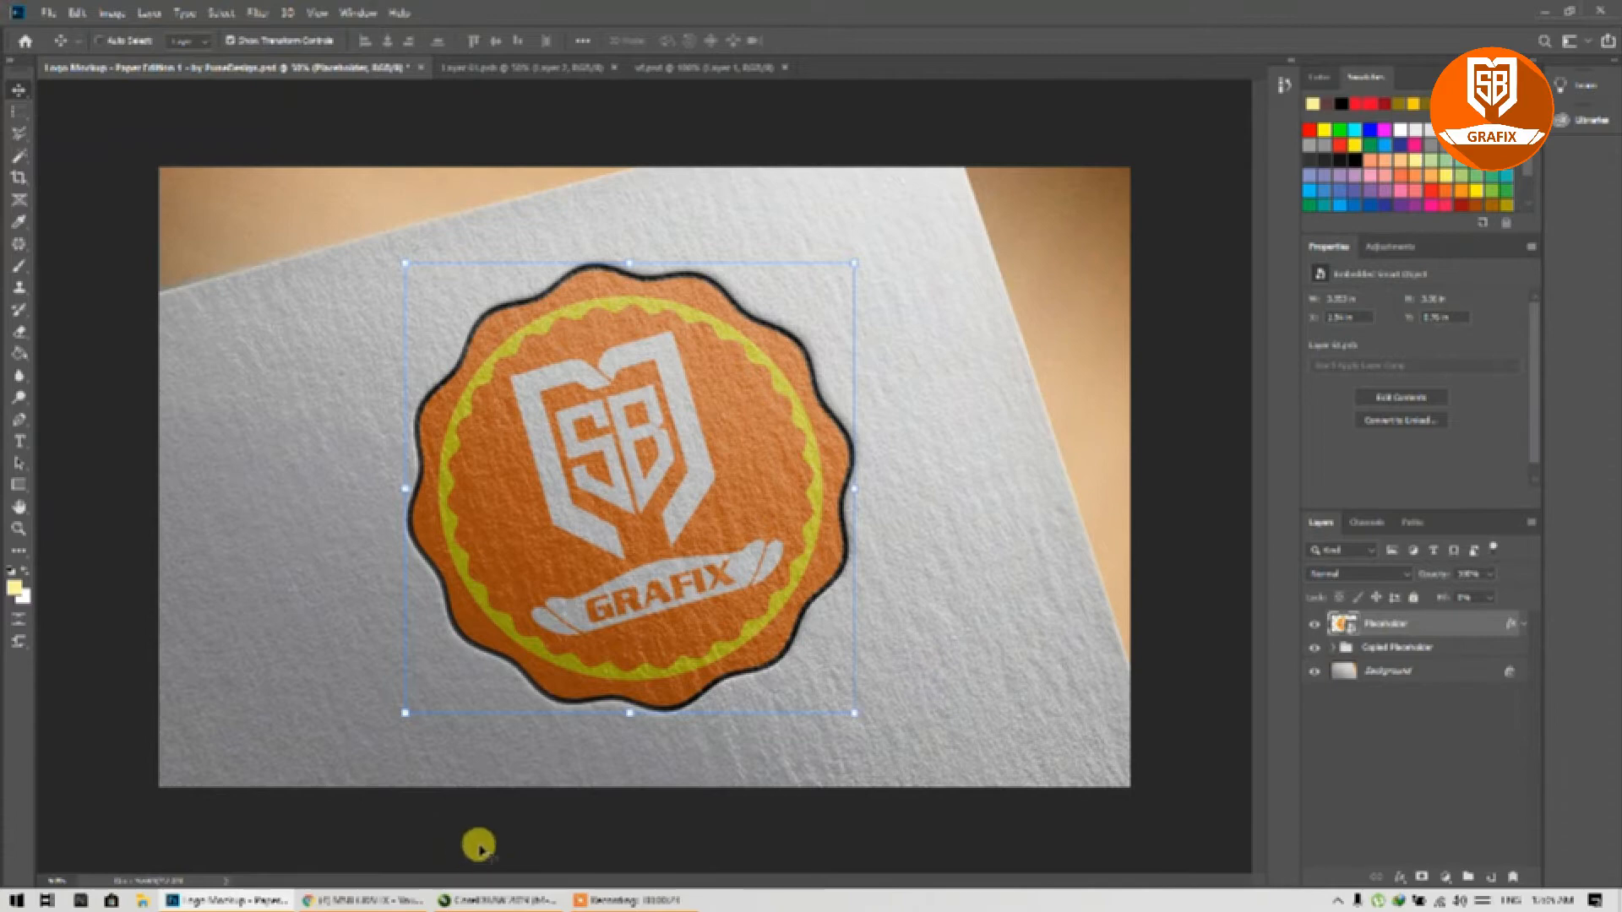
Step: Look over the CorelDRAW calligraphy drawing, then go back to the Photoshop paper logo mockup
click(374, 899)
click(373, 899)
click(460, 901)
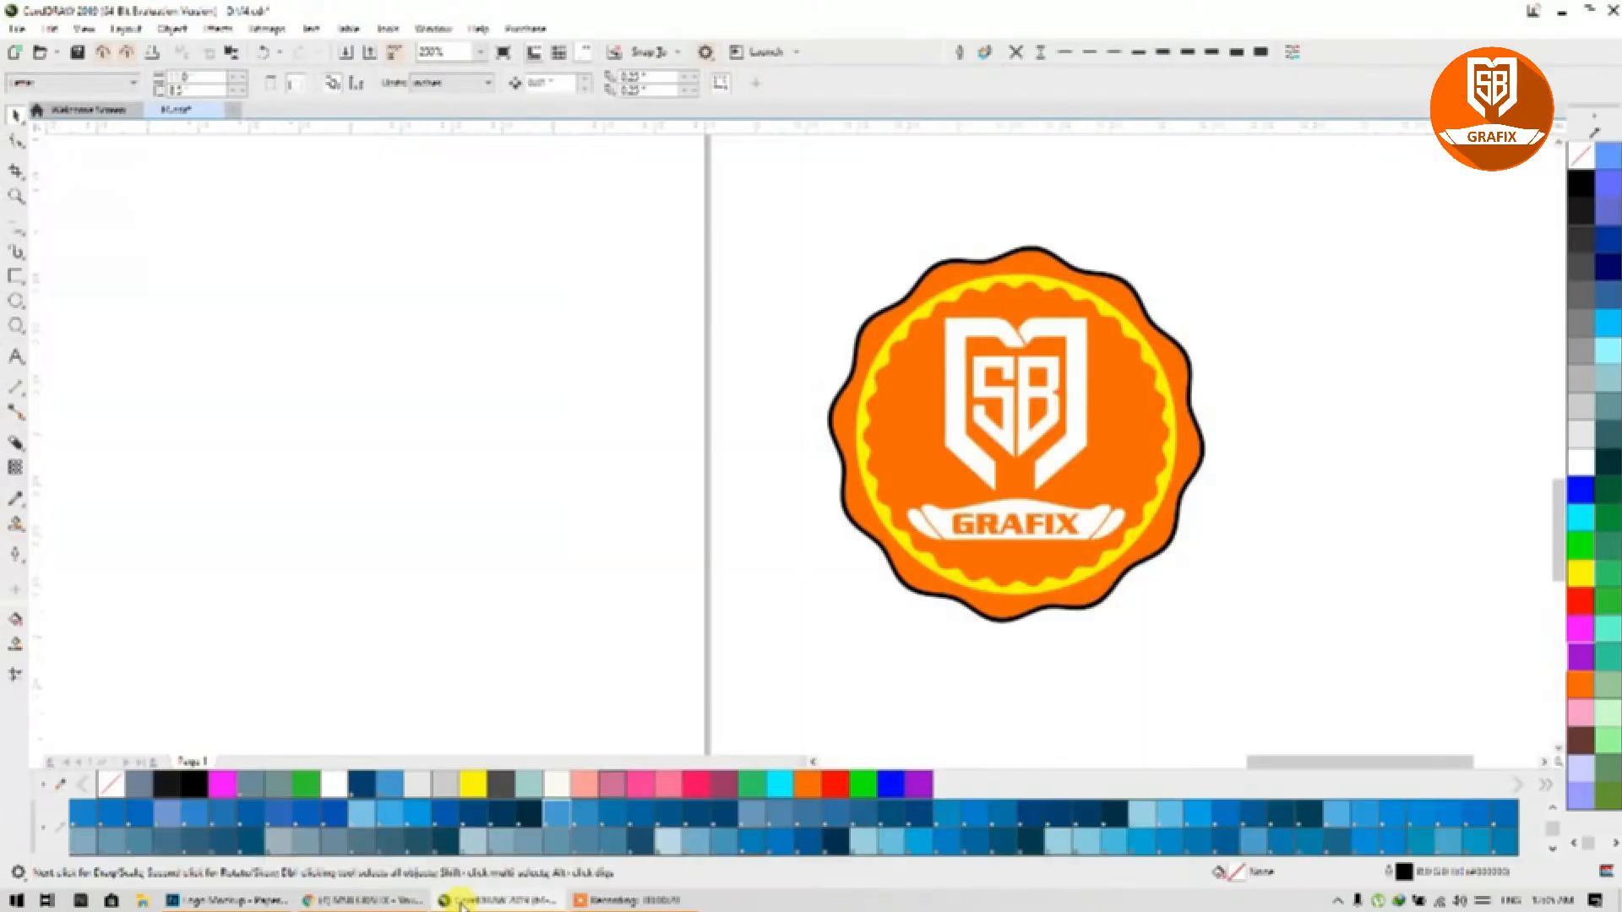
scroll(858, 518, down, 3)
scroll(579, 500, down, 3)
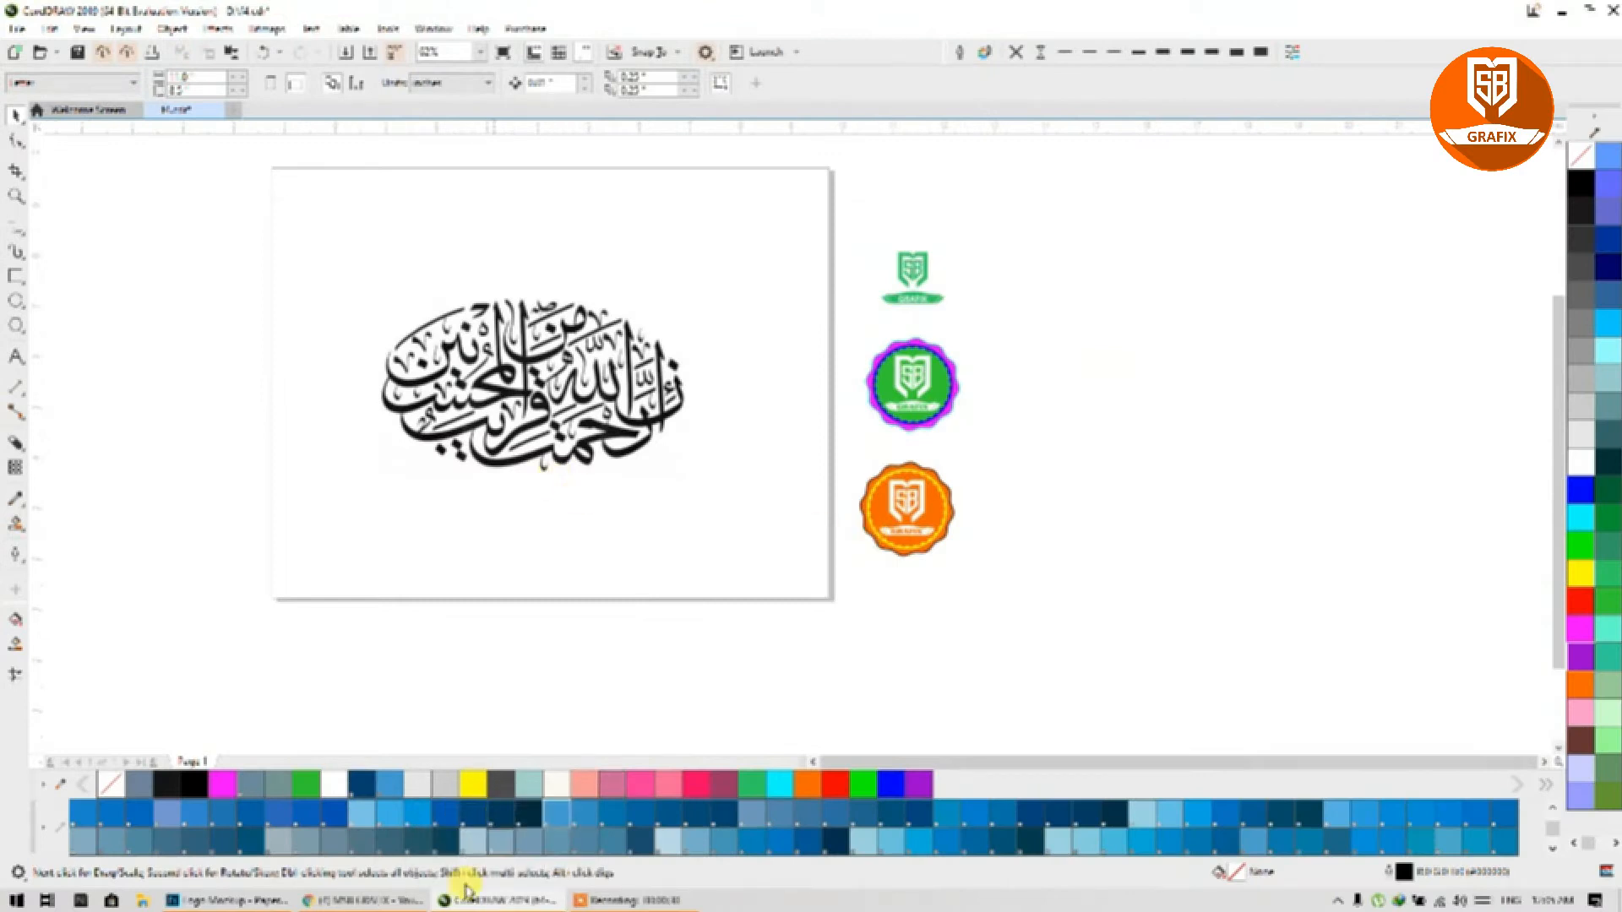
click(252, 900)
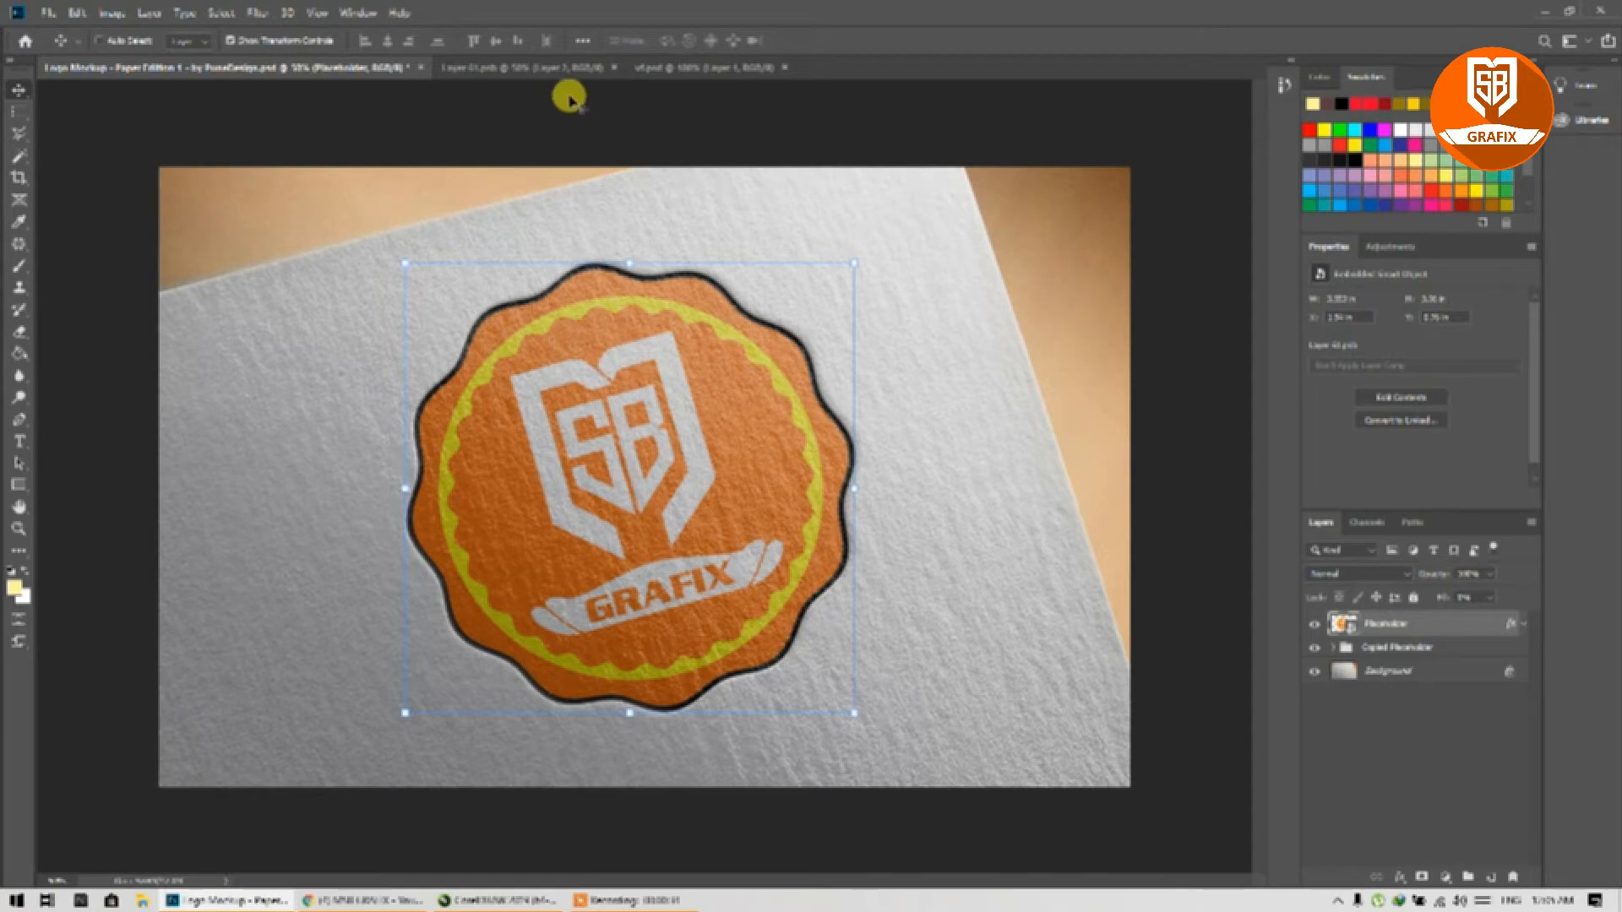
Step: Close the Layer 01.psb and sf.psd documents, then bring CorelDRAW back to the front
click(549, 65)
click(675, 62)
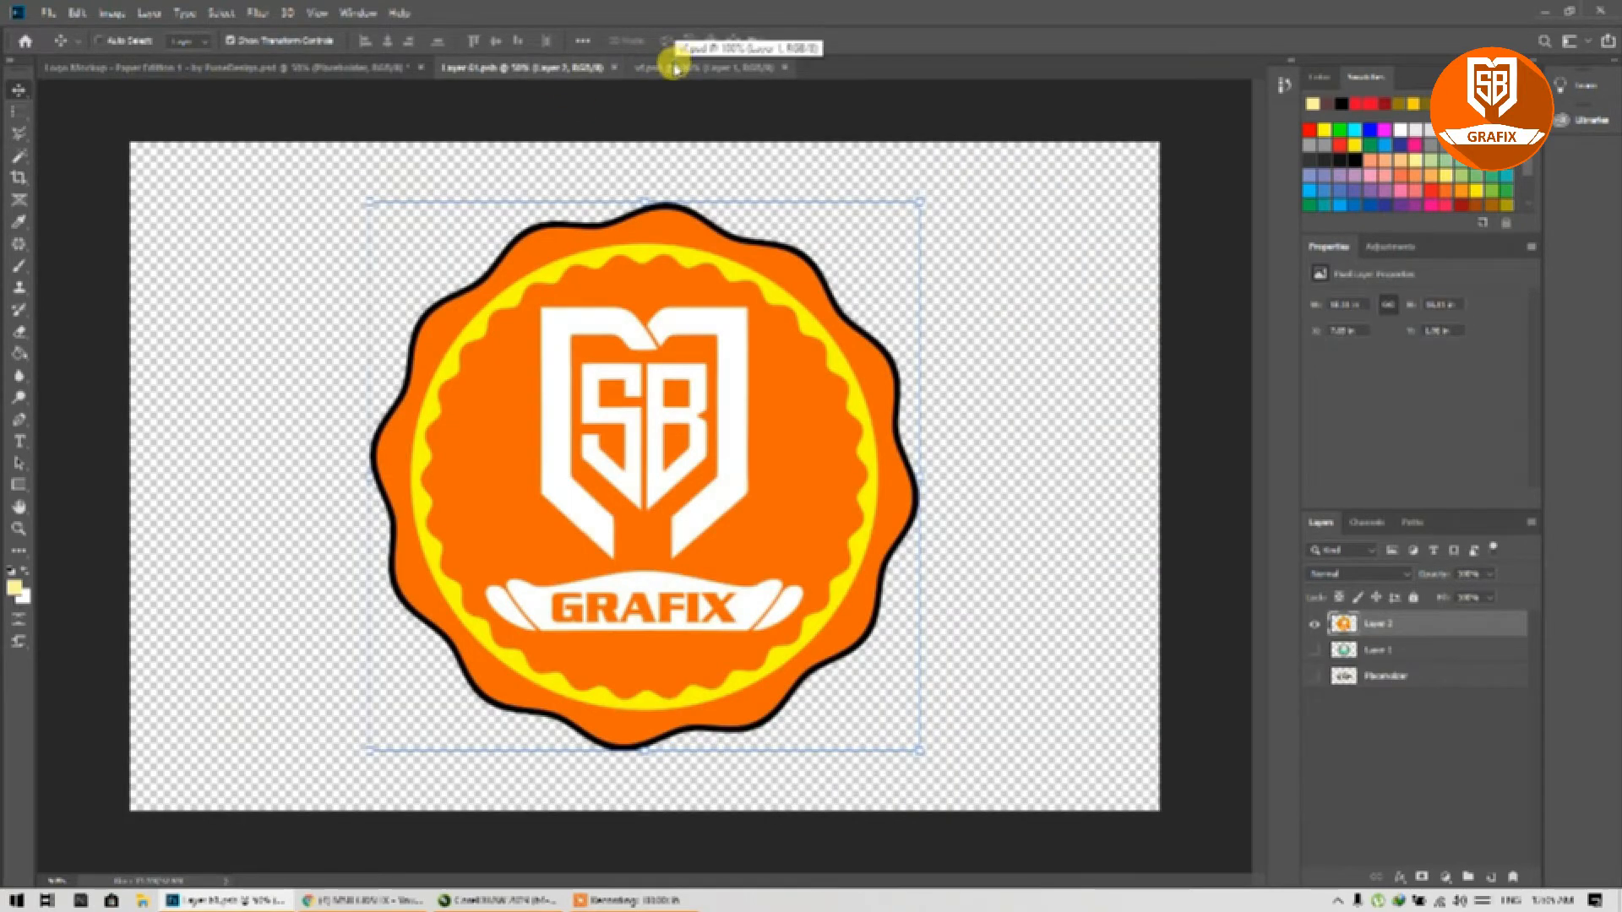
click(613, 68)
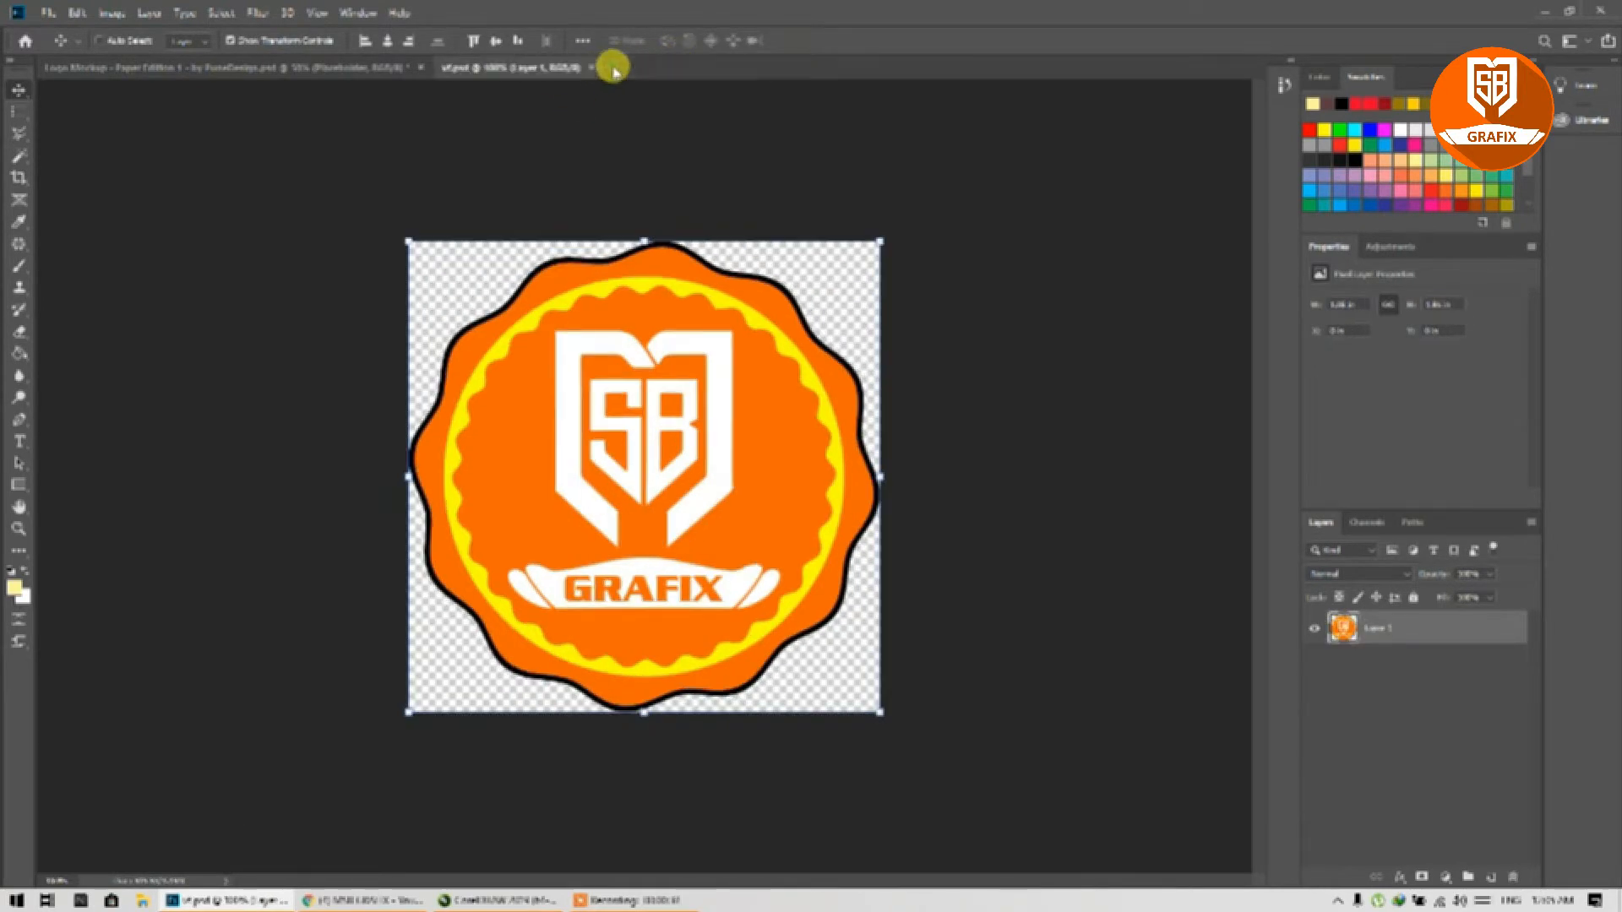
click(593, 69)
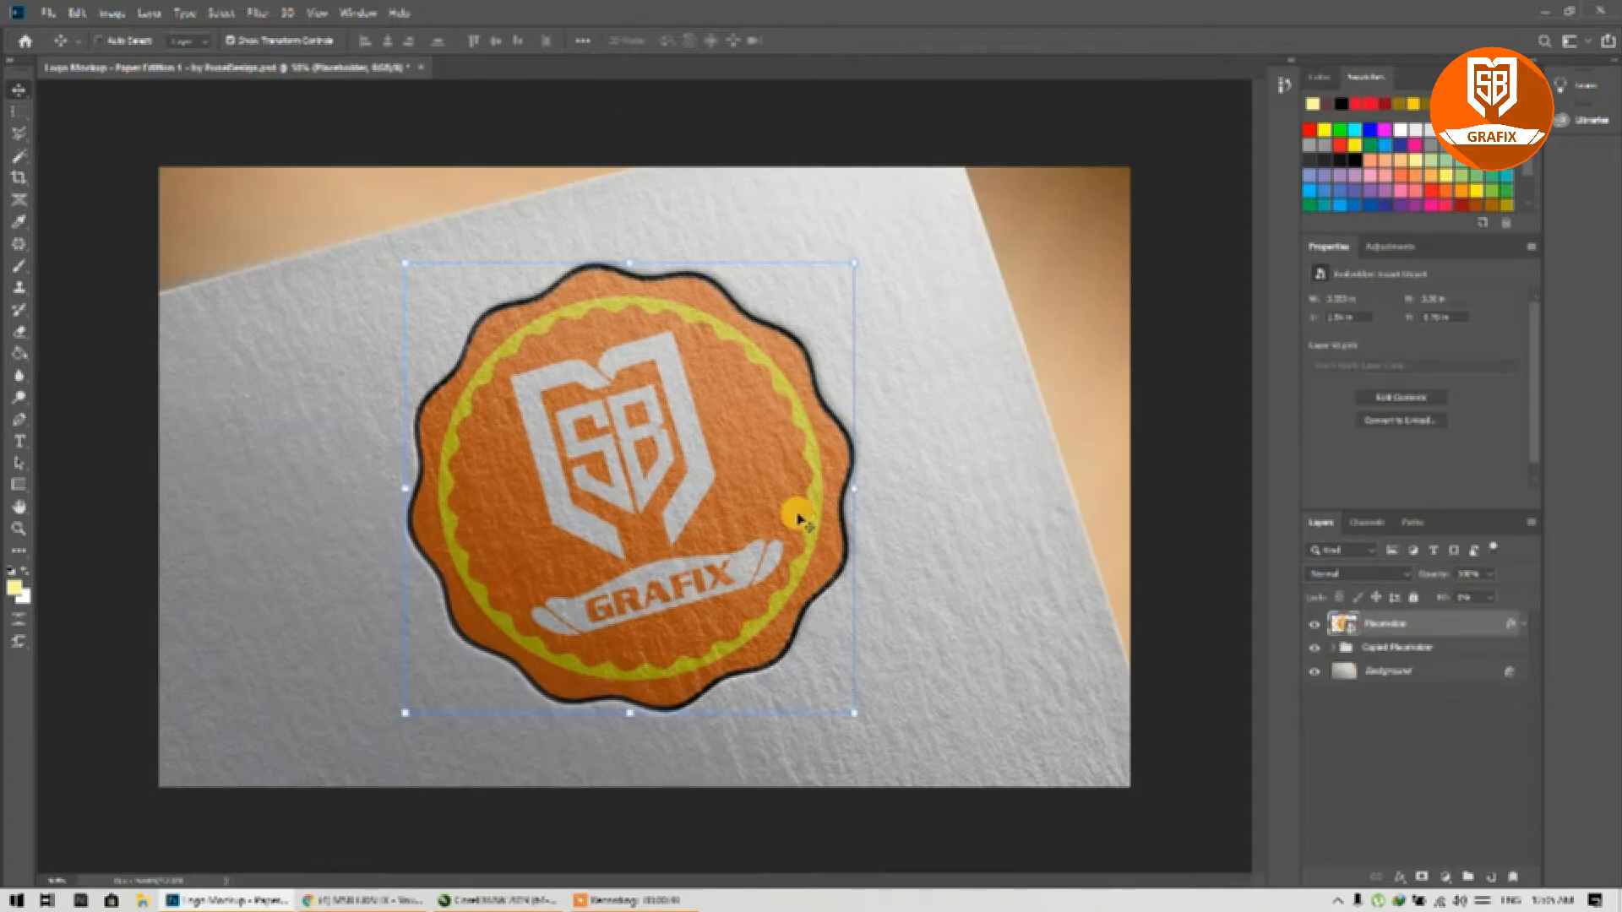
click(496, 901)
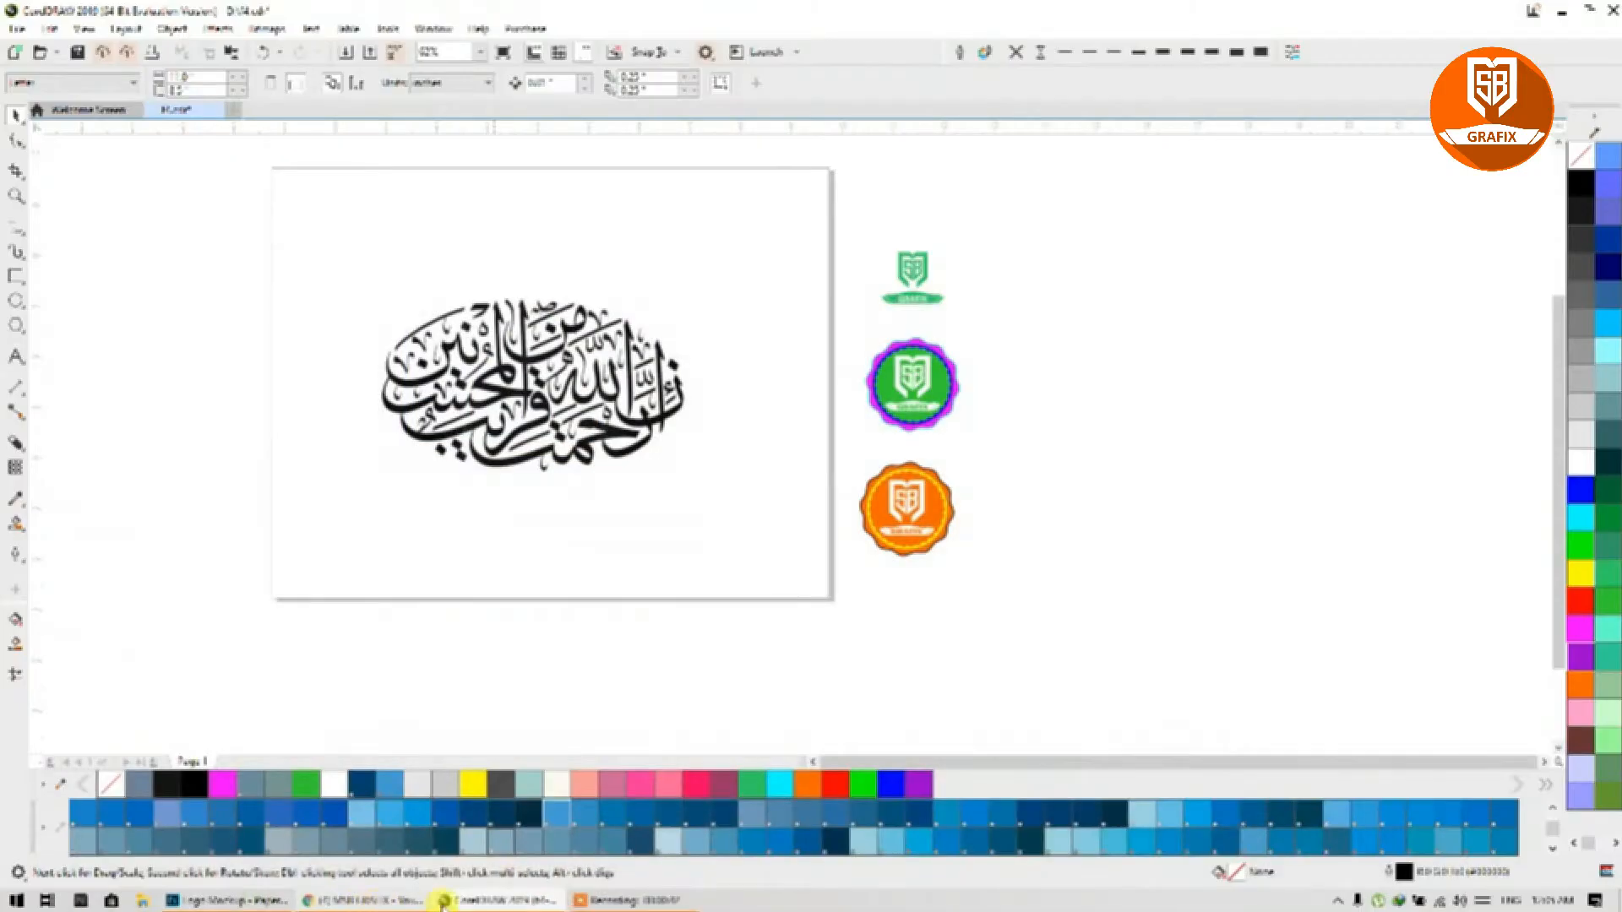
Step: Move the three badge logos further right and reselect the Arabic calligraphy bitmap
click(504, 429)
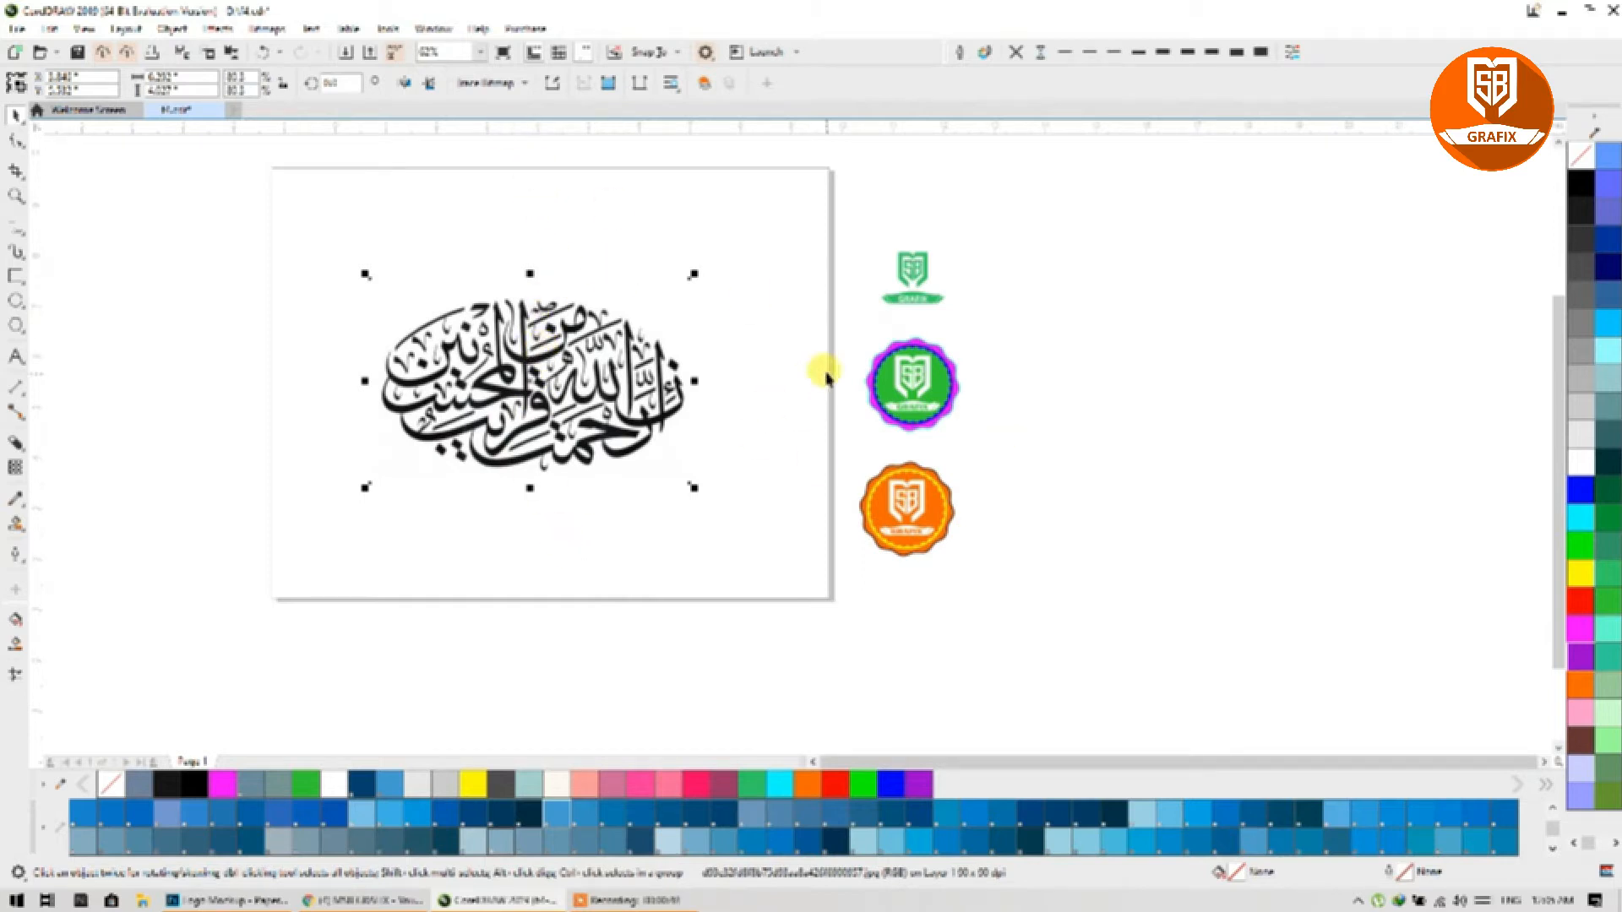
drag(1003, 192, 829, 600)
drag(869, 532, 1301, 515)
click(1021, 474)
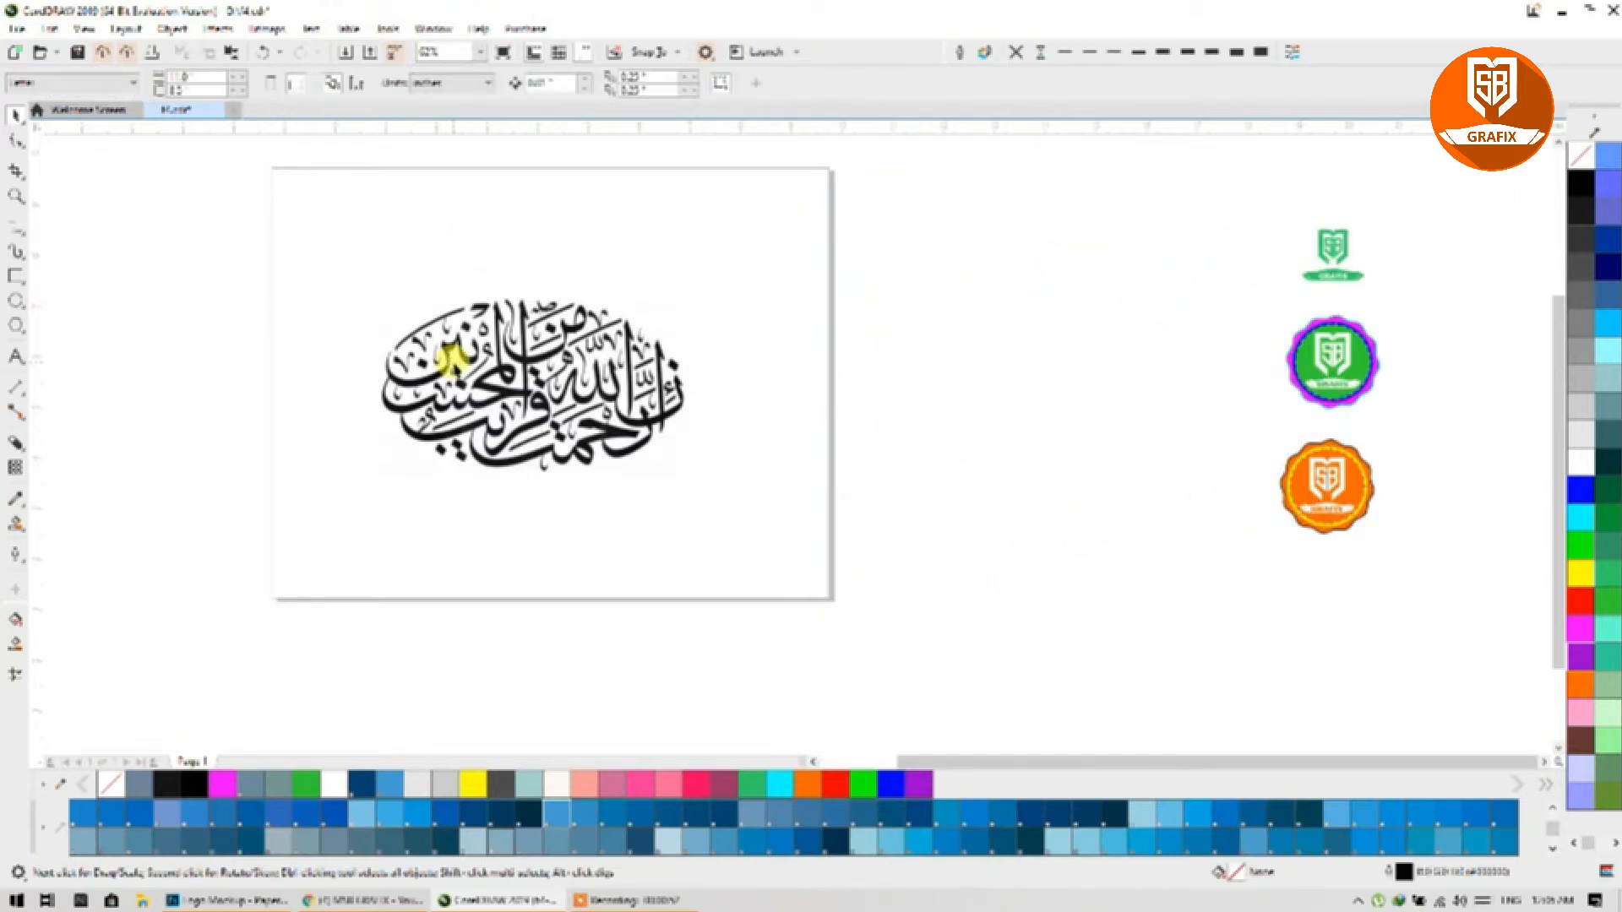
click(451, 359)
Step: Outline-trace the bitmap as Low quality image at detail 98, grouped by colour, and move the trace aside
click(489, 83)
mouse_move(524, 142)
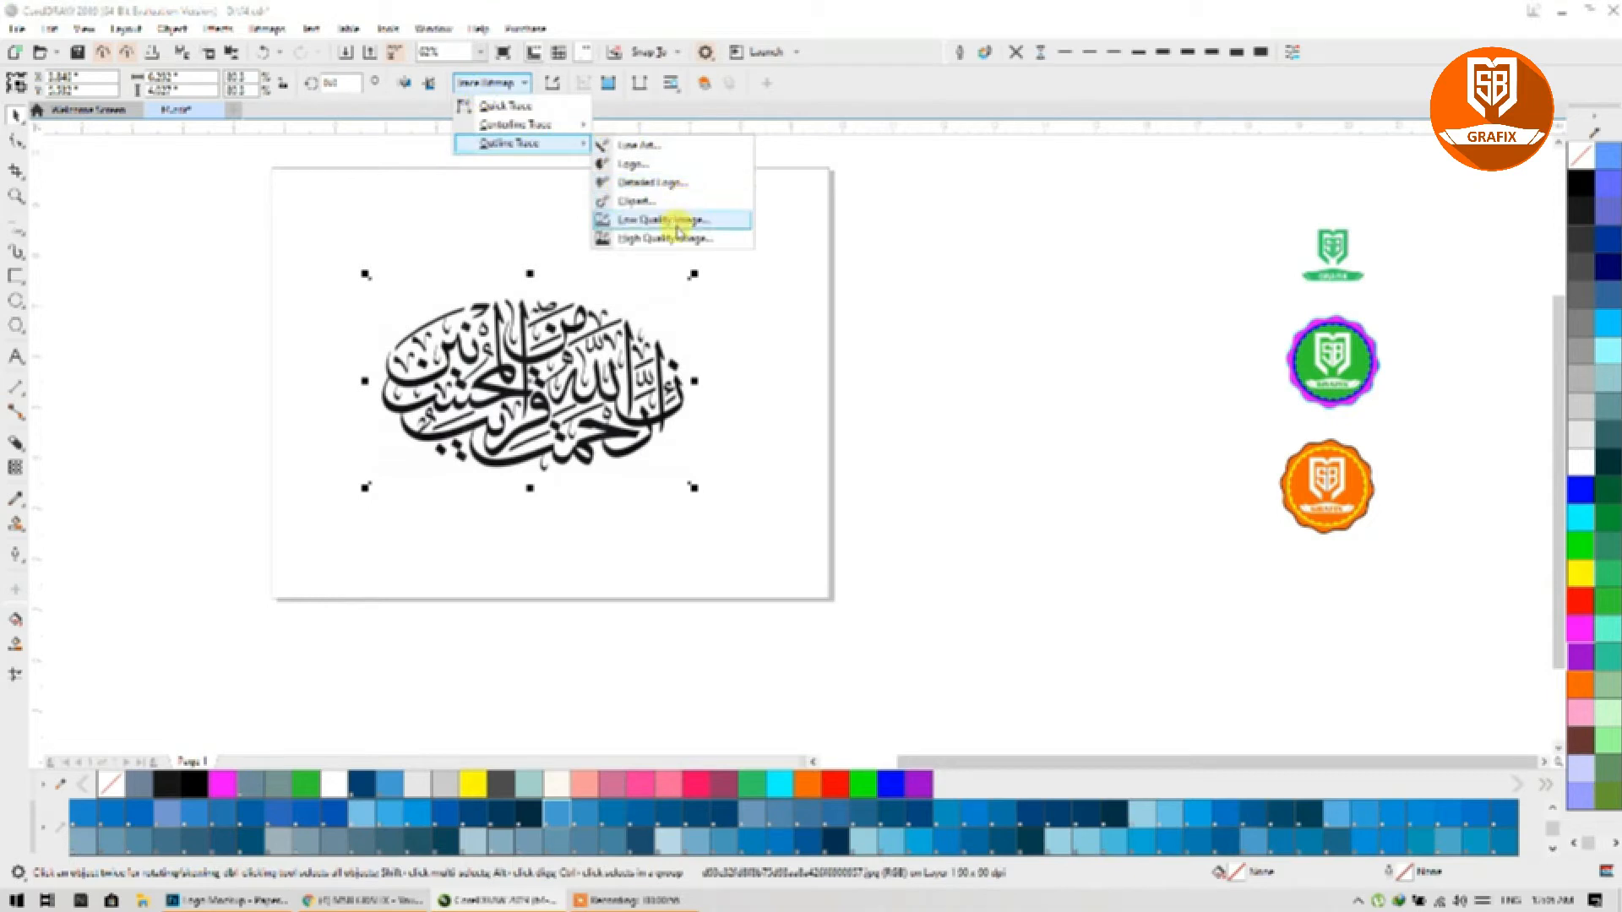
click(629, 221)
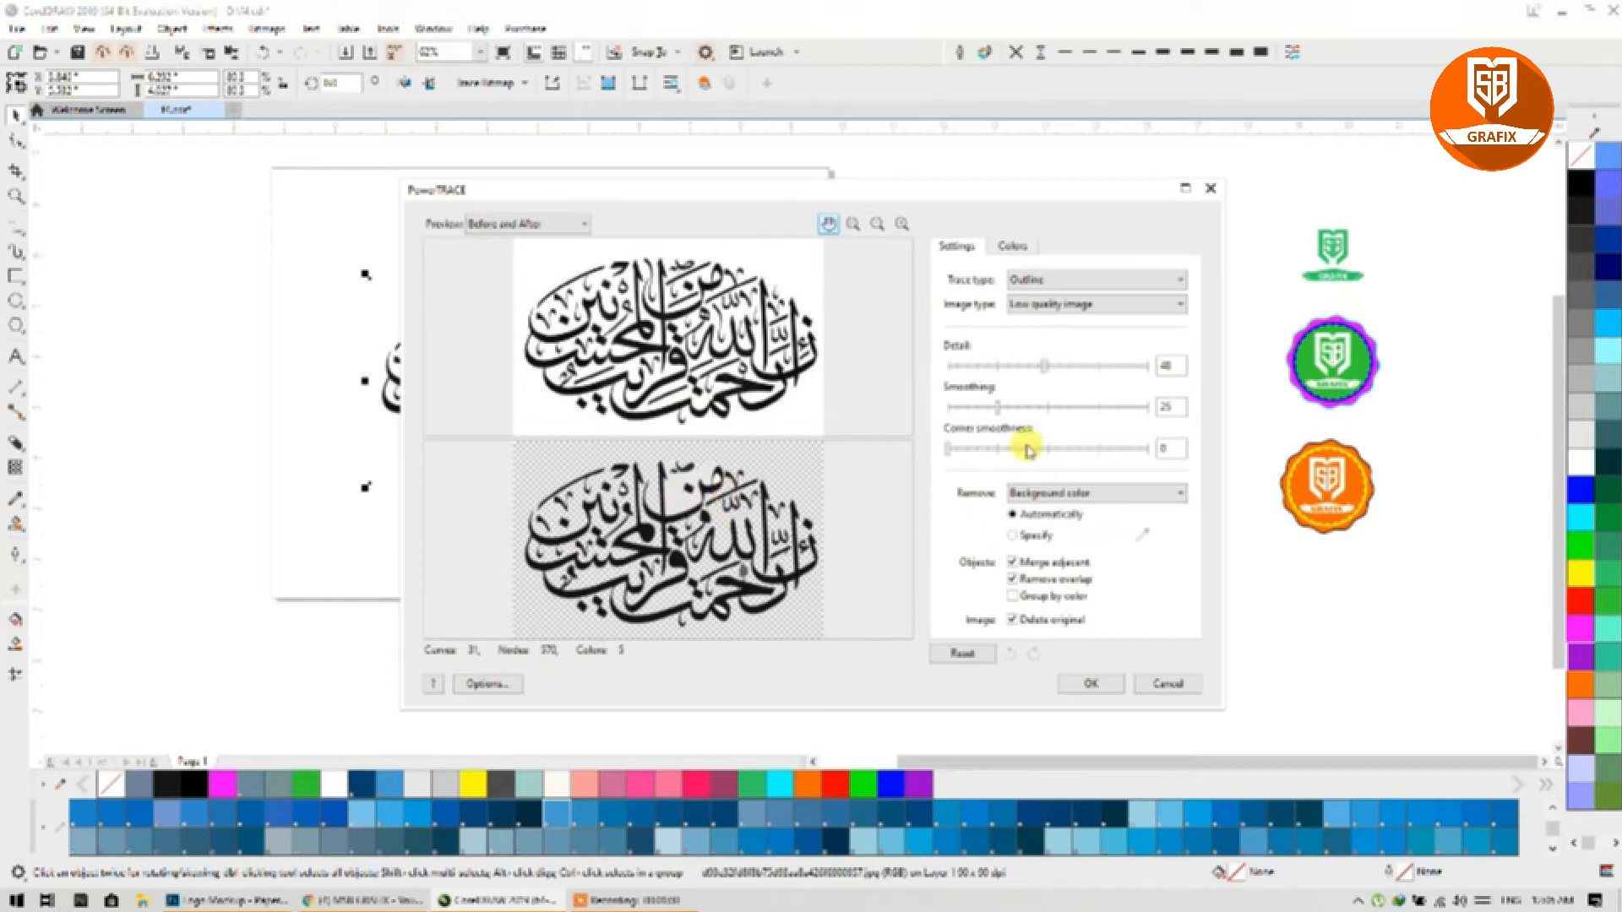
click(1123, 368)
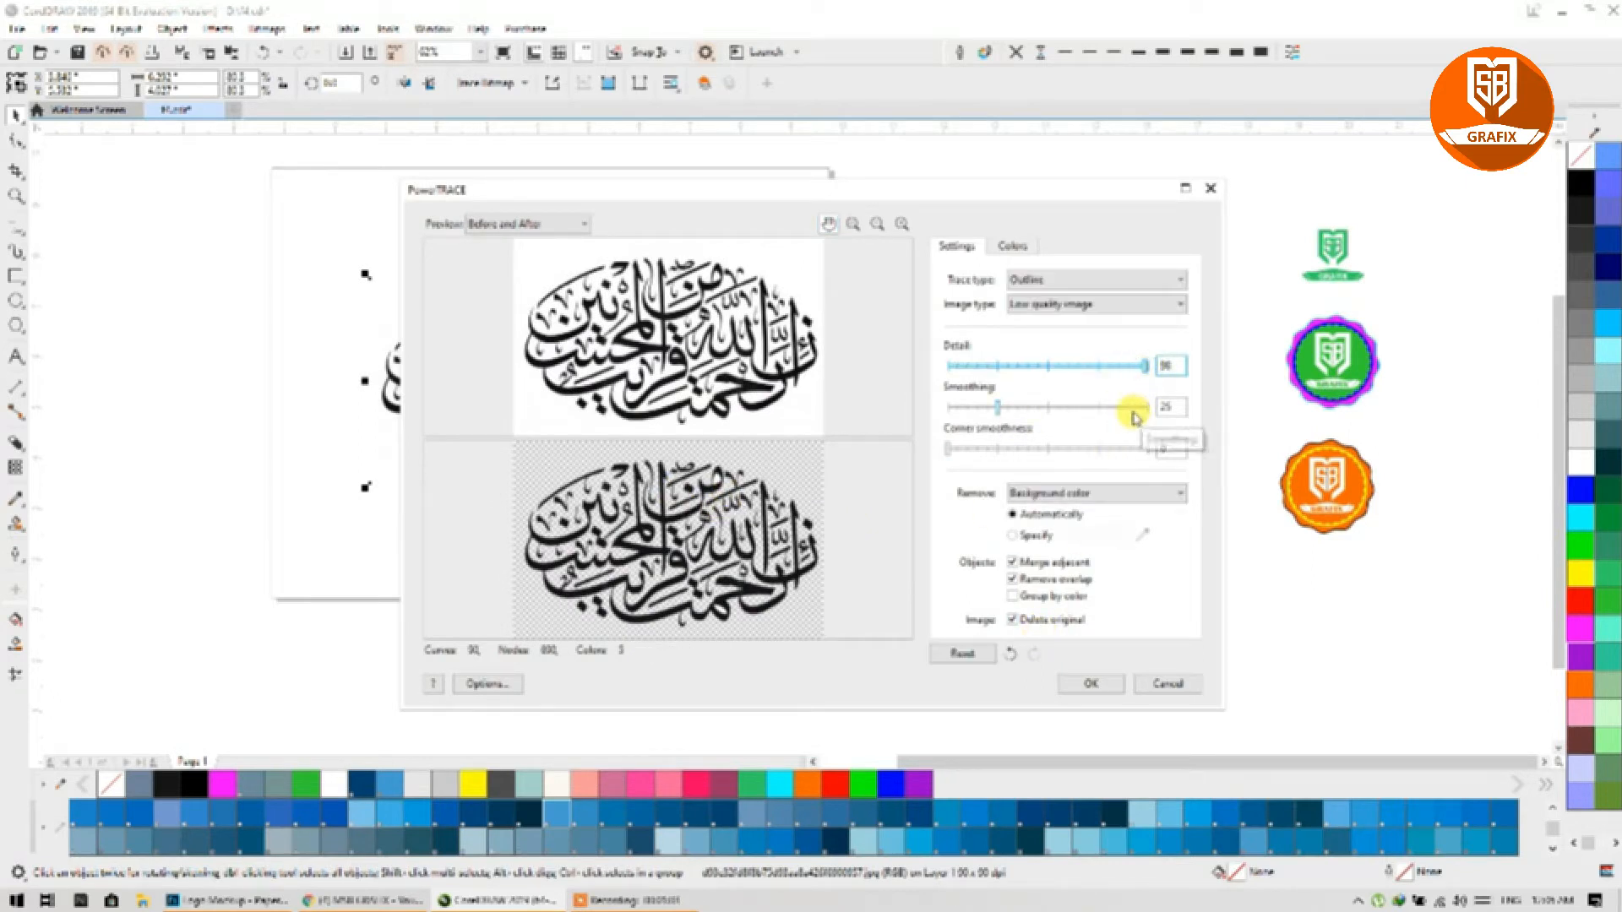
click(1057, 598)
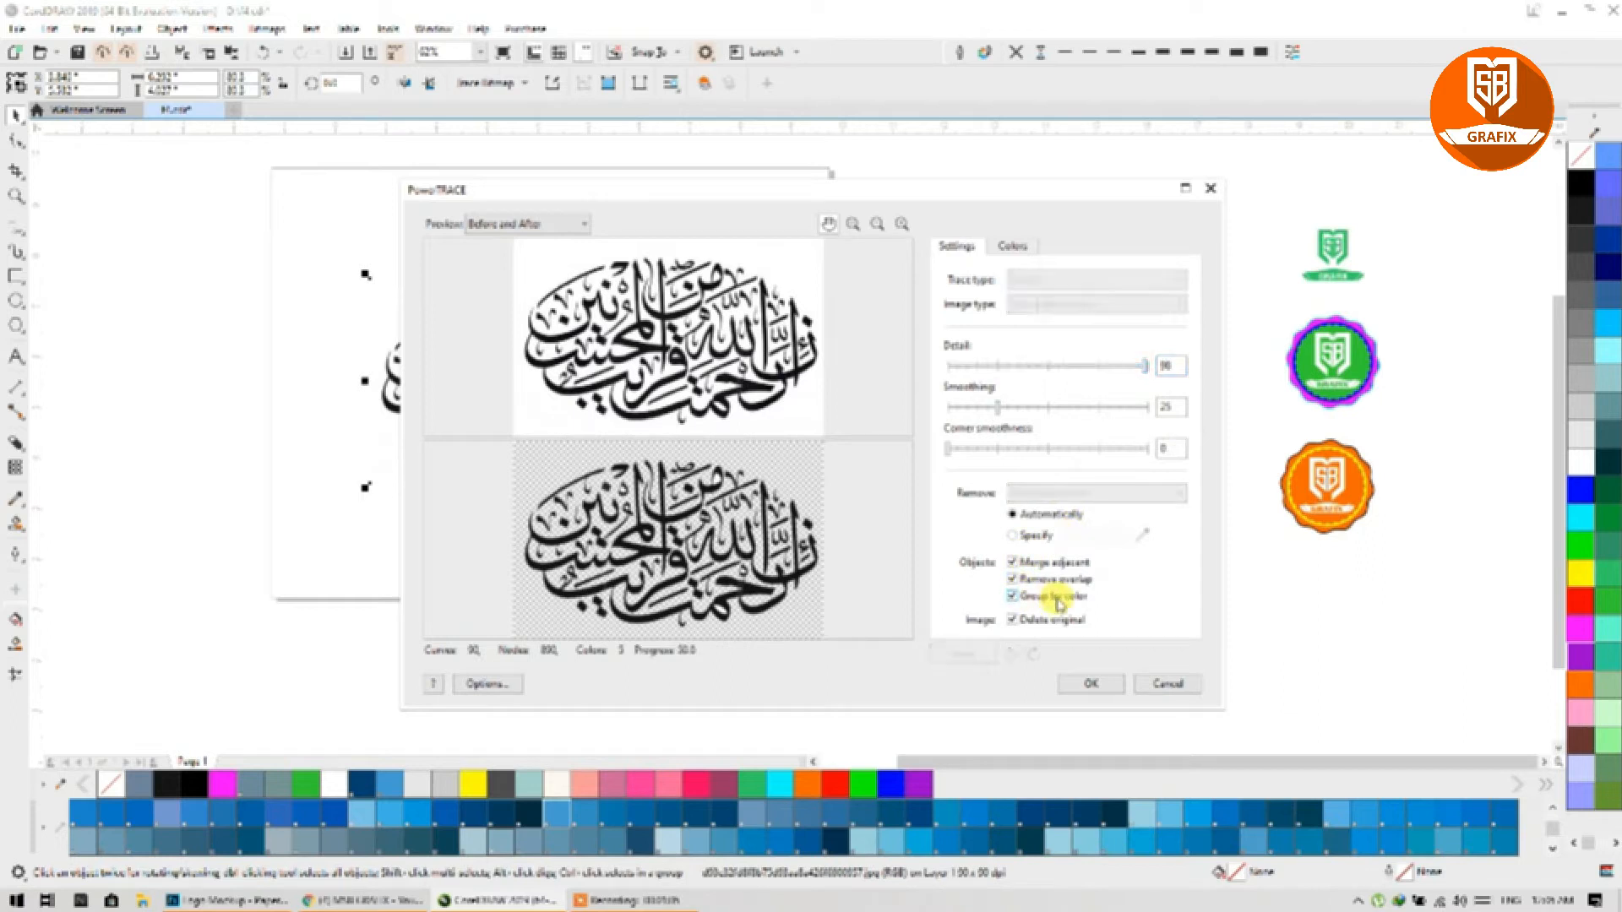
click(1085, 684)
drag(590, 459, 804, 521)
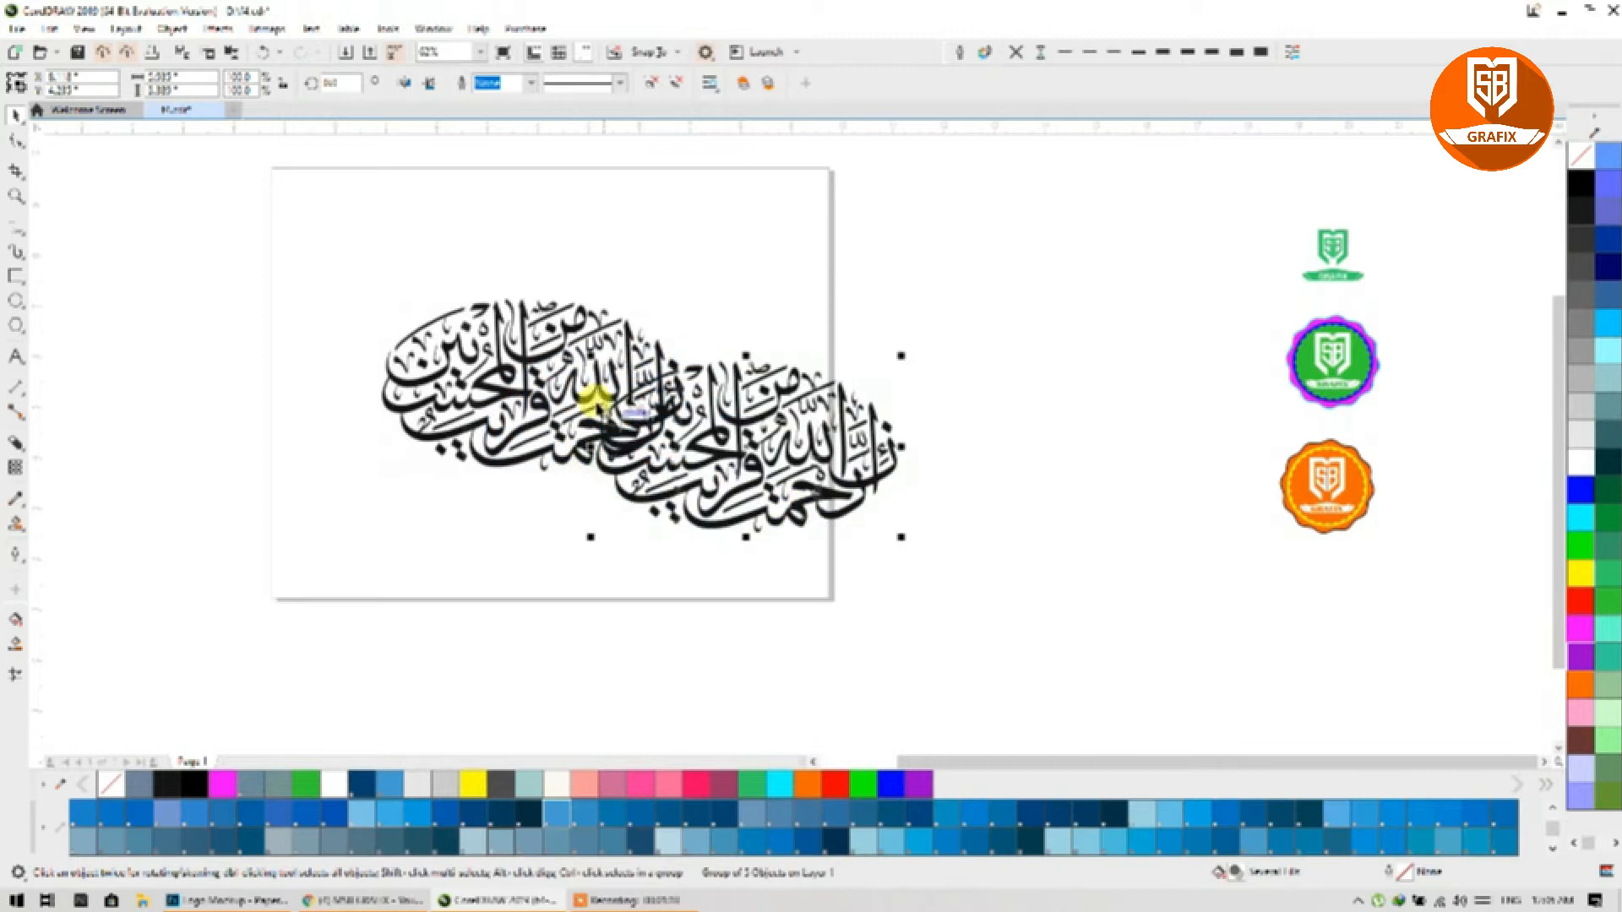
Step: Place the original bitmap beside the logos and centre the traced calligraphy on the page
click(528, 346)
mouse_move(511, 353)
mouse_down()
mouse_move(821, 312)
mouse_move(1079, 250)
mouse_move(1072, 221)
mouse_up()
drag(771, 438, 583, 444)
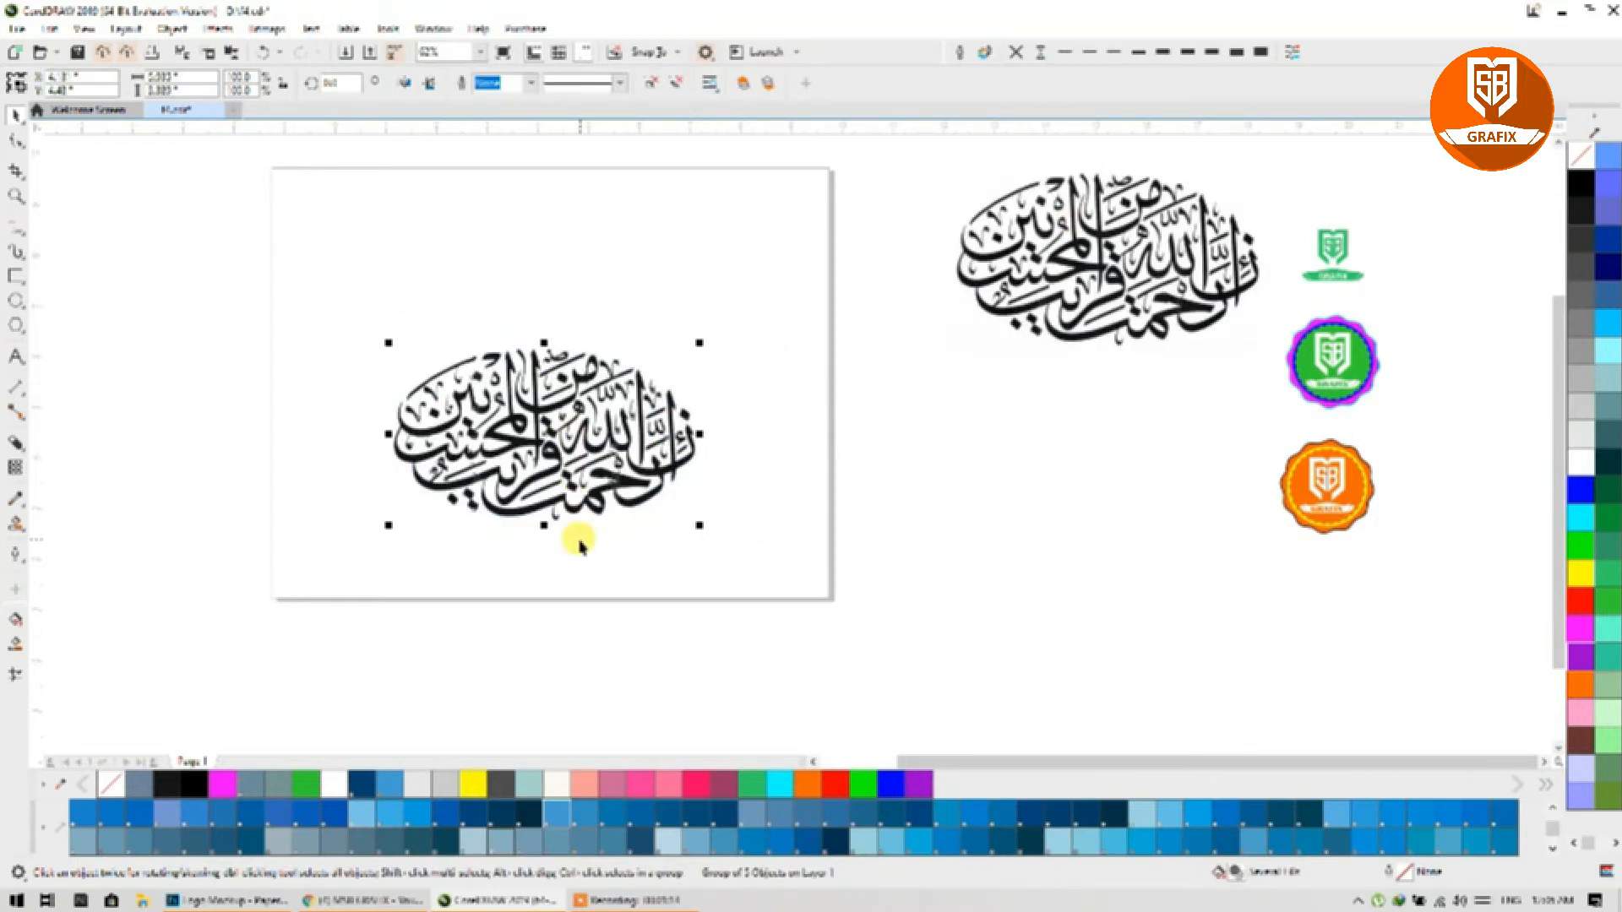
key(p)
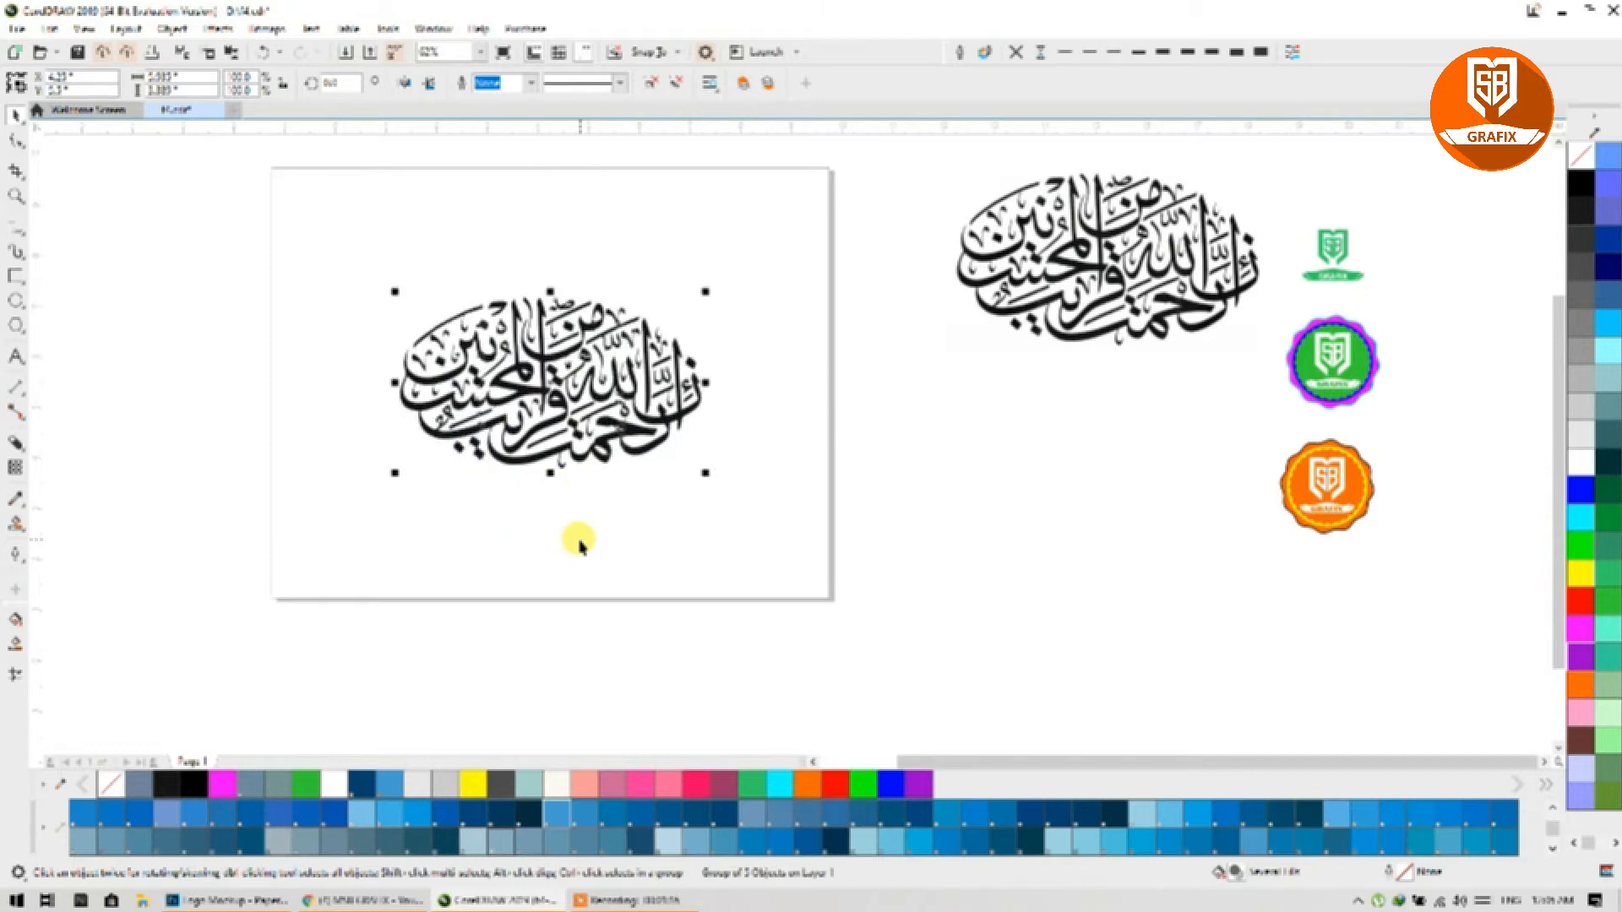
scroll(523, 380, up, 2)
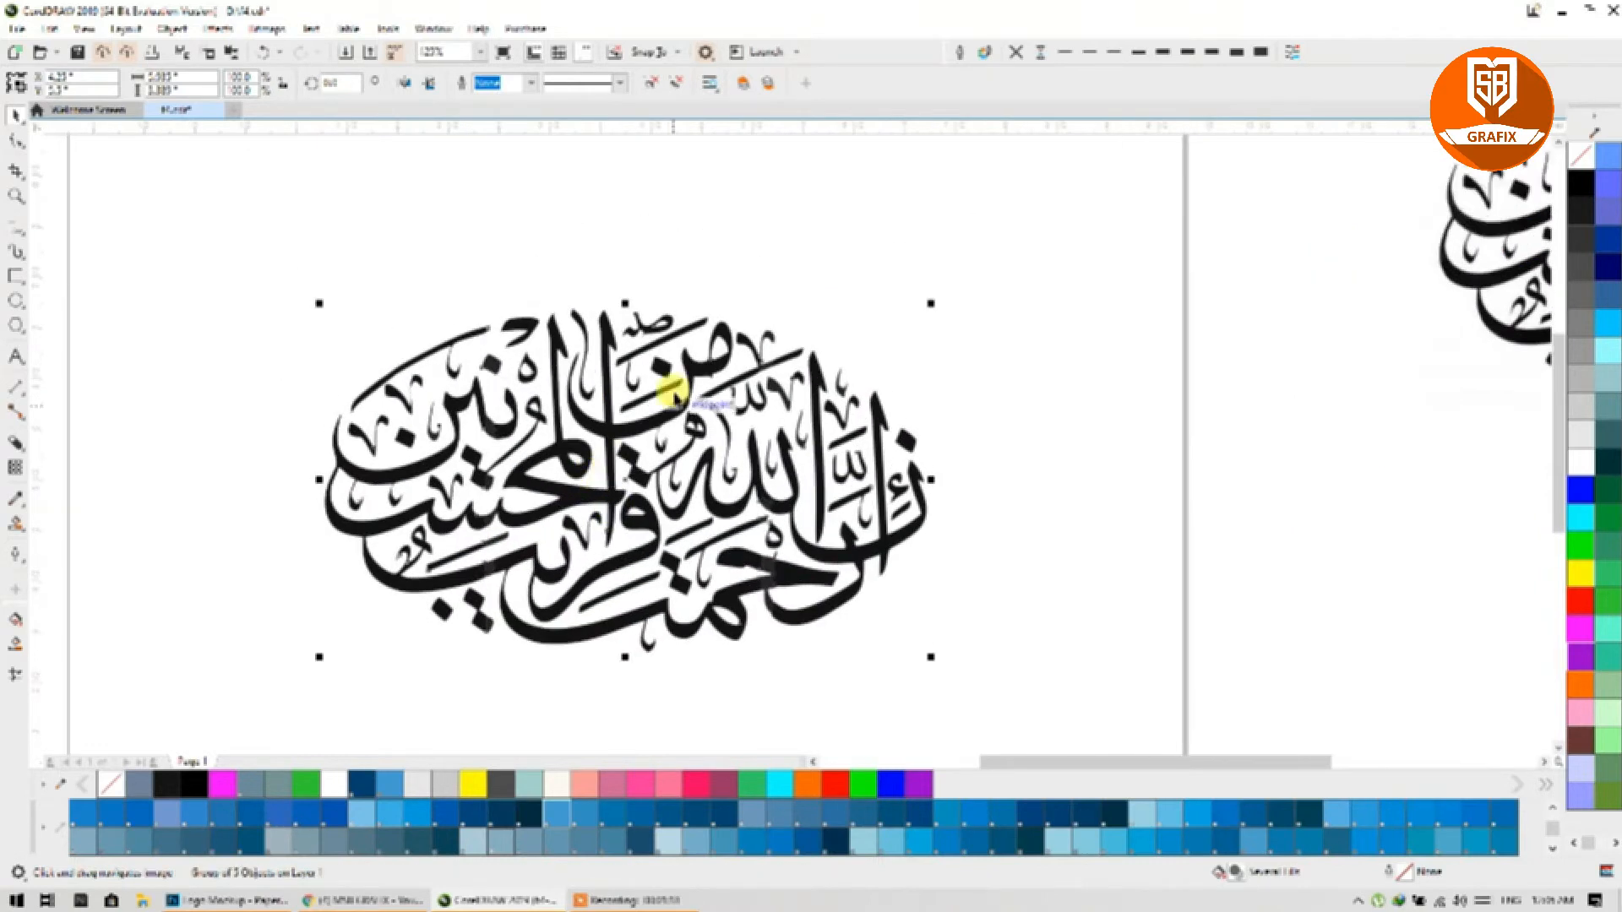
Step: In wireframe view, ungroup the trace and pull out the group of small stray pieces
click(84, 28)
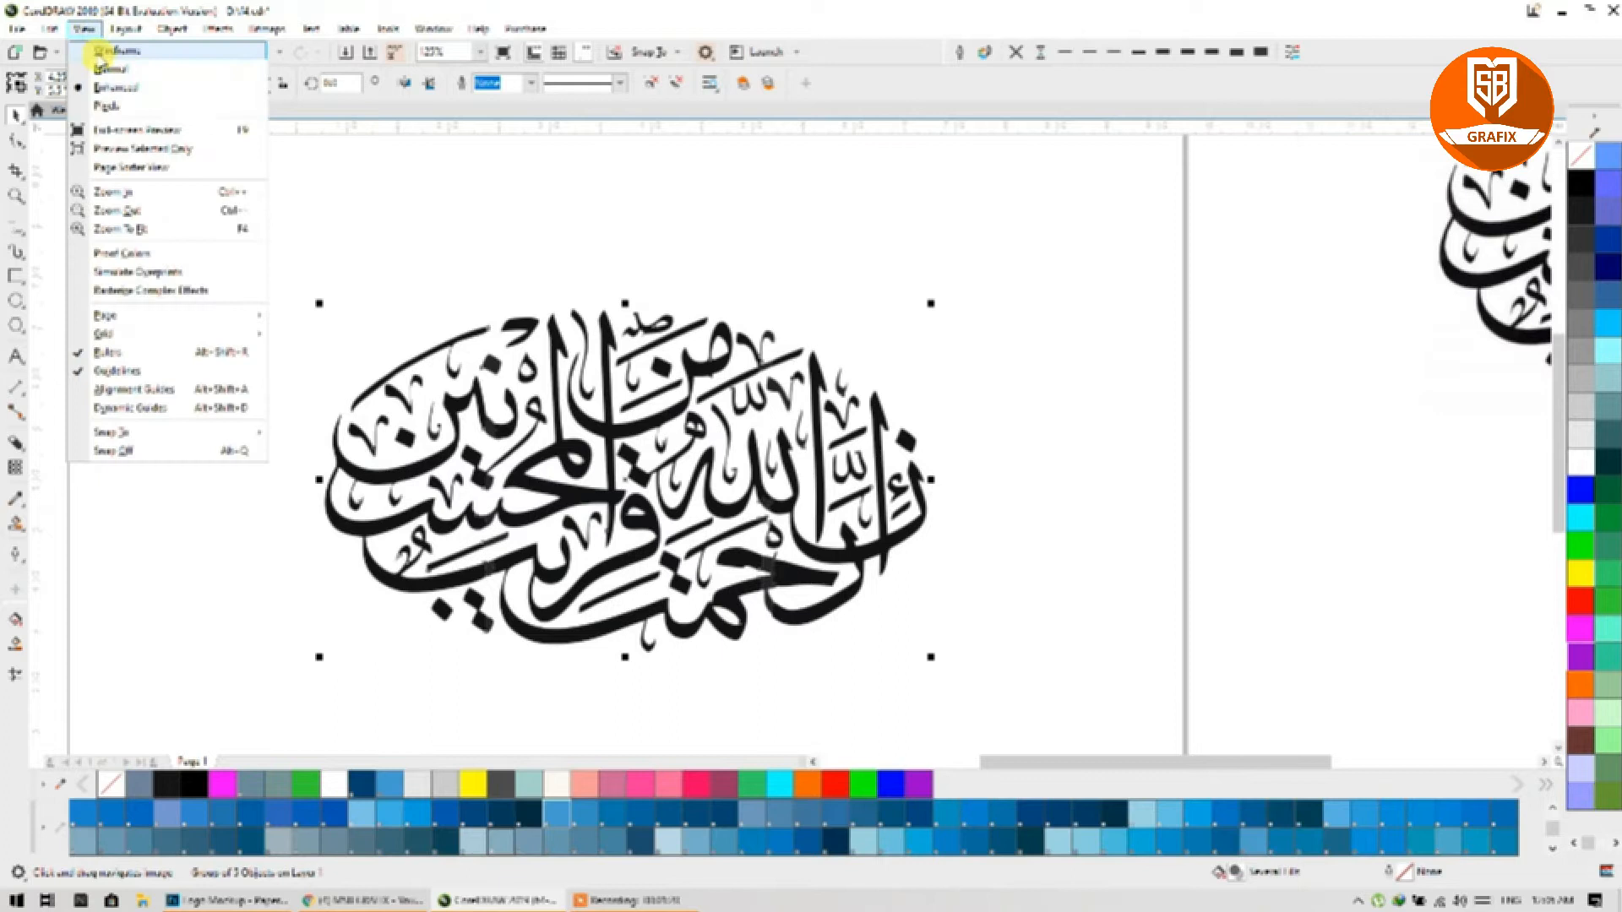
click(114, 50)
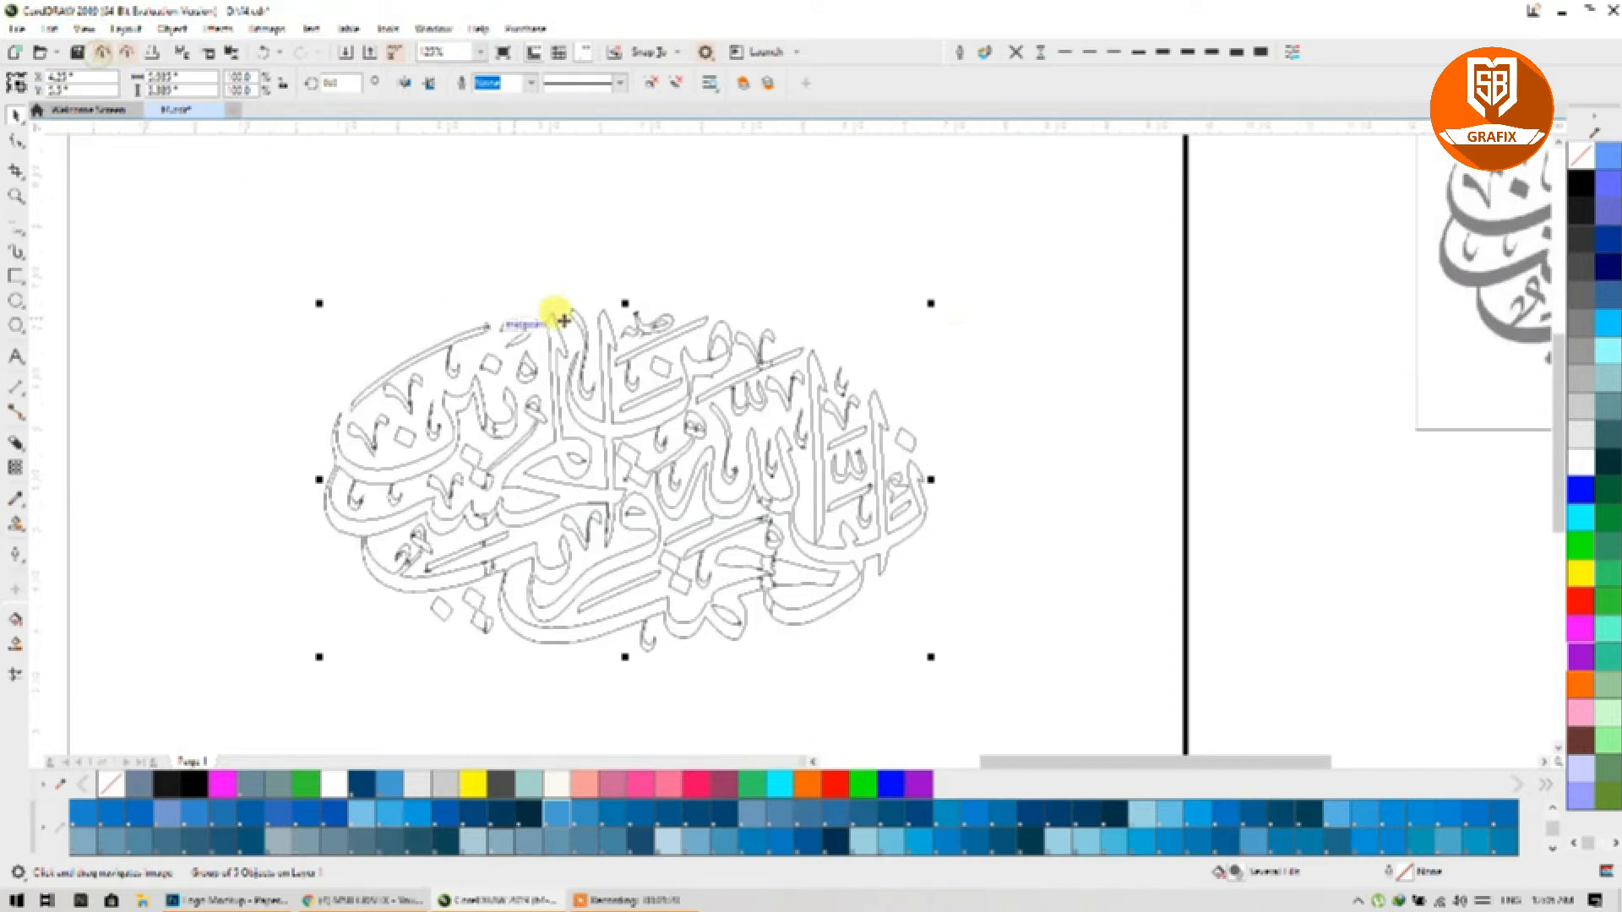
click(650, 87)
click(691, 235)
click(714, 348)
drag(718, 348, 1096, 224)
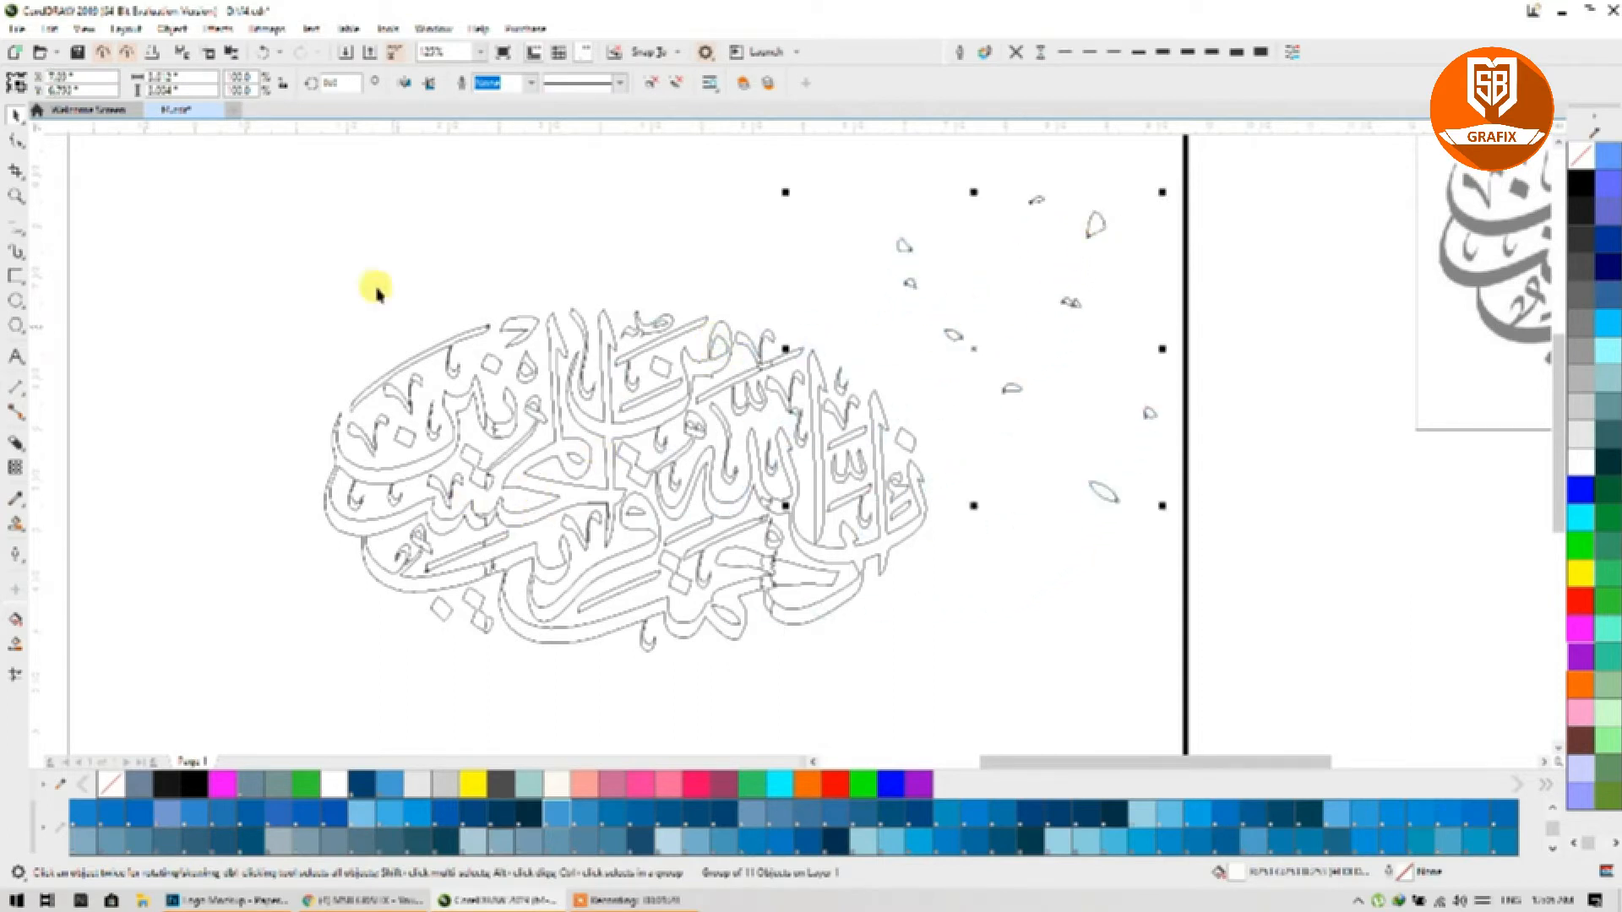
Step: Return the stray pieces to place, colour them cyan, restore normal view and delete them
click(268, 54)
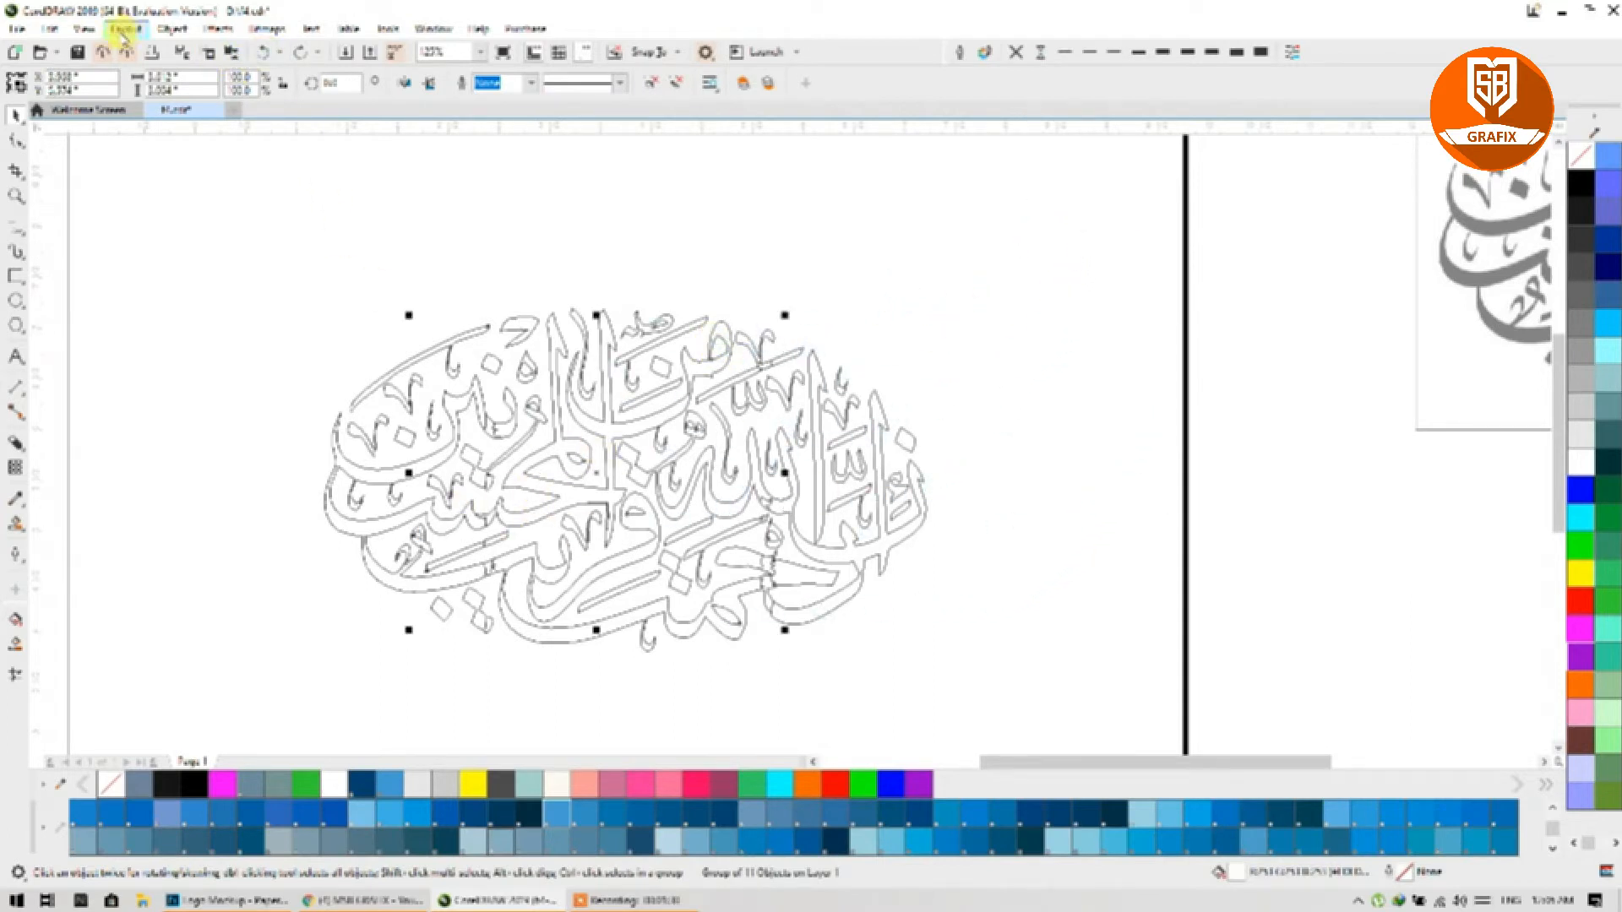
click(1580, 517)
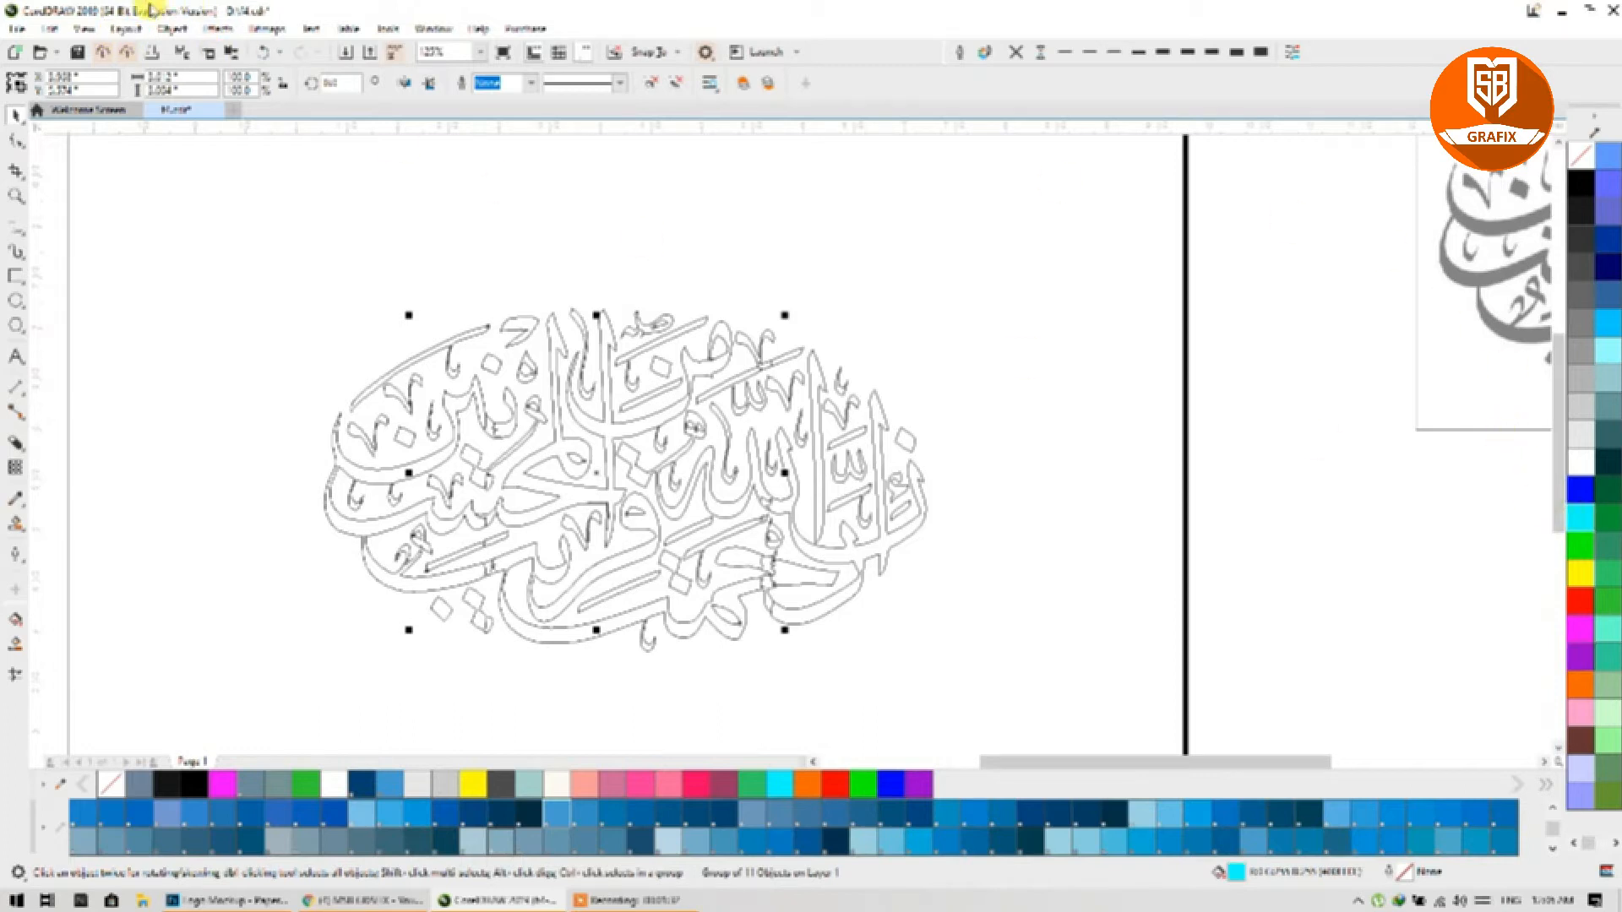
click(84, 29)
click(110, 101)
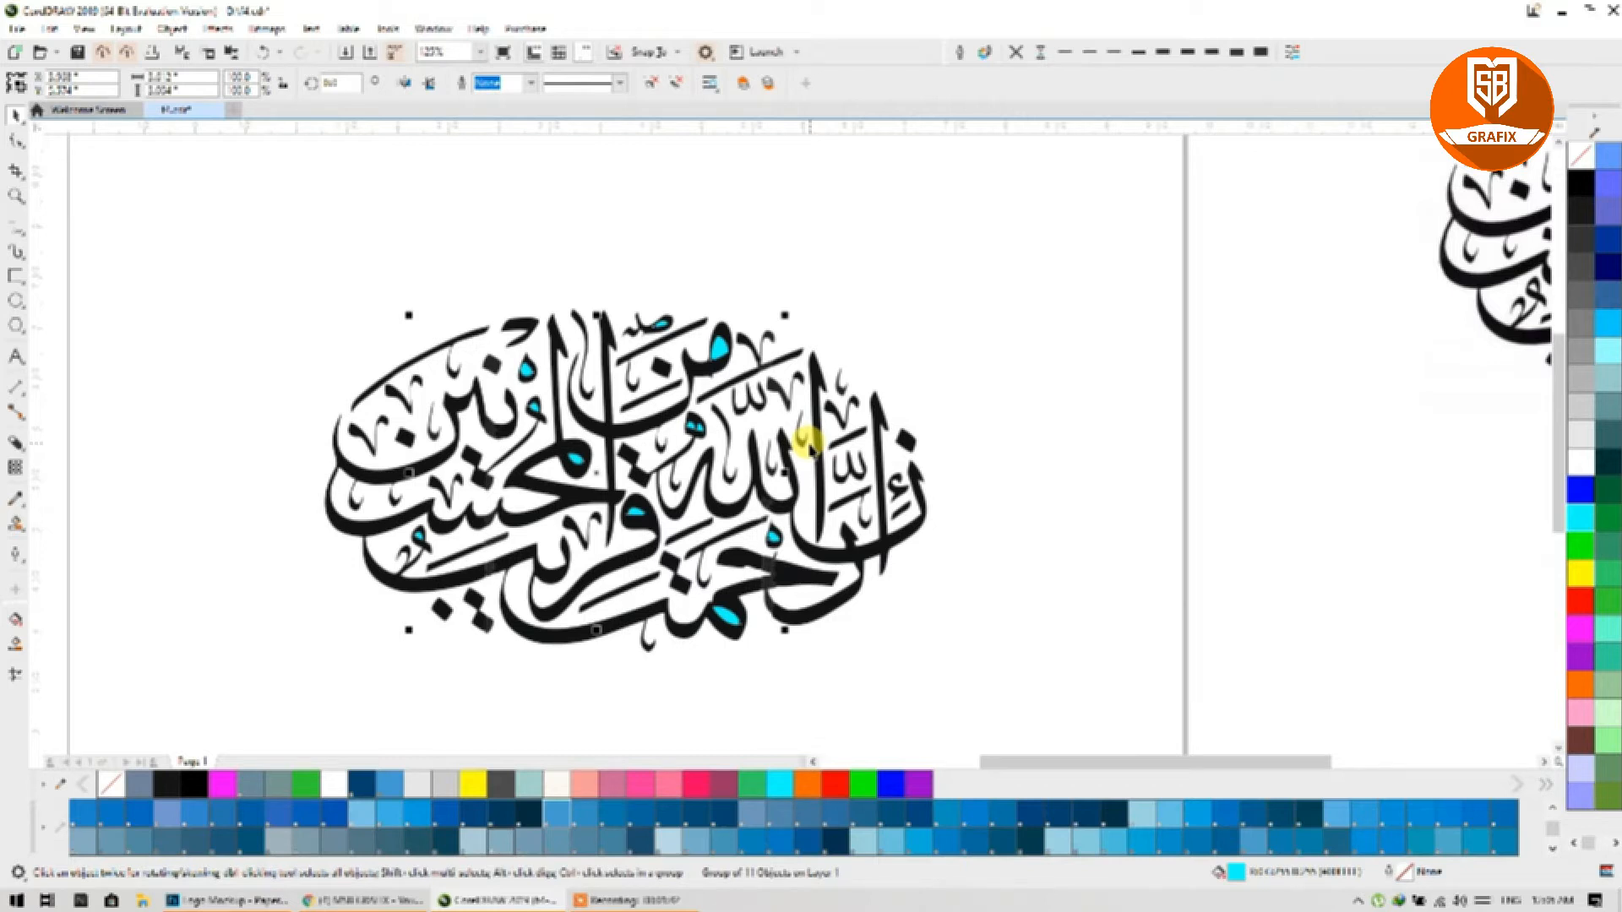
key(Delete)
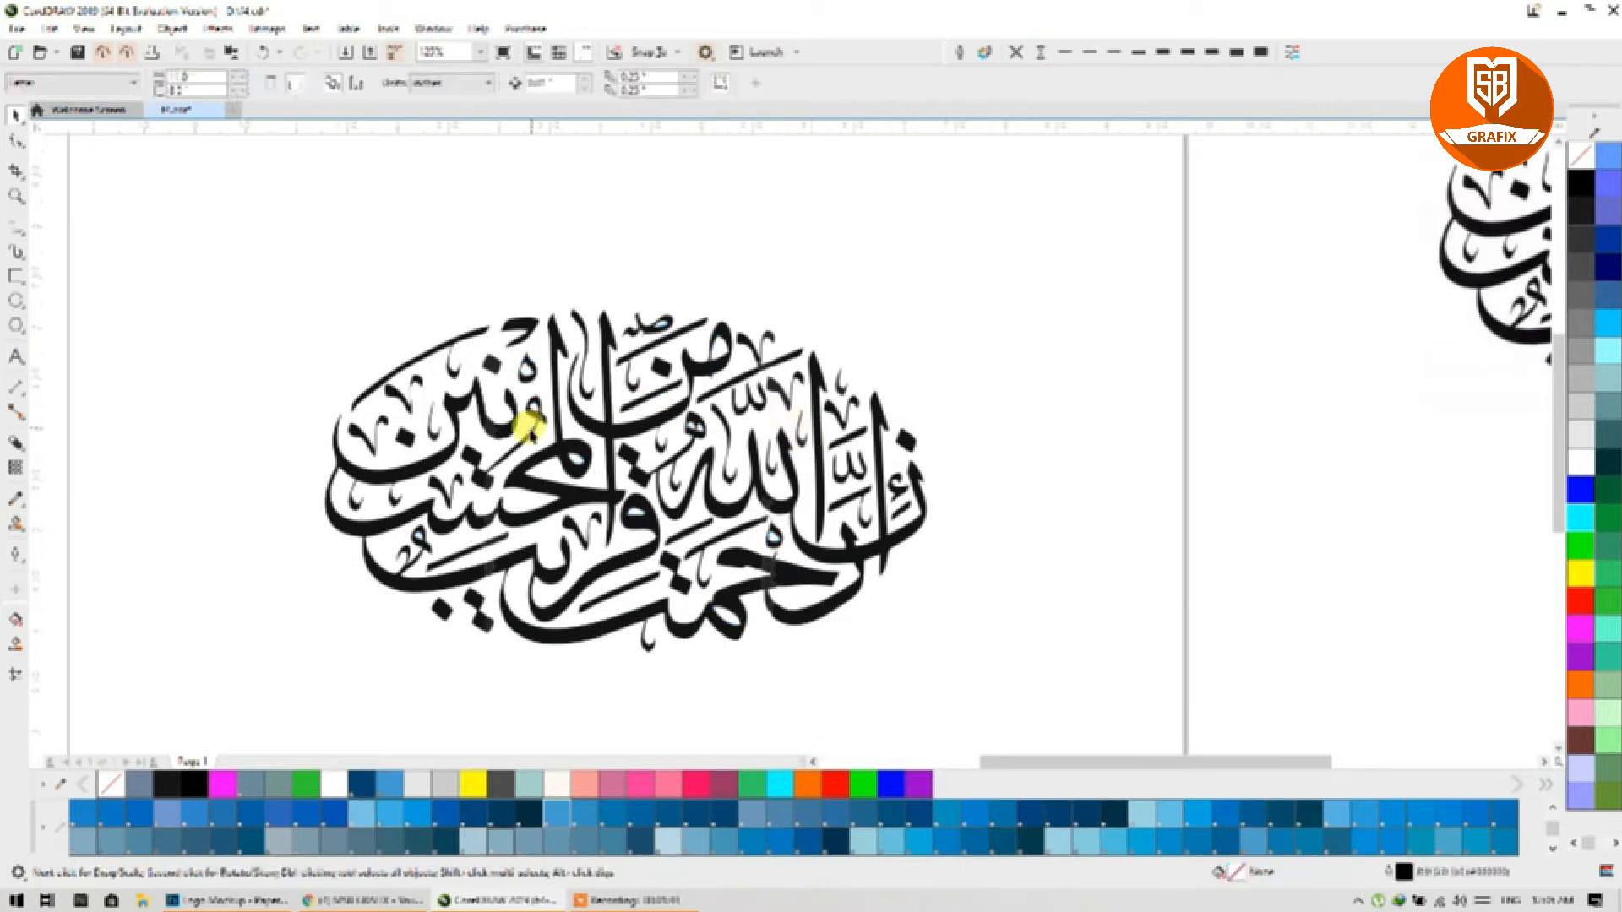
Step: Fill each calligraphy group, including the 47-piece and 18 grey pieces, solid black
click(492, 412)
scroll(490, 414, up, 4)
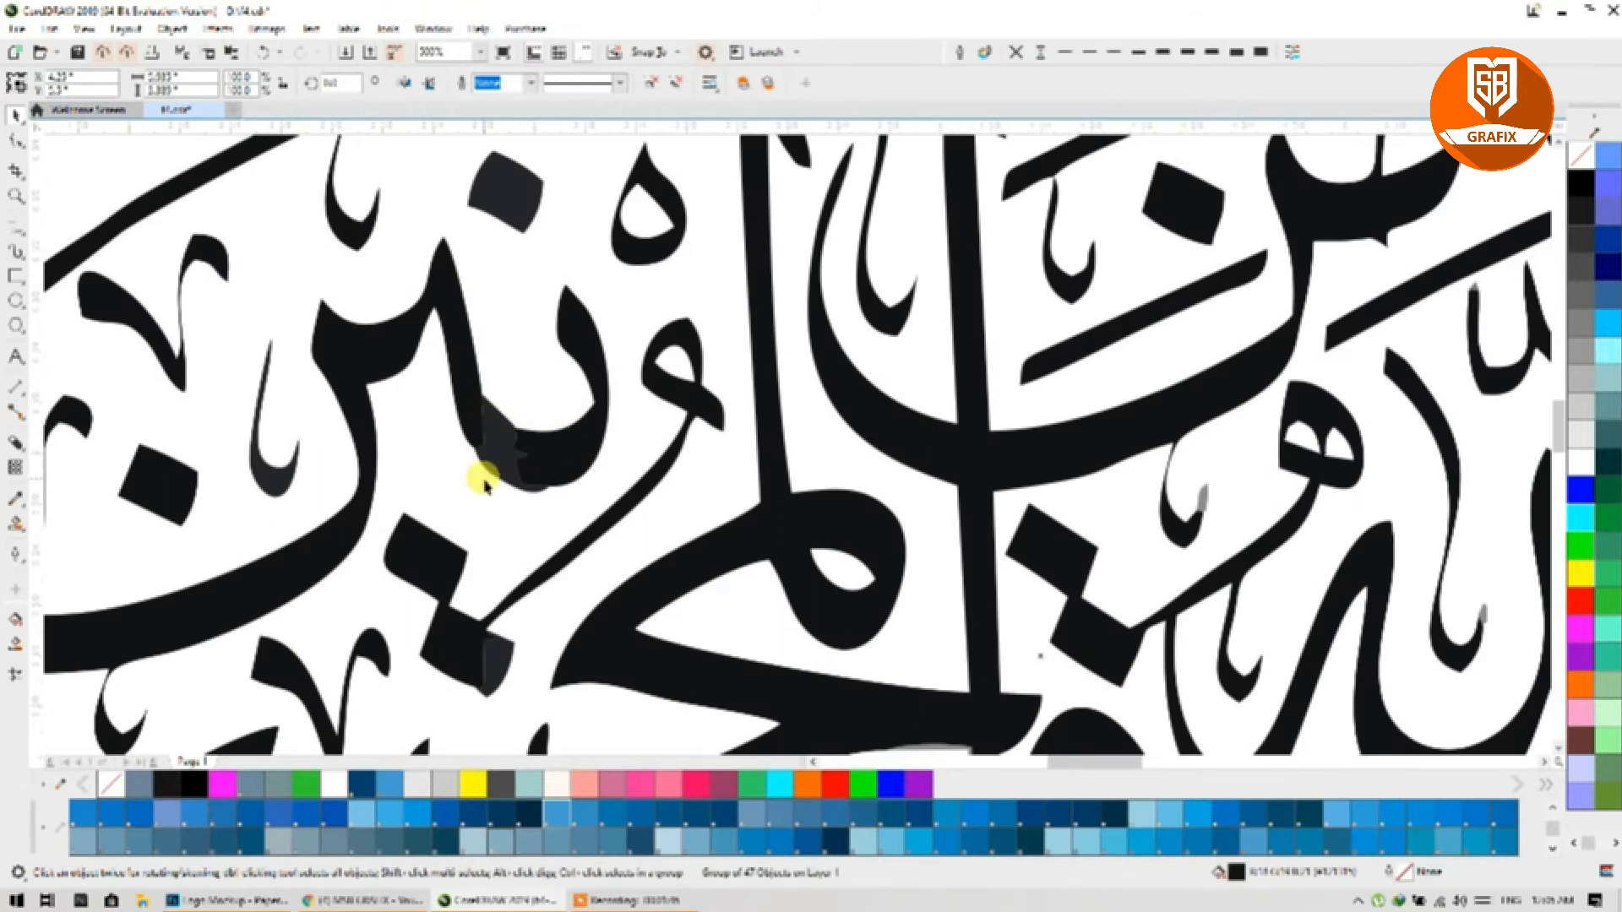
scroll(517, 579, down, 4)
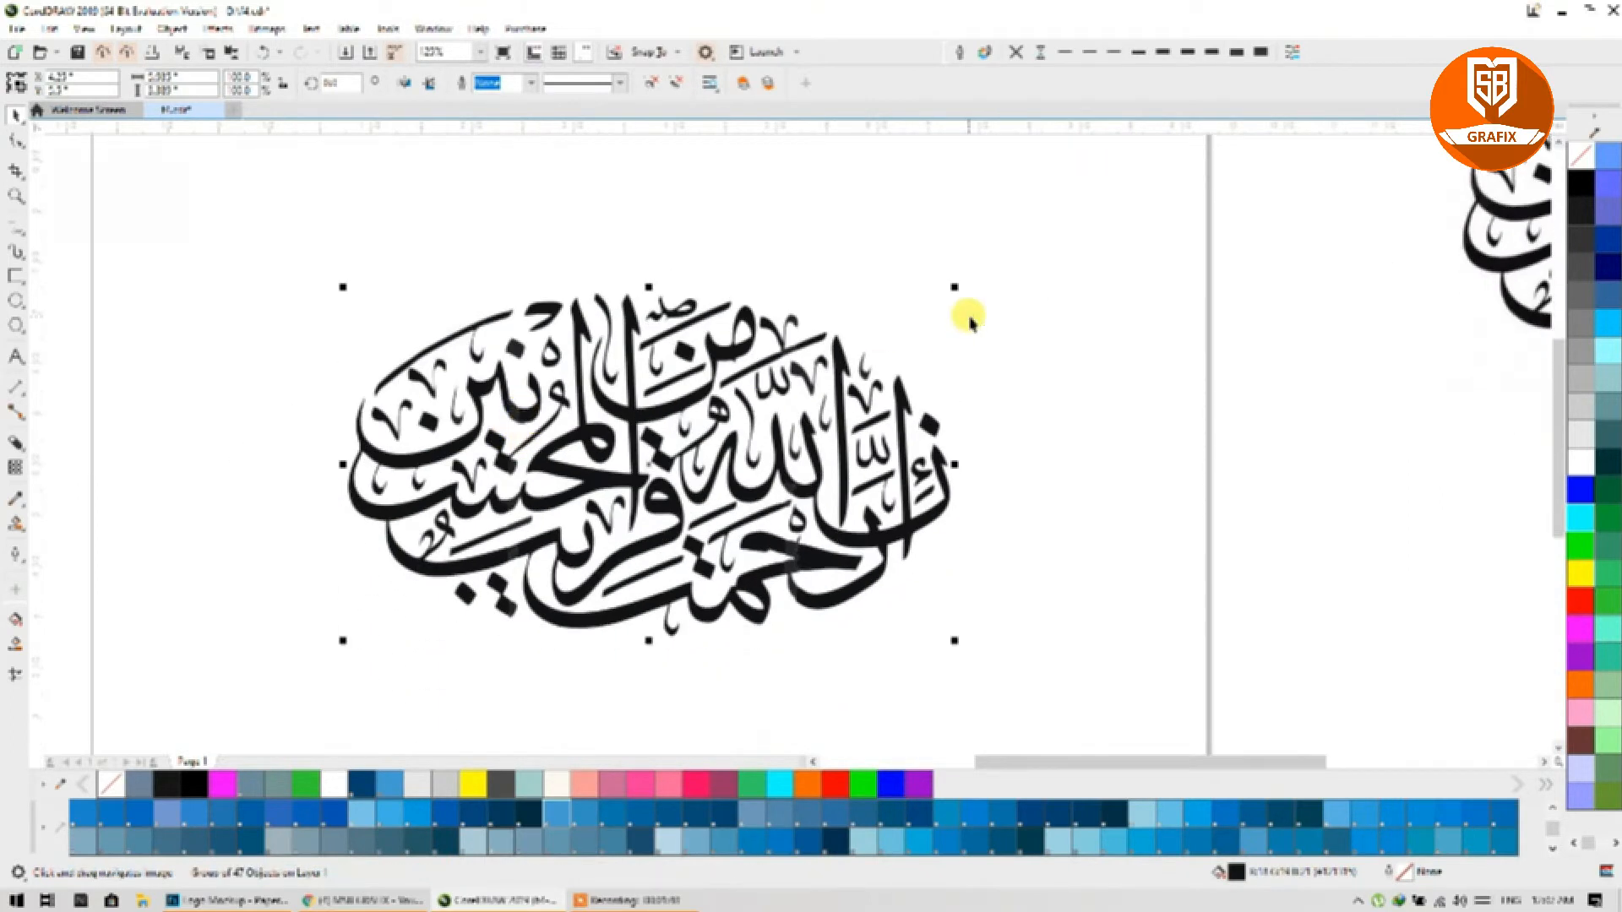
click(969, 319)
scroll(963, 308, down, 2)
scroll(963, 308, up, 4)
scroll(963, 308, down, 2)
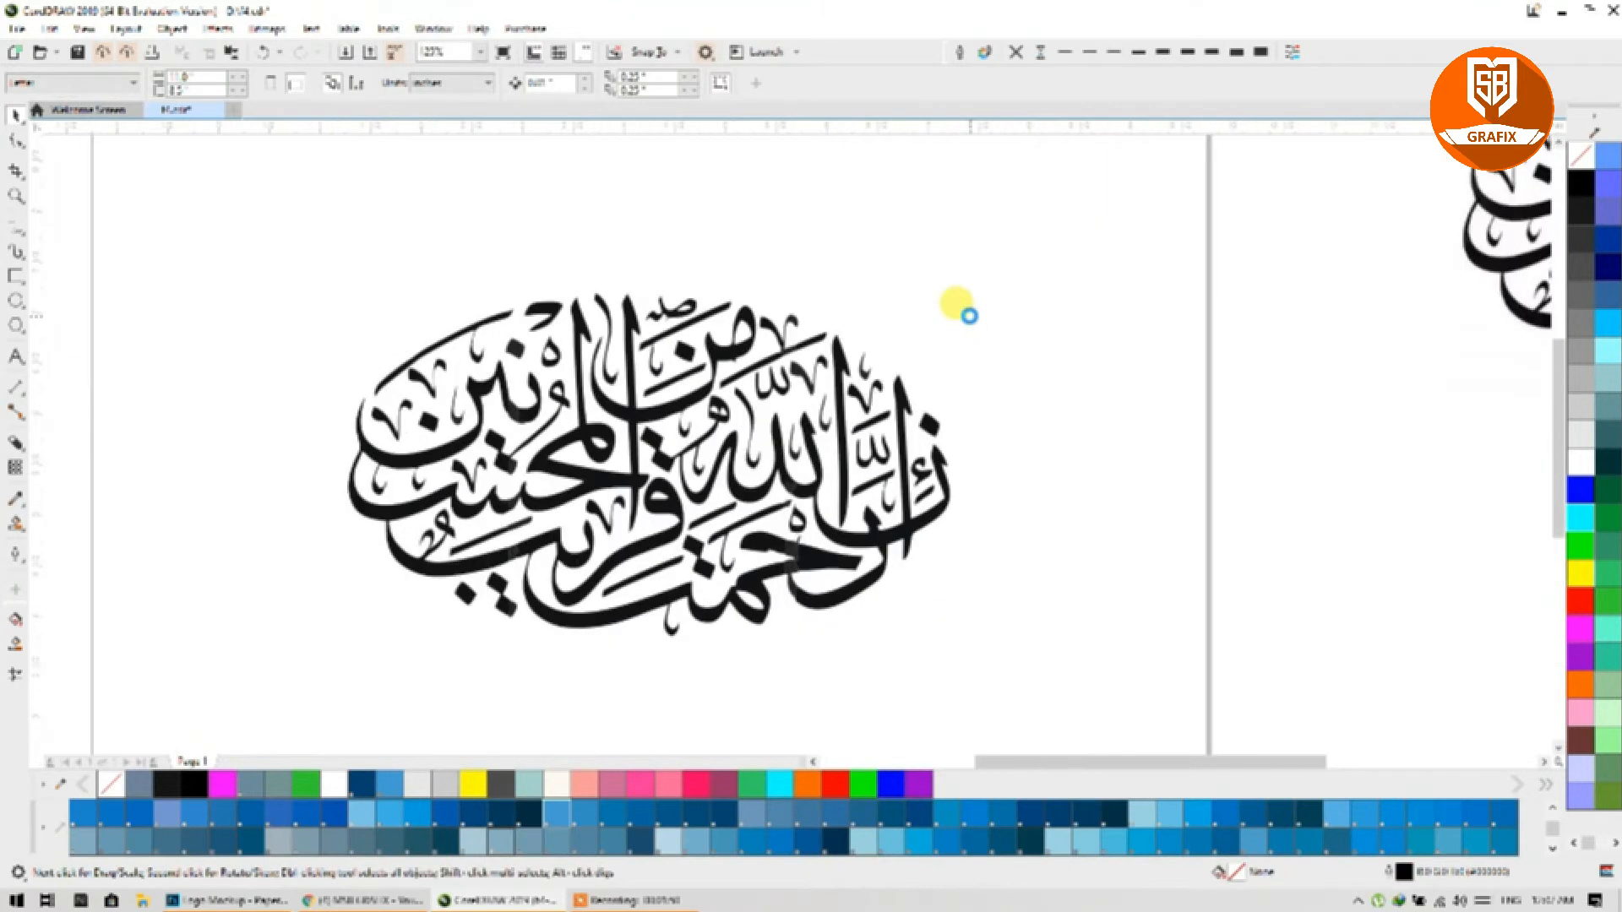
scroll(902, 456, up, 2)
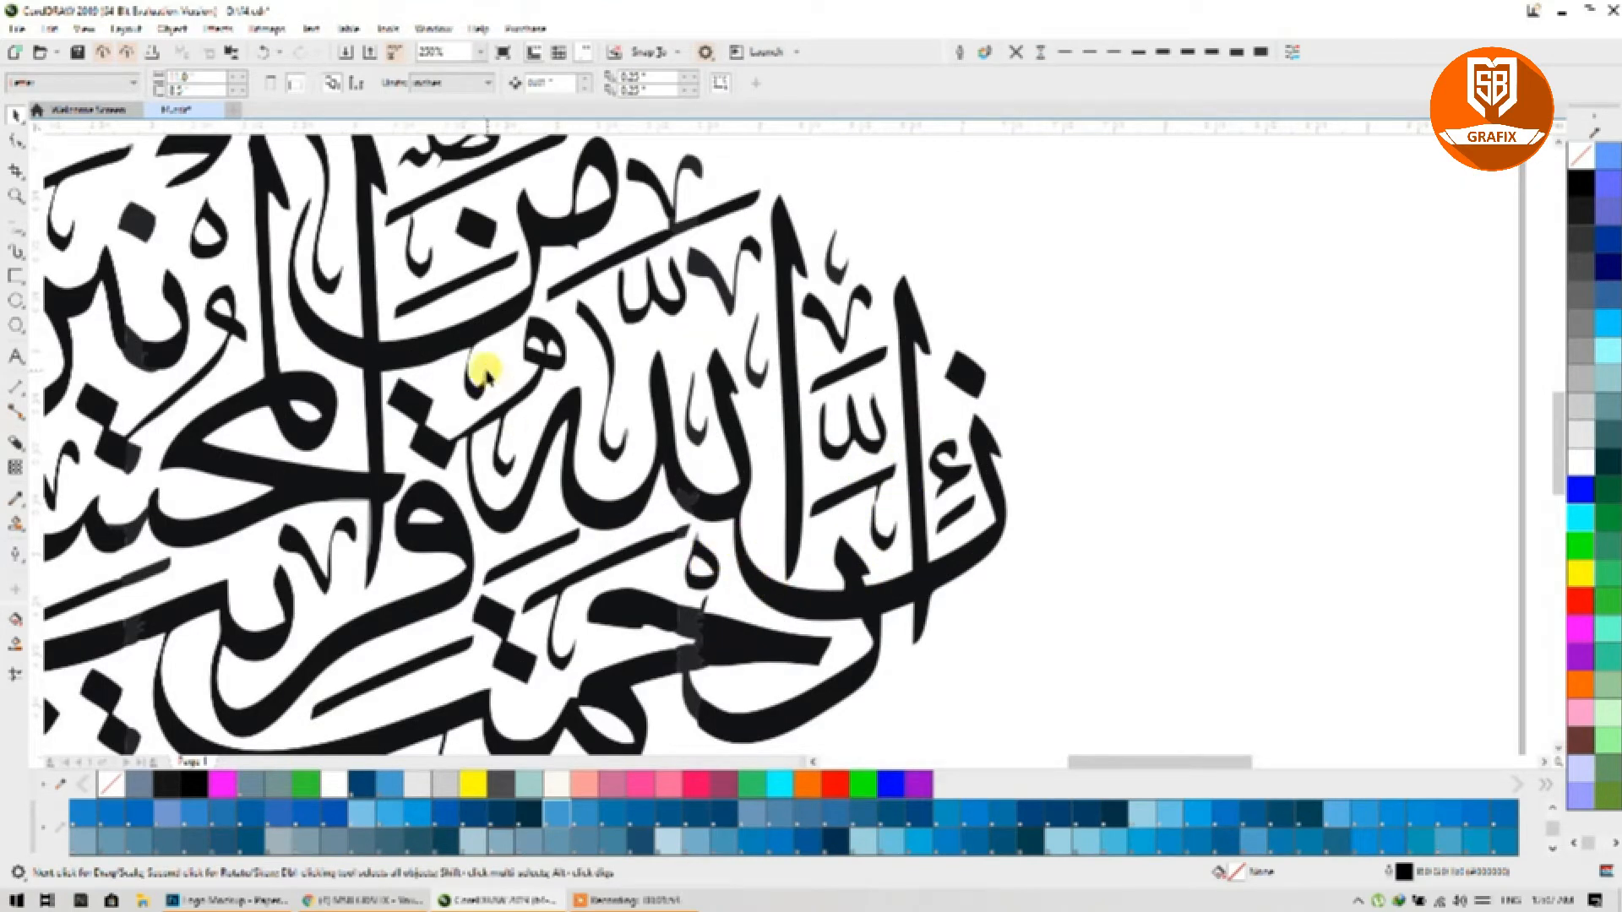
click(532, 365)
click(1580, 182)
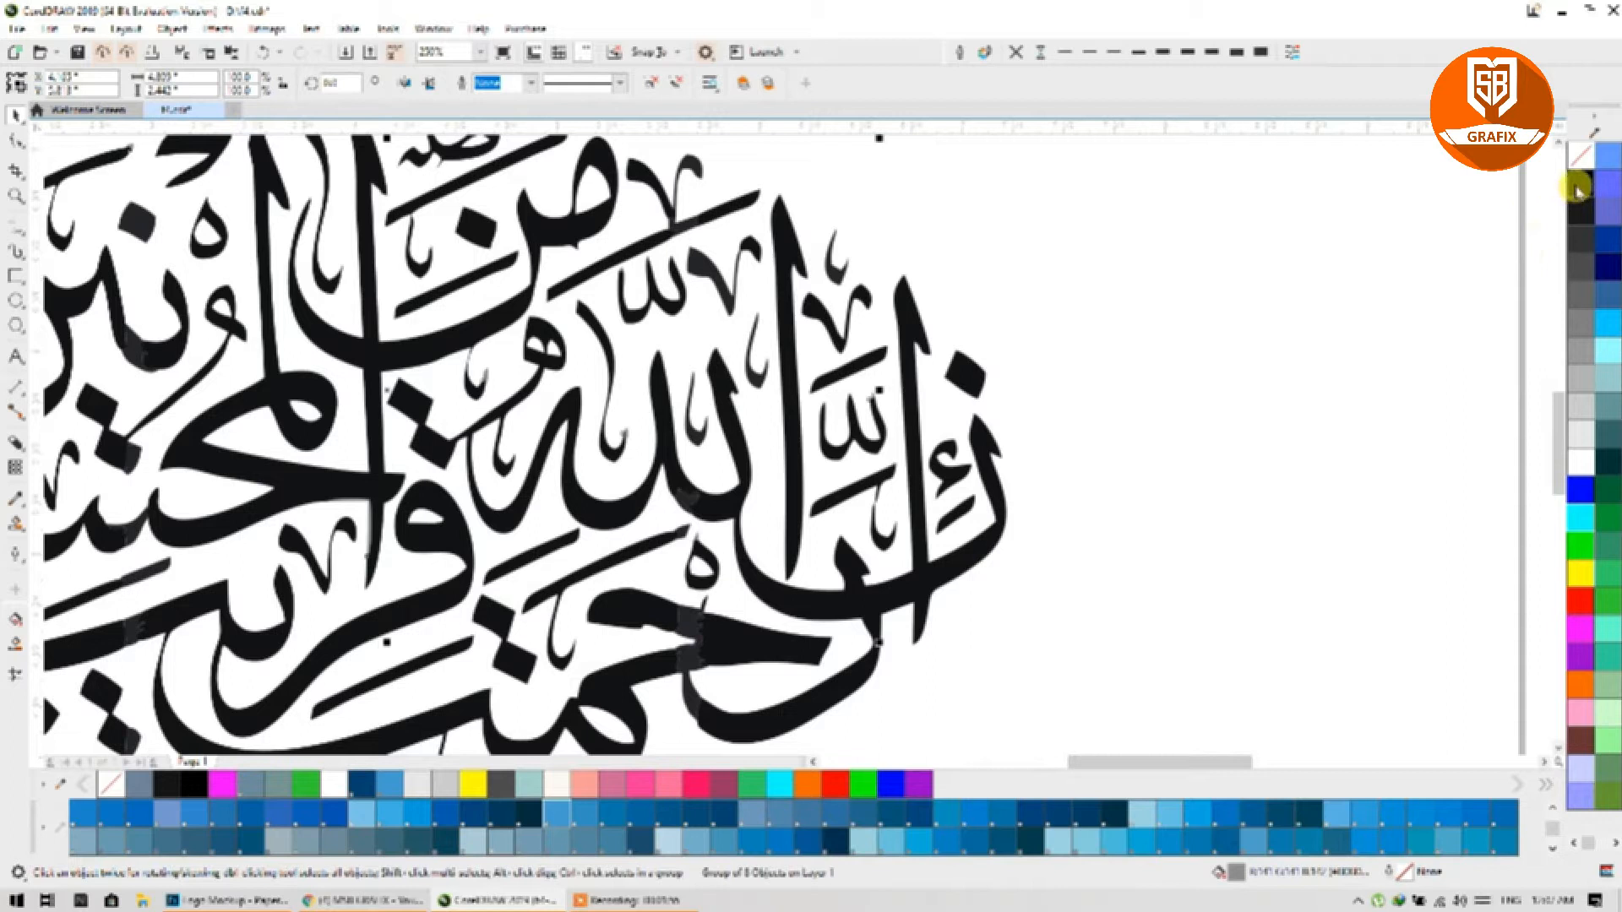
click(695, 630)
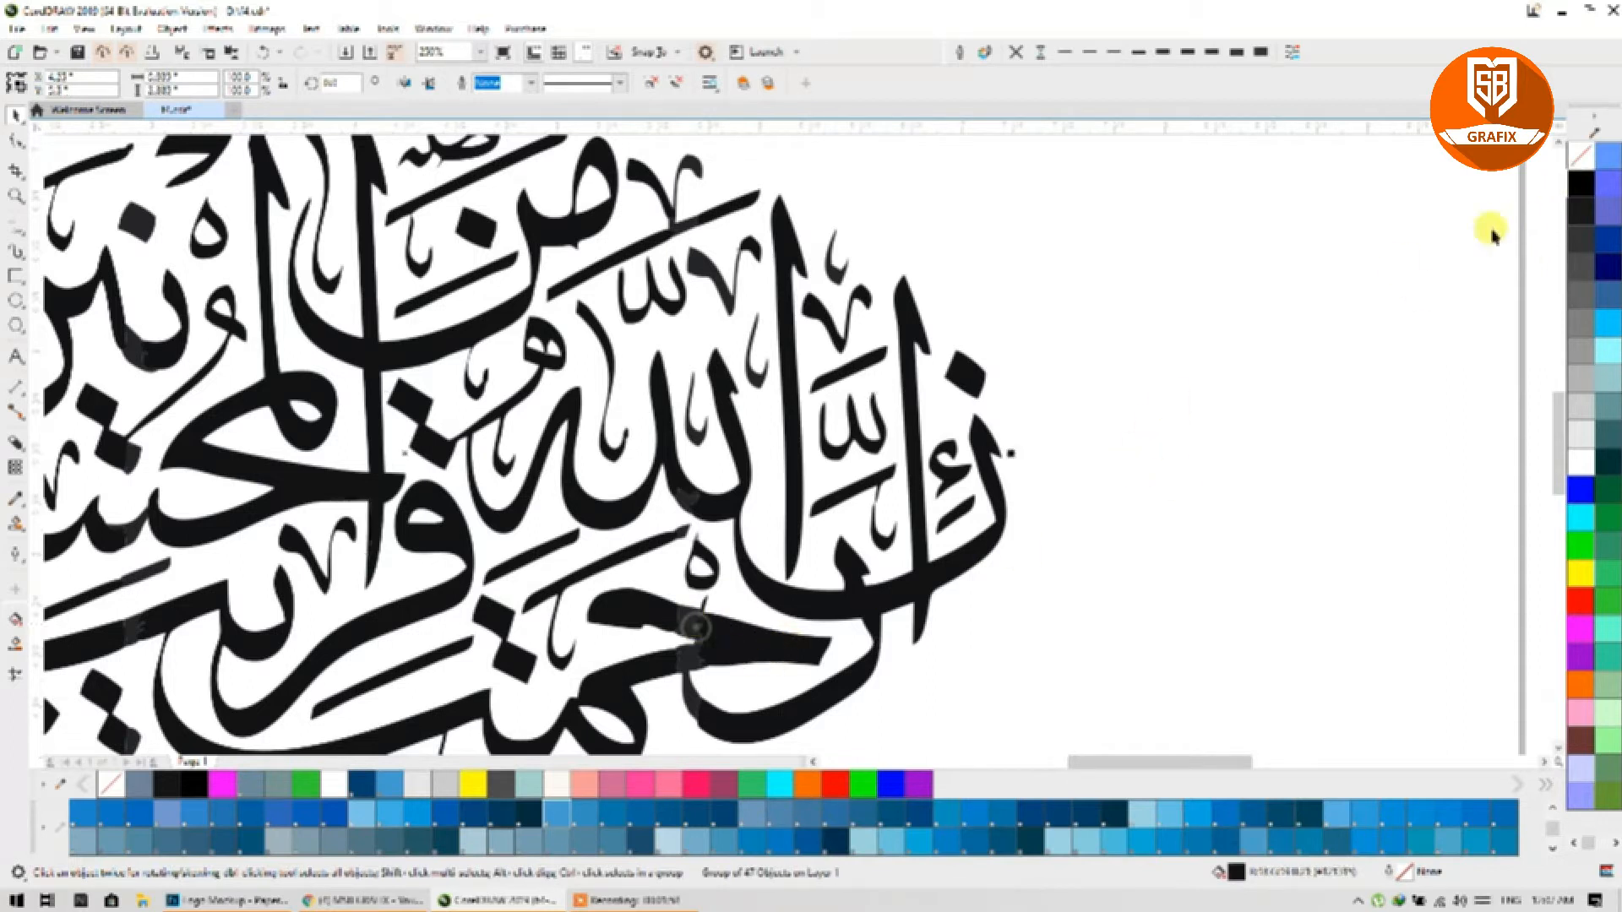
click(1585, 184)
click(1153, 652)
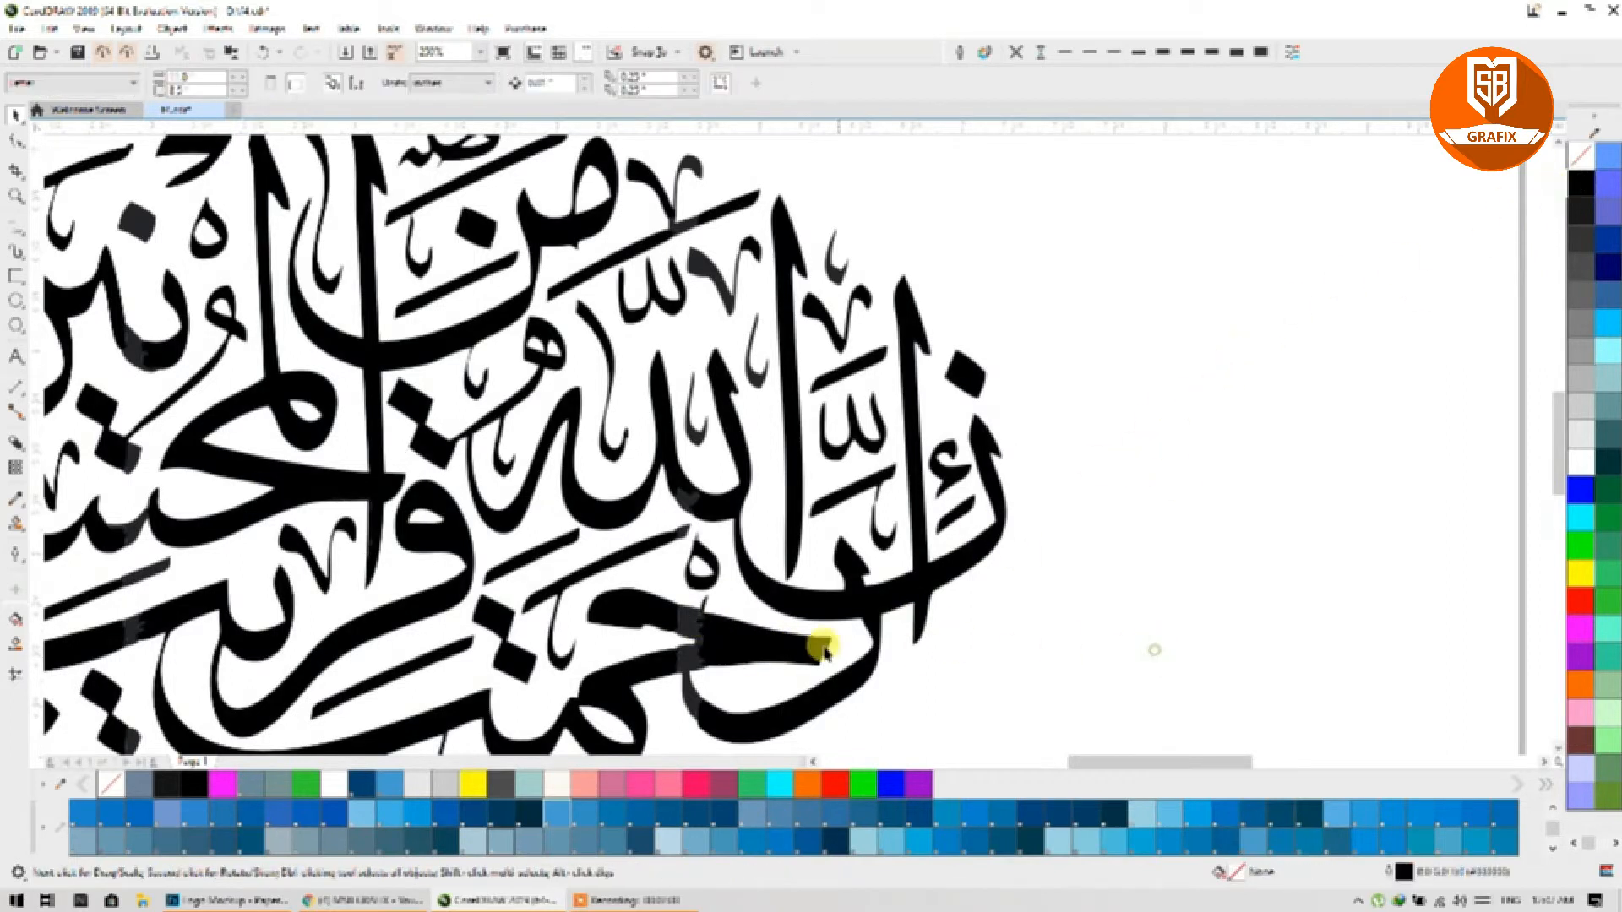
click(691, 621)
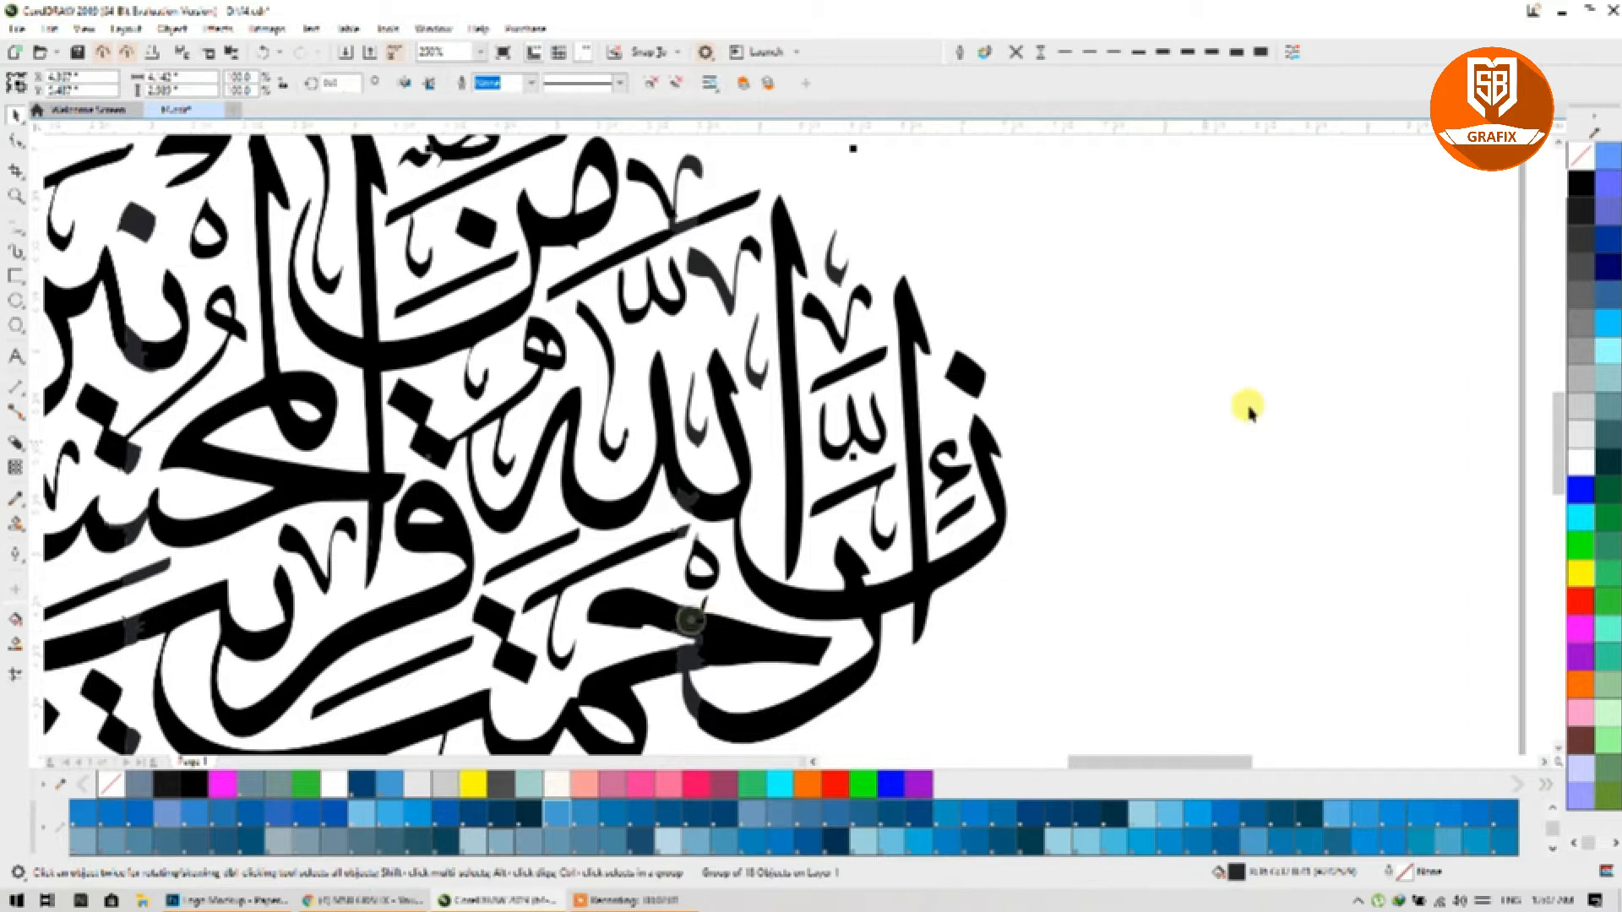
click(1585, 193)
Step: Weld all 78 calligraphy pieces into one curve, fill it black, and reselect it
scroll(1072, 566, down, 2)
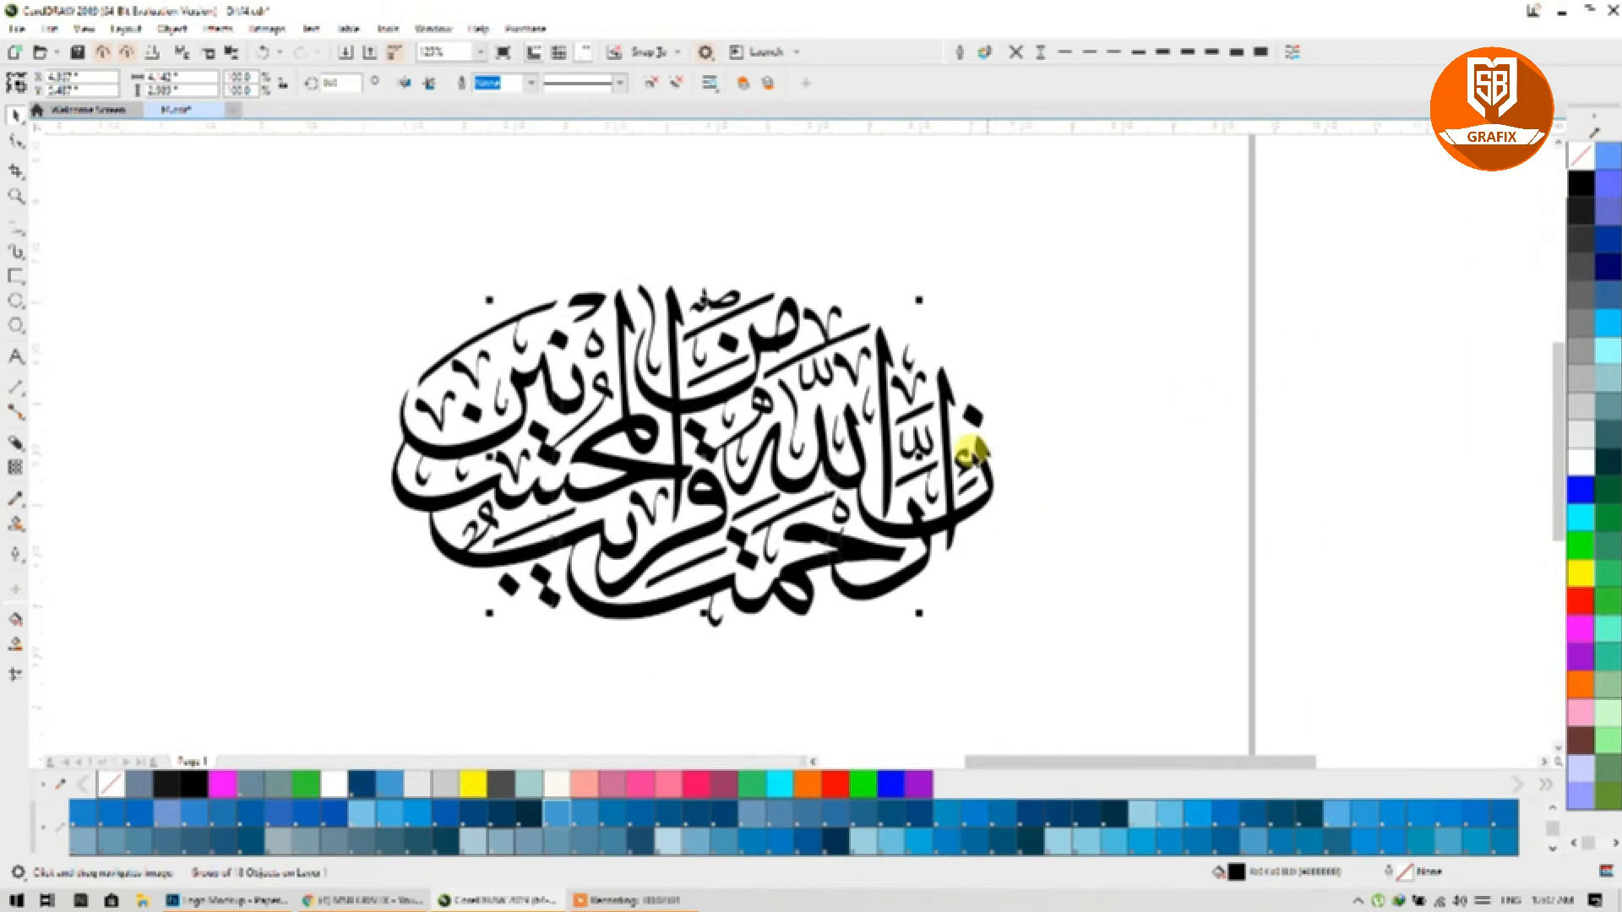
drag(1142, 200, 287, 714)
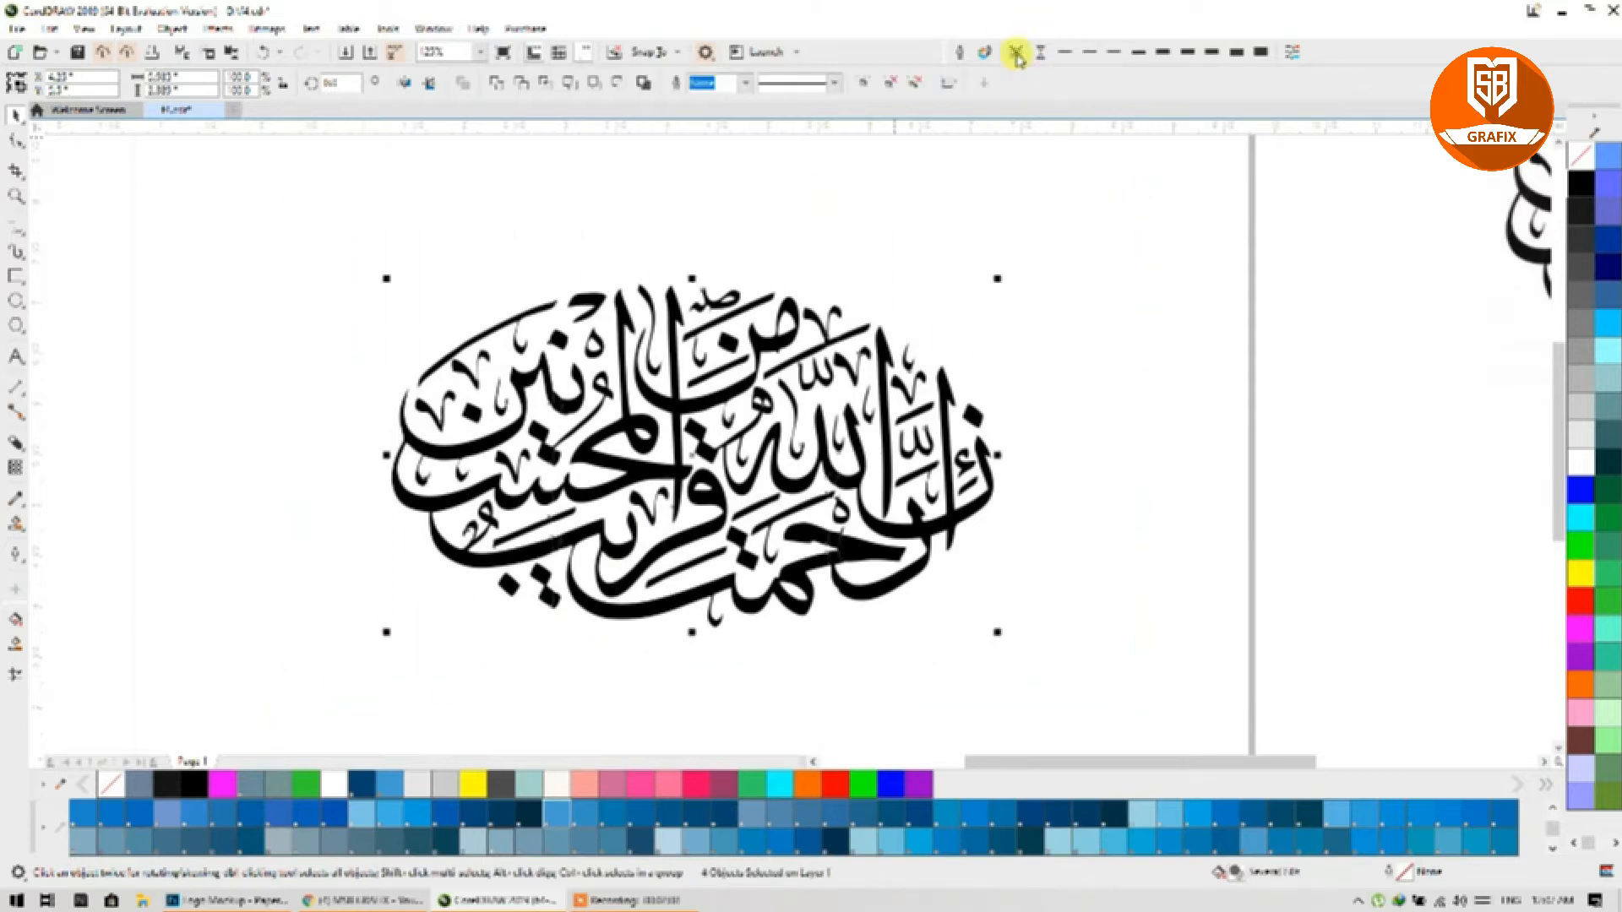
click(934, 211)
drag(1072, 200, 318, 699)
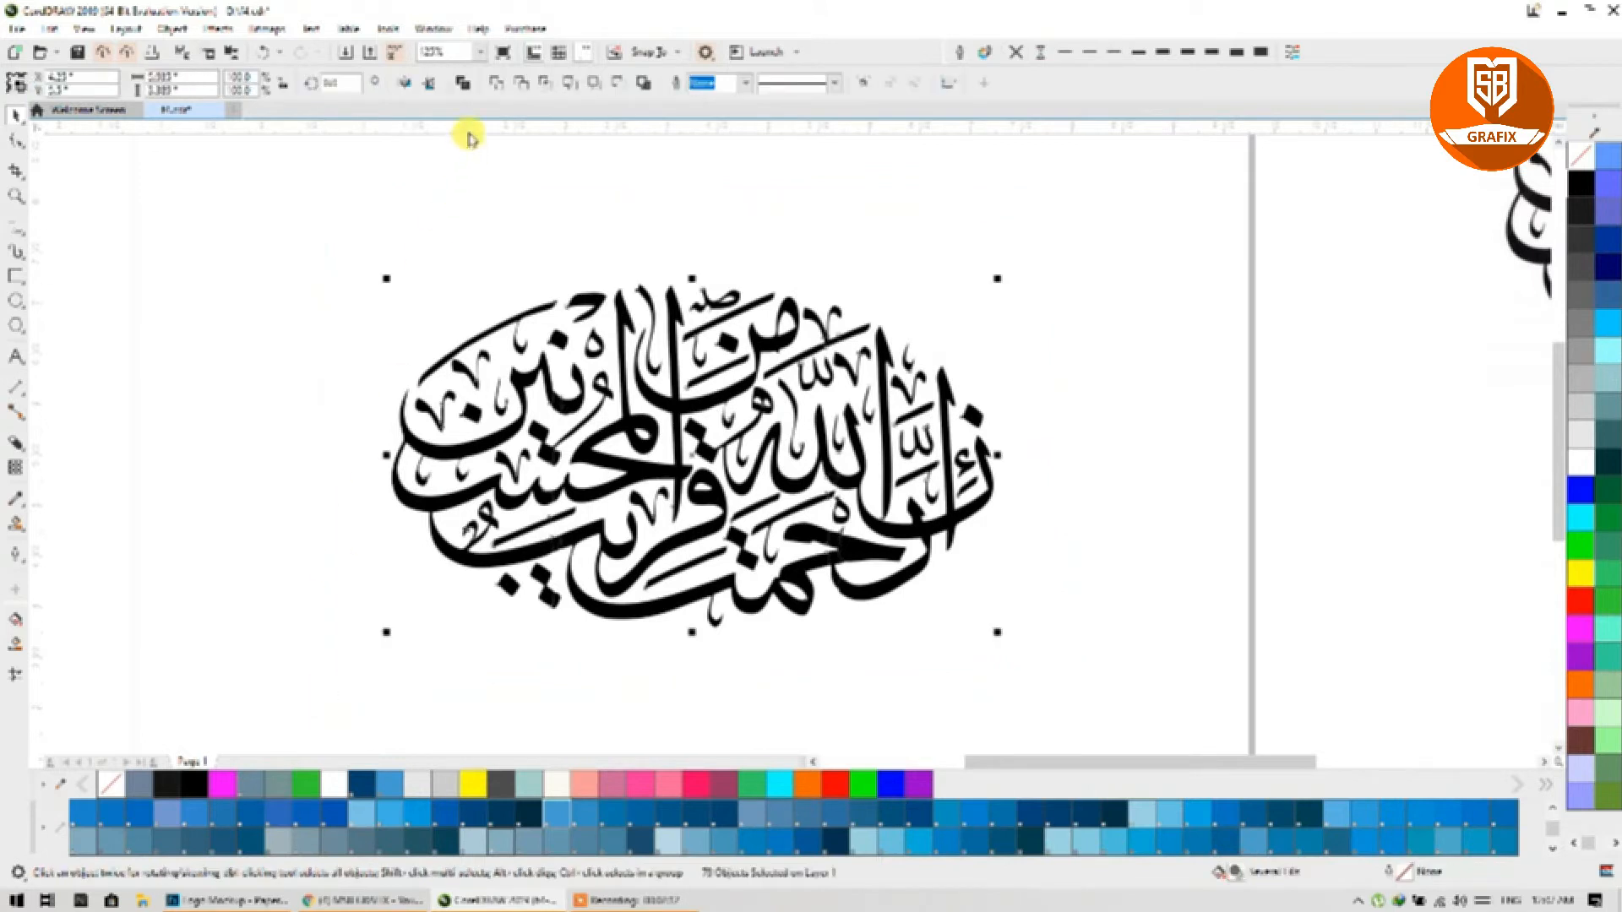
click(492, 85)
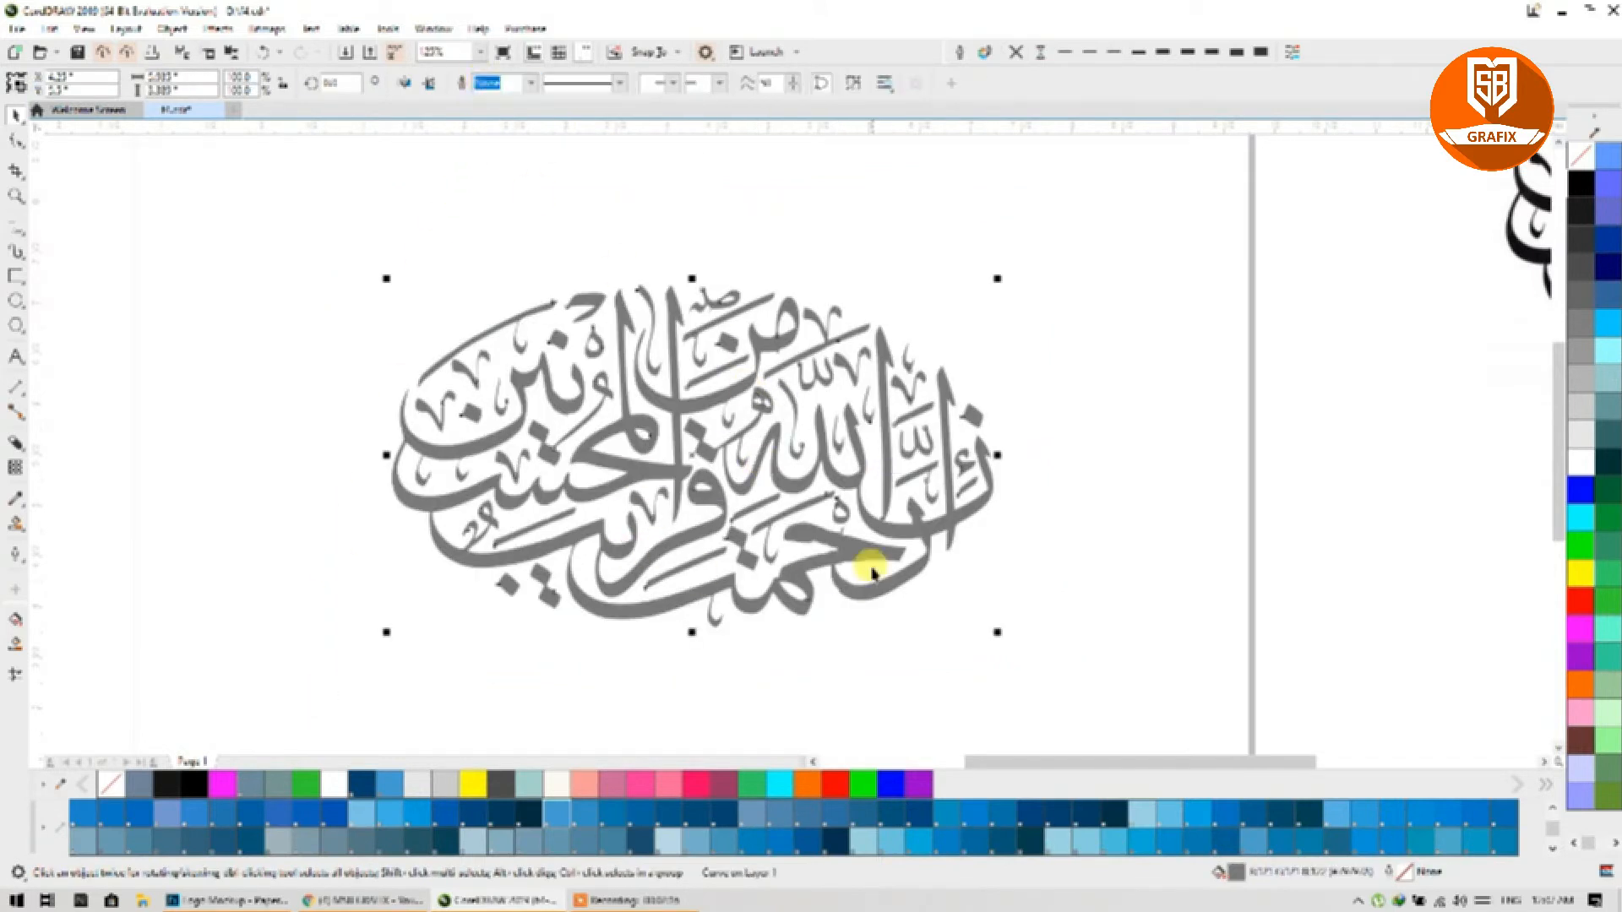
click(1576, 191)
click(1184, 315)
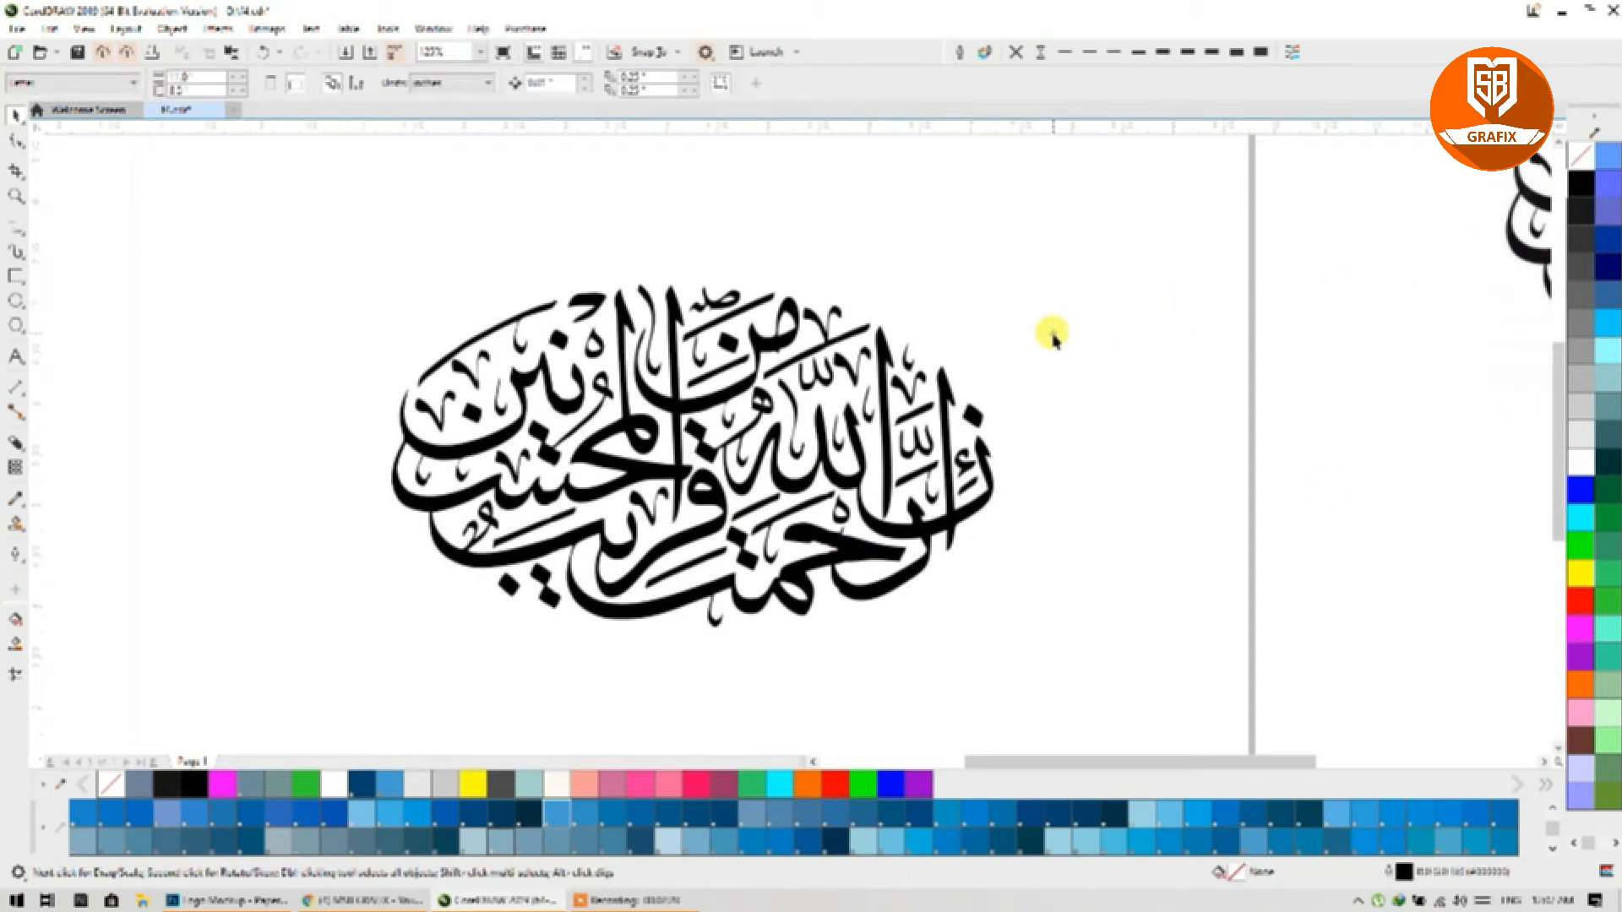
click(838, 540)
scroll(823, 549, up, 3)
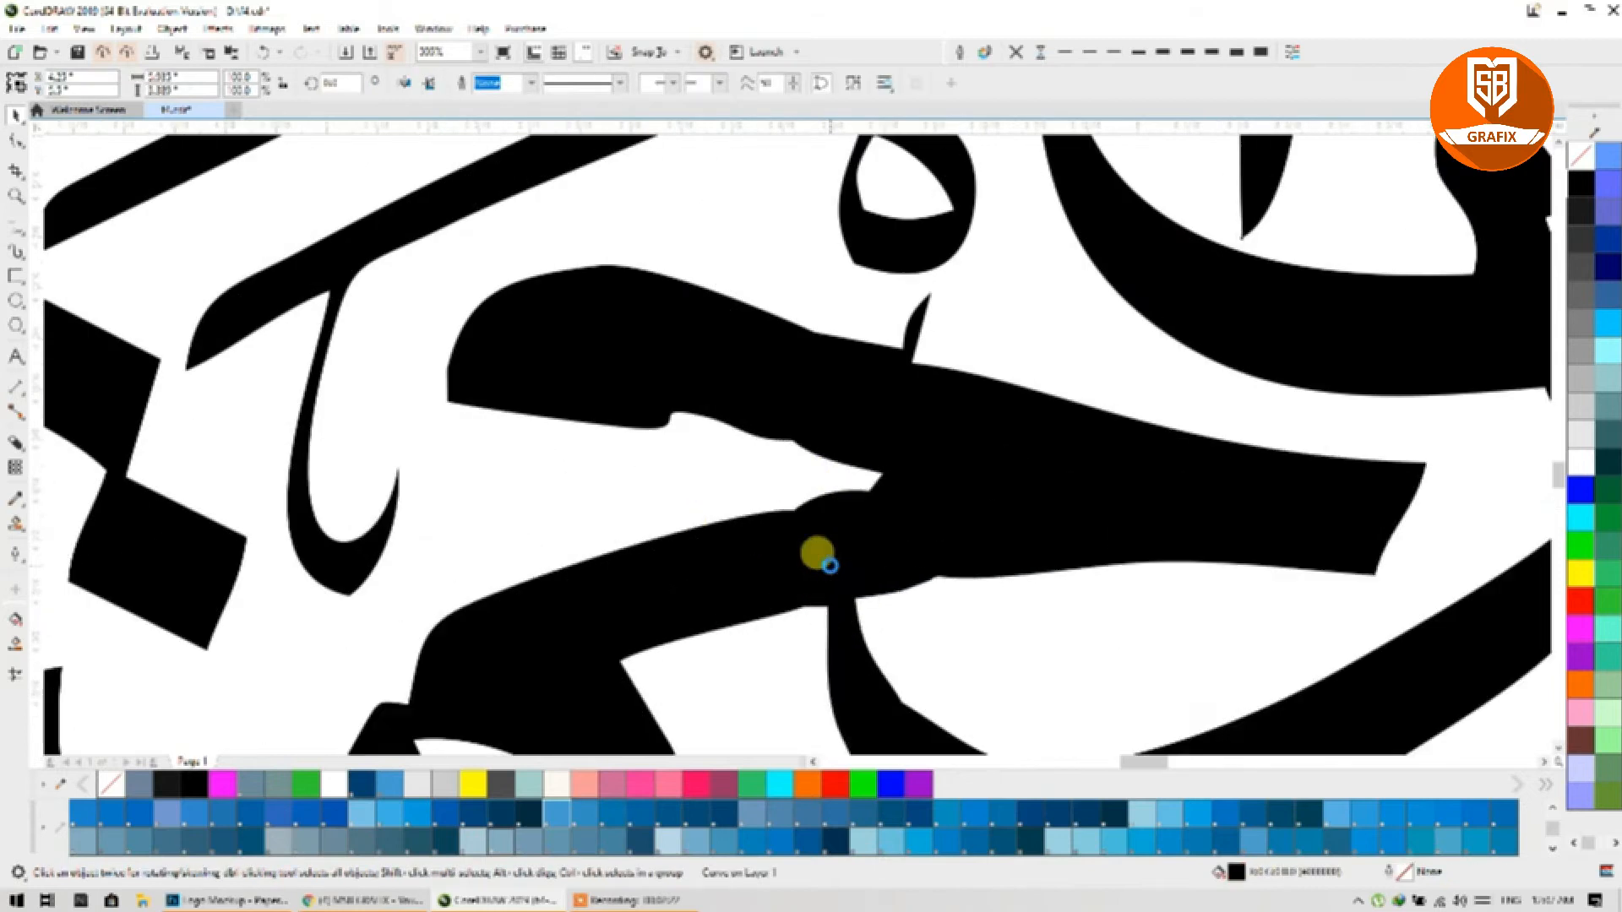
Step: With the Shape tool, delete the nodes forming the bulge, the lower-edge notch and the thin spike
click(20, 139)
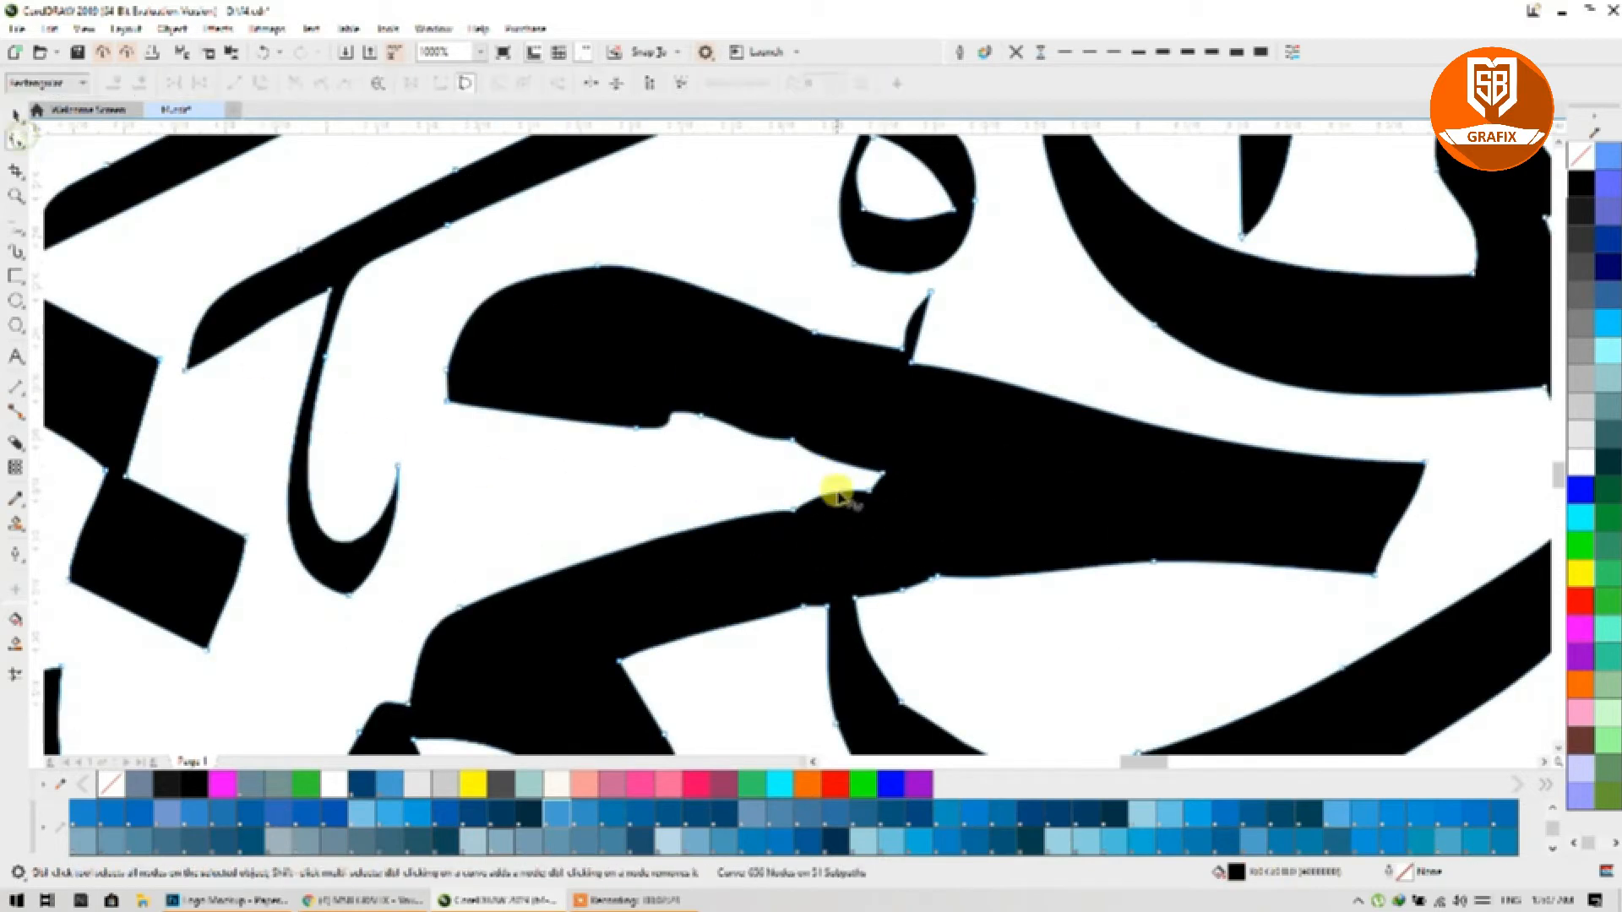
double_click(649, 539)
drag(721, 479, 956, 608)
key(Delete)
click(700, 414)
key(Delete)
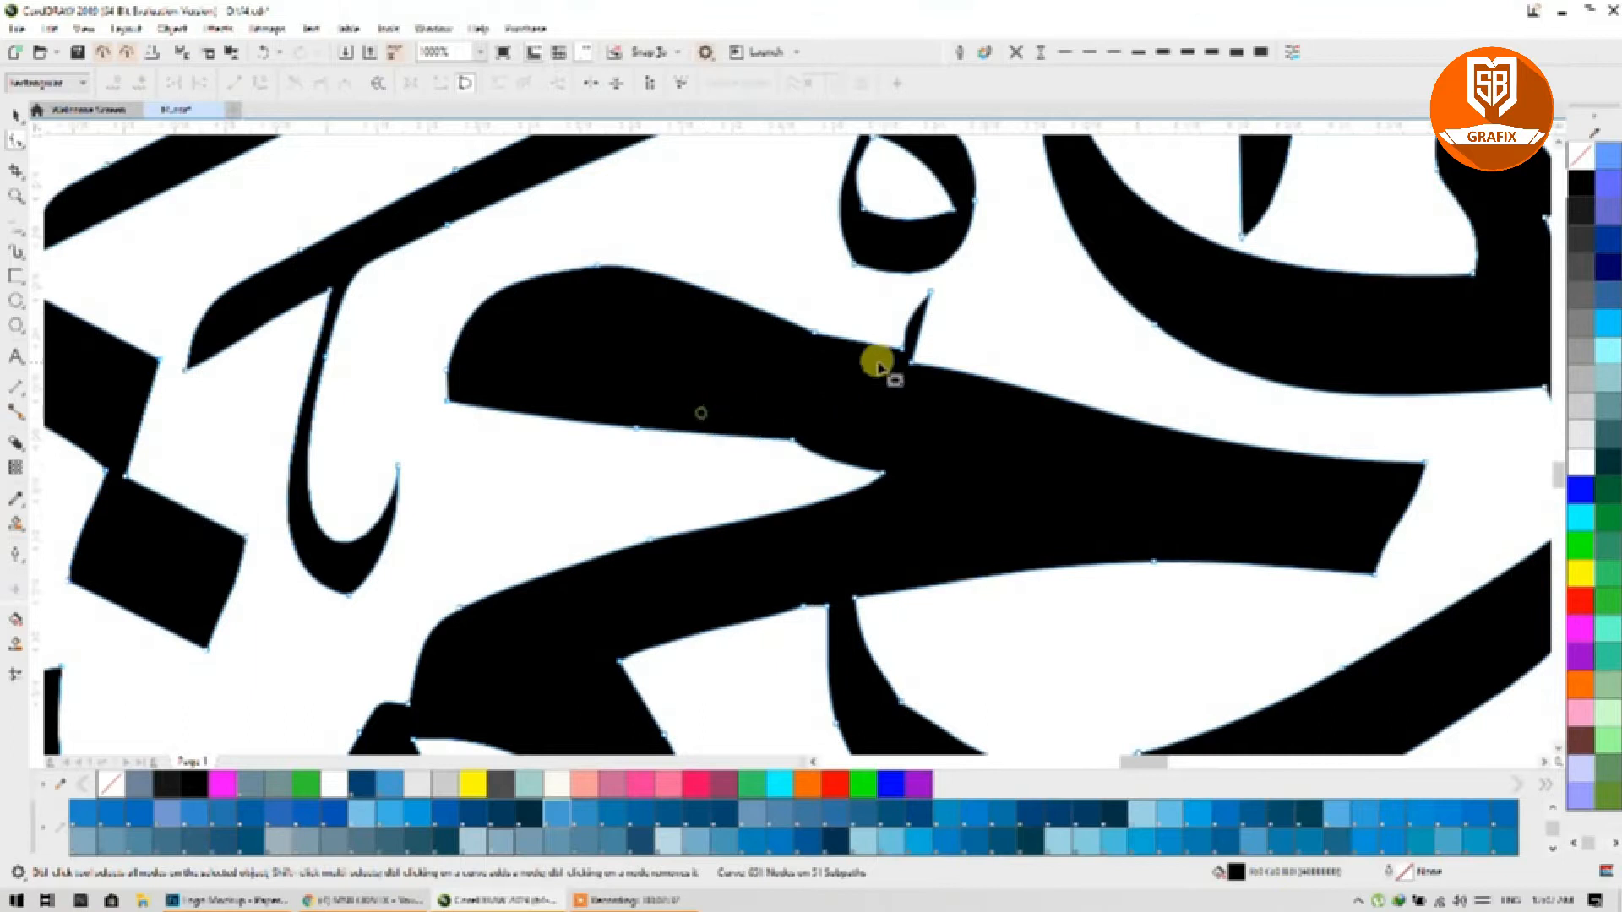
click(909, 359)
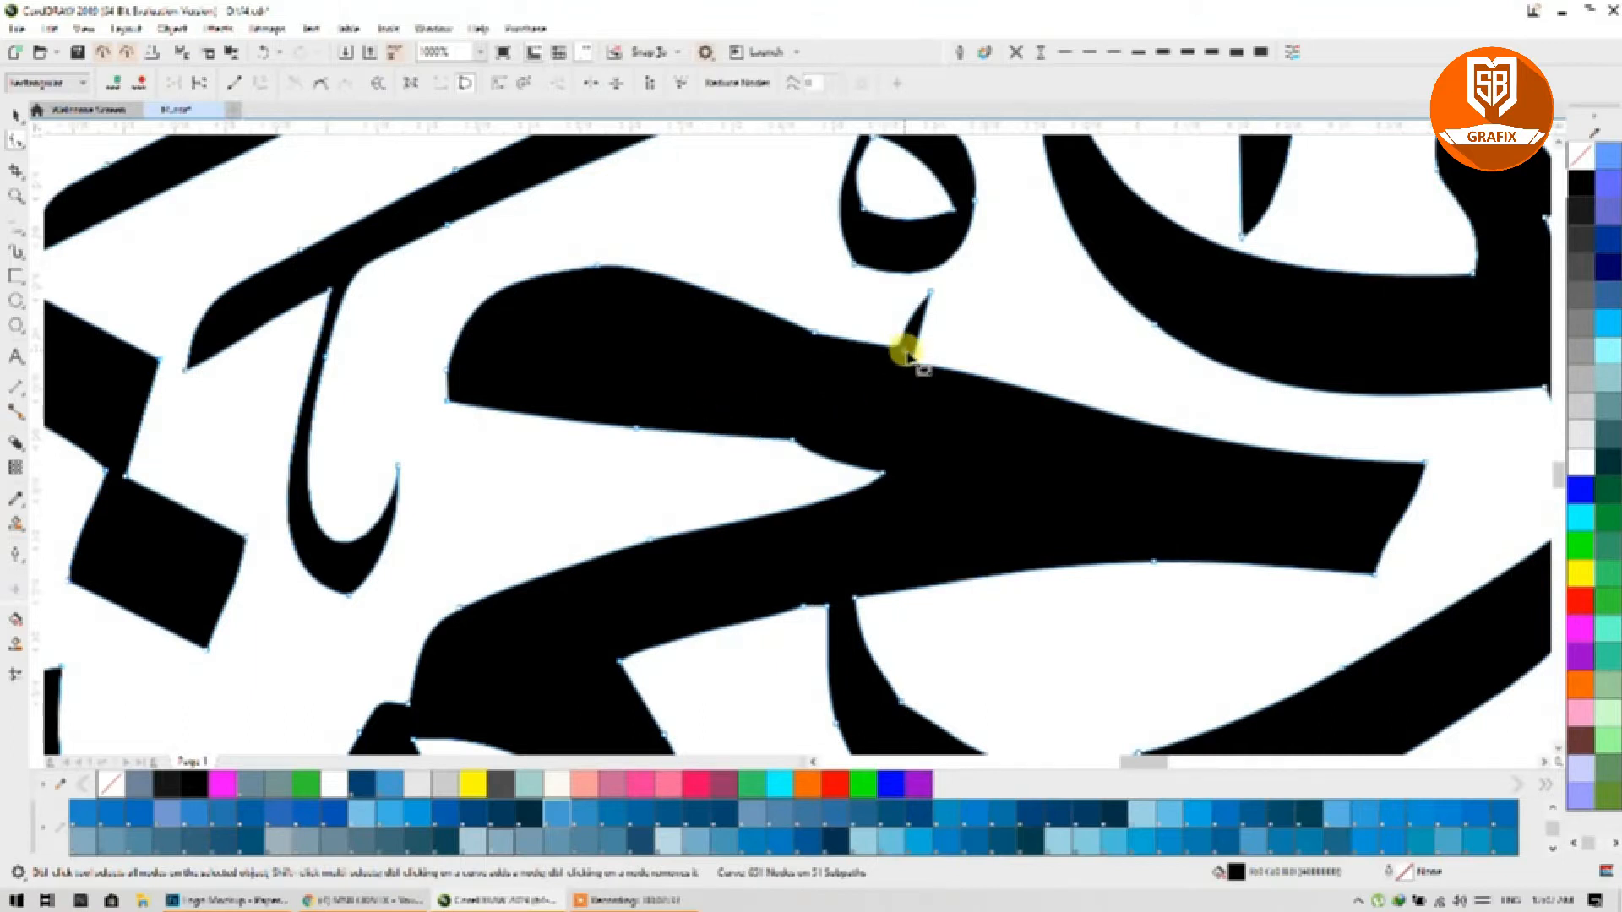
click(929, 296)
key(Delete)
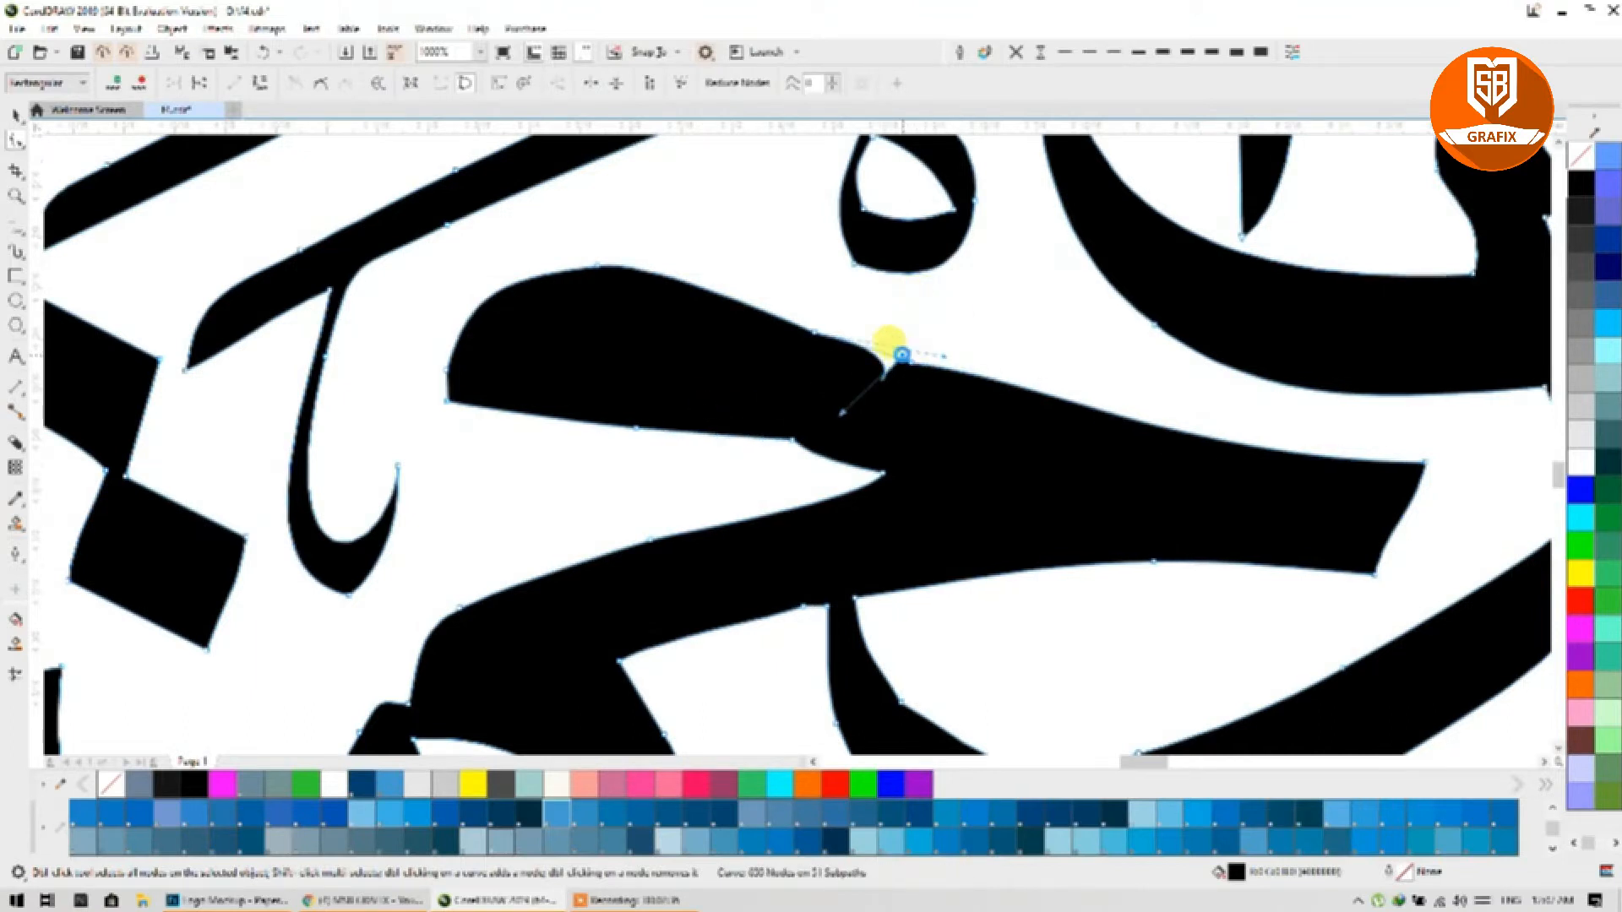
Step: Remove extra top-edge nodes, reshape the upper shape's bottom curve, and clear stray lower-edge nodes
click(809, 326)
key(Delete)
click(595, 270)
key(Delete)
double_click(594, 269)
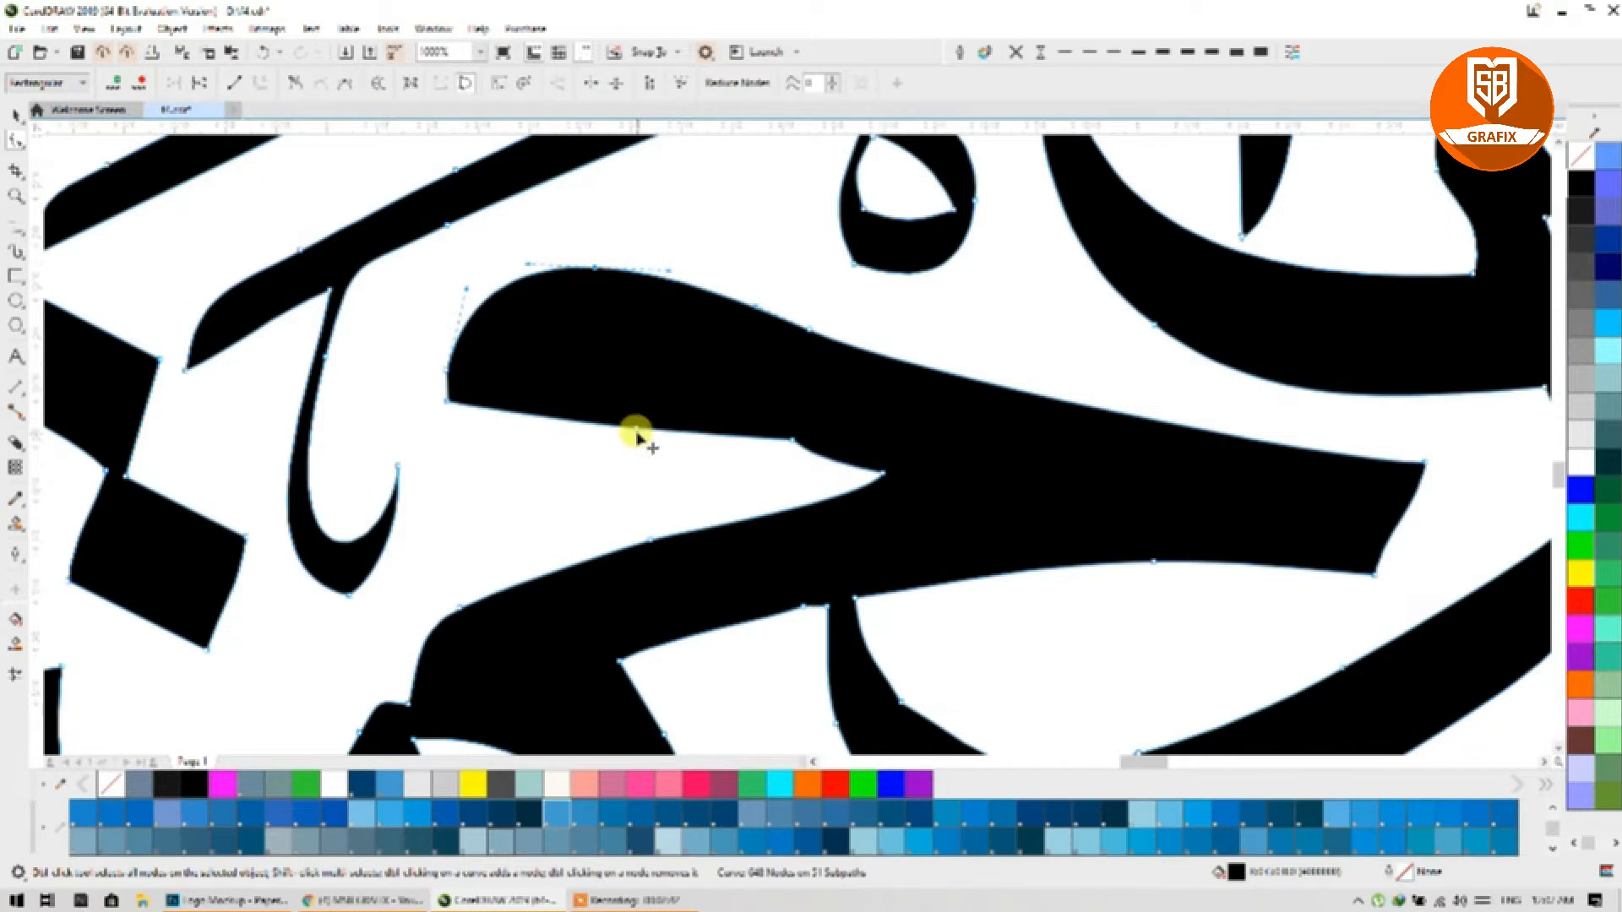
drag(633, 435, 608, 387)
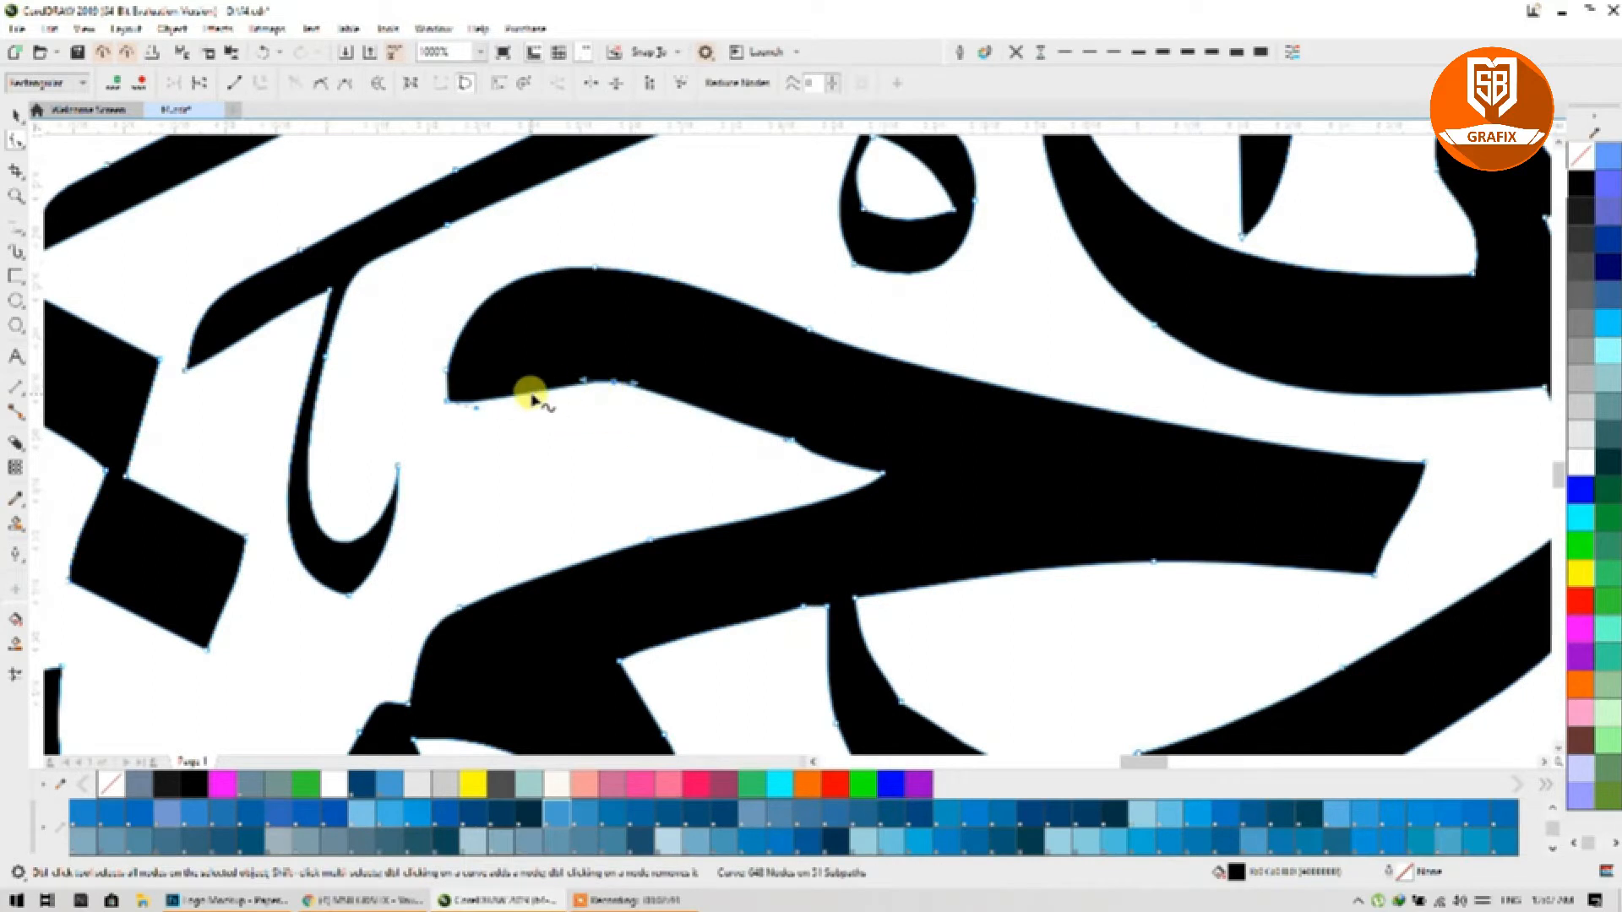
click(530, 394)
double_click(614, 382)
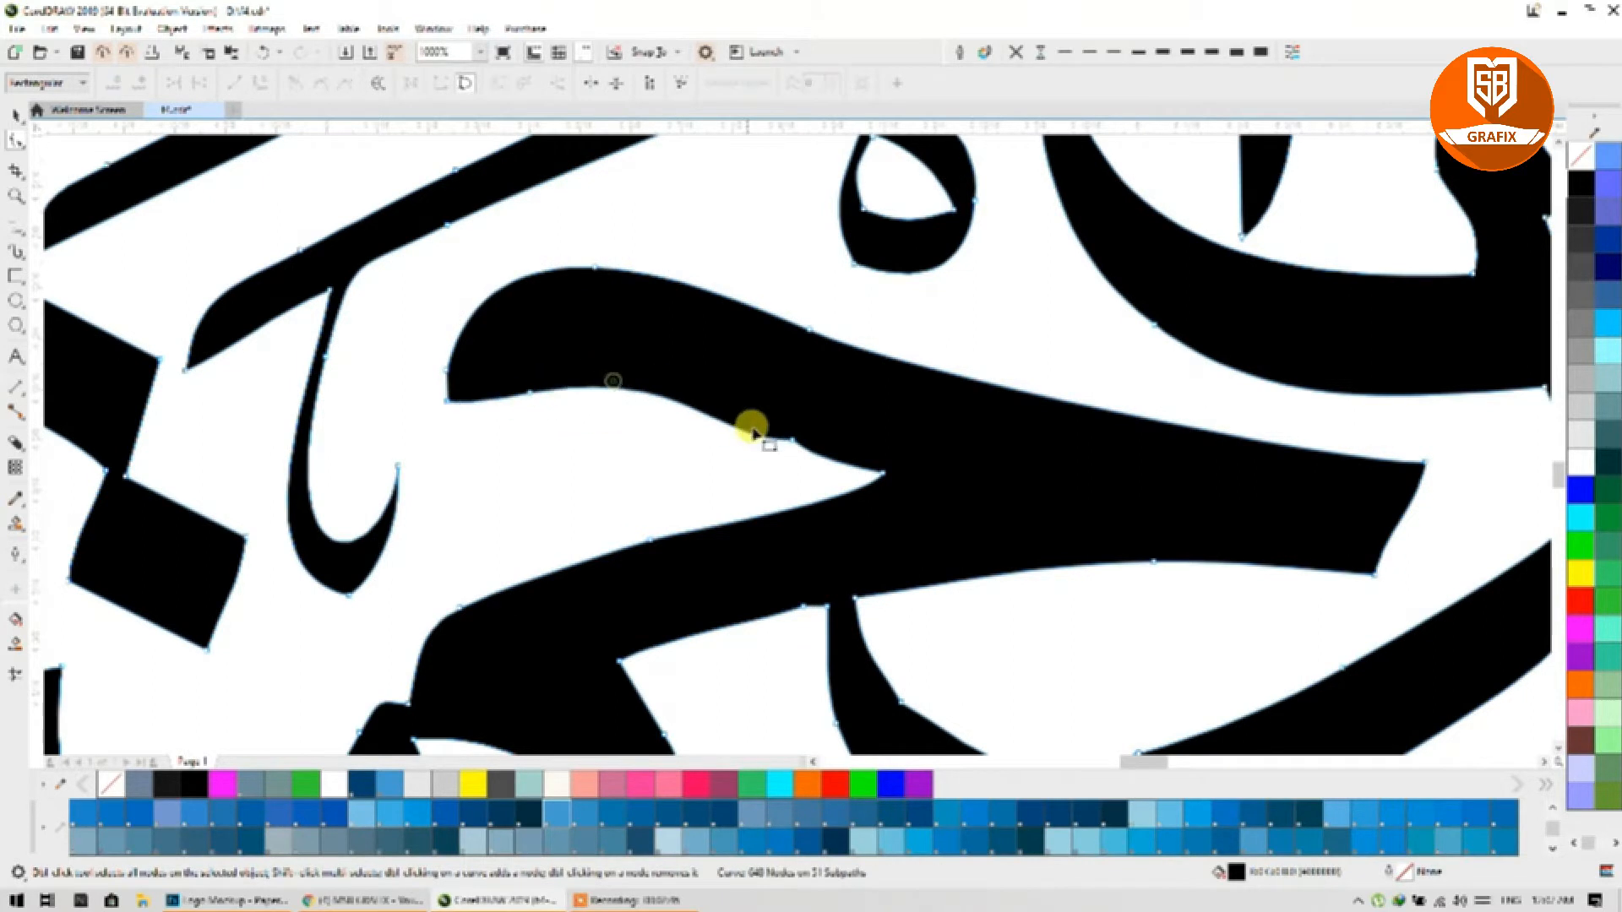
double_click(792, 440)
scroll(736, 367, down, 1)
scroll(736, 369, down, 2)
scroll(887, 543, up, 2)
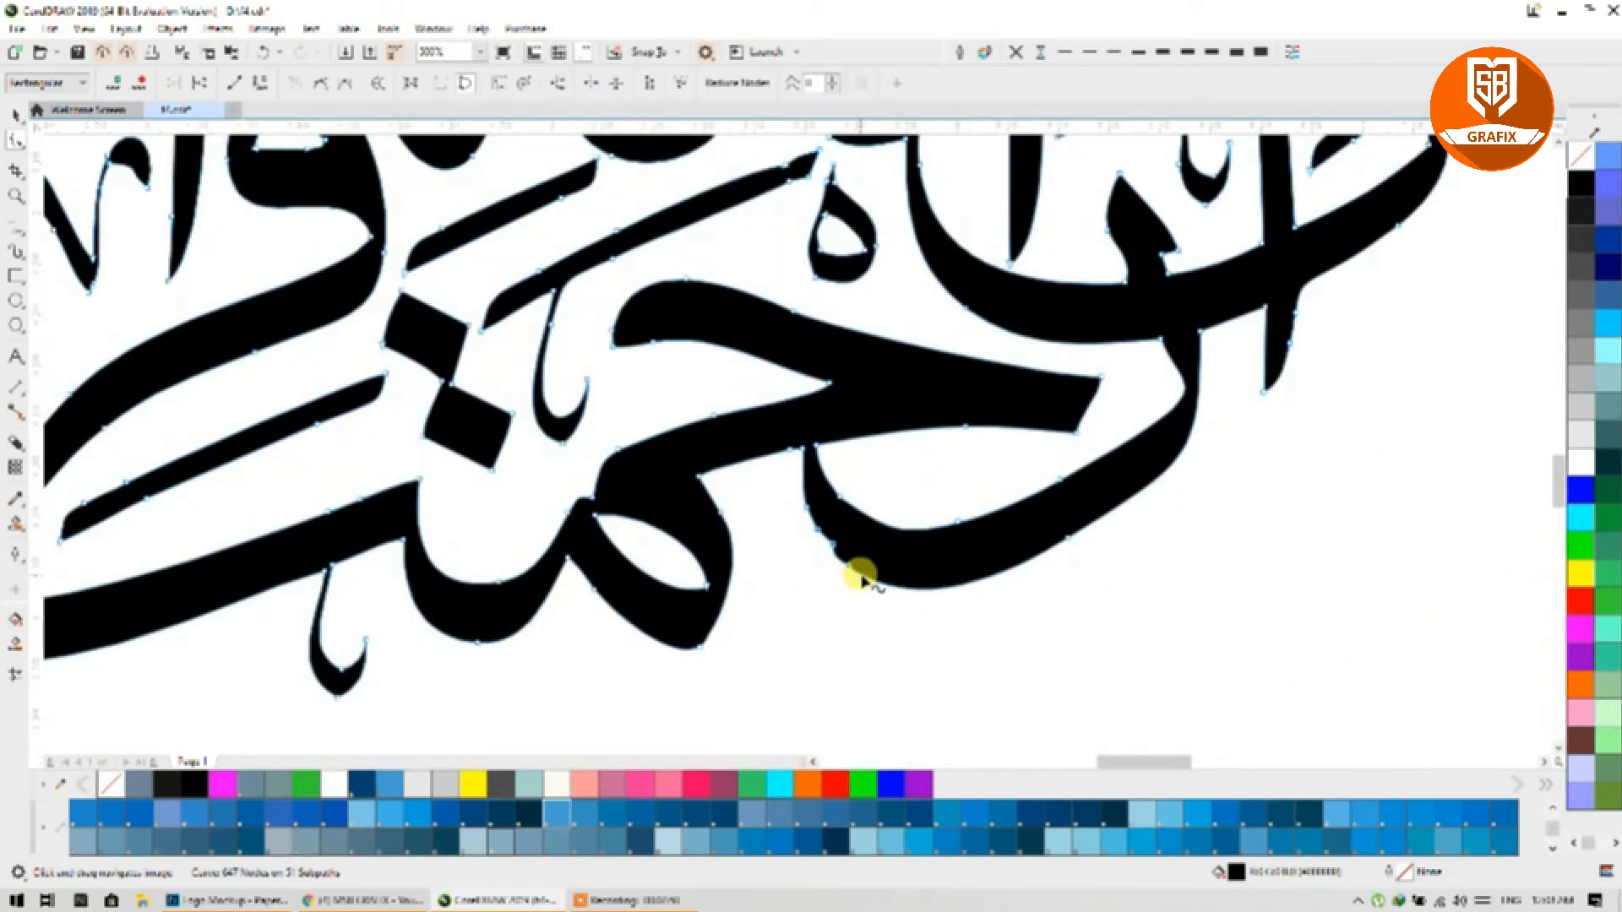
Step: Delete the stray nodes on the lower stroke and near its end
drag(924, 493, 983, 536)
key(Delete)
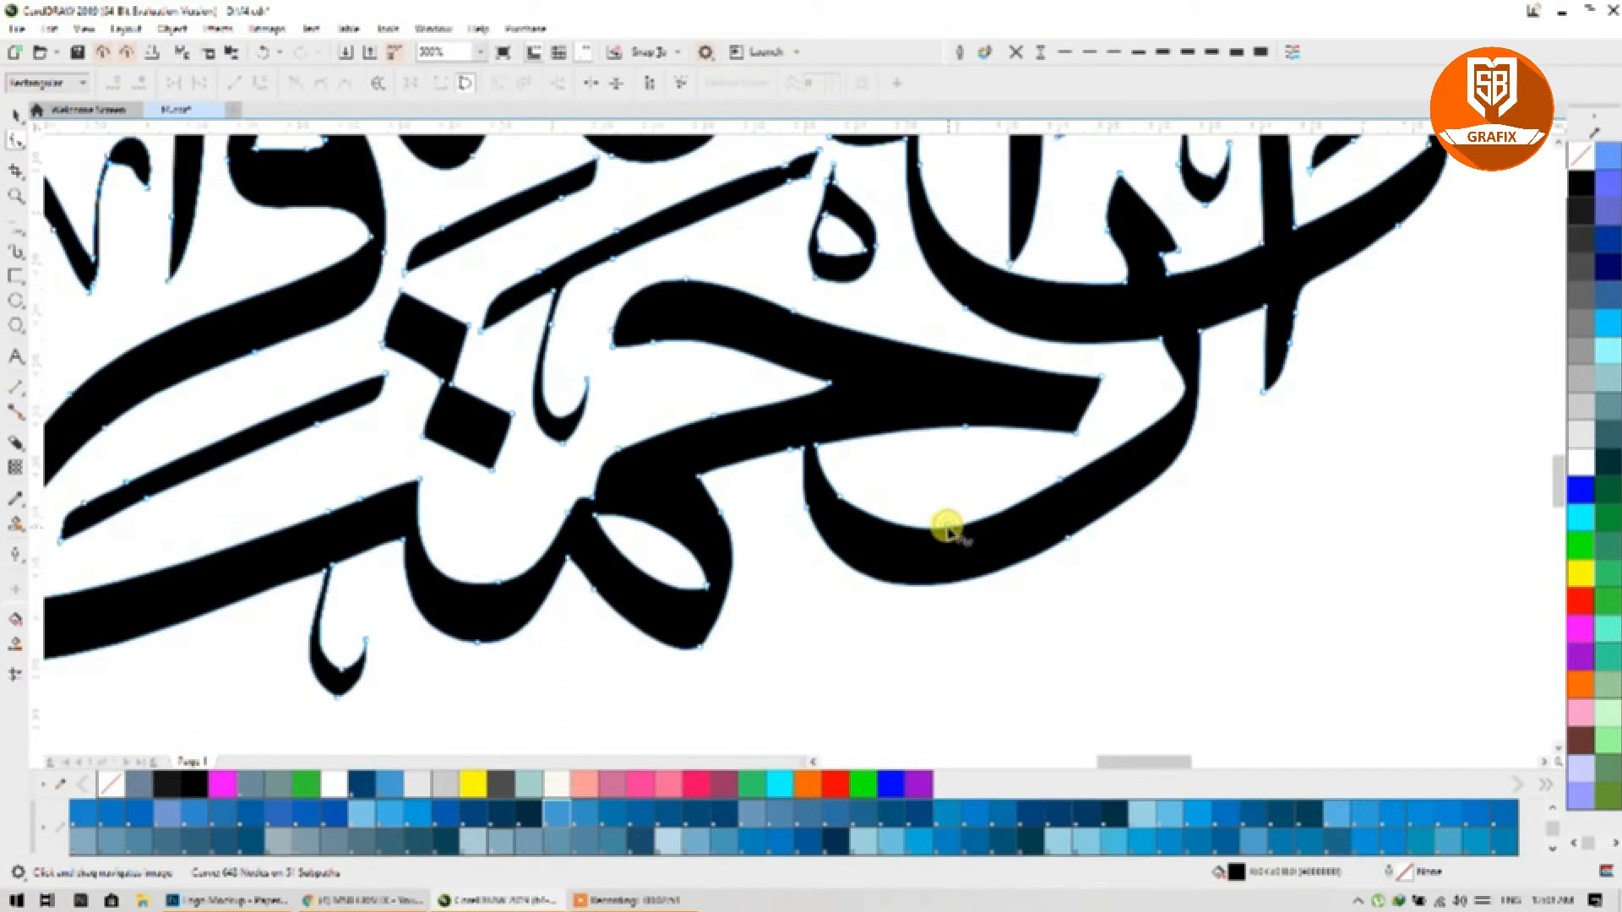
drag(1030, 458, 1078, 557)
key(Delete)
key(Delete)
scroll(1079, 554, down, 2)
scroll(961, 527, up, 1)
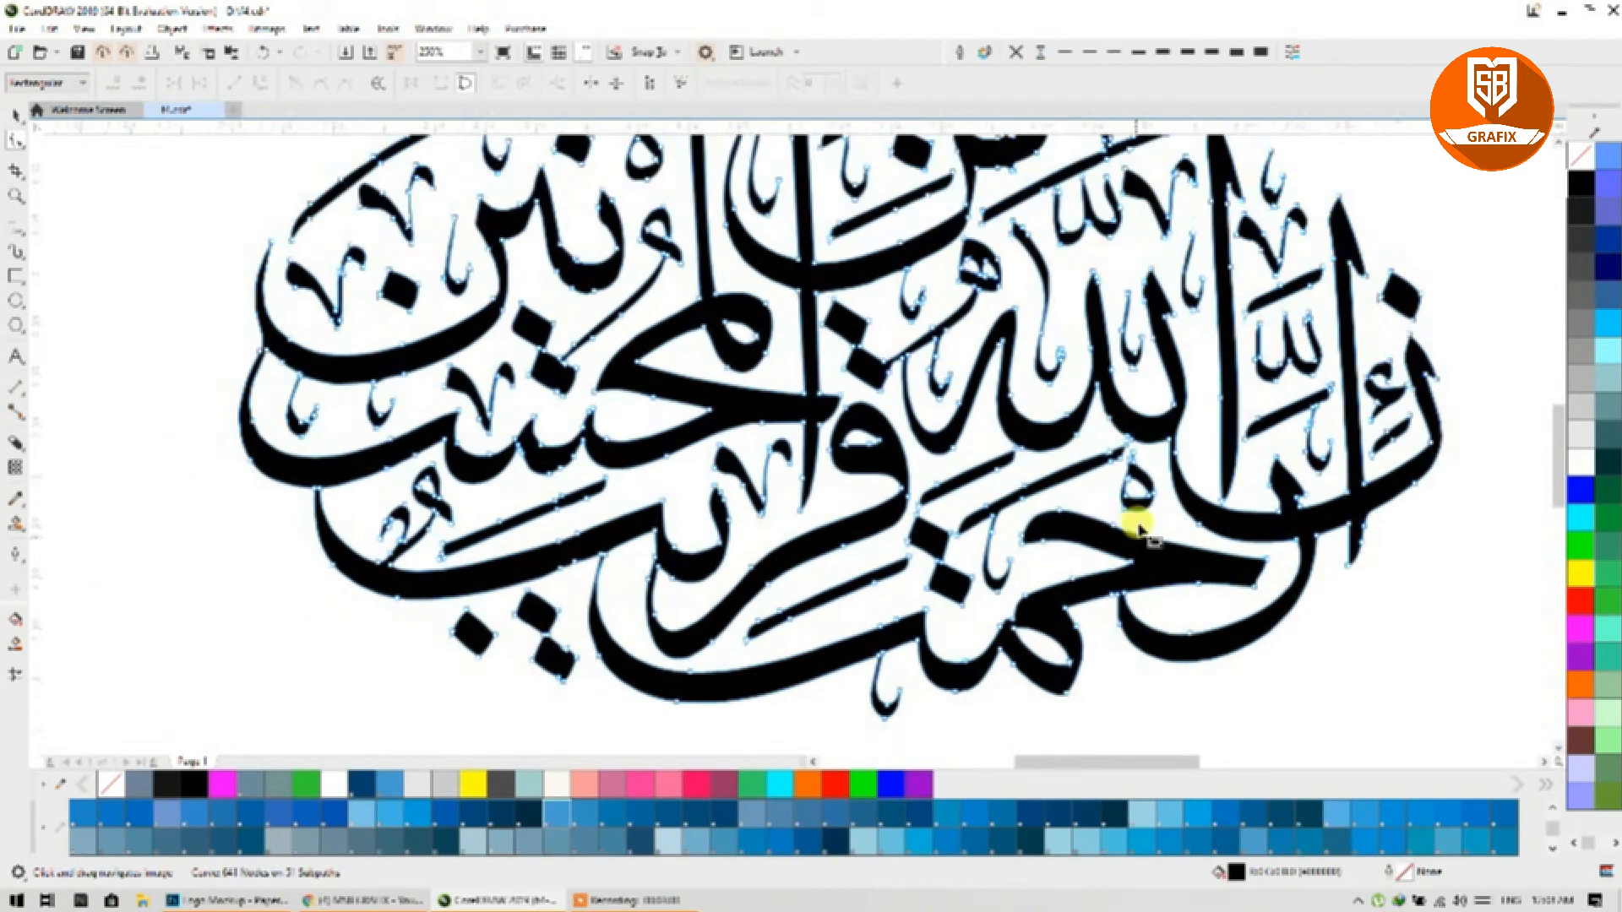
scroll(1141, 460, up, 3)
Step: Smooth the slanted stroke by deleting its top-bump node and the hook's extra node
drag(1068, 554, 1111, 479)
drag(876, 300, 944, 362)
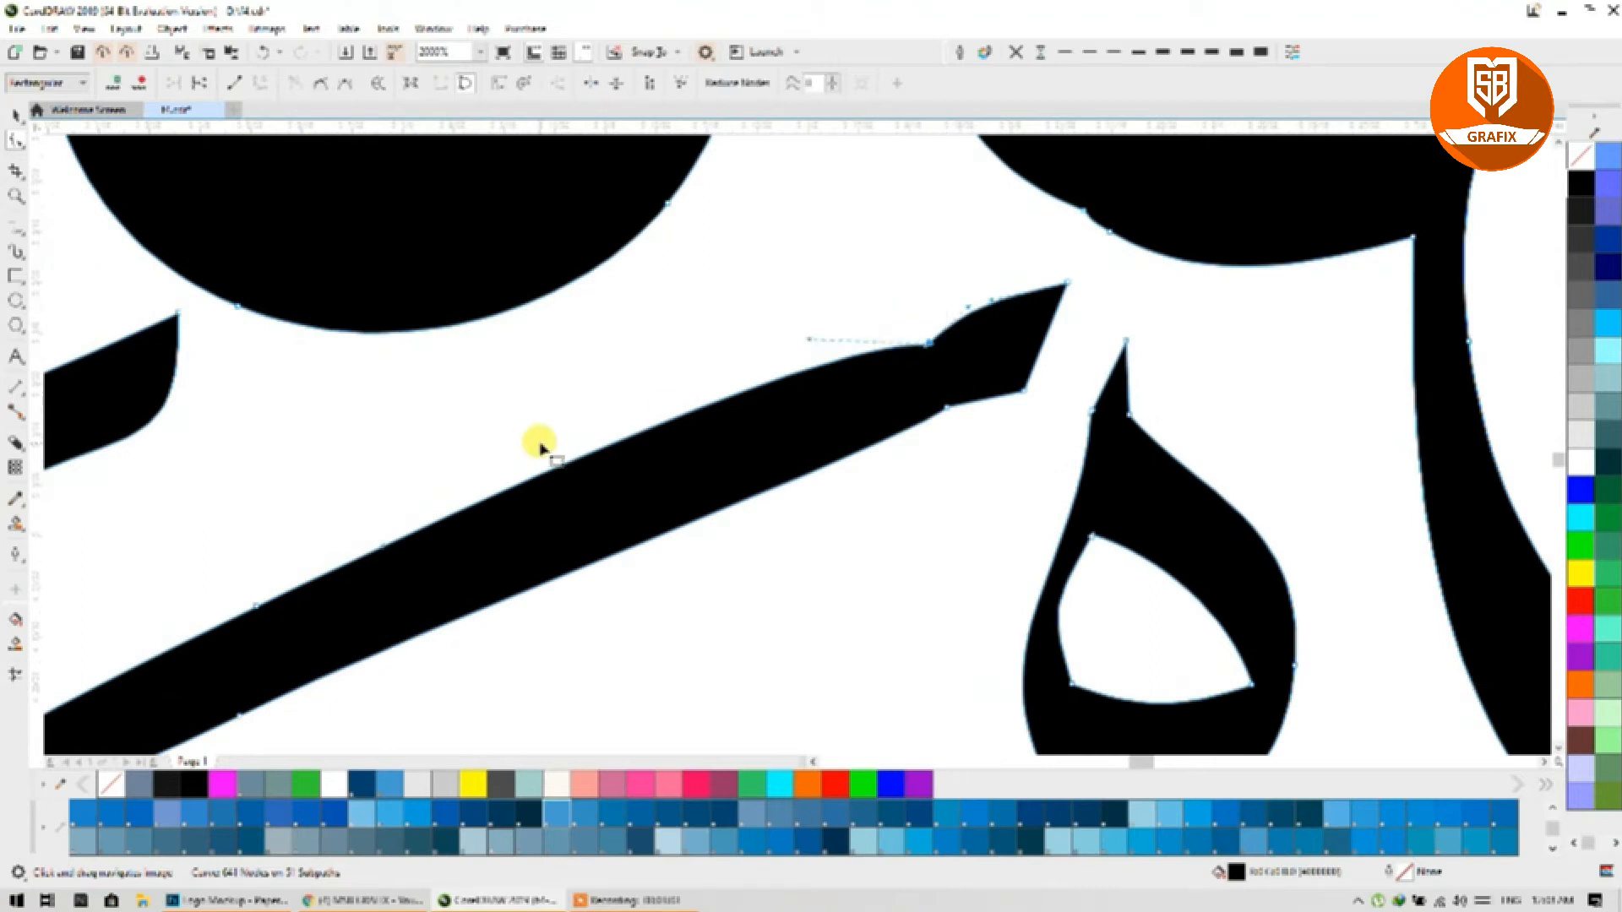
double_click(589, 456)
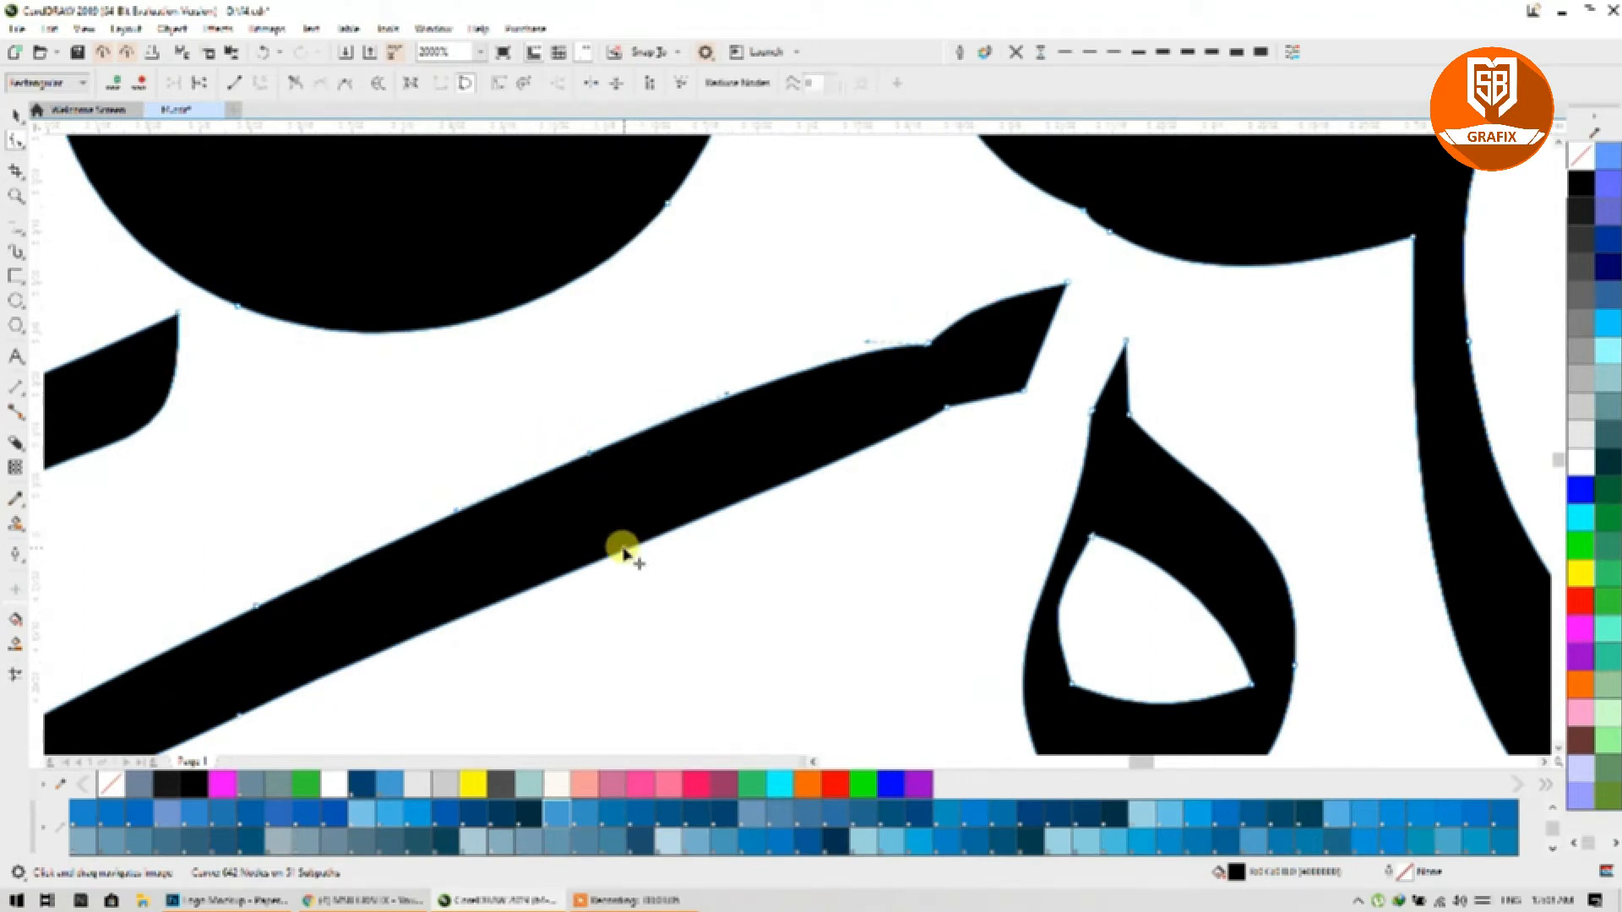
drag(869, 305, 919, 366)
key(Delete)
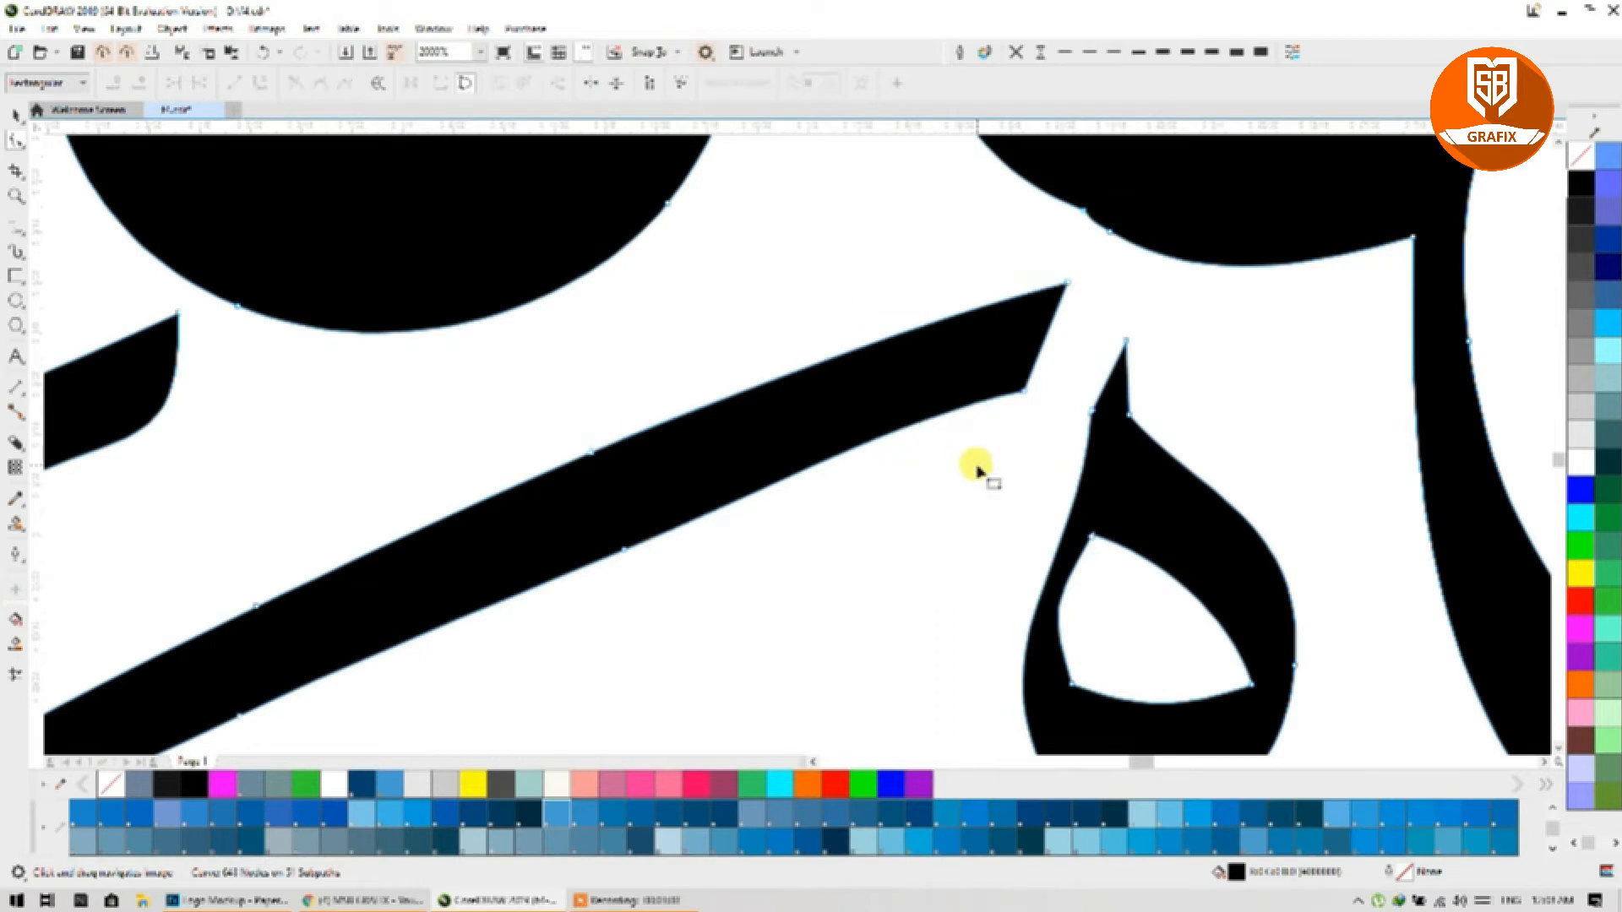
scroll(976, 469, down, 6)
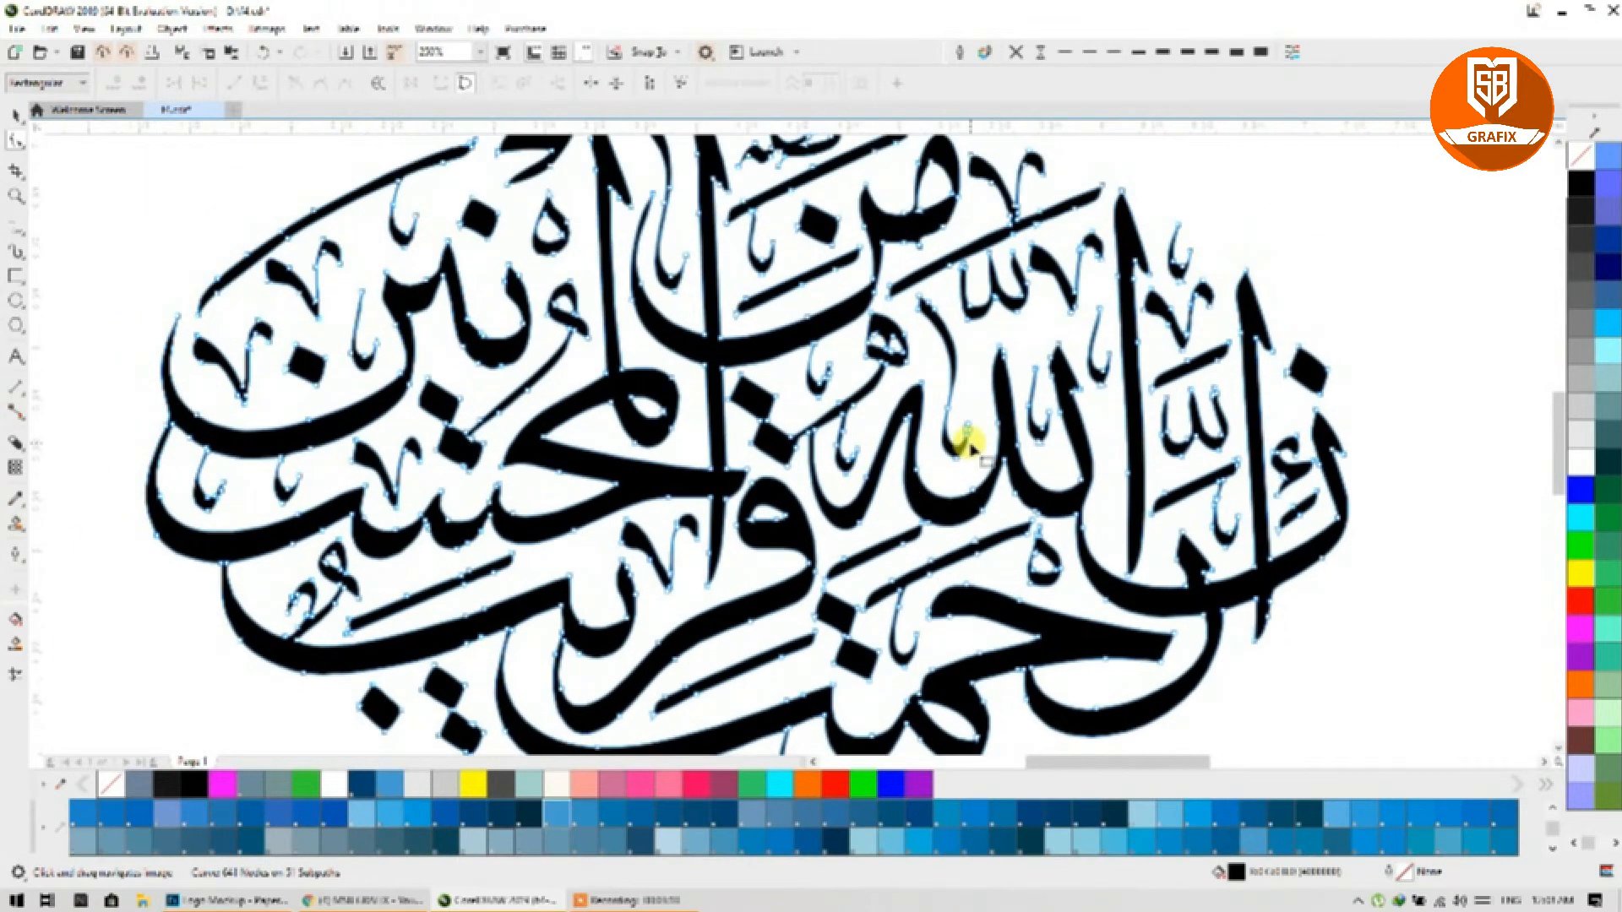
scroll(970, 444, up, 8)
drag(959, 388, 970, 474)
key(Delete)
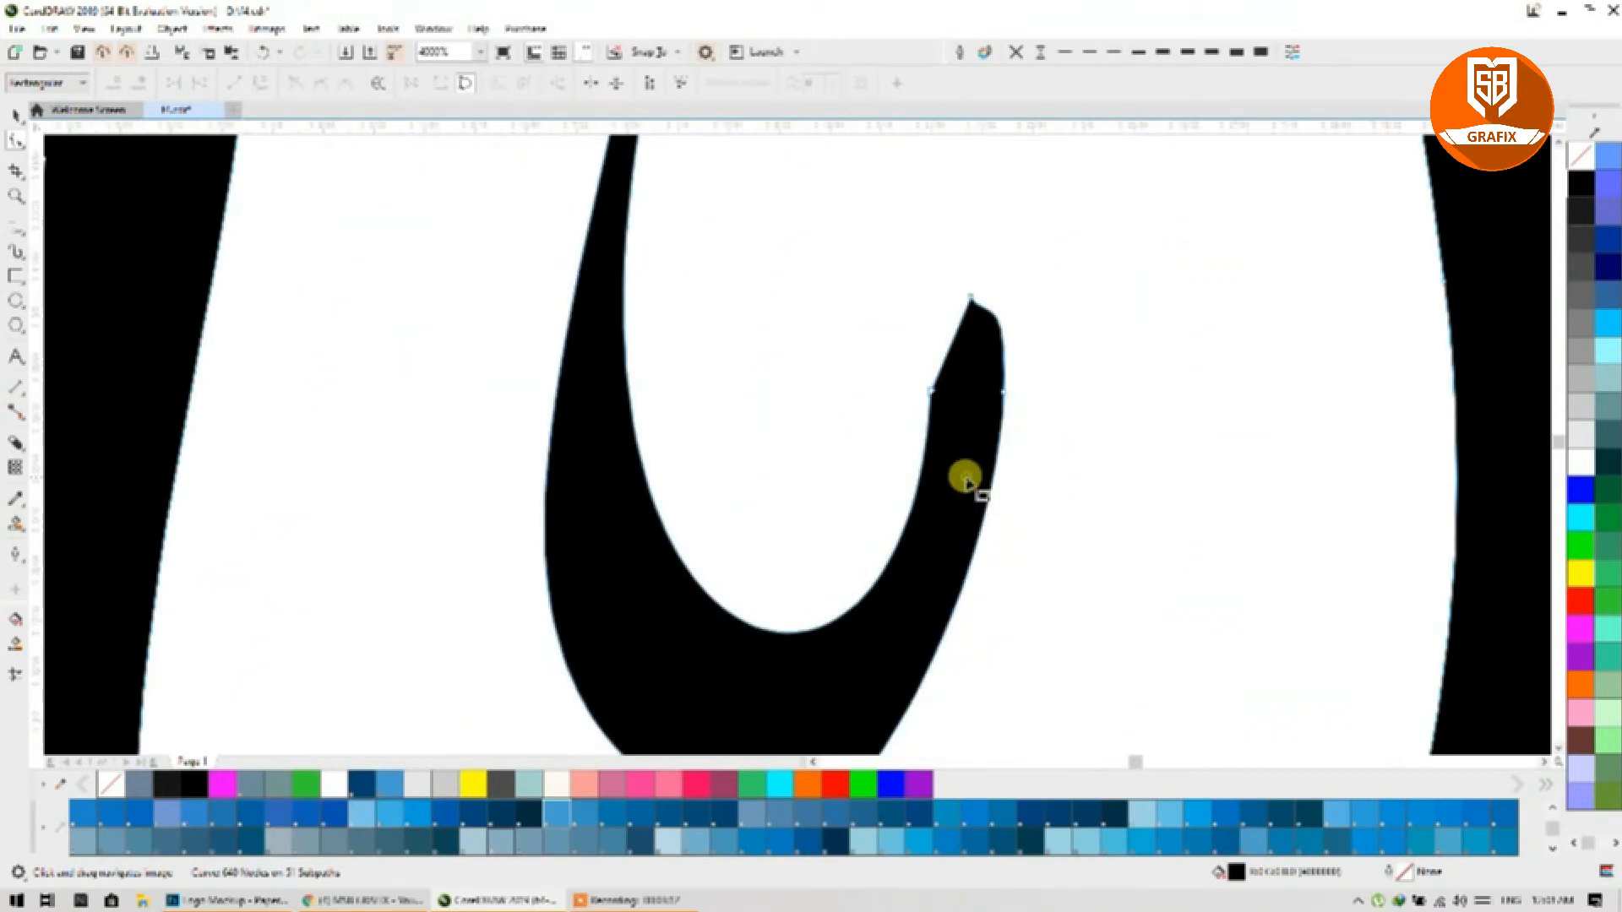
Step: Delete two kinked outline nodes in another area of the lettering, reaching 638 nodes
scroll(939, 431, down, 3)
drag(1126, 548, 827, 484)
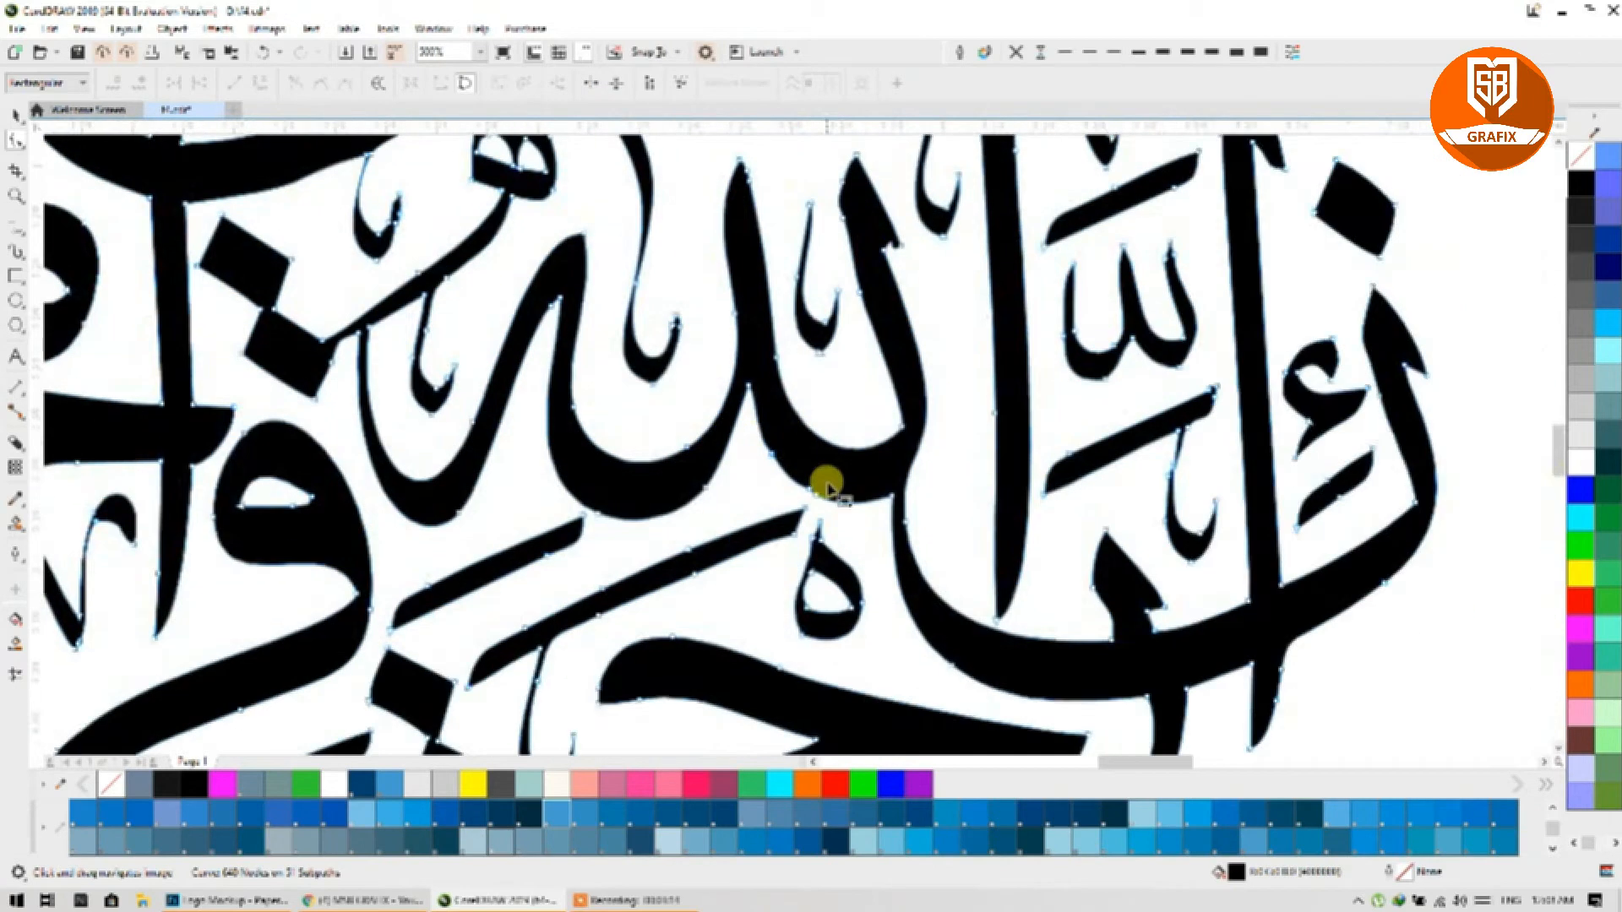
scroll(827, 487, up, 2)
double_click(788, 495)
double_click(712, 423)
click(800, 507)
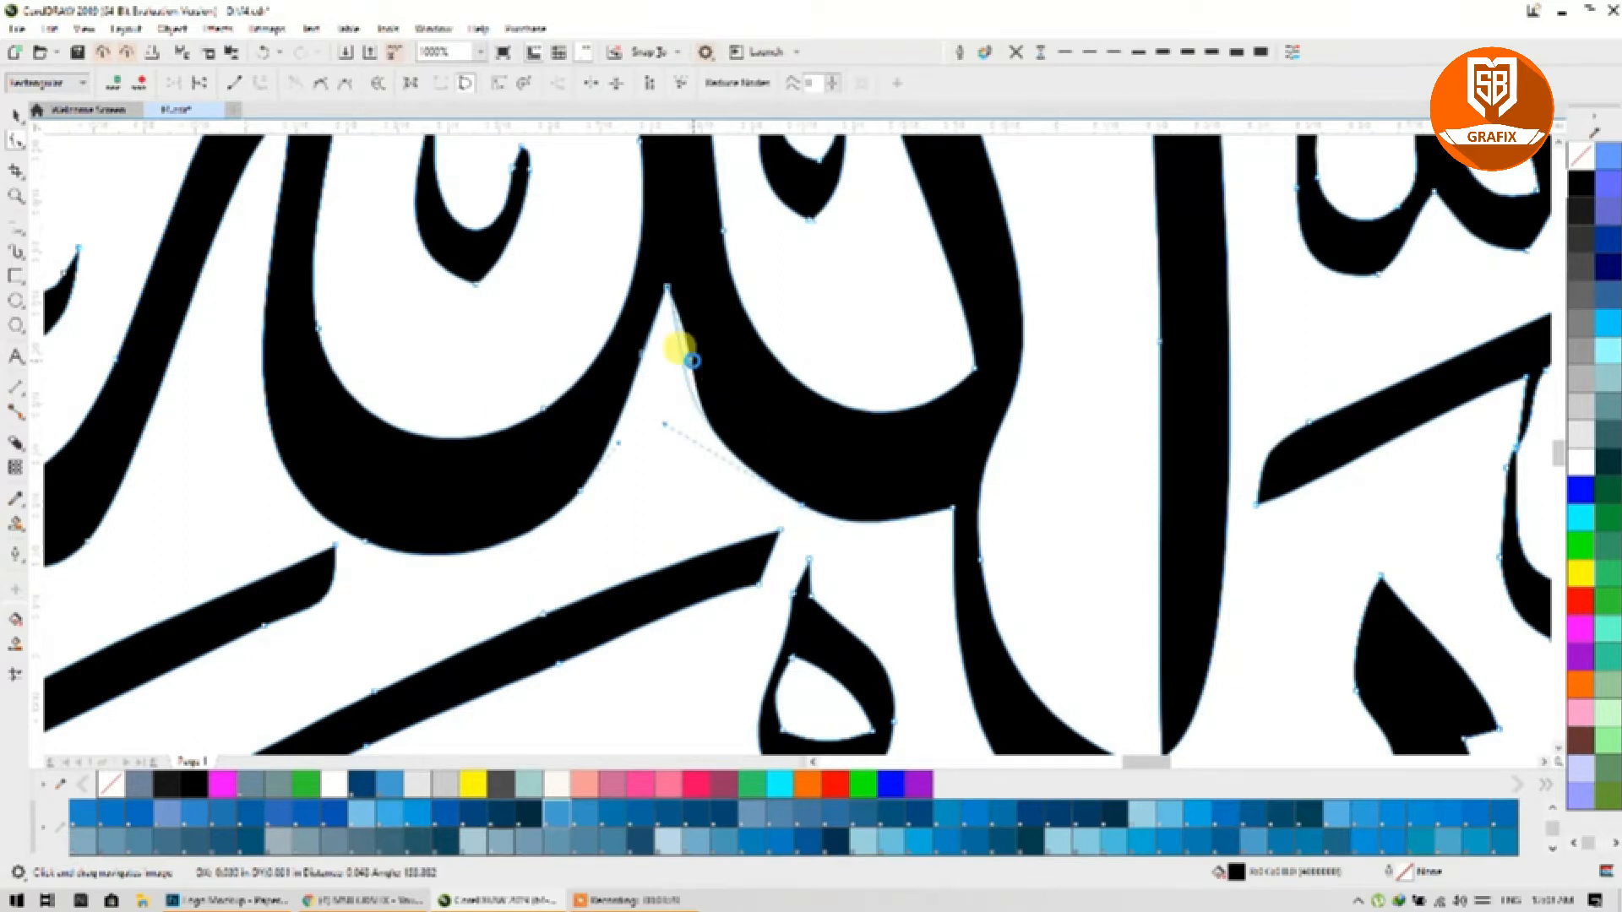
scroll(844, 474, down, 5)
scroll(803, 524, up, 2)
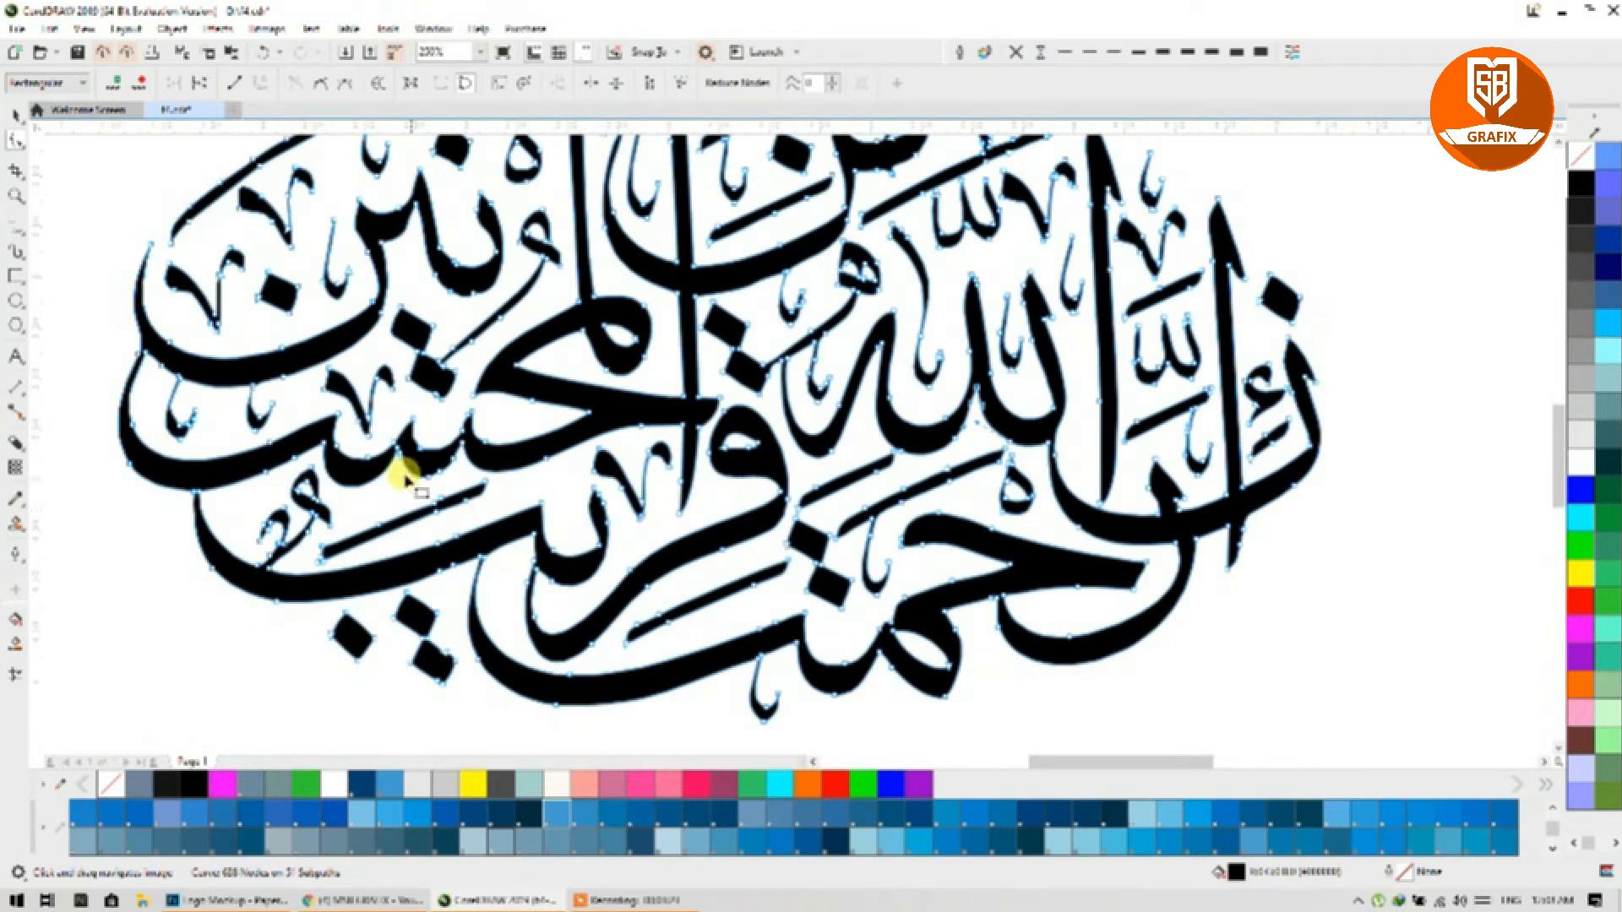
Step: Delete the lower-left corner node and the stray nodes along the stroke's edge
scroll(321, 557, up, 5)
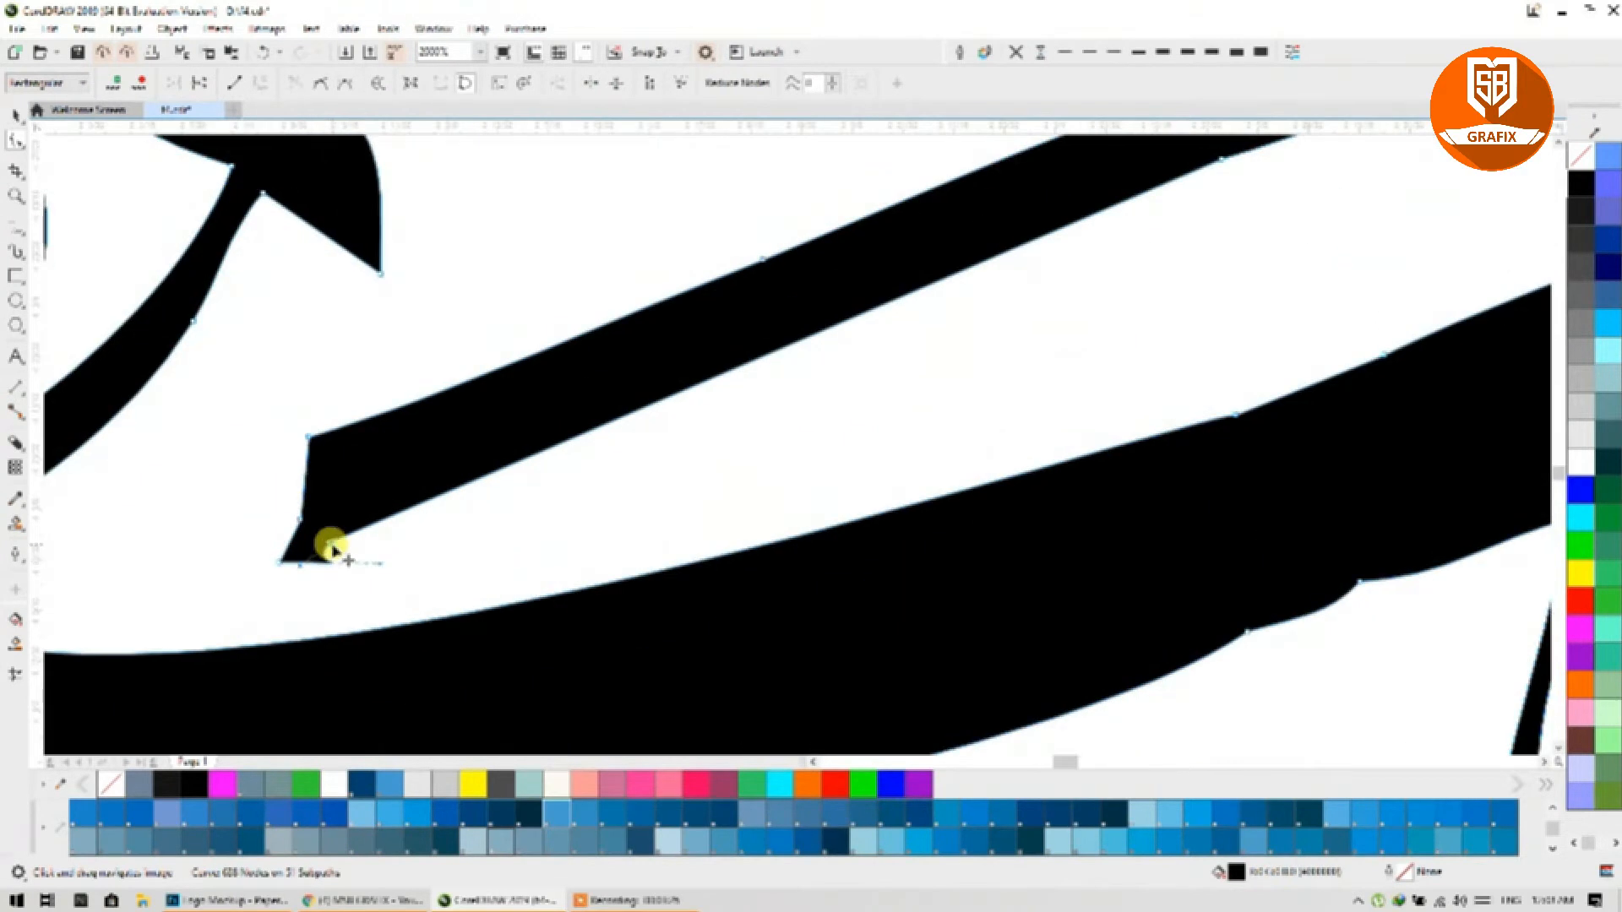
key(Delete)
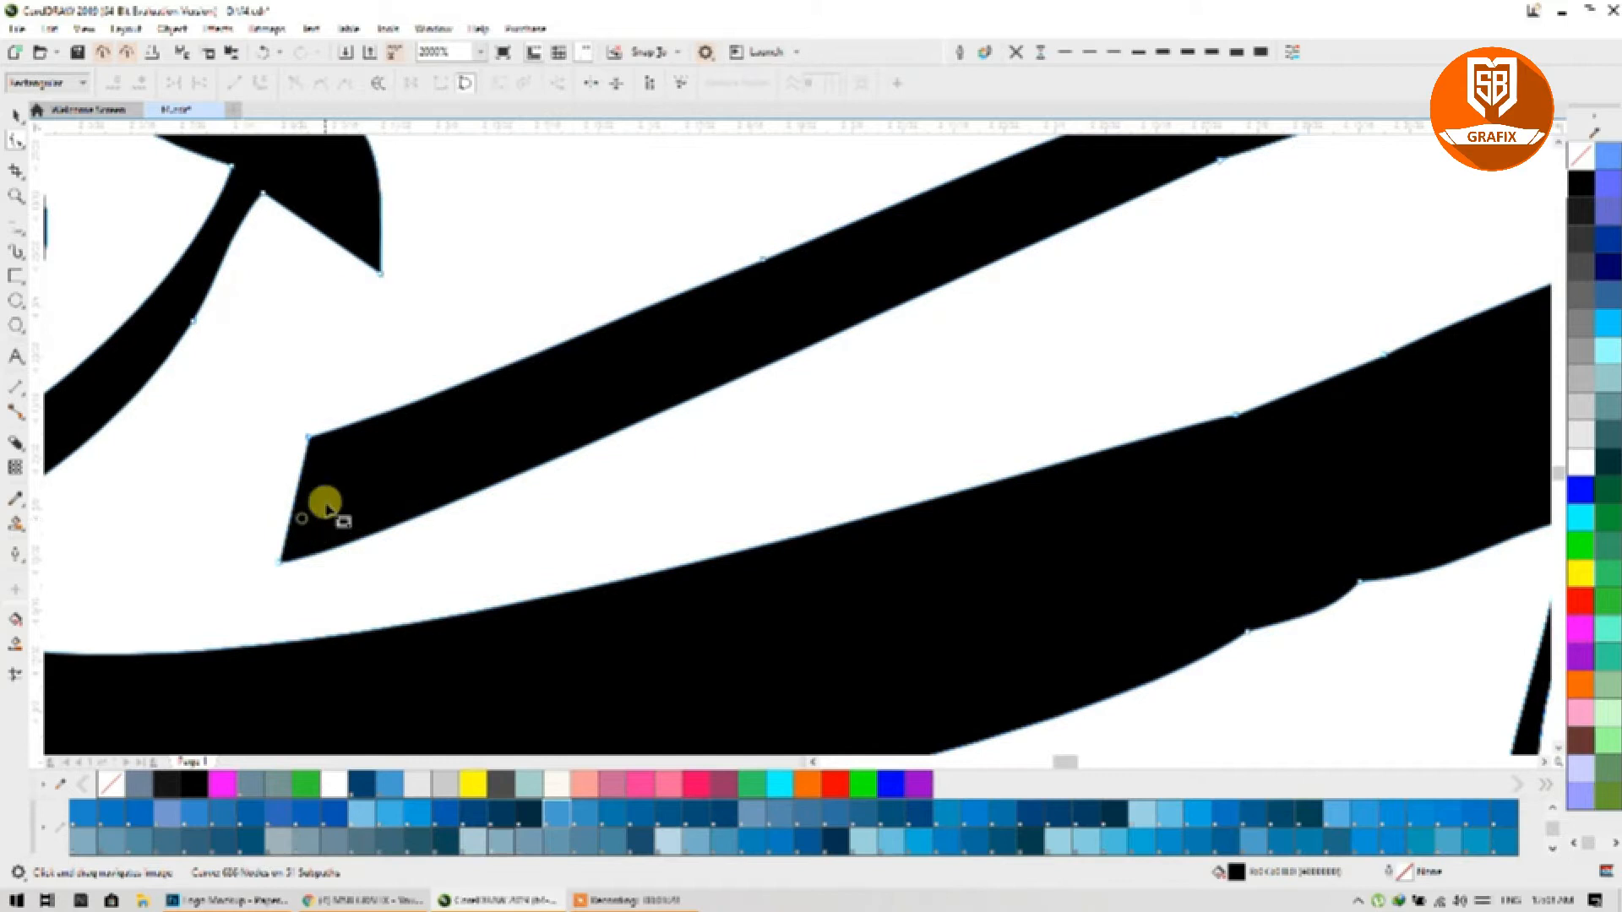
scroll(506, 498, down, 4)
scroll(687, 514, up, 4)
drag(625, 241, 868, 583)
key(Delete)
scroll(868, 582, down, 4)
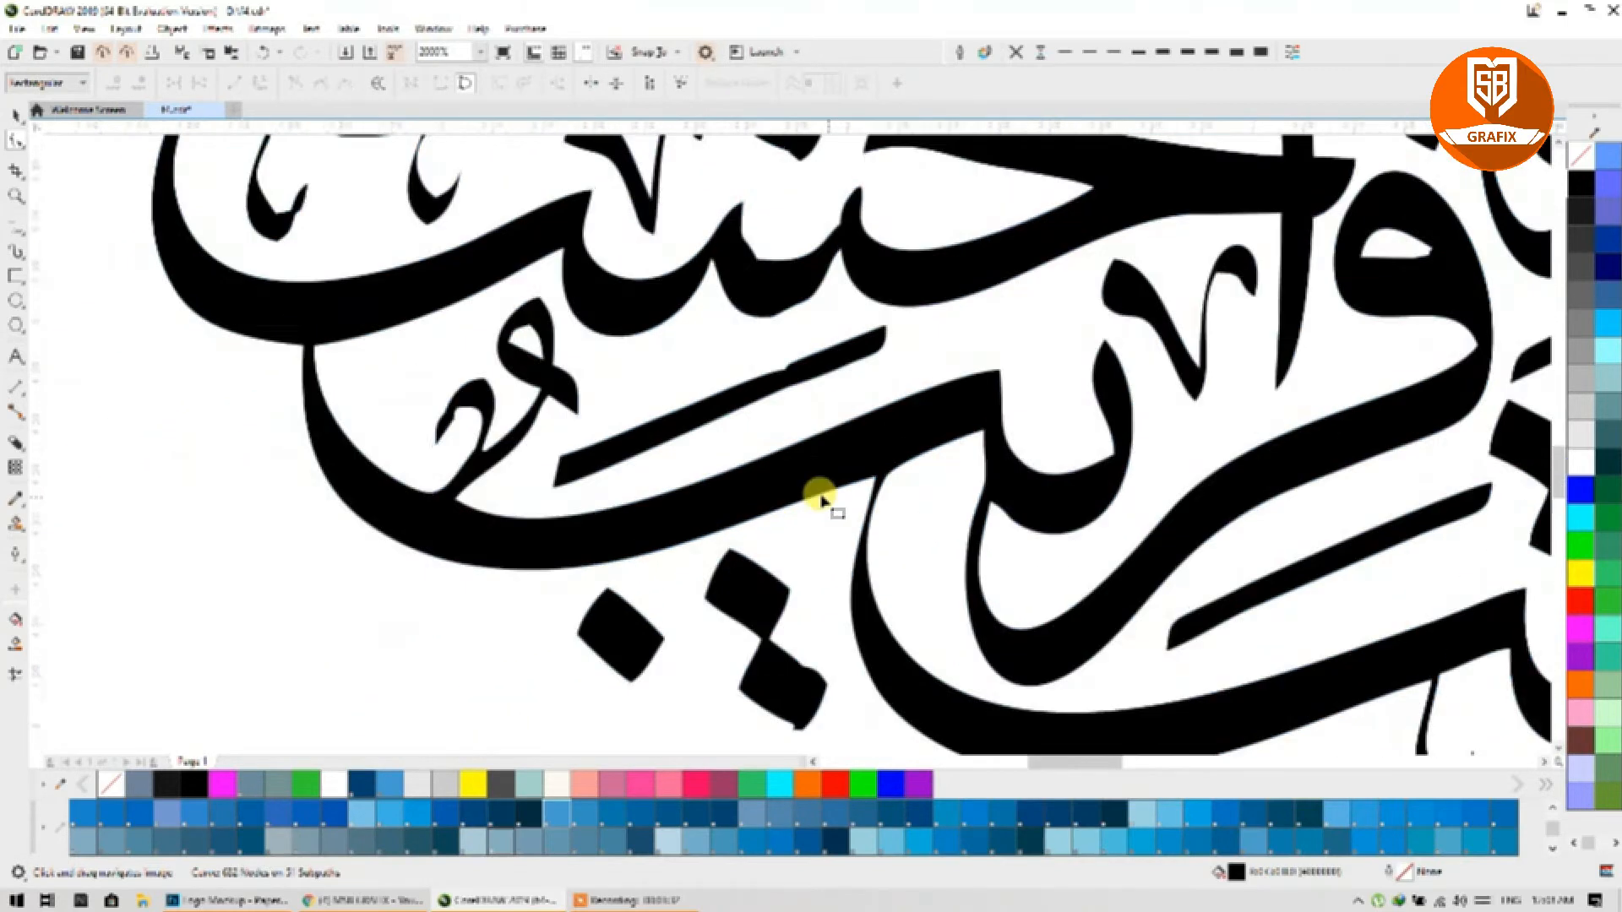
scroll(801, 498, up, 1)
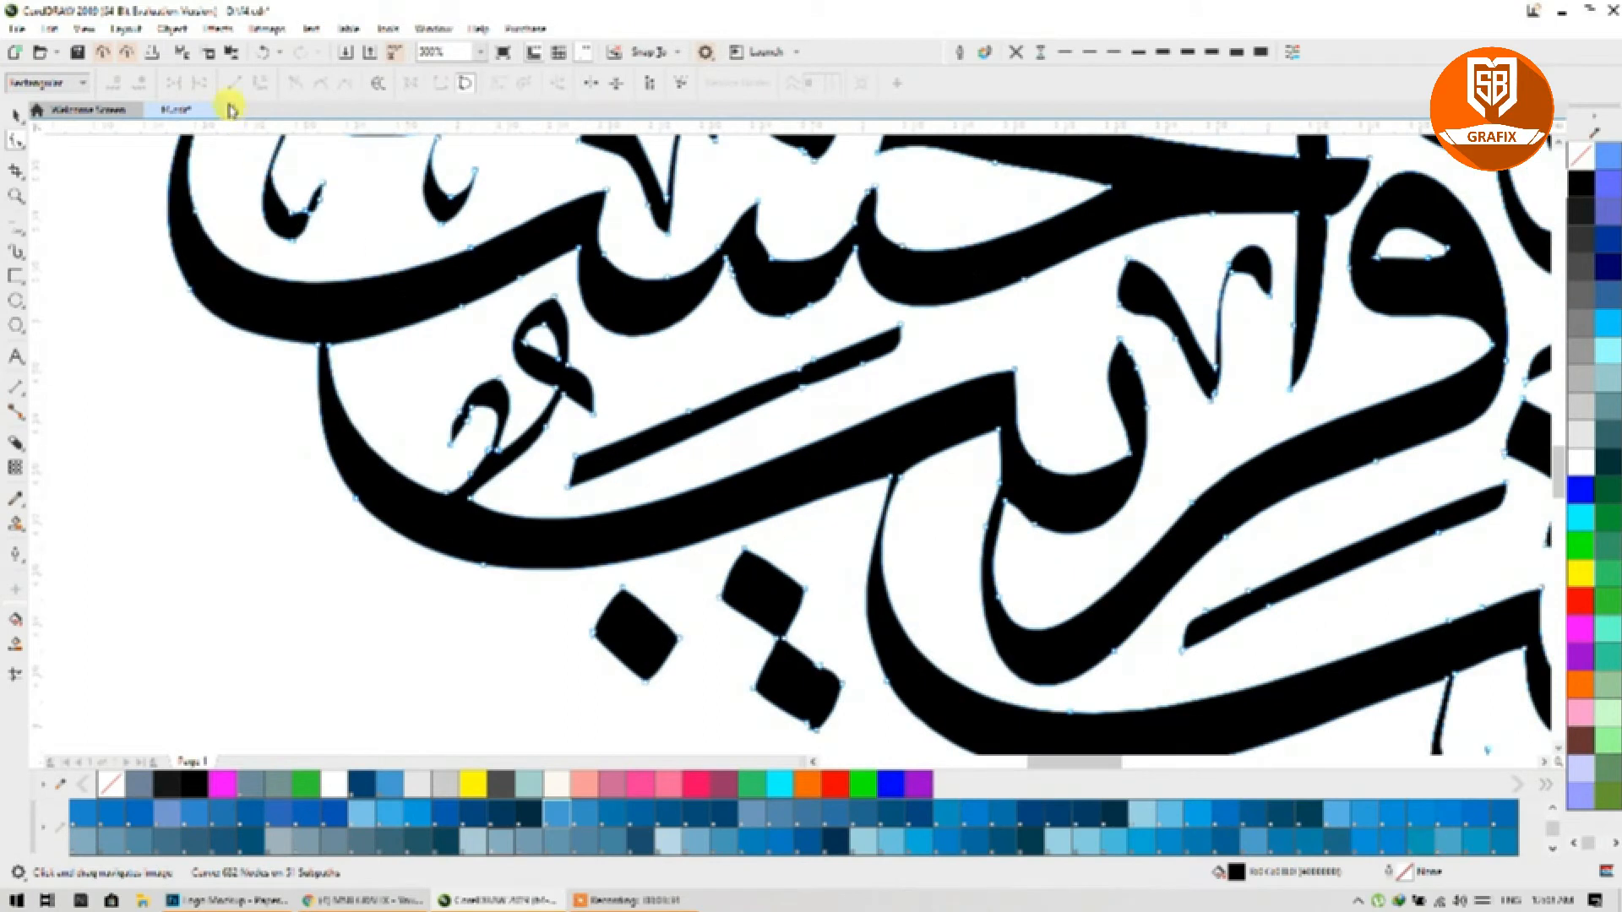
Step: Undo that deletion, add edge nodes, delete the thin join's four nodes, and tidy nearby nodes
click(260, 51)
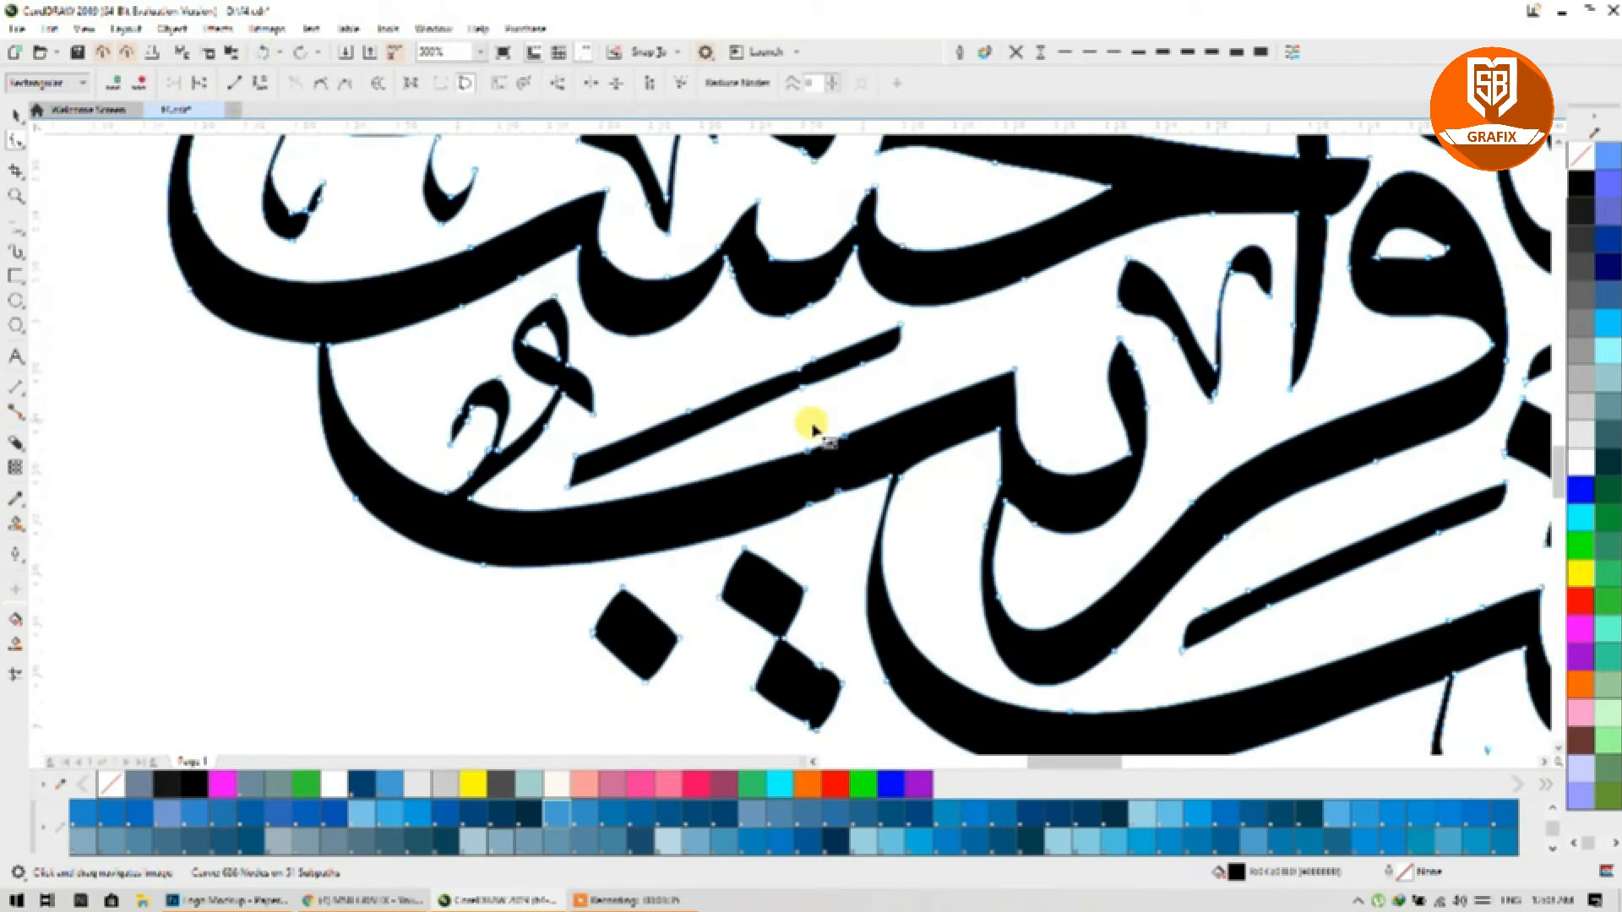
click(726, 470)
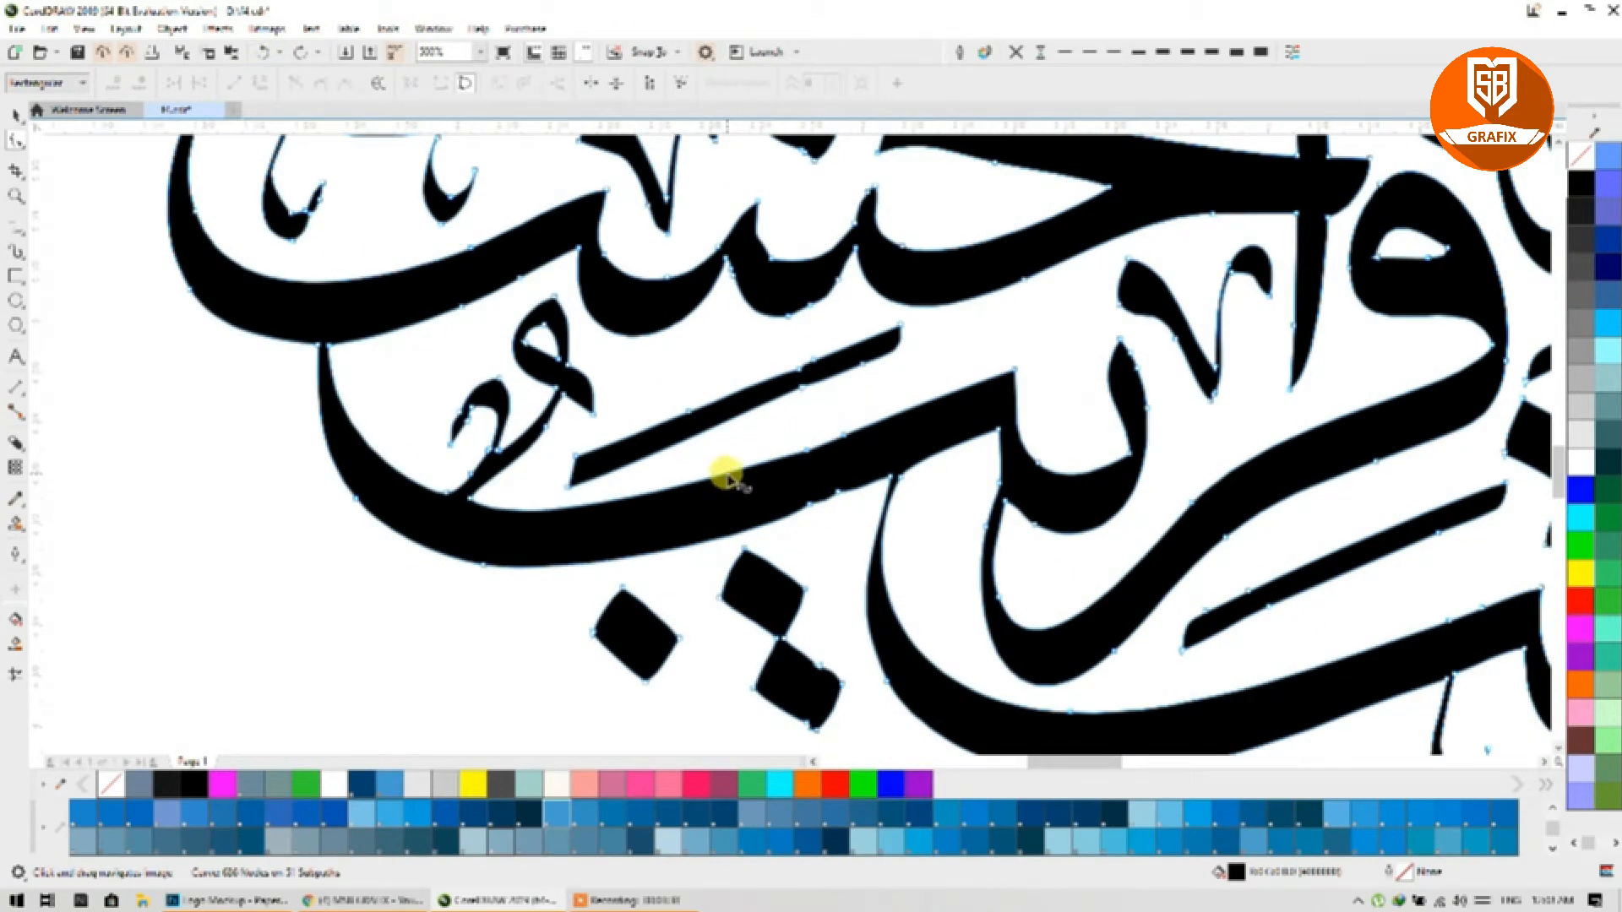
double_click(727, 473)
double_click(727, 536)
drag(793, 417, 861, 522)
key(Delete)
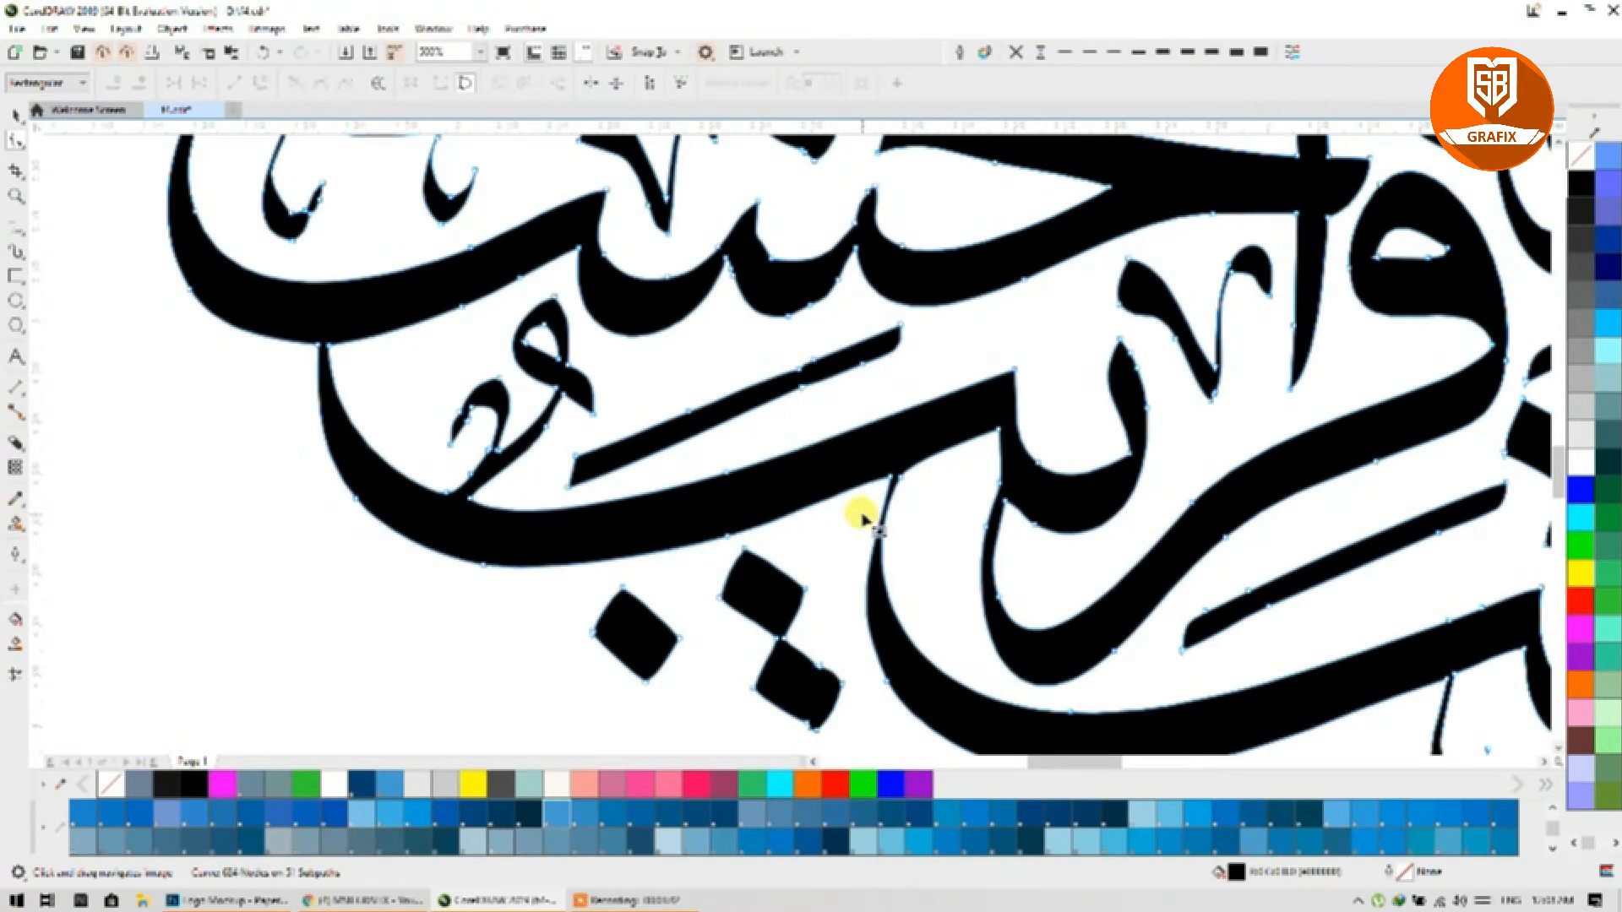
double_click(727, 538)
double_click(725, 478)
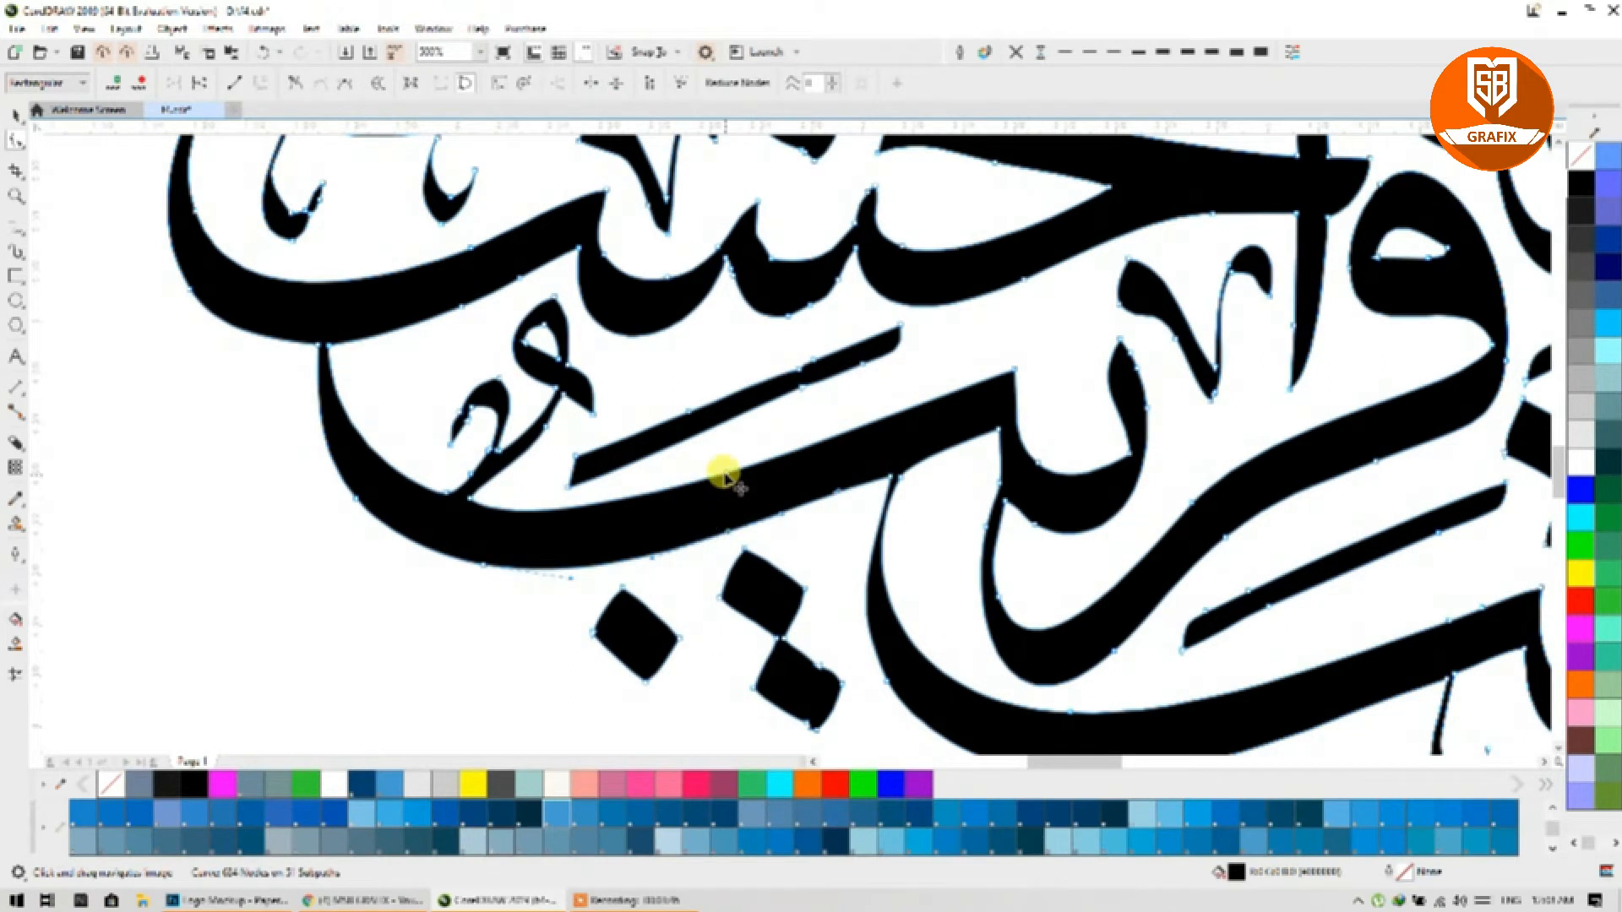
scroll(543, 540, down, 1)
drag(773, 550, 542, 661)
Step: Flatten the spike on the صه stroke and delete its leftover nodes
drag(852, 400, 760, 517)
drag(766, 339, 817, 388)
scroll(741, 282, up, 4)
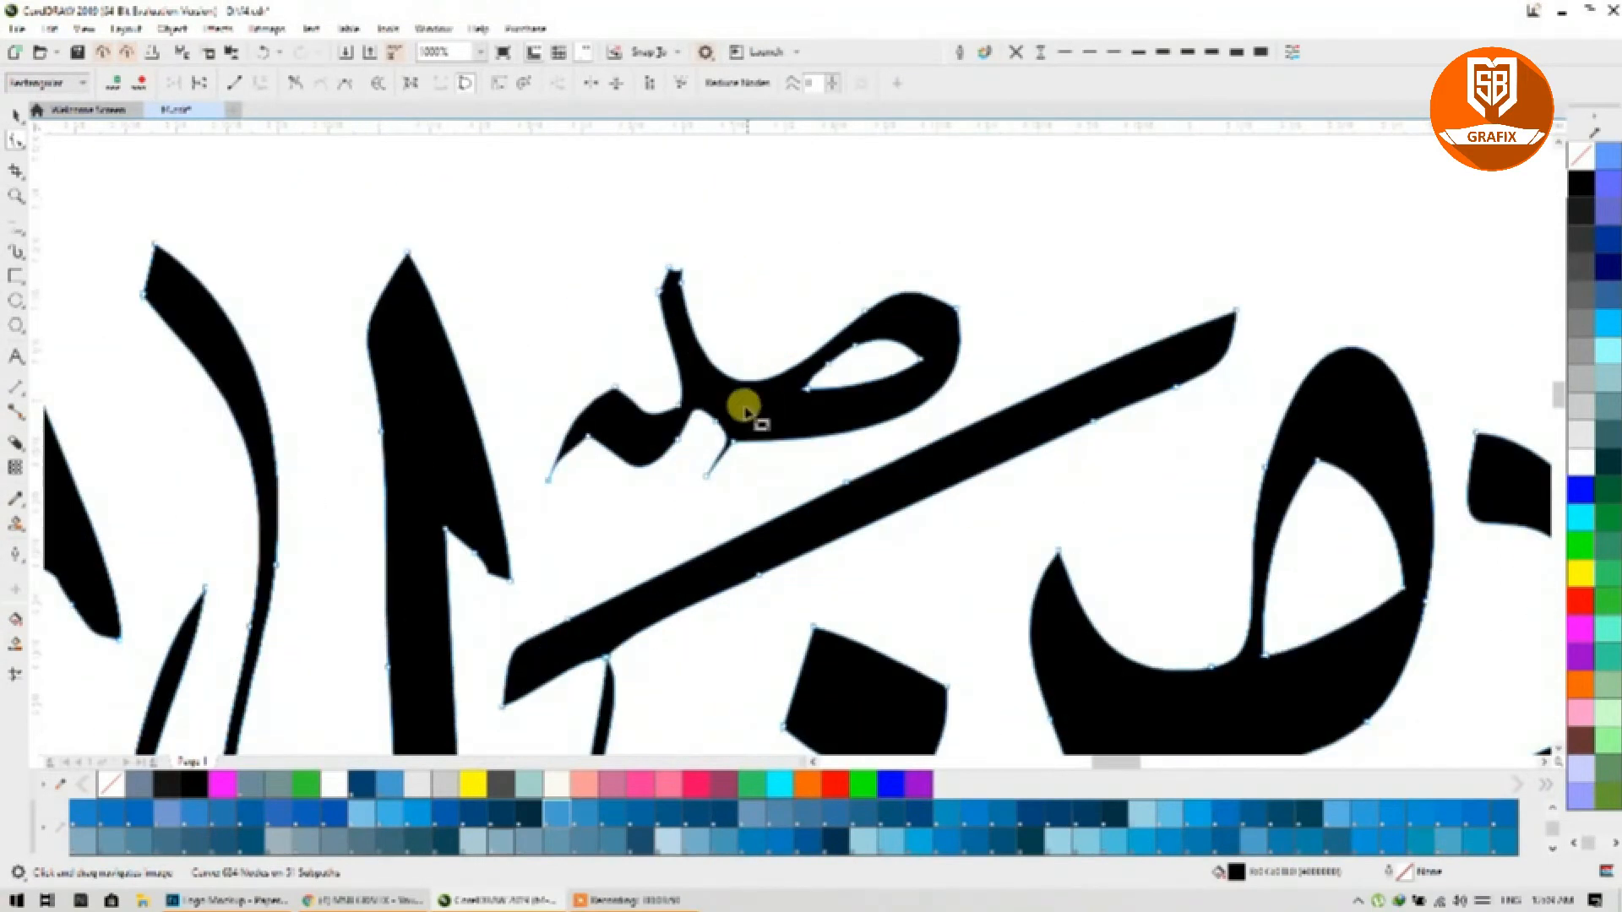
drag(676, 536, 725, 461)
double_click(725, 460)
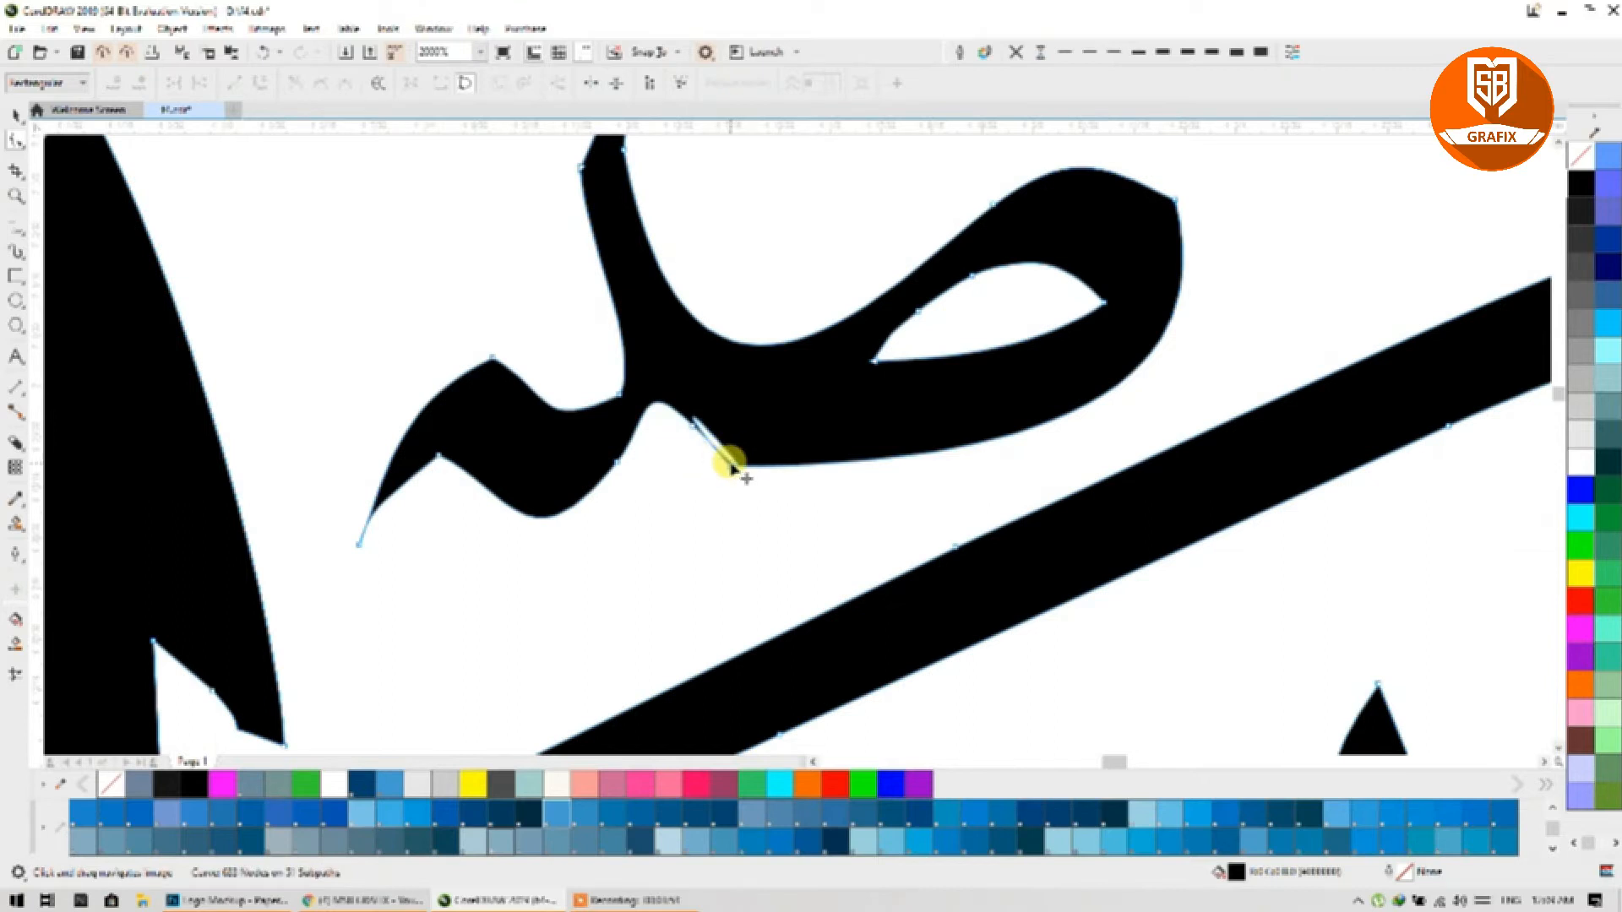
double_click(724, 460)
click(693, 429)
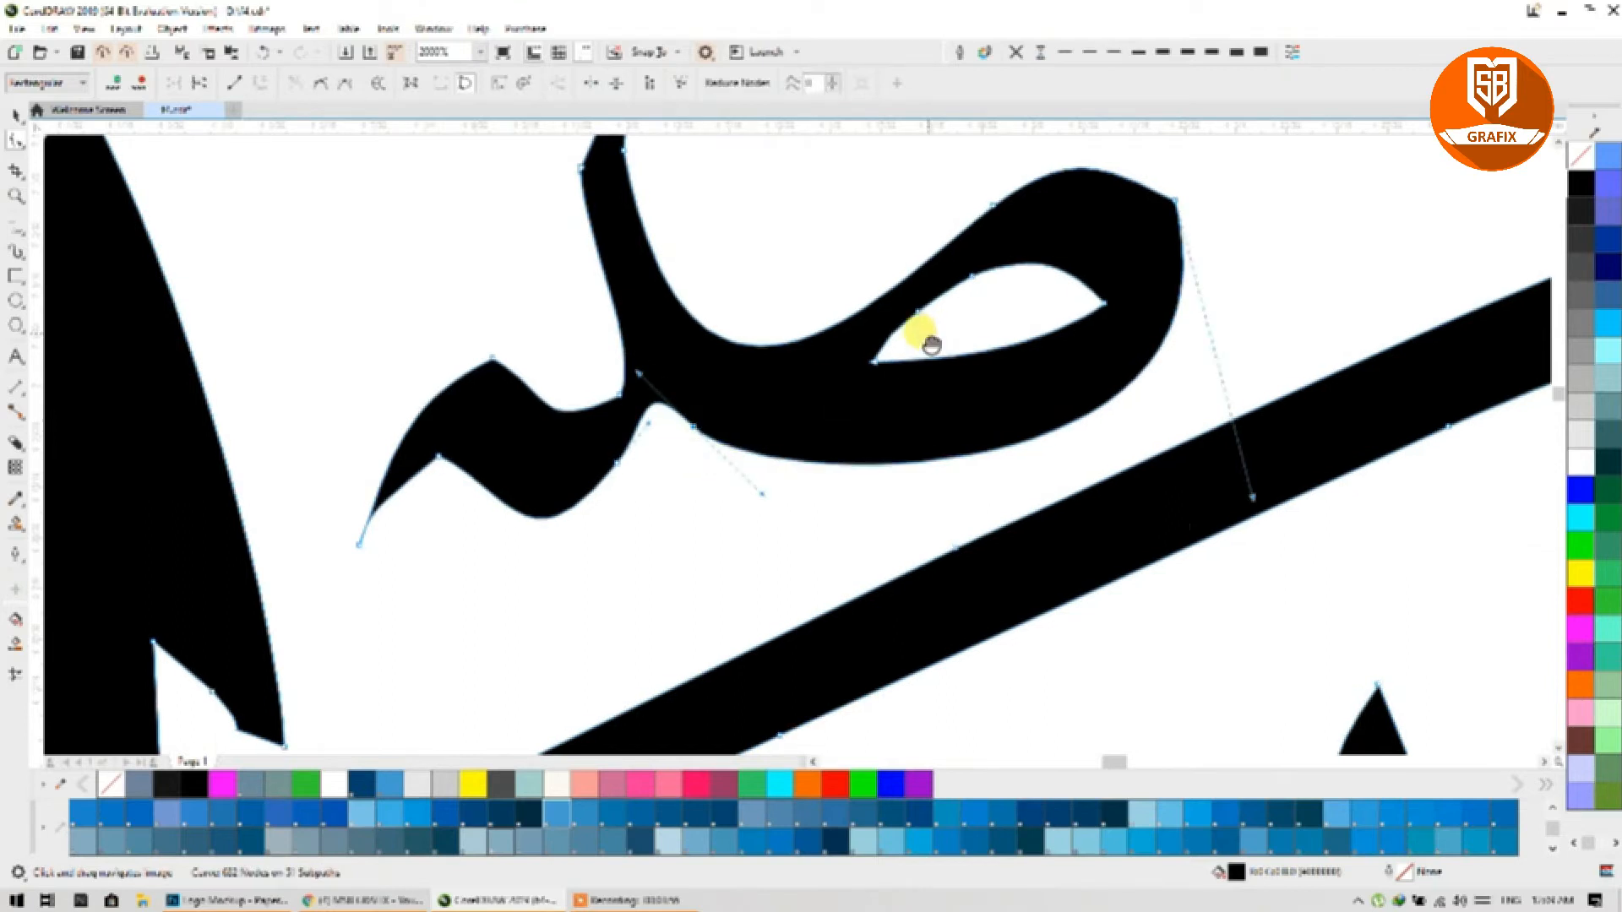
Step: Add nodes on the loop's lower and upper curves and remove an extra edge node
drag(930, 344, 905, 408)
double_click(990, 507)
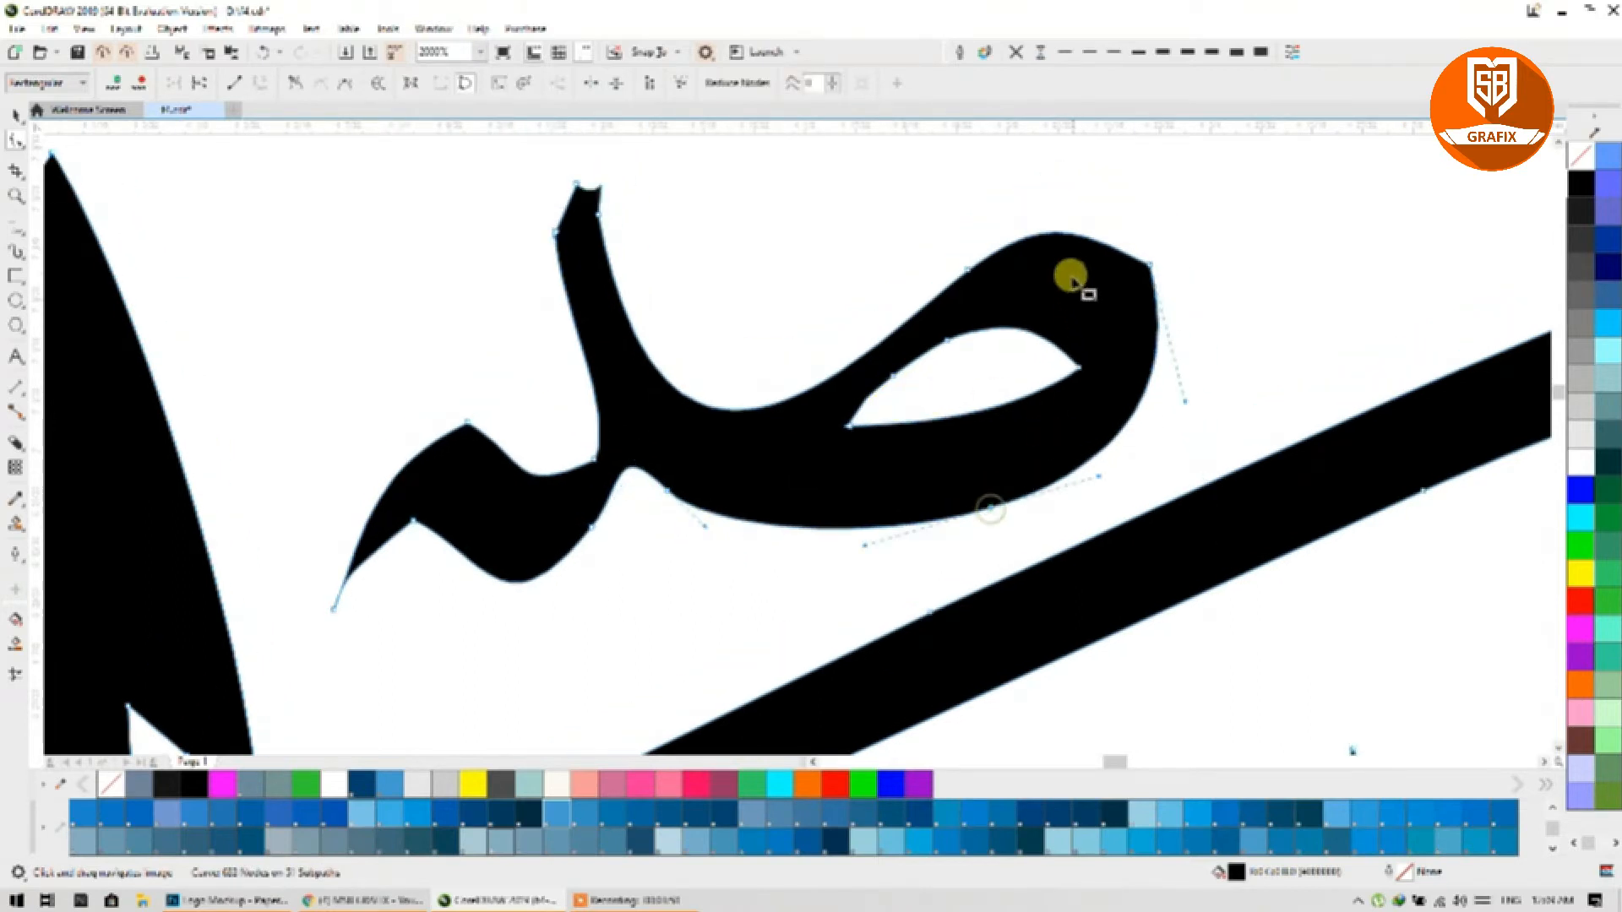
double_click(1068, 231)
double_click(1150, 265)
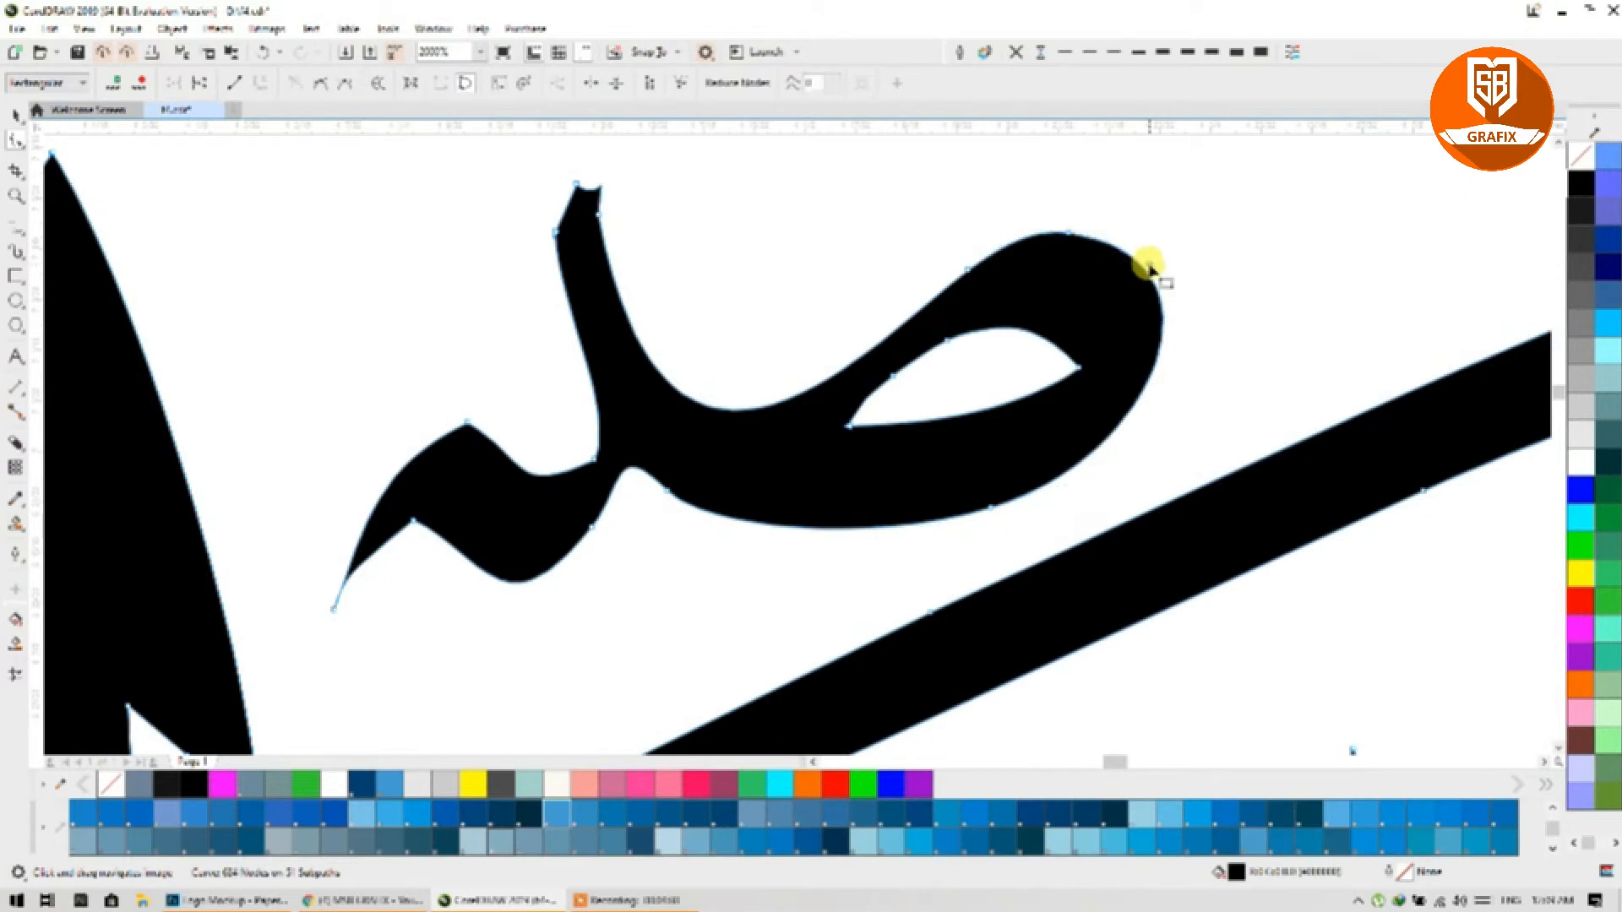
scroll(1047, 371, down, 1)
scroll(832, 270, up, 2)
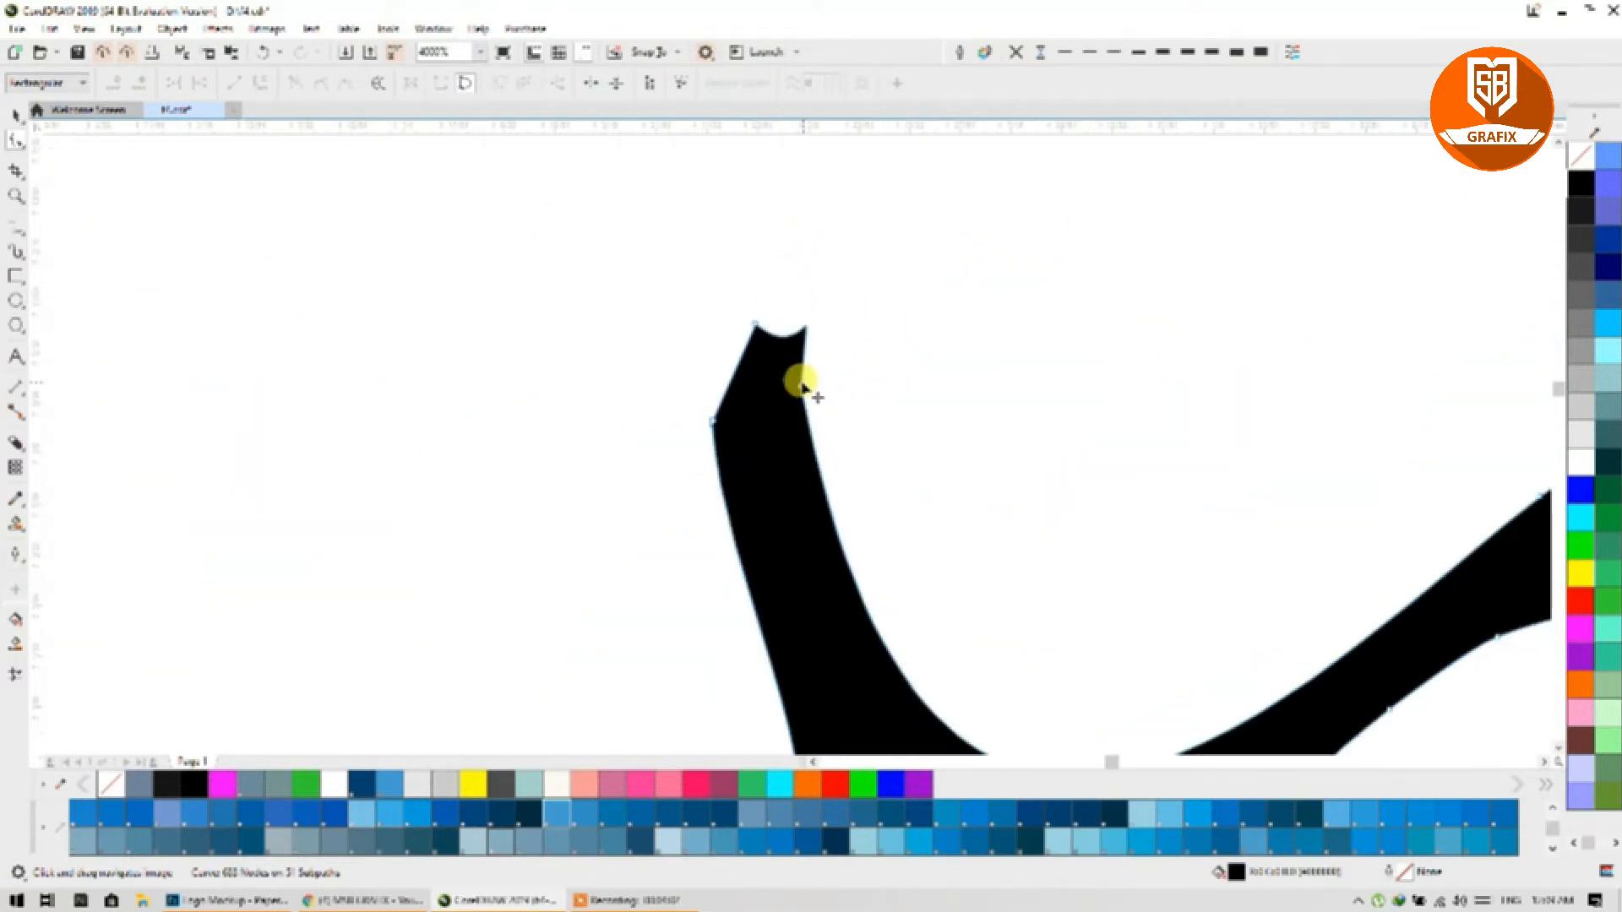
Step: Merge the notched top into a single tip and round it off
double_click(749, 324)
scroll(732, 318, down, 1)
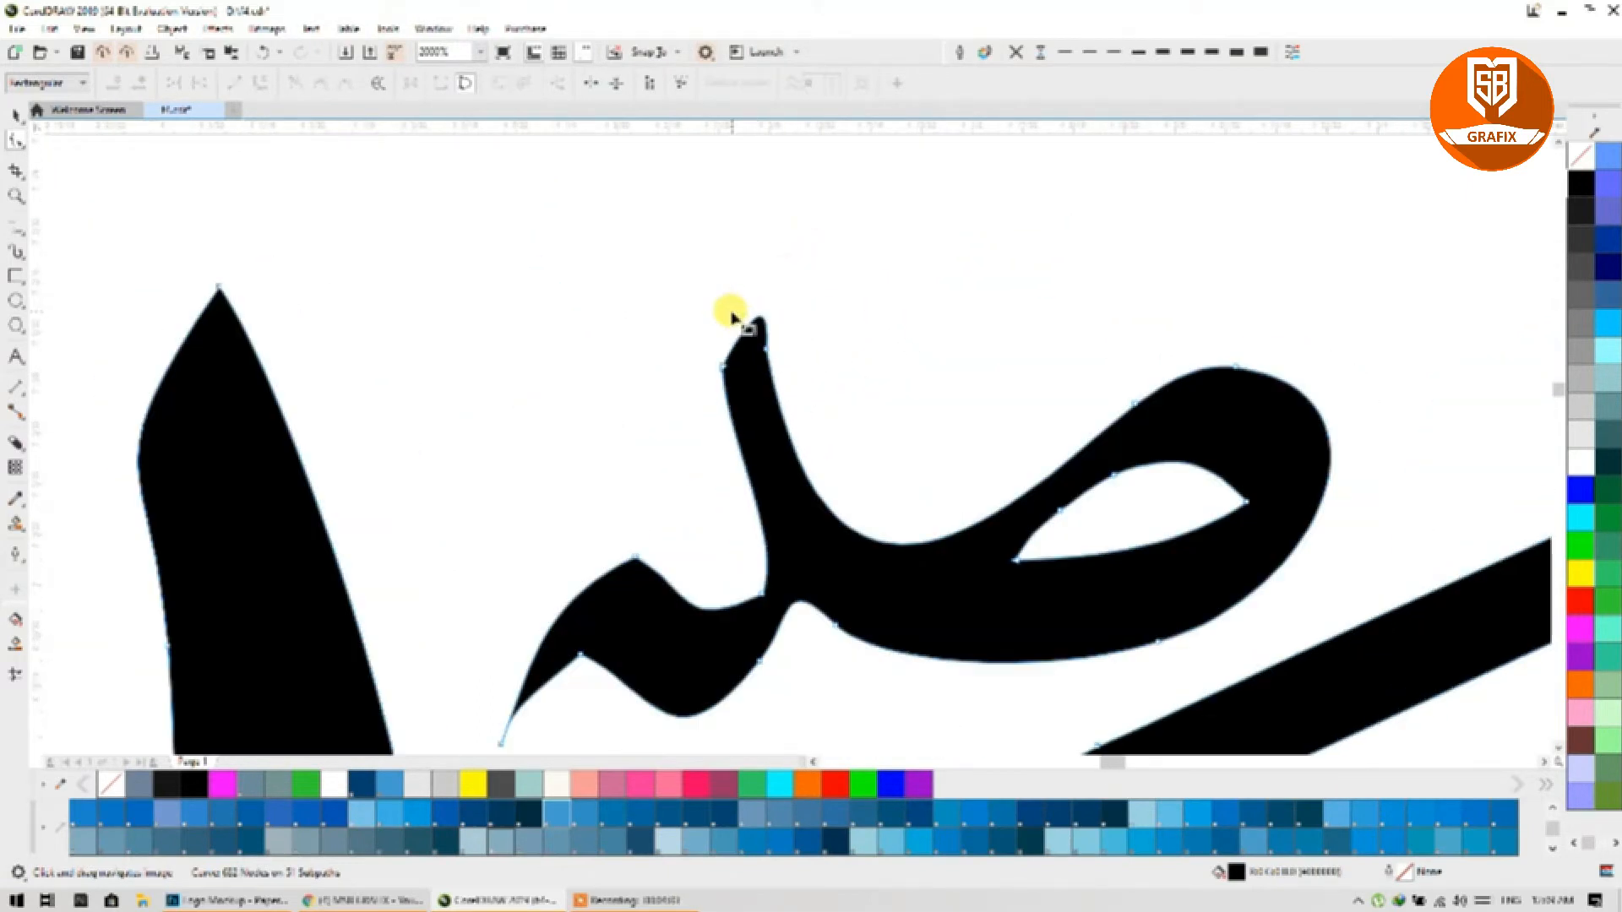
click(764, 353)
mouse_move(772, 287)
mouse_down()
mouse_move(740, 280)
mouse_move(727, 335)
mouse_up()
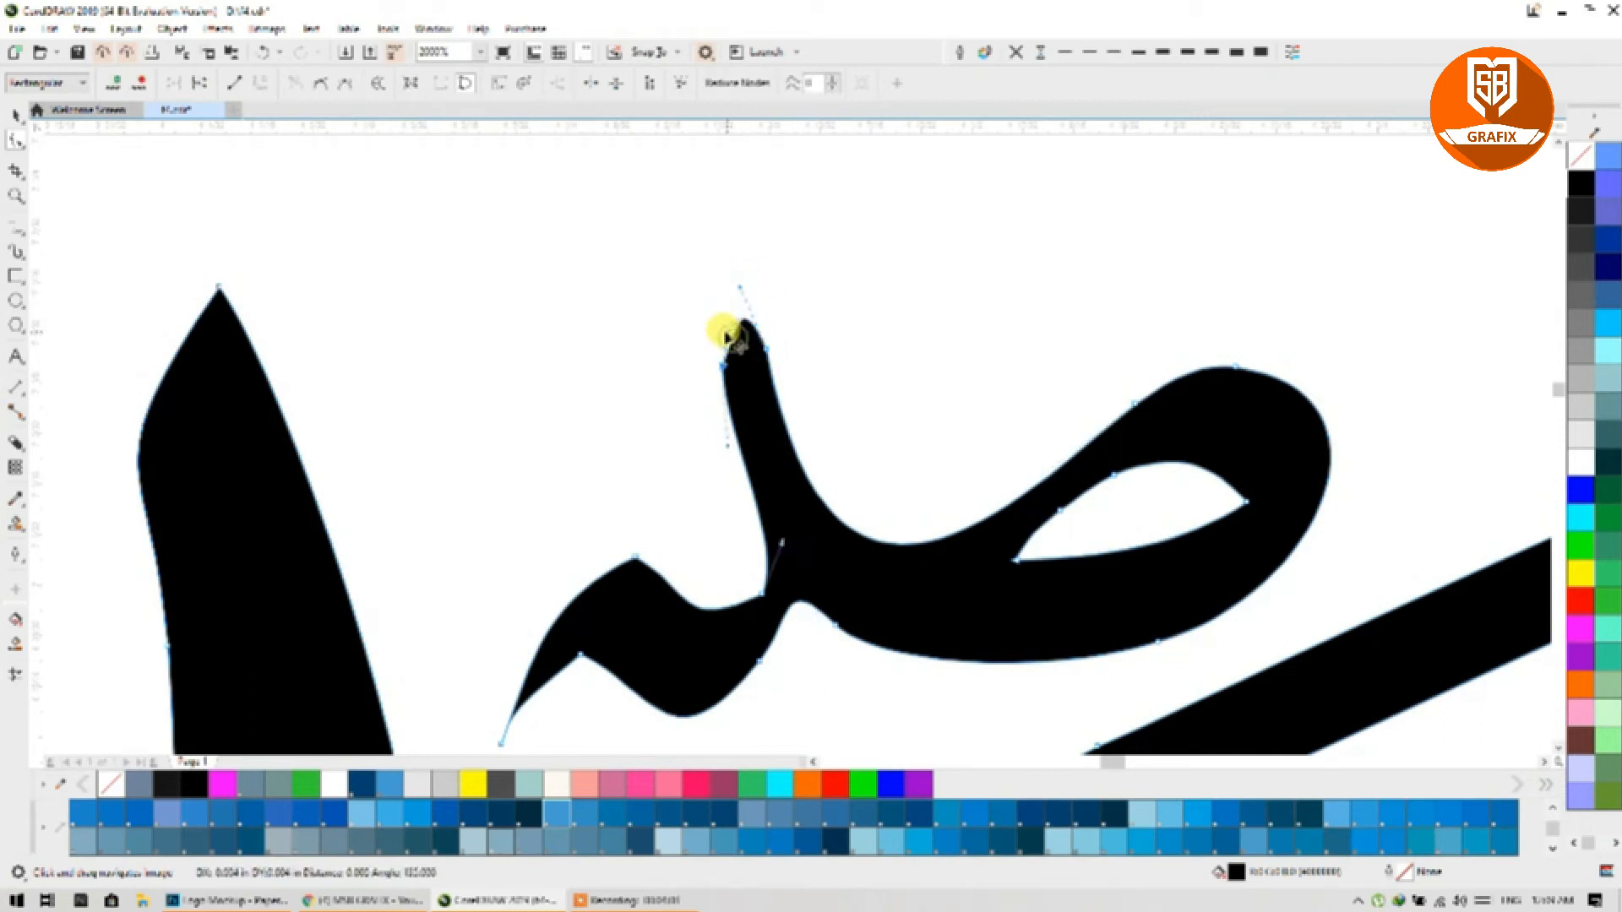
scroll(687, 513, up, 1)
scroll(663, 567, up, 1)
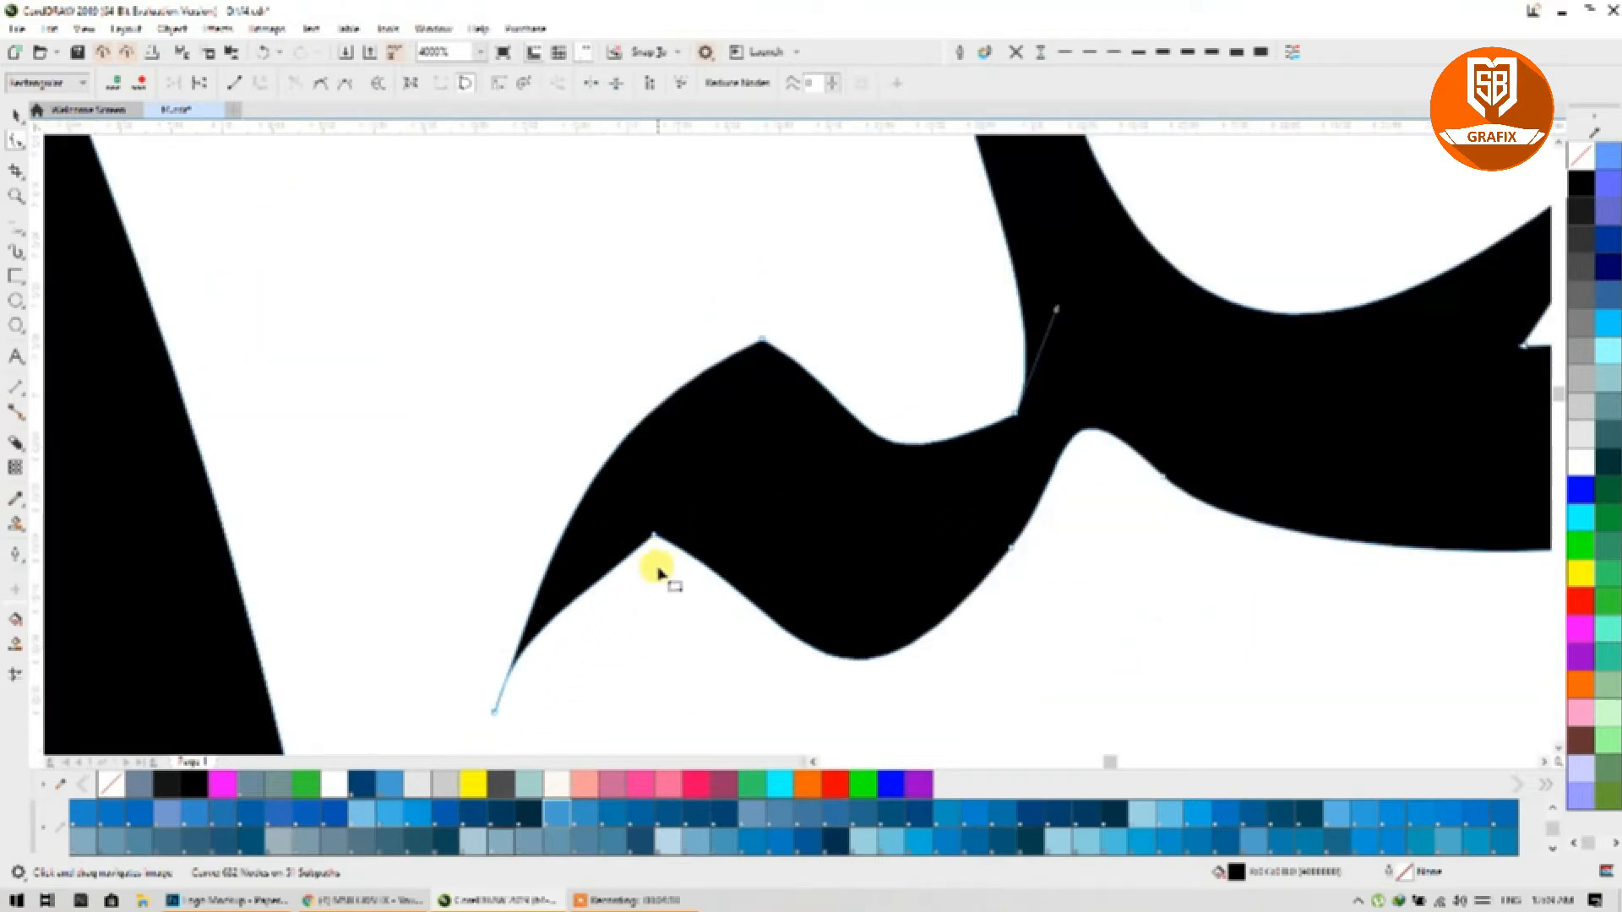
Step: Smooth the corner of the stroke's lower curve, undoing one unwanted bend
drag(657, 541, 642, 583)
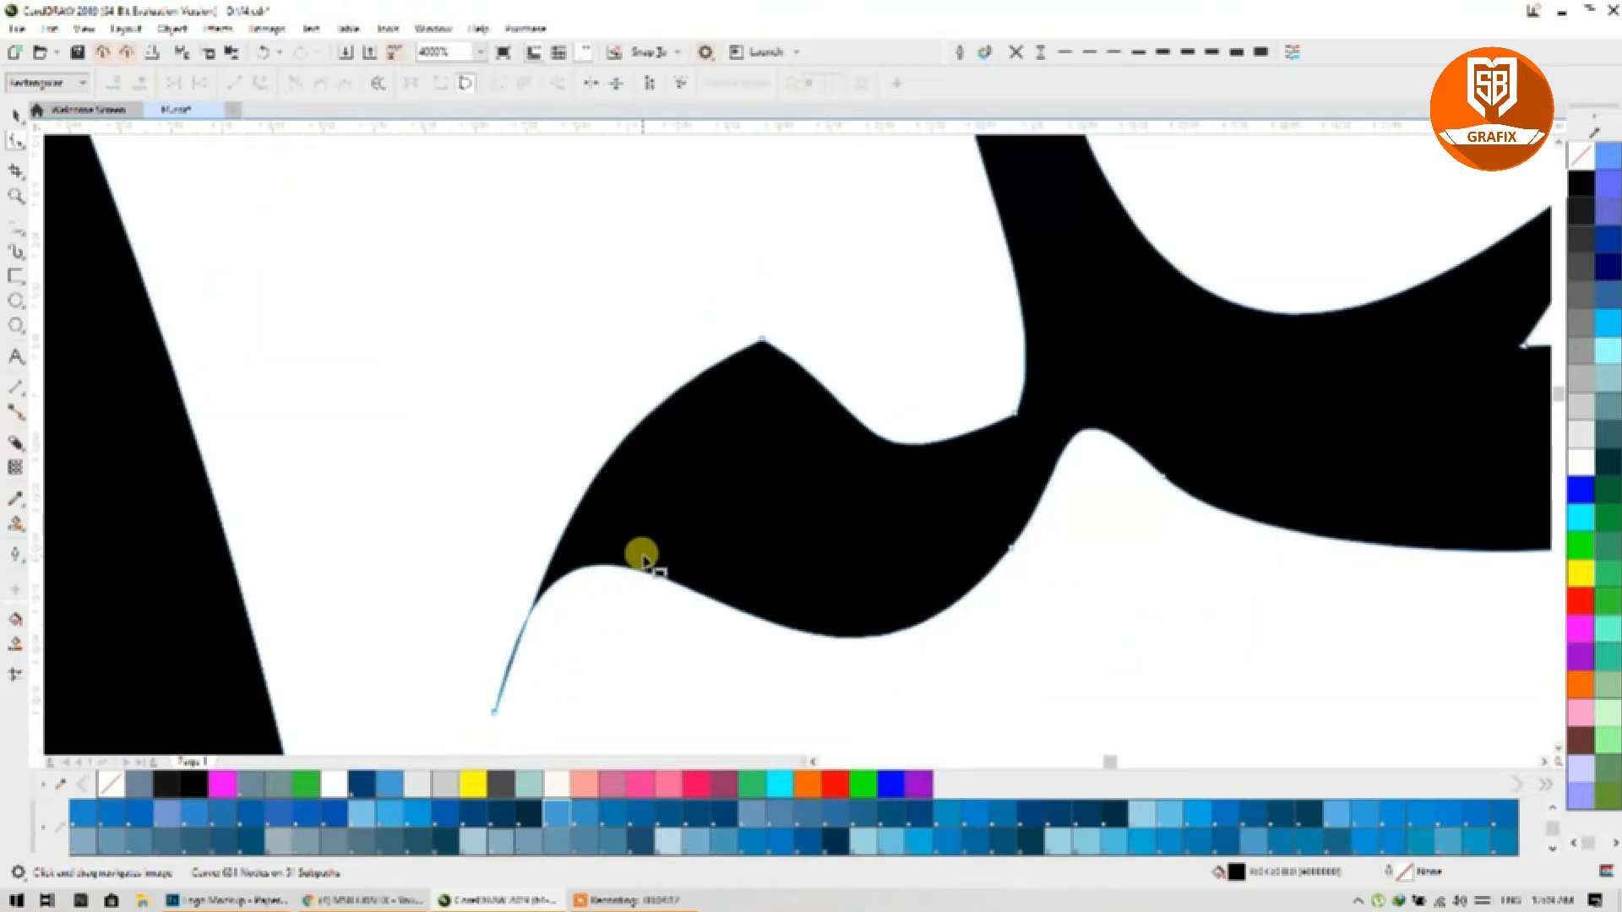
key(ctrl+z)
mouse_move(741, 594)
mouse_down()
mouse_move(651, 536)
mouse_move(749, 610)
mouse_up()
click(645, 524)
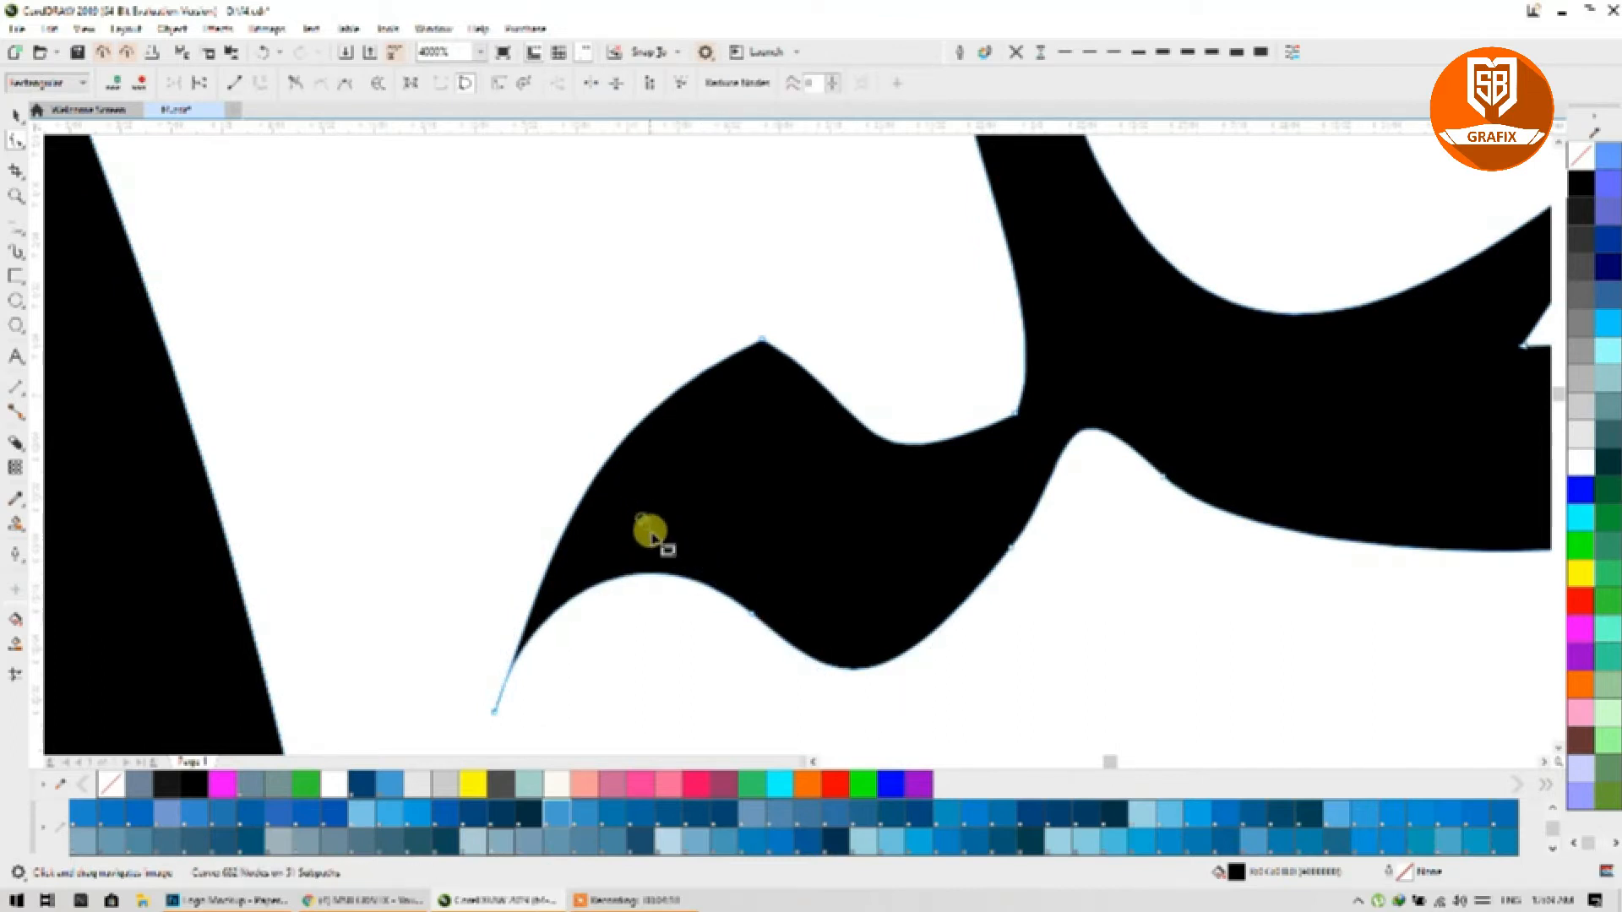
click(751, 610)
drag(638, 521, 671, 546)
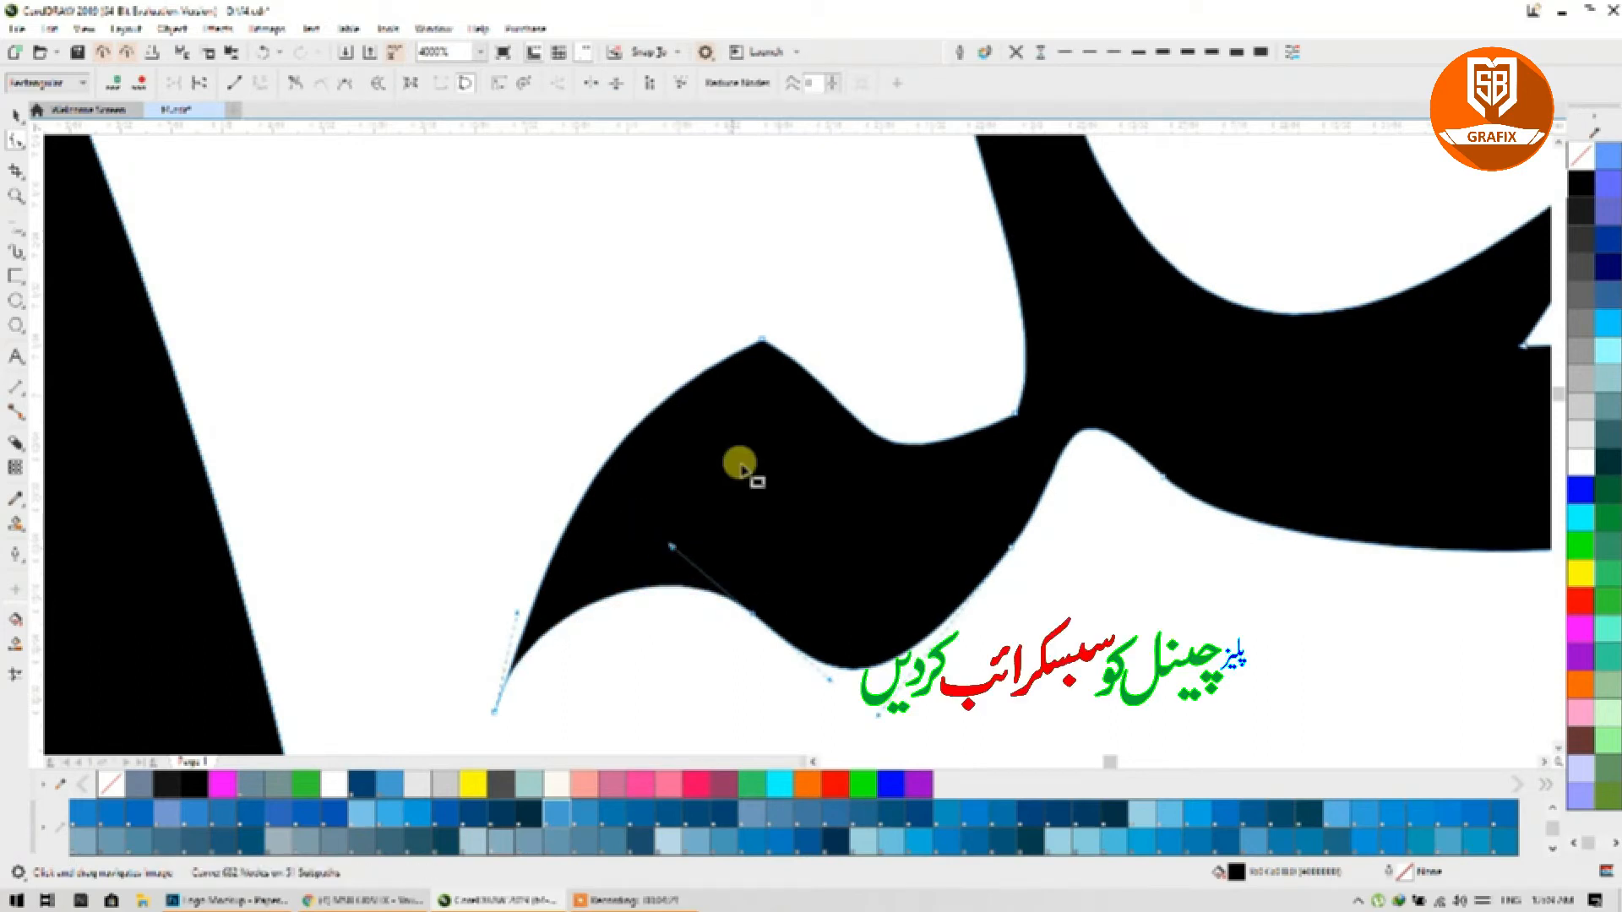
Step: Reshape the left curve from the top corner node and add a node on it
click(759, 340)
drag(586, 417, 497, 360)
double_click(577, 420)
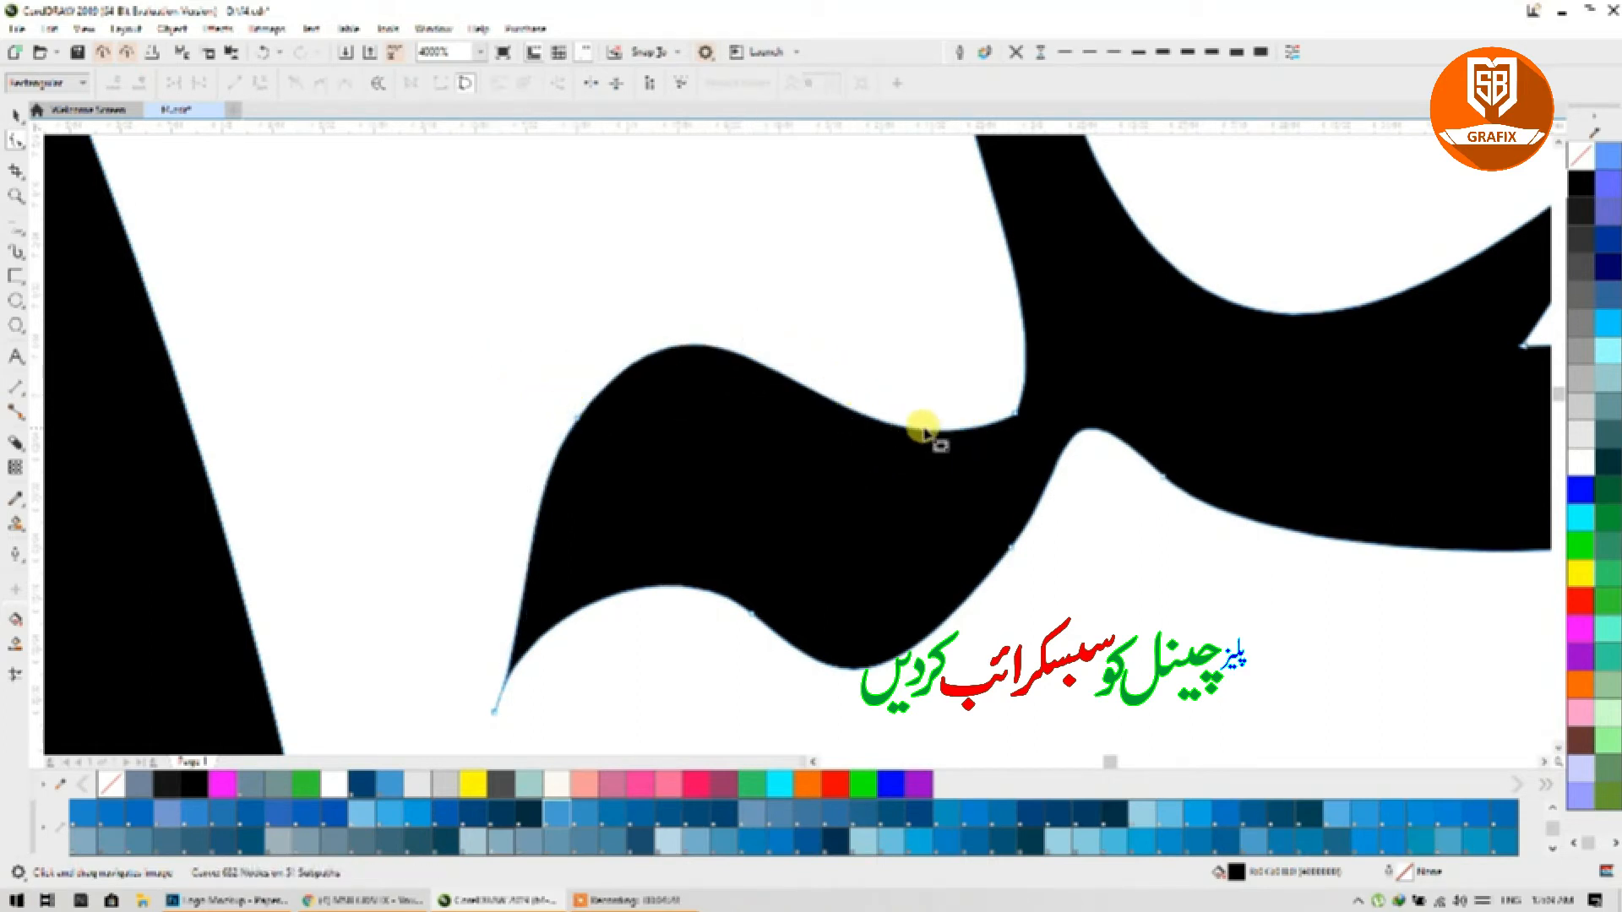
scroll(850, 409, down, 3)
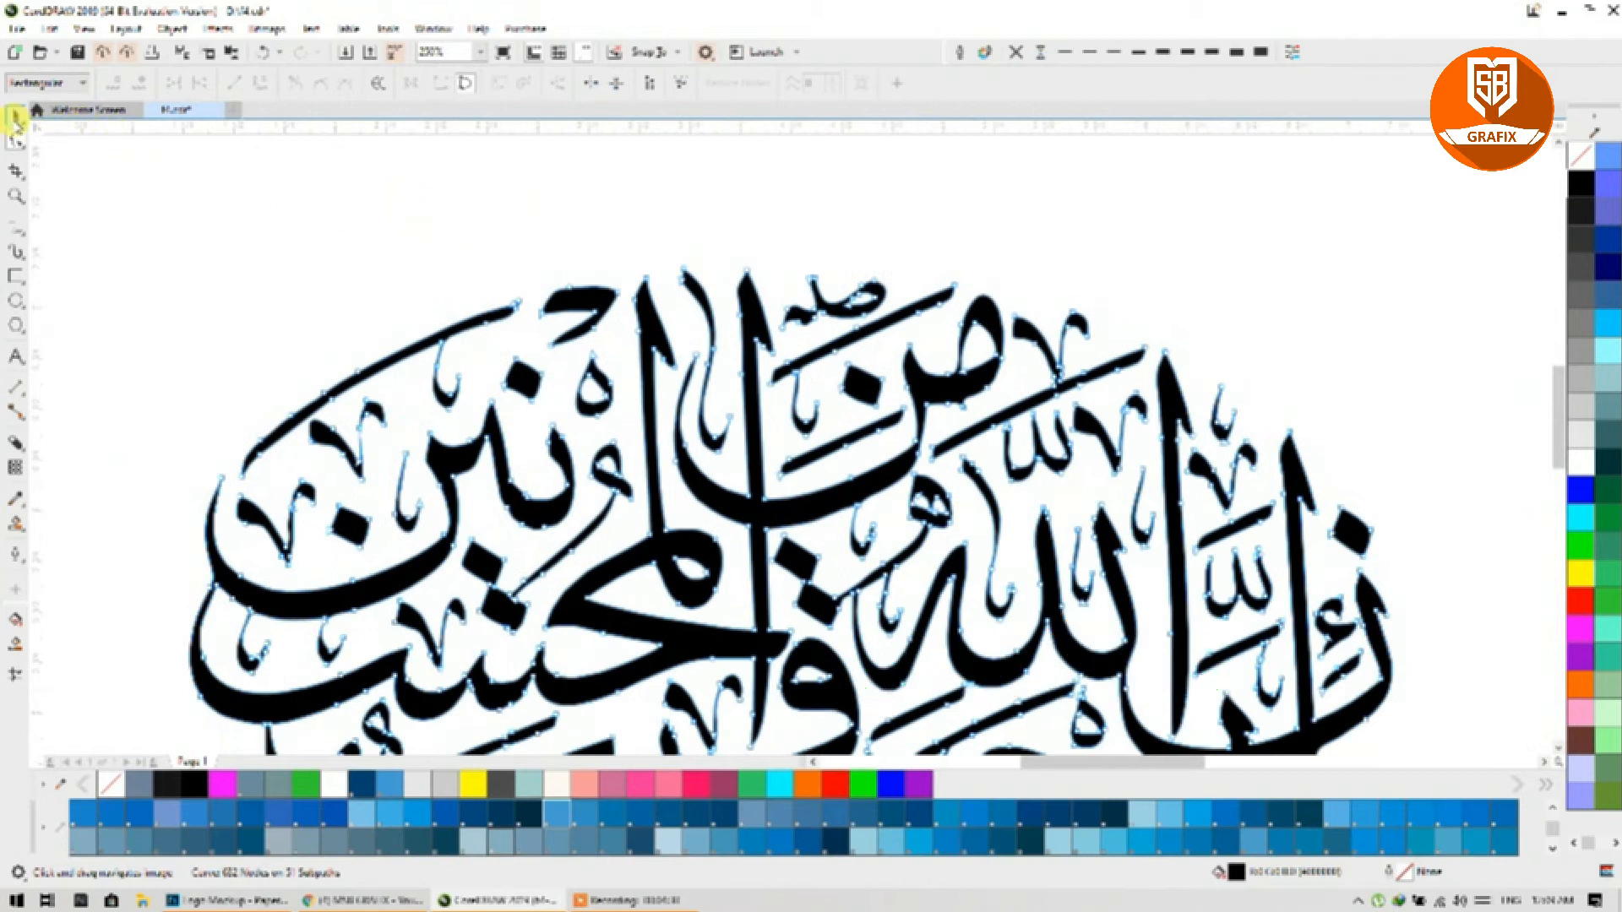
Step: With the Pick tool, select the letter with the thin pinched join and zoom in on it
click(16, 120)
scroll(887, 277, down, 2)
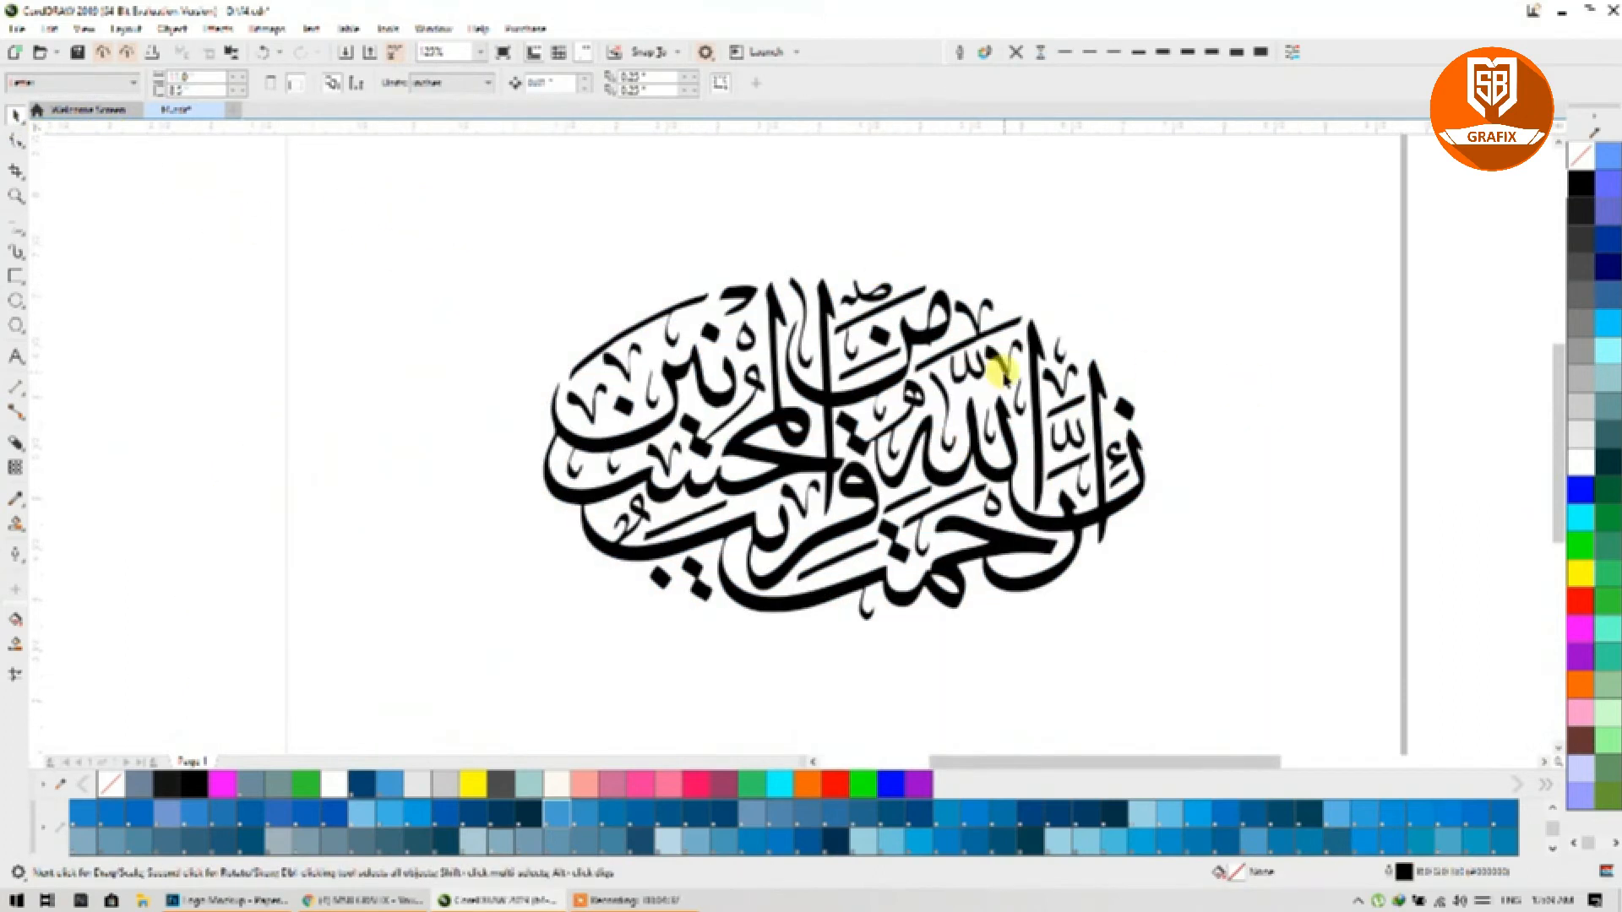
drag(1001, 372, 894, 355)
scroll(838, 390, up, 2)
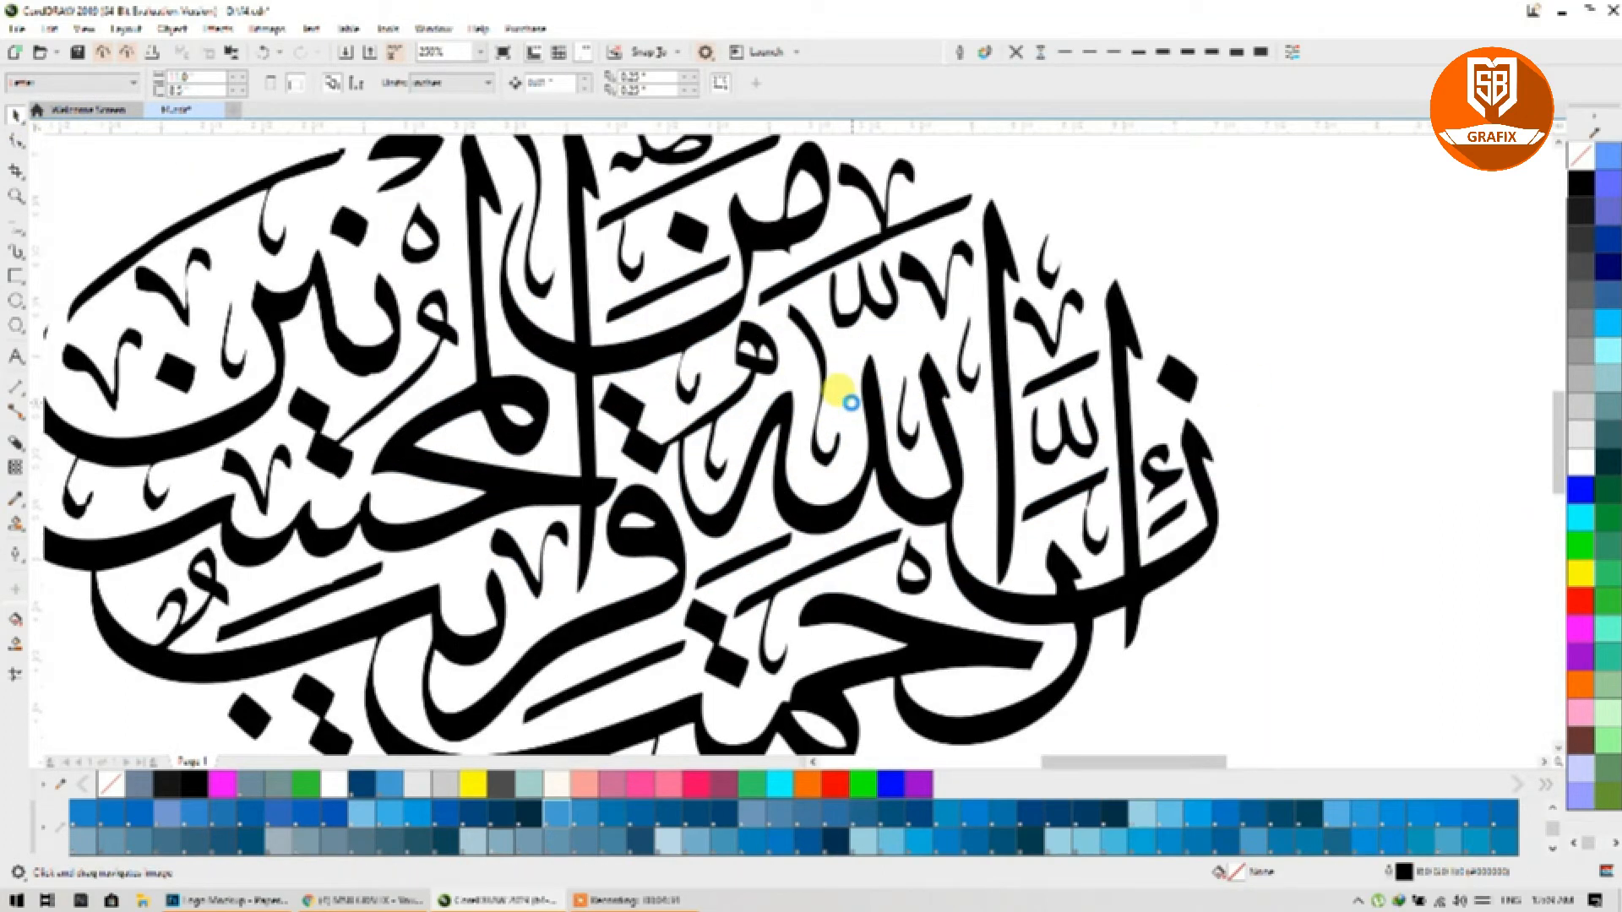
scroll(1061, 496, up, 3)
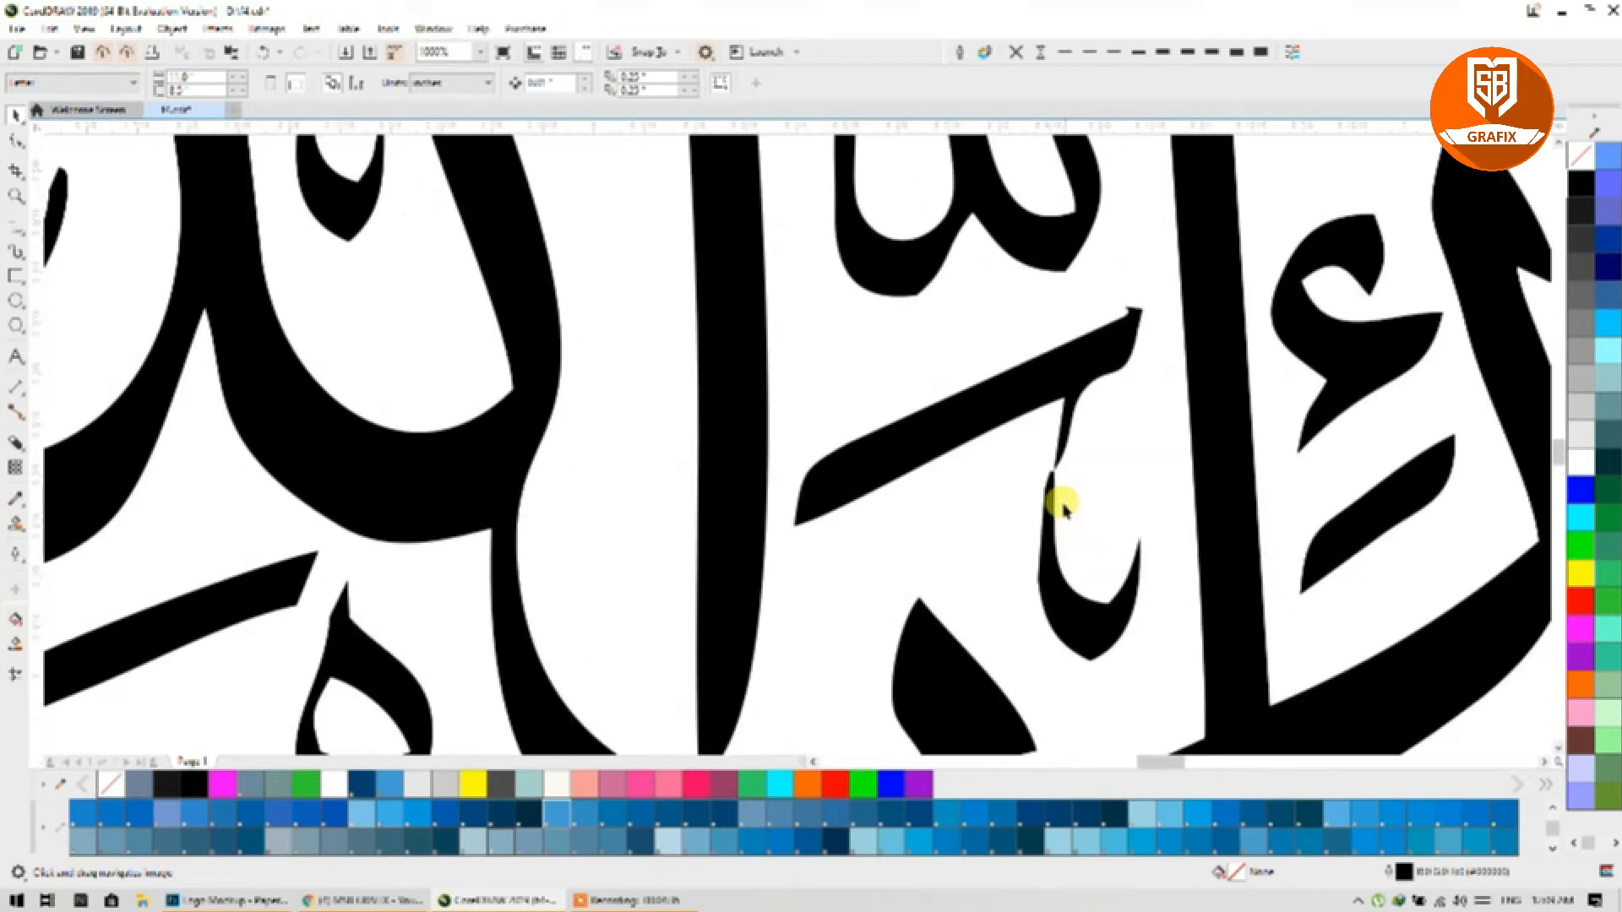
click(1050, 481)
scroll(1058, 471, up, 2)
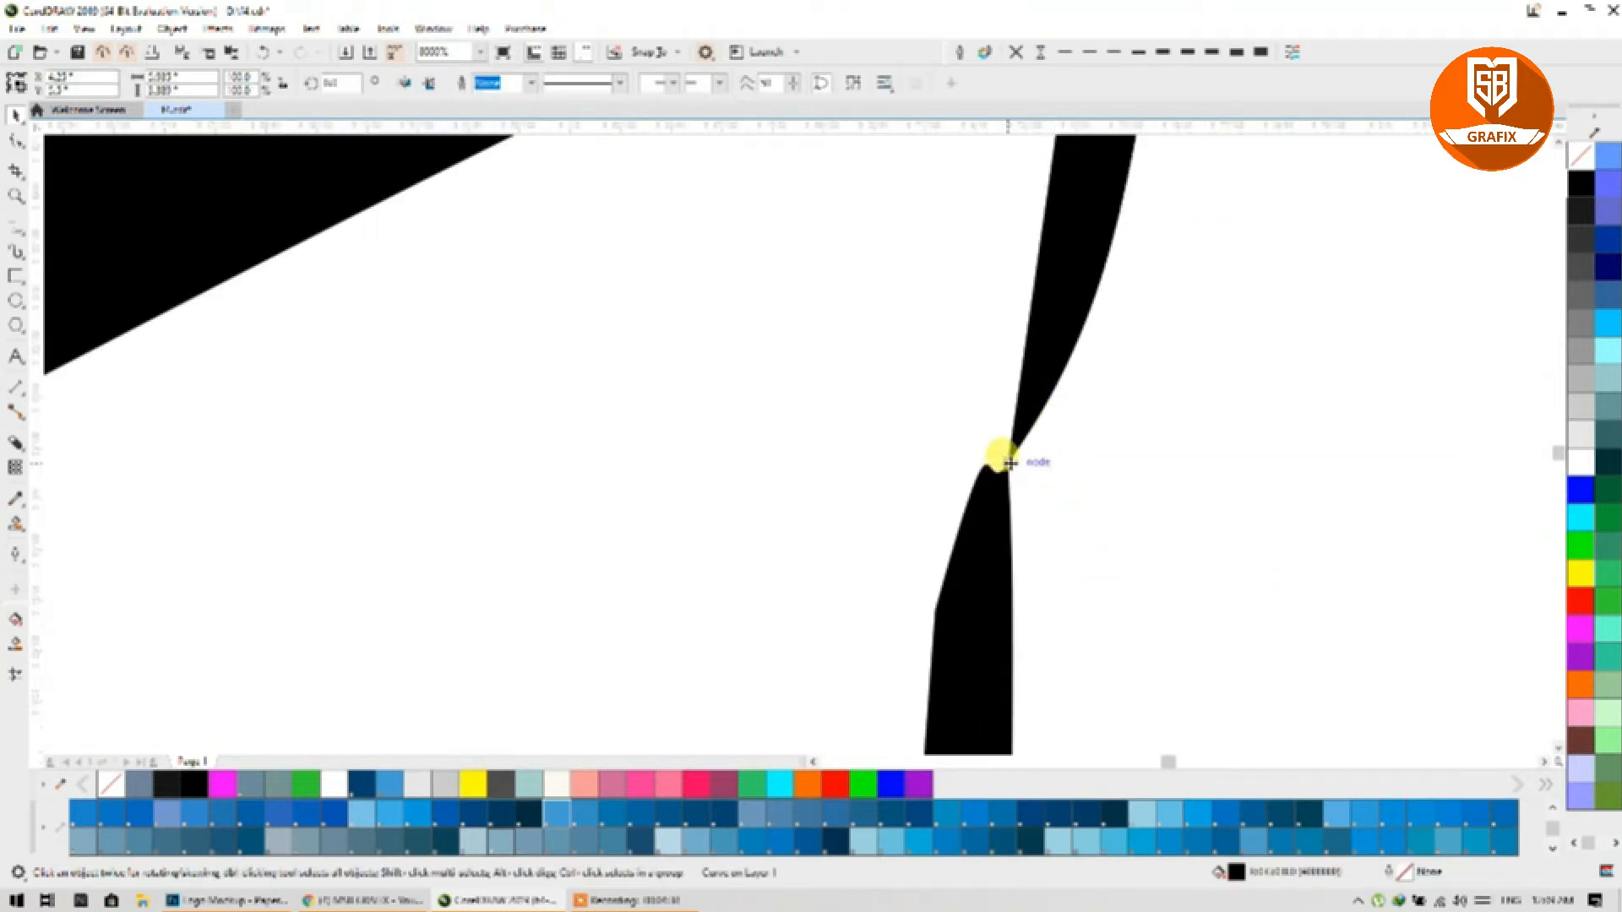
scroll(1009, 463, down, 5)
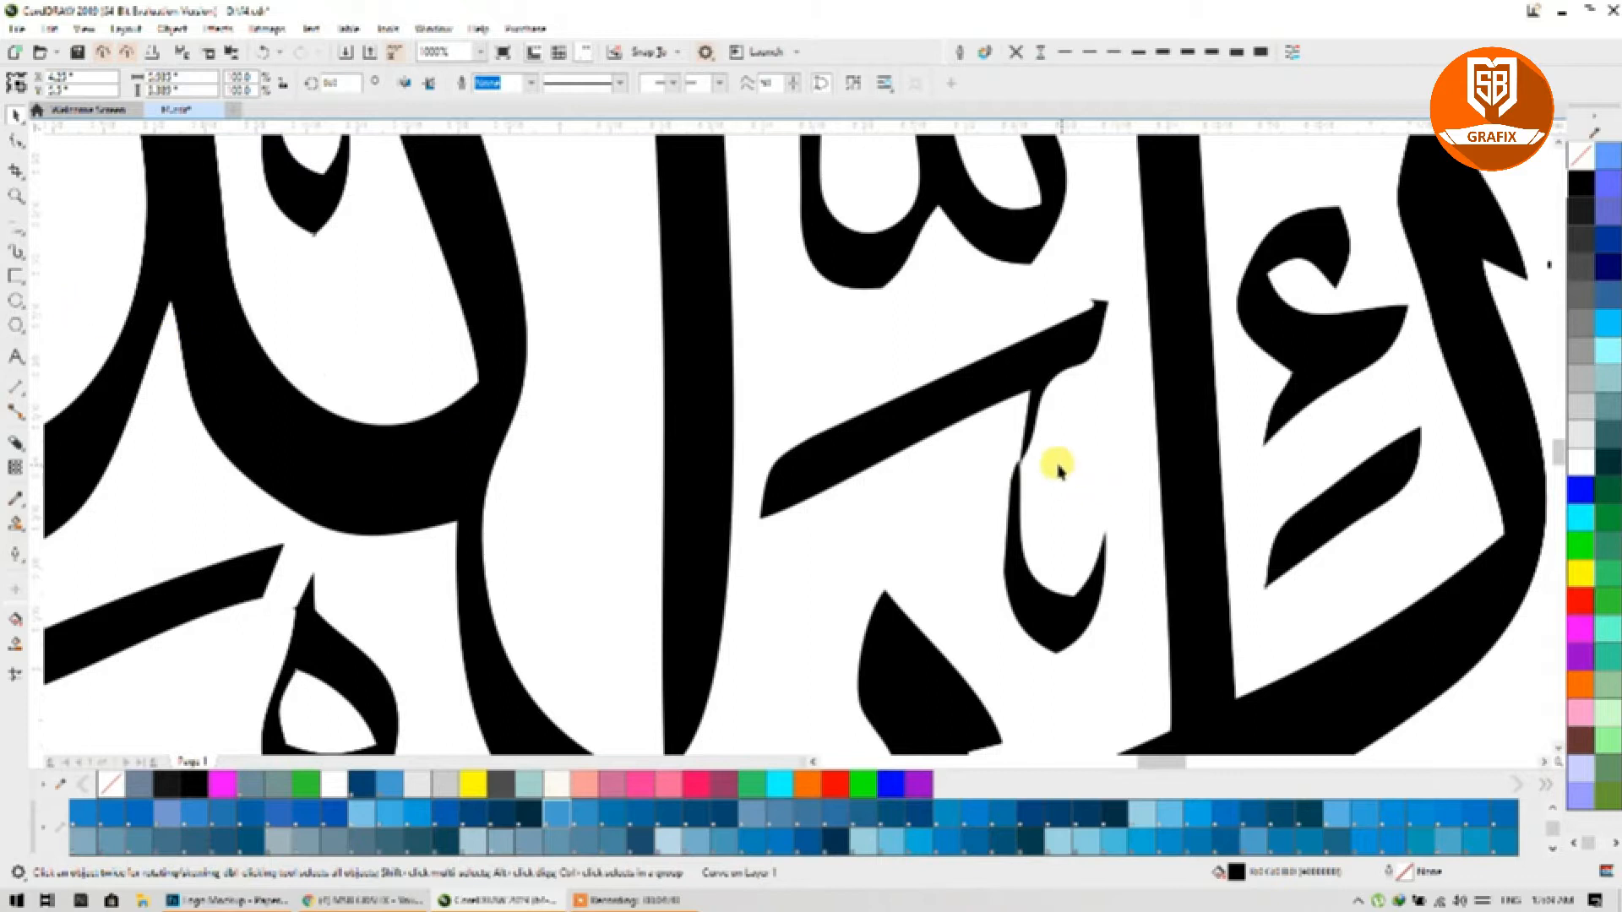
scroll(1058, 470, up, 3)
scroll(976, 456, up, 2)
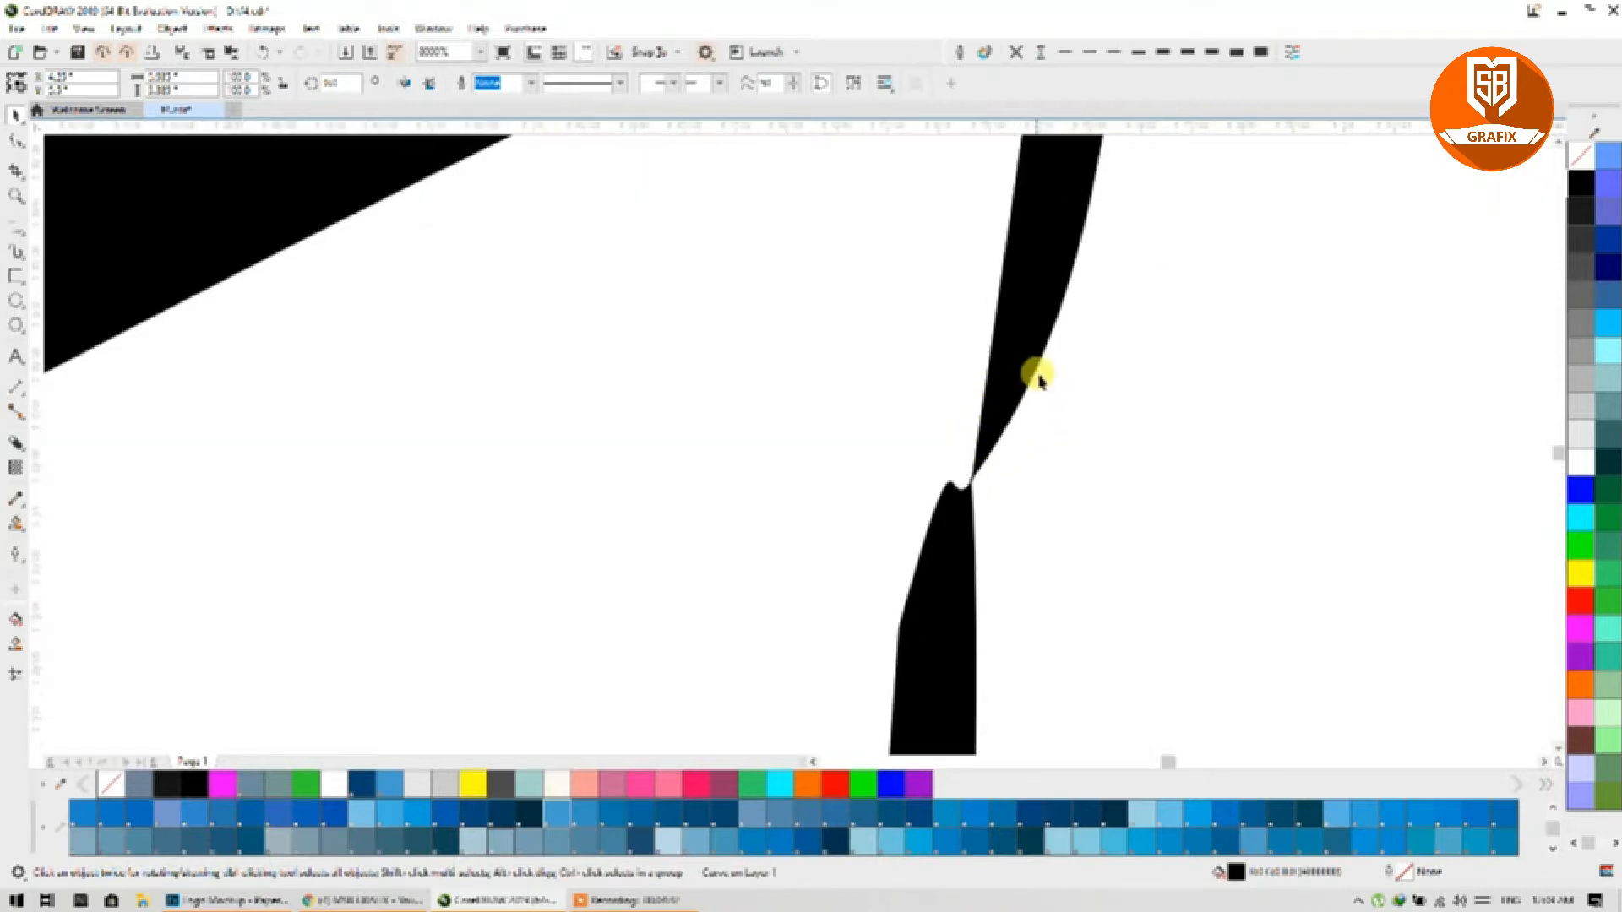
scroll(909, 442, down, 2)
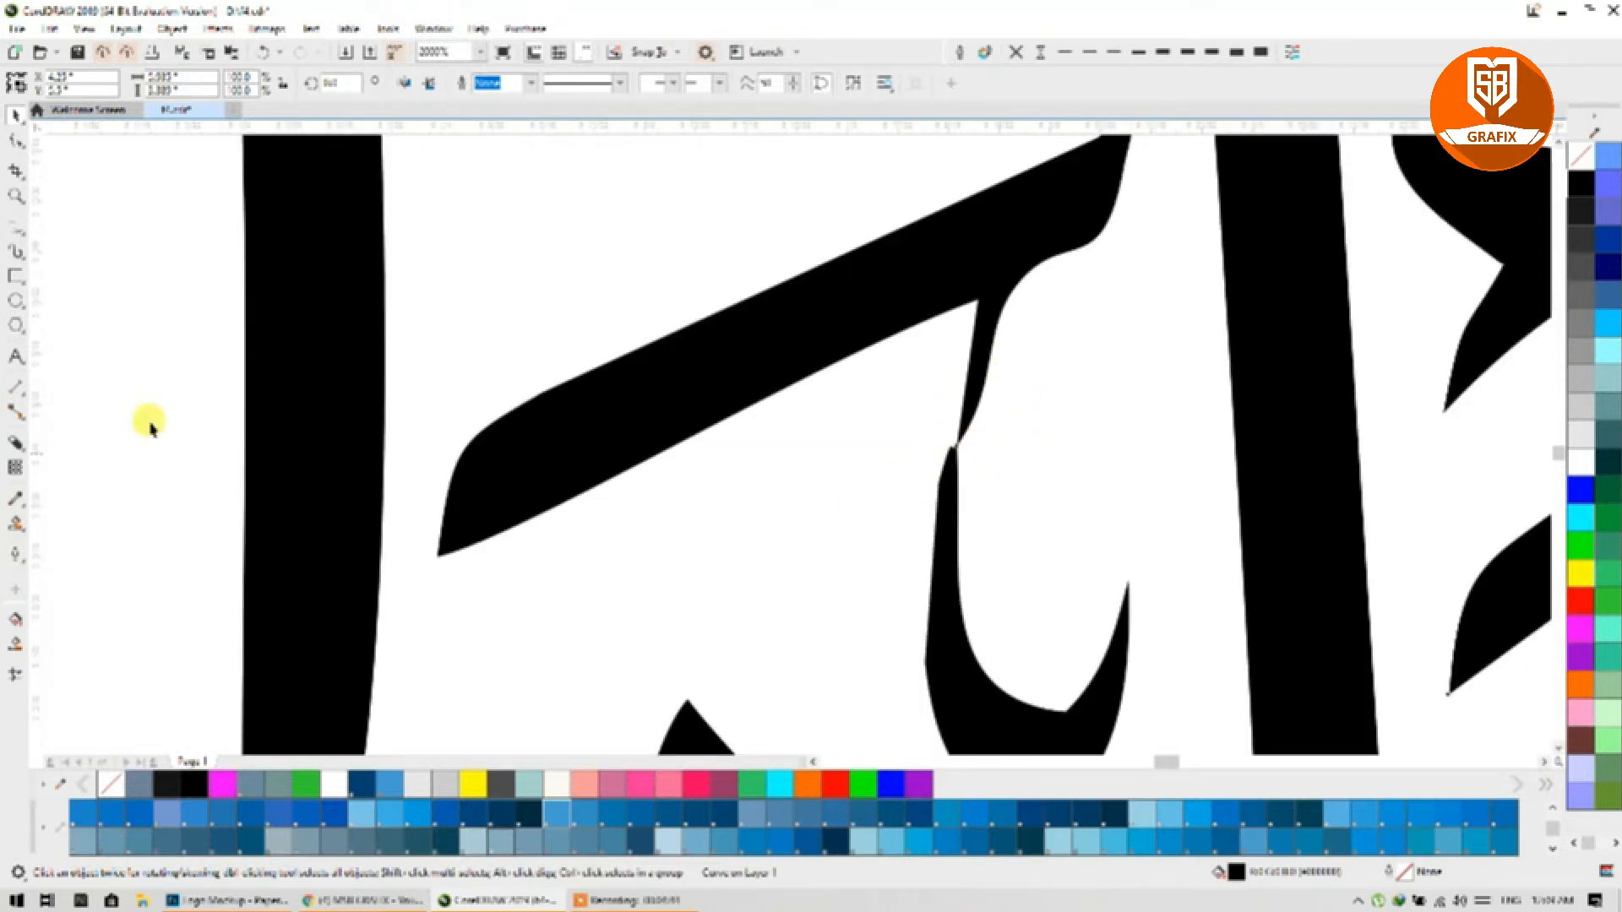
click(15, 235)
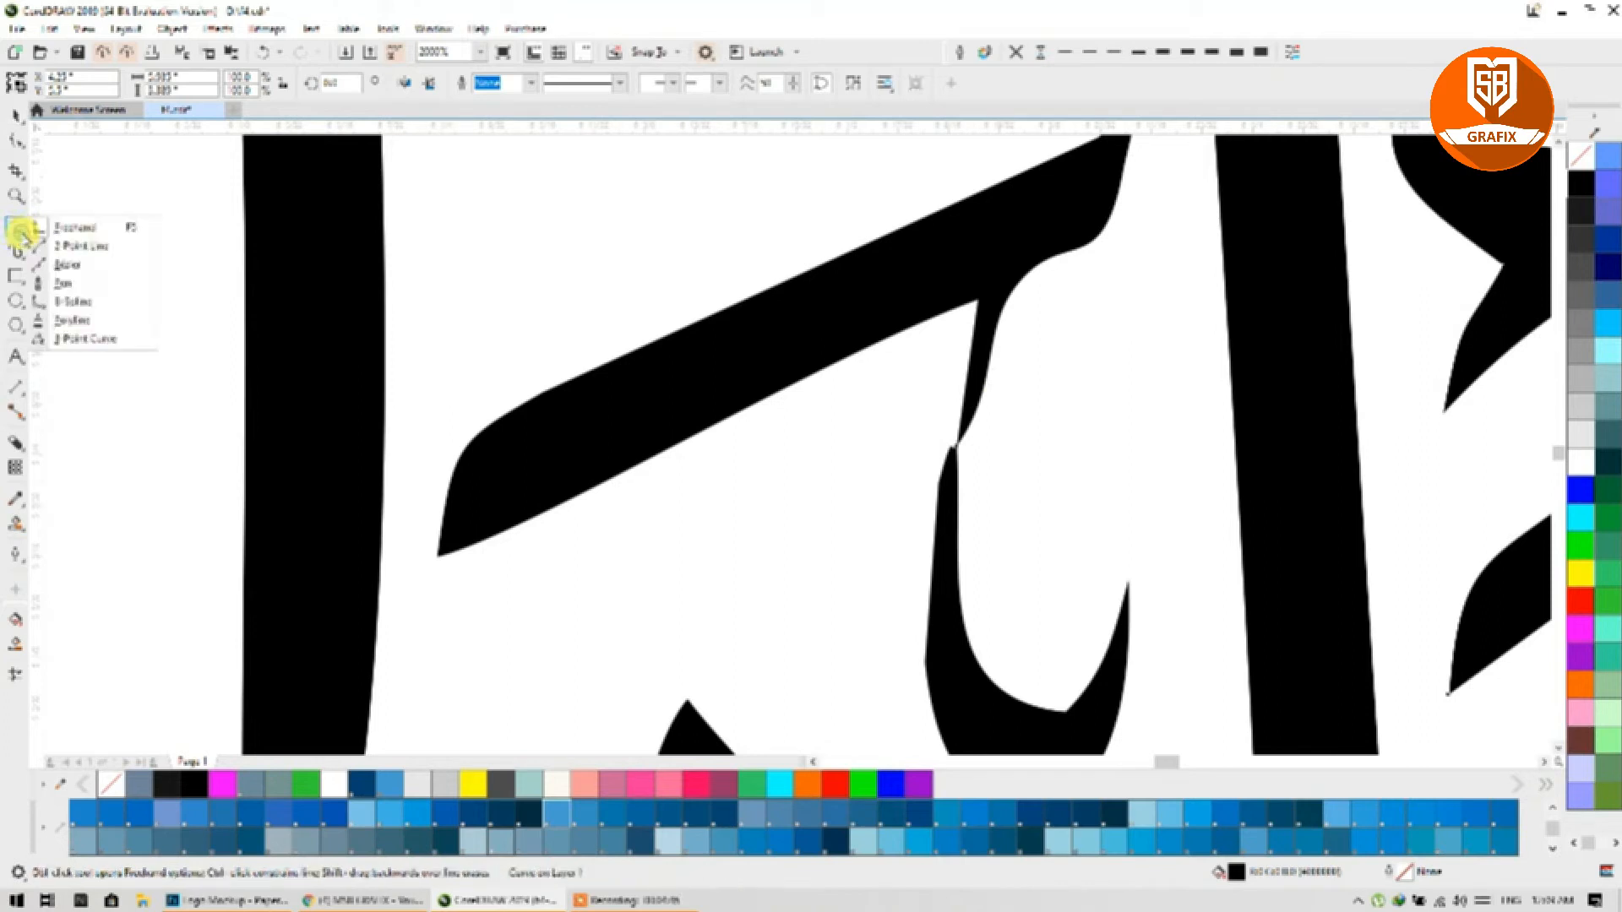
Step: Draw a four-point patch shape over the thin join along the letter stem
click(59, 261)
click(973, 353)
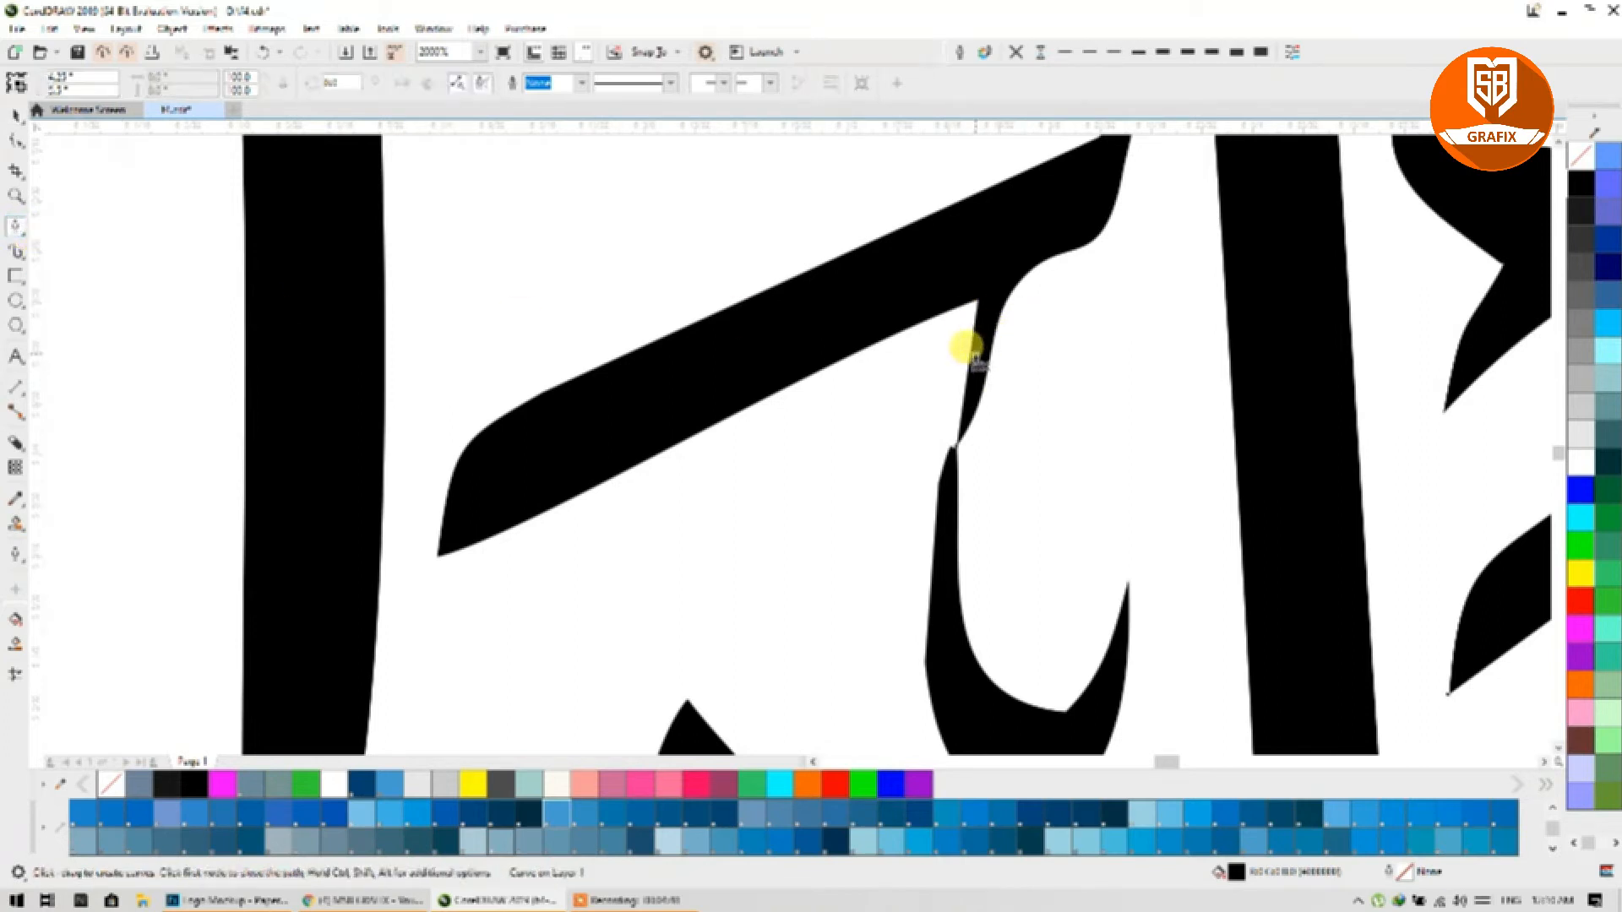
click(935, 504)
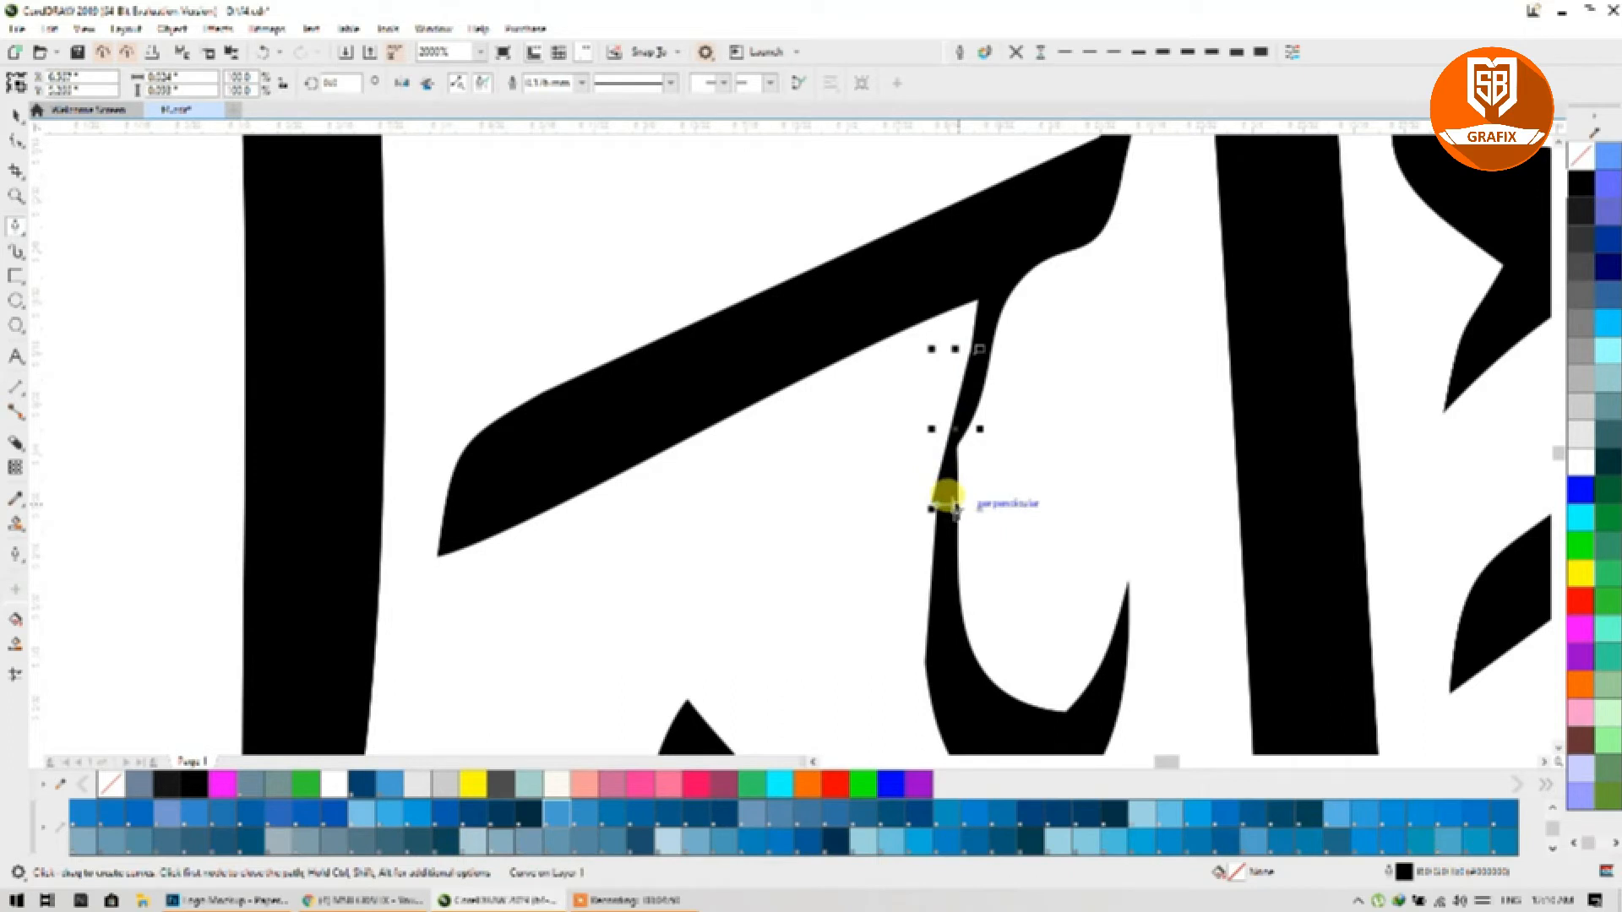
click(957, 504)
click(998, 305)
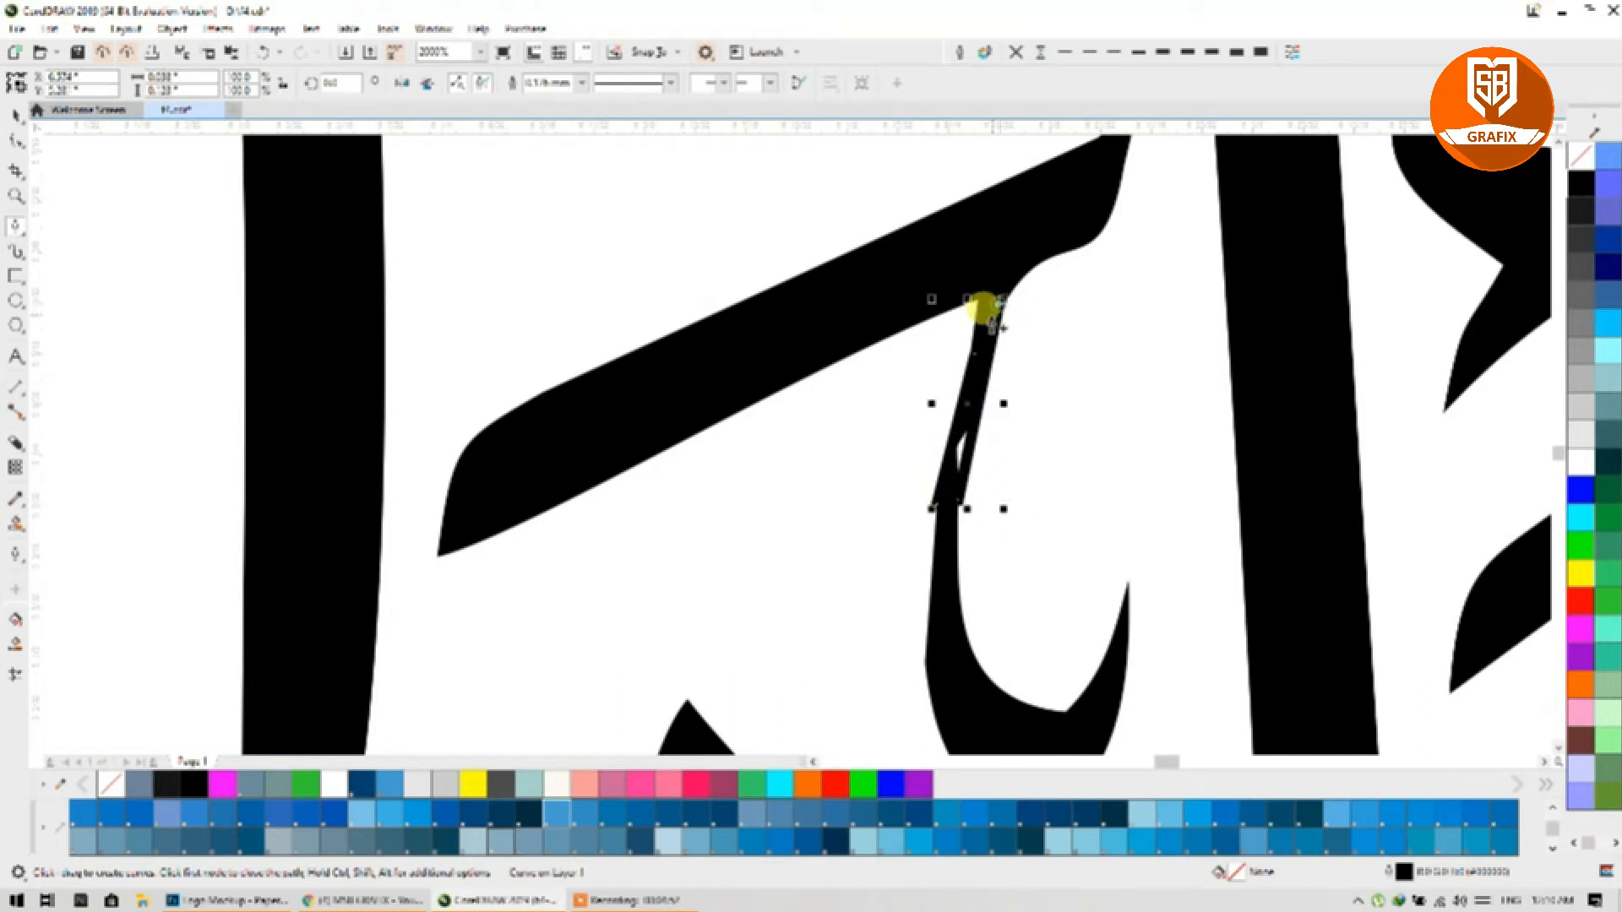
scroll(961, 356, up, 1)
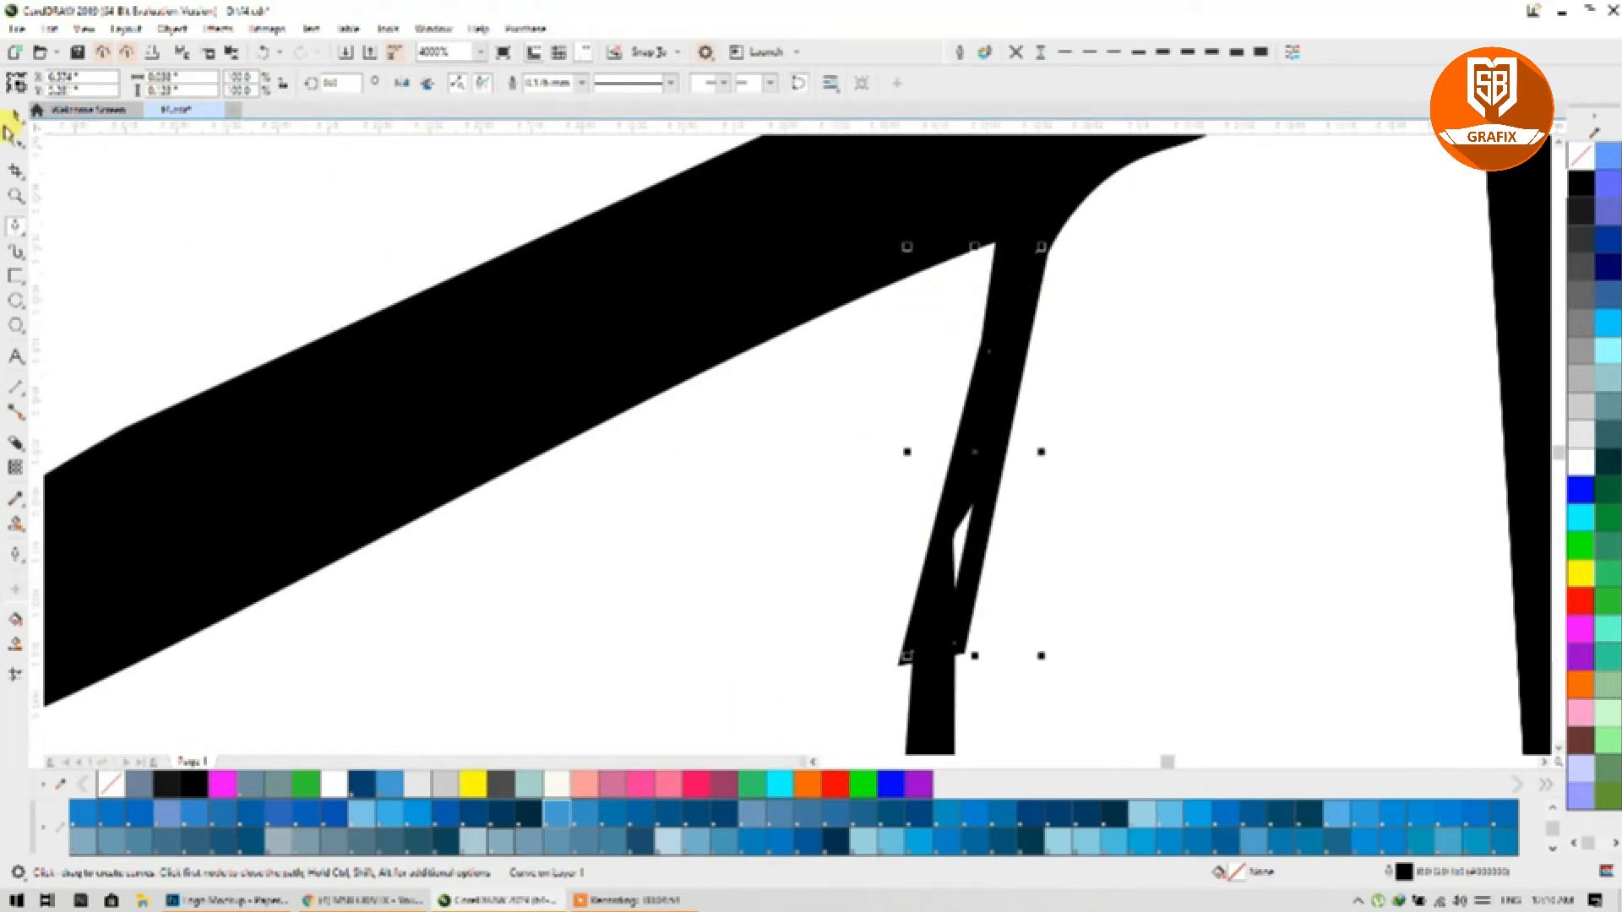
Step: Fill the patch with pink and remove its outline
click(15, 117)
click(695, 784)
scroll(938, 557, down, 2)
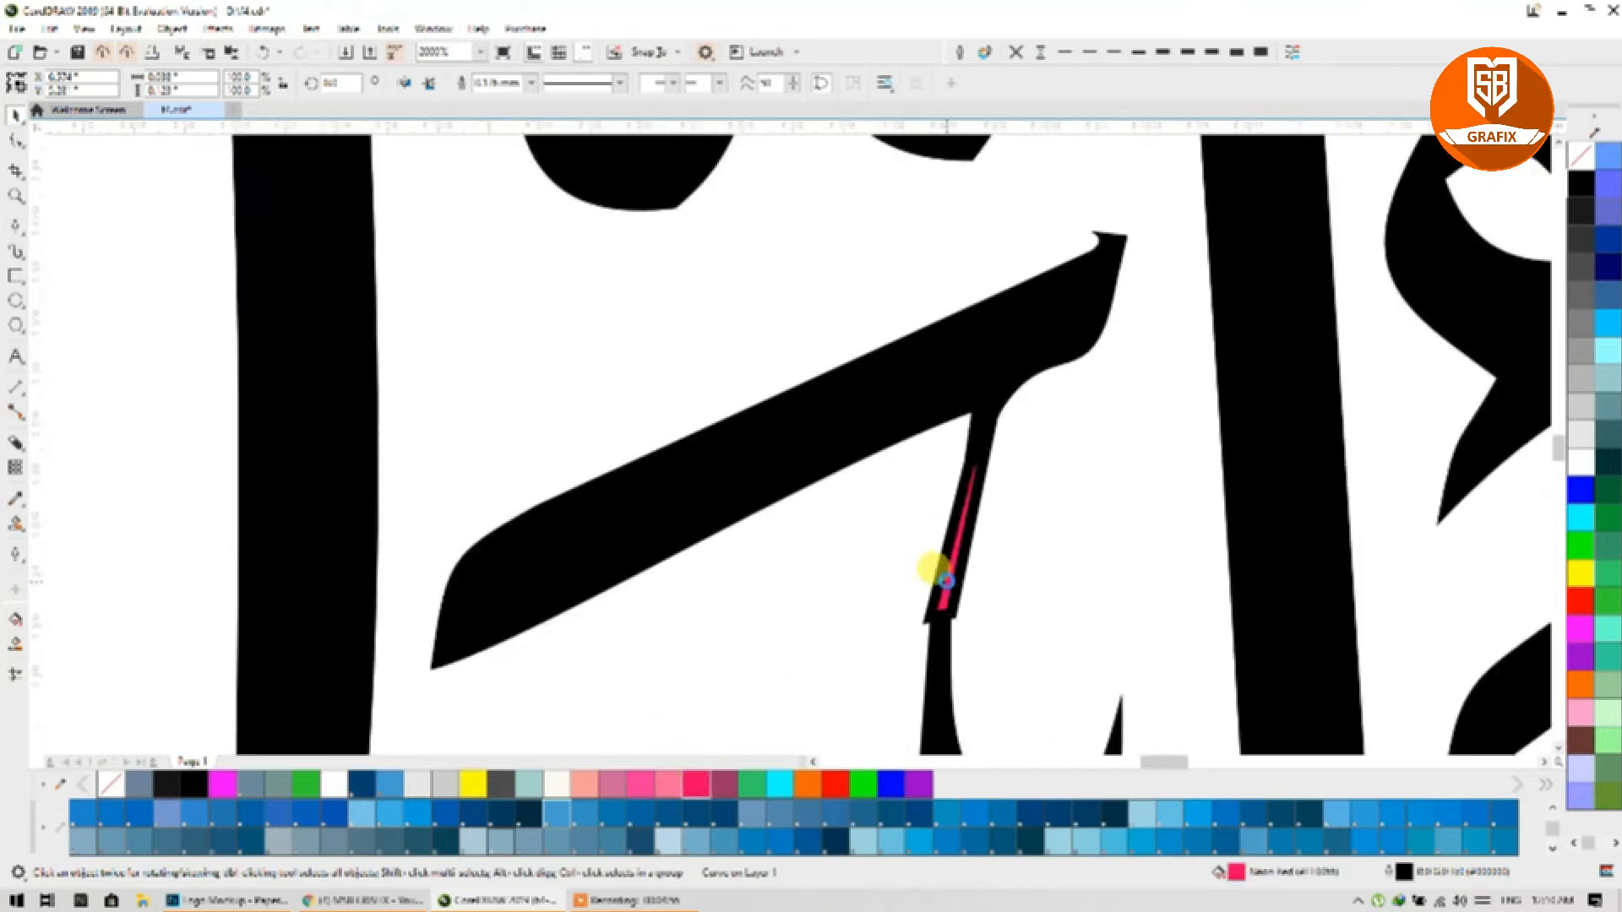
click(1016, 51)
scroll(984, 524, up, 1)
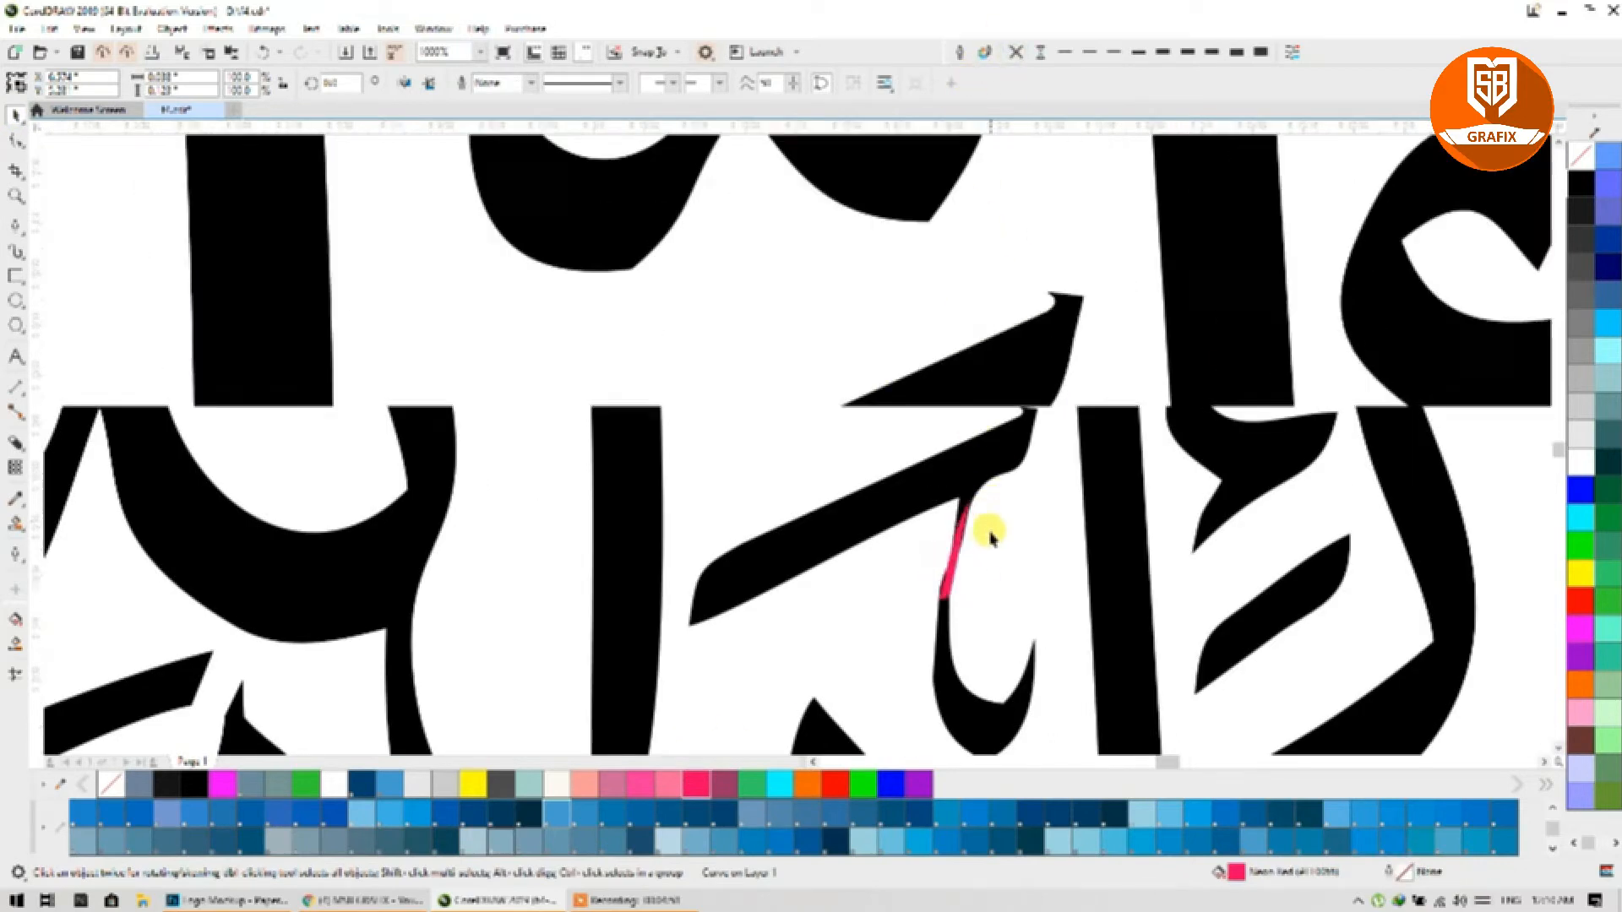
Step: Select the pink patch together with the black stroke and weld them into one shape
key(Caps_Lock)
click(961, 404)
key(Caps_Lock)
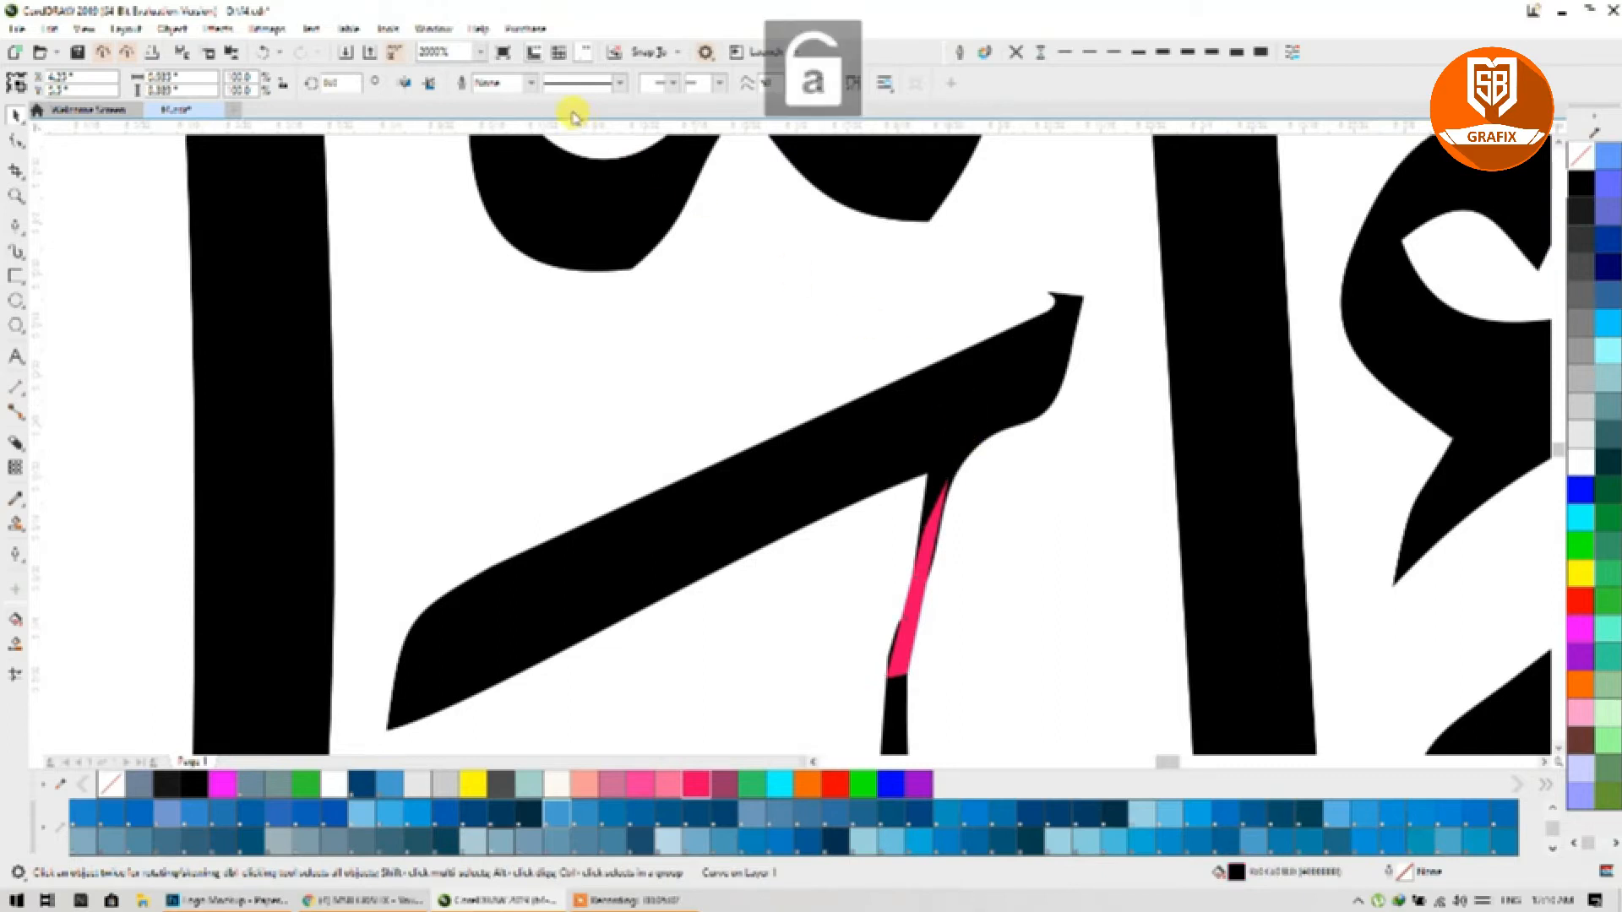
click(939, 521)
click(925, 608)
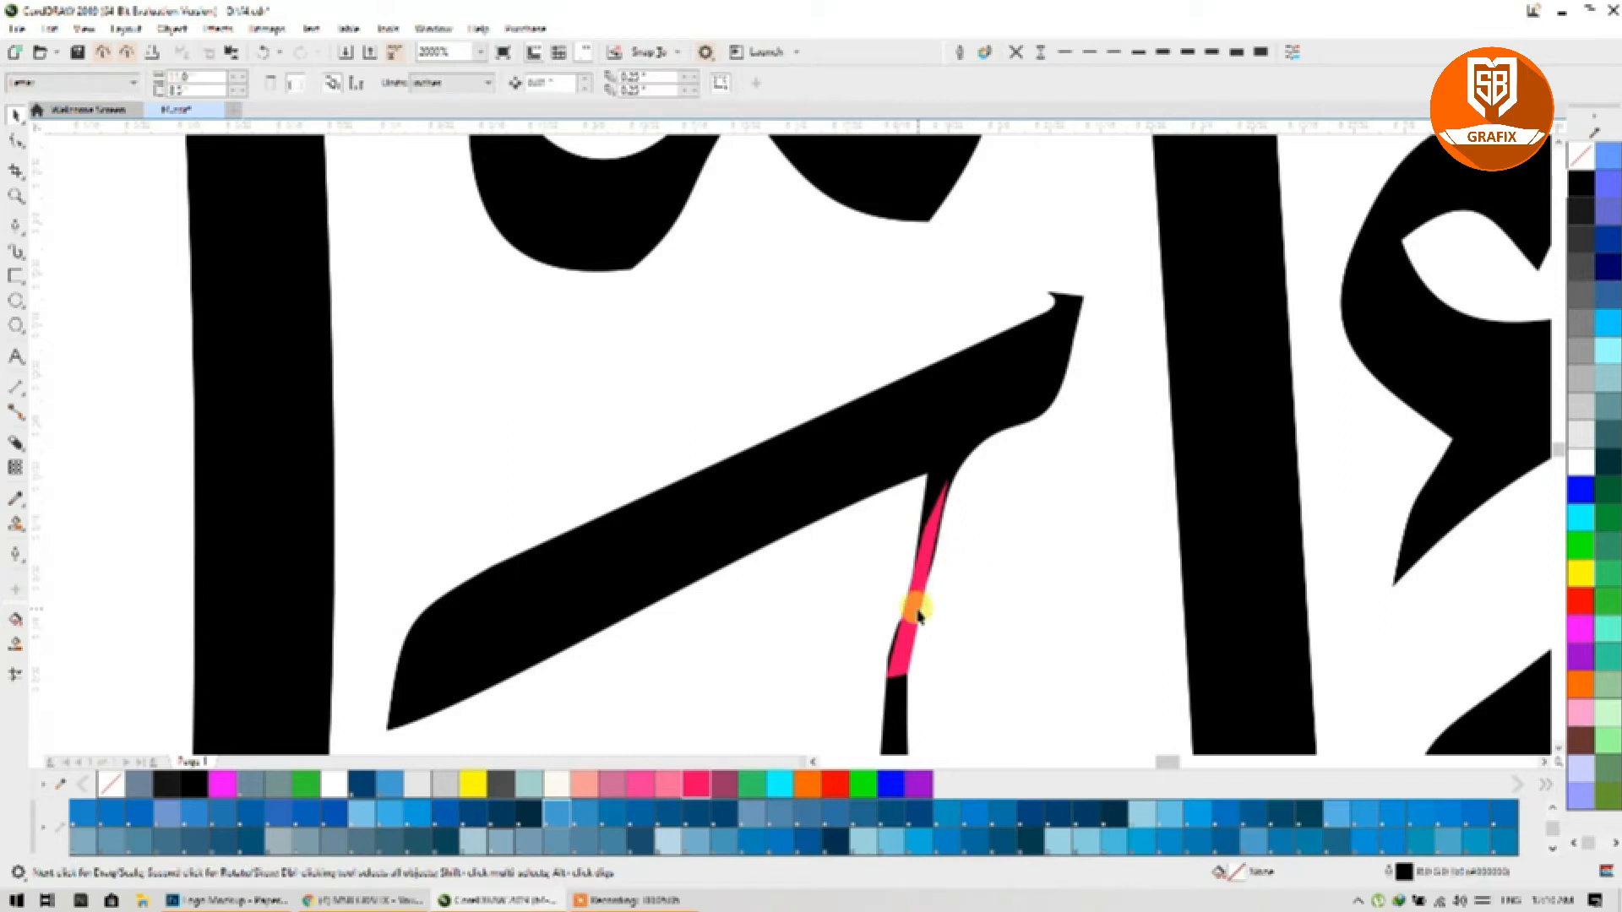
shift+click(988, 363)
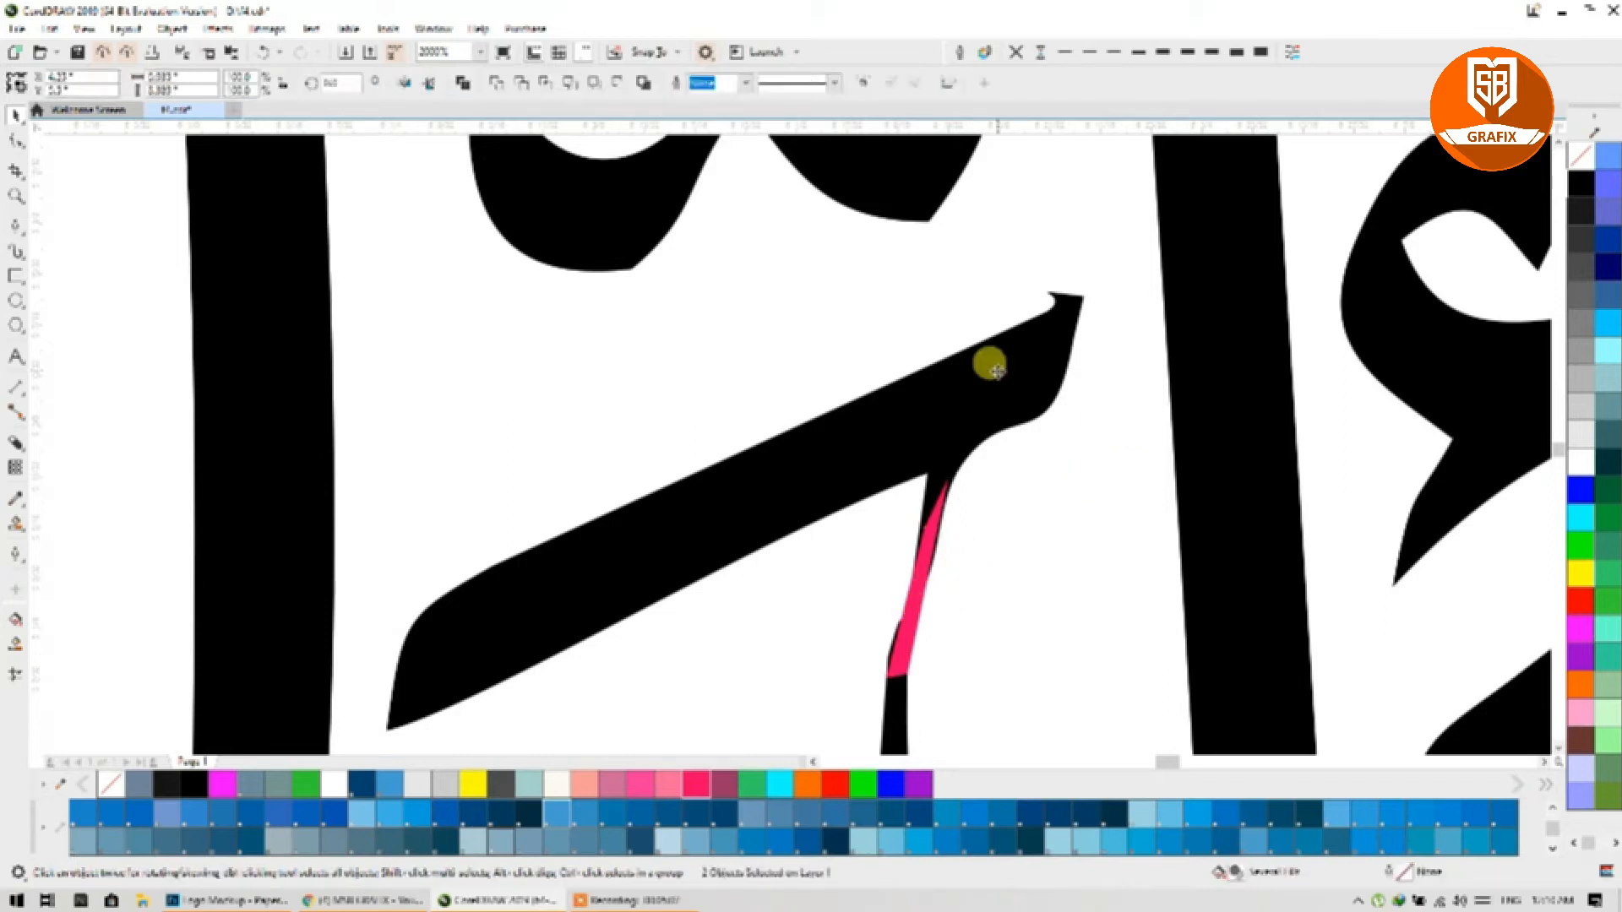
click(499, 91)
scroll(763, 252, down, 2)
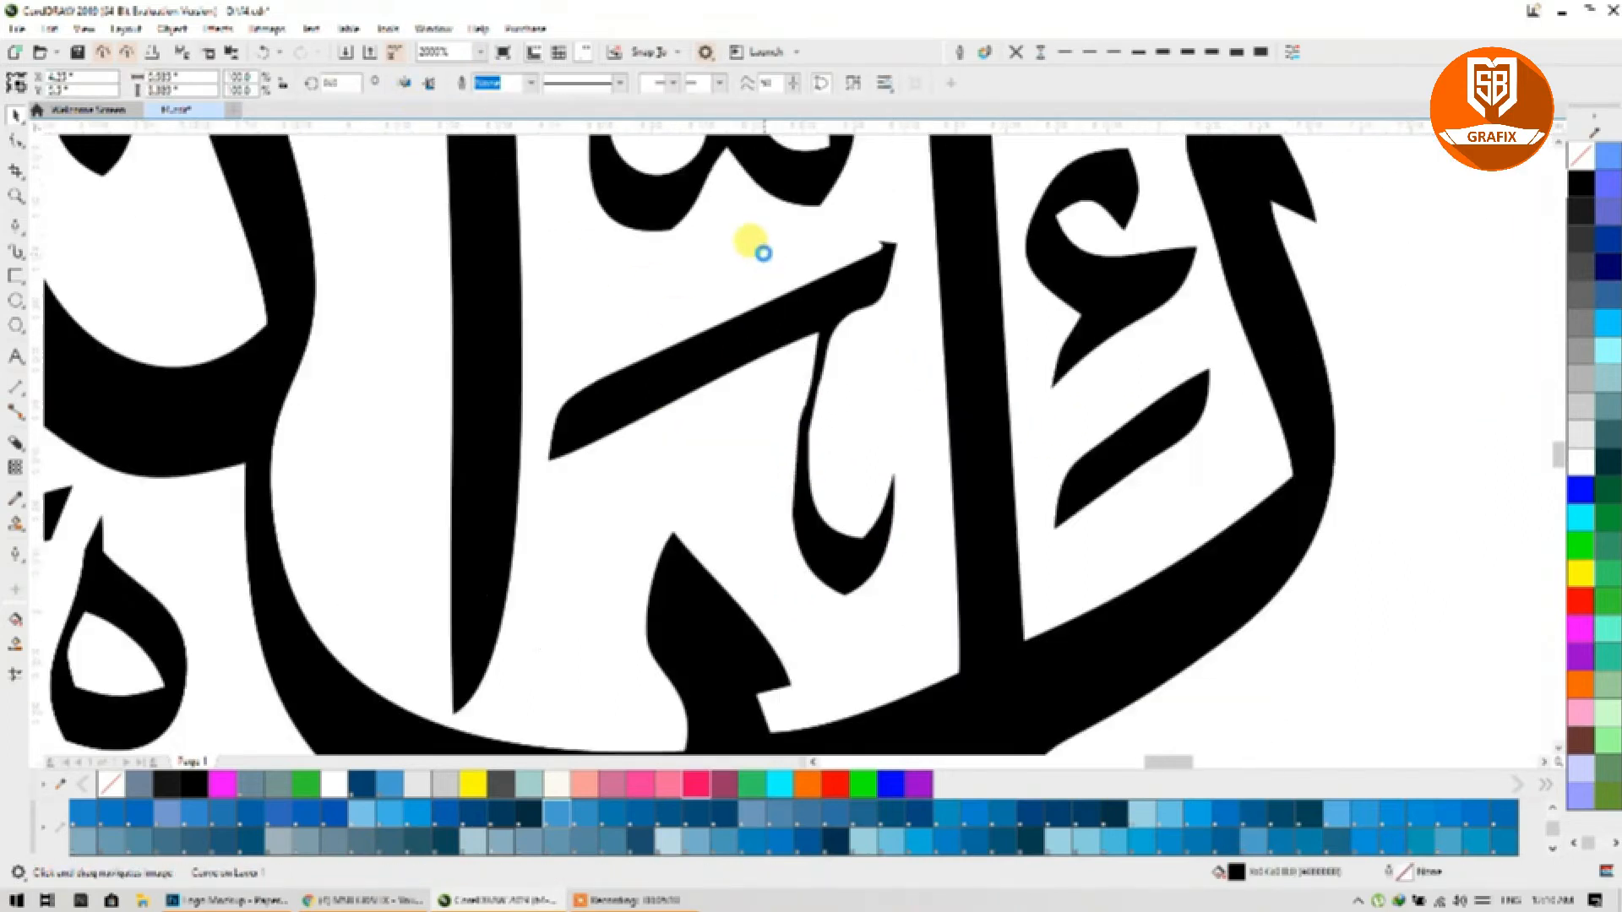
scroll(763, 252, up, 3)
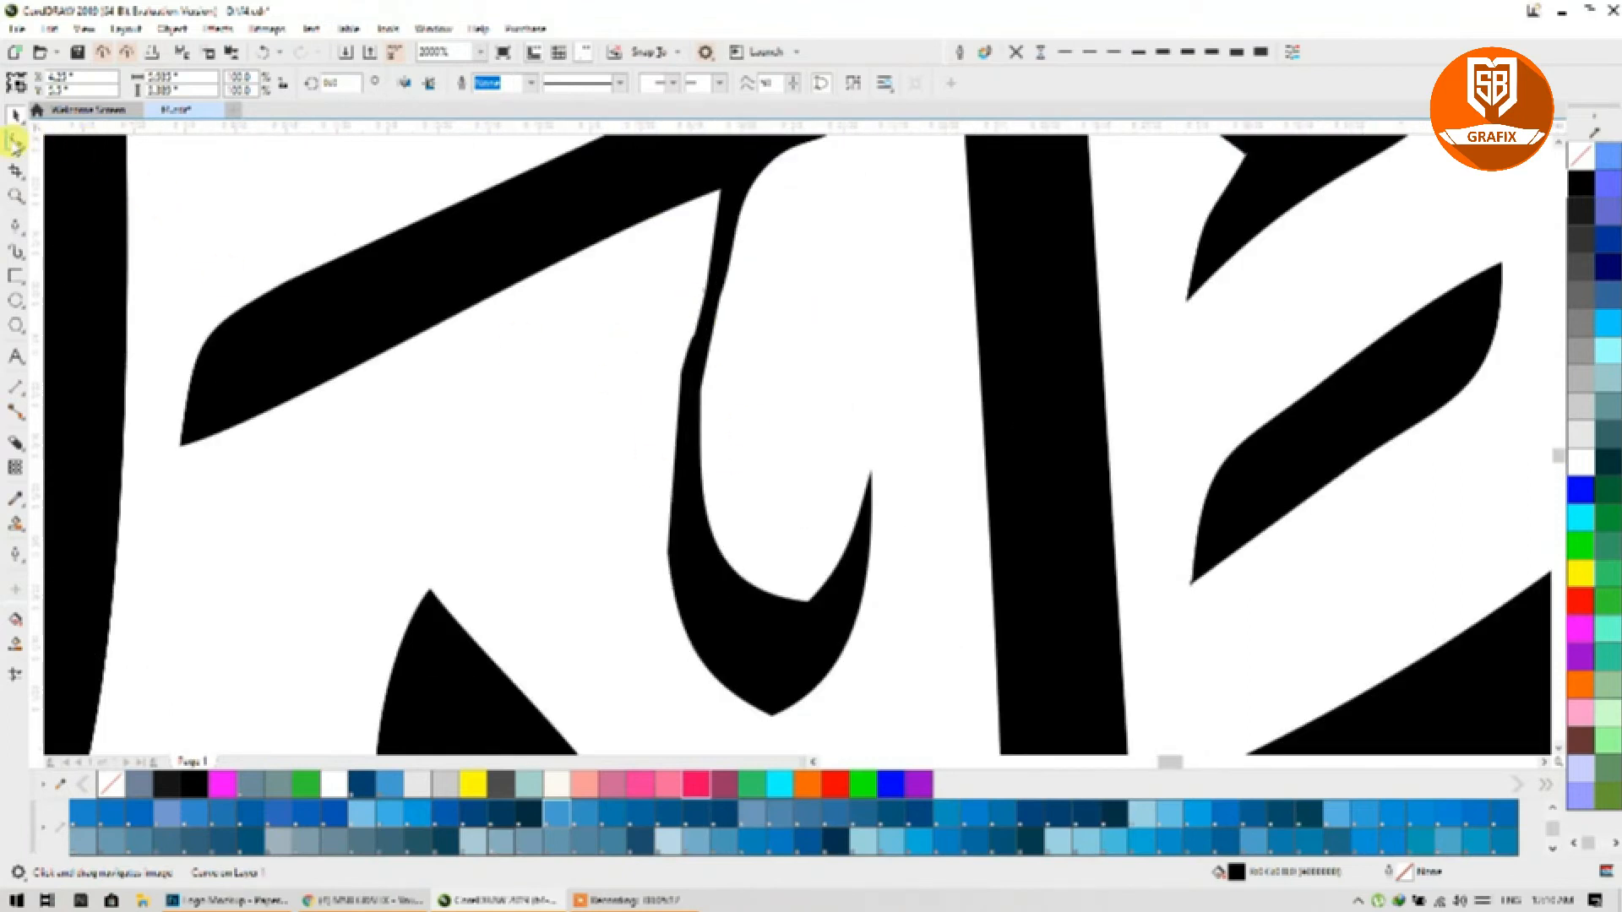
Step: Smooth the hook's stem by adding a node, deleting a group of nodes and bowing its left edge
click(15, 142)
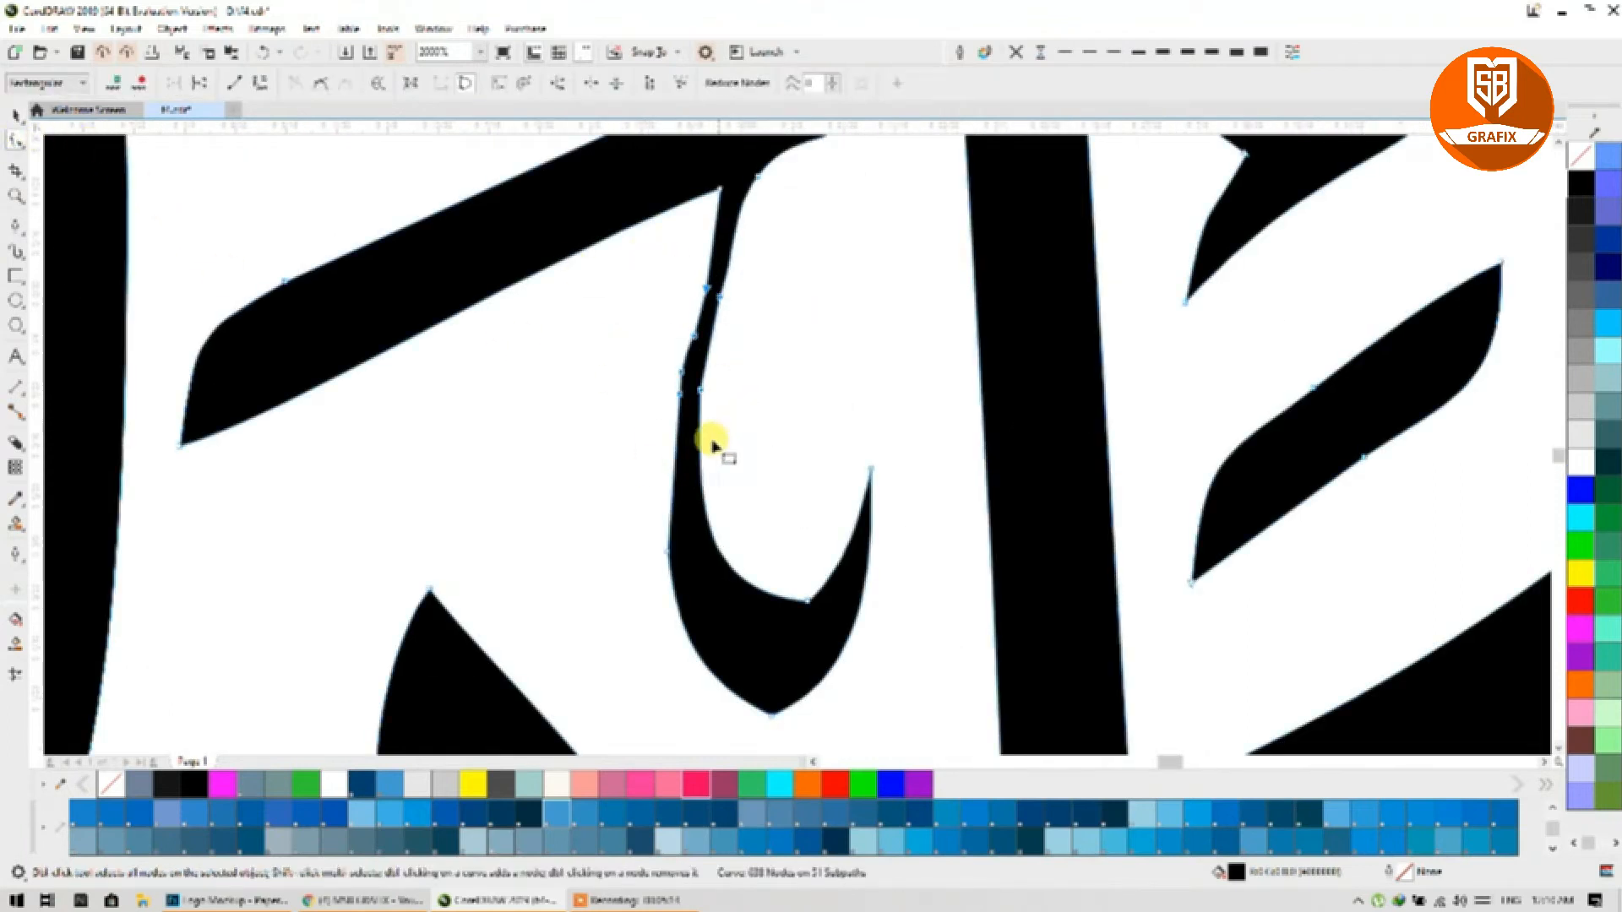
double_click(703, 498)
drag(744, 250, 635, 438)
key(Delete)
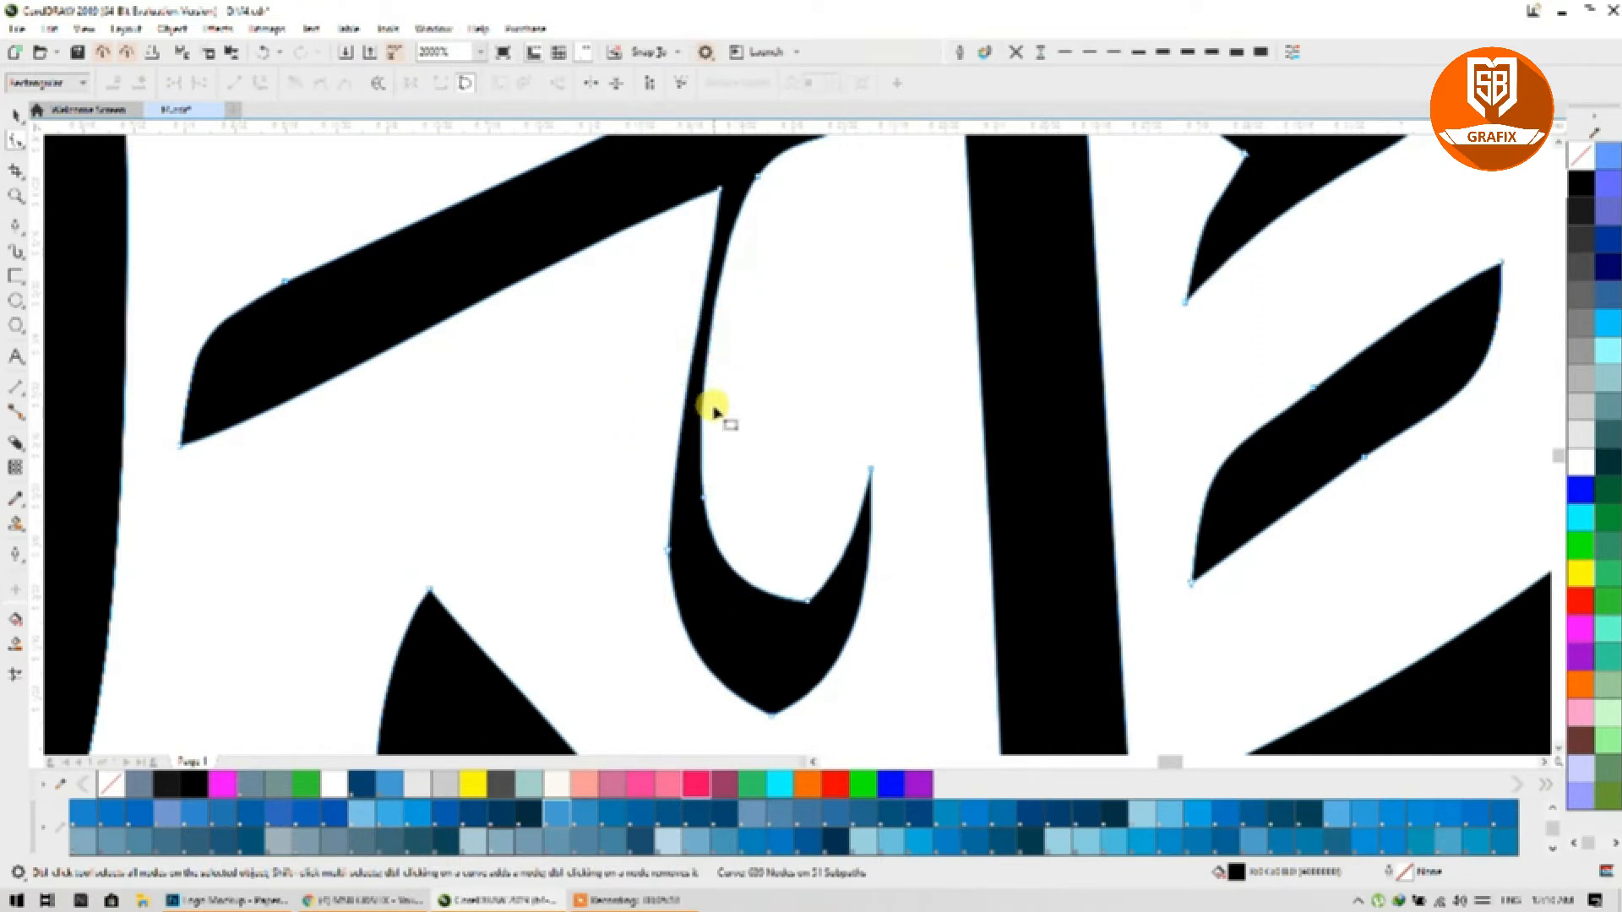
click(756, 178)
drag(687, 389, 676, 381)
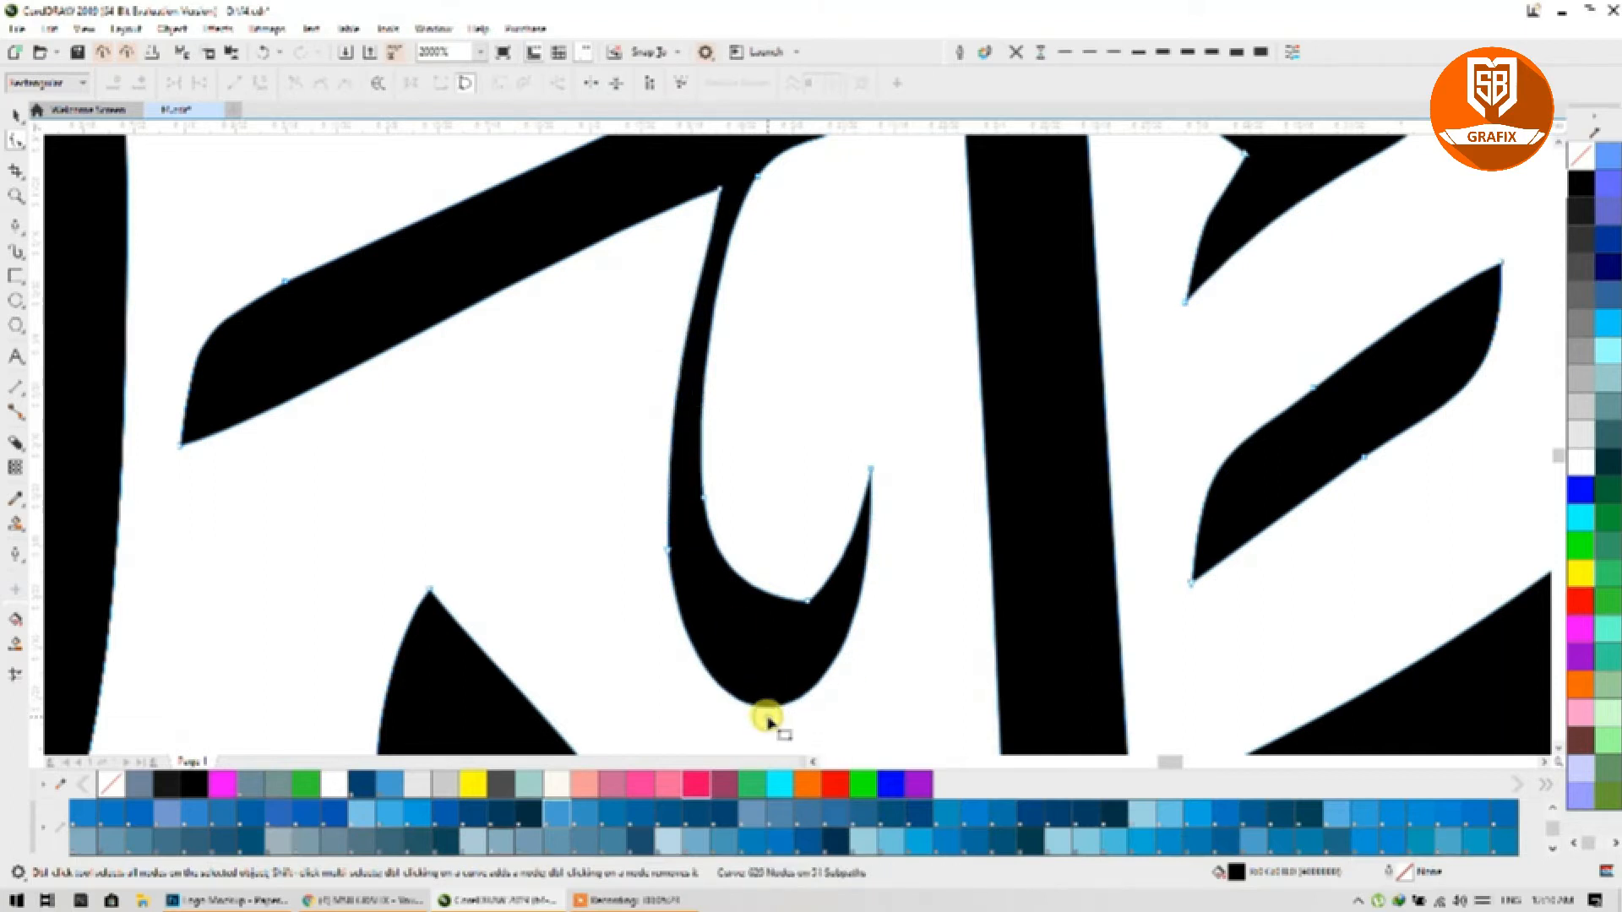
Step: Add nodes at the hook's bottom and right edge and pull the right edge outward
double_click(763, 708)
double_click(863, 581)
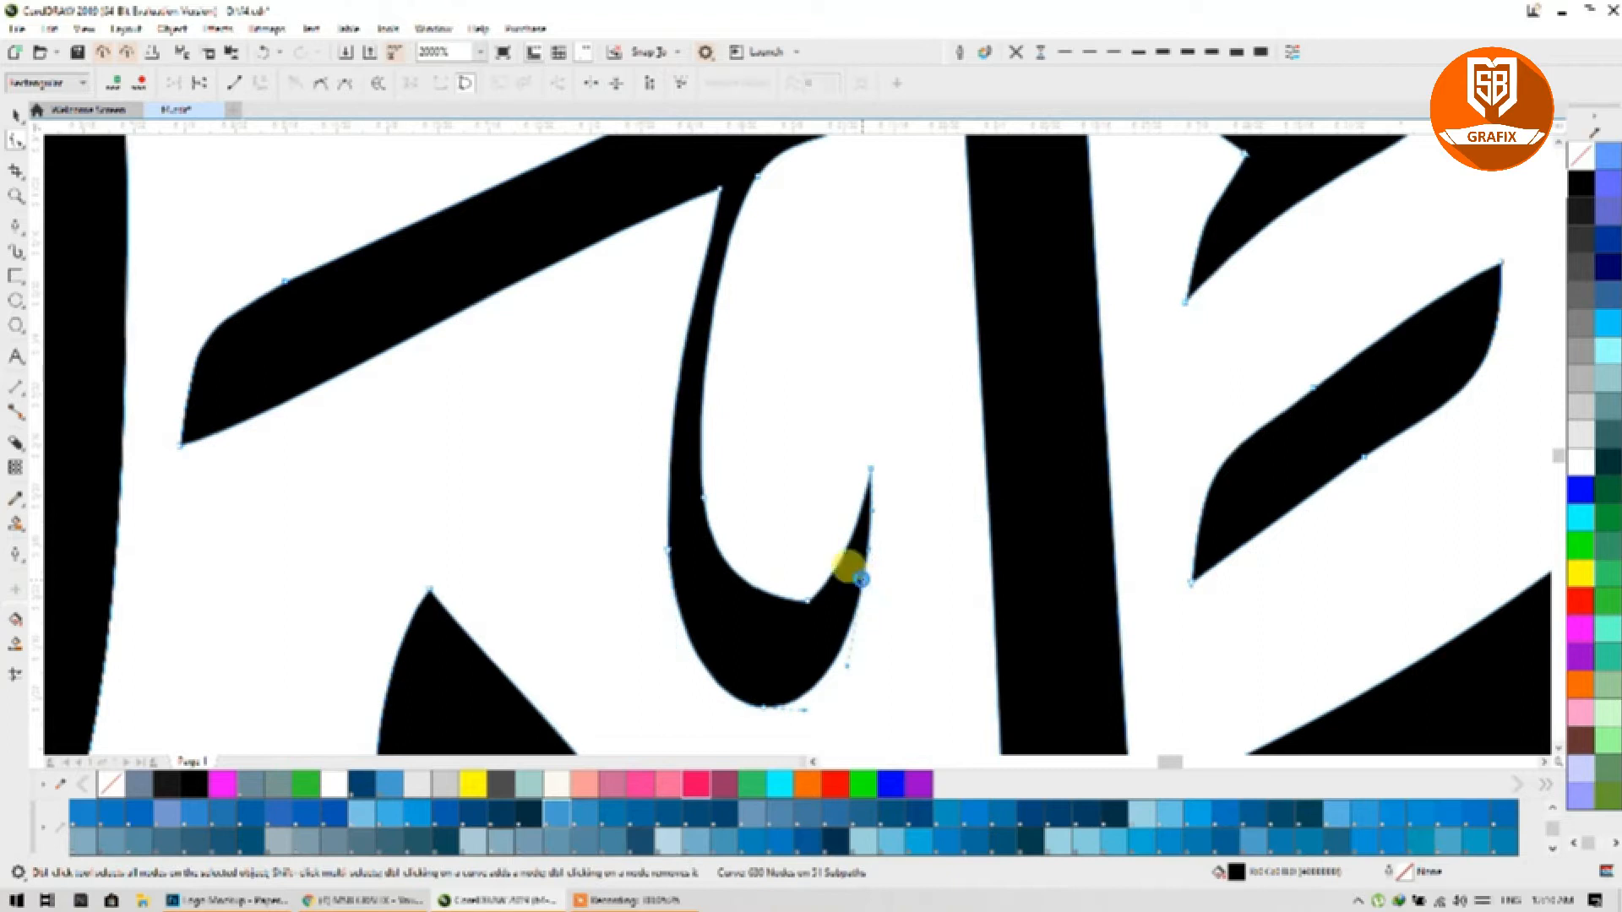
drag(863, 581, 874, 584)
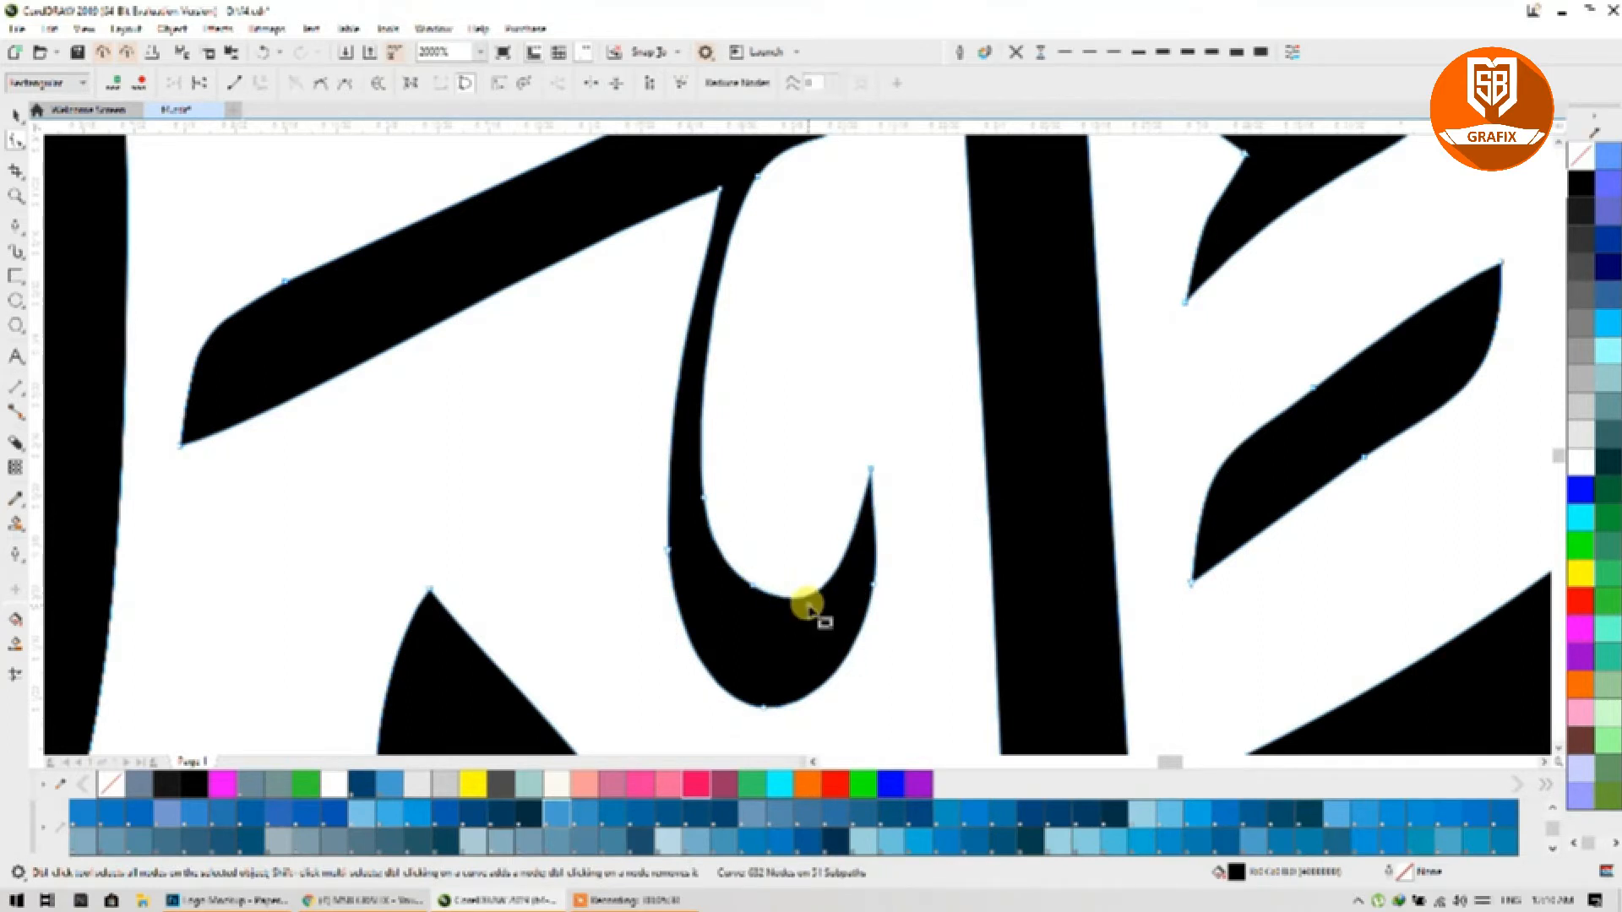
scroll(802, 558, down, 4)
scroll(813, 415, up, 6)
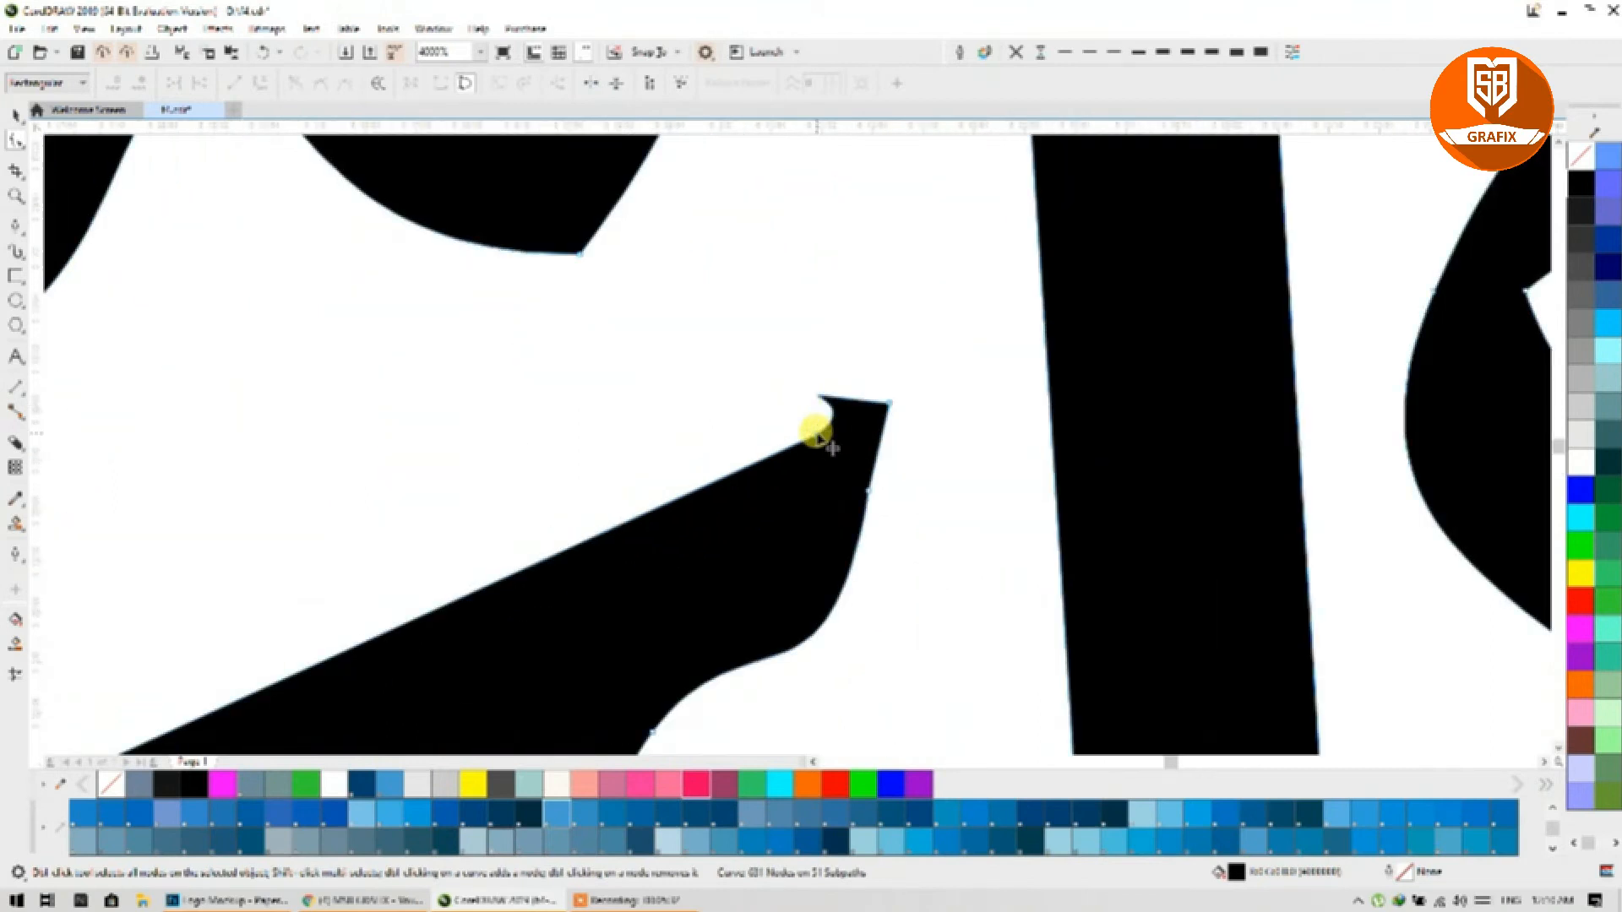
scroll(884, 409, down, 4)
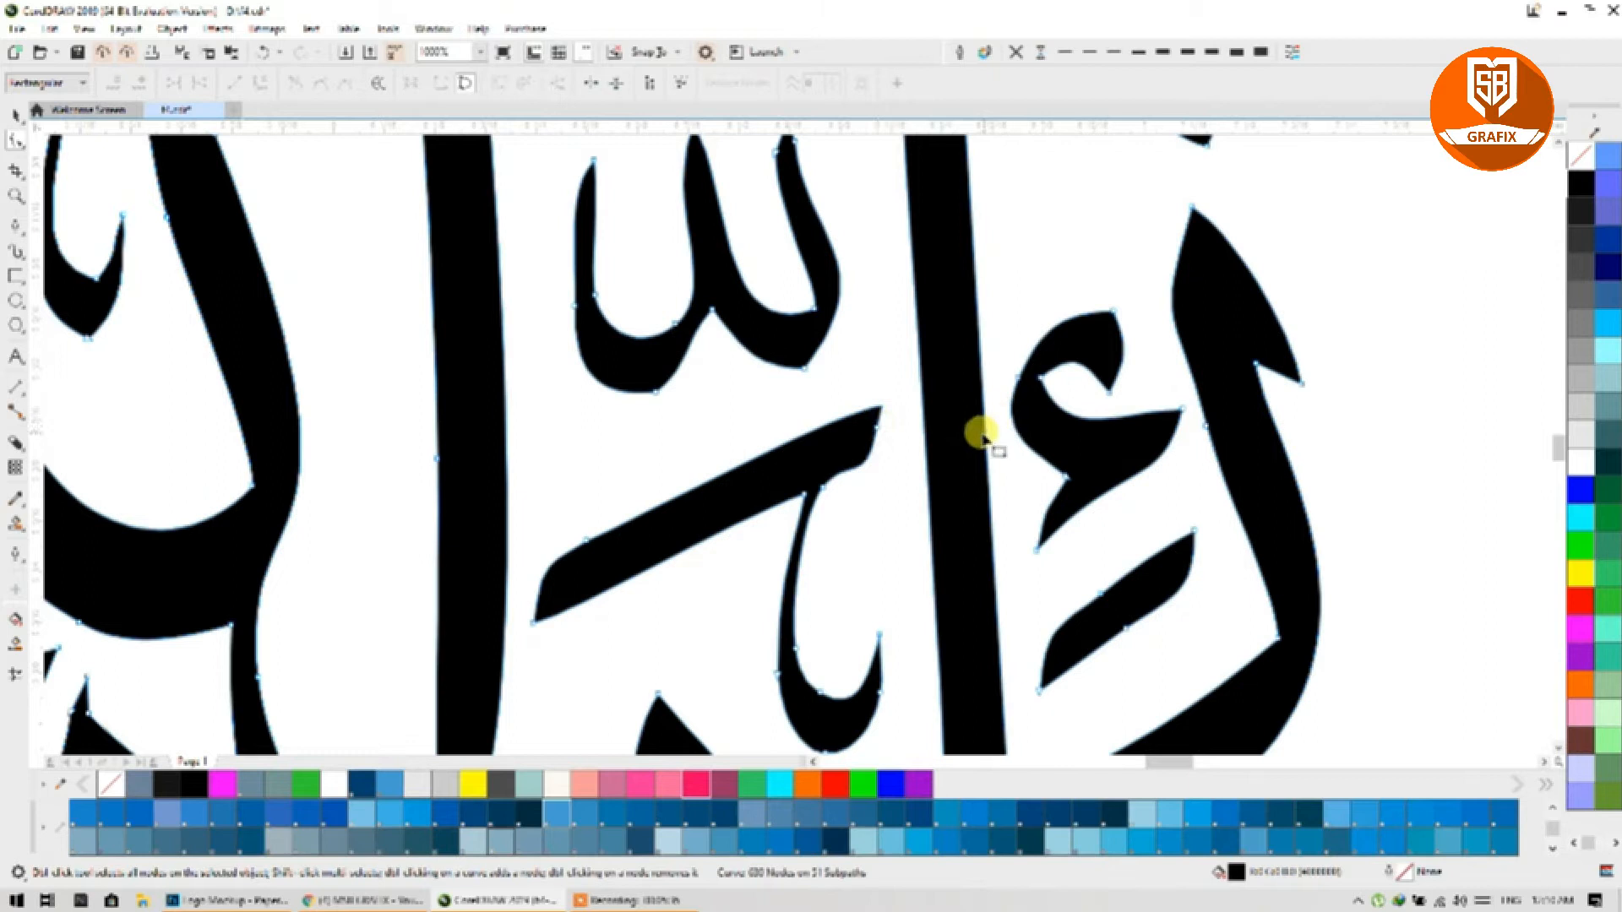
scroll(977, 438, down, 2)
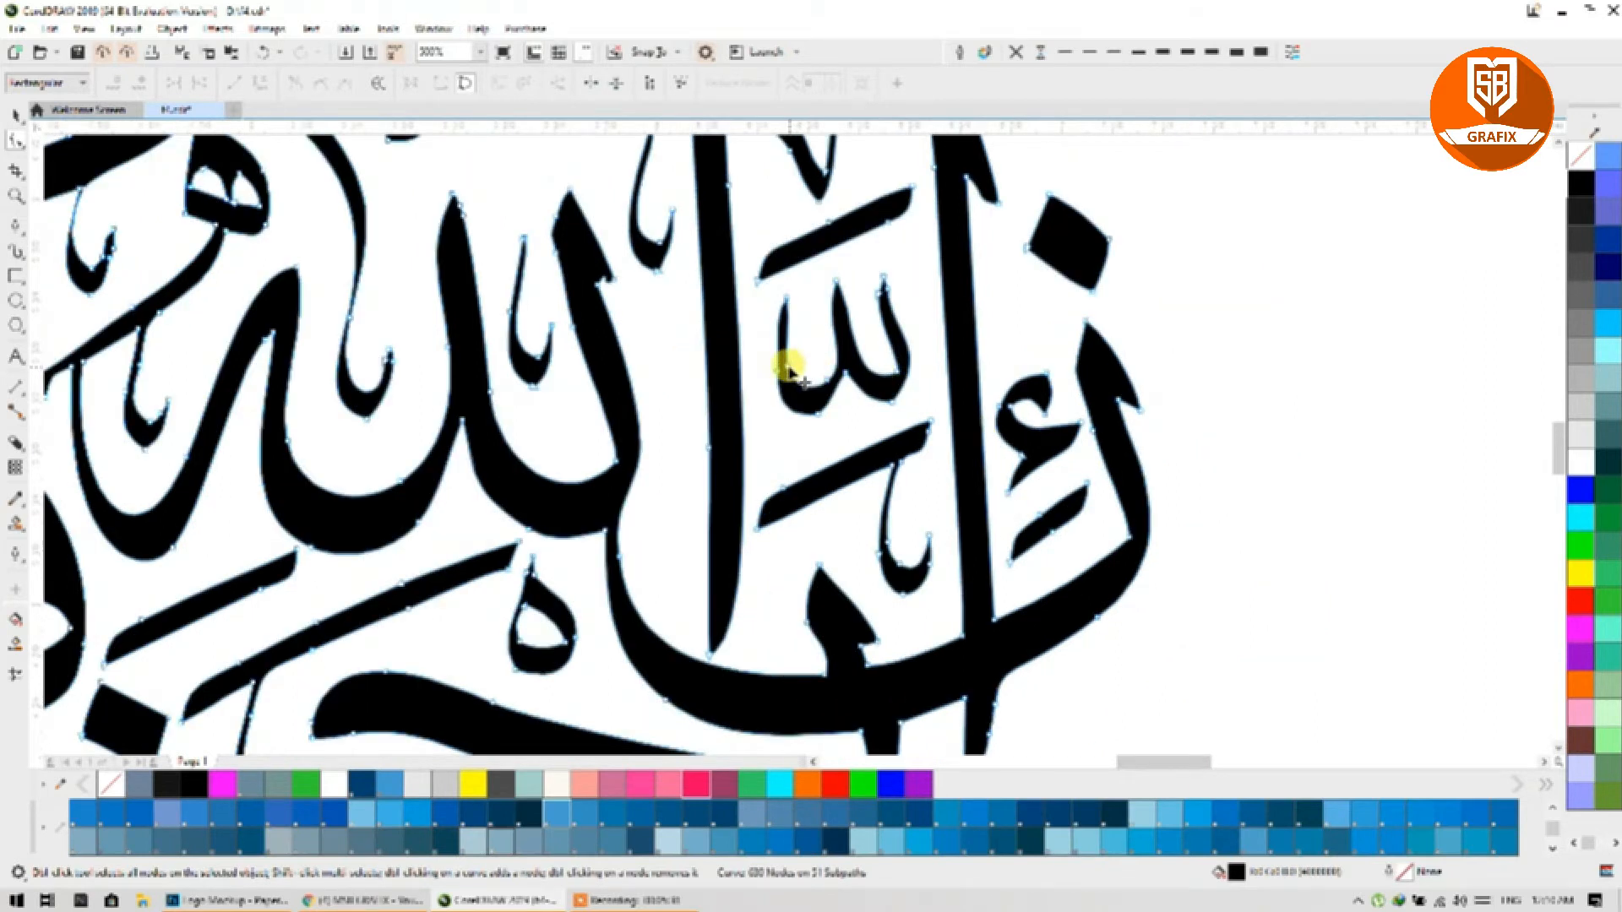
Step: Select the whole welded calligraphy curve and fill it with the red palette swatch
click(14, 120)
click(1162, 356)
scroll(1162, 356, down, 2)
drag(988, 407, 940, 478)
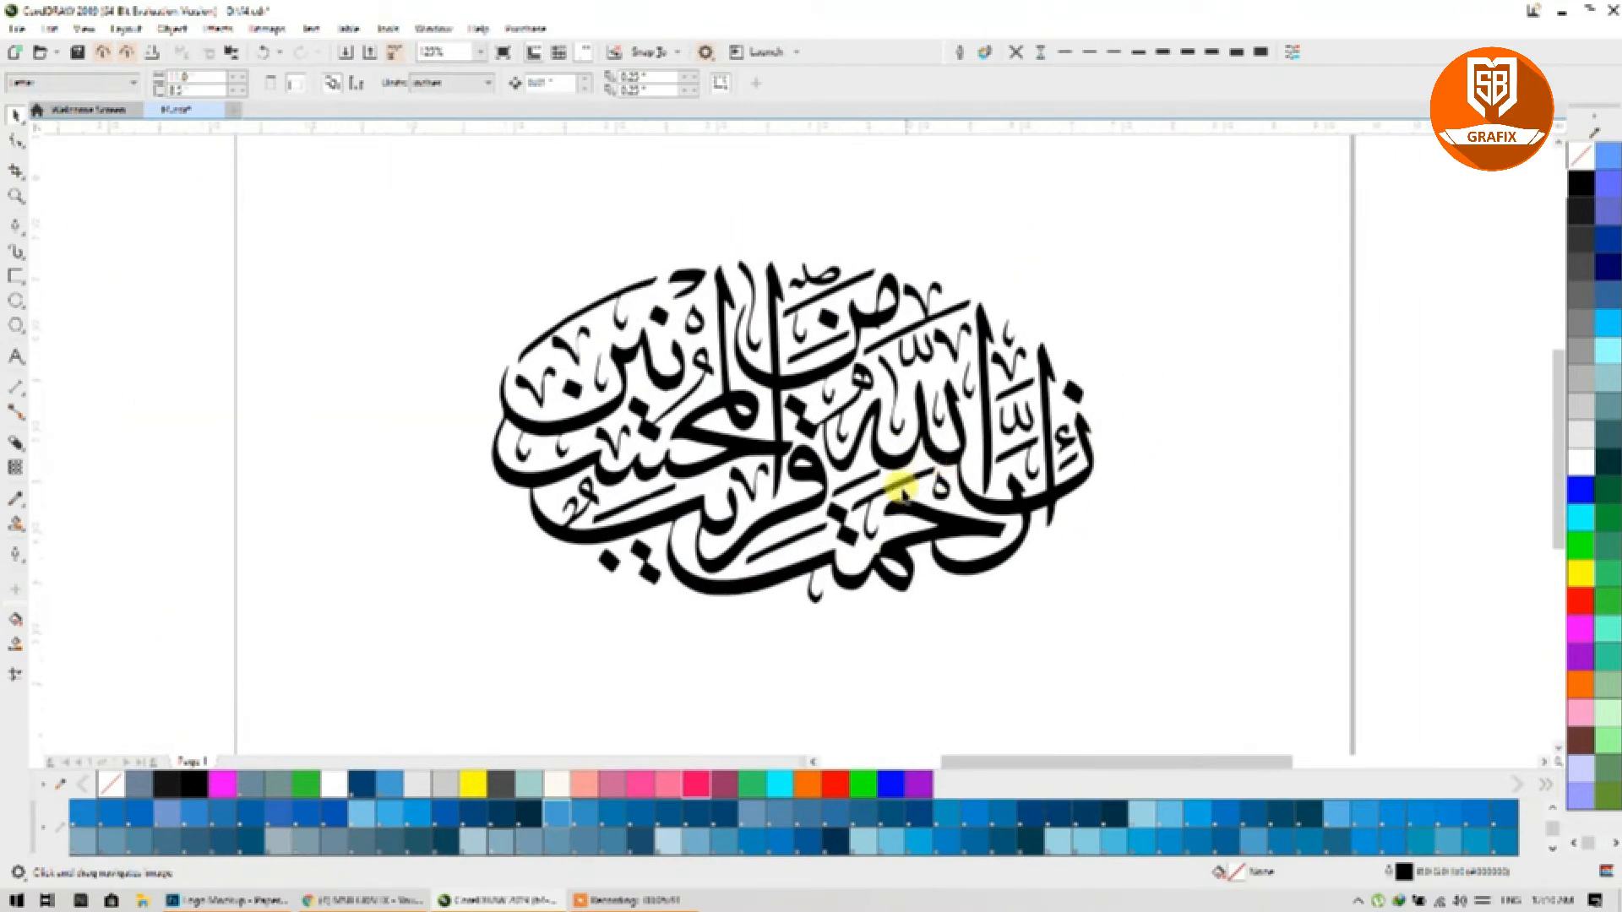
click(889, 547)
click(1592, 606)
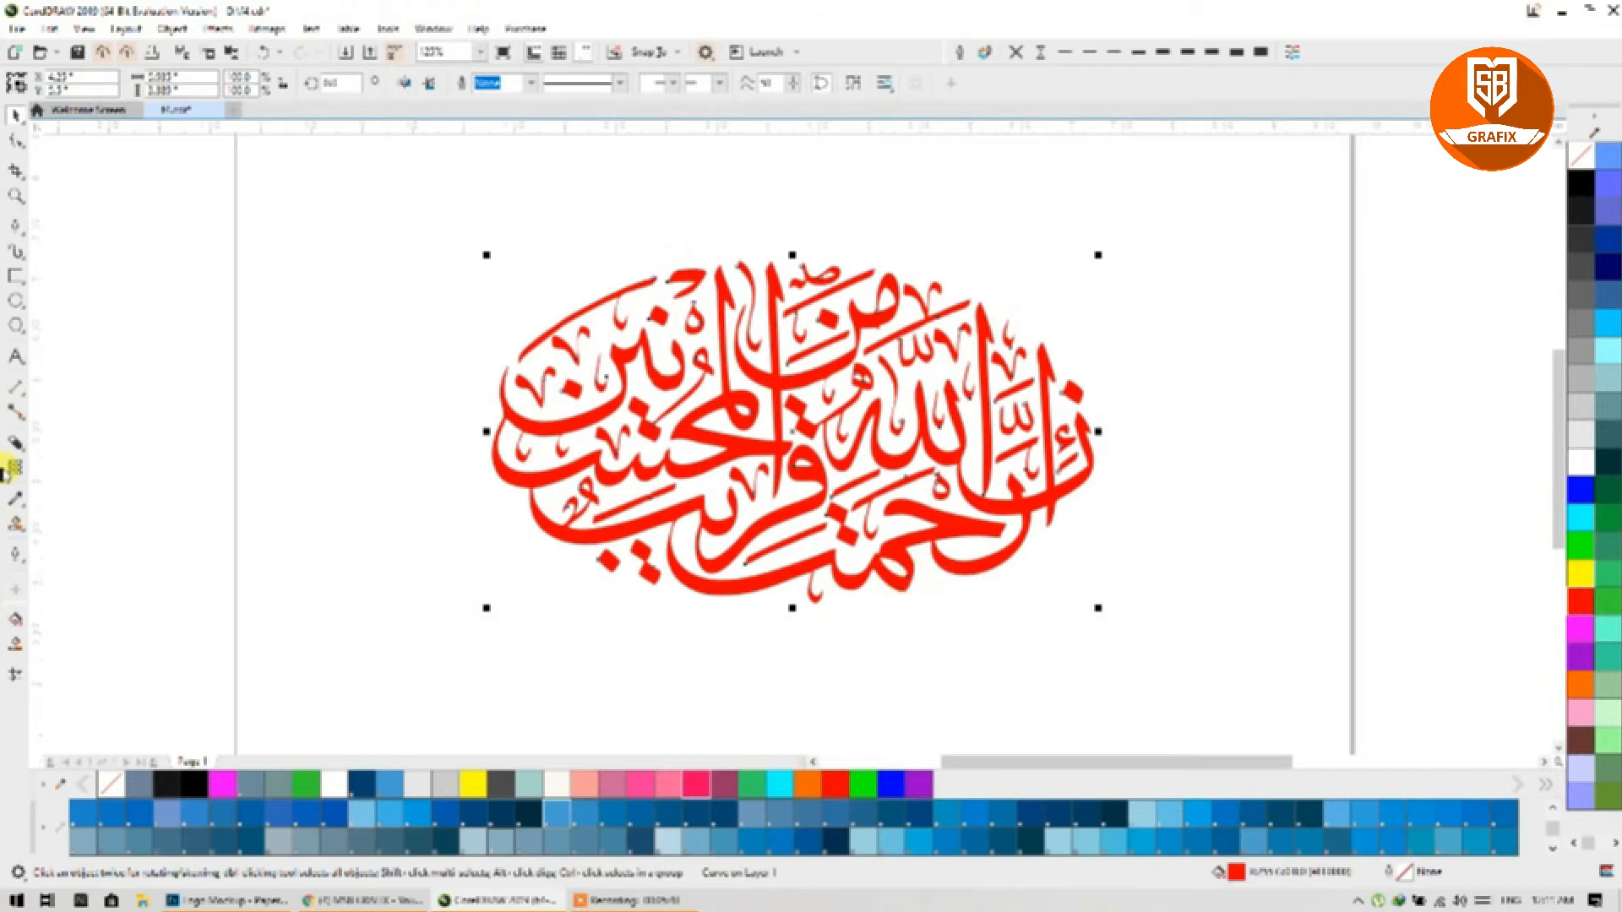
click(19, 619)
Step: Give the calligraphy a linear fountain fill
click(68, 84)
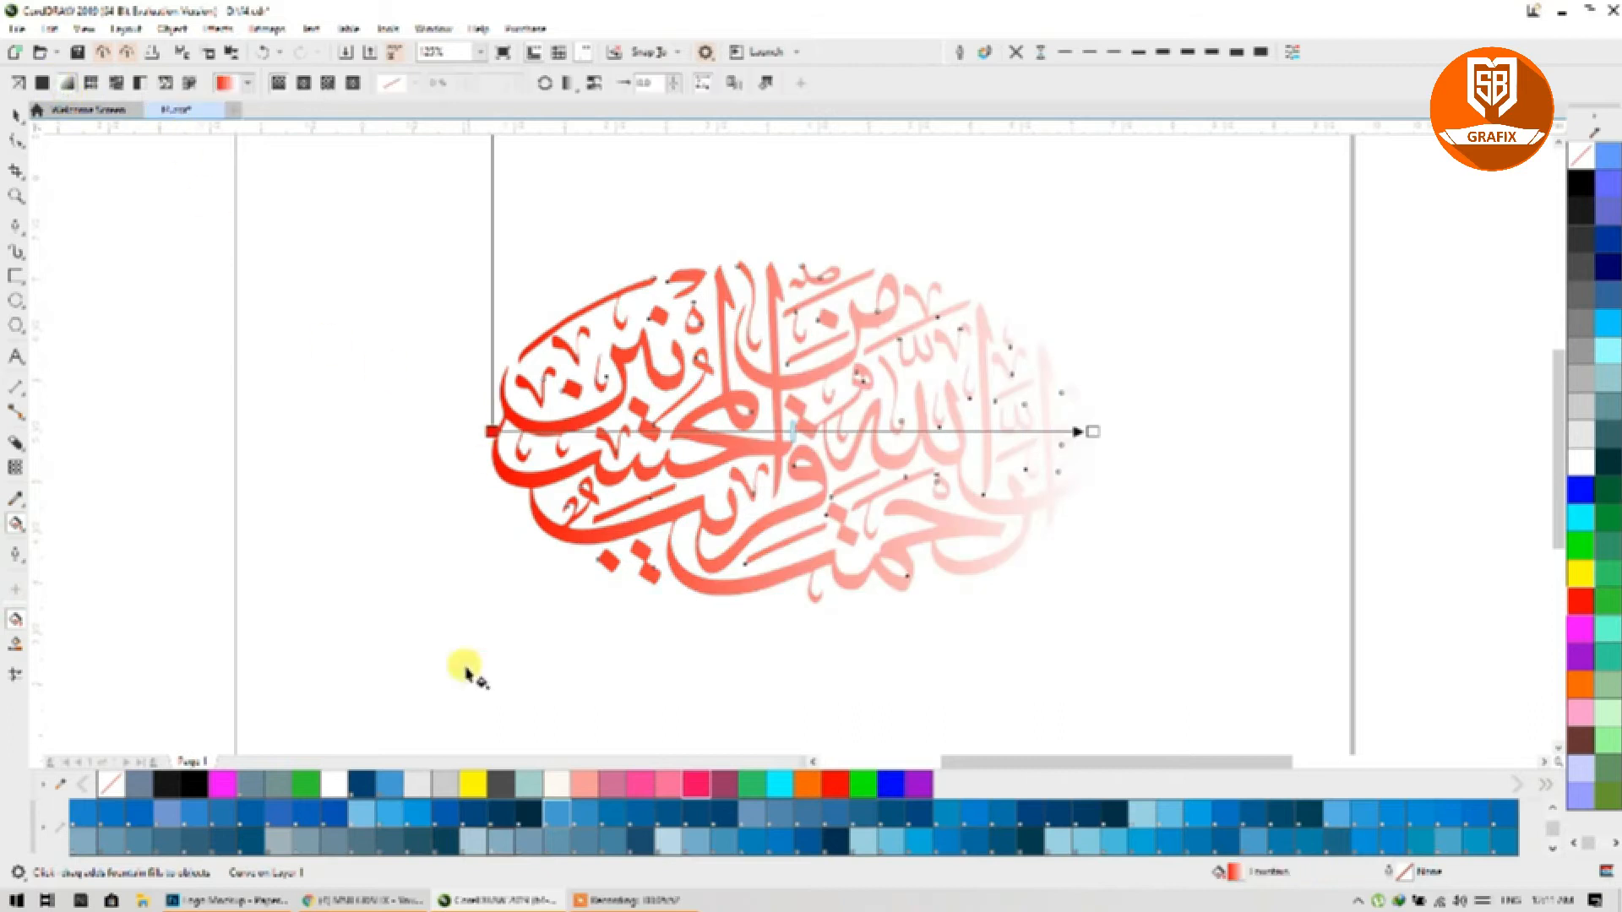
click(630, 899)
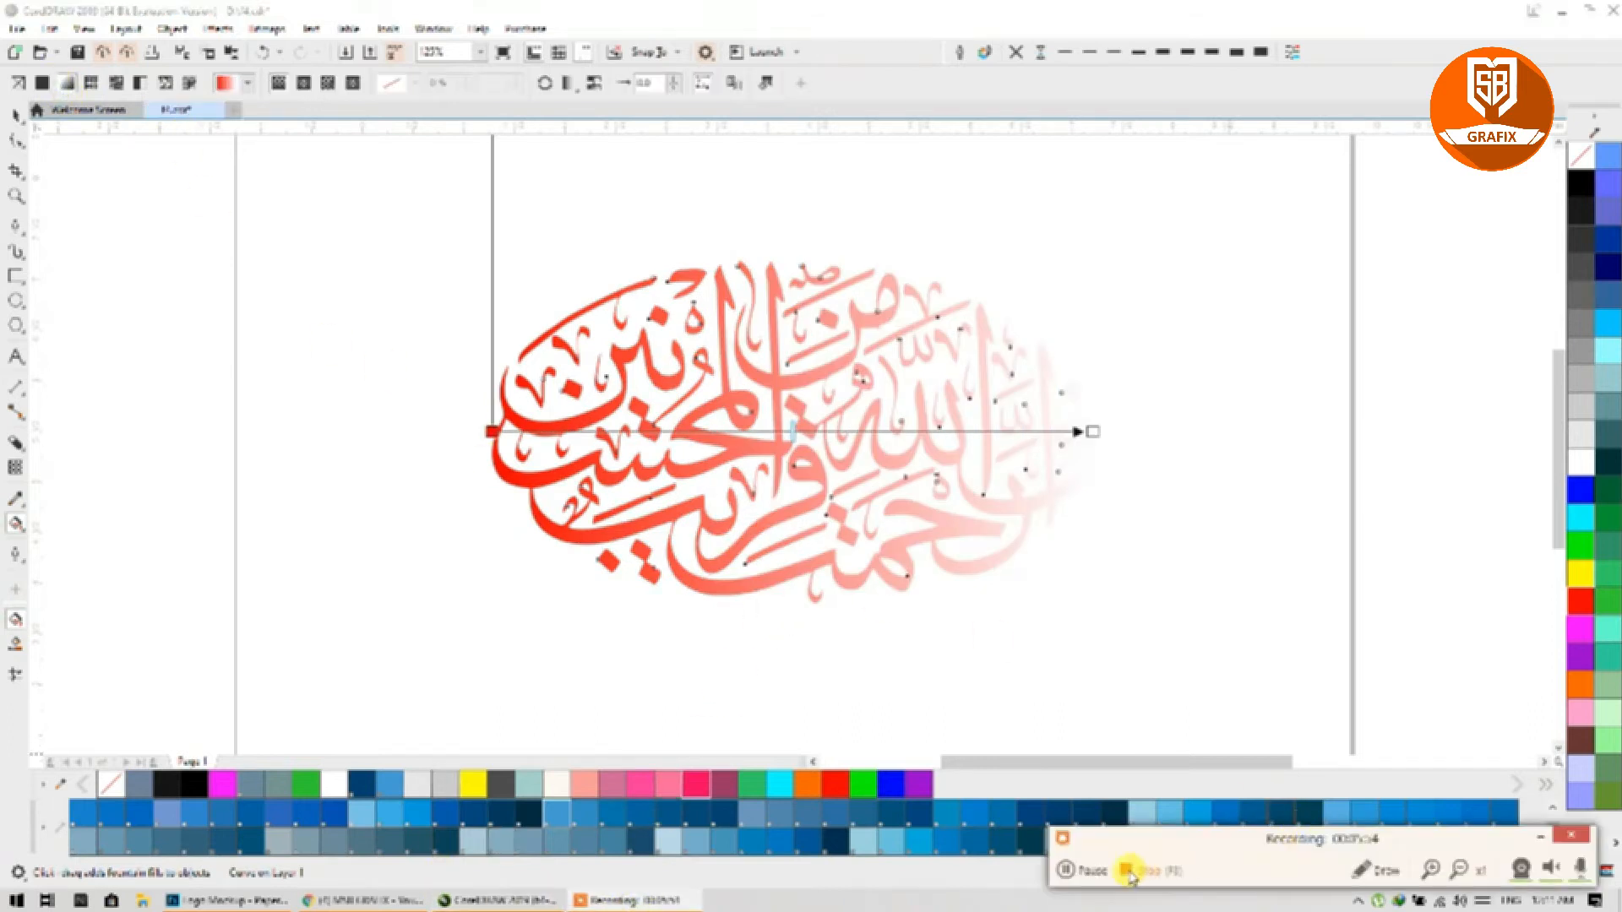
click(1072, 875)
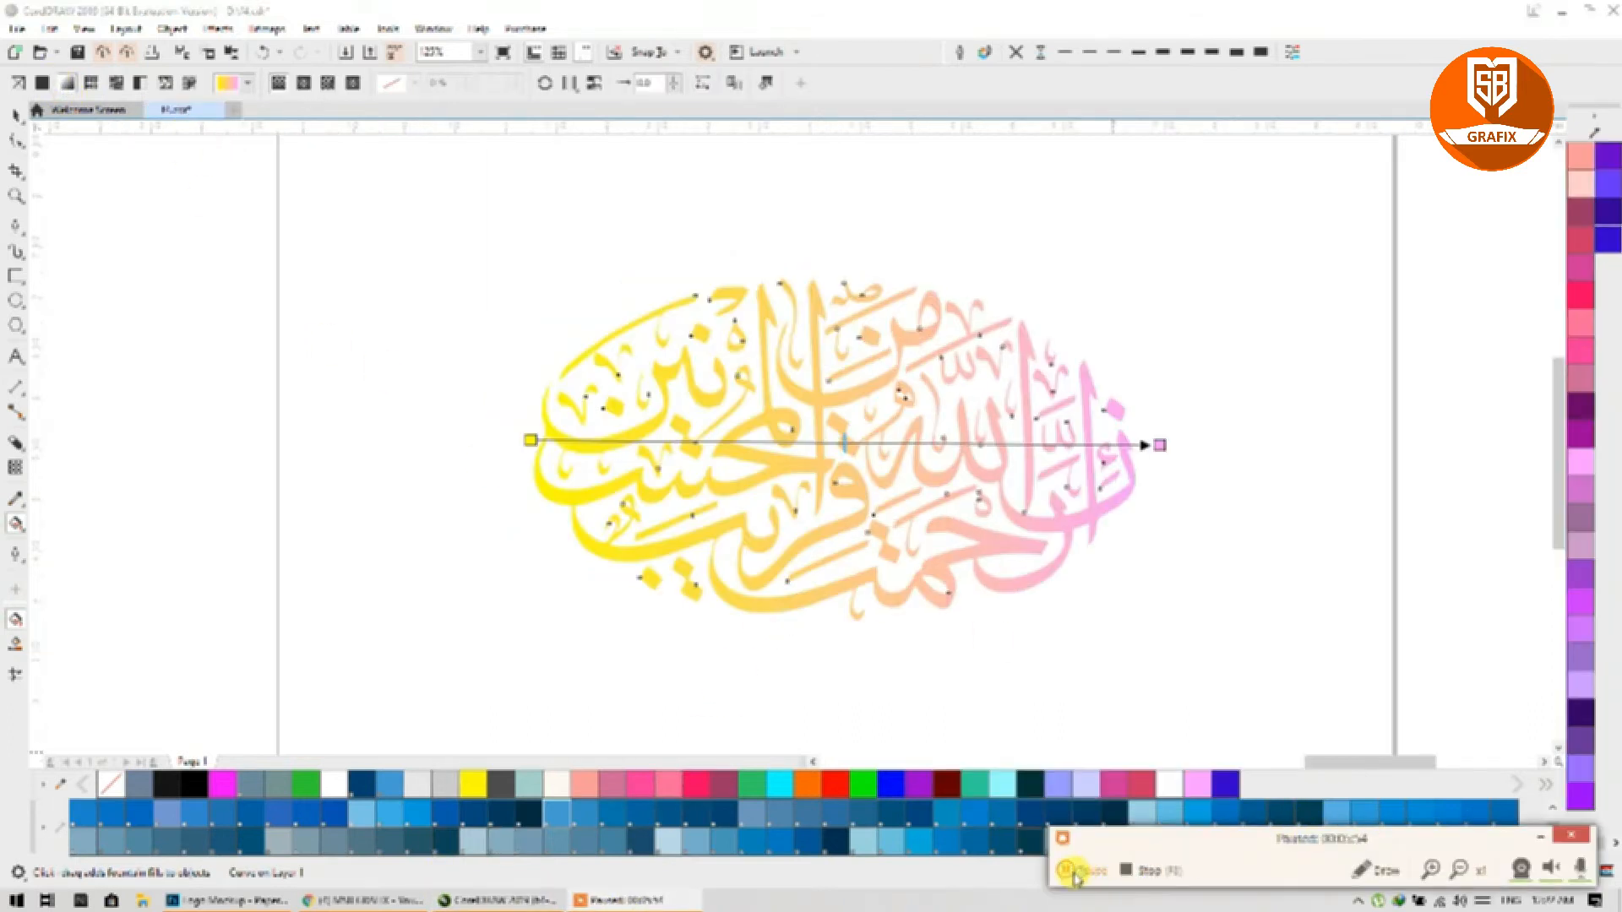
click(1542, 839)
Step: Recolour the gradient: blue-purple end, green start, plus a blue stop mid-gradient
click(1156, 444)
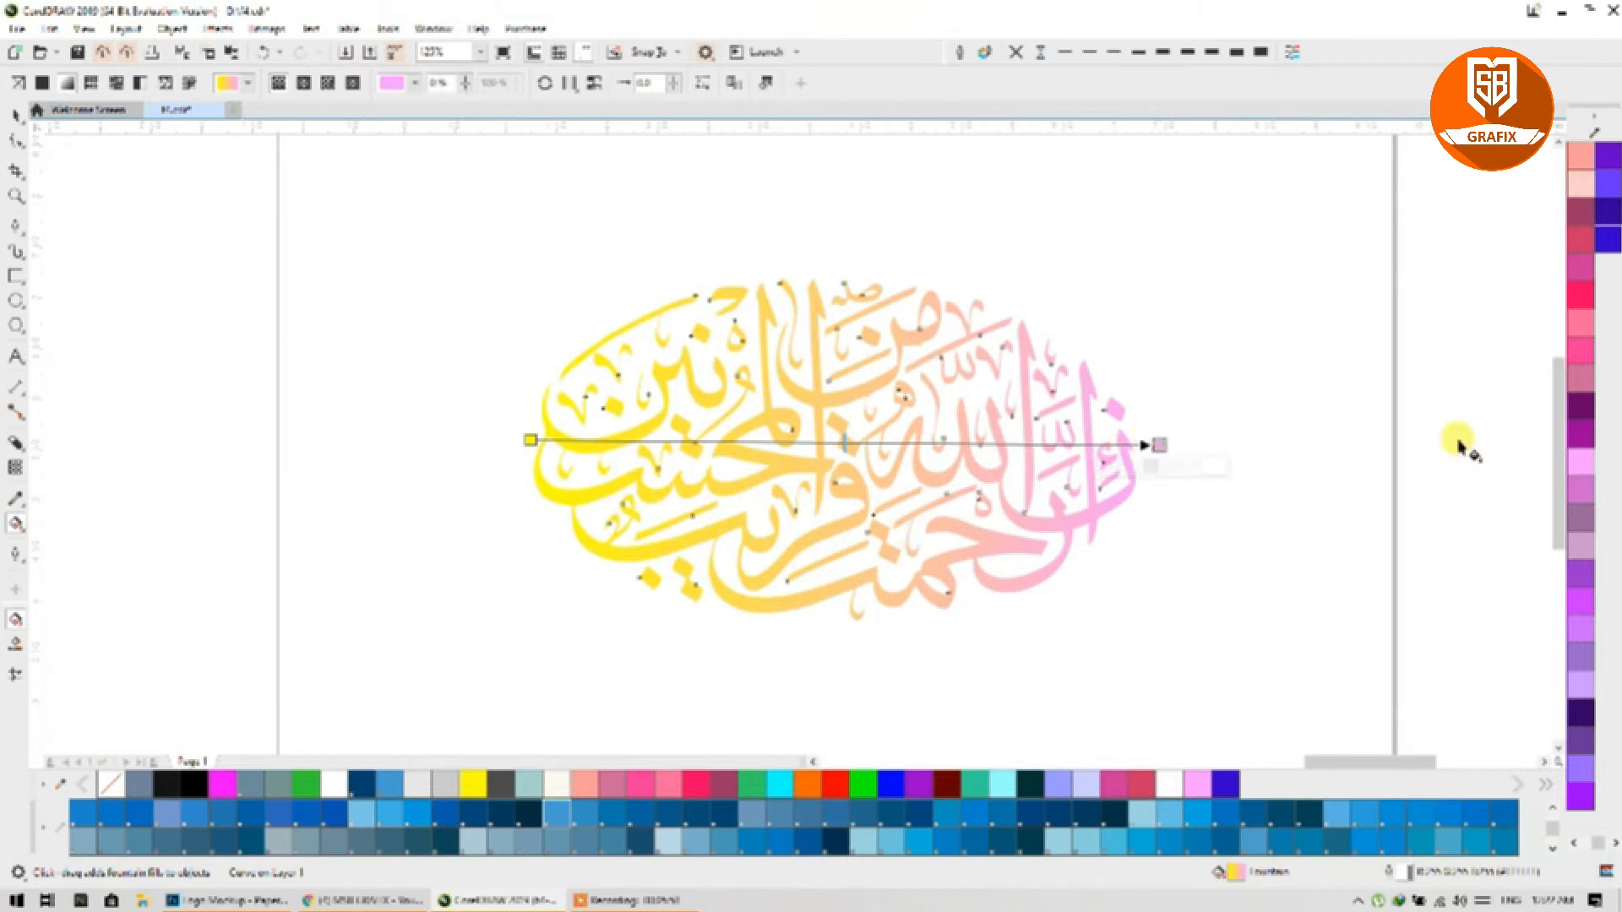
click(1609, 243)
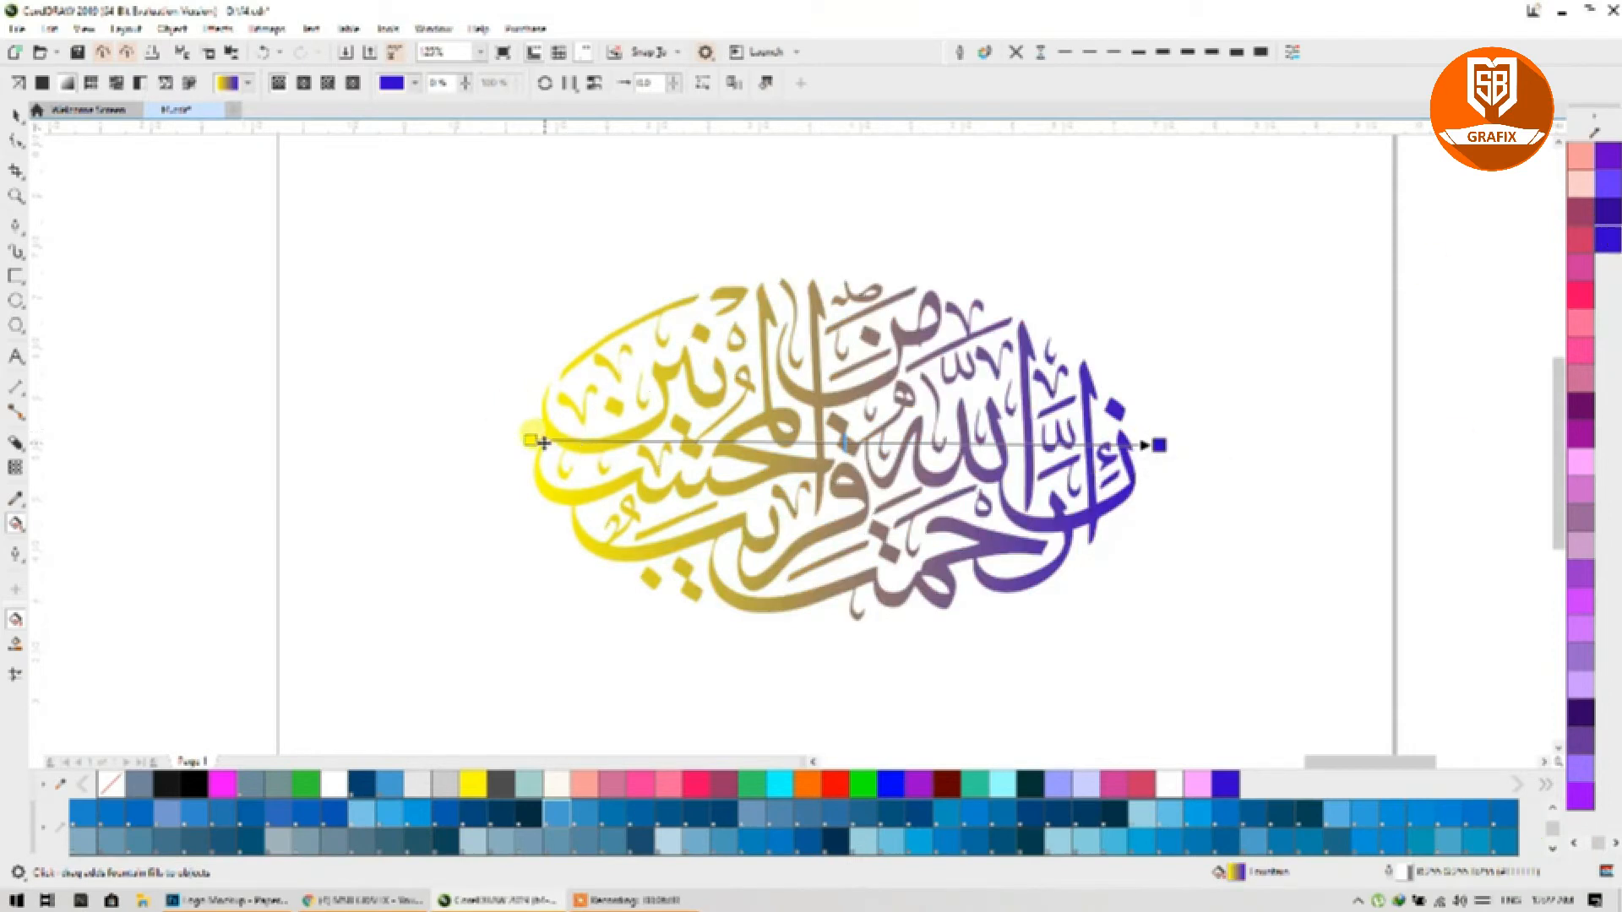
click(526, 440)
click(751, 783)
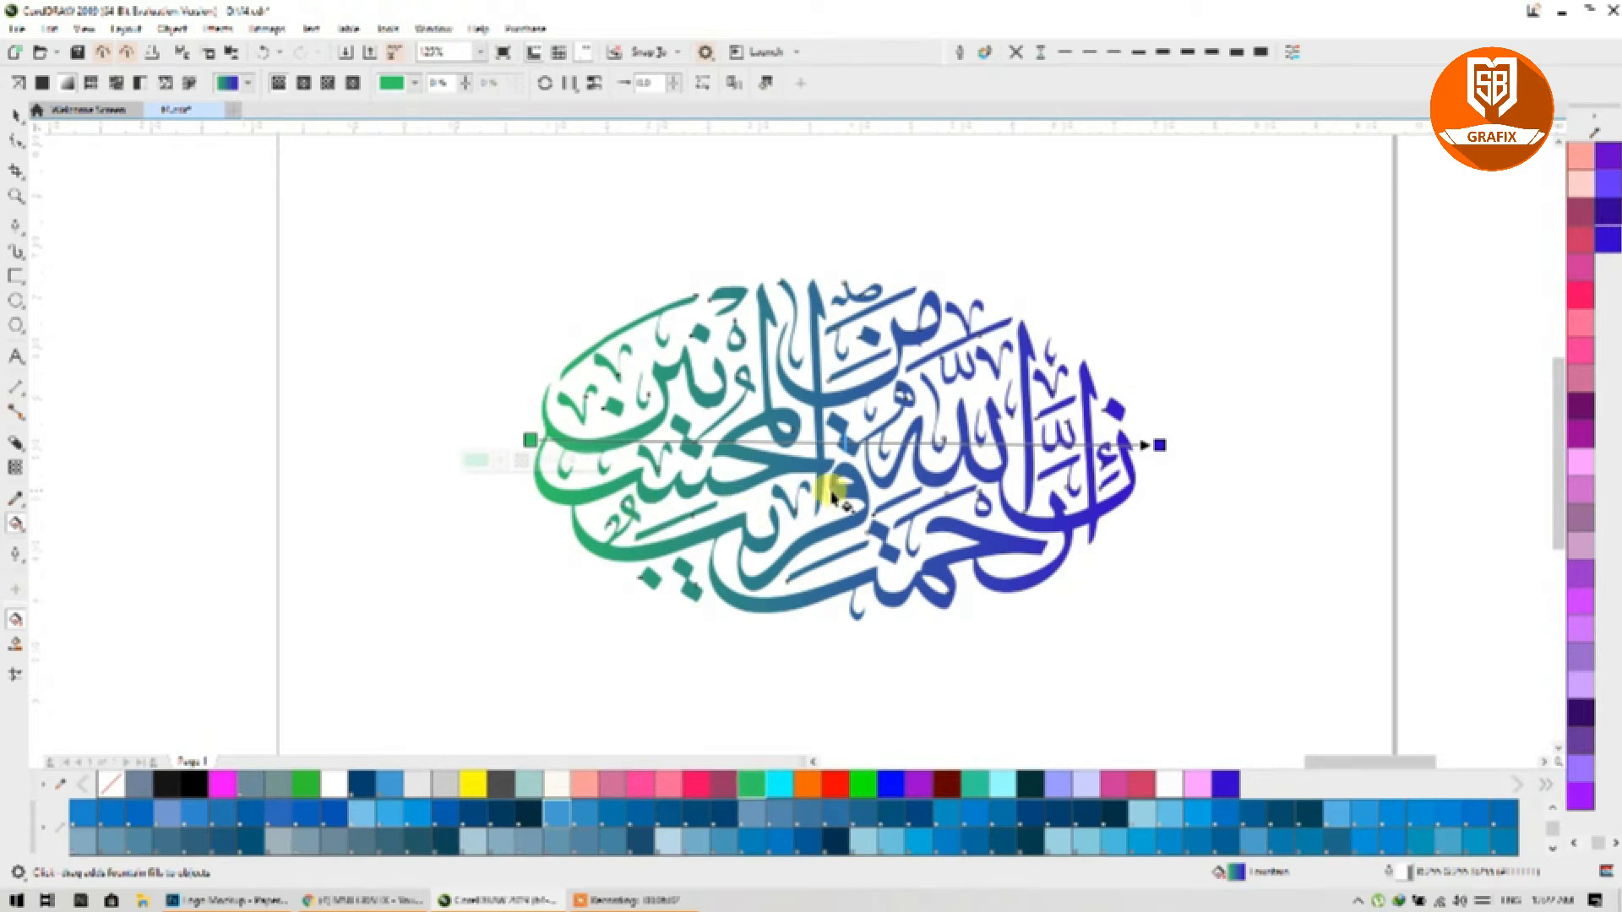
click(870, 443)
double_click(870, 441)
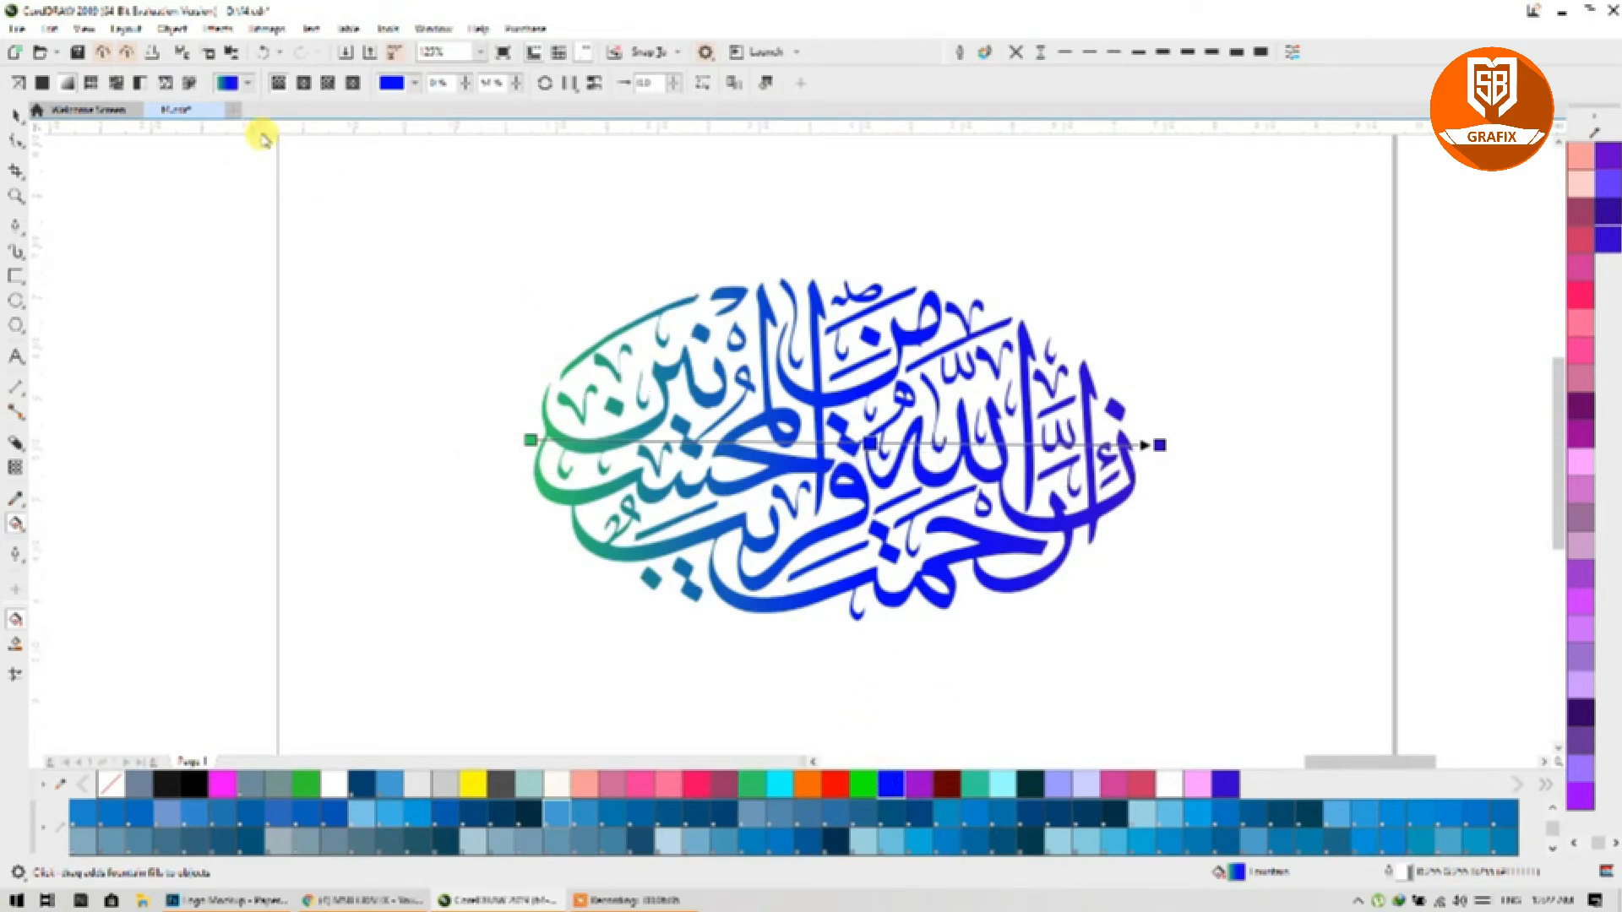
Step: Replace the blend with the orange preset gradient from the fill picker
click(521, 439)
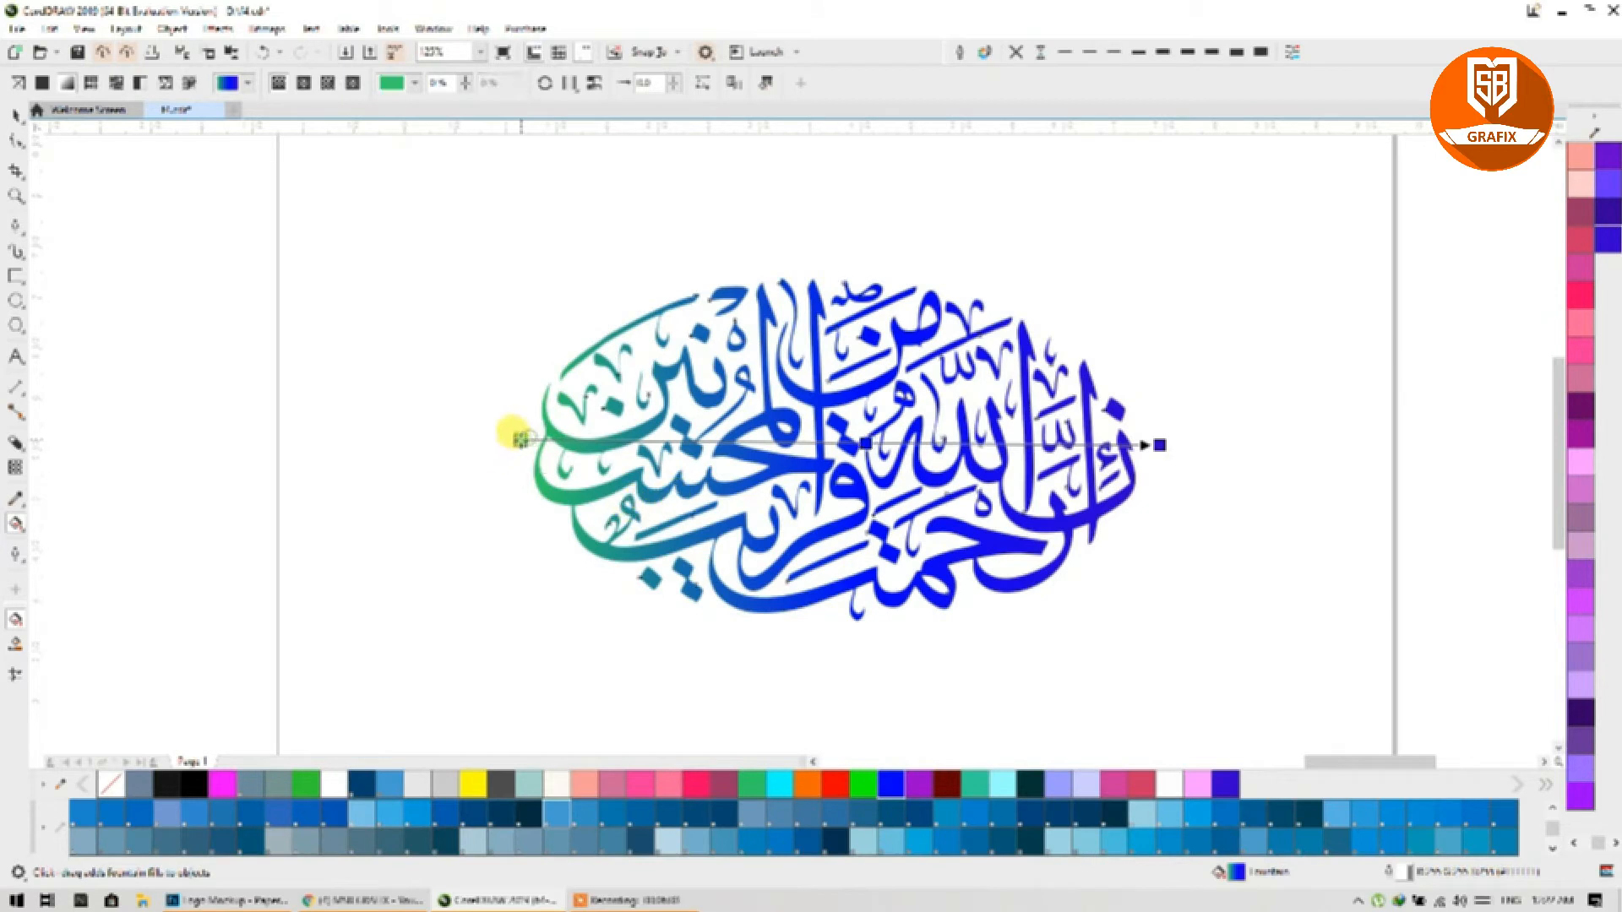
click(239, 85)
click(335, 204)
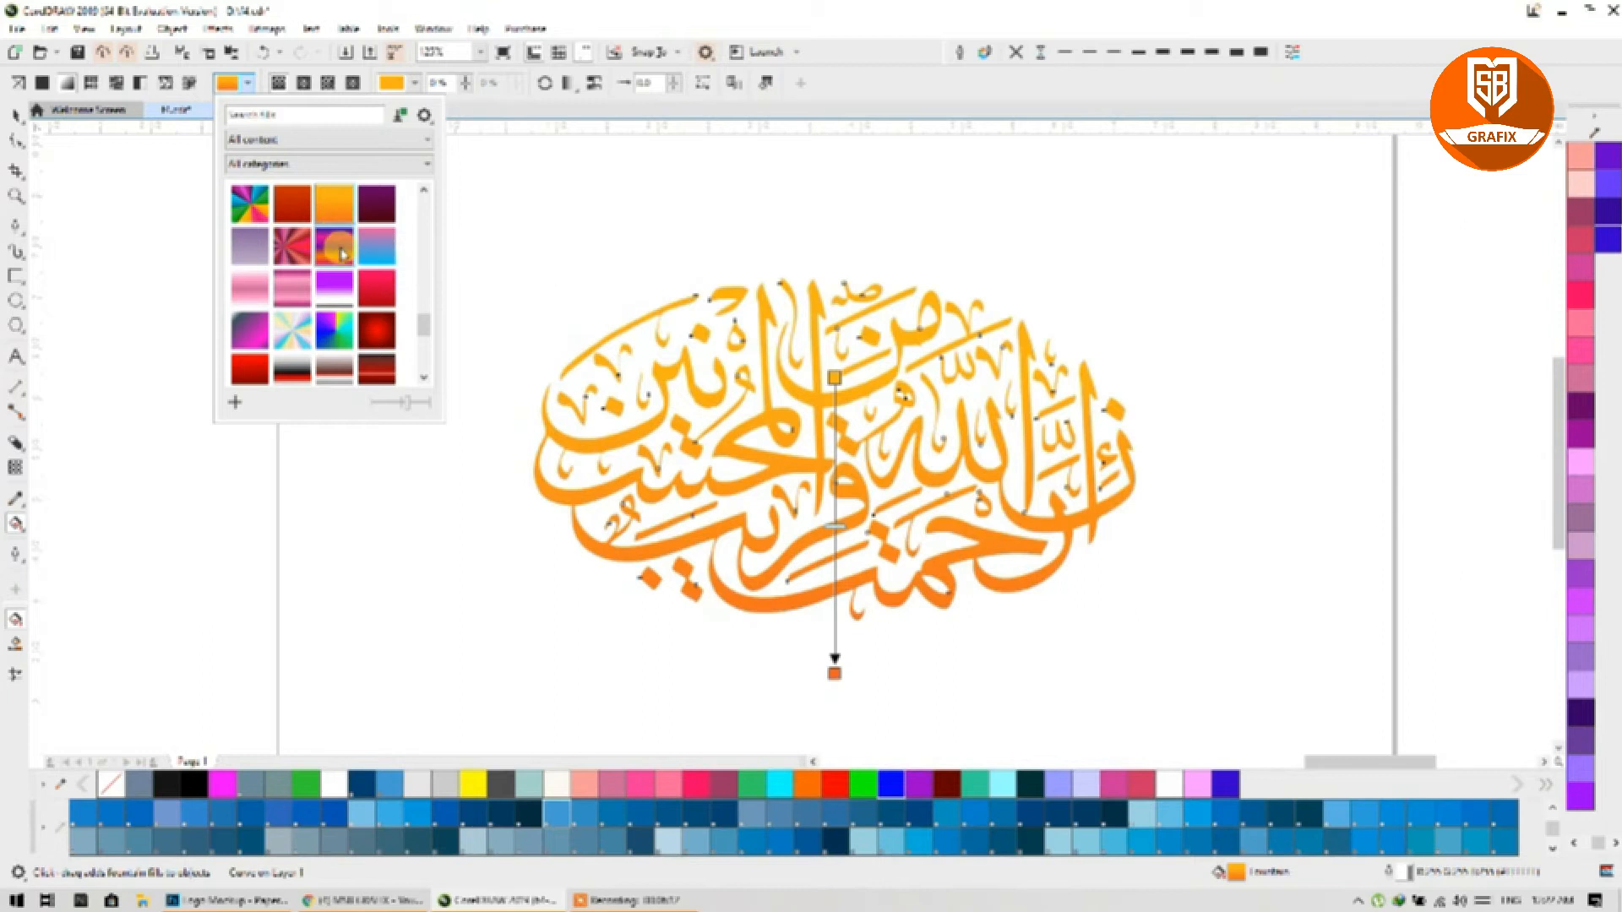
Step: Preview presets: purple-orange, dark-red radial, rainbow conical, orange-yellow and black-yellow diagonal
click(342, 253)
click(364, 338)
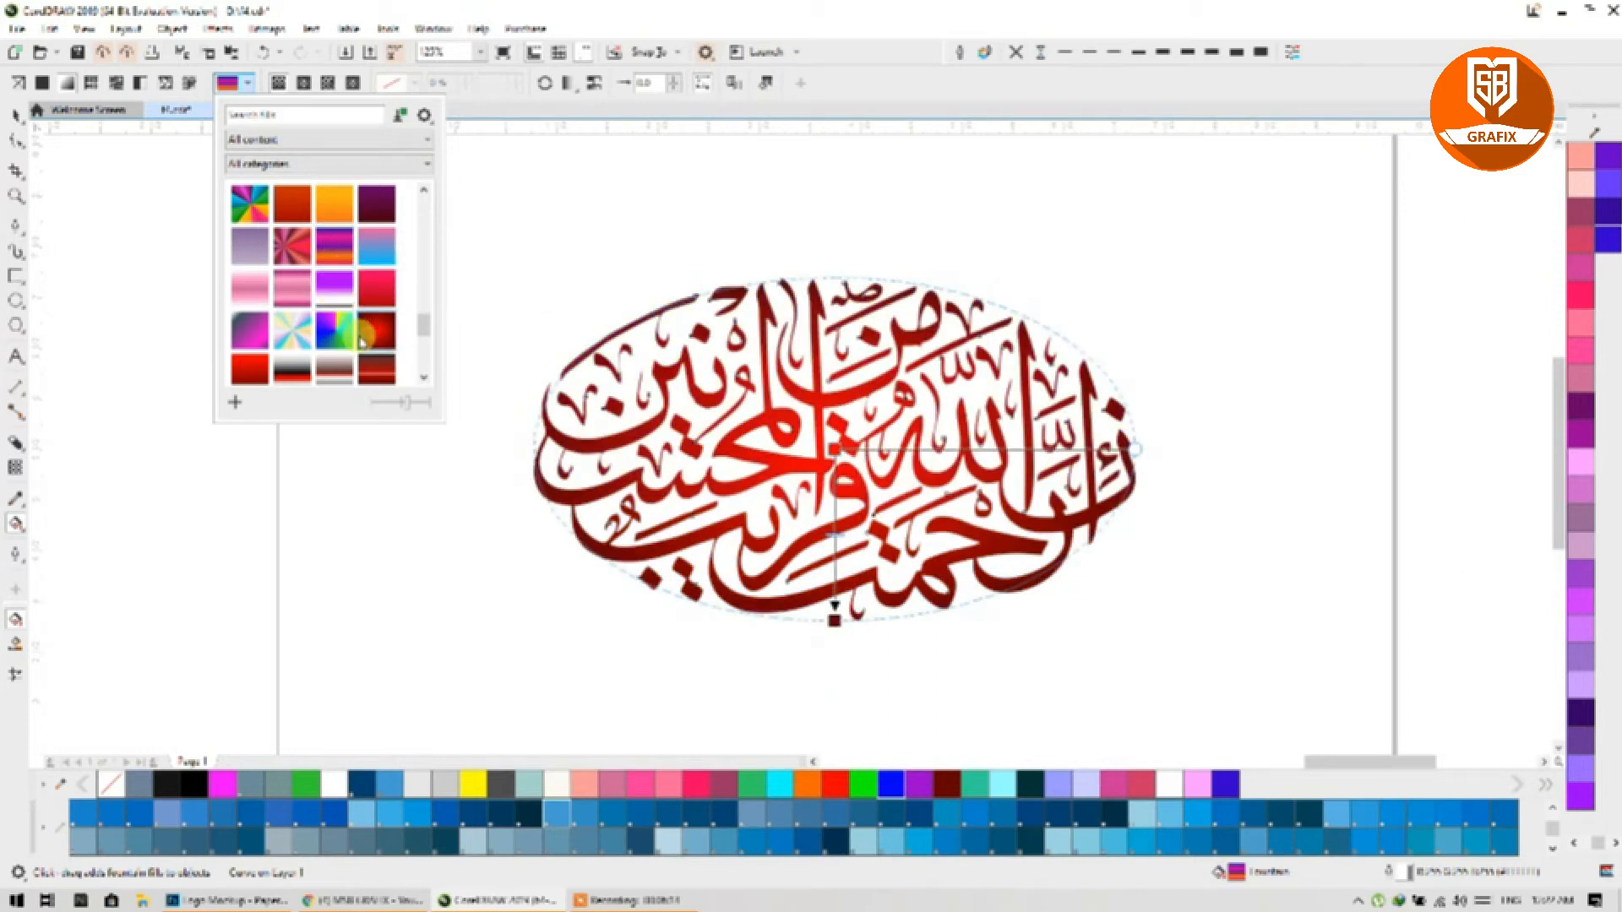
click(293, 331)
click(376, 329)
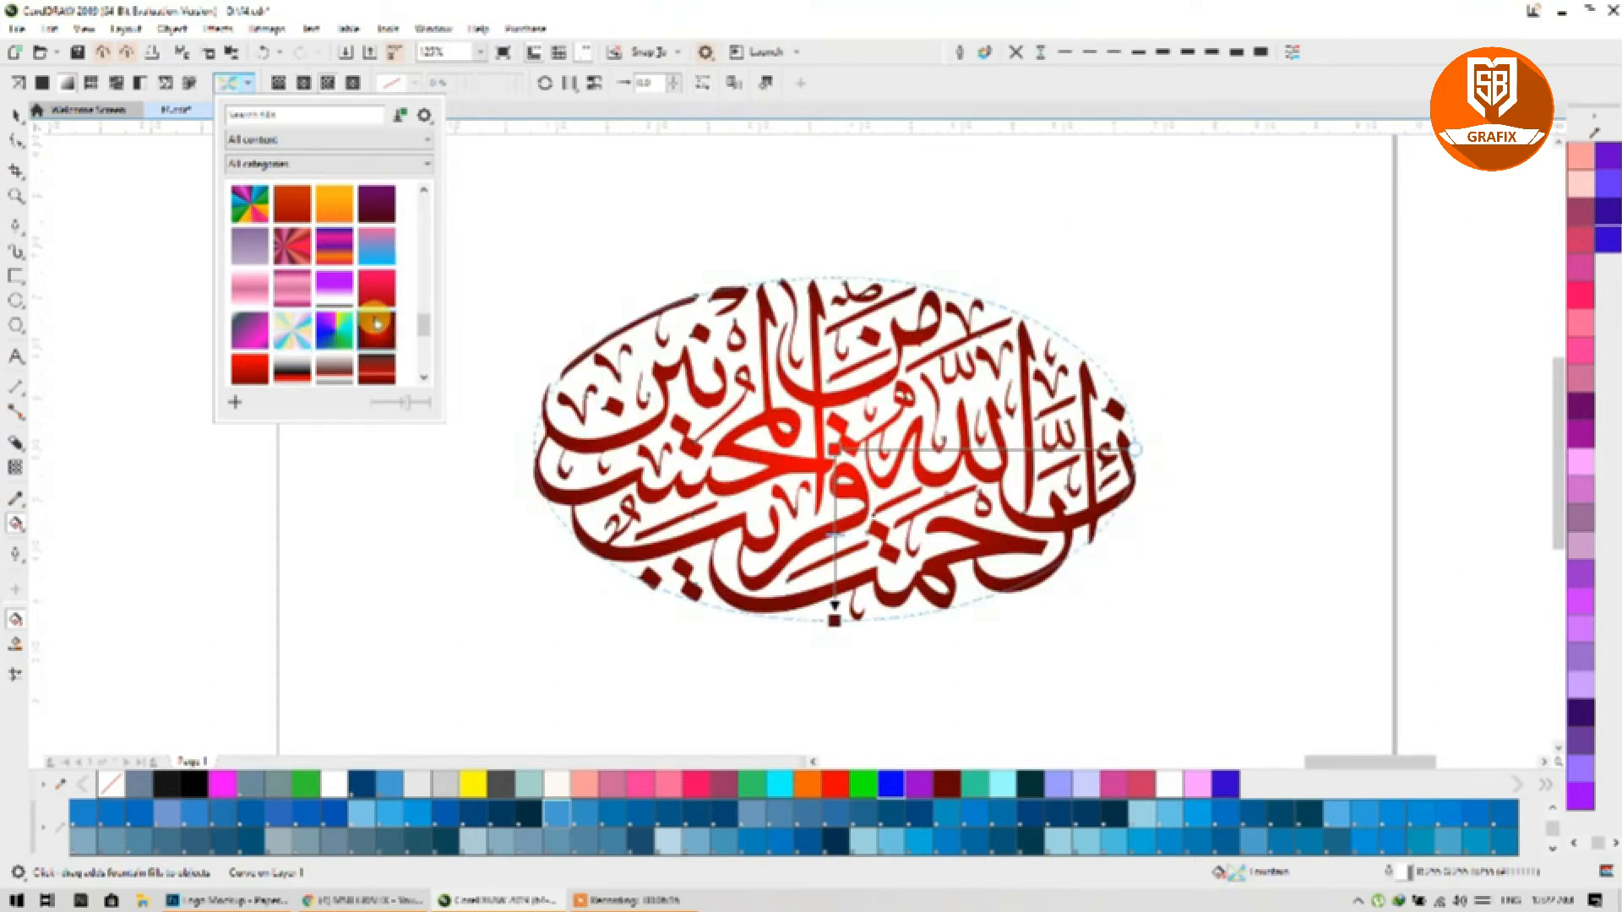
scroll(338, 329, down, 1)
click(292, 328)
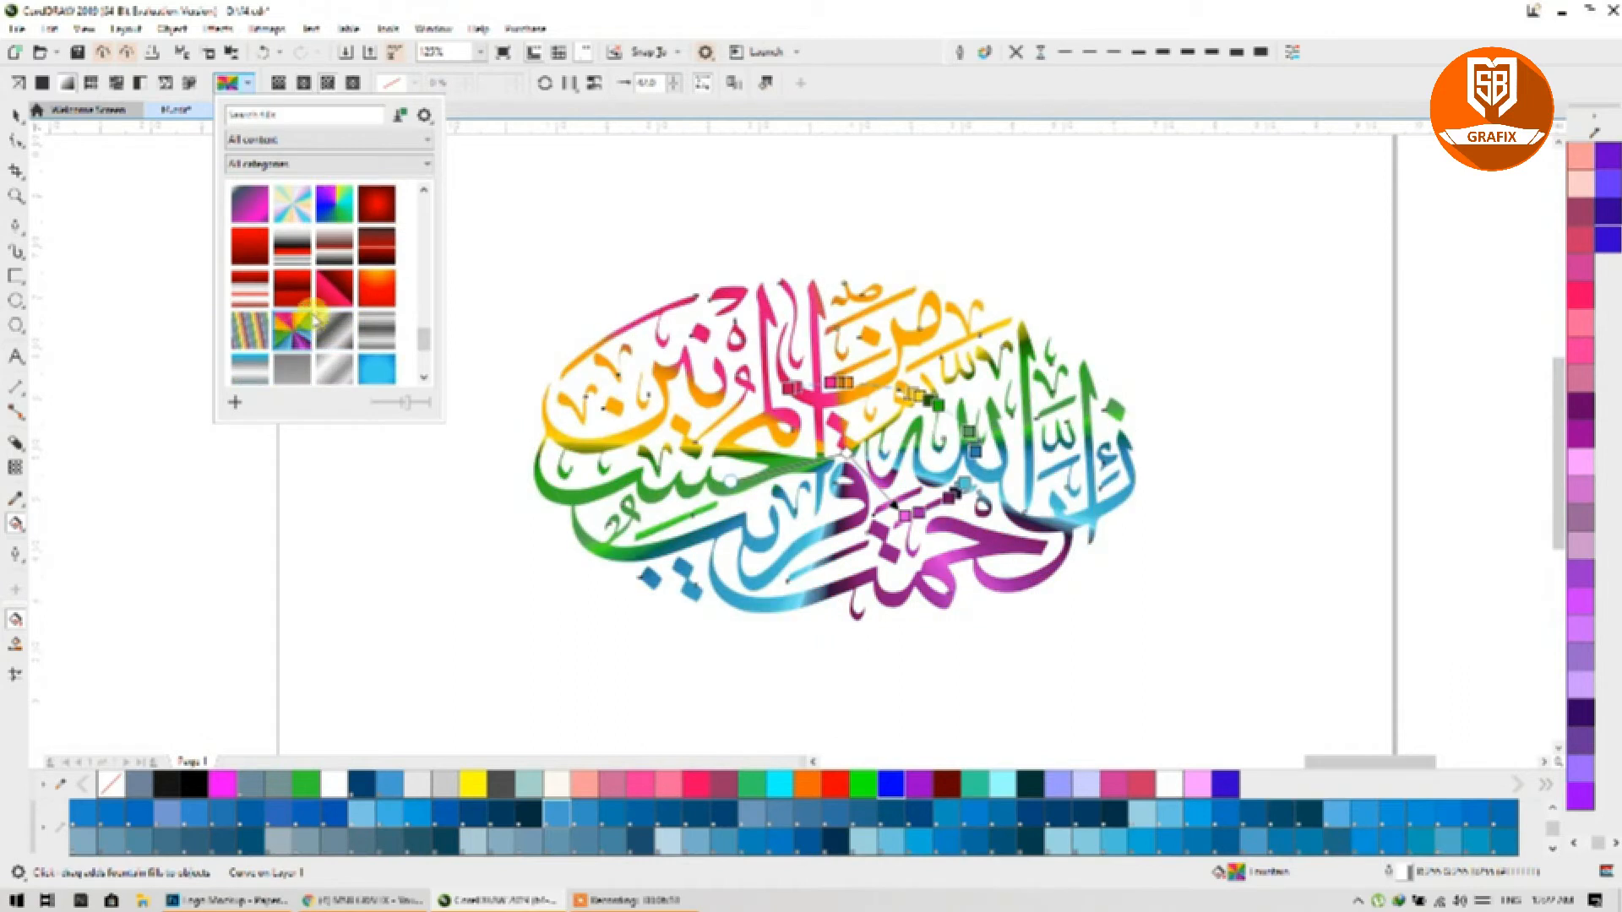
scroll(314, 317, down, 2)
click(296, 292)
click(298, 327)
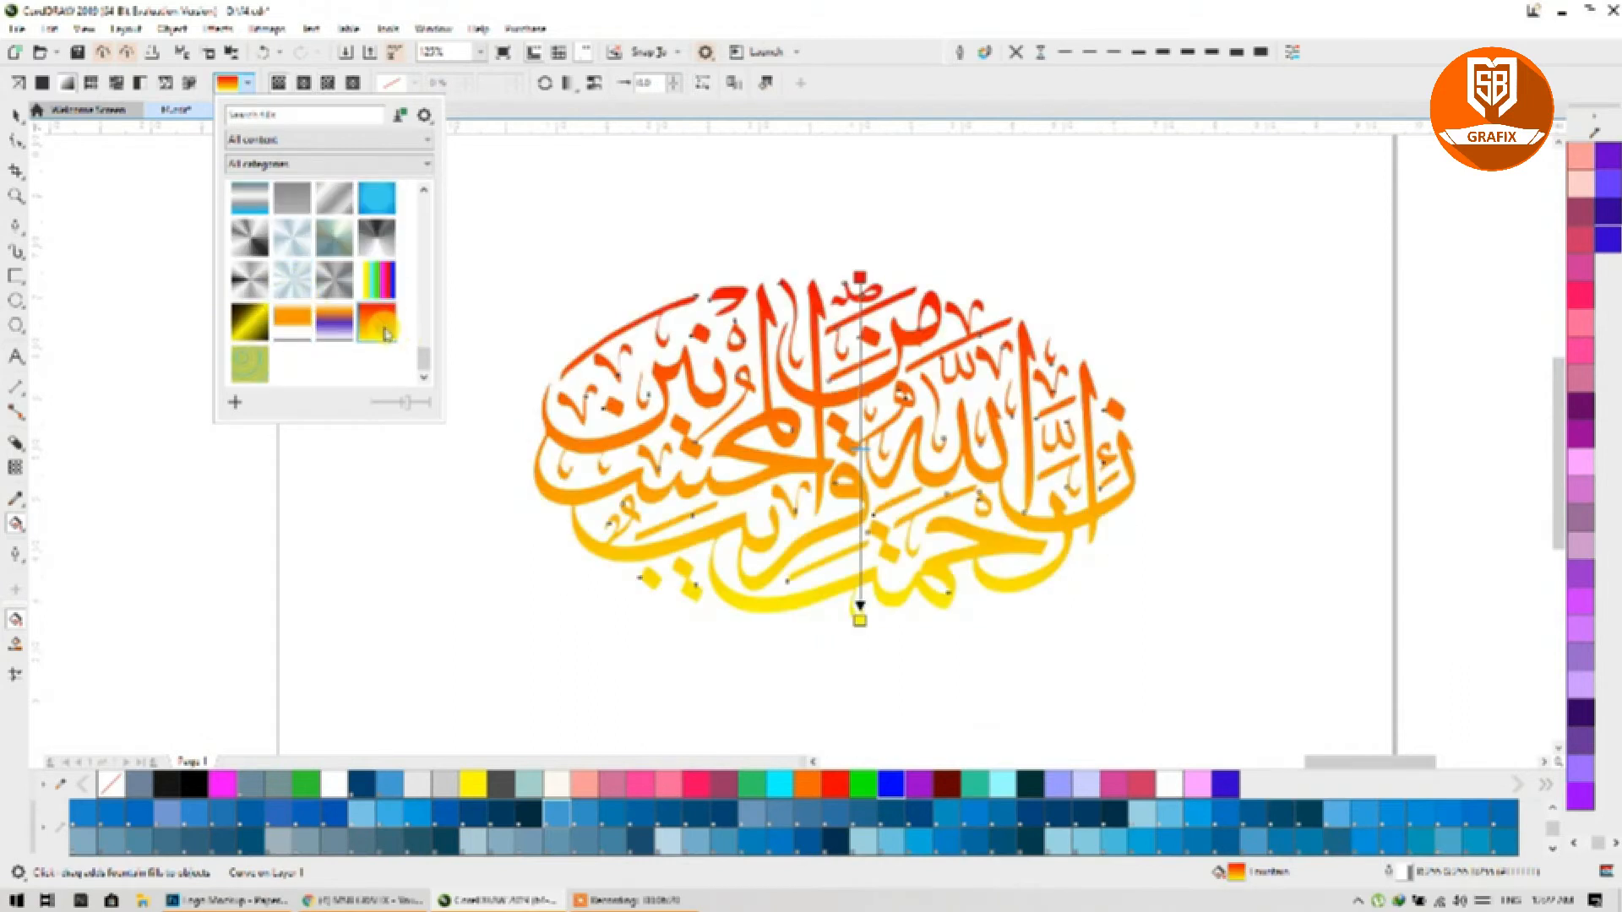
click(304, 330)
click(252, 324)
scroll(312, 320, up, 4)
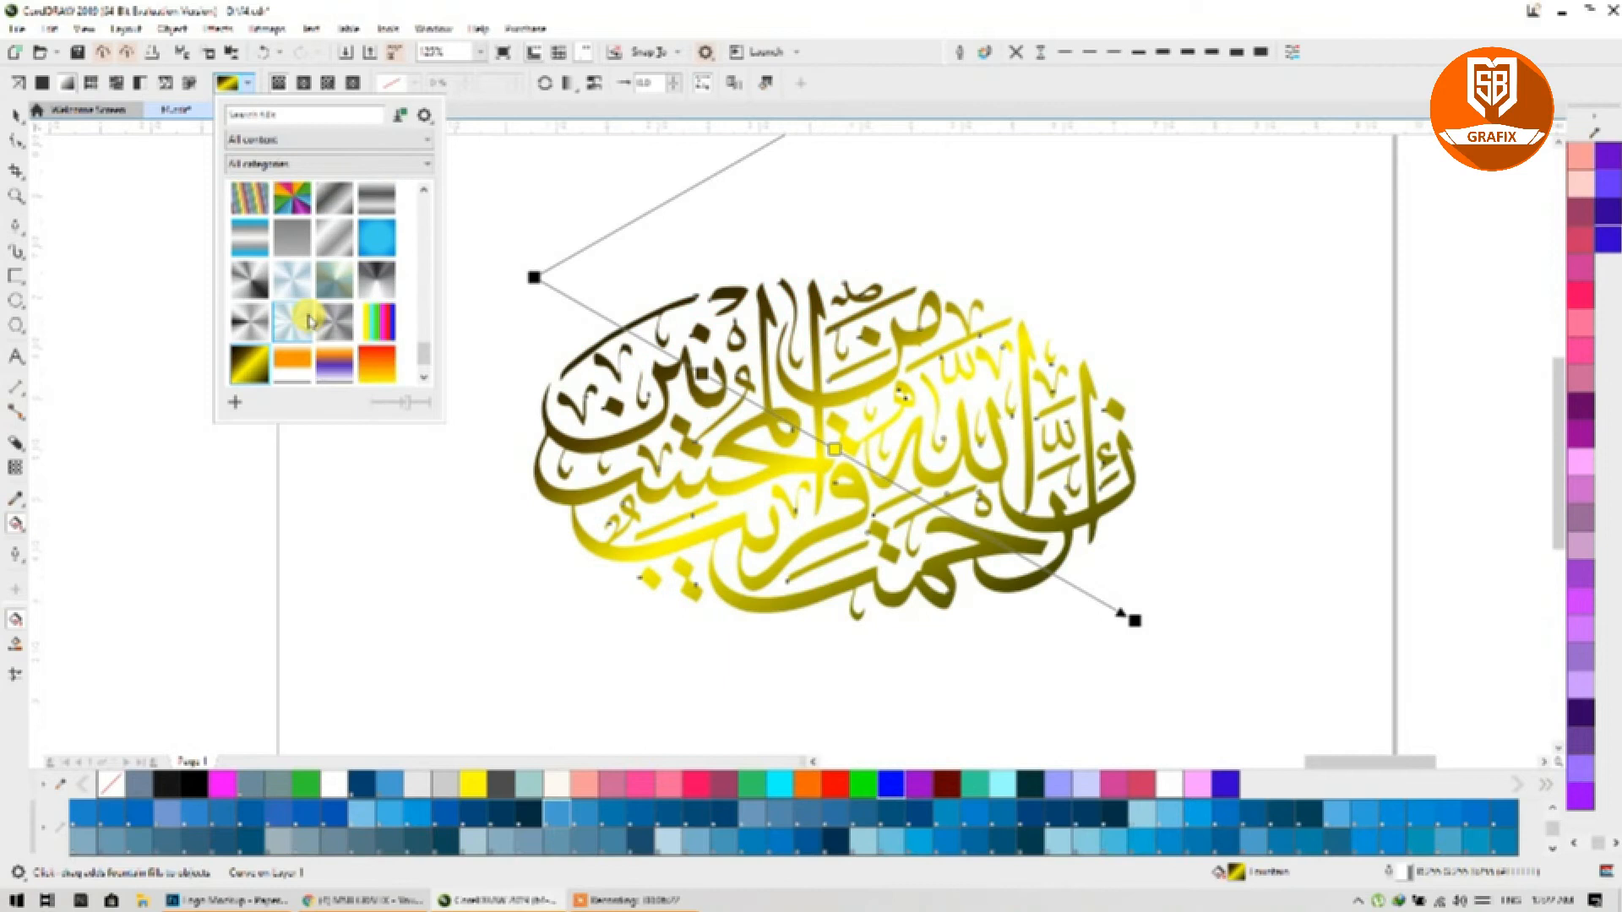
scroll(311, 321, up, 2)
Step: Try more presets (grey-red-white, pink, pale blue, silver) and settle on the dark-to-bright green gradient
click(293, 339)
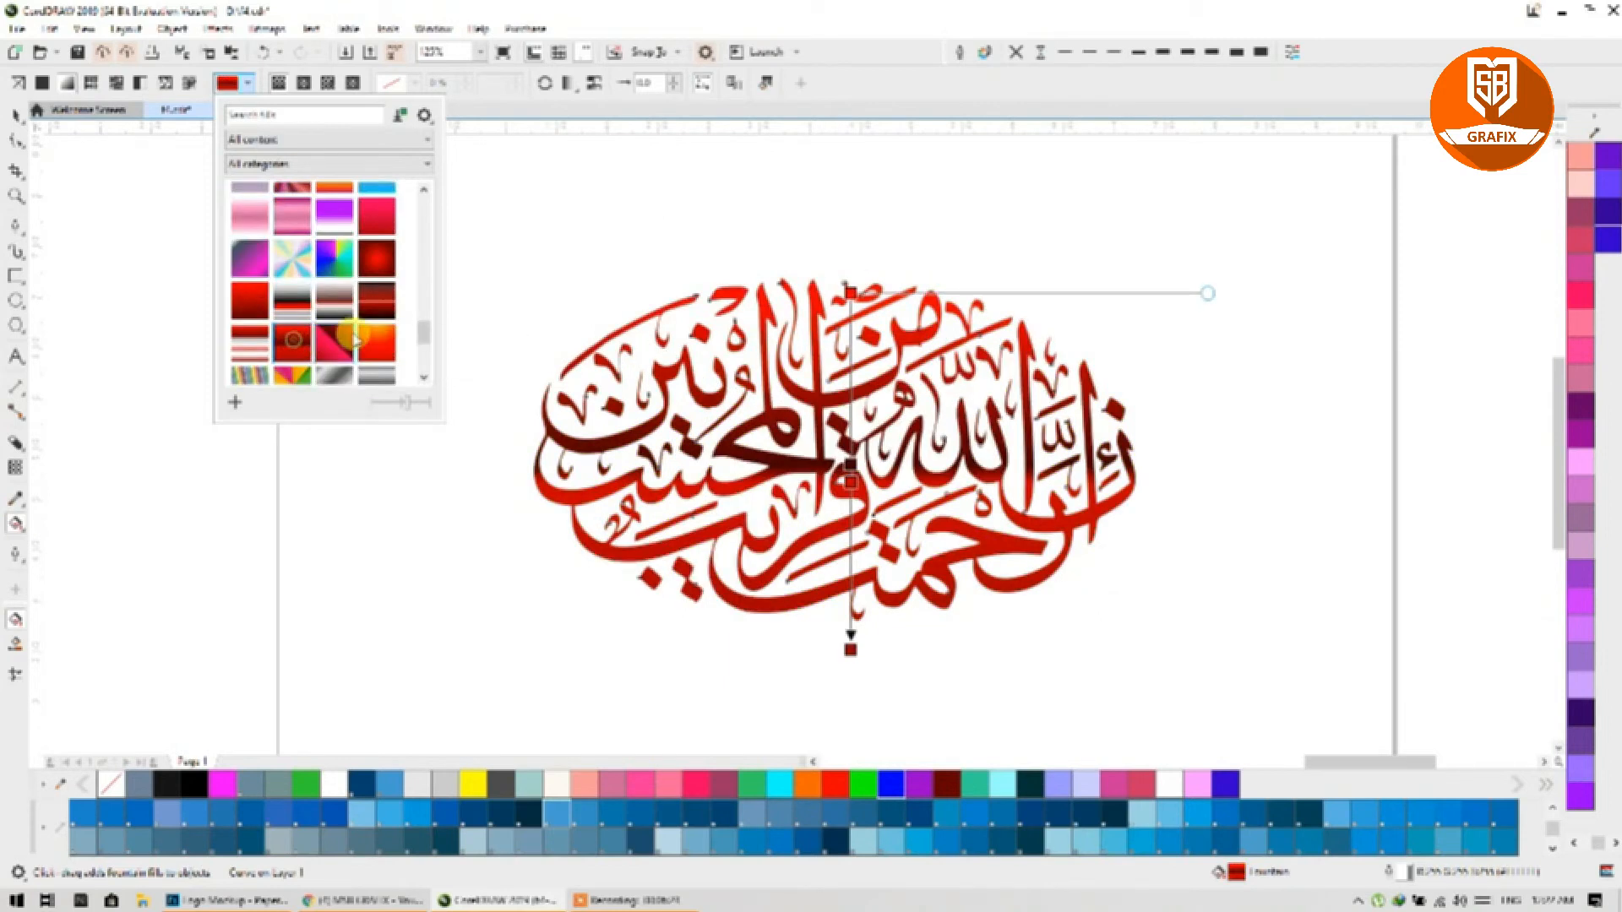
click(369, 342)
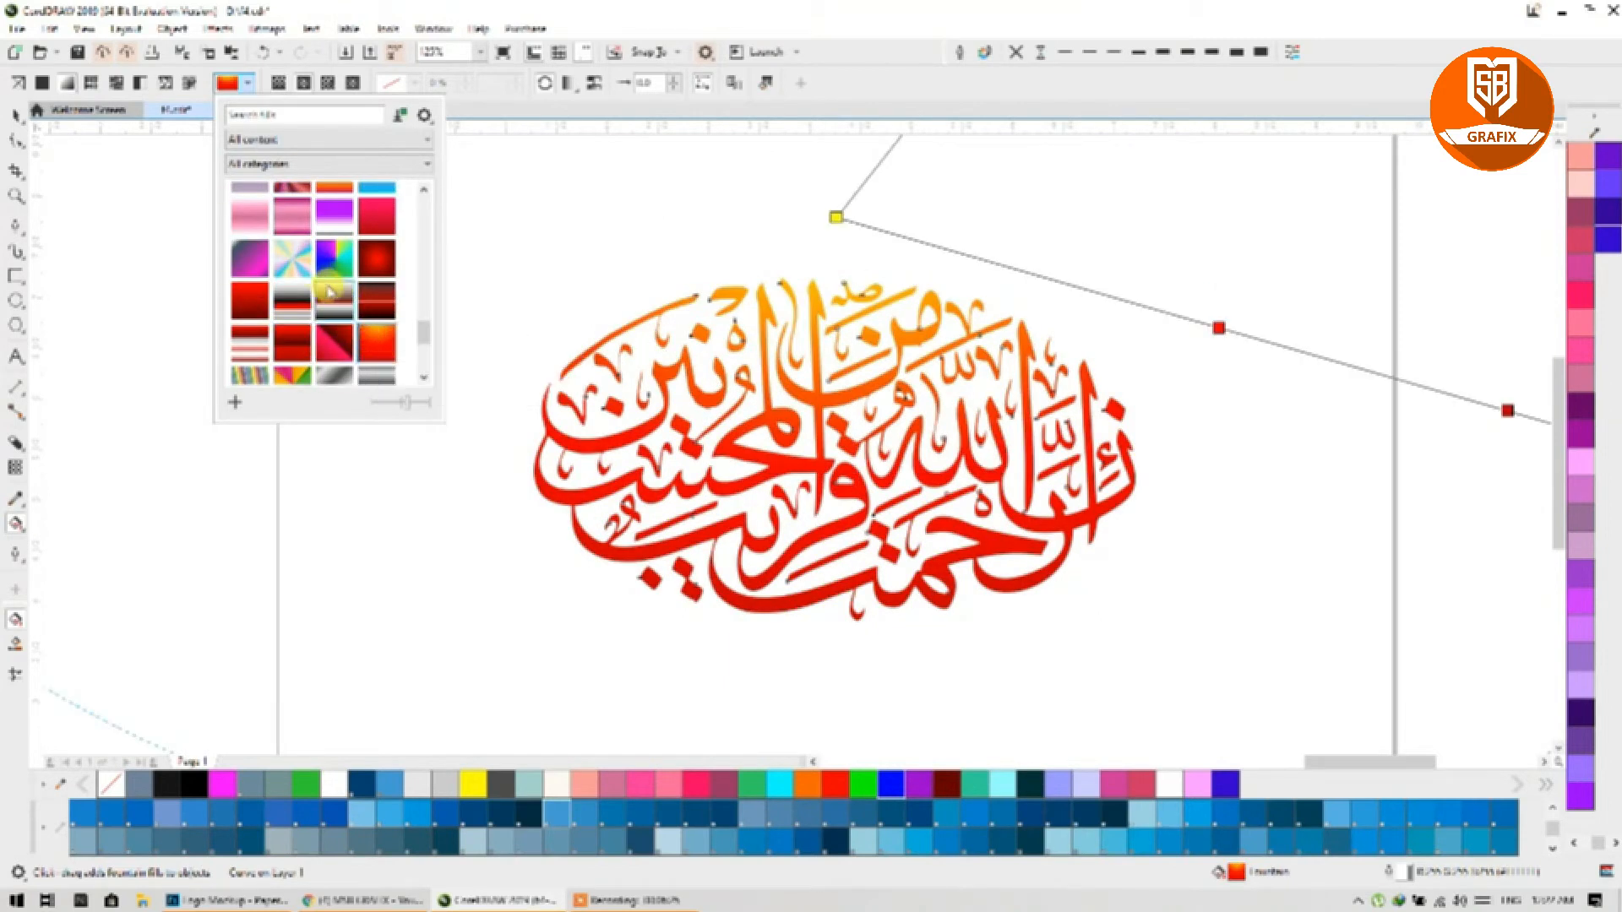
click(328, 294)
click(292, 301)
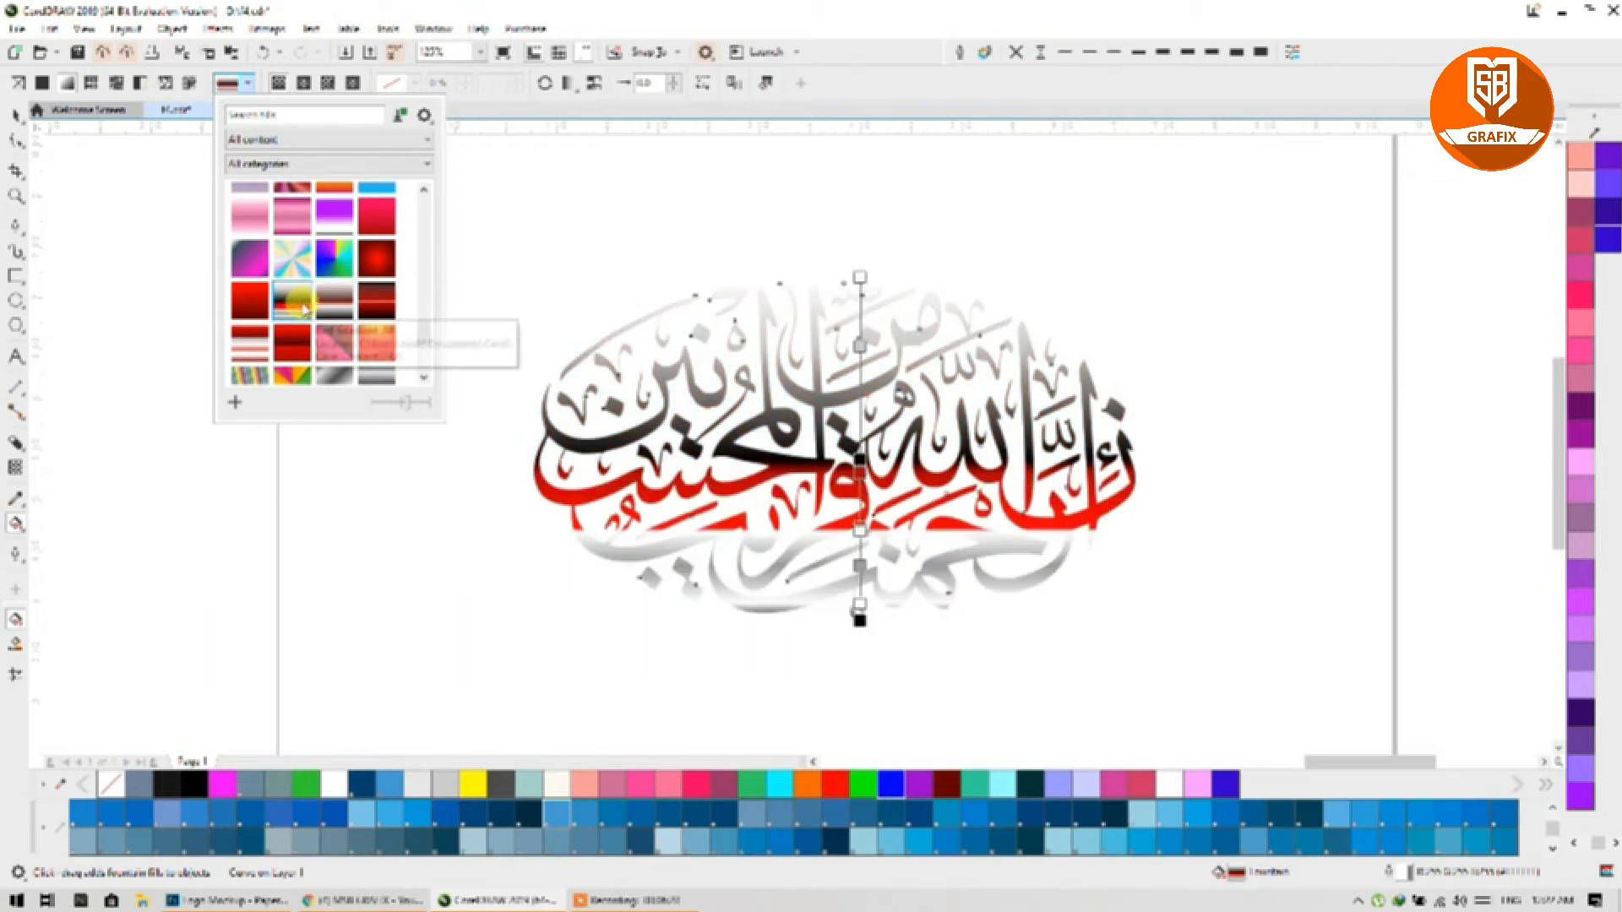
scroll(304, 309, up, 2)
click(293, 279)
scroll(329, 288, up, 2)
scroll(330, 288, up, 2)
click(376, 281)
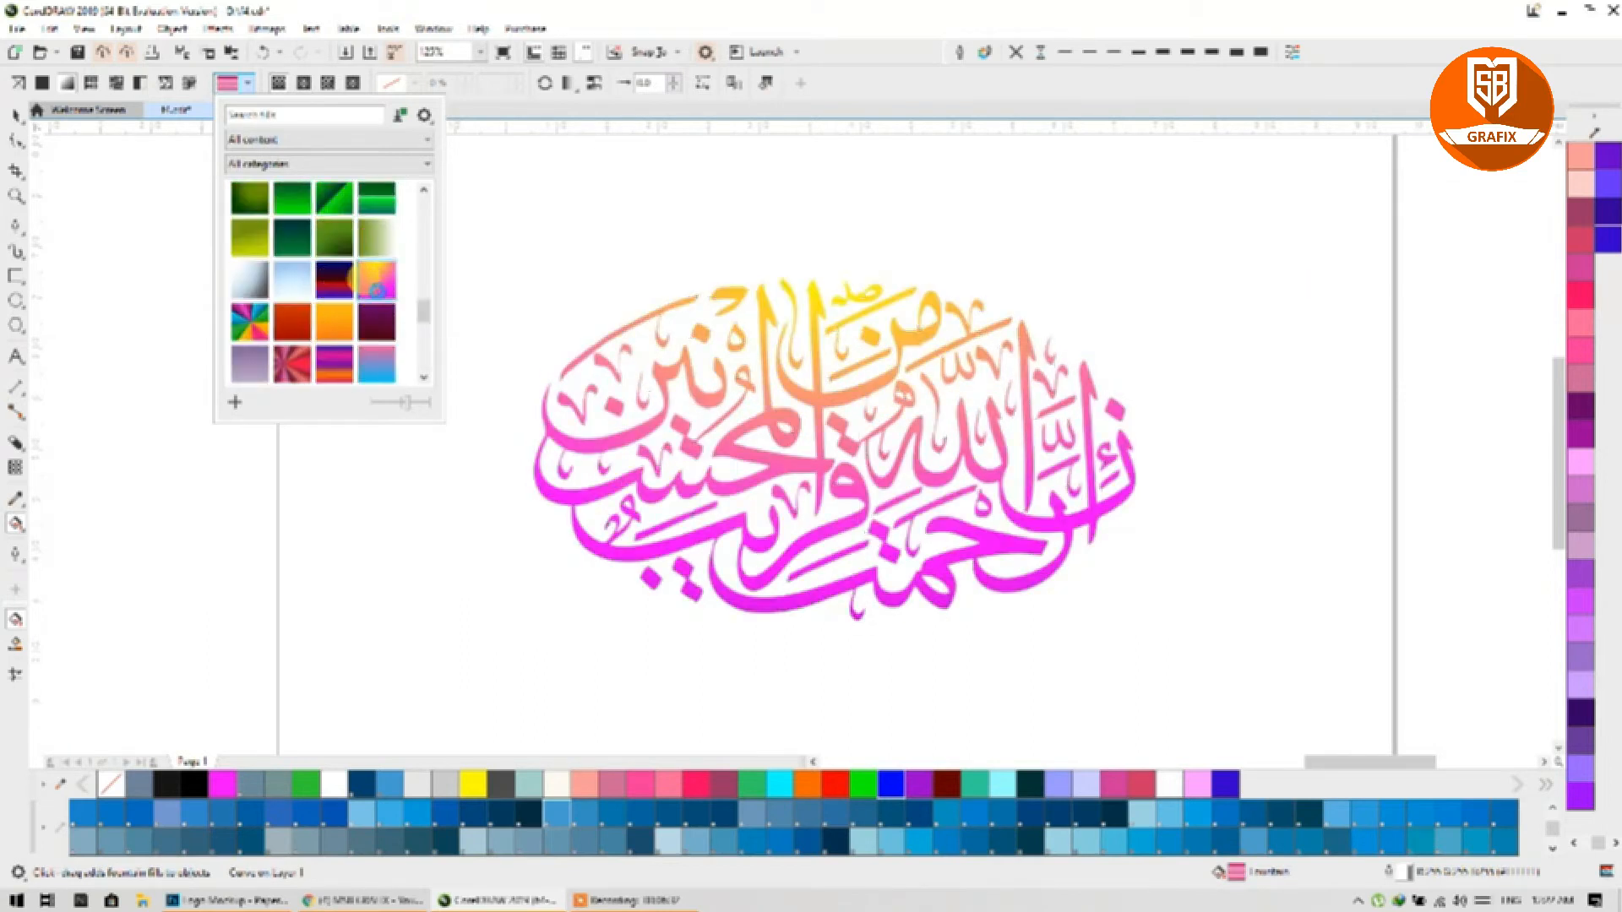
click(293, 282)
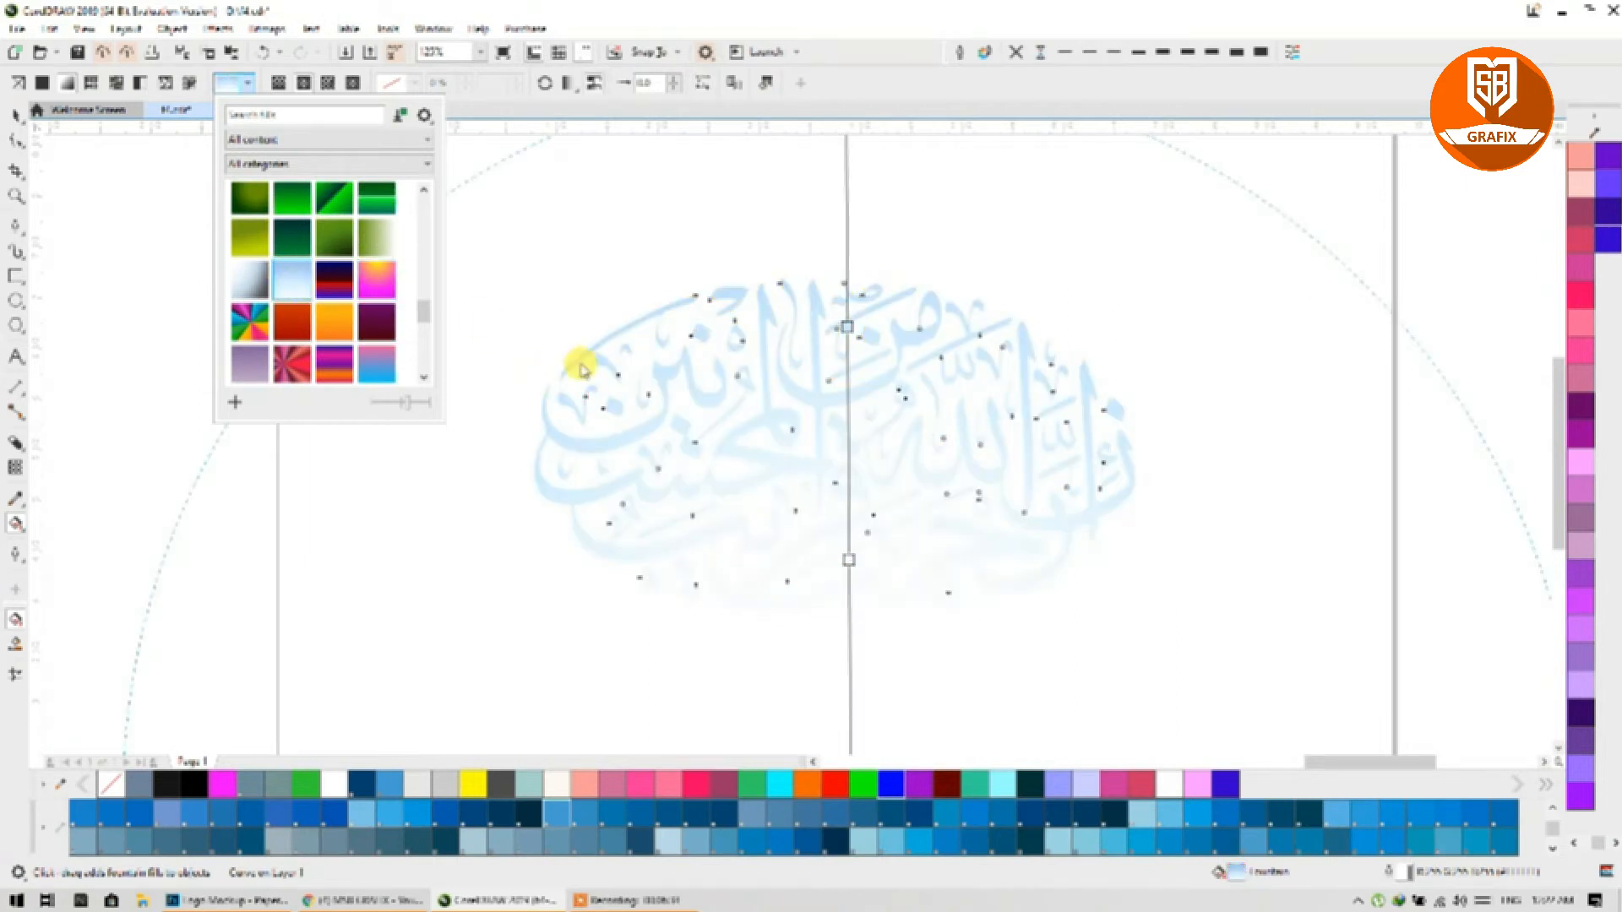
click(262, 291)
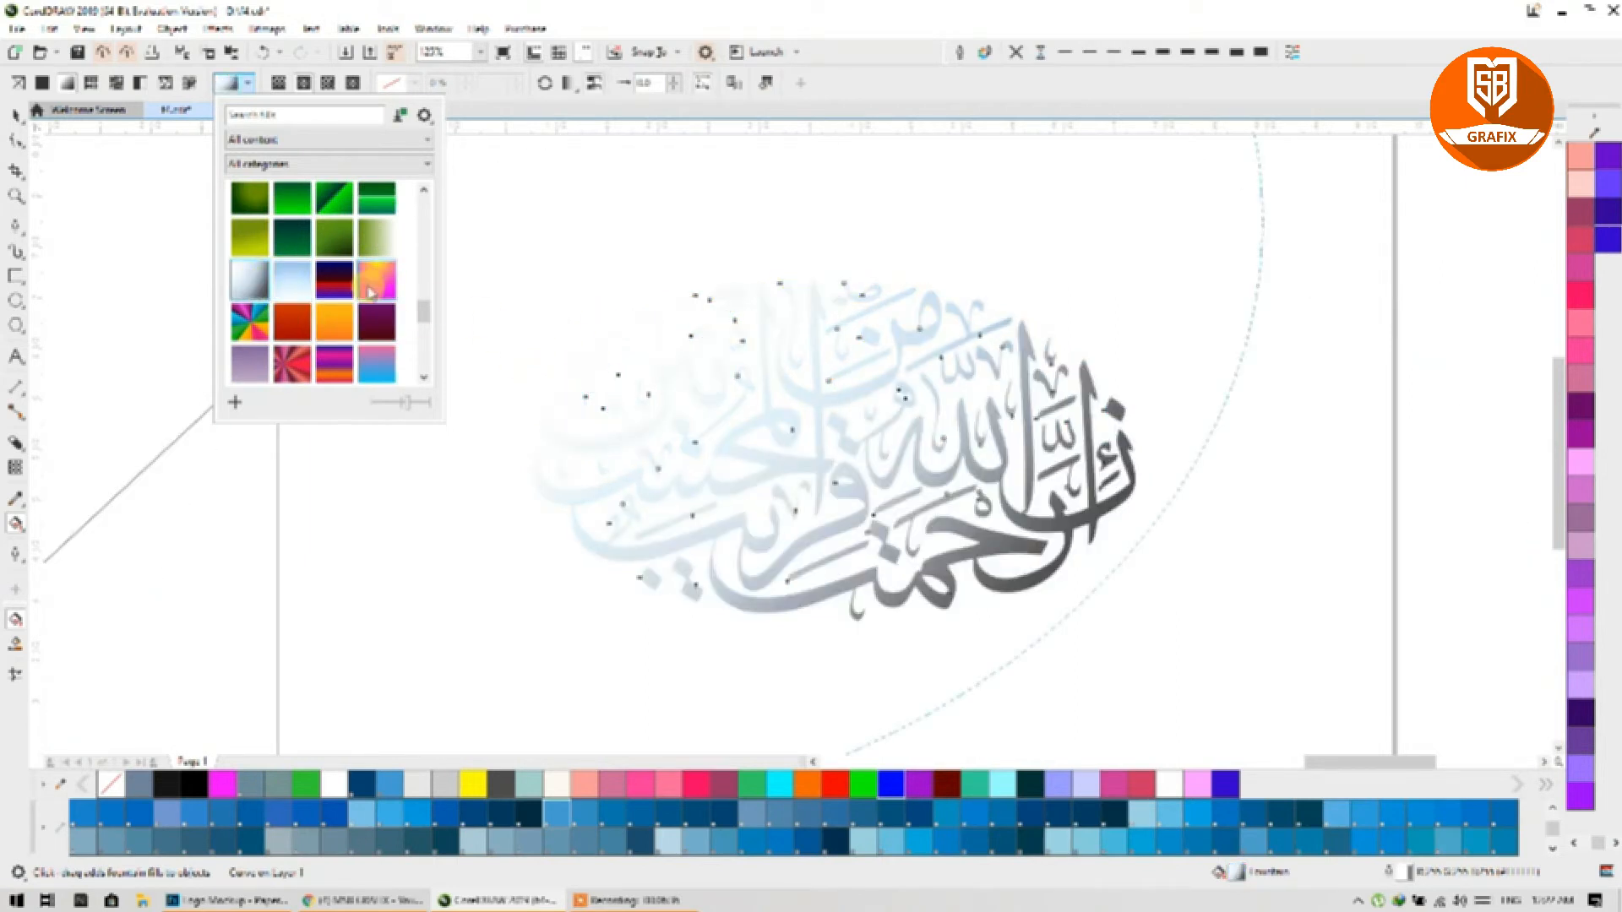
click(291, 204)
click(644, 356)
click(817, 509)
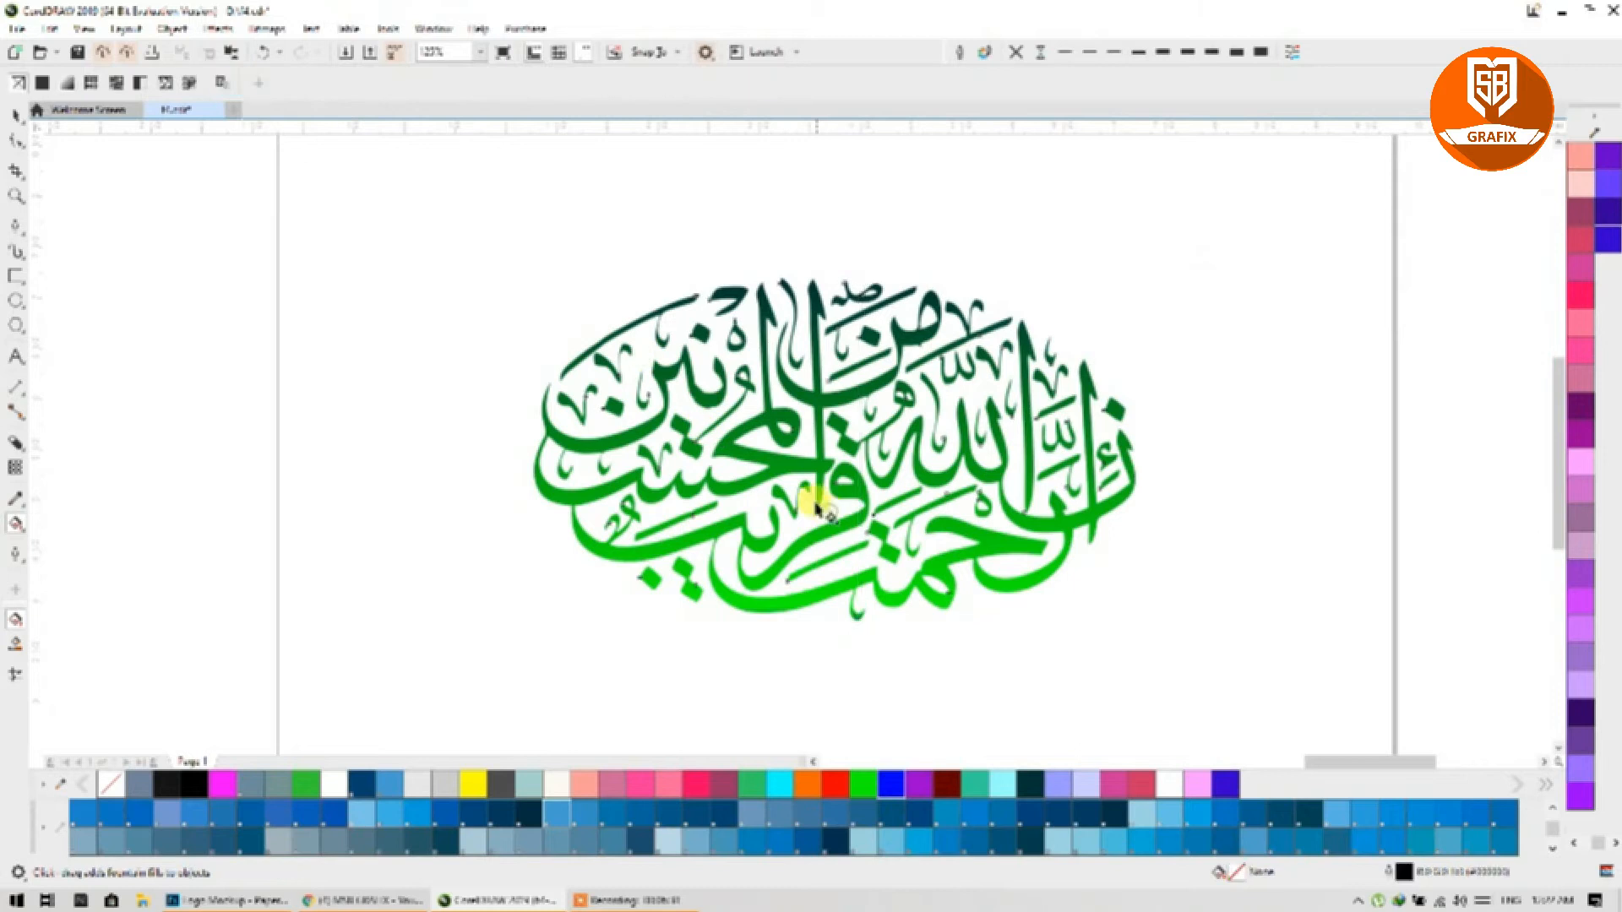
Step: Recolour the gradient nodes to red at the top and dark teal at the bottom, keeping it vertical
click(833, 463)
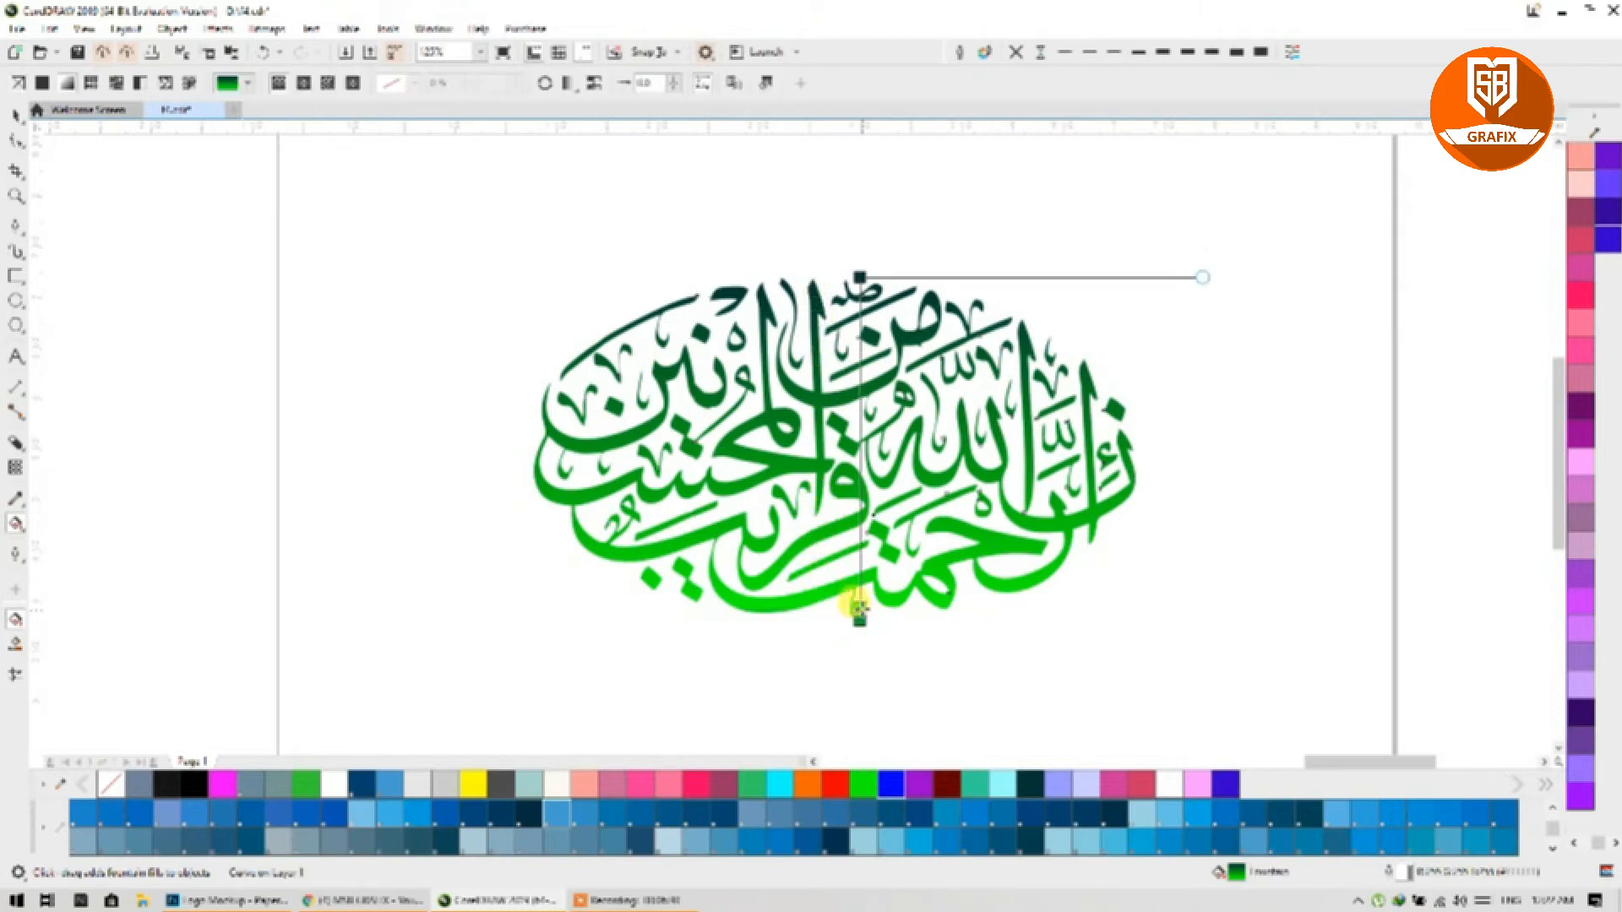
double_click(860, 538)
drag(835, 784, 859, 619)
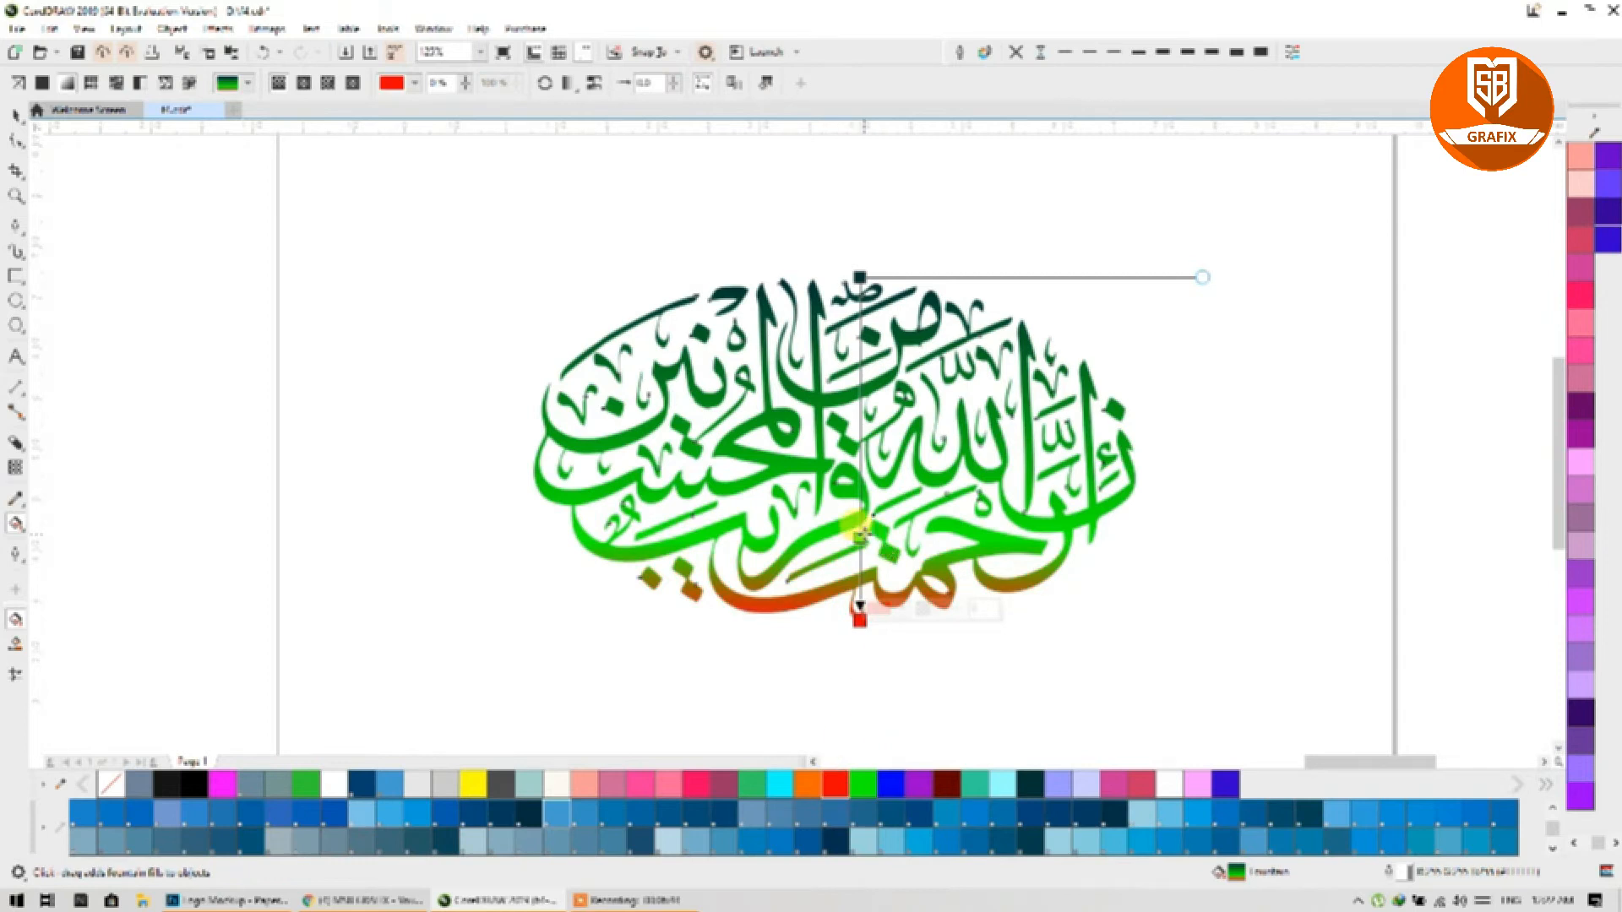
double_click(859, 537)
drag(856, 275, 848, 256)
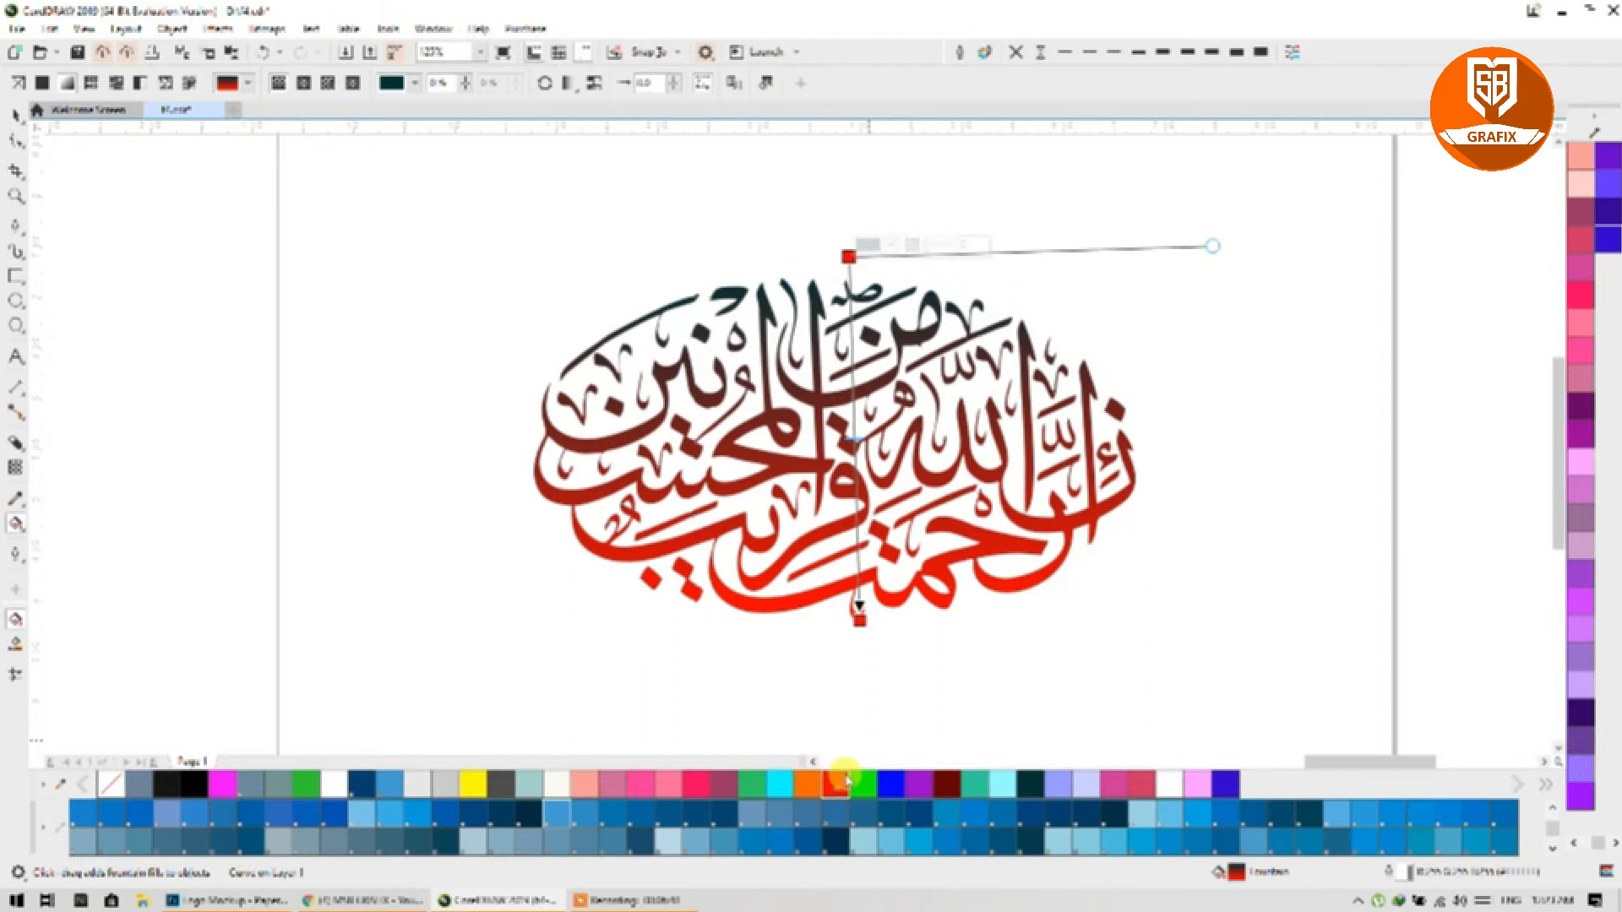
click(845, 782)
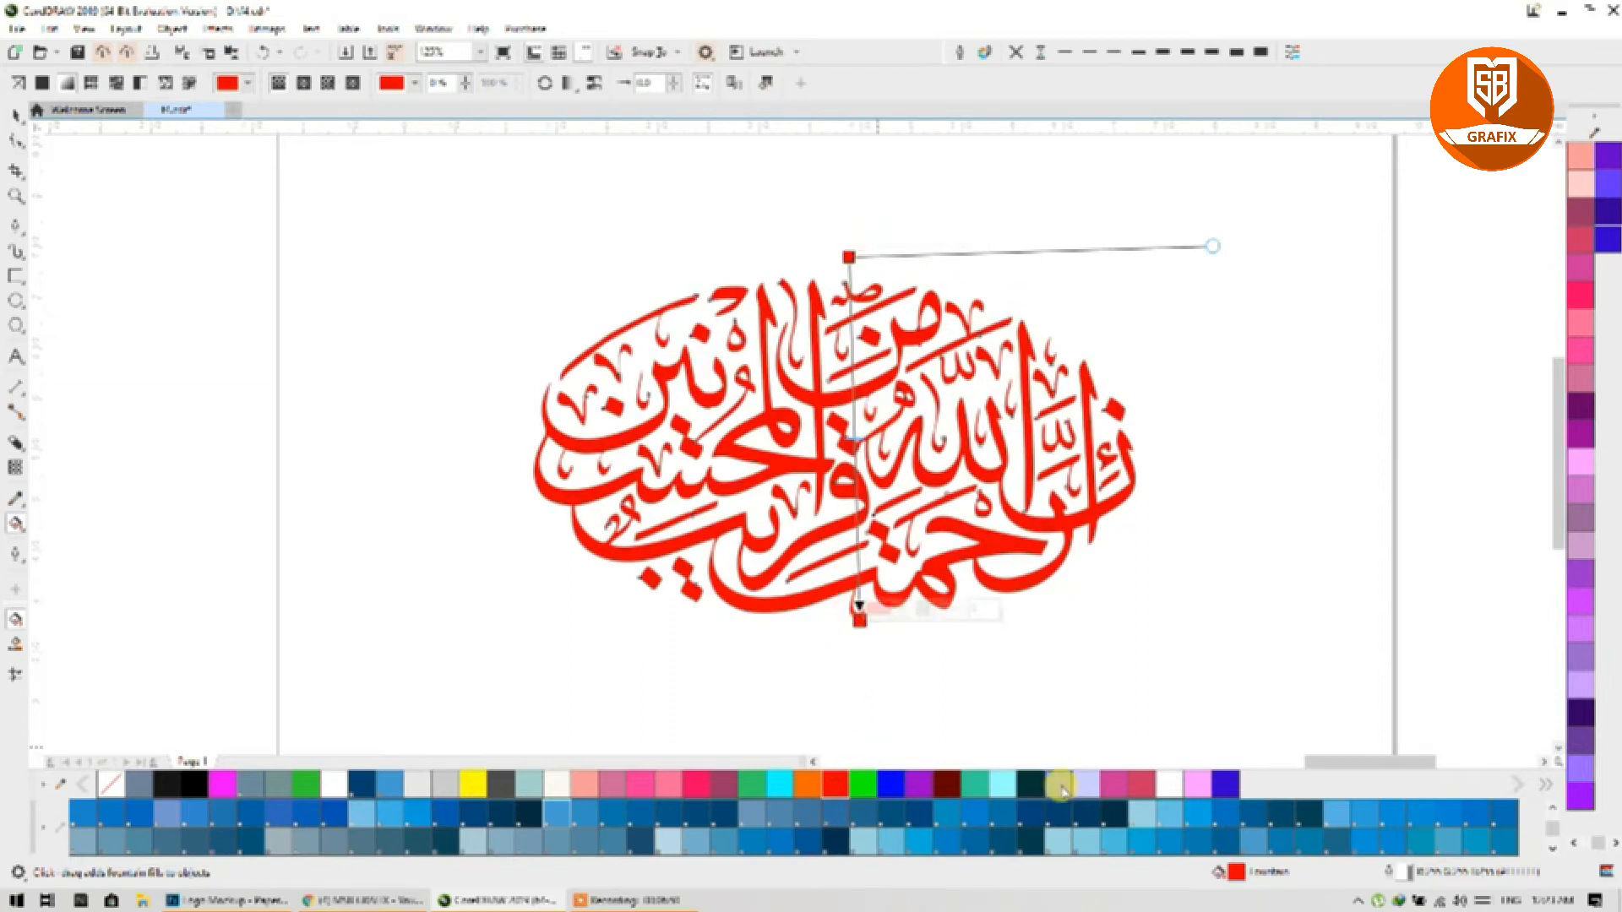
click(1030, 785)
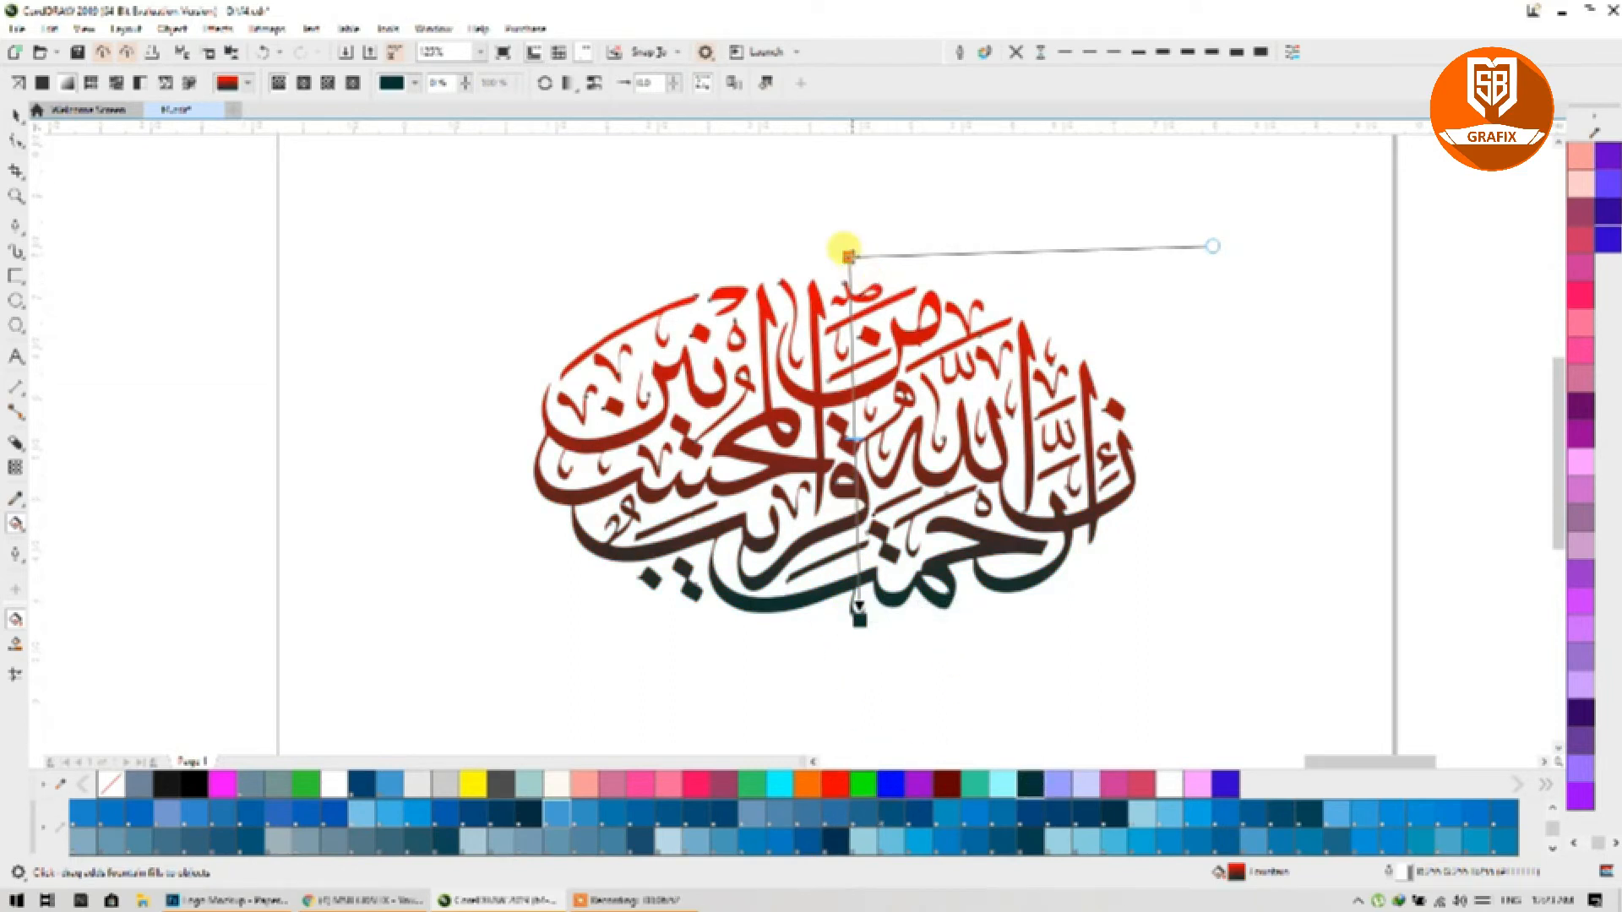
drag(848, 255, 859, 253)
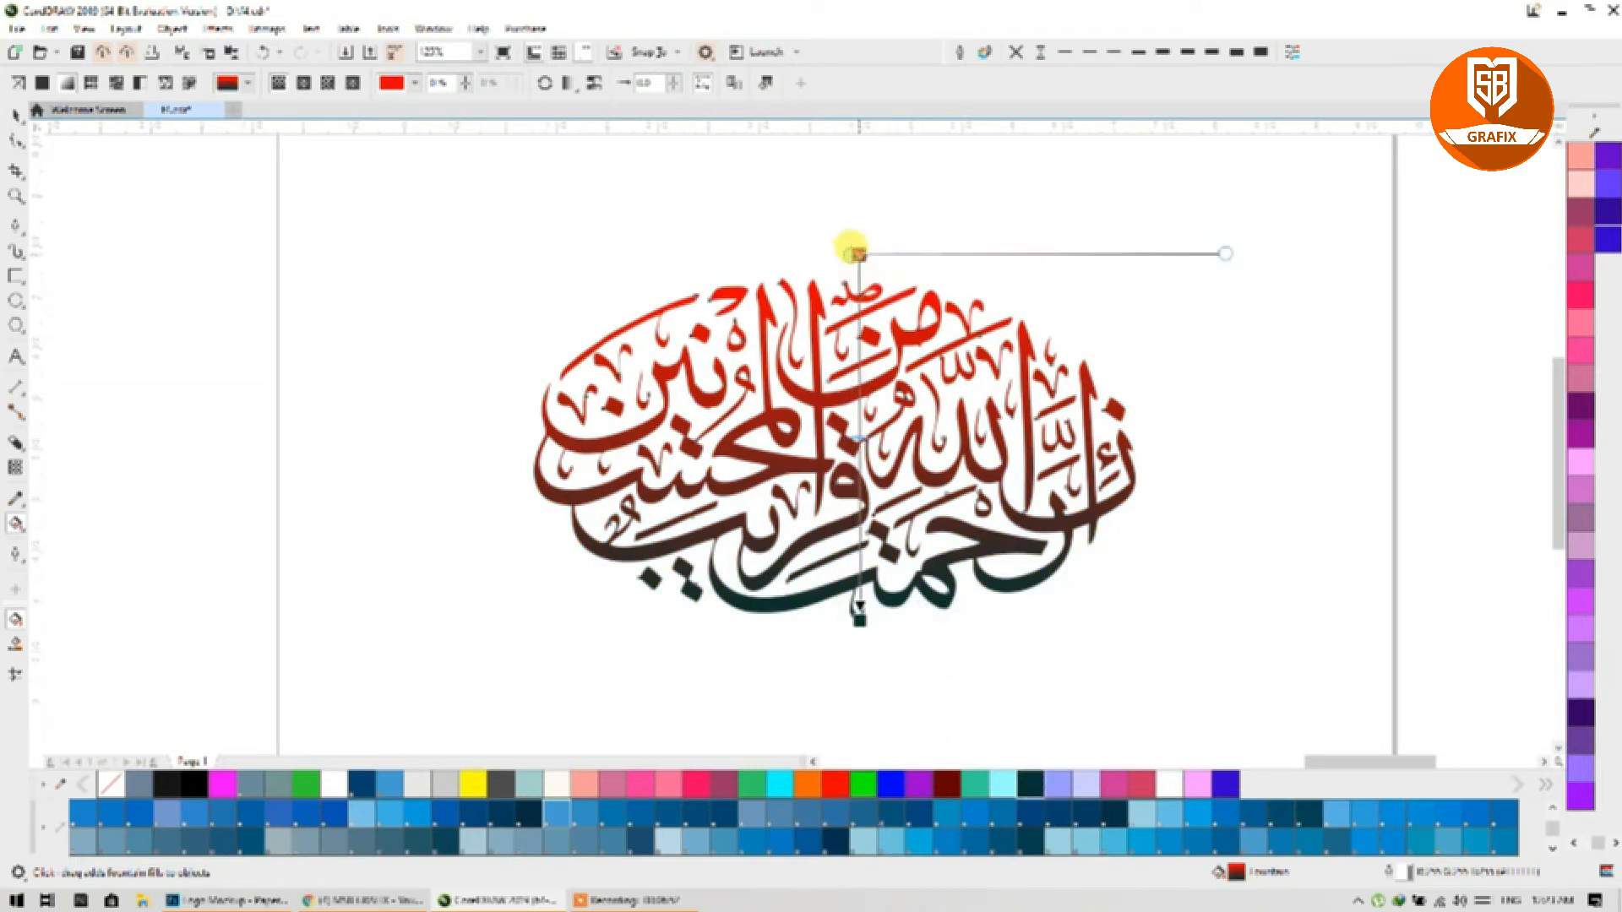
double_click(859, 412)
Step: Colour the new gradient node light pink and the lower gradient node orange
scroll(866, 413, up, 2)
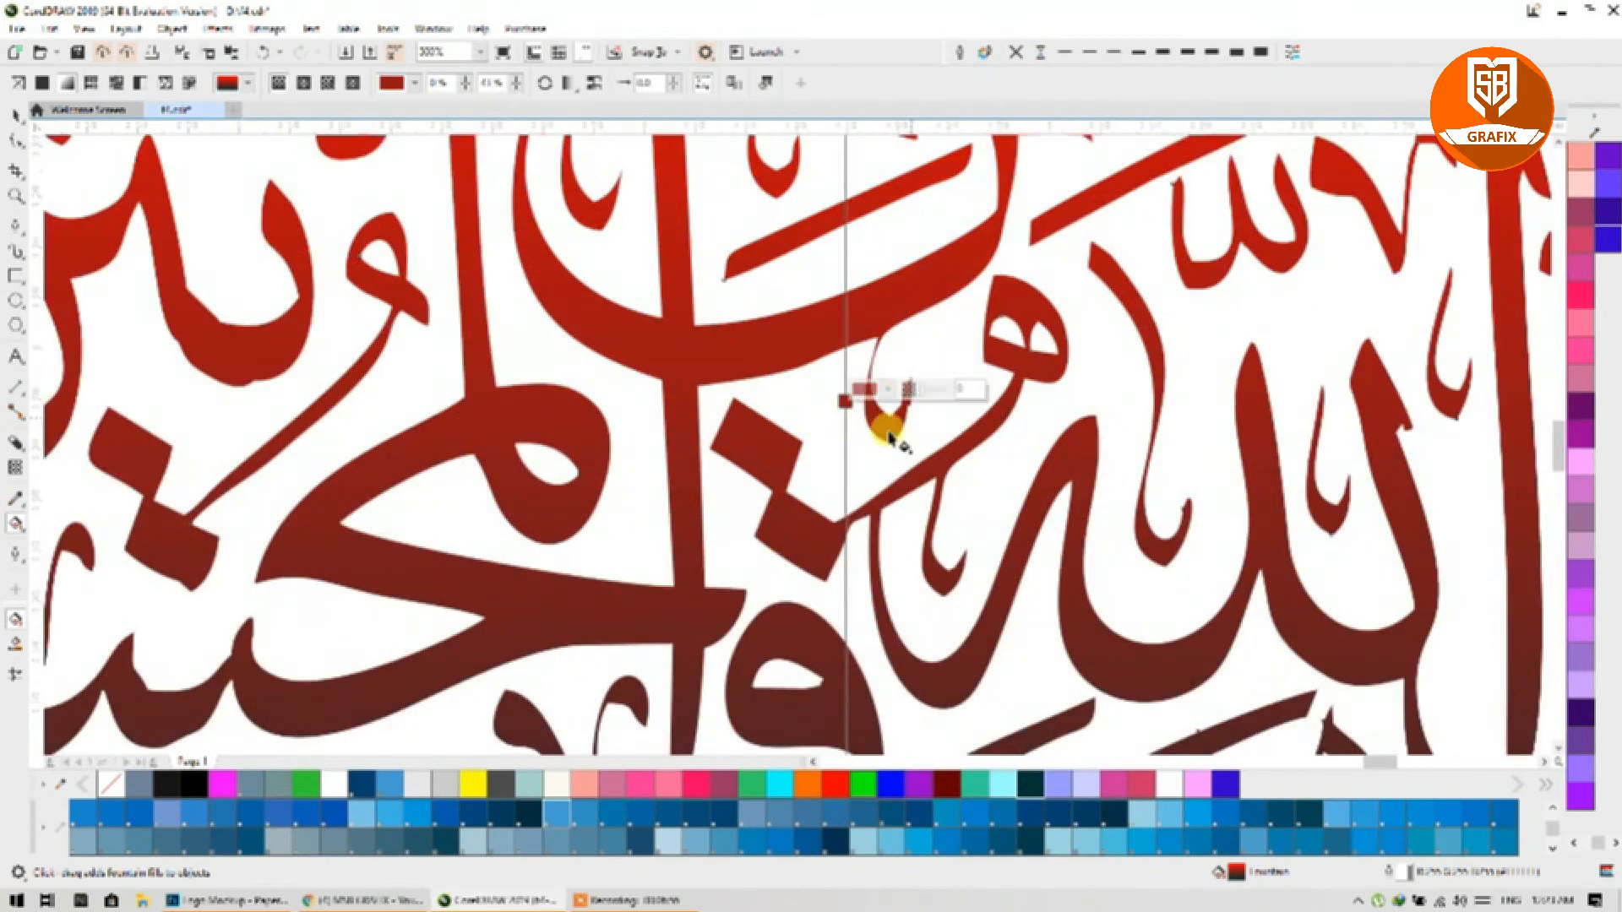
click(1580, 463)
scroll(906, 483, down, 2)
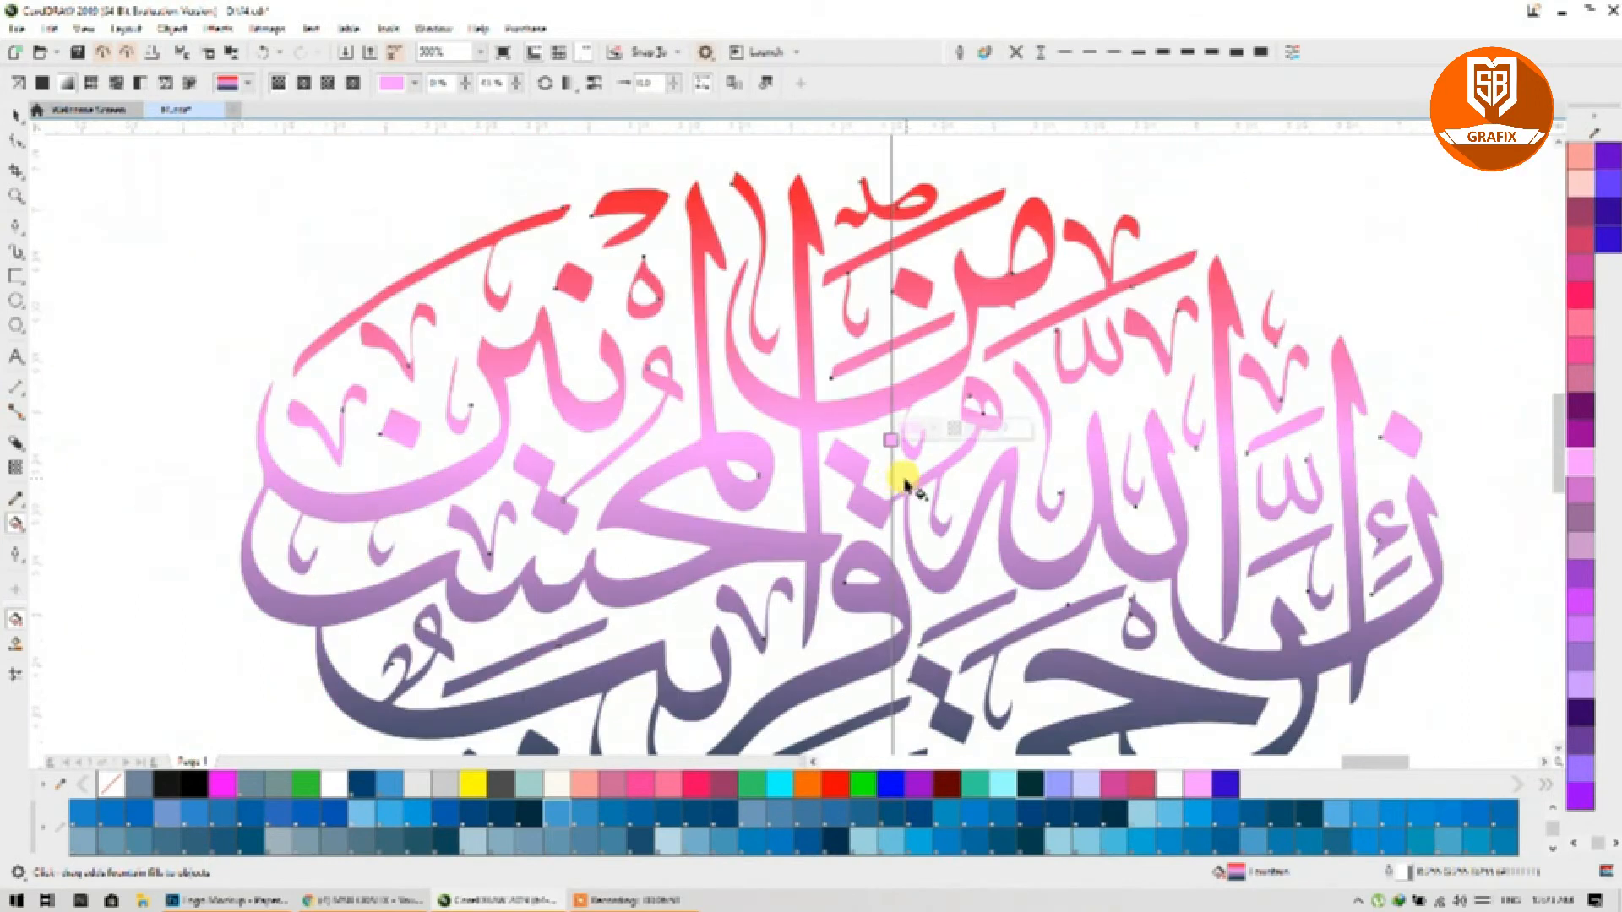
drag(728, 456, 638, 399)
click(799, 620)
click(804, 784)
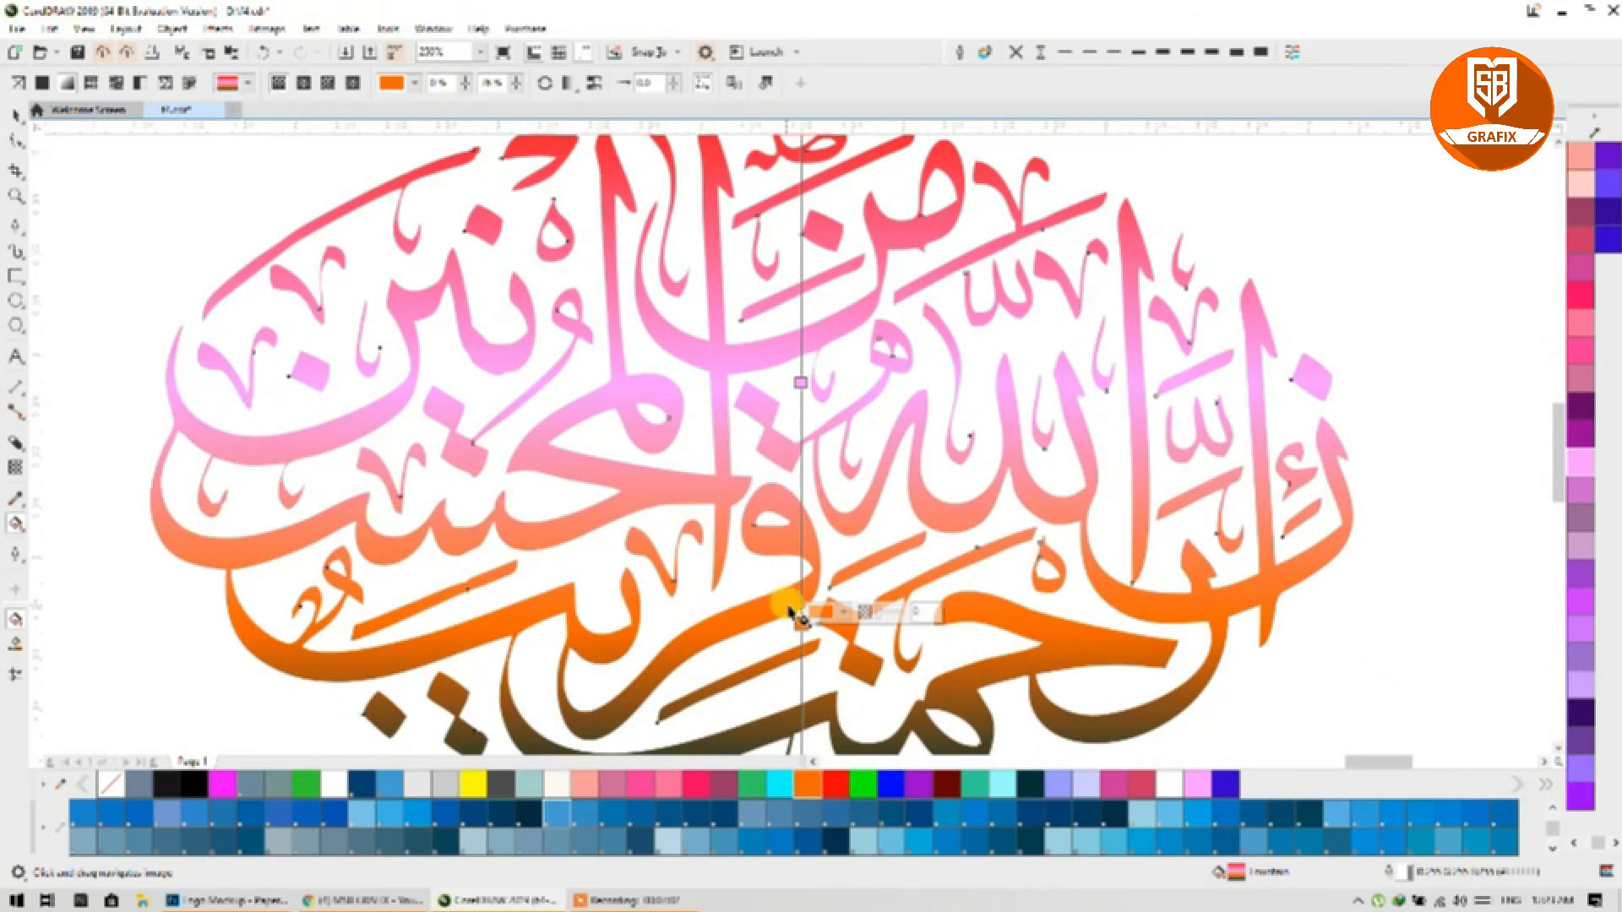
Step: Raise the orange band, lower the top node, and colour the top salmon pink and the middle bright green
scroll(712, 562, down, 4)
click(719, 581)
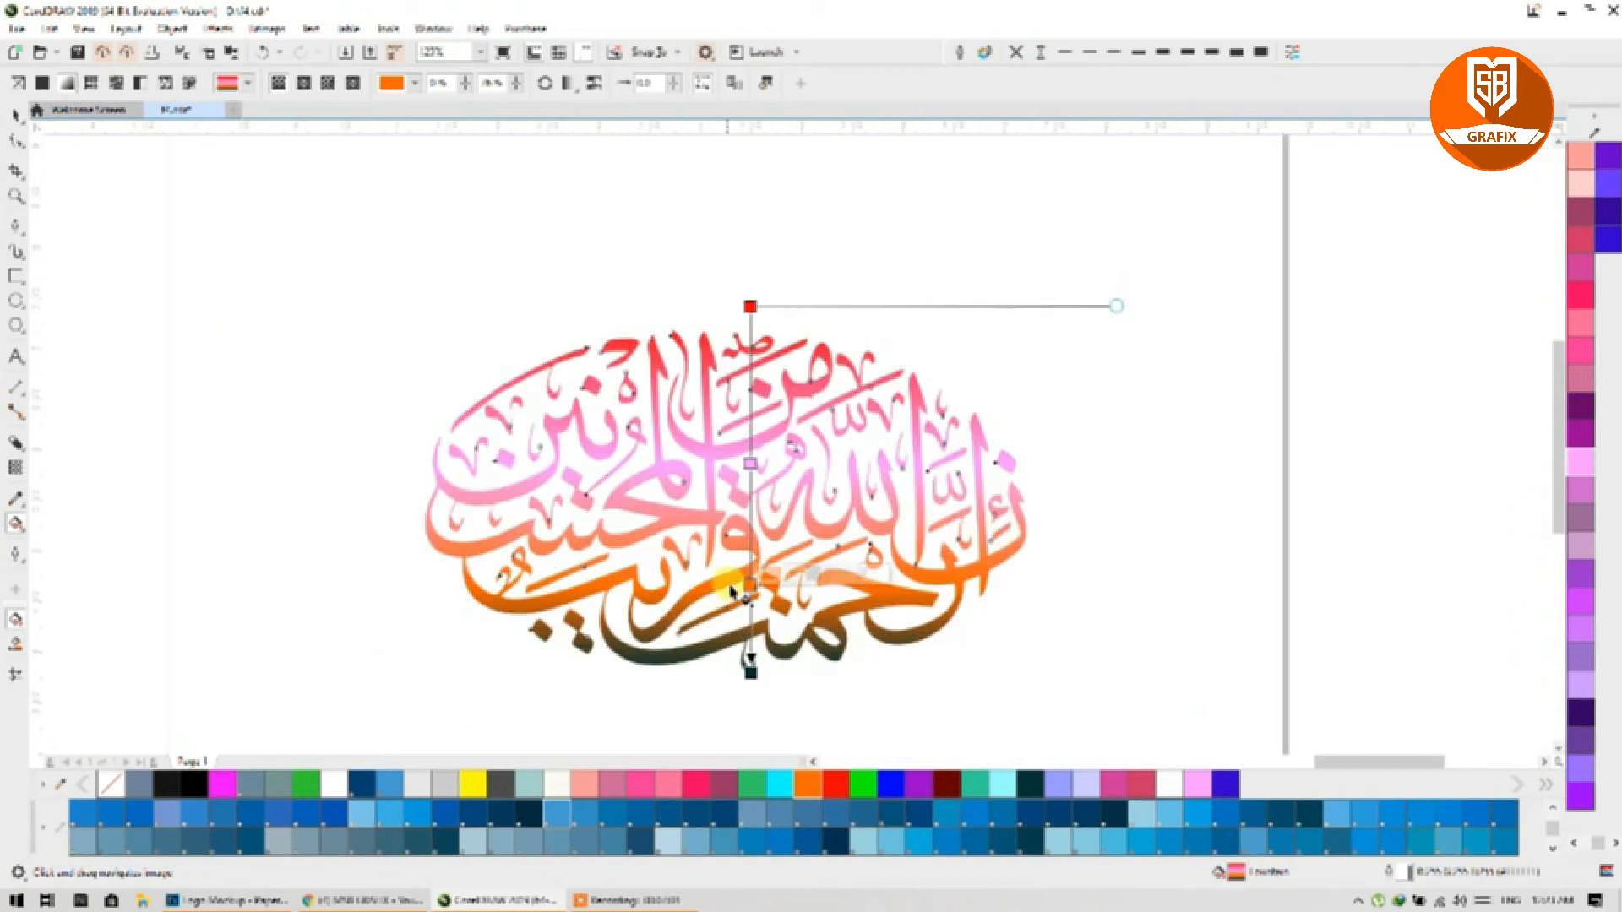
drag(749, 586, 749, 559)
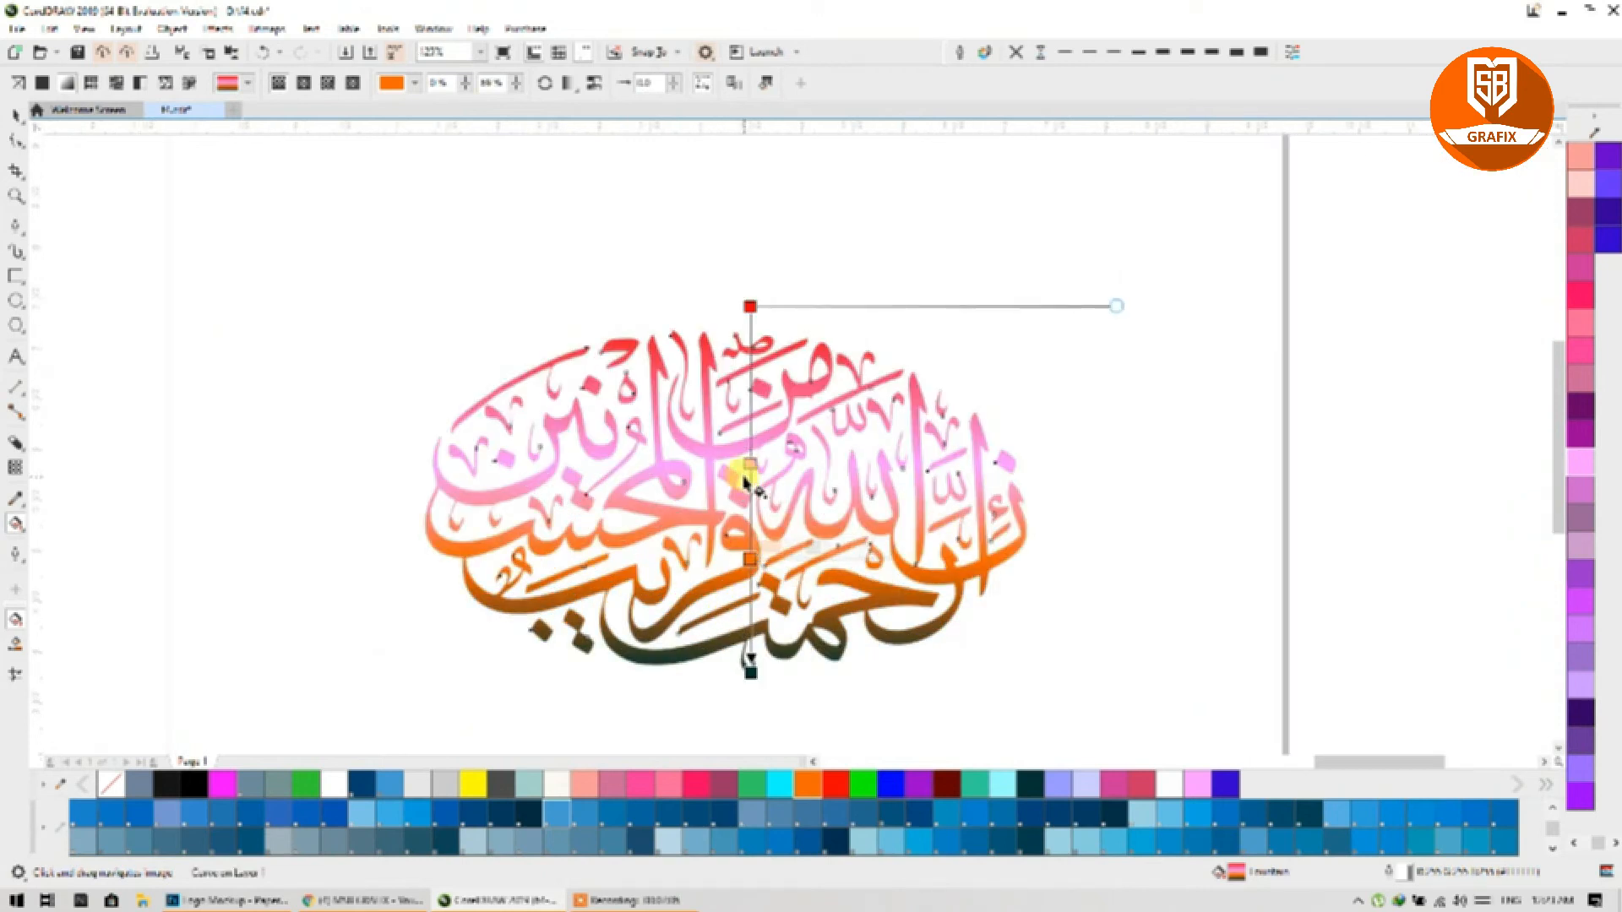
mouse_move(749, 307)
mouse_down()
mouse_move(747, 324)
mouse_move(745, 309)
mouse_up()
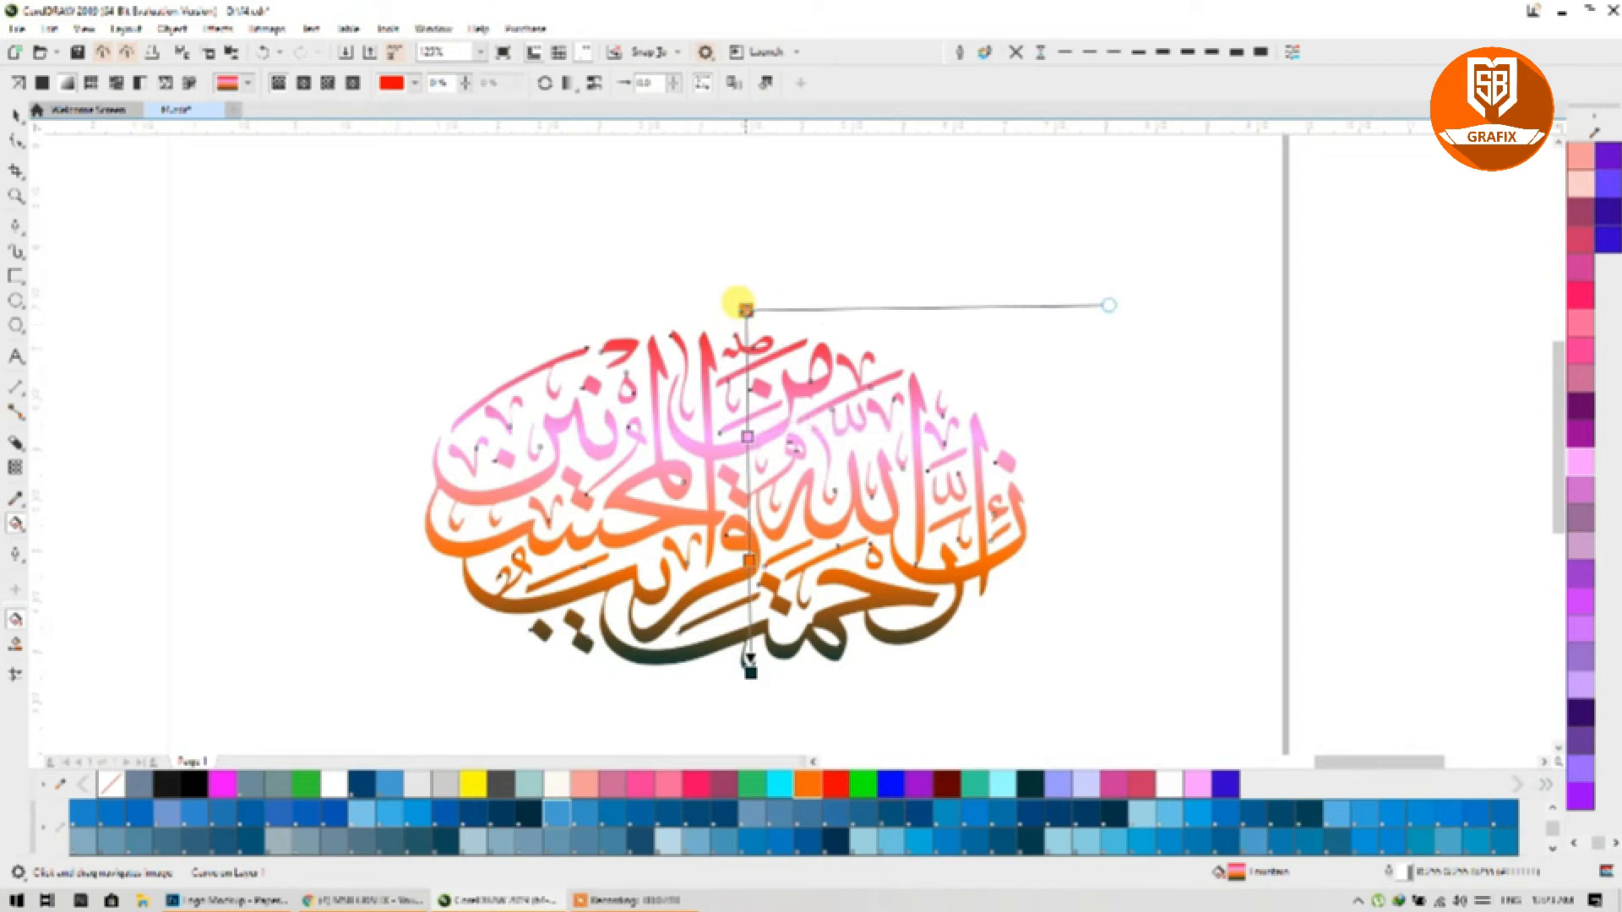
click(585, 784)
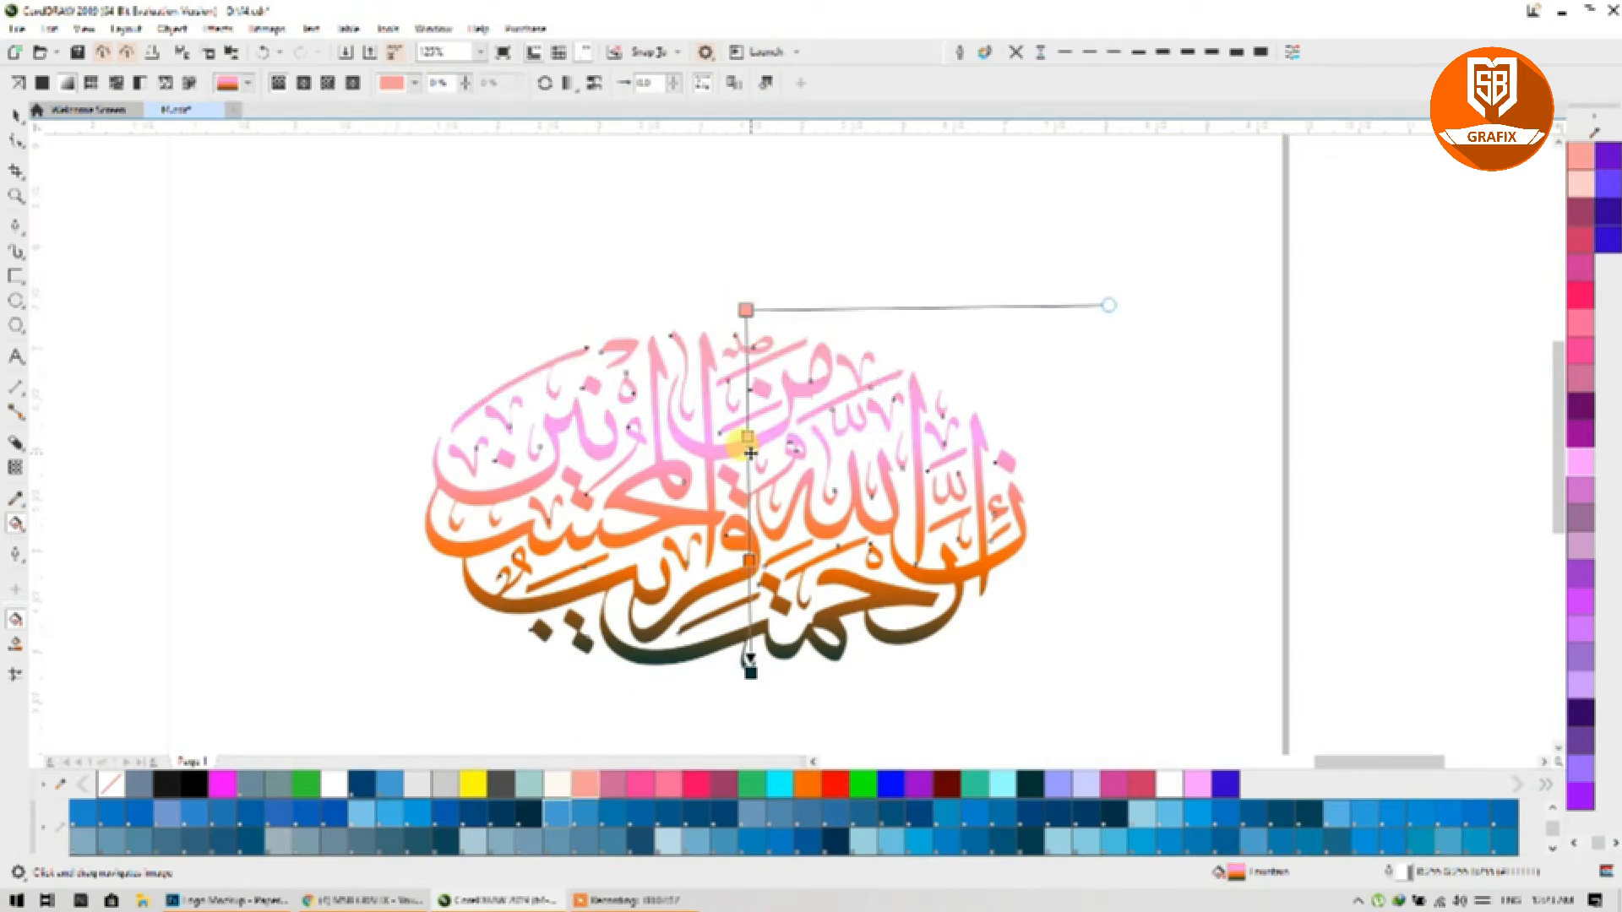
click(862, 784)
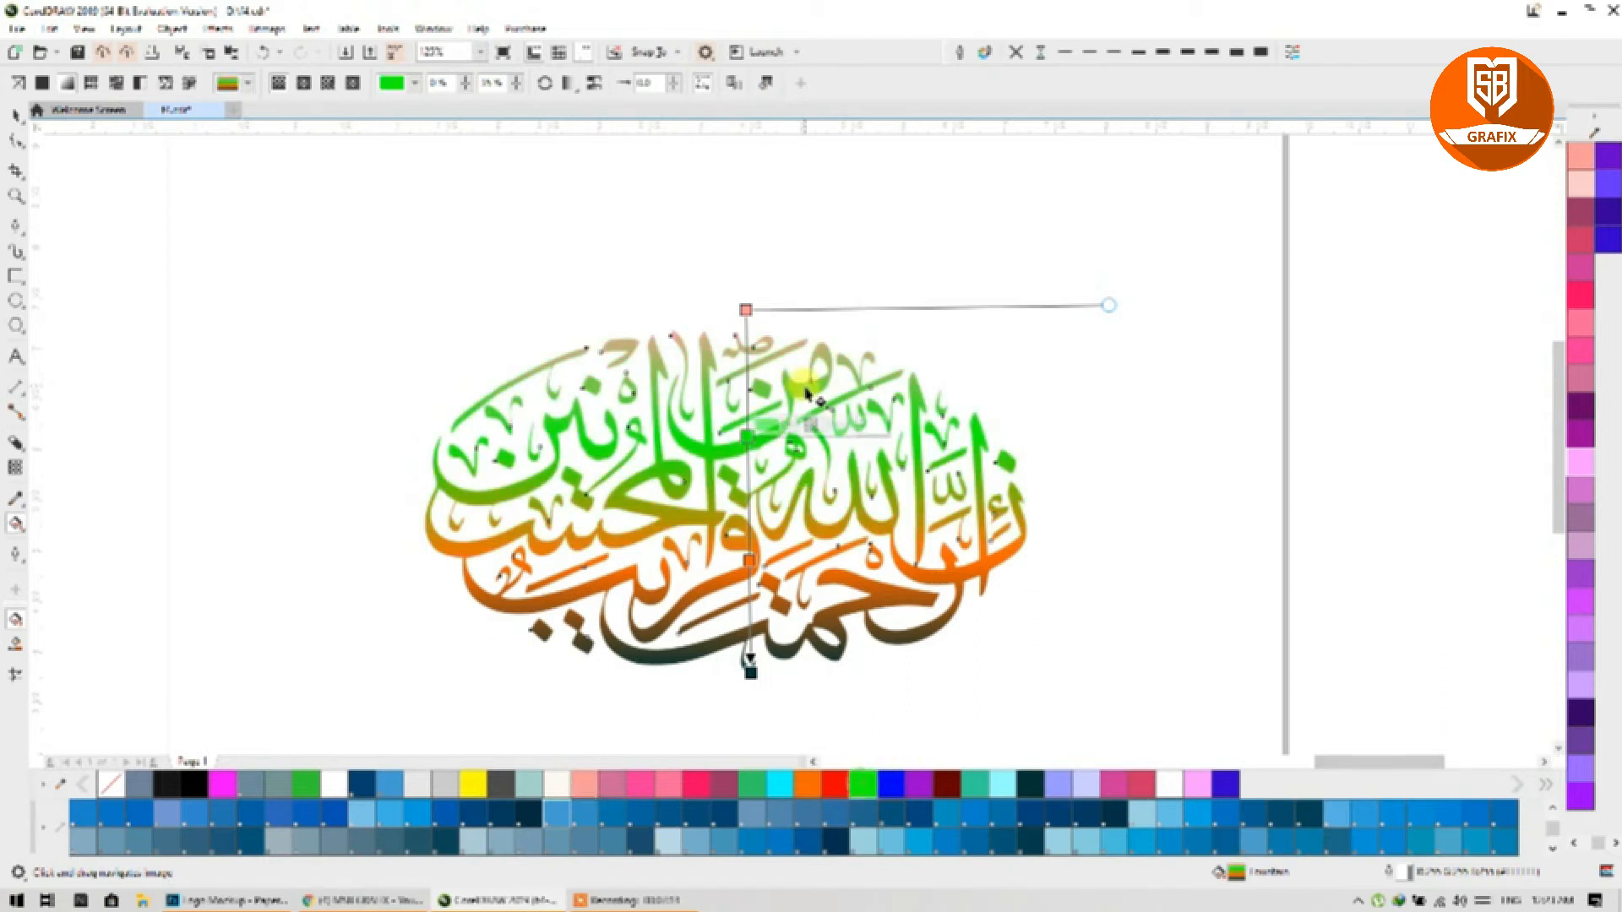
Step: Add a dark maroon node and a yellow node, then reposition the orange, green and maroon bands
scroll(747, 485, up, 4)
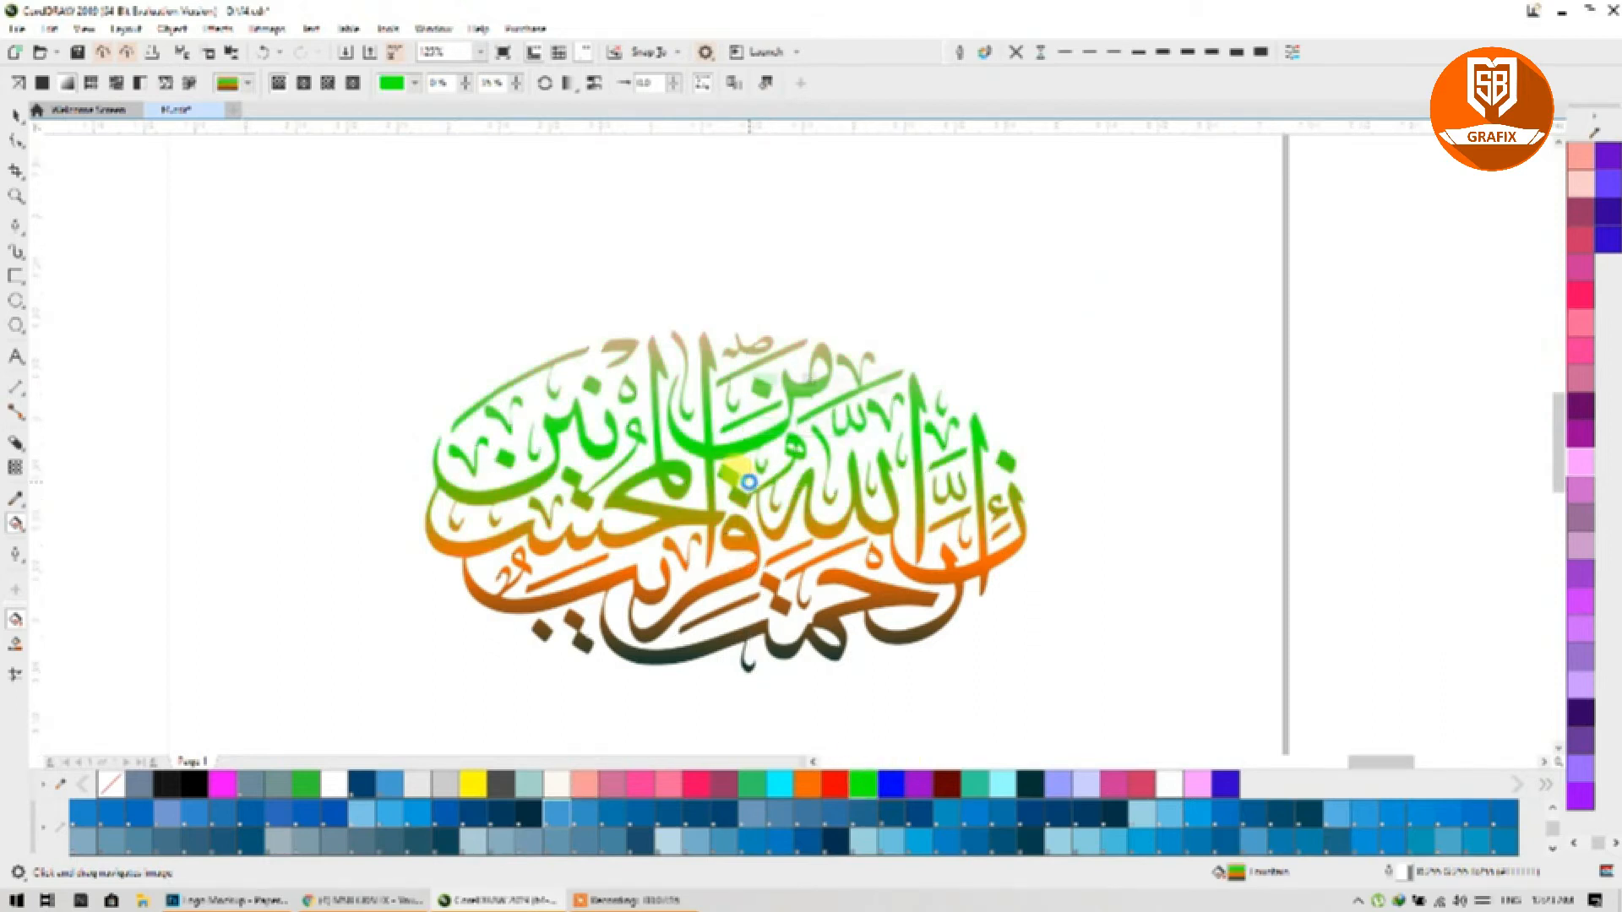
double_click(745, 487)
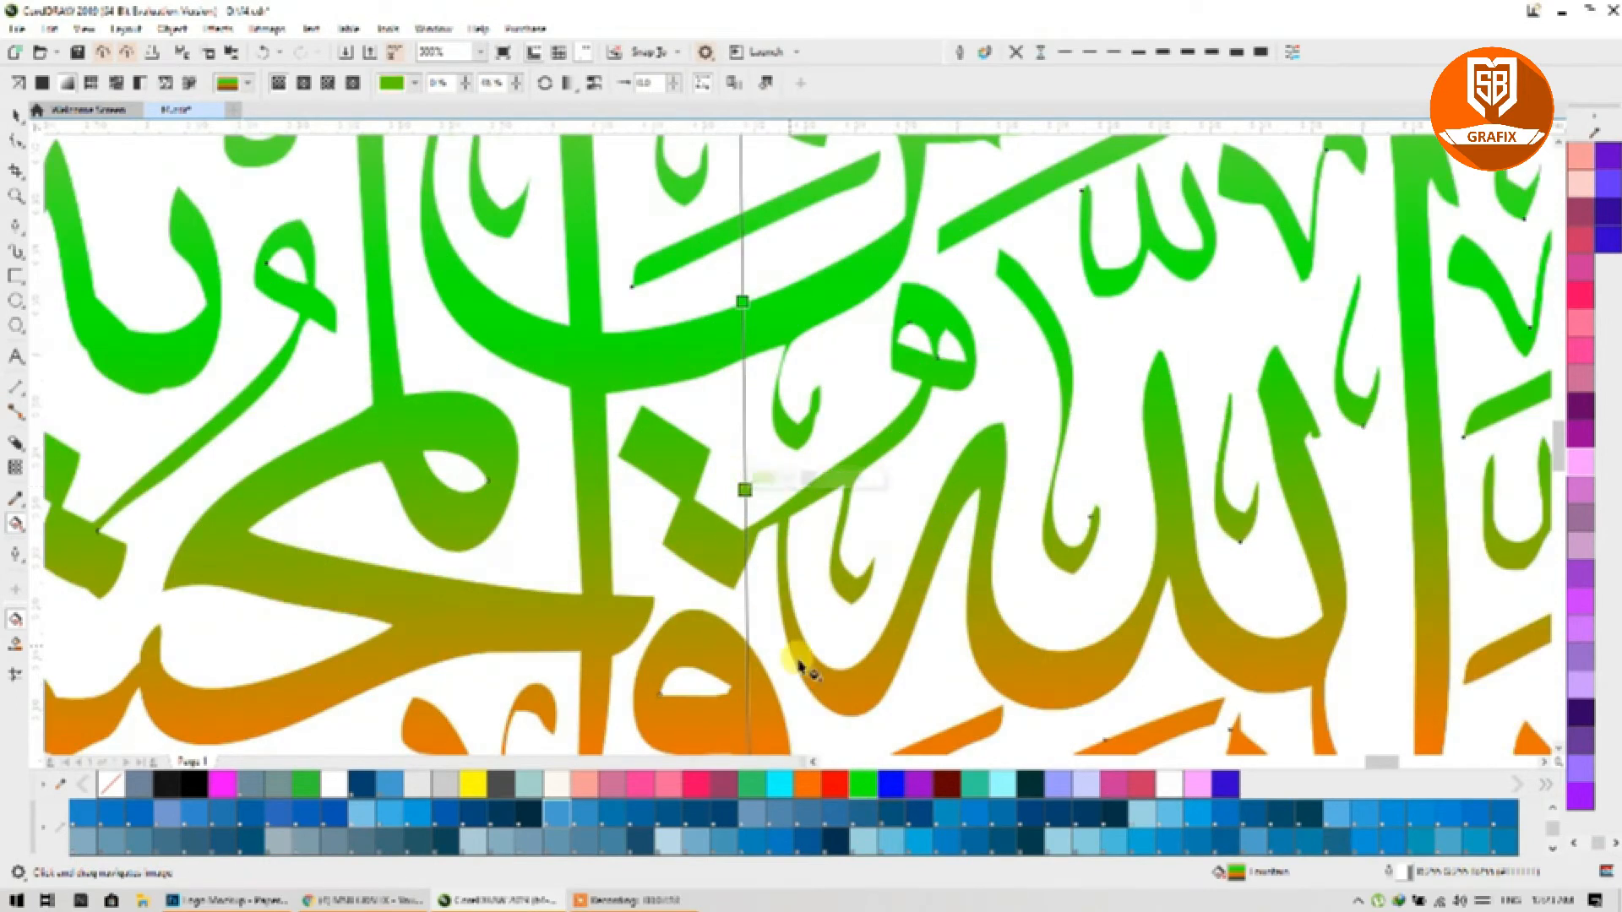
click(947, 786)
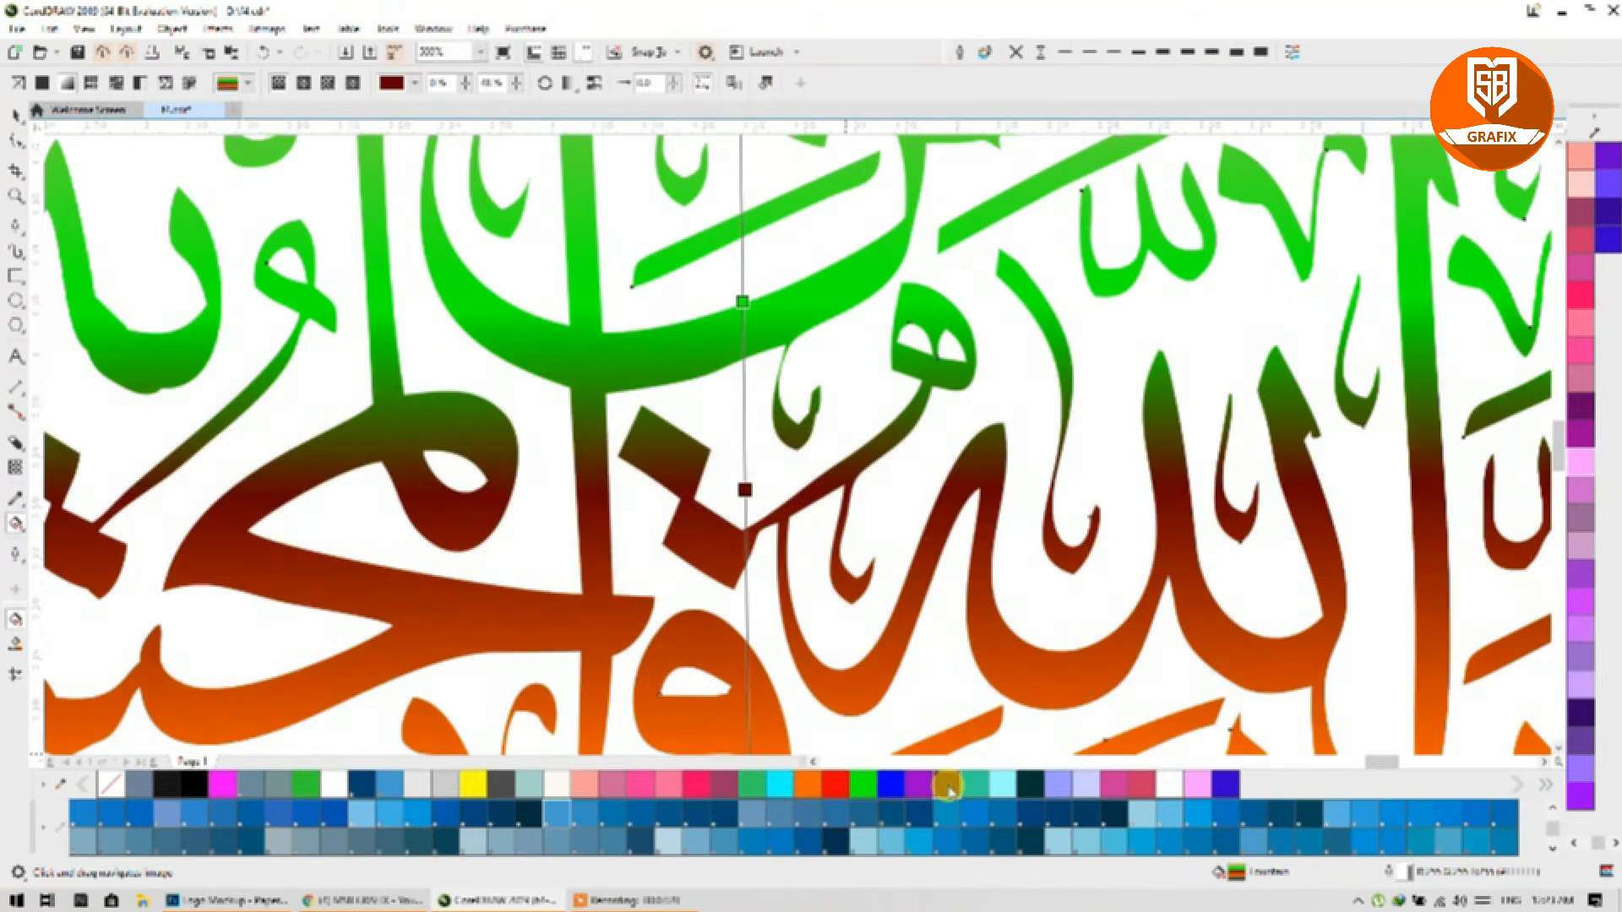
scroll(724, 541, down, 3)
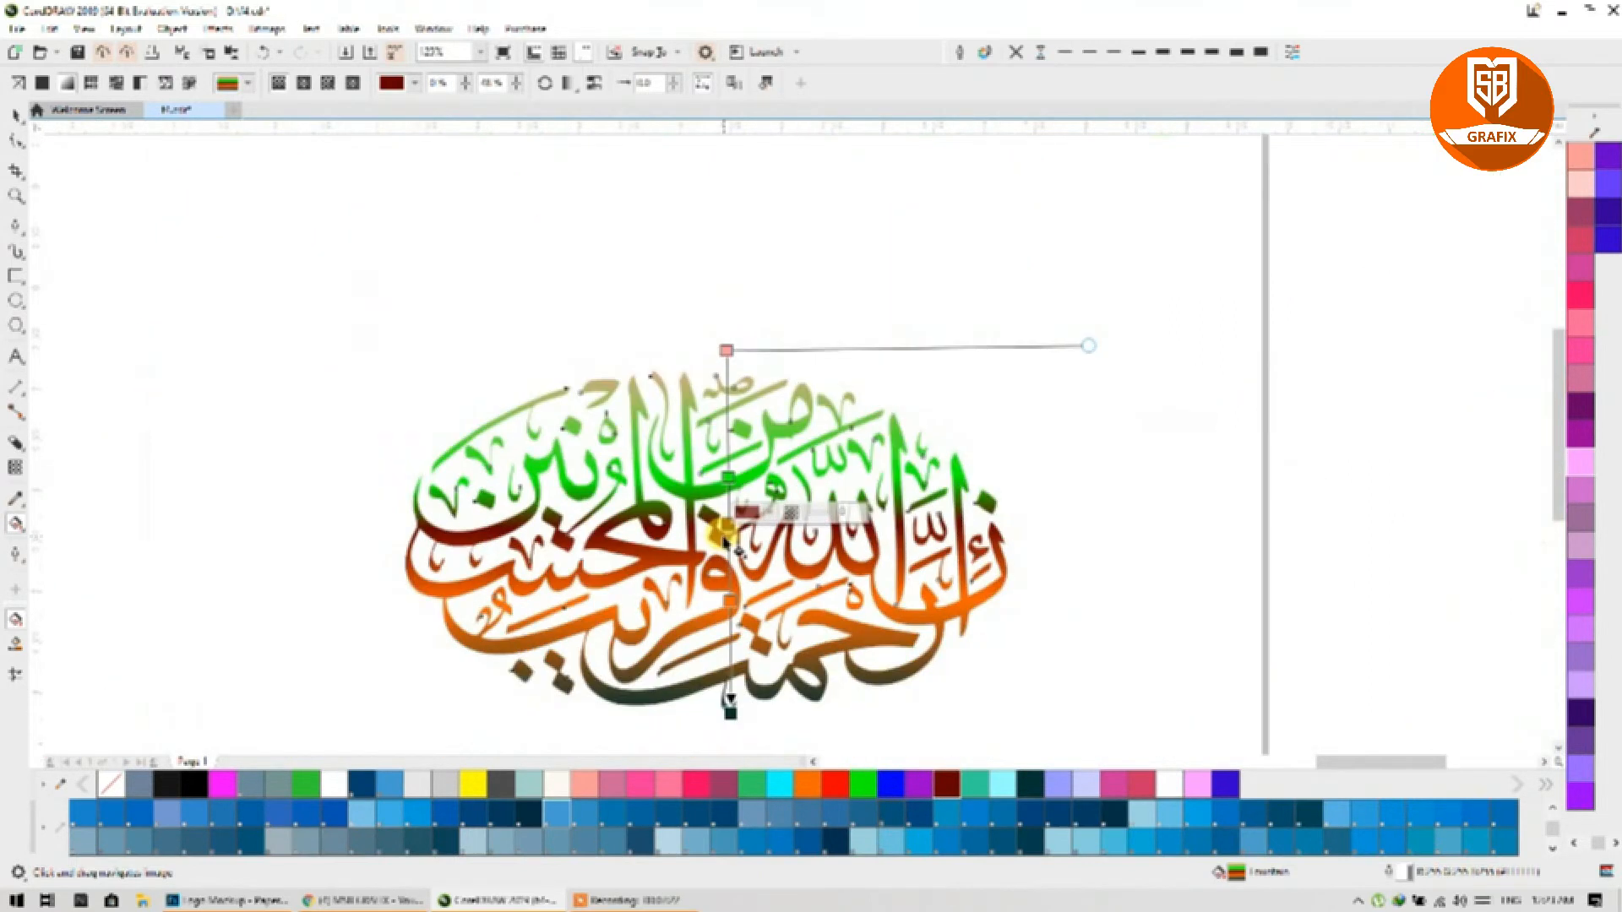
scroll(726, 557, up, 2)
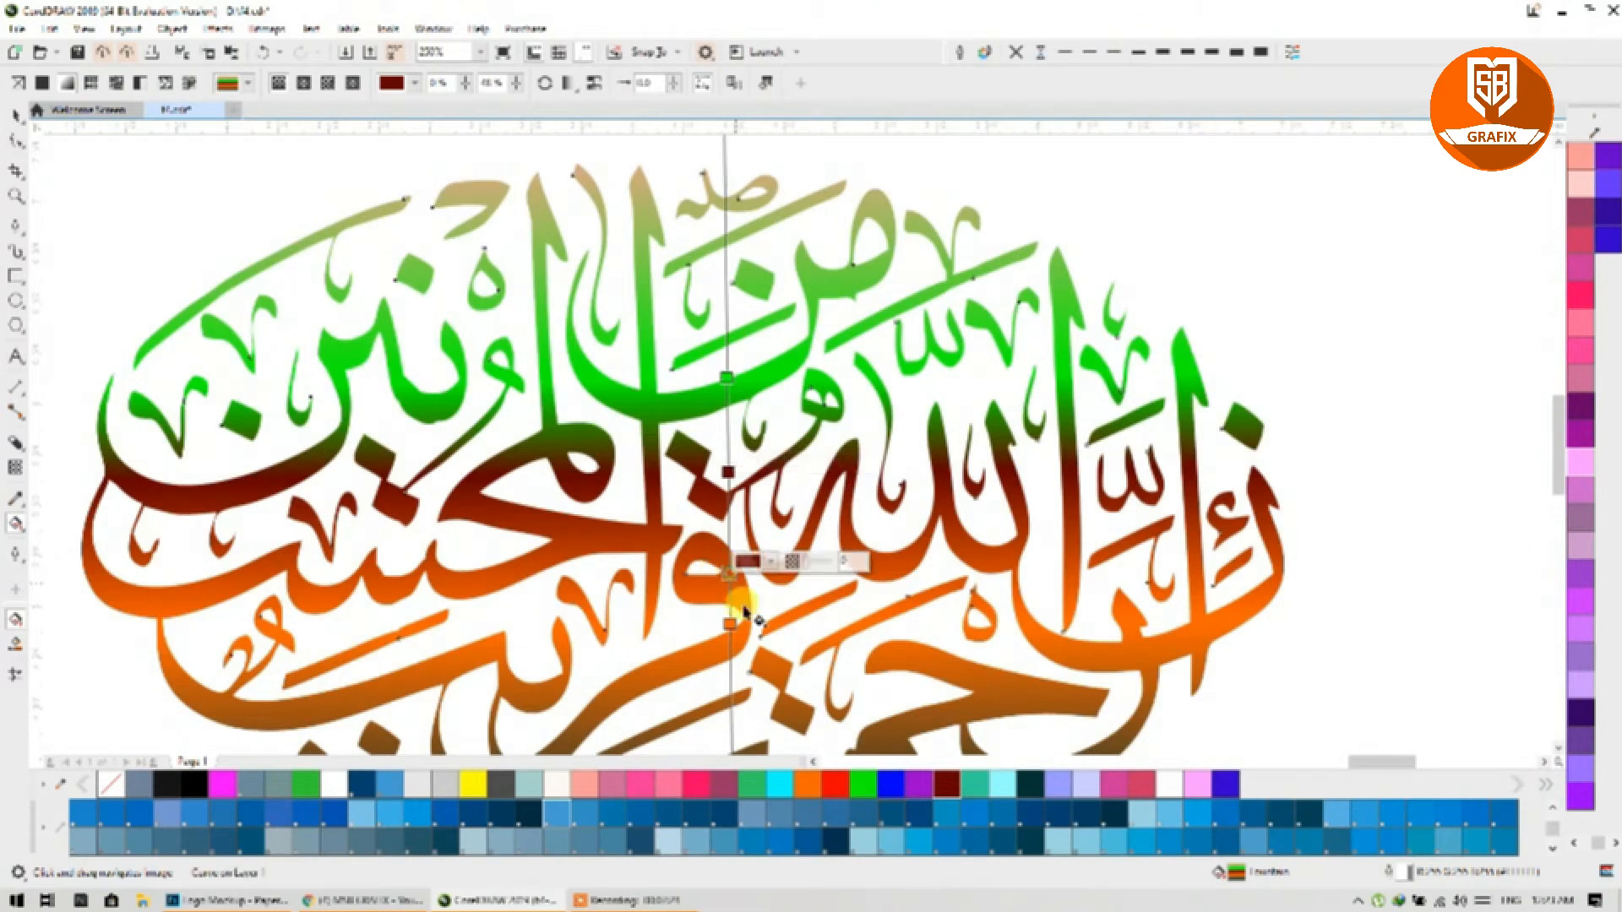
click(473, 785)
scroll(744, 338, down, 2)
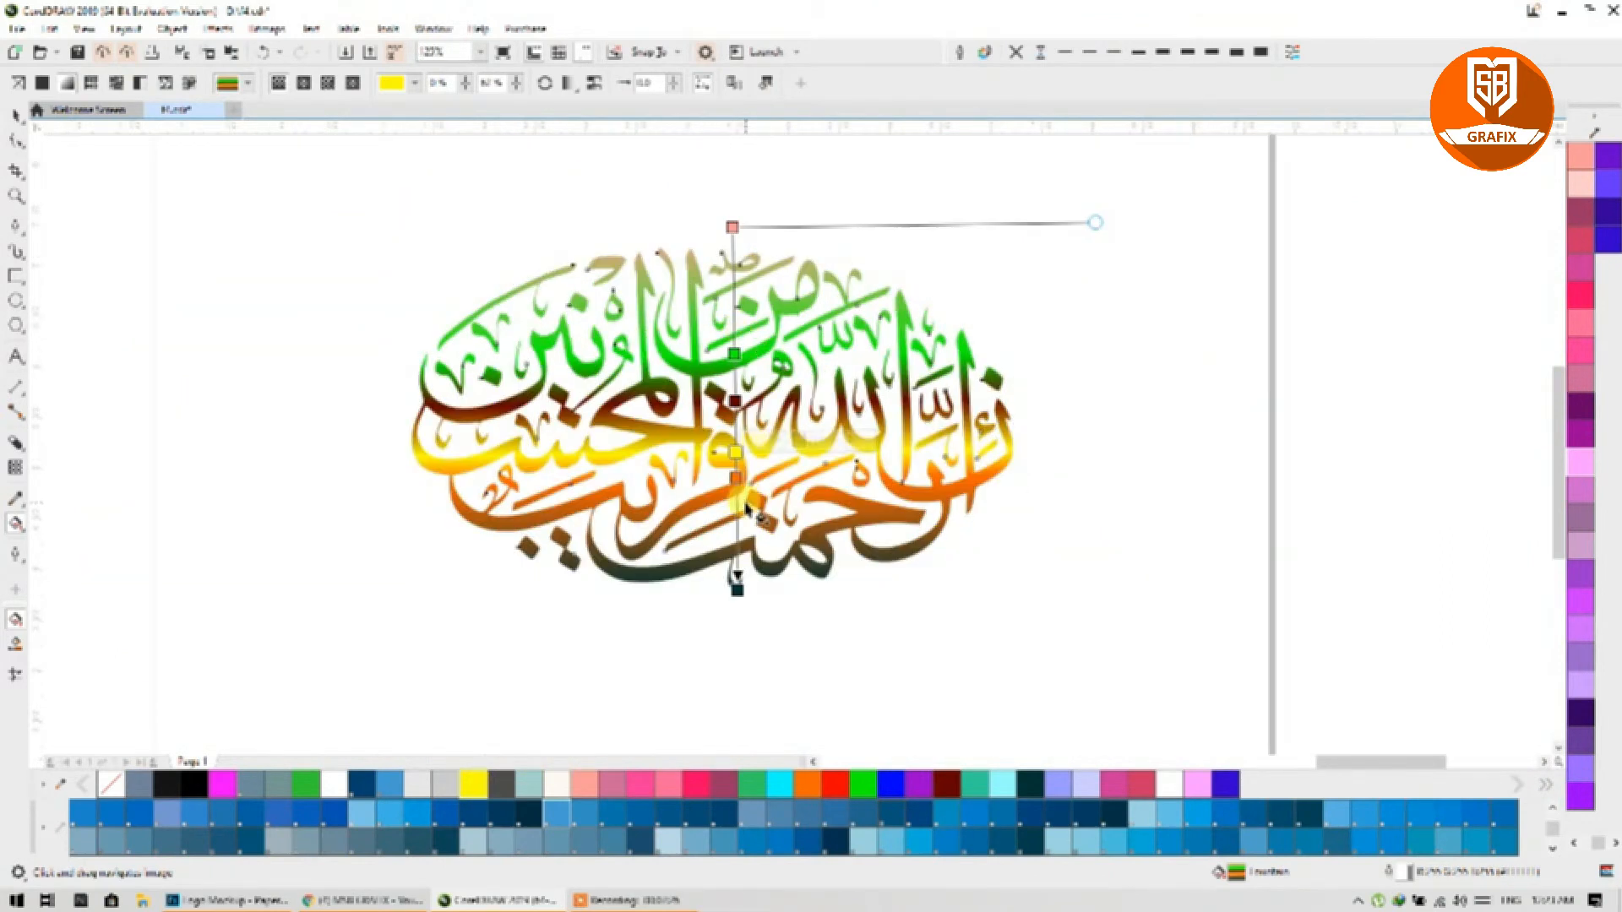
drag(735, 481, 736, 507)
drag(735, 353, 735, 322)
drag(735, 397, 735, 378)
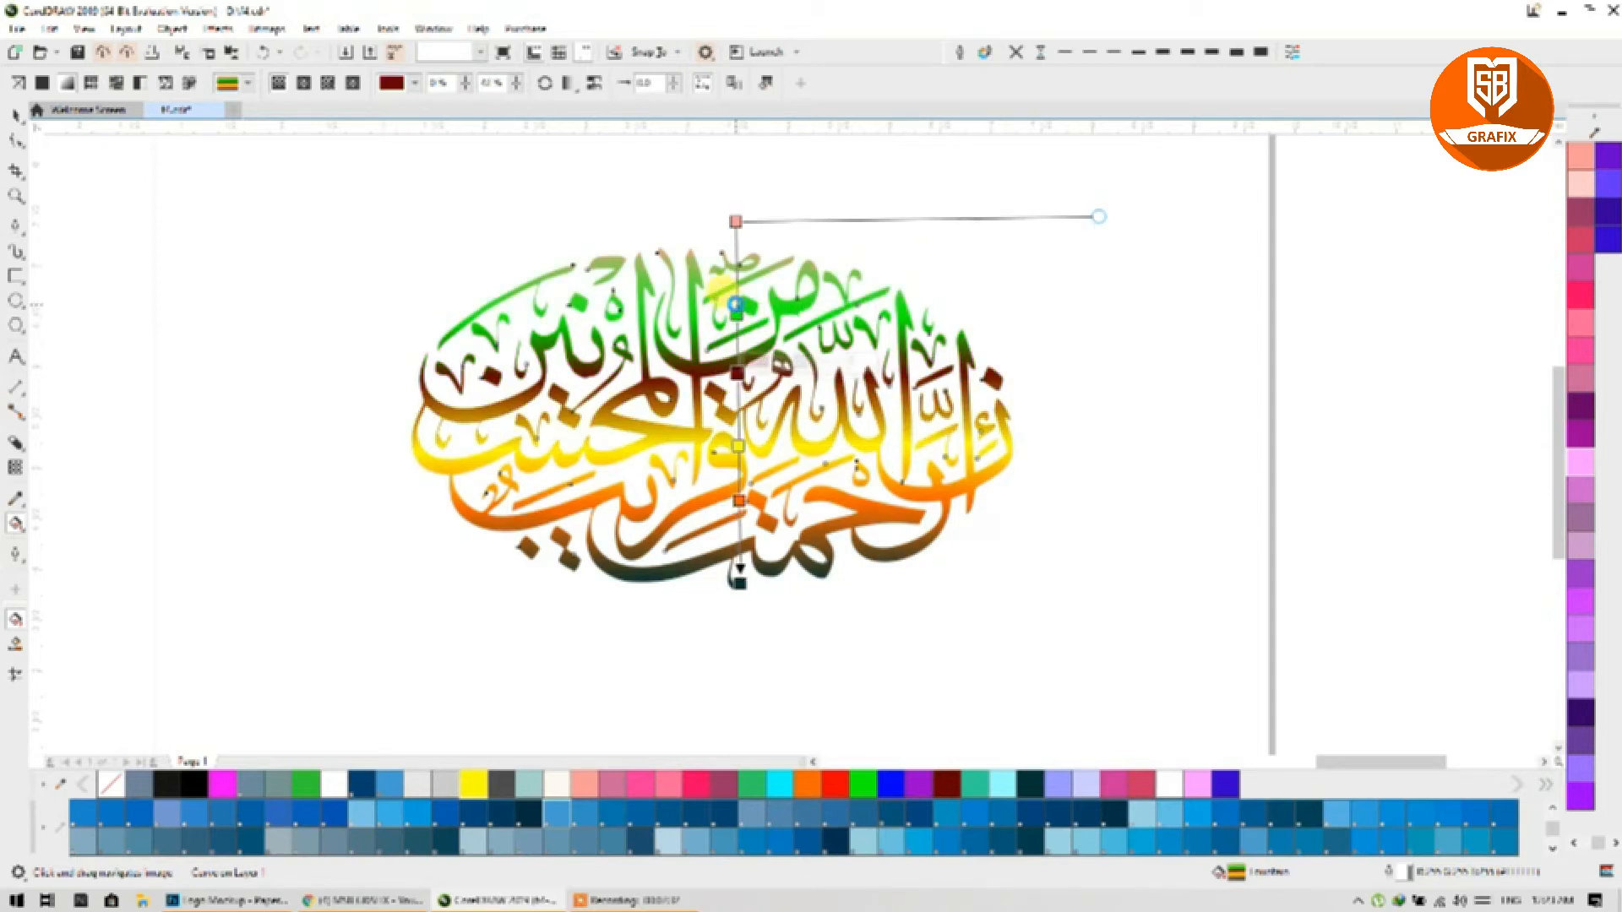
scroll(837, 405, down, 3)
Step: Pan and zoom across the grid of calligraphy copies and the ringed variant
scroll(527, 395, up, 4)
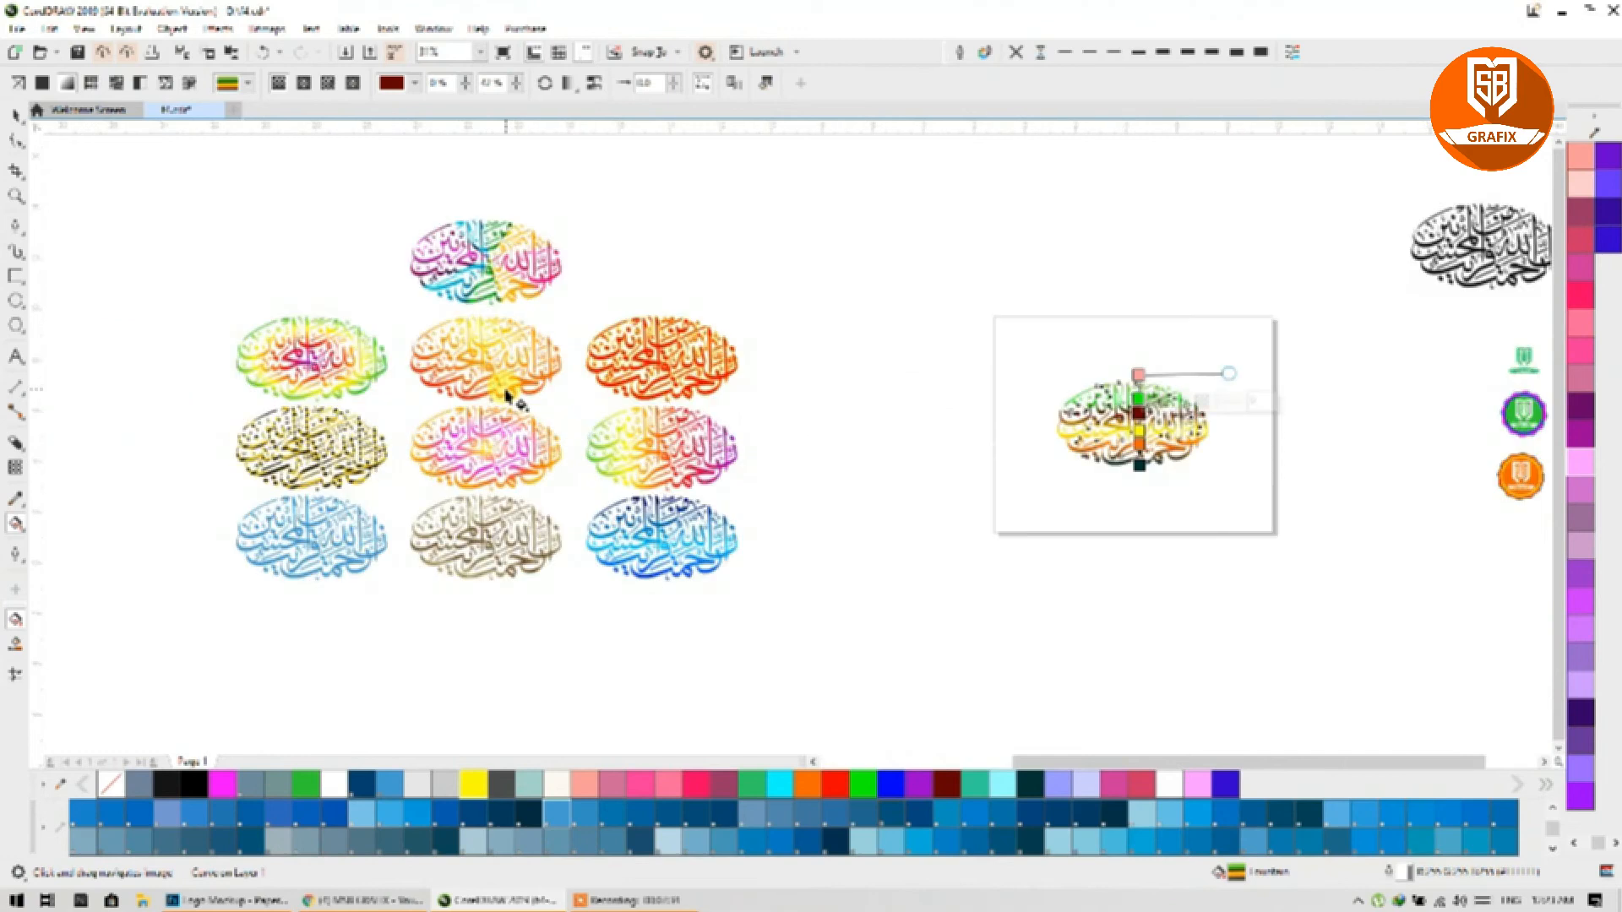
drag(506, 391, 774, 352)
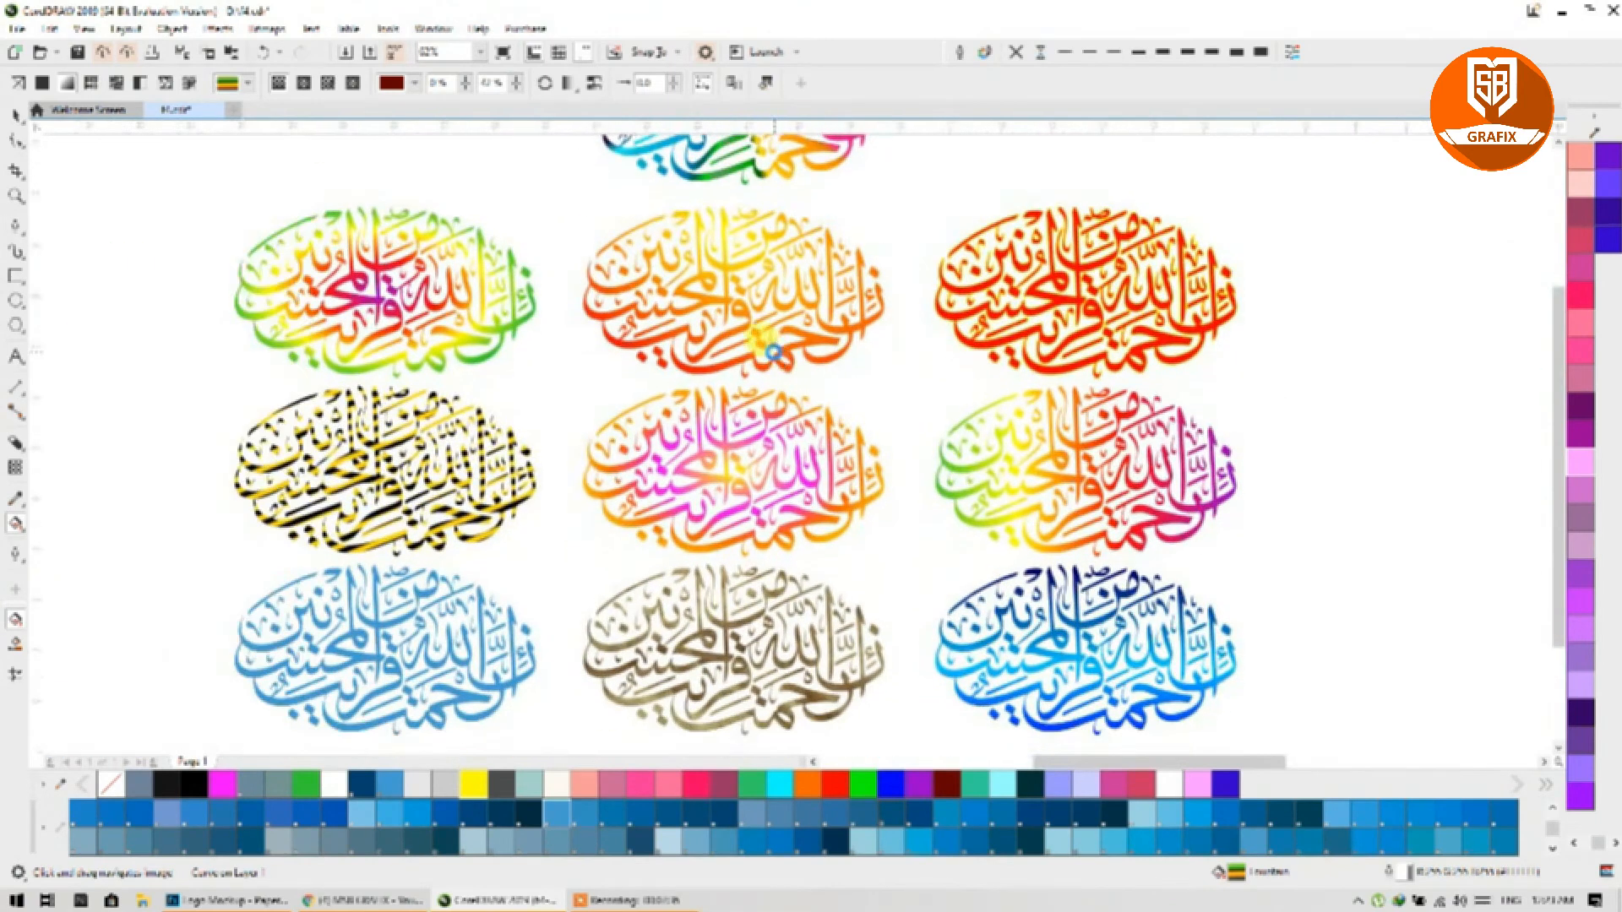
scroll(775, 354, down, 1)
drag(755, 245, 703, 313)
scroll(703, 313, up, 2)
scroll(703, 315, down, 3)
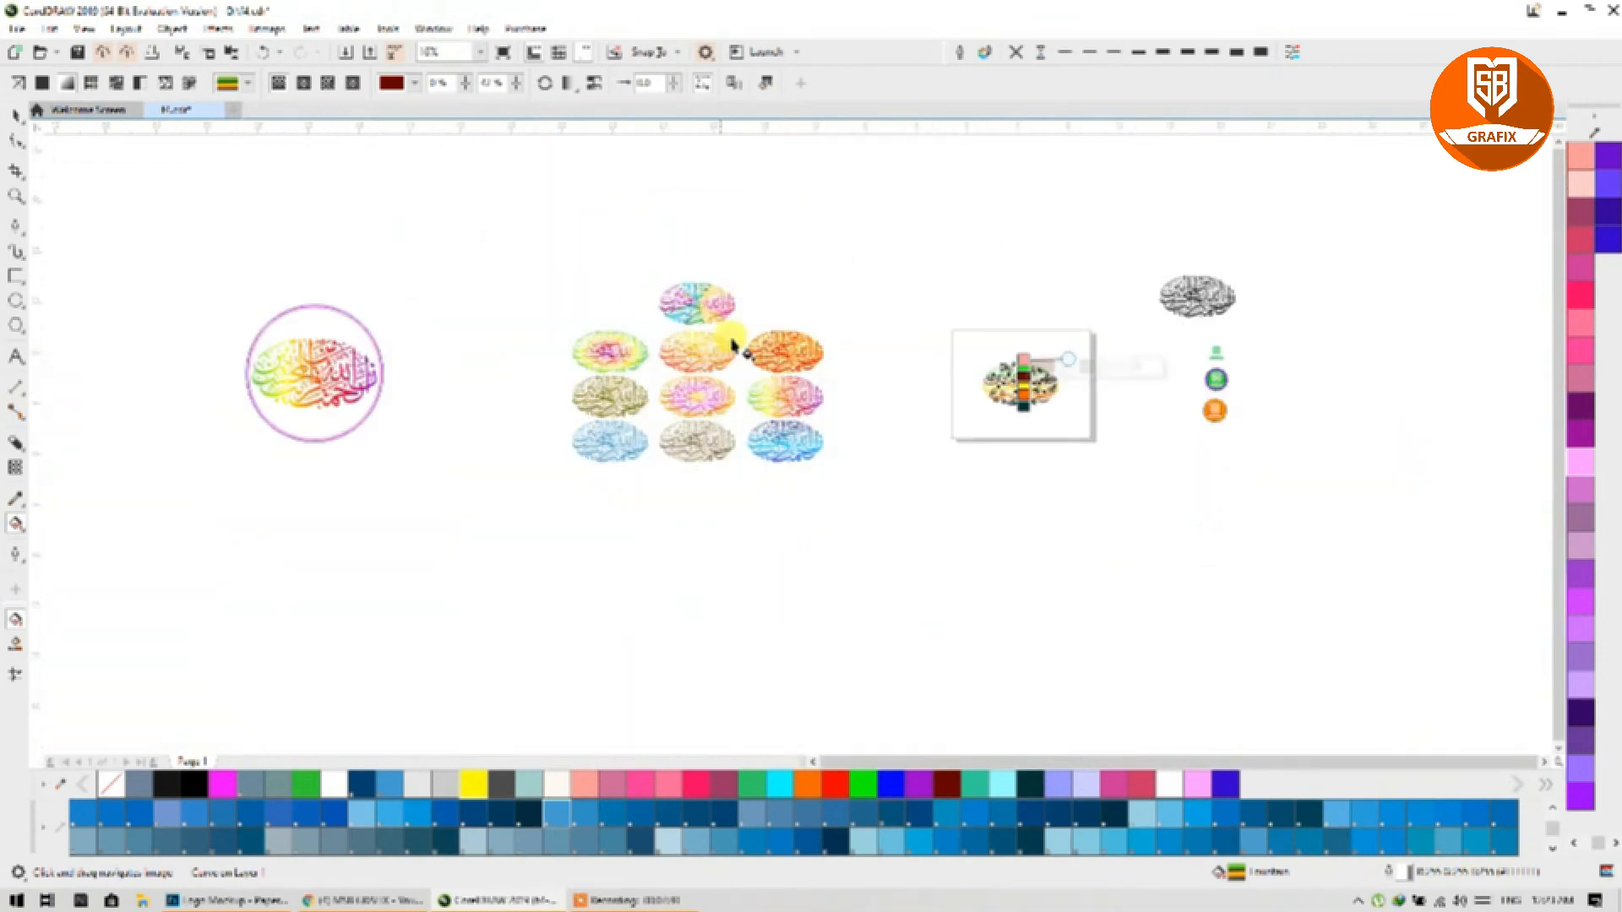
scroll(270, 364, up, 2)
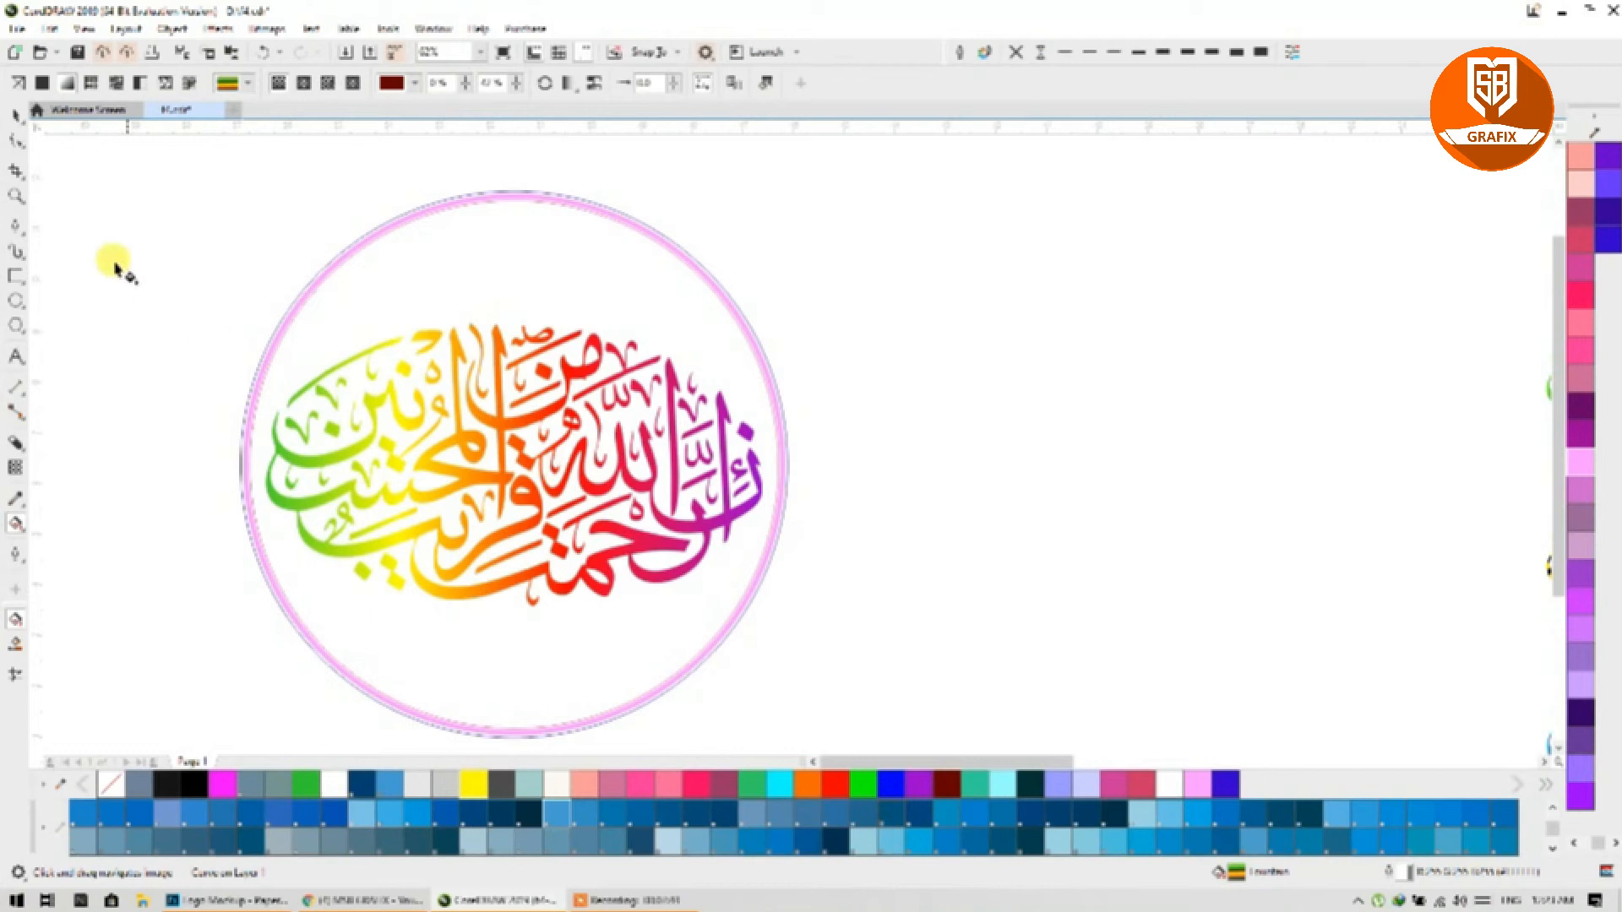
Step: With the Pick tool, bring the page's calligraphy into view and zoom in to 125%
click(15, 118)
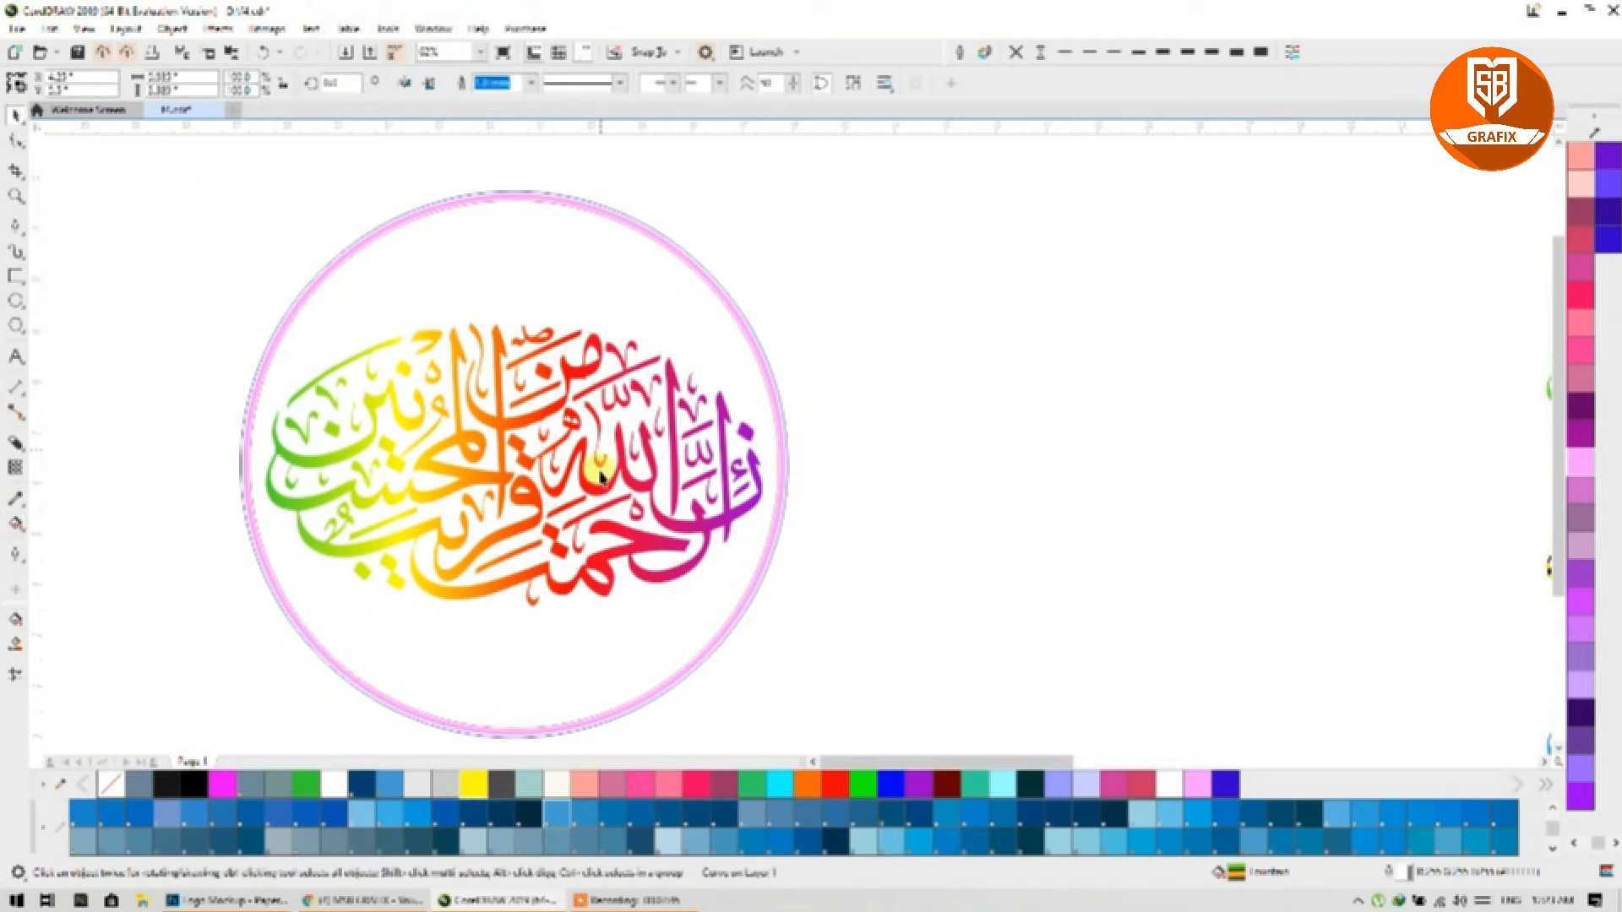
scroll(735, 368, up, 3)
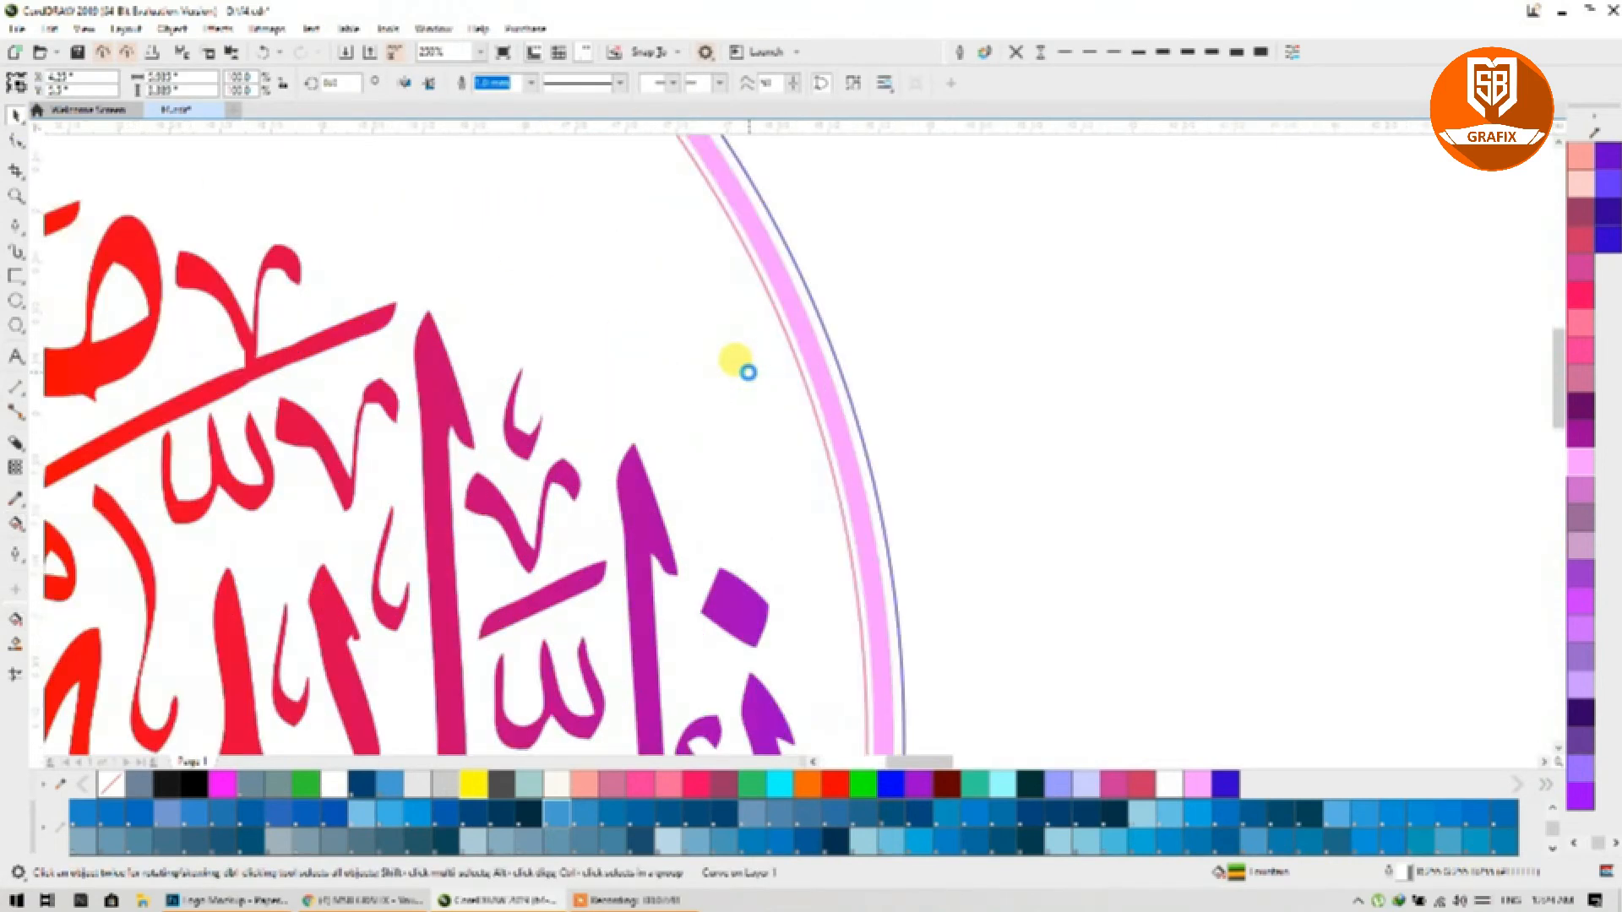
scroll(861, 397, down, 4)
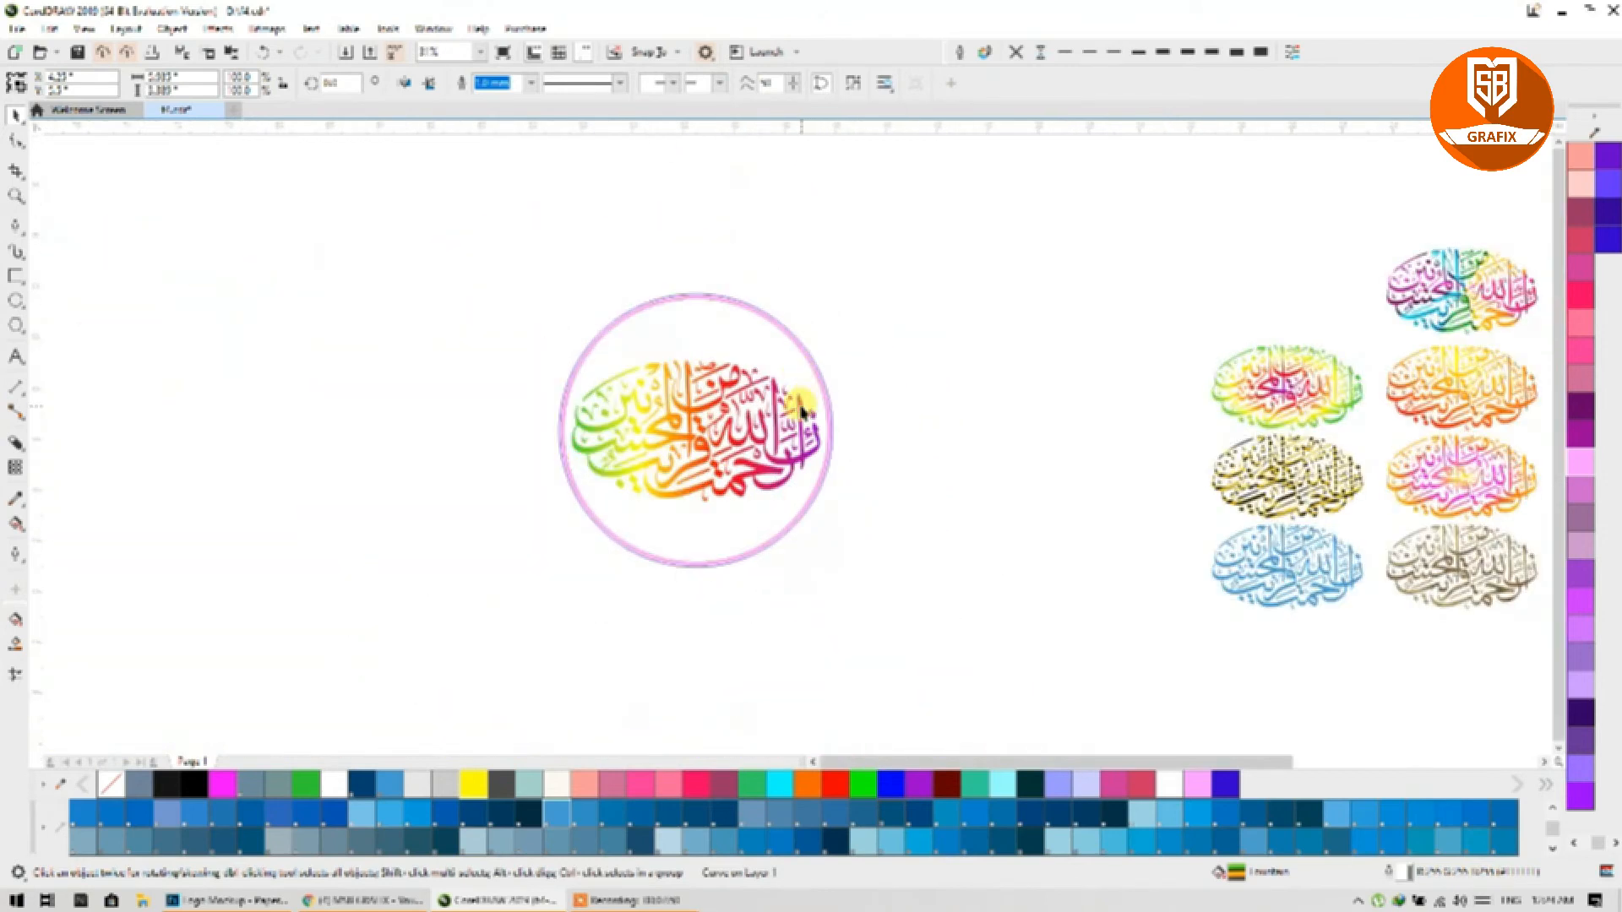
scroll(666, 440, down, 2)
drag(932, 508, 578, 505)
scroll(794, 444, up, 1)
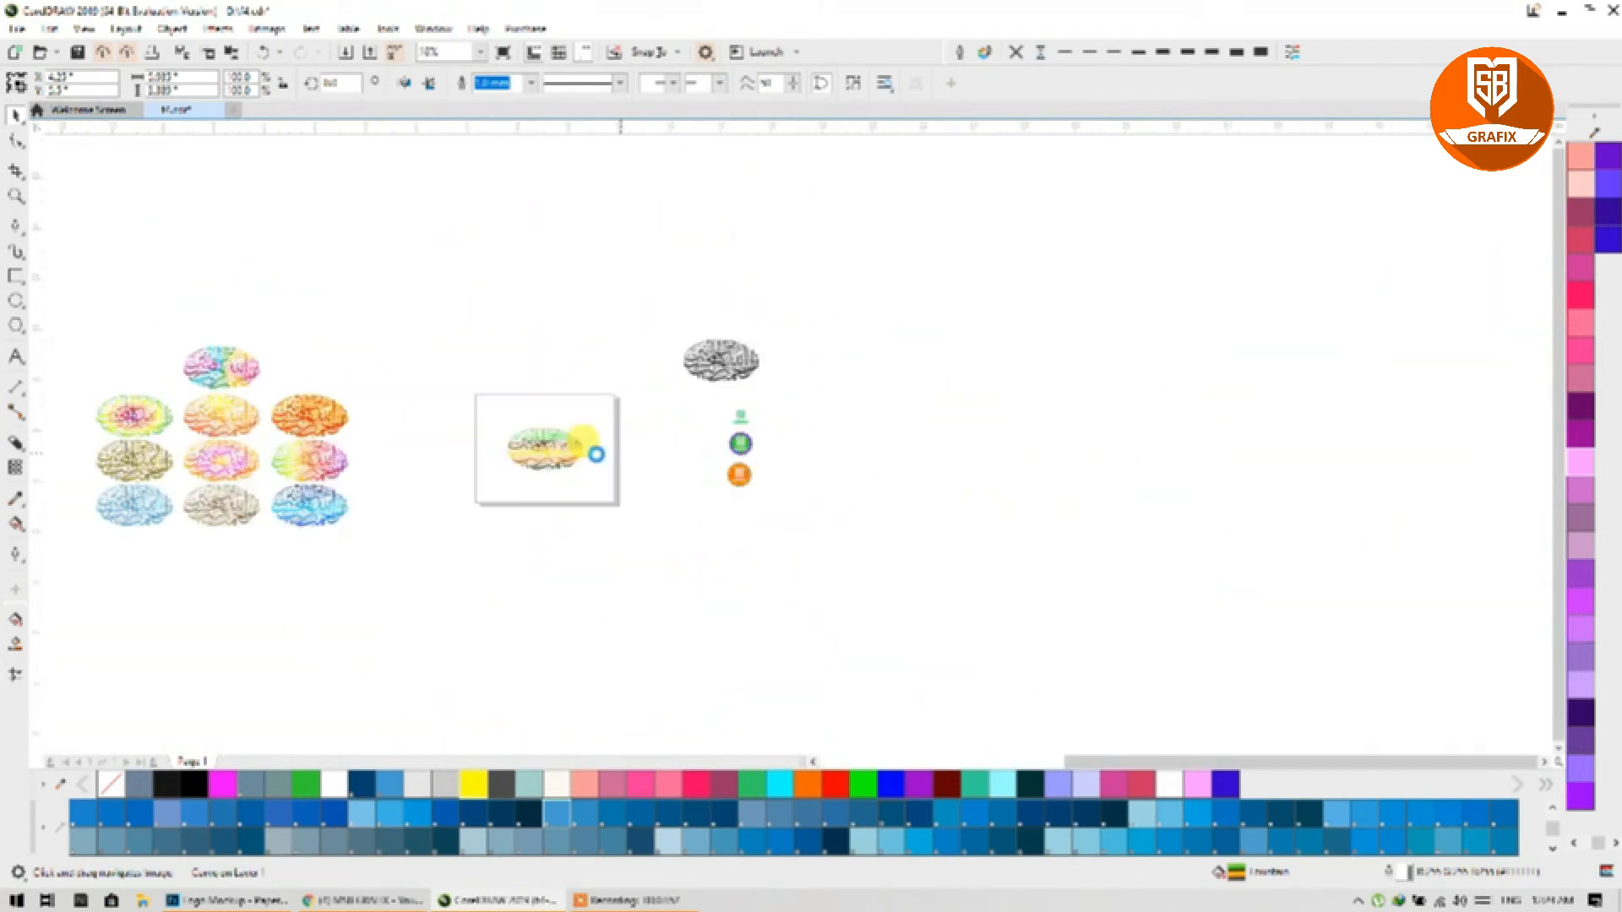
scroll(578, 453, up, 2)
scroll(486, 453, up, 2)
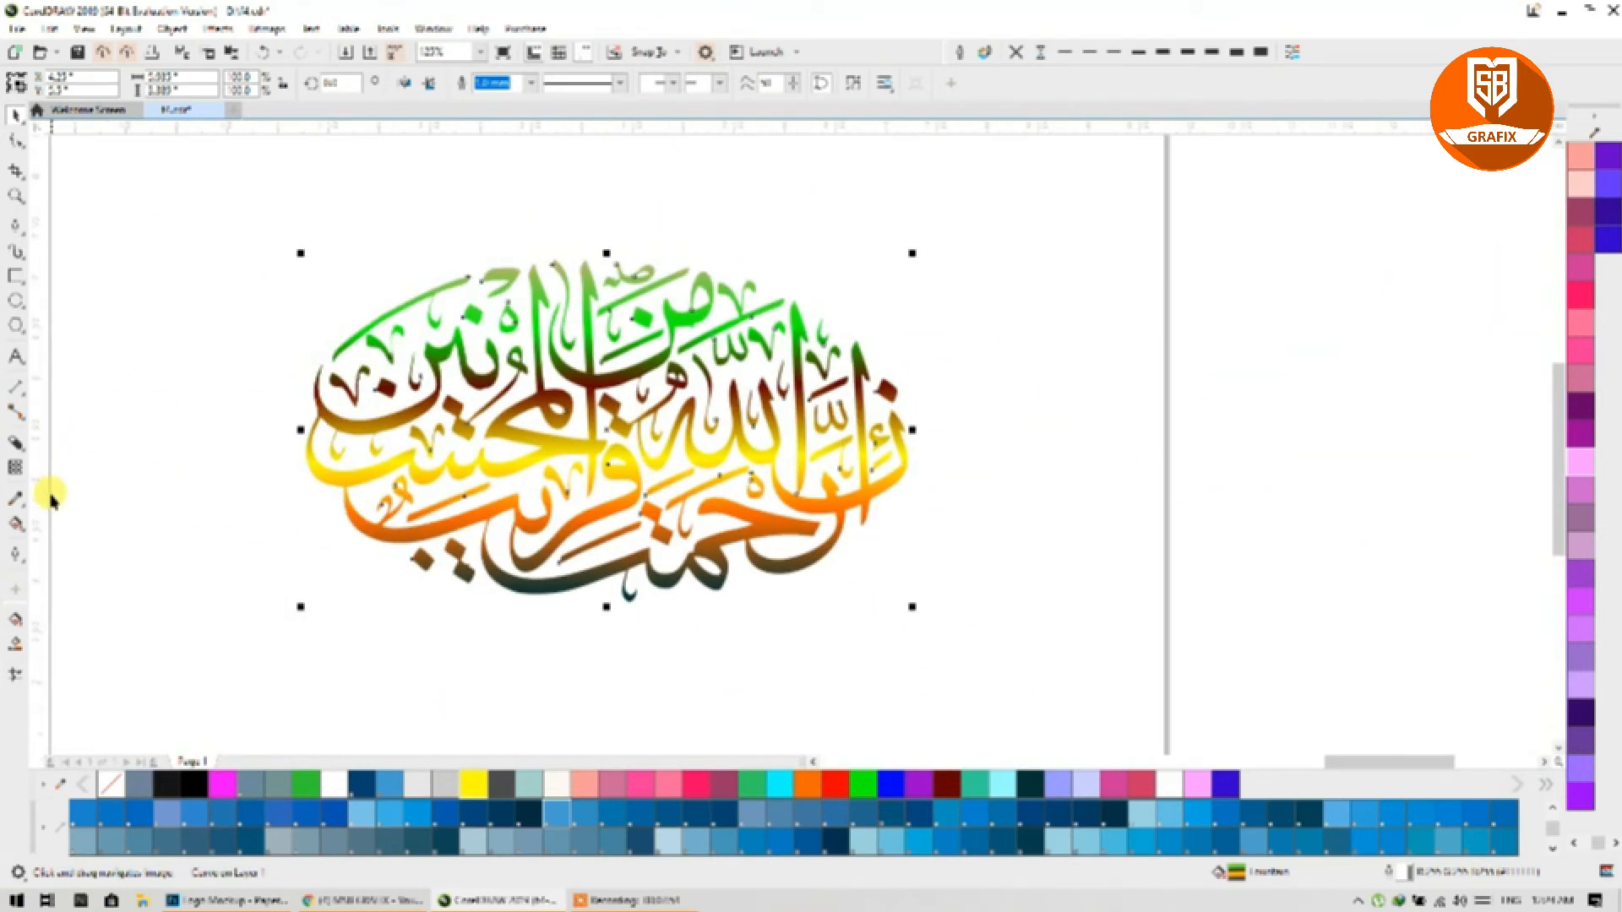
Step: Apply the rainbow conic preset fill to the calligraphy with the Interactive Fill tool
click(17, 524)
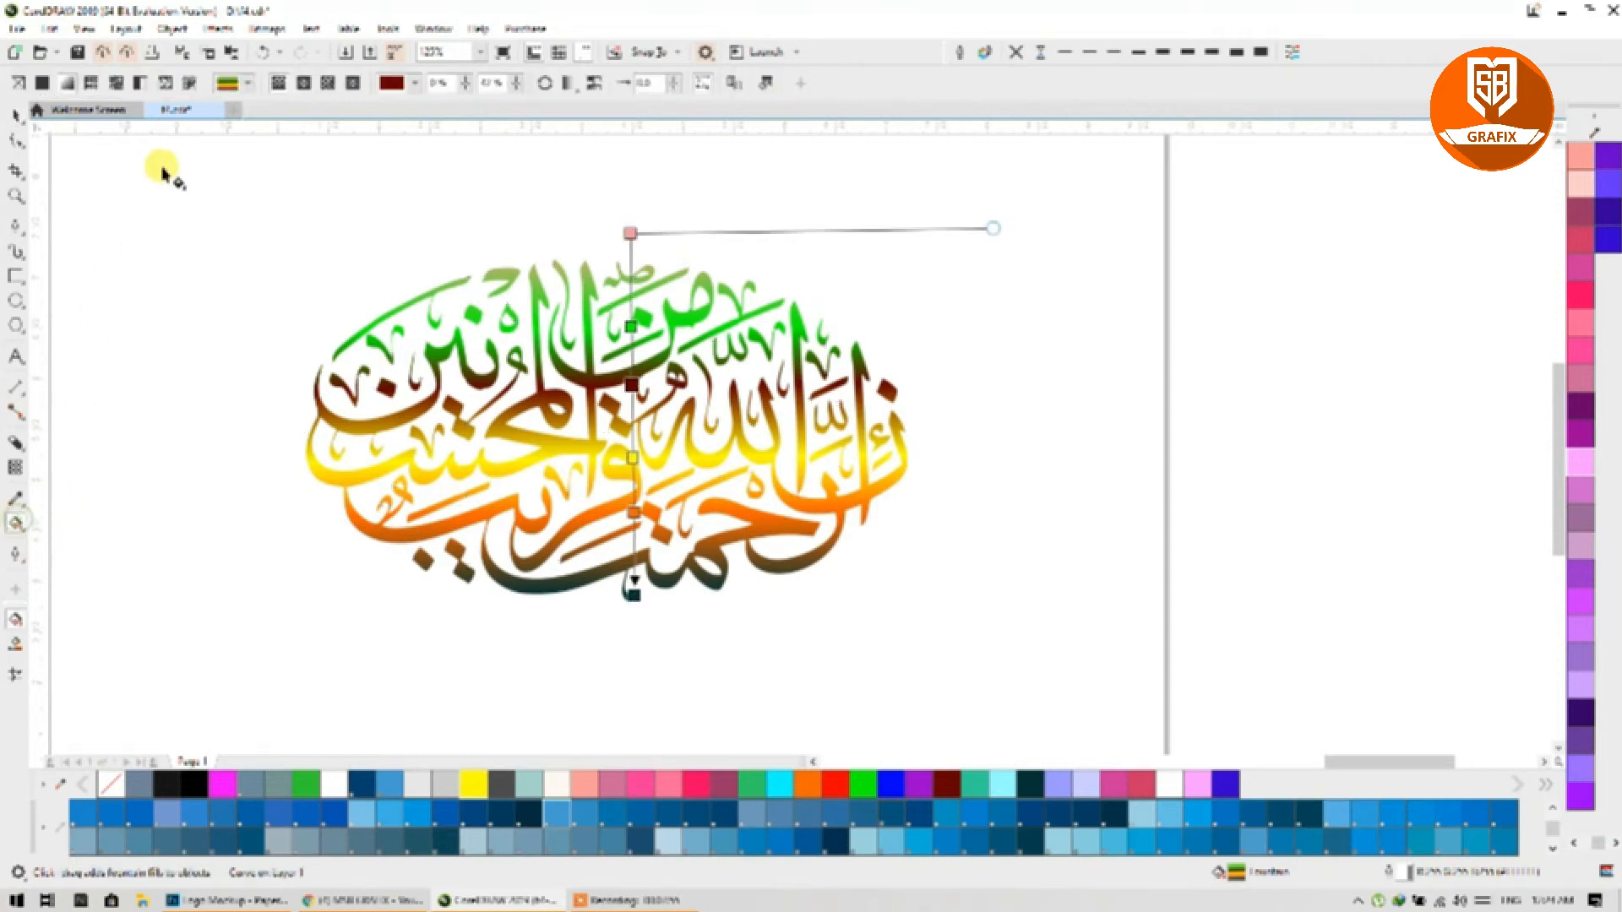
click(228, 83)
click(250, 330)
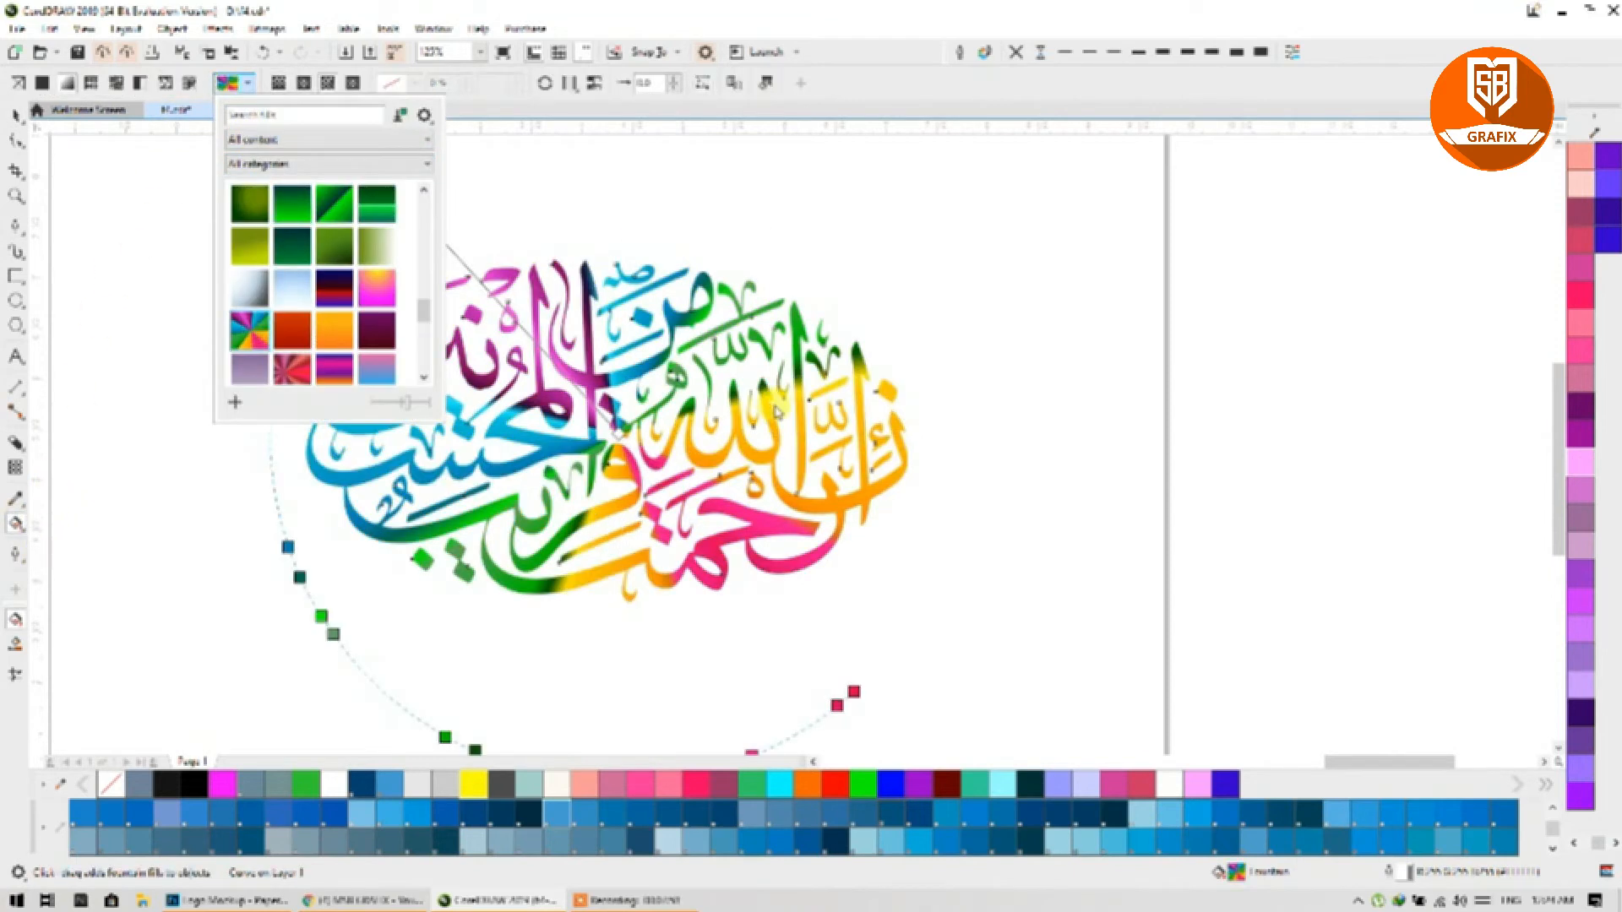
click(512, 157)
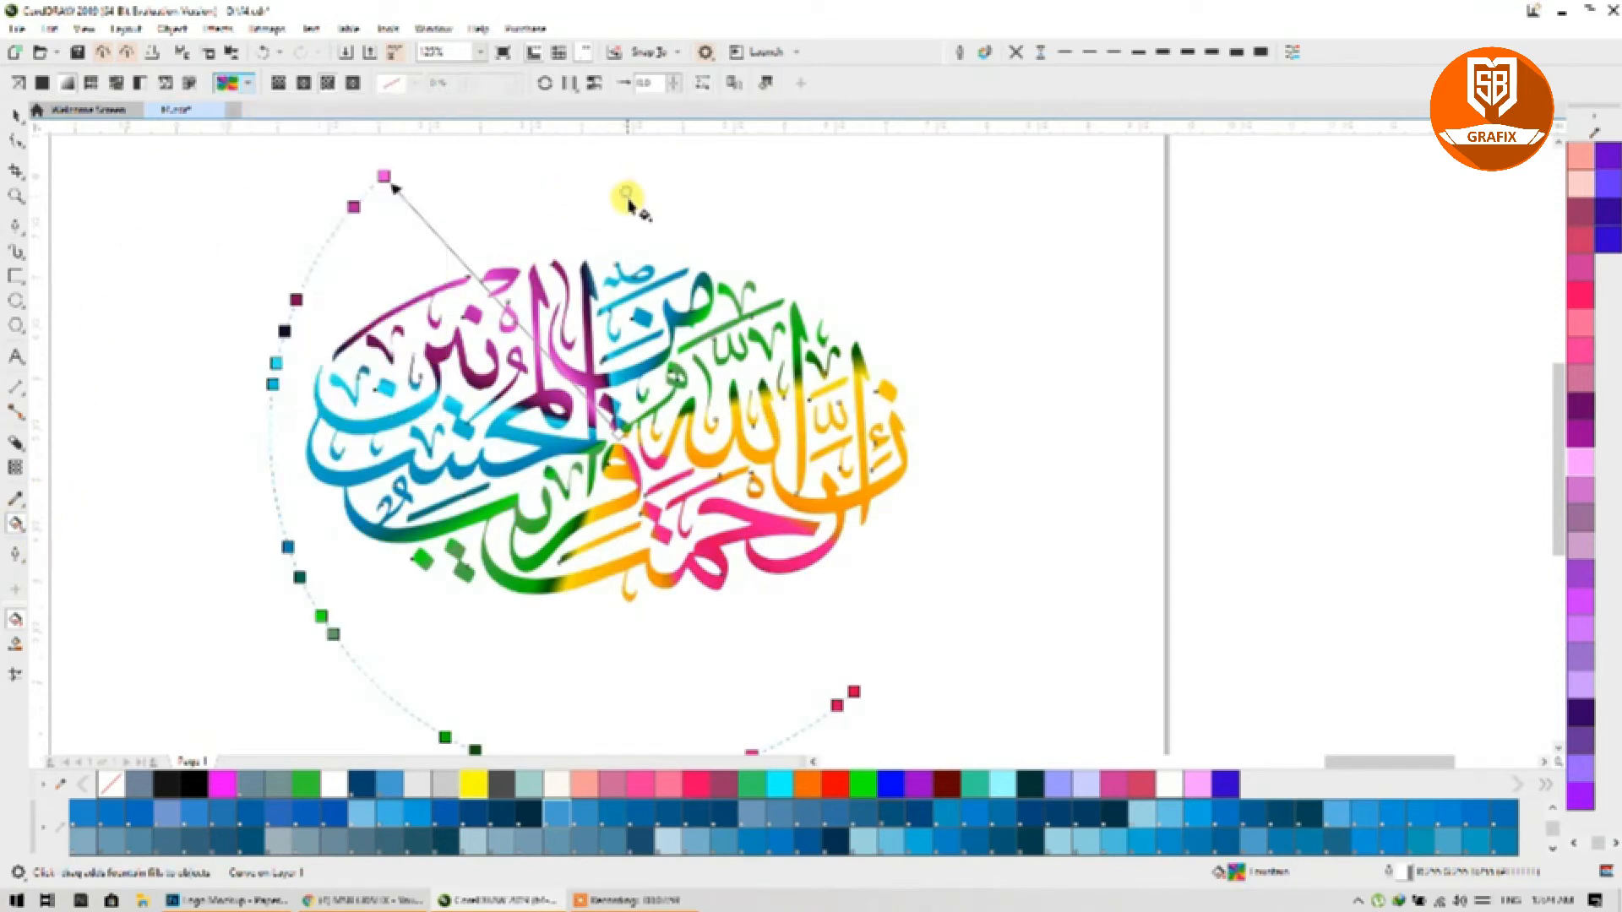
click(14, 122)
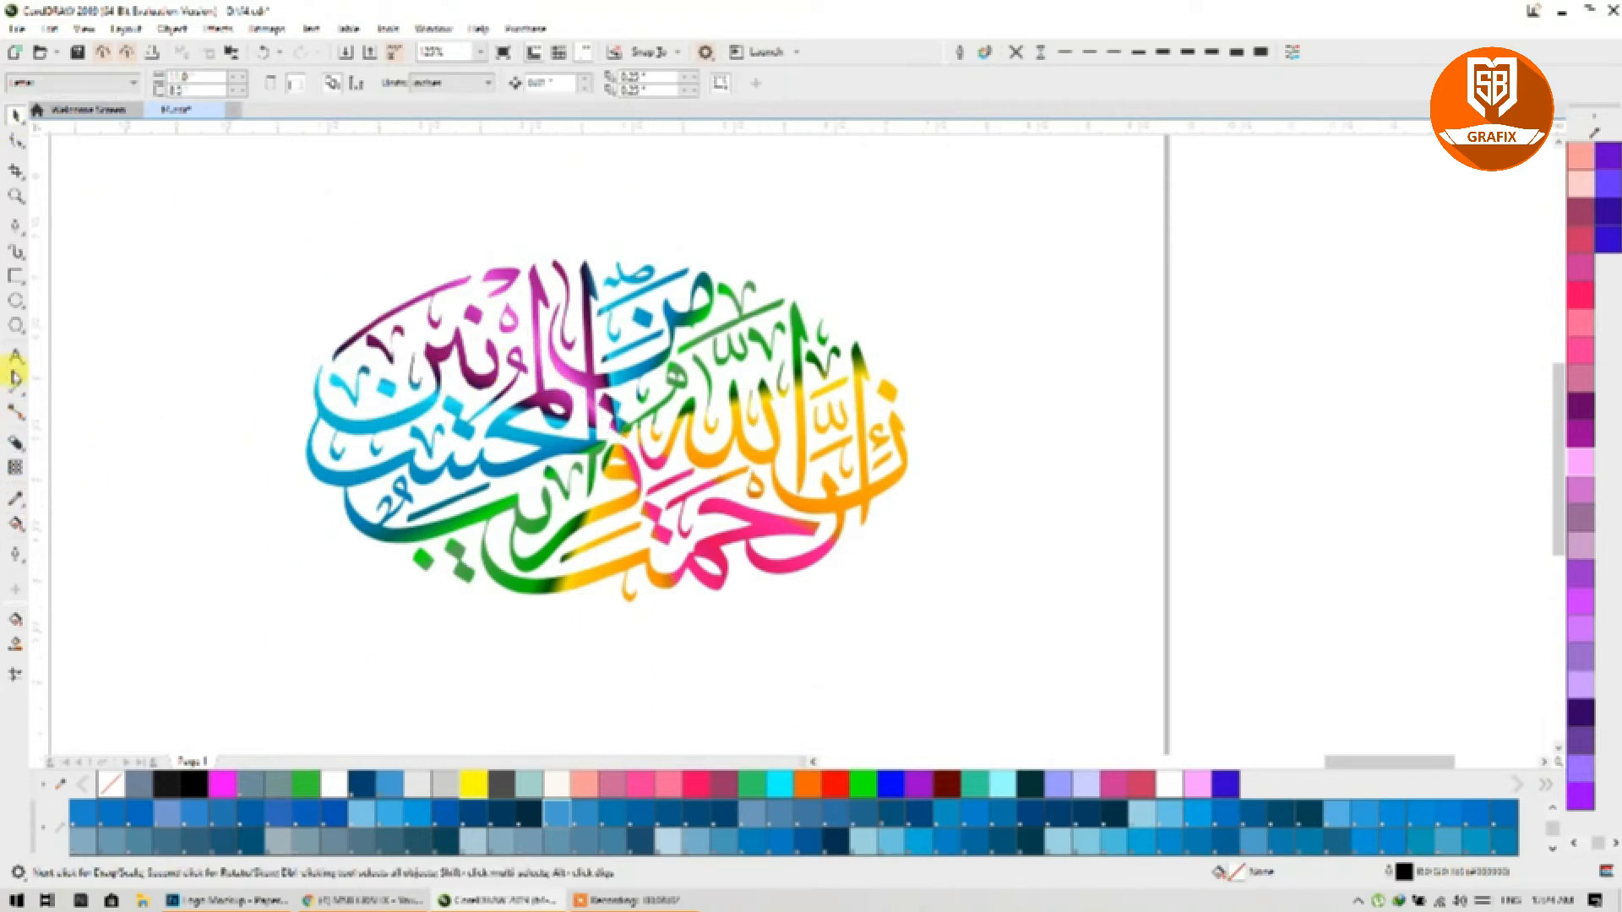
click(15, 303)
key(F3)
Step: Draw a circle around the calligraphy and centre it on the page
drag(475, 235, 846, 507)
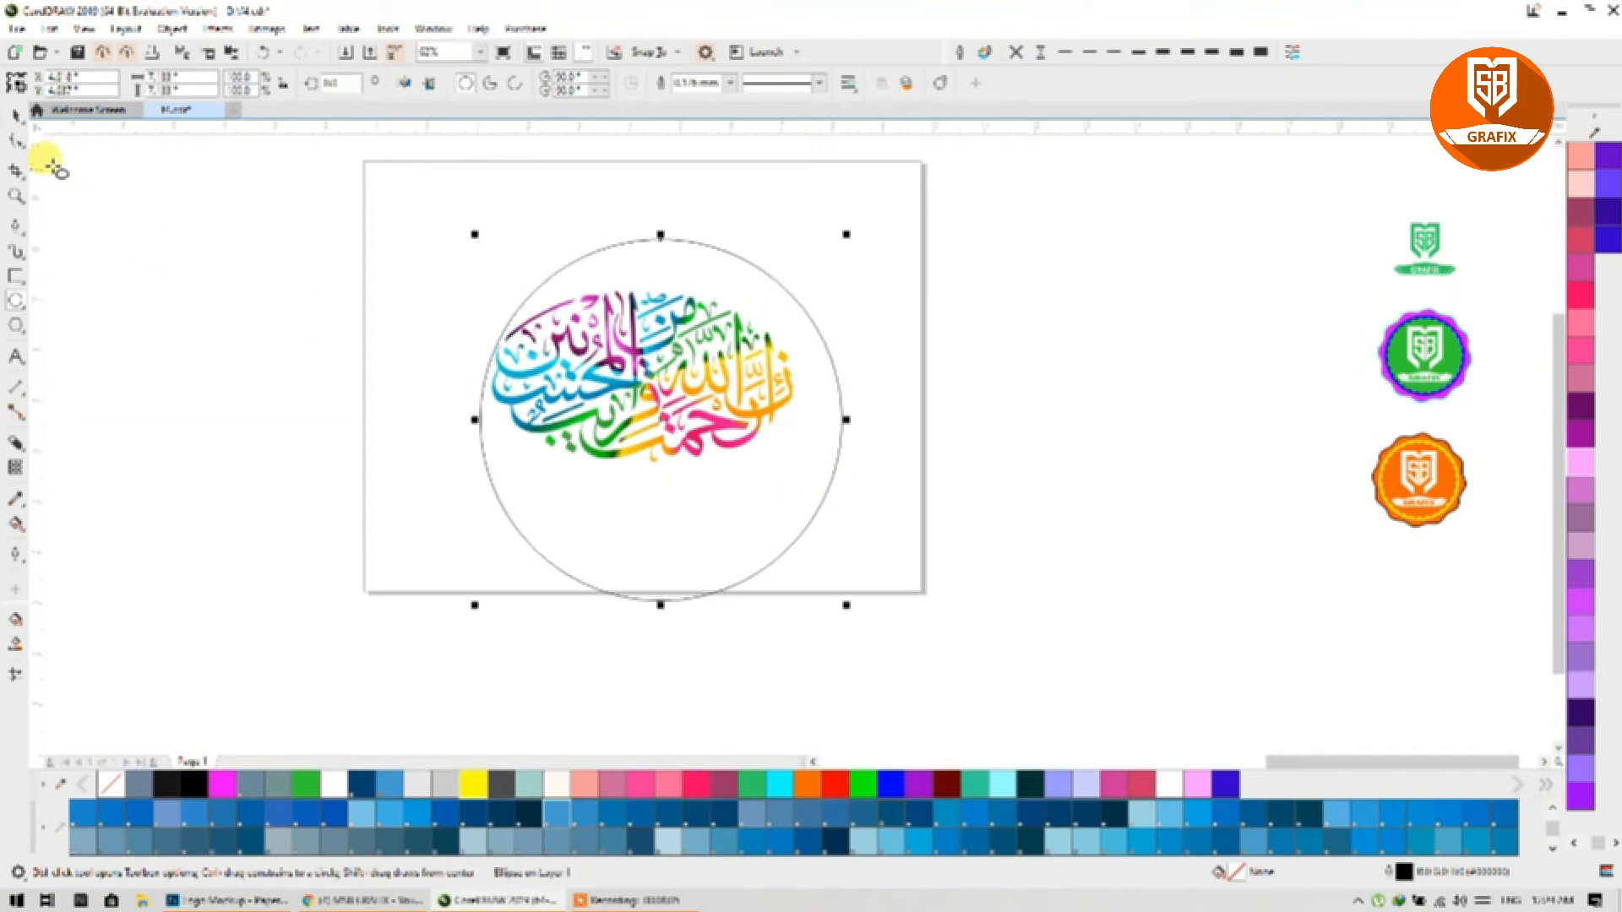
click(15, 115)
key(p)
Step: Give the circle the thickest outline in light pink and shrink it toward the lettering
click(241, 207)
drag(322, 161, 888, 645)
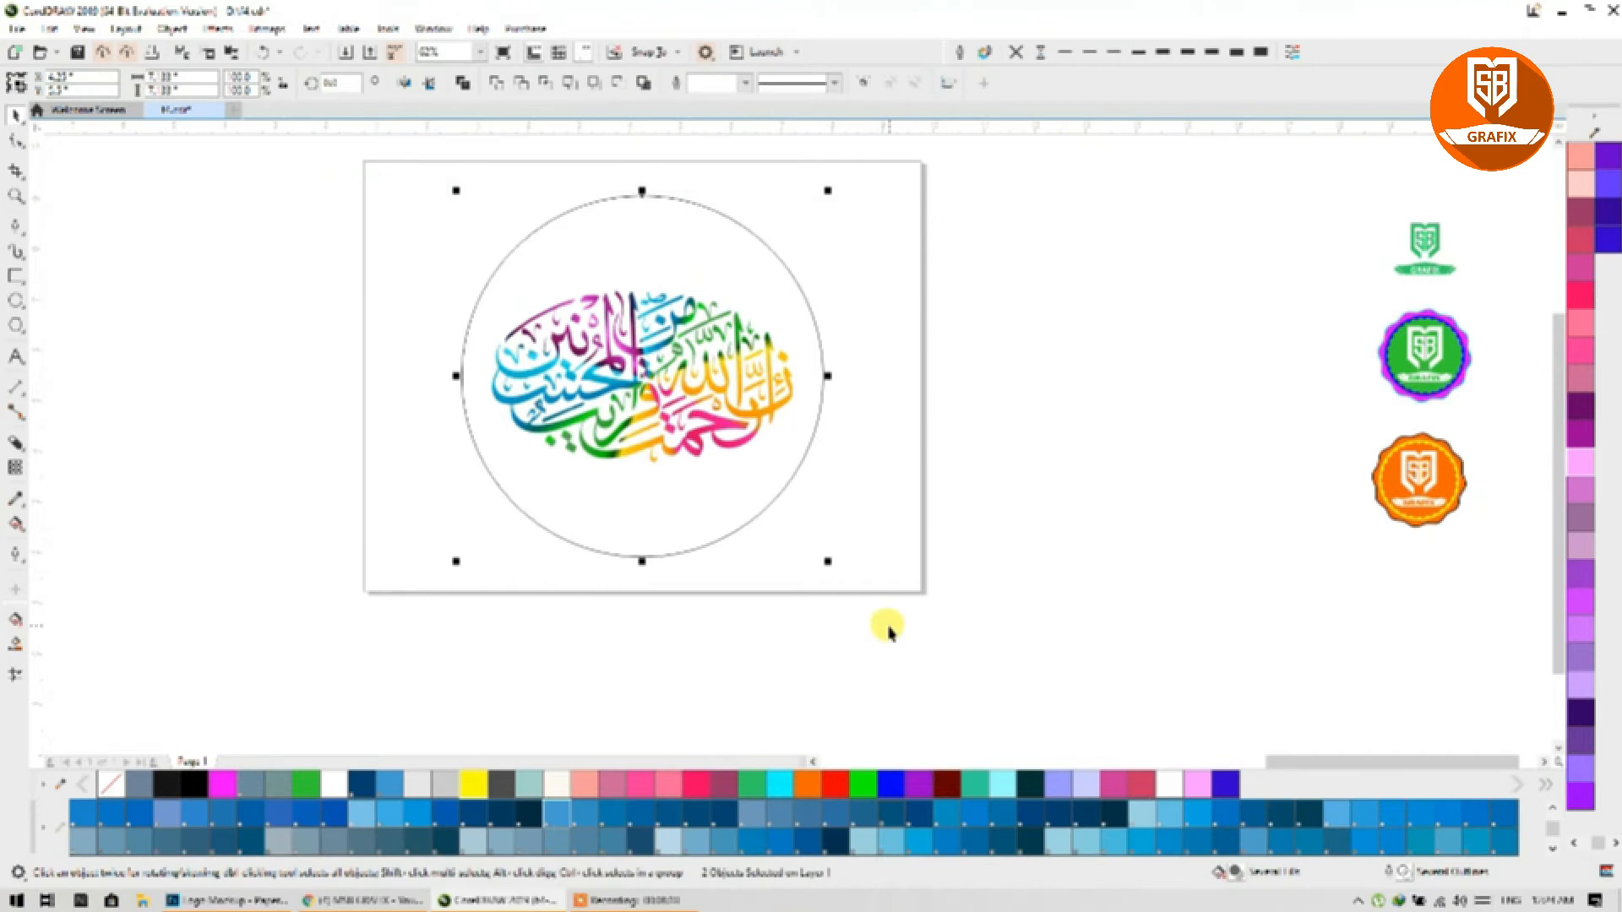
click(806, 383)
click(808, 382)
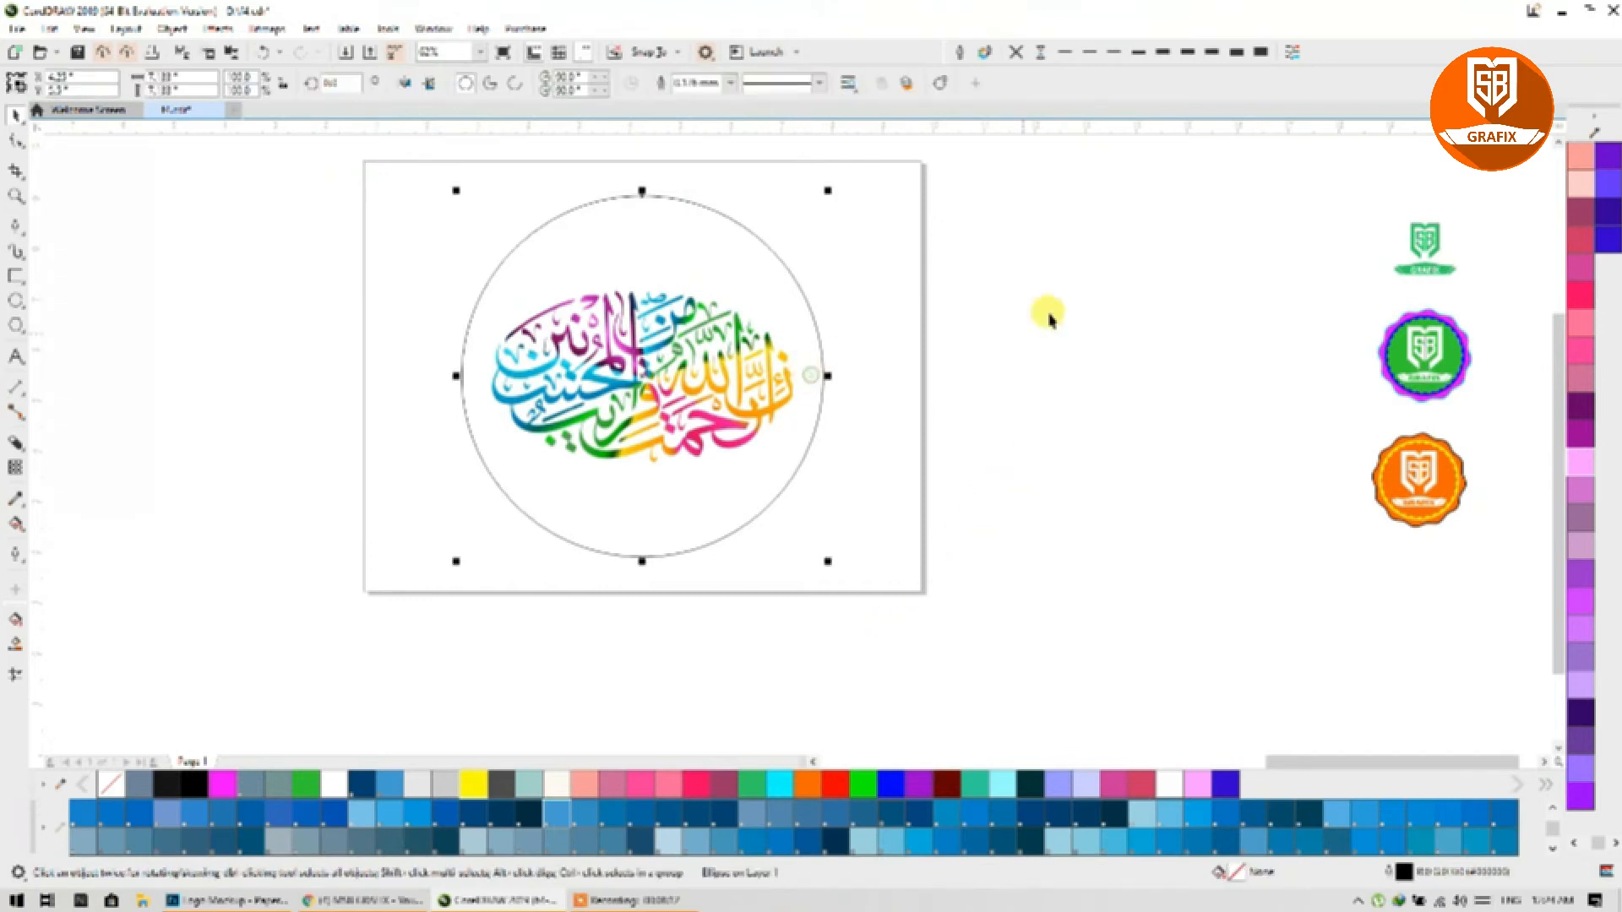
click(1258, 54)
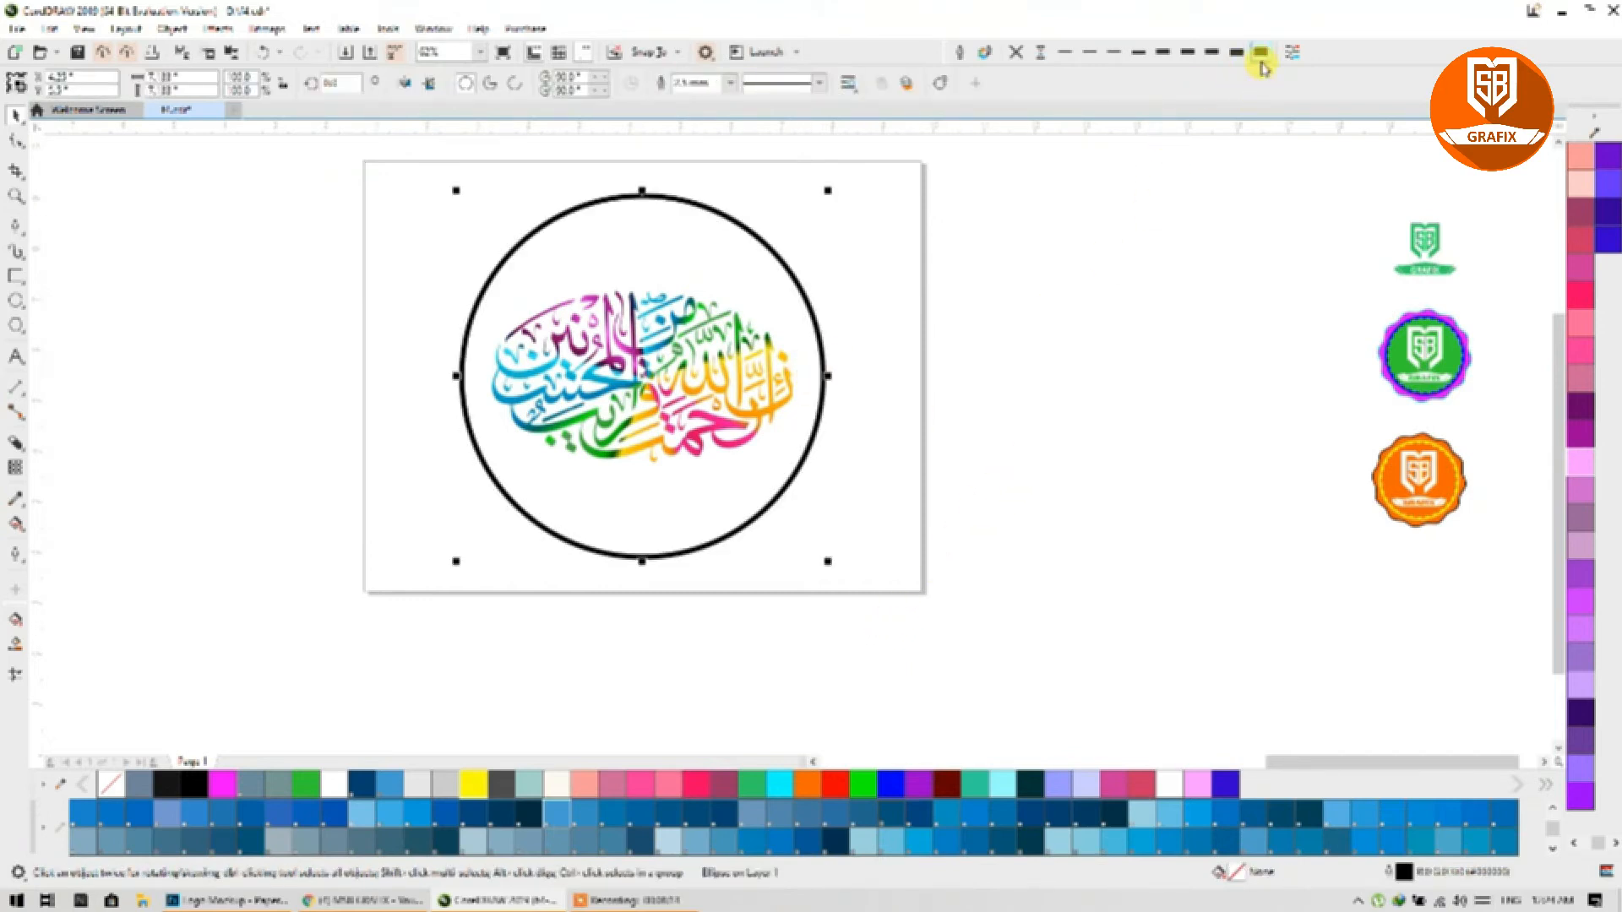
right_click(1580, 461)
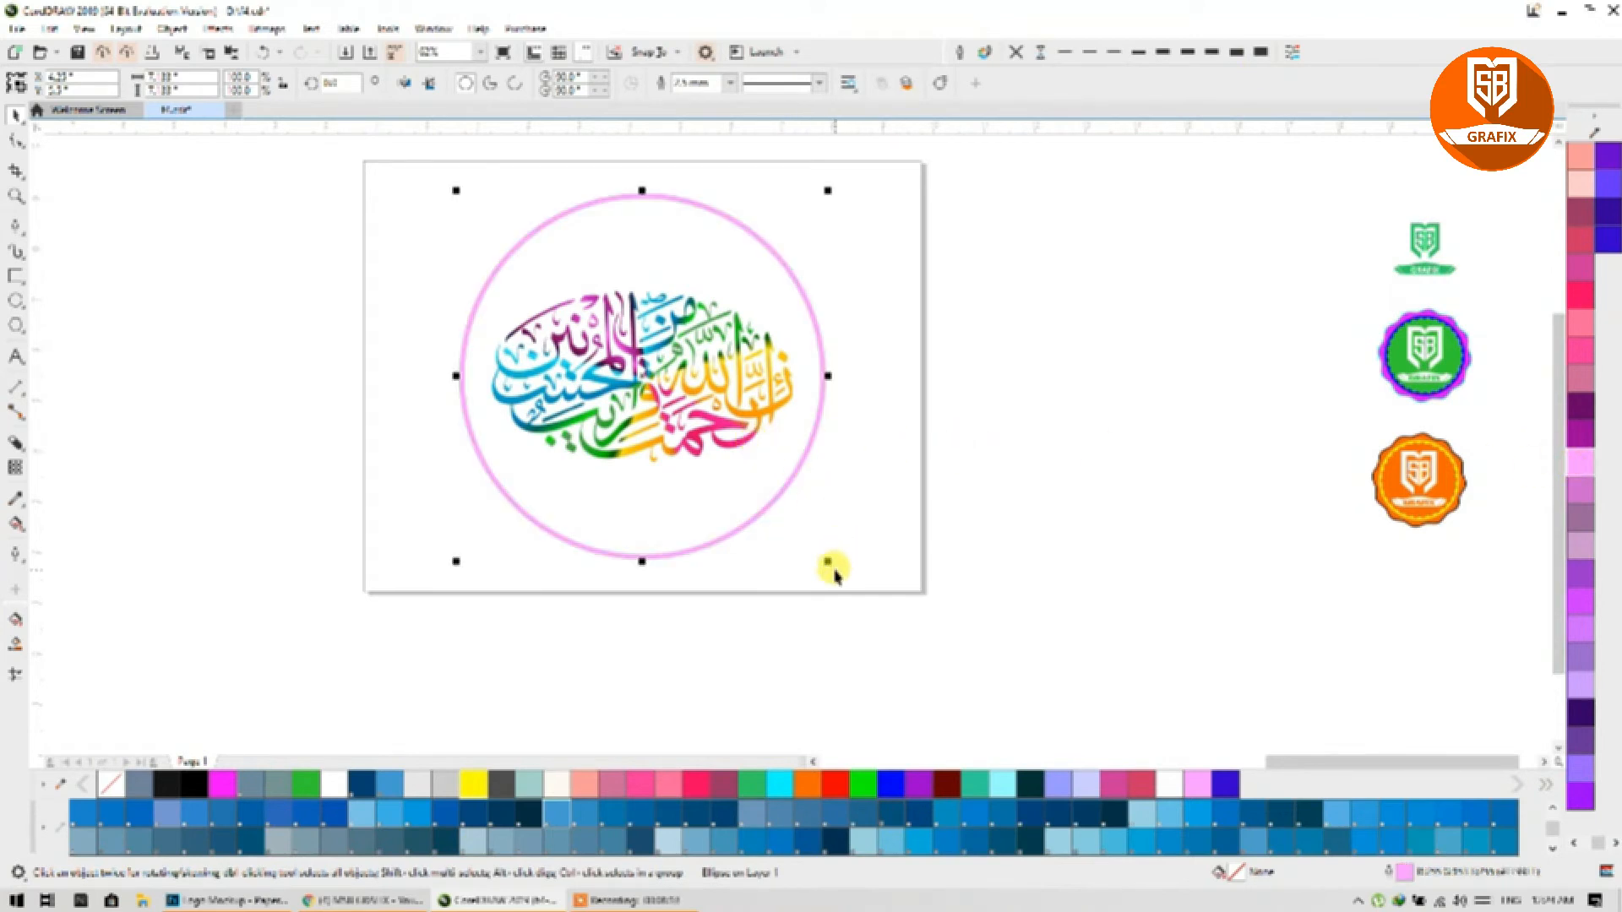
drag(831, 567, 807, 543)
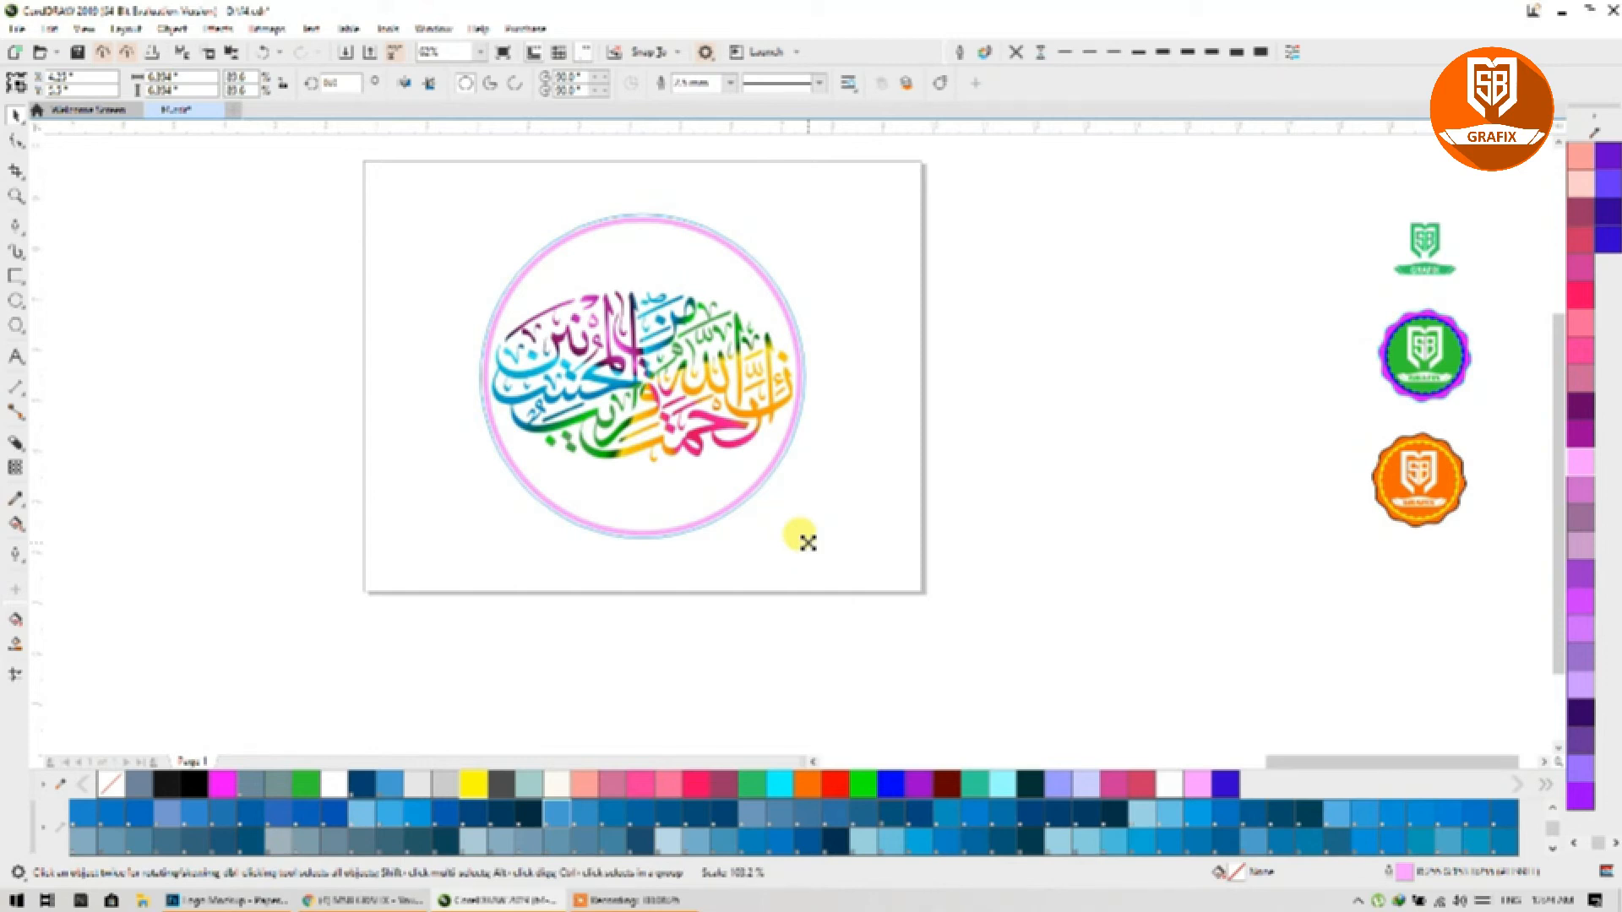
Step: Snug the pink ring, colour the thin ring's outline dark blue, and scale a copy inward
drag(808, 550, 809, 550)
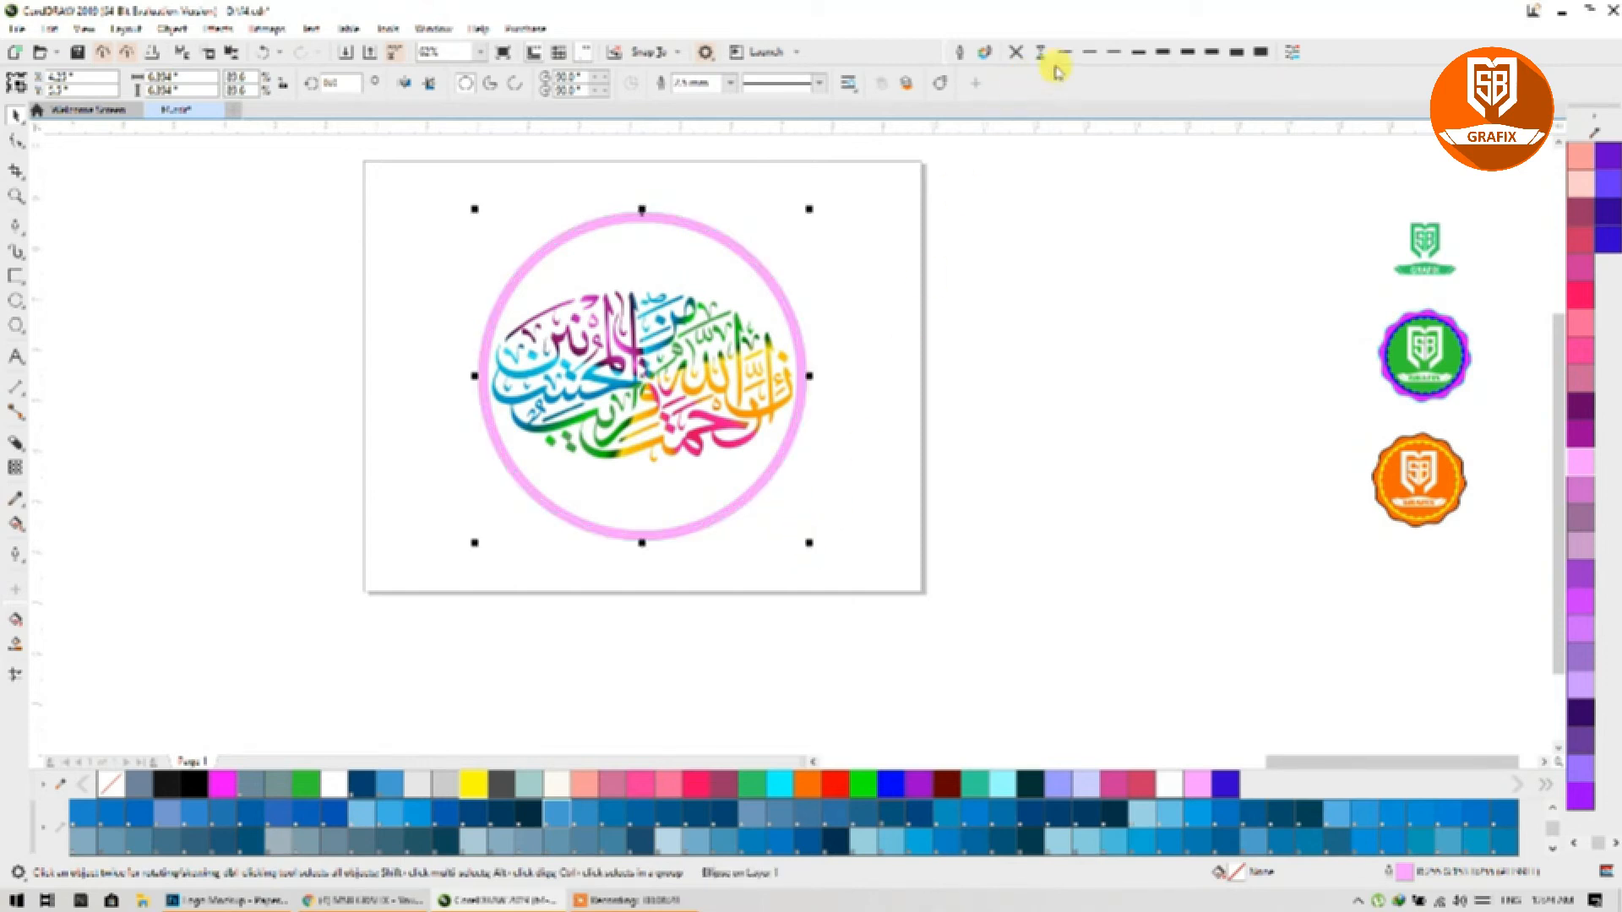
scroll(770, 423, up, 4)
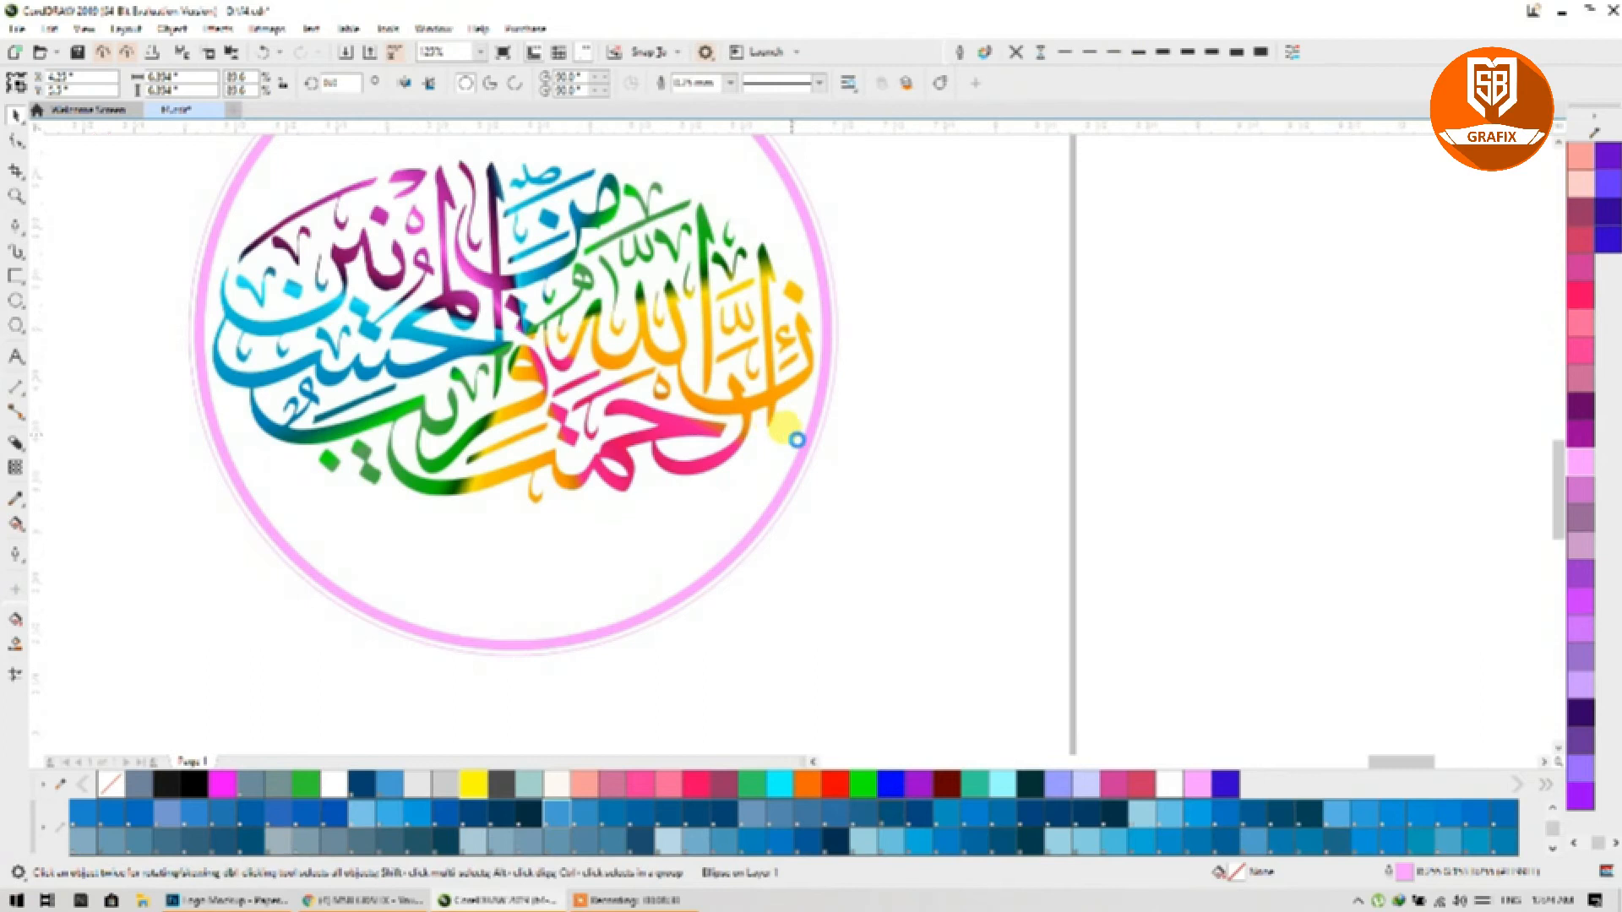
right_click(832, 791)
right_click(783, 788)
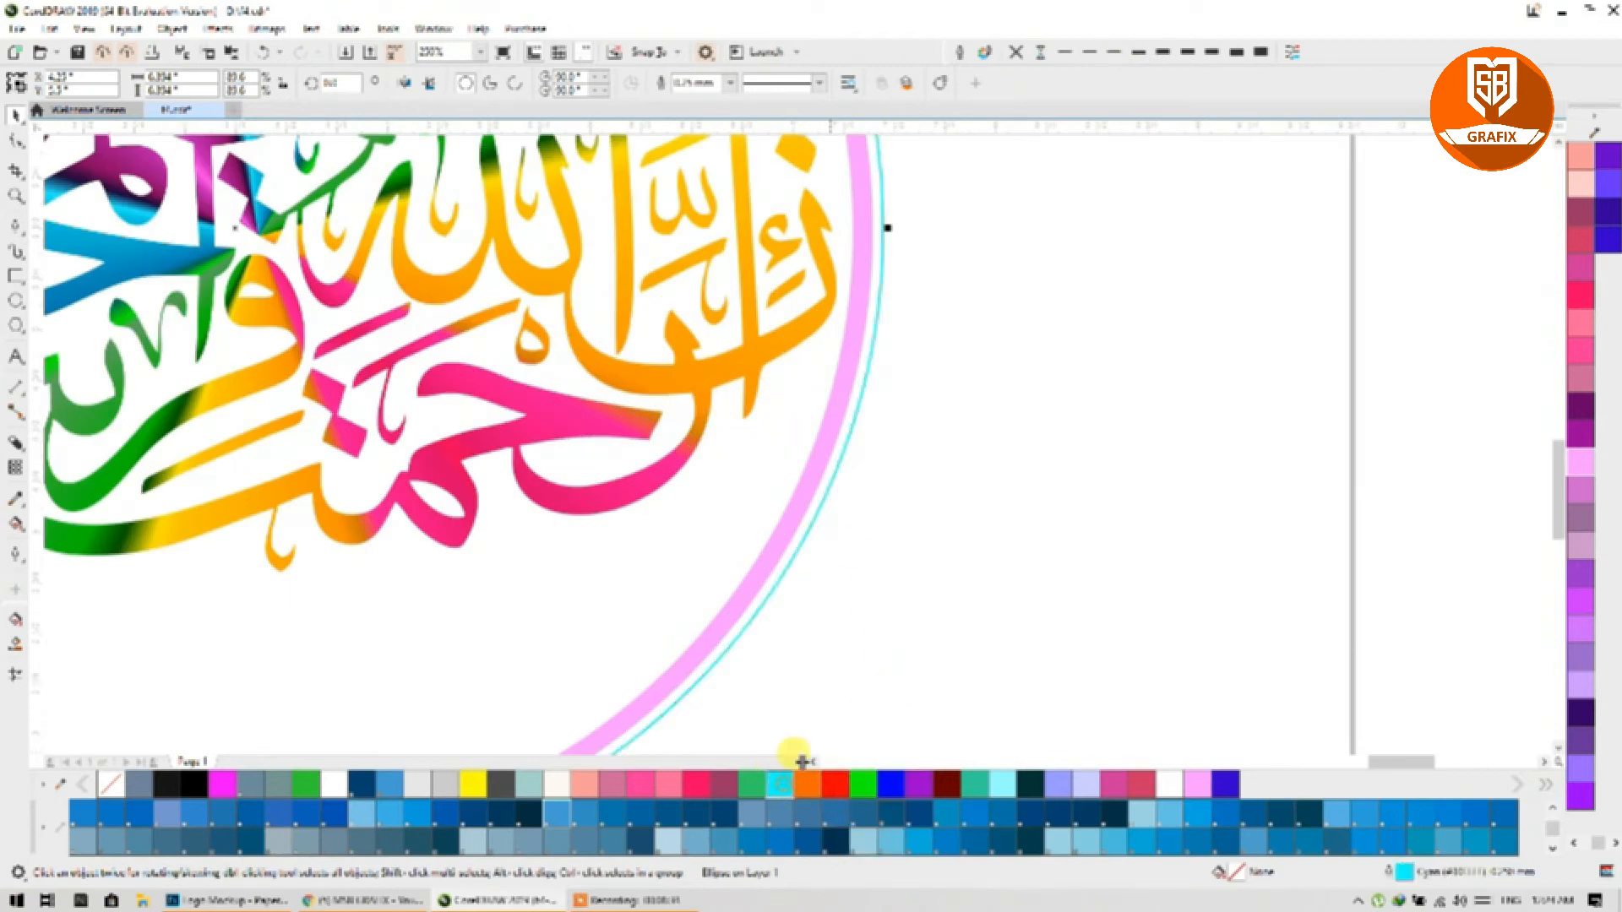
right_click(889, 776)
scroll(883, 427, down, 2)
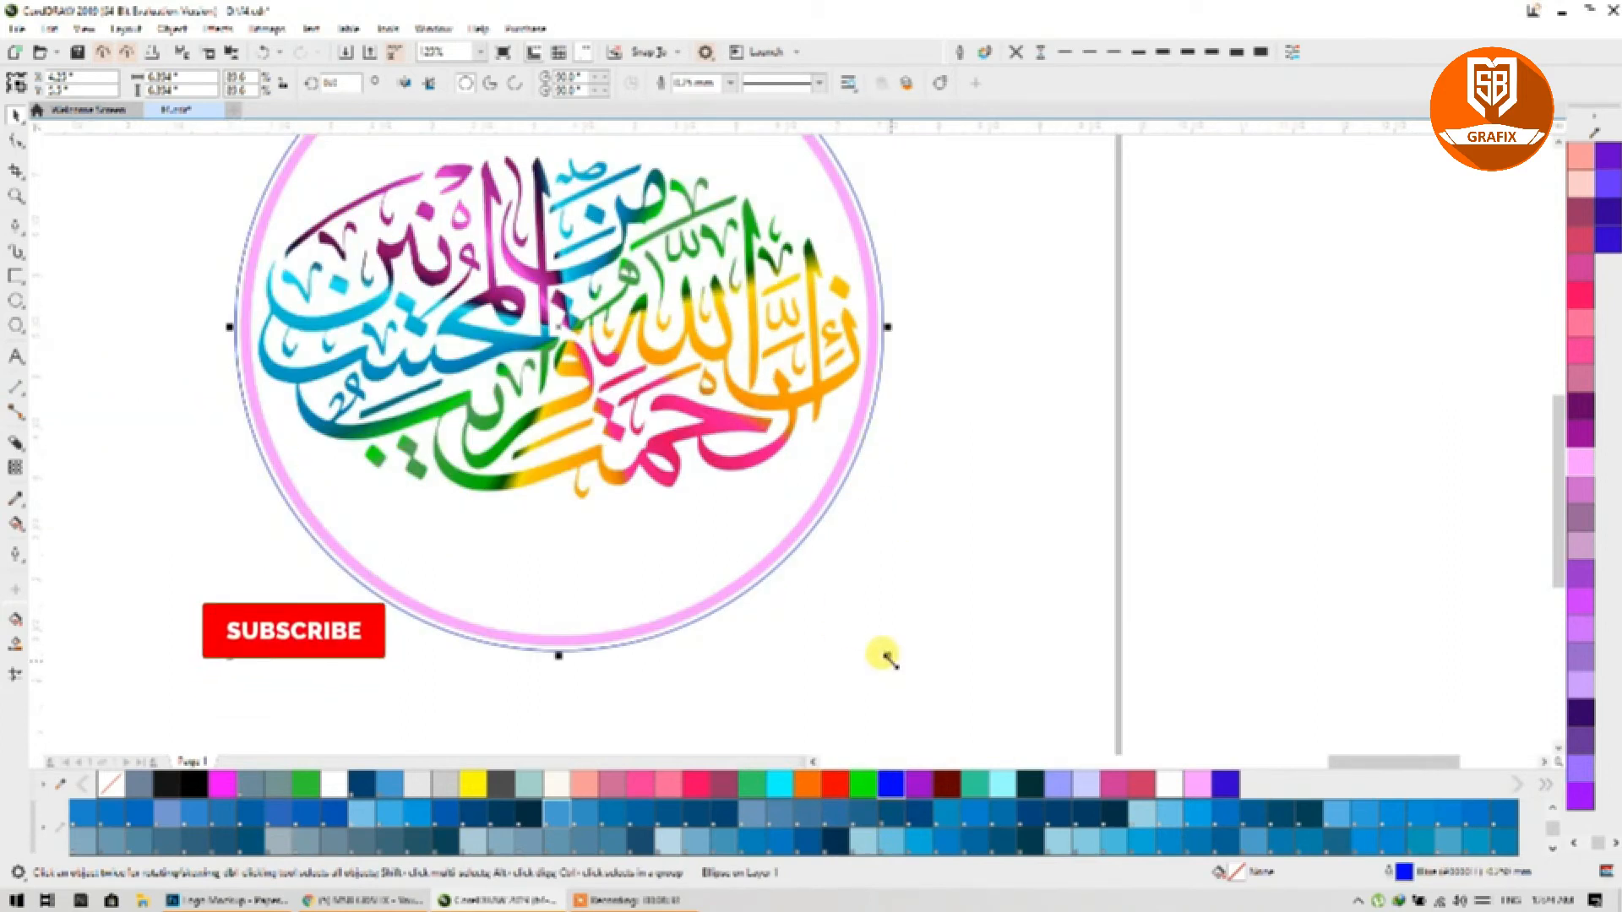
drag(885, 656, 877, 635)
Step: Colour the inner ring's outline pink-red and give it a thicker outline
right_click(863, 783)
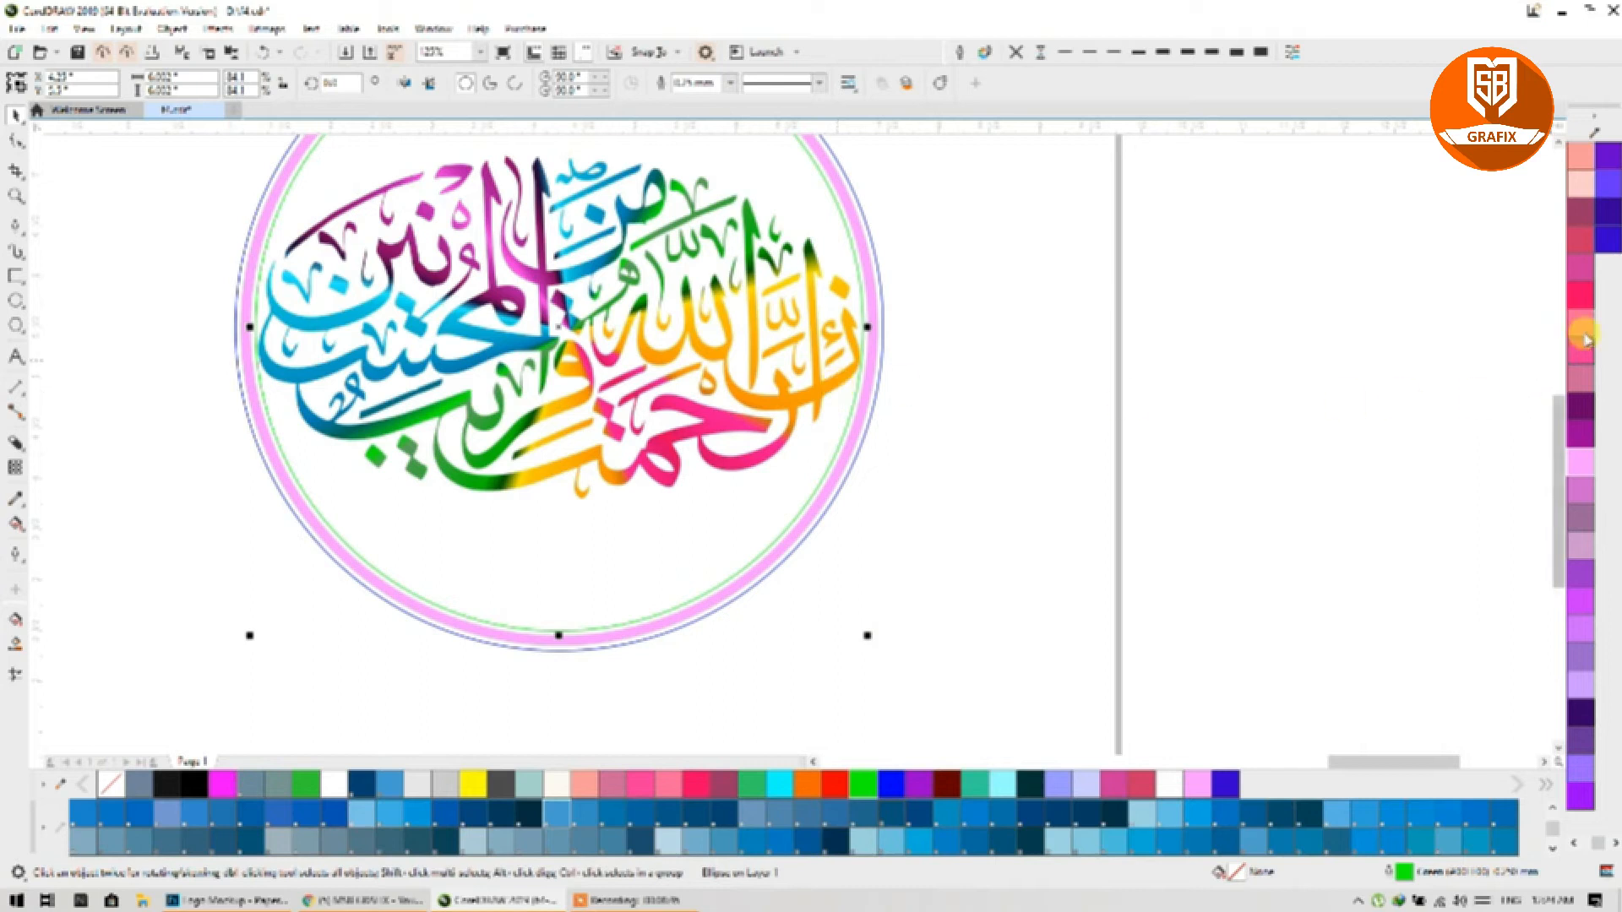
right_click(1578, 301)
drag(777, 532, 838, 583)
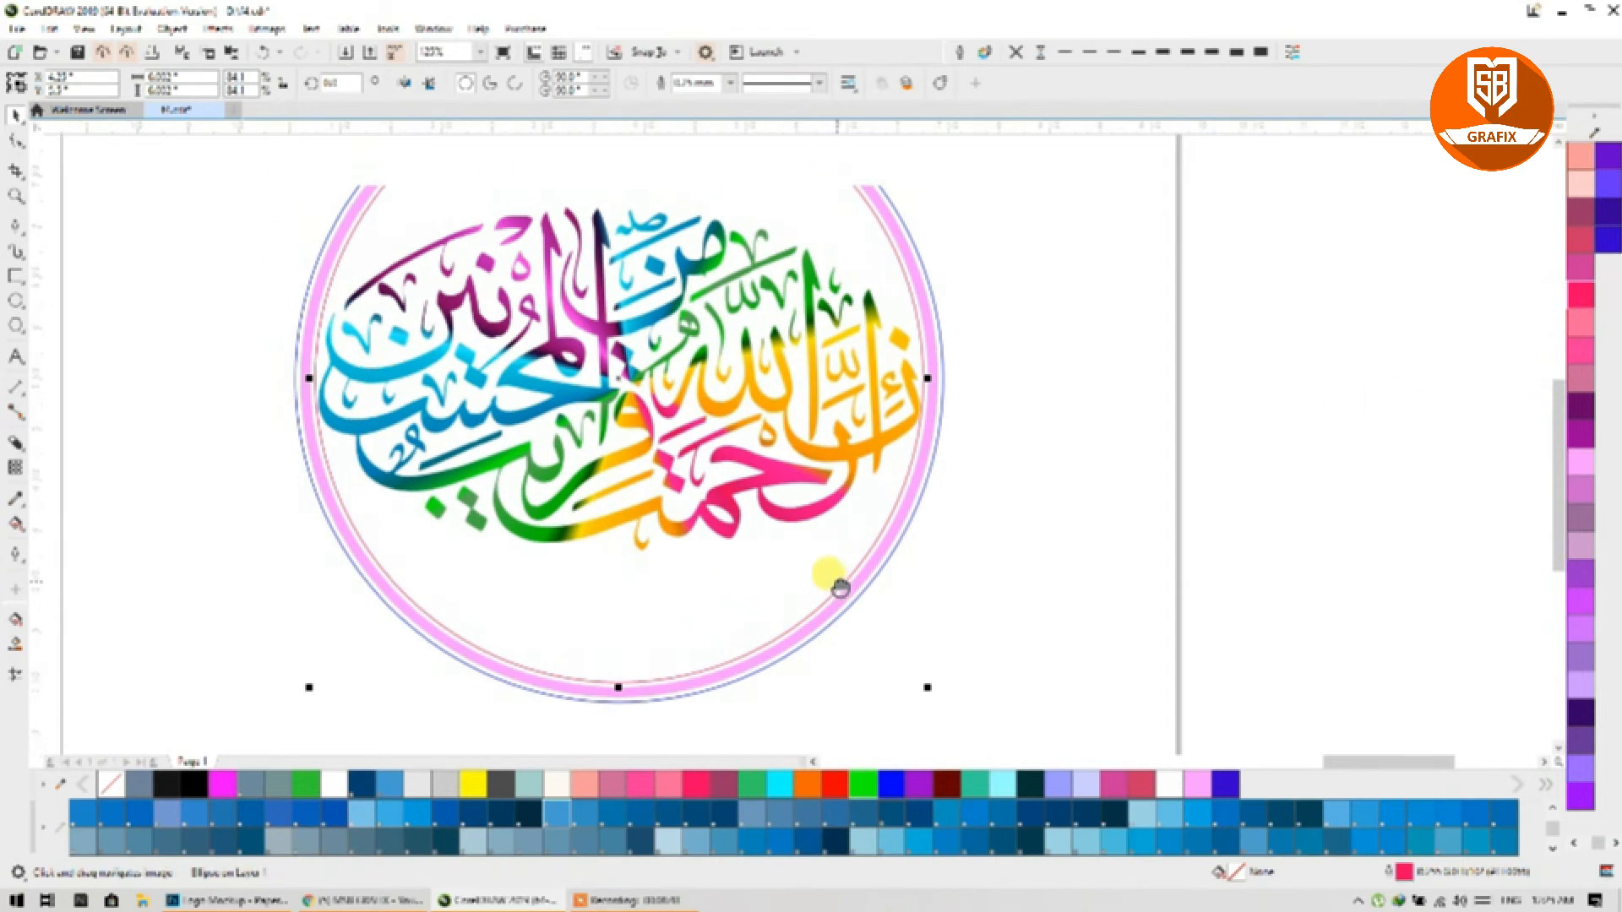
click(1124, 53)
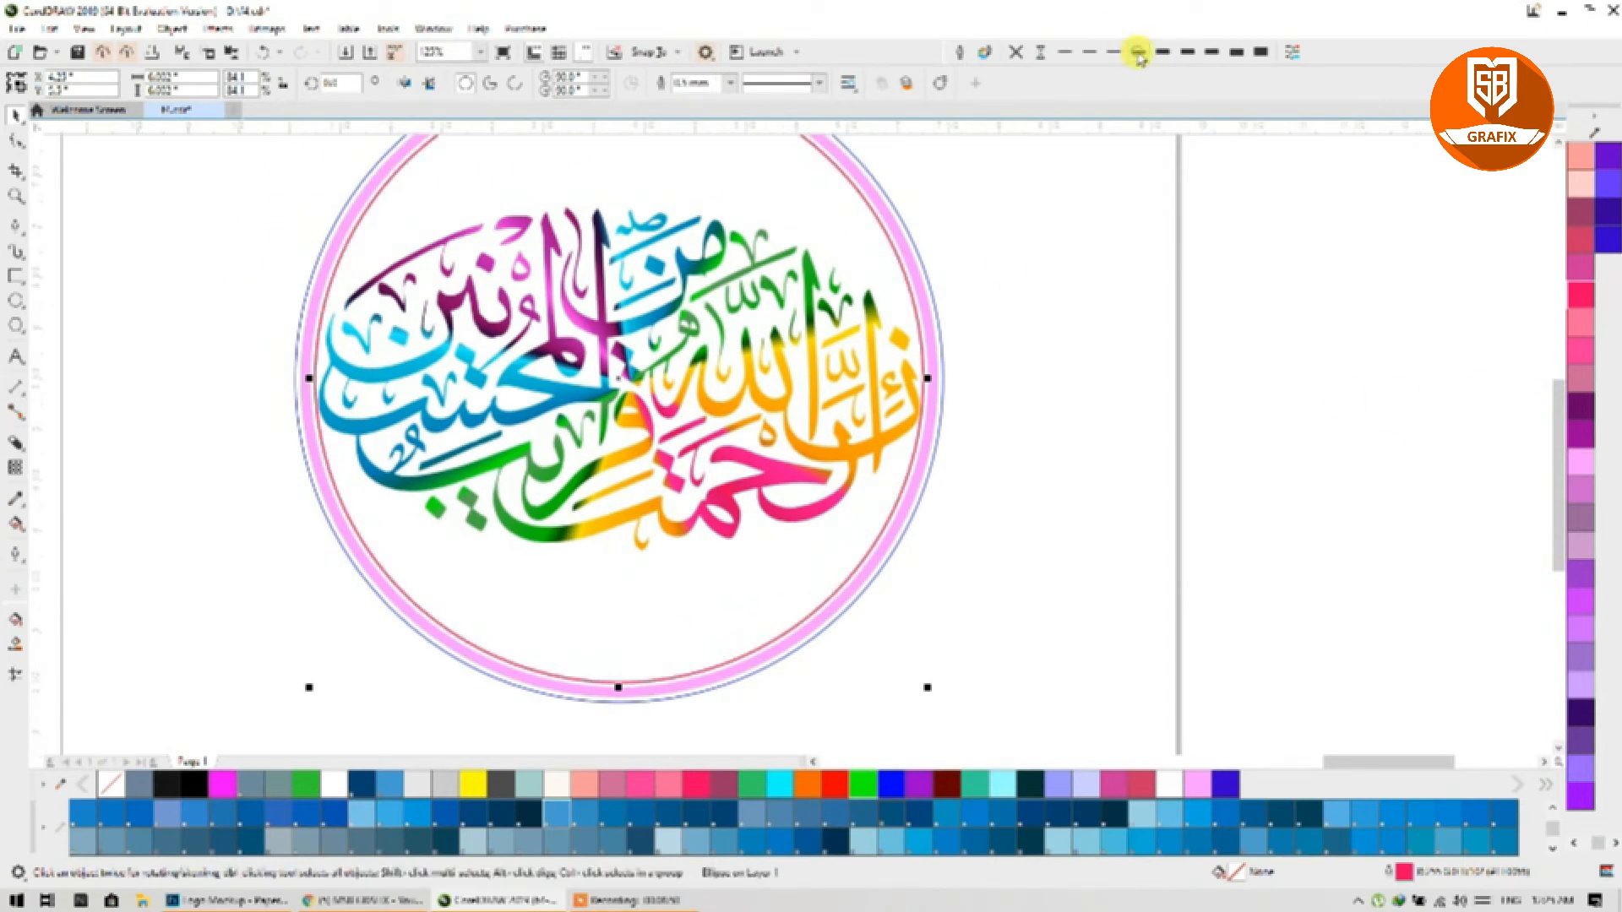
click(1054, 255)
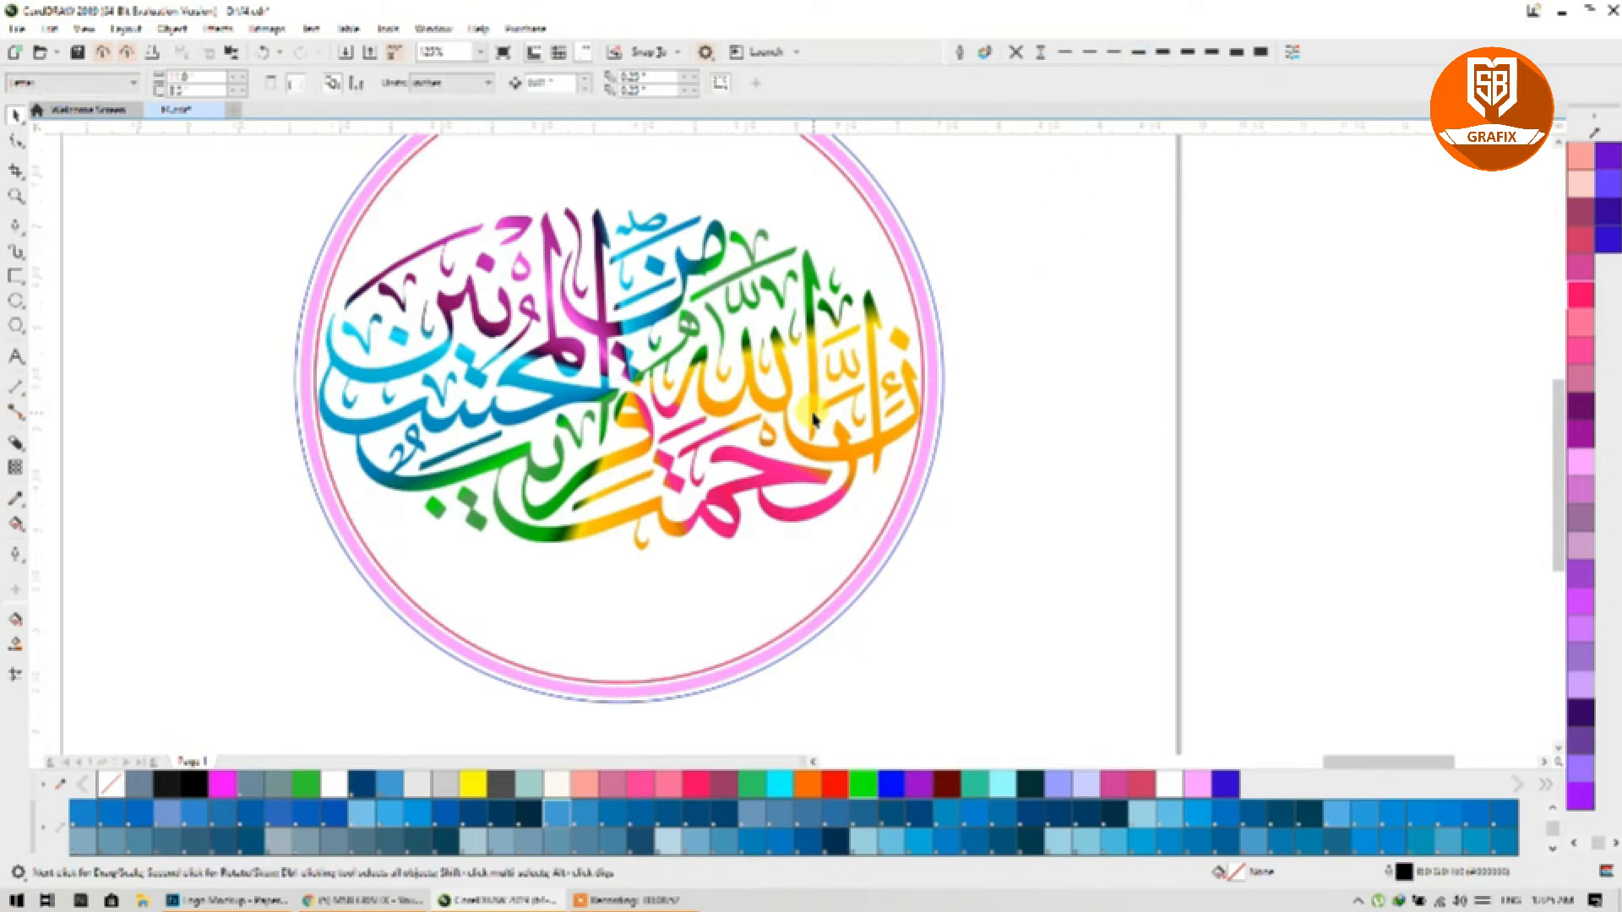
Step: Shrink the calligraphy to 97% and marquee-select it together with all the rings
click(781, 397)
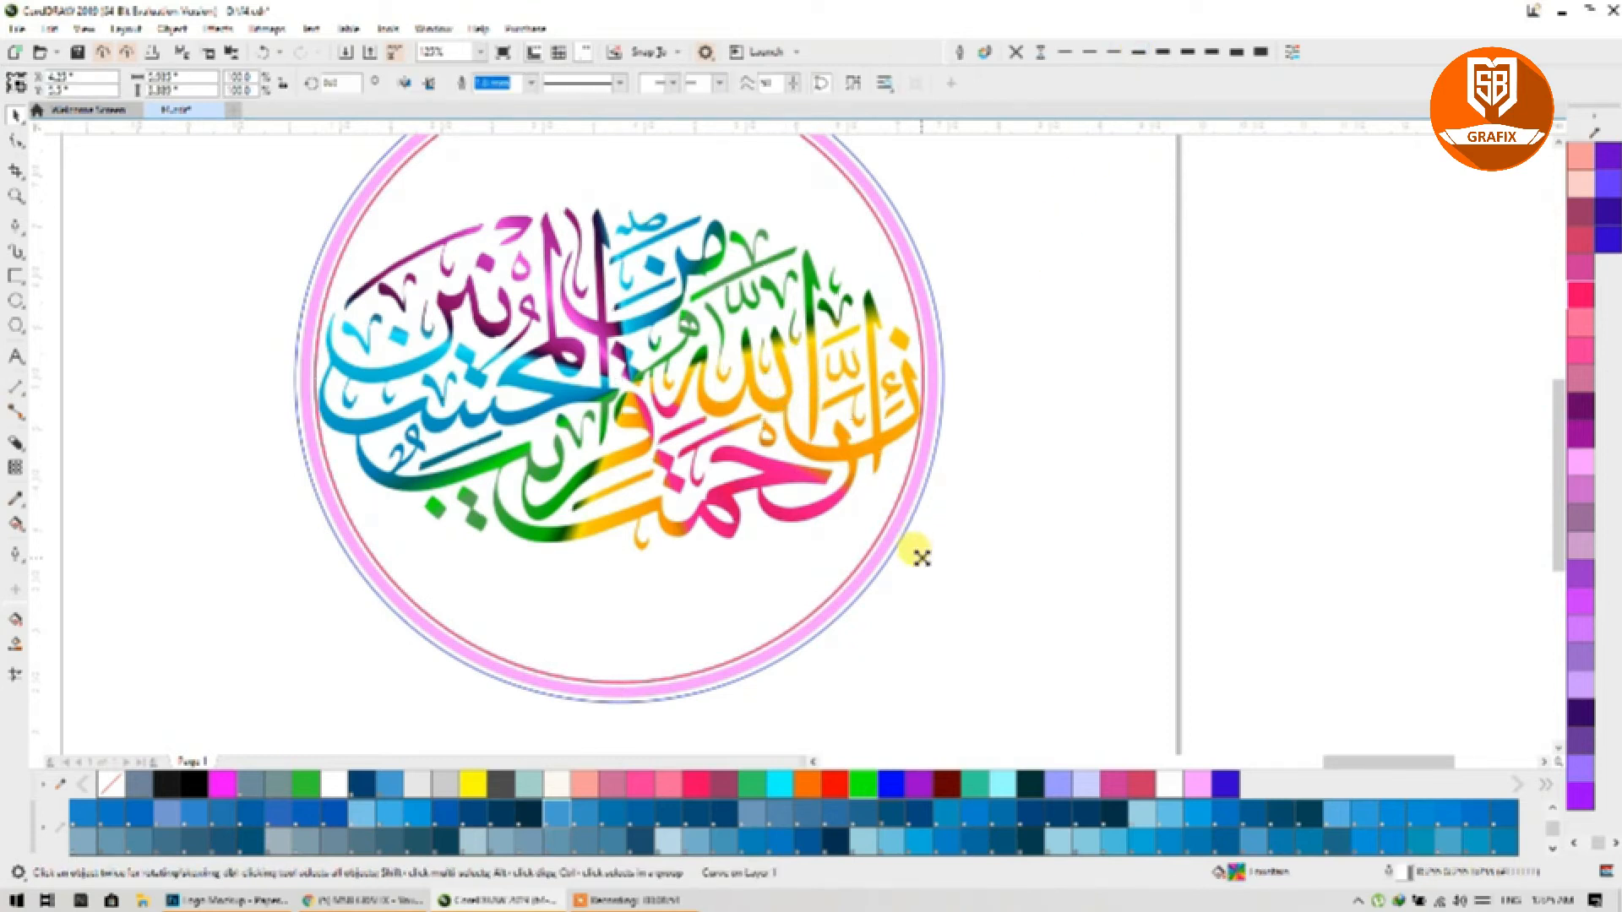
drag(920, 556, 917, 551)
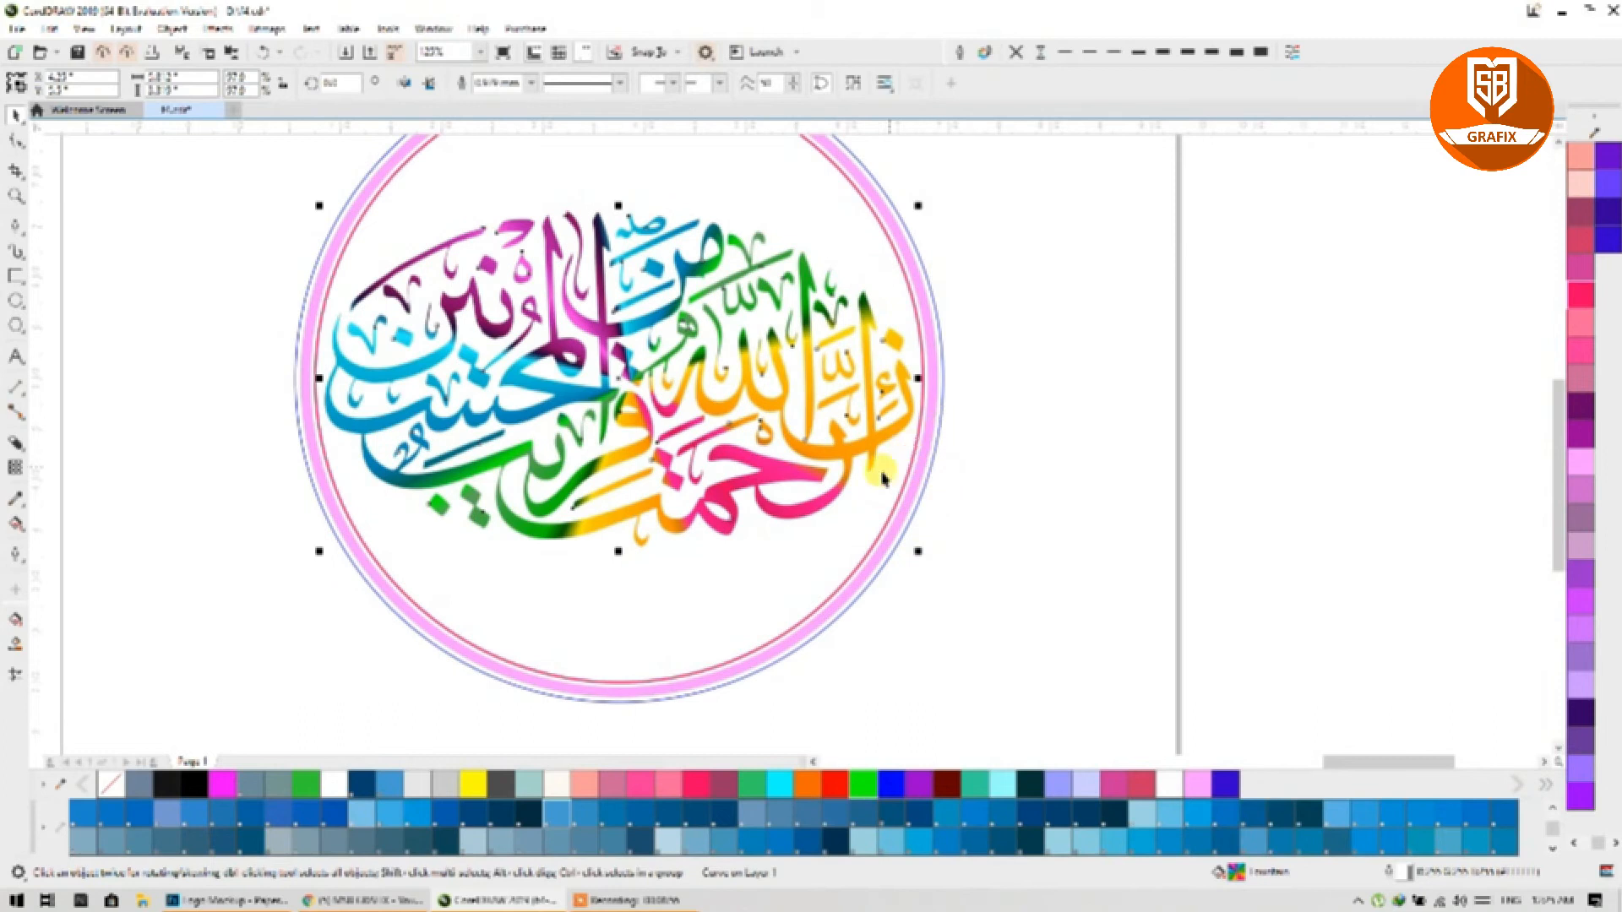
scroll(882, 478, down, 1)
click(959, 511)
drag(1014, 670, 554, 218)
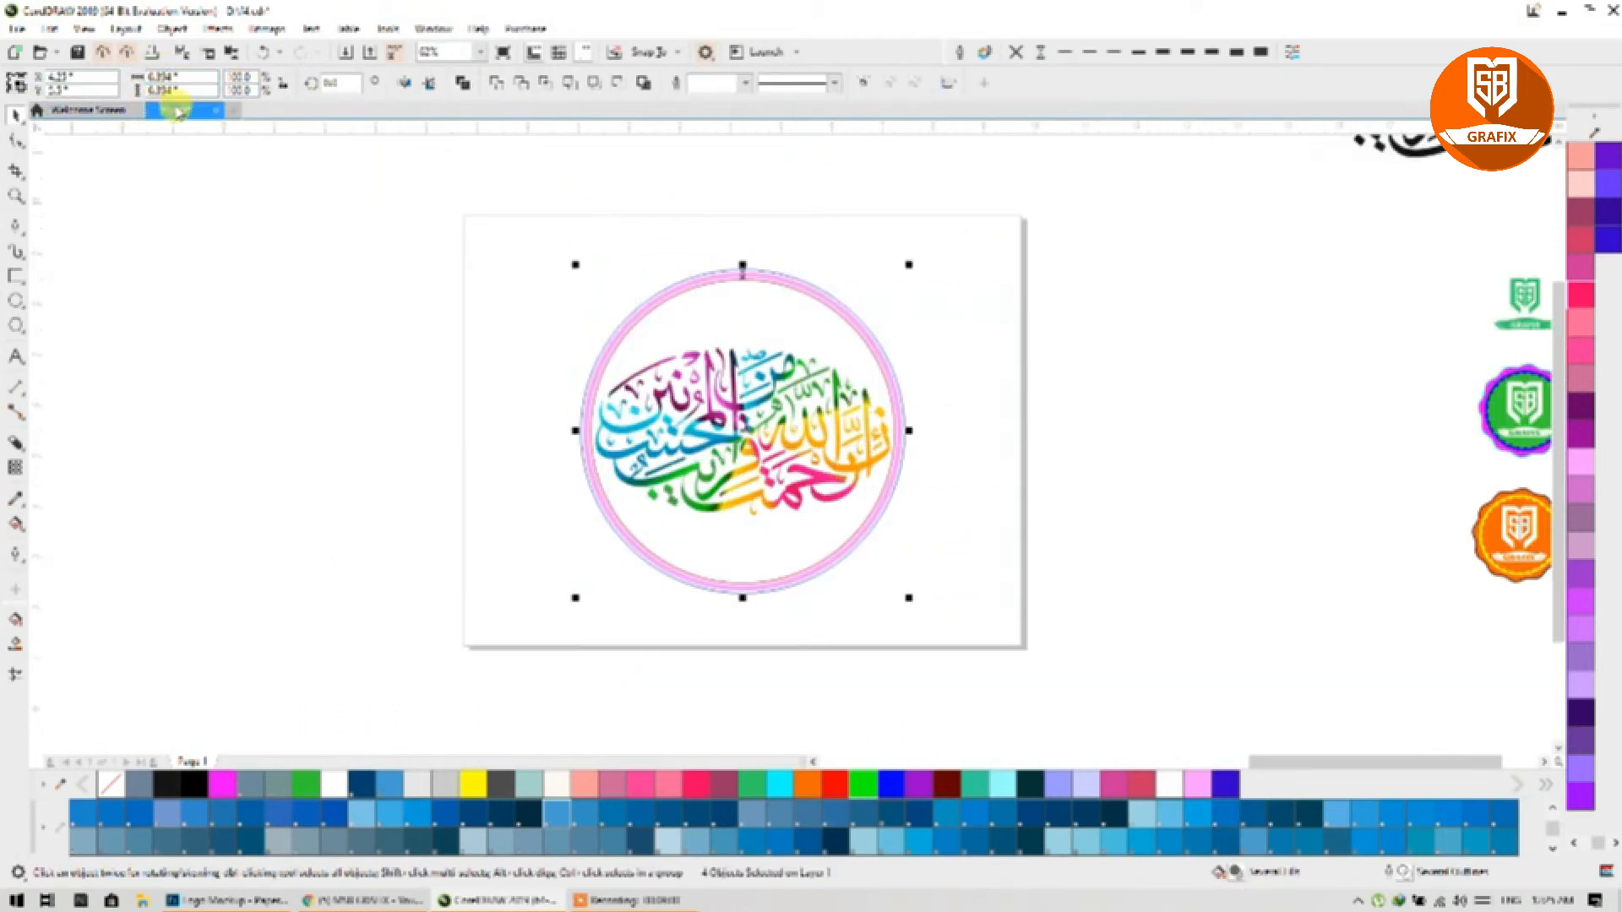
Step: Scale the whole ringed logo down about its centre
drag(911, 603, 792, 508)
scroll(751, 450, up, 2)
scroll(756, 371, up, 1)
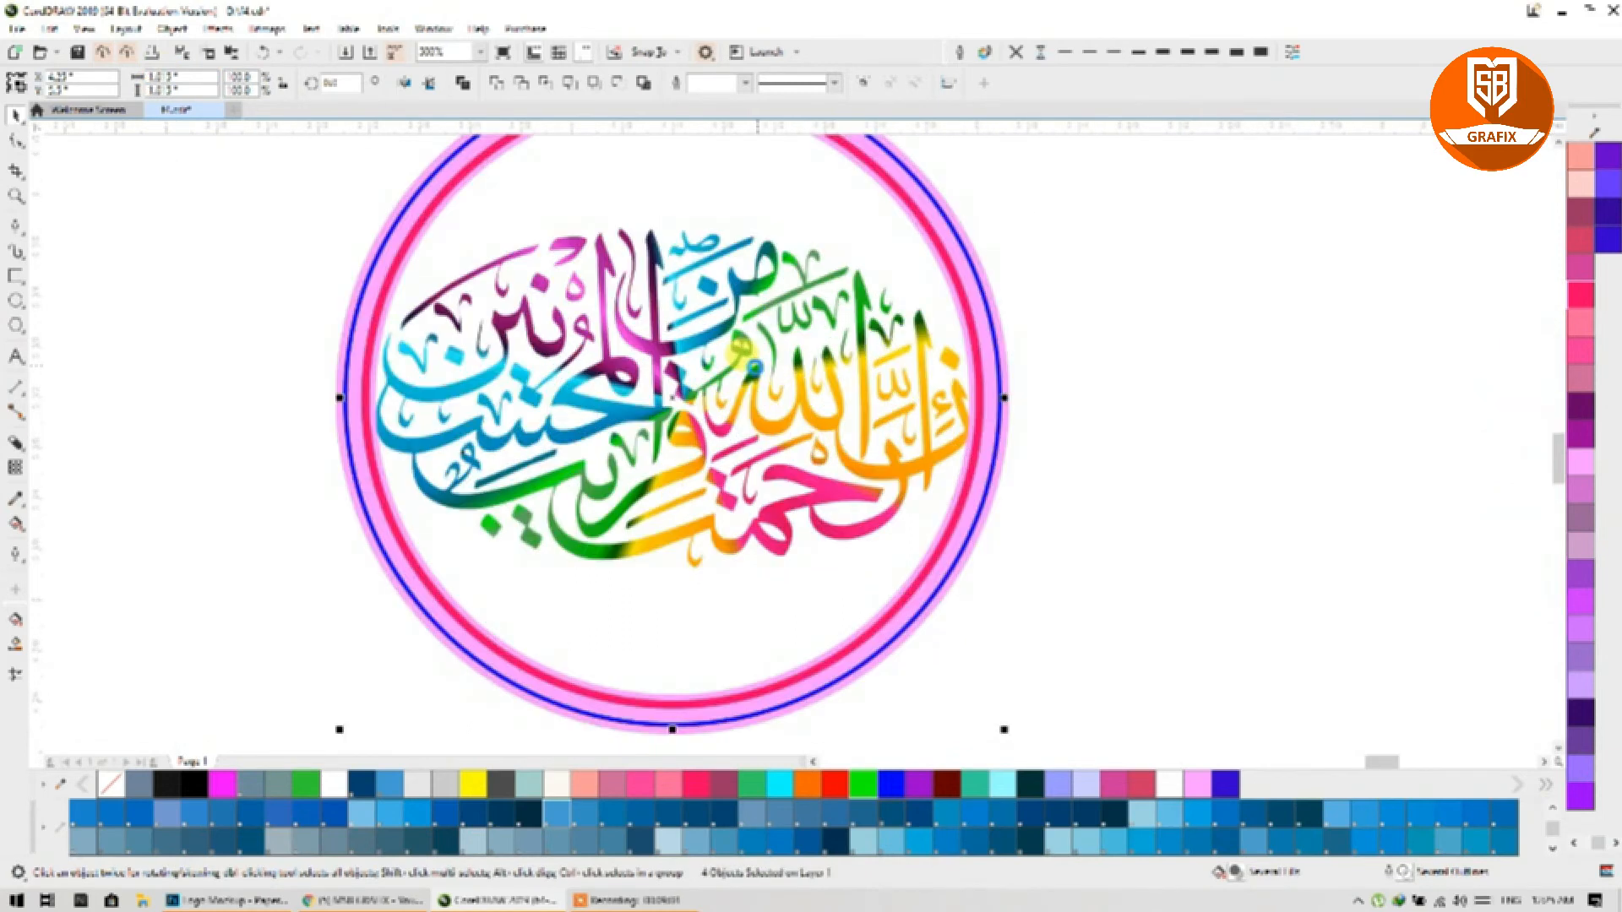
drag(754, 376, 783, 437)
Step: Select the three rings and make their outlines much thinner
click(1163, 355)
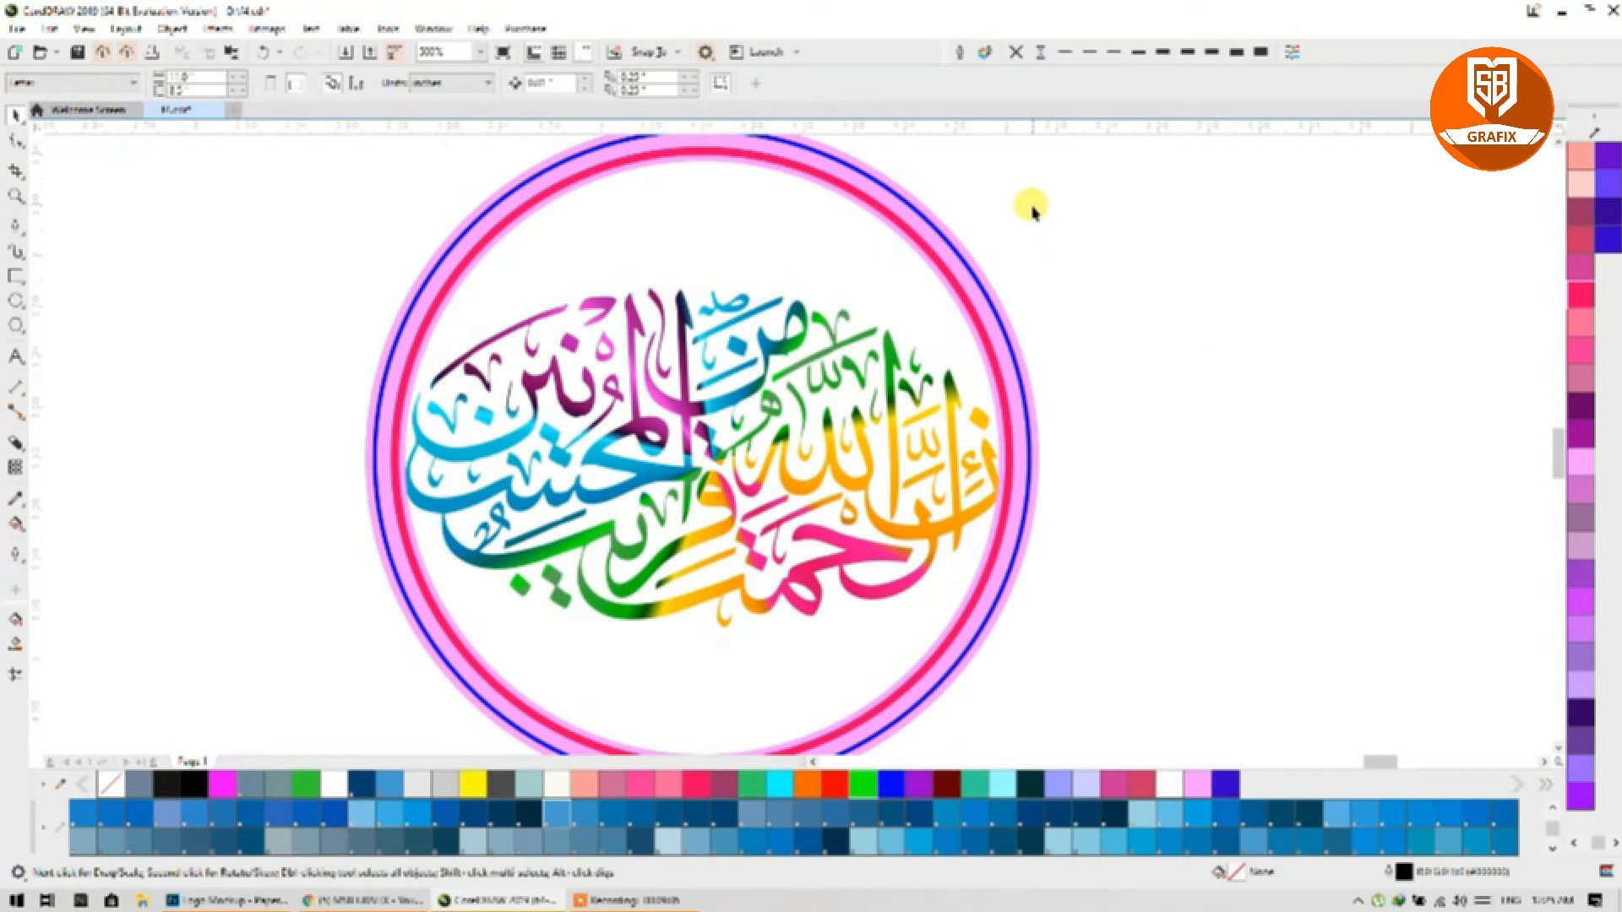
drag(1032, 208, 938, 282)
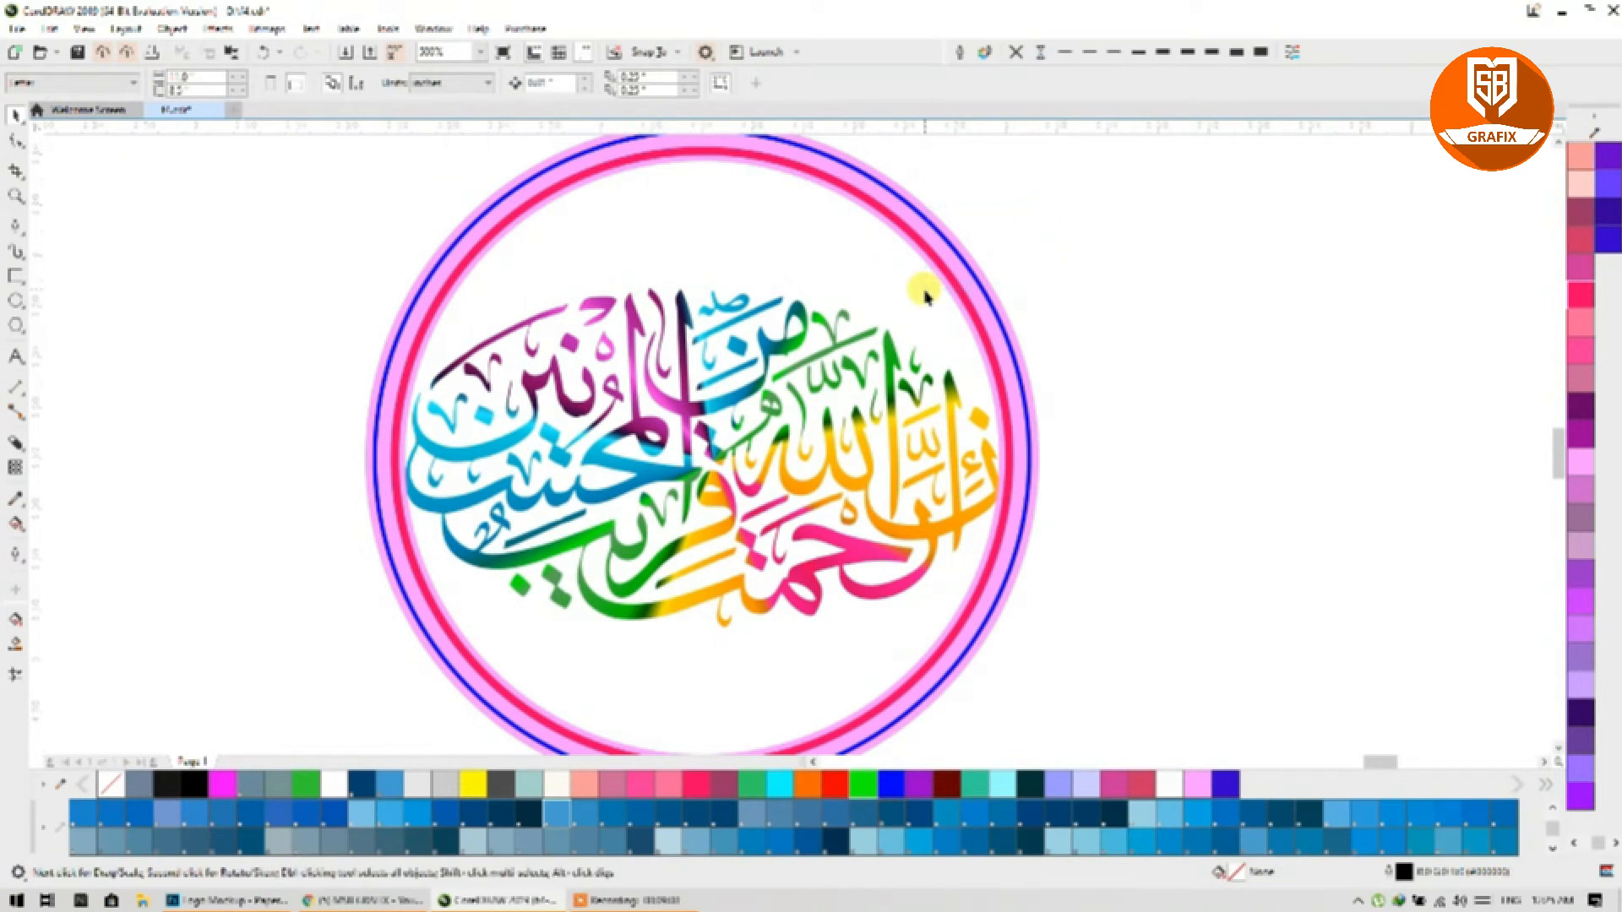
drag(1092, 138, 902, 273)
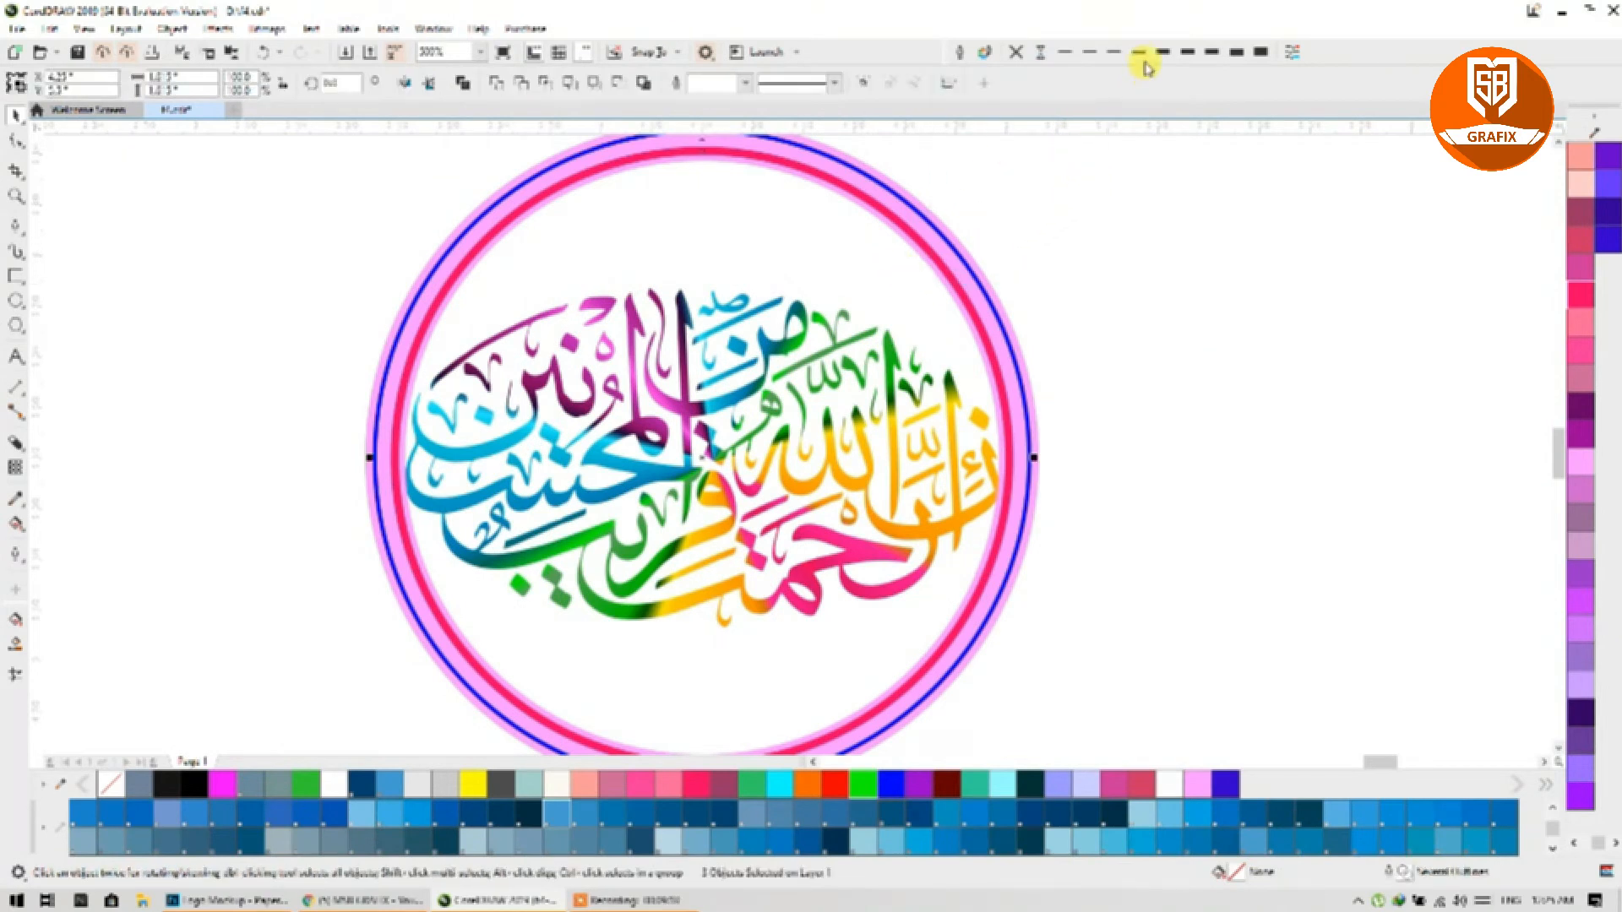
click(1159, 52)
click(1114, 54)
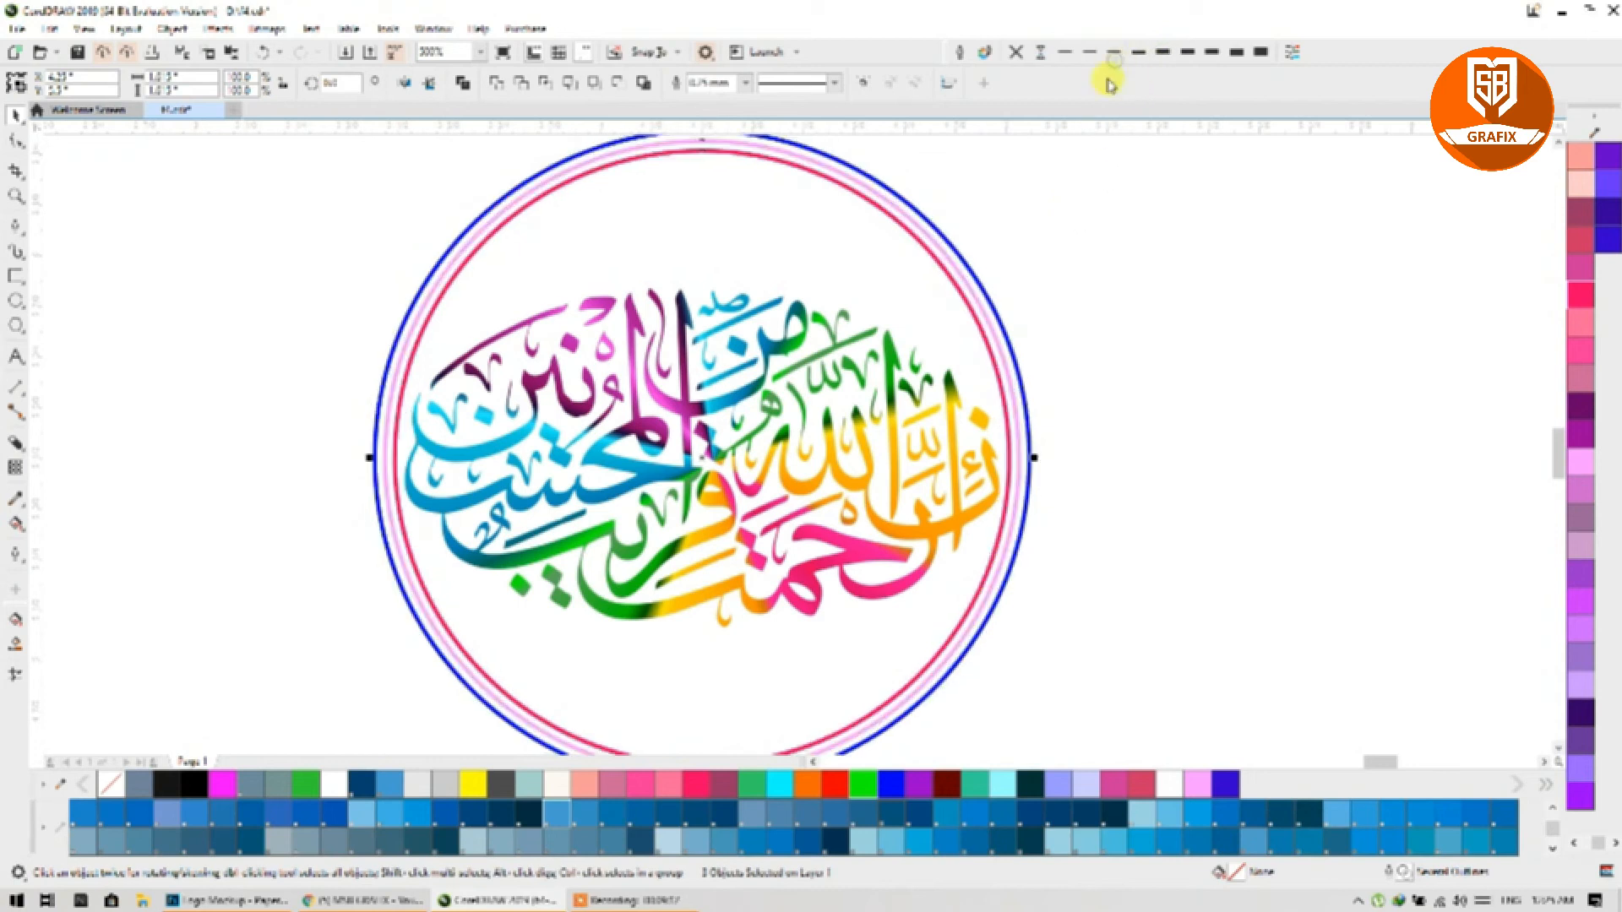
click(1116, 212)
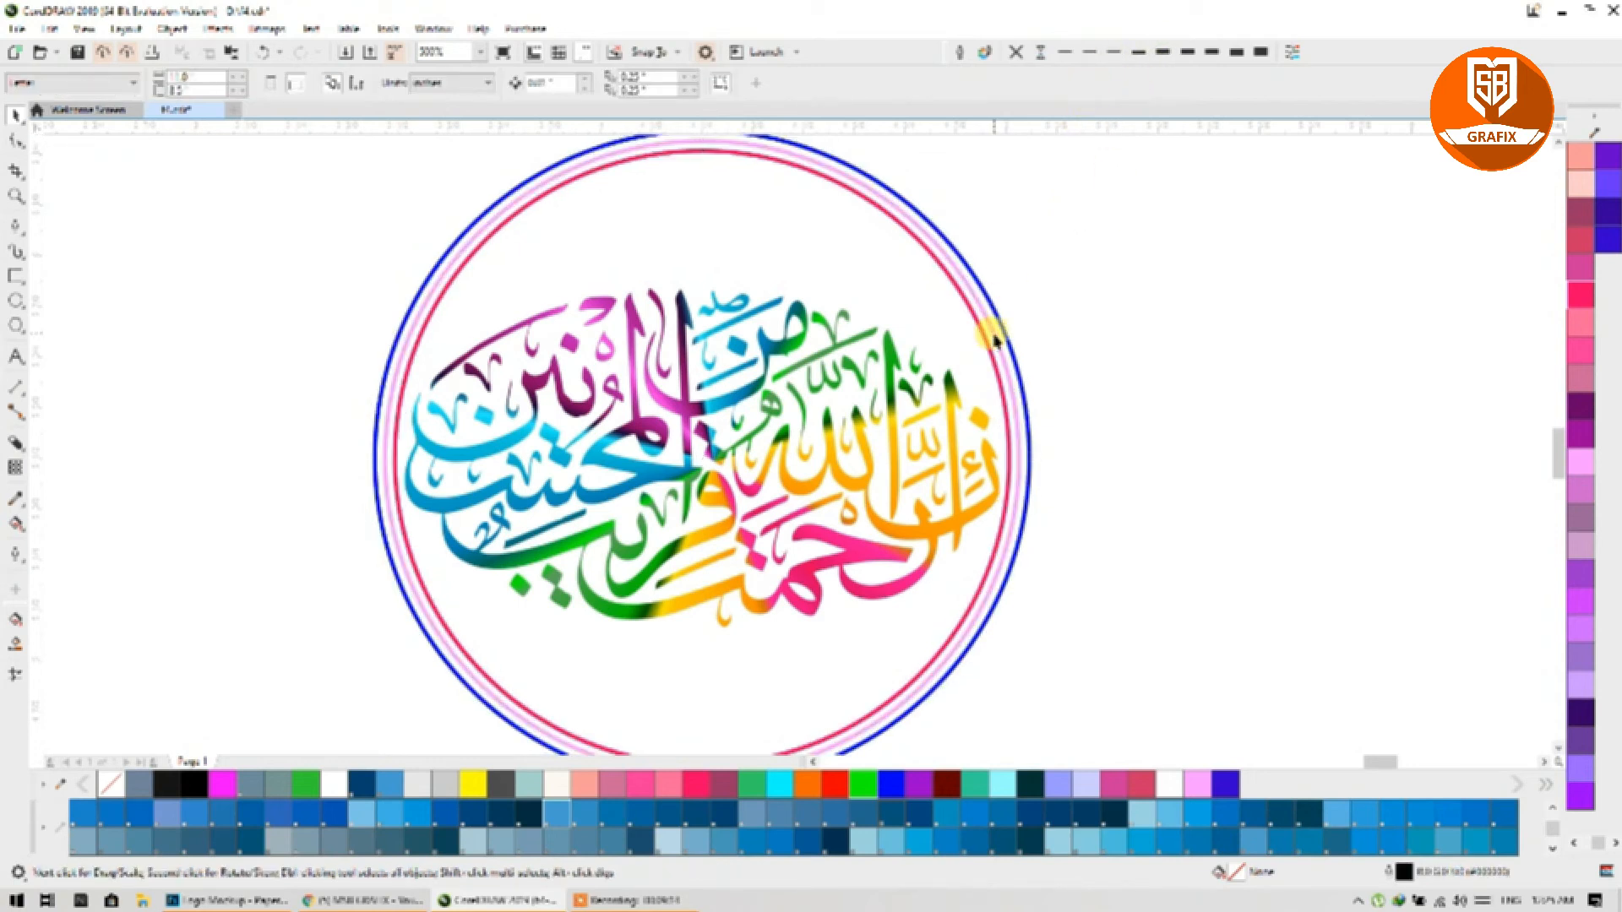
Step: Make the pink ring much thicker, the outer blue ring thinnest, and the inner red outline slightly thicker
click(993, 338)
click(1164, 54)
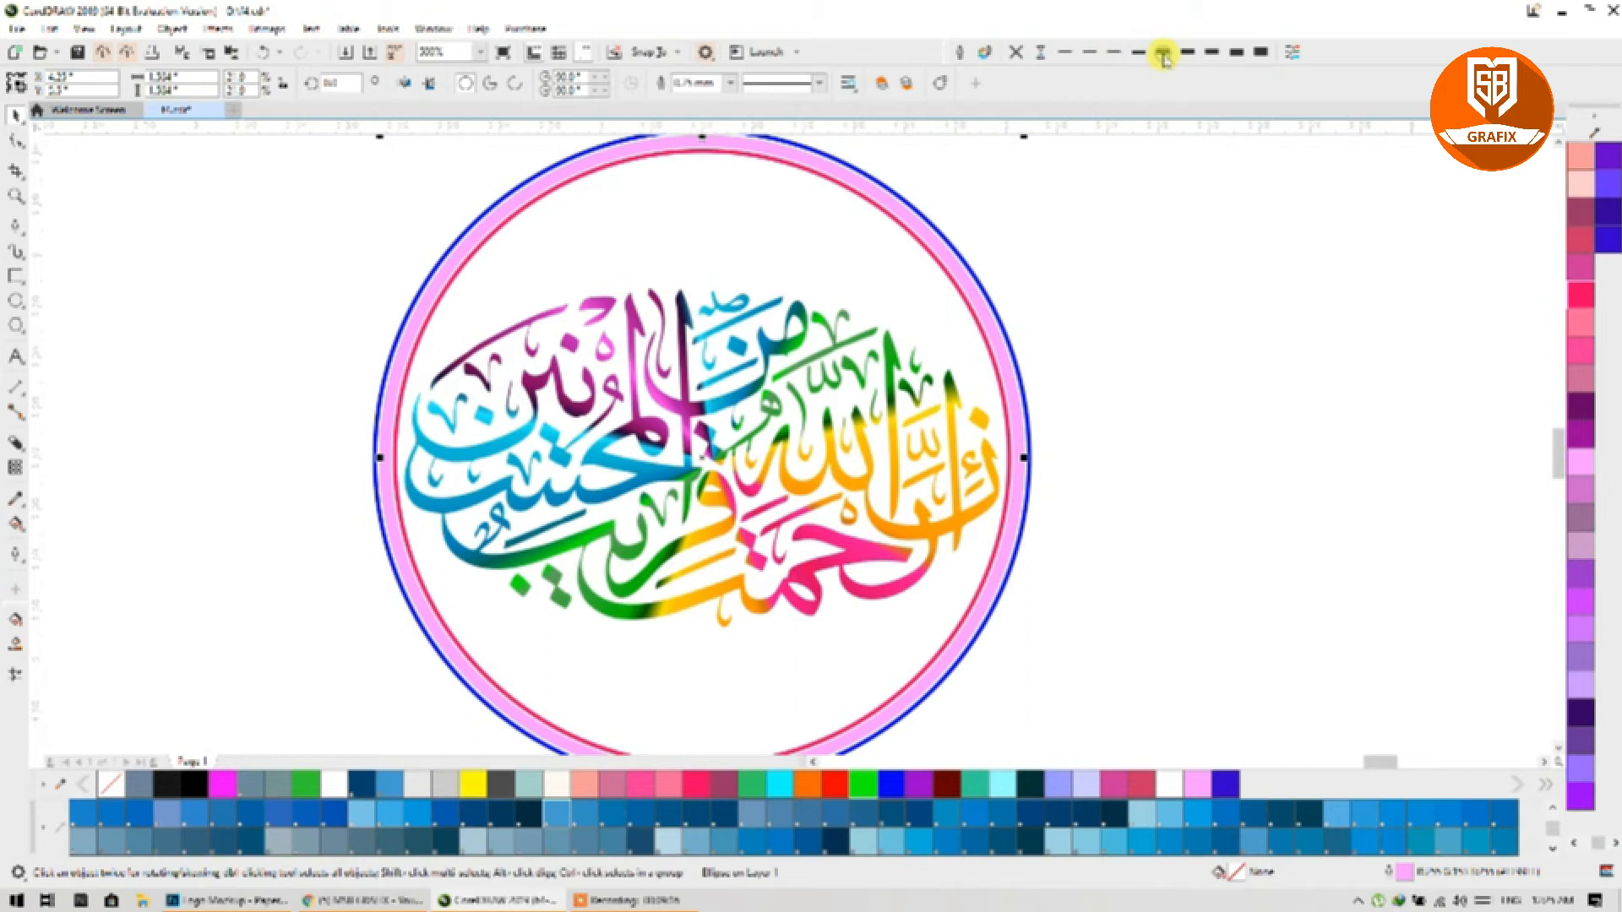
click(1111, 226)
click(994, 312)
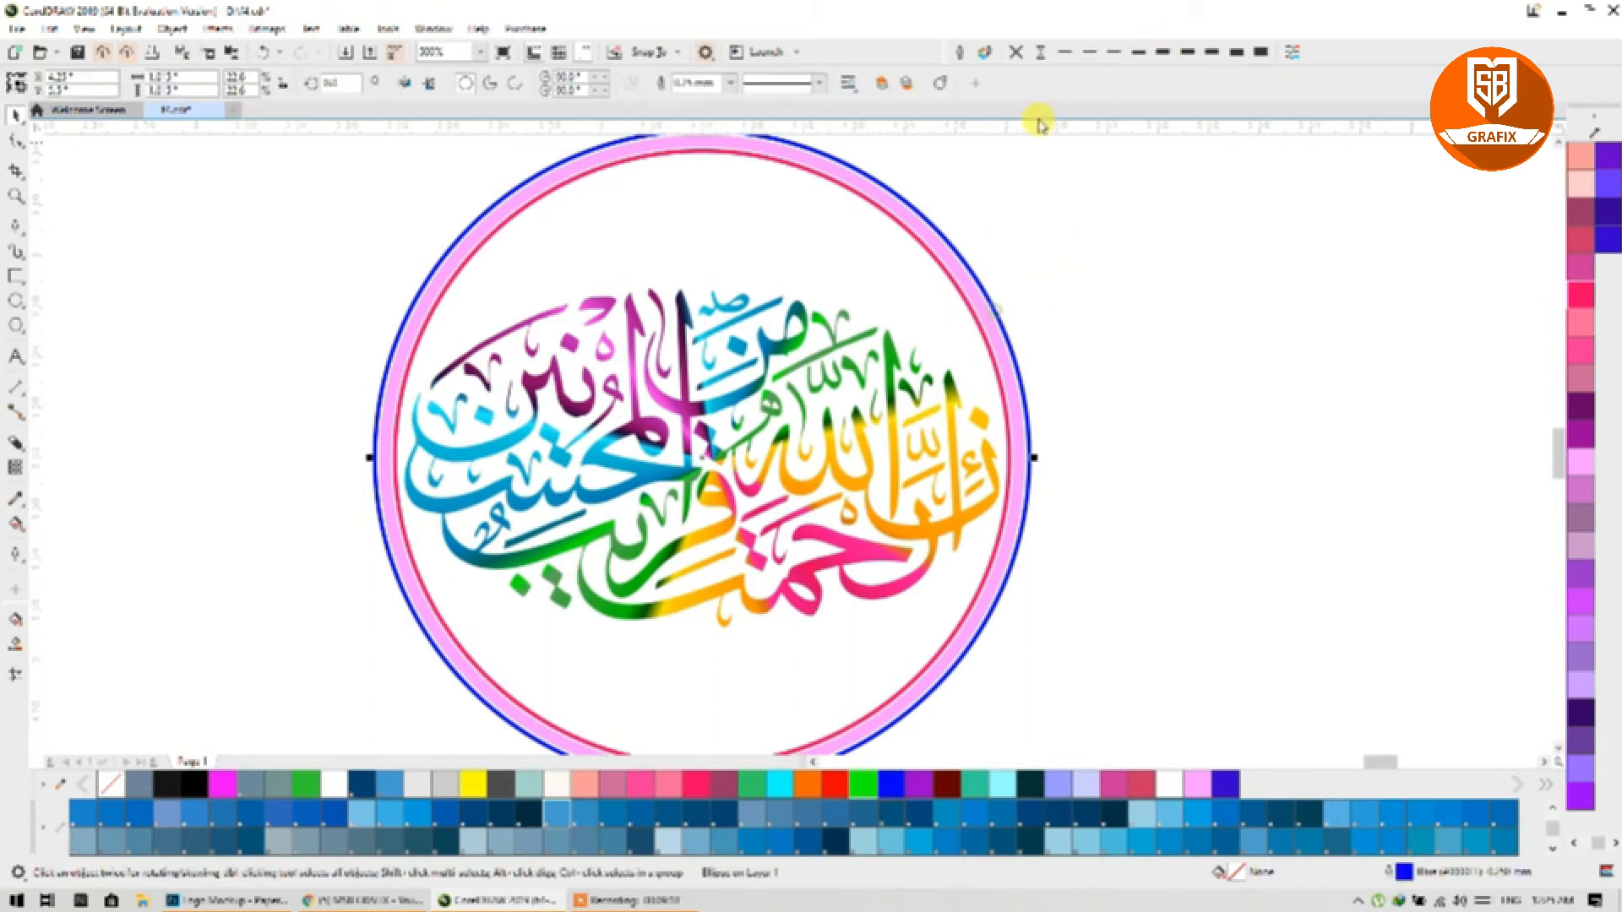
click(1070, 53)
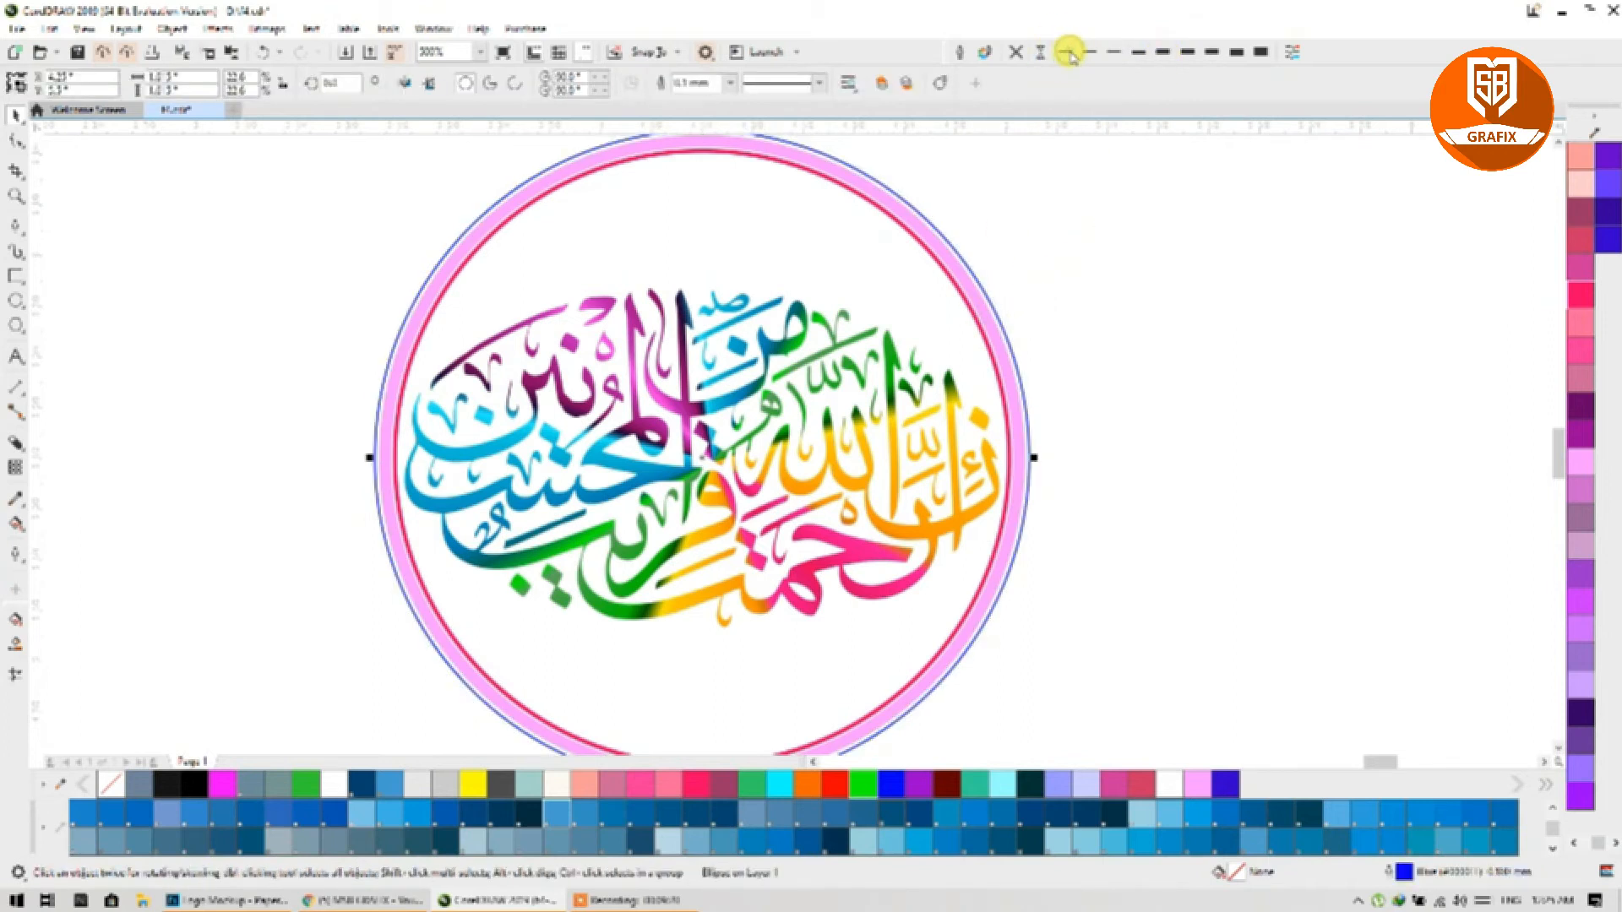
click(954, 285)
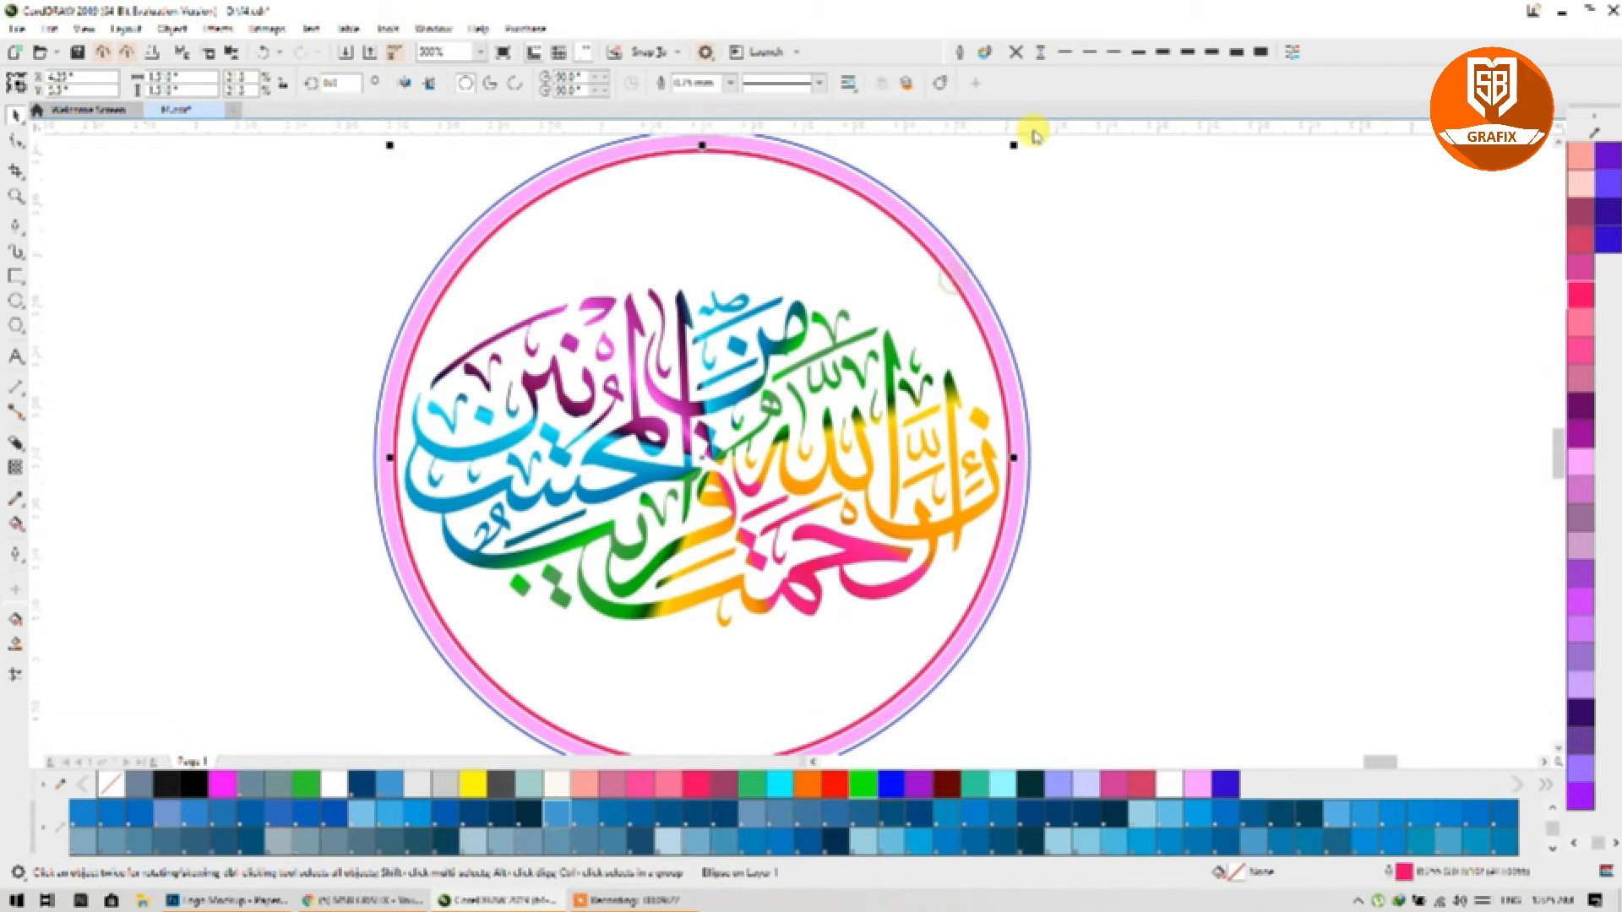
click(1068, 55)
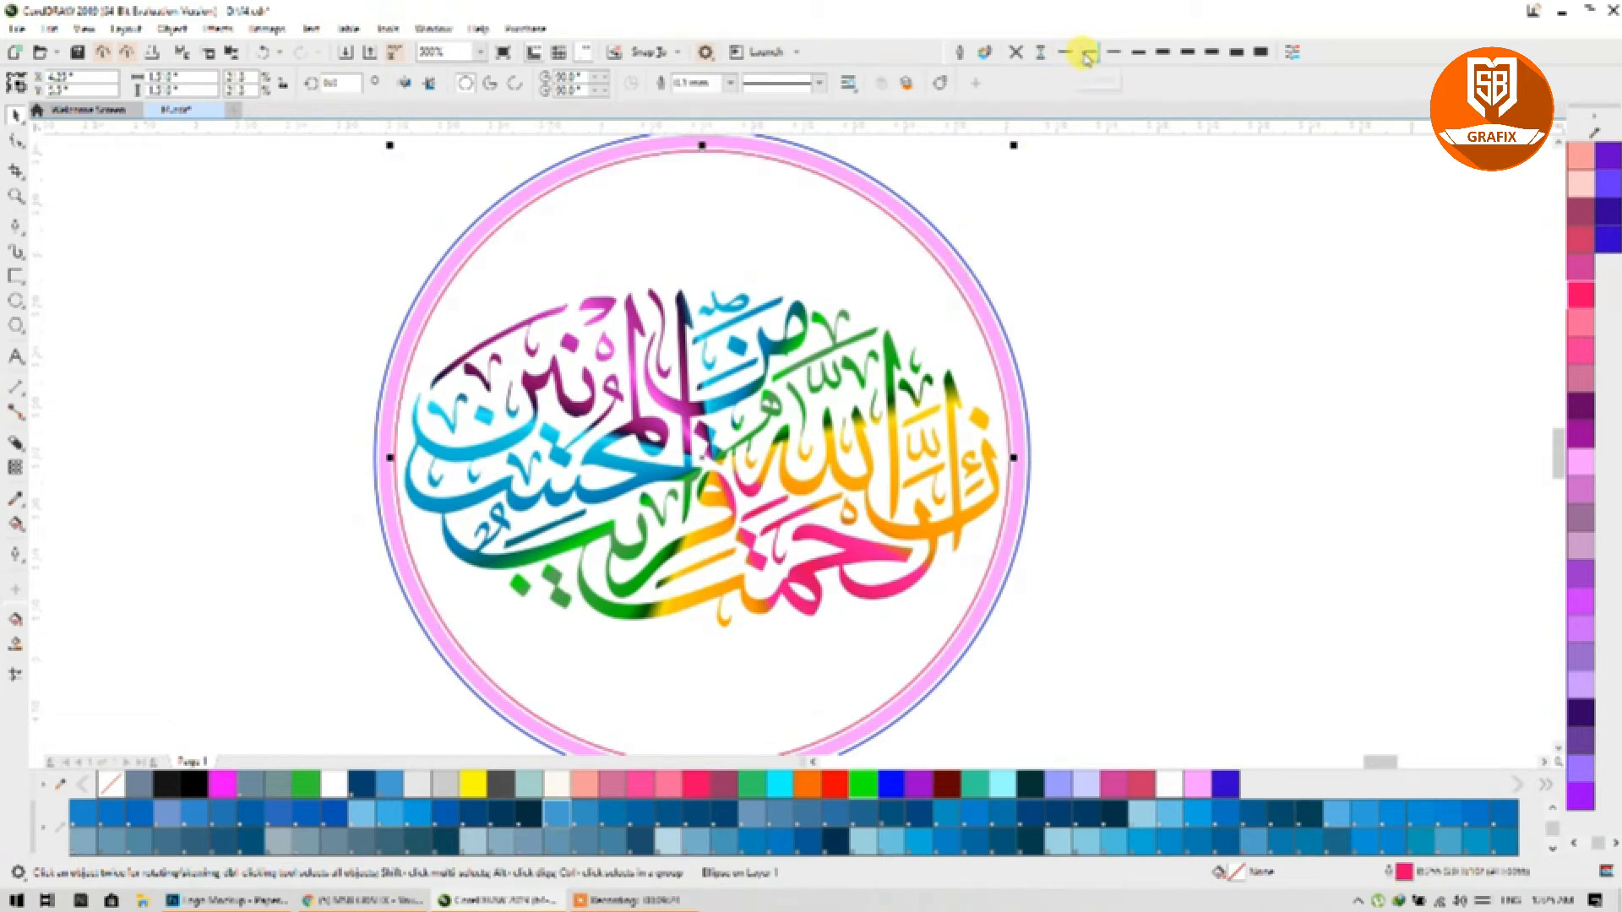
click(1091, 54)
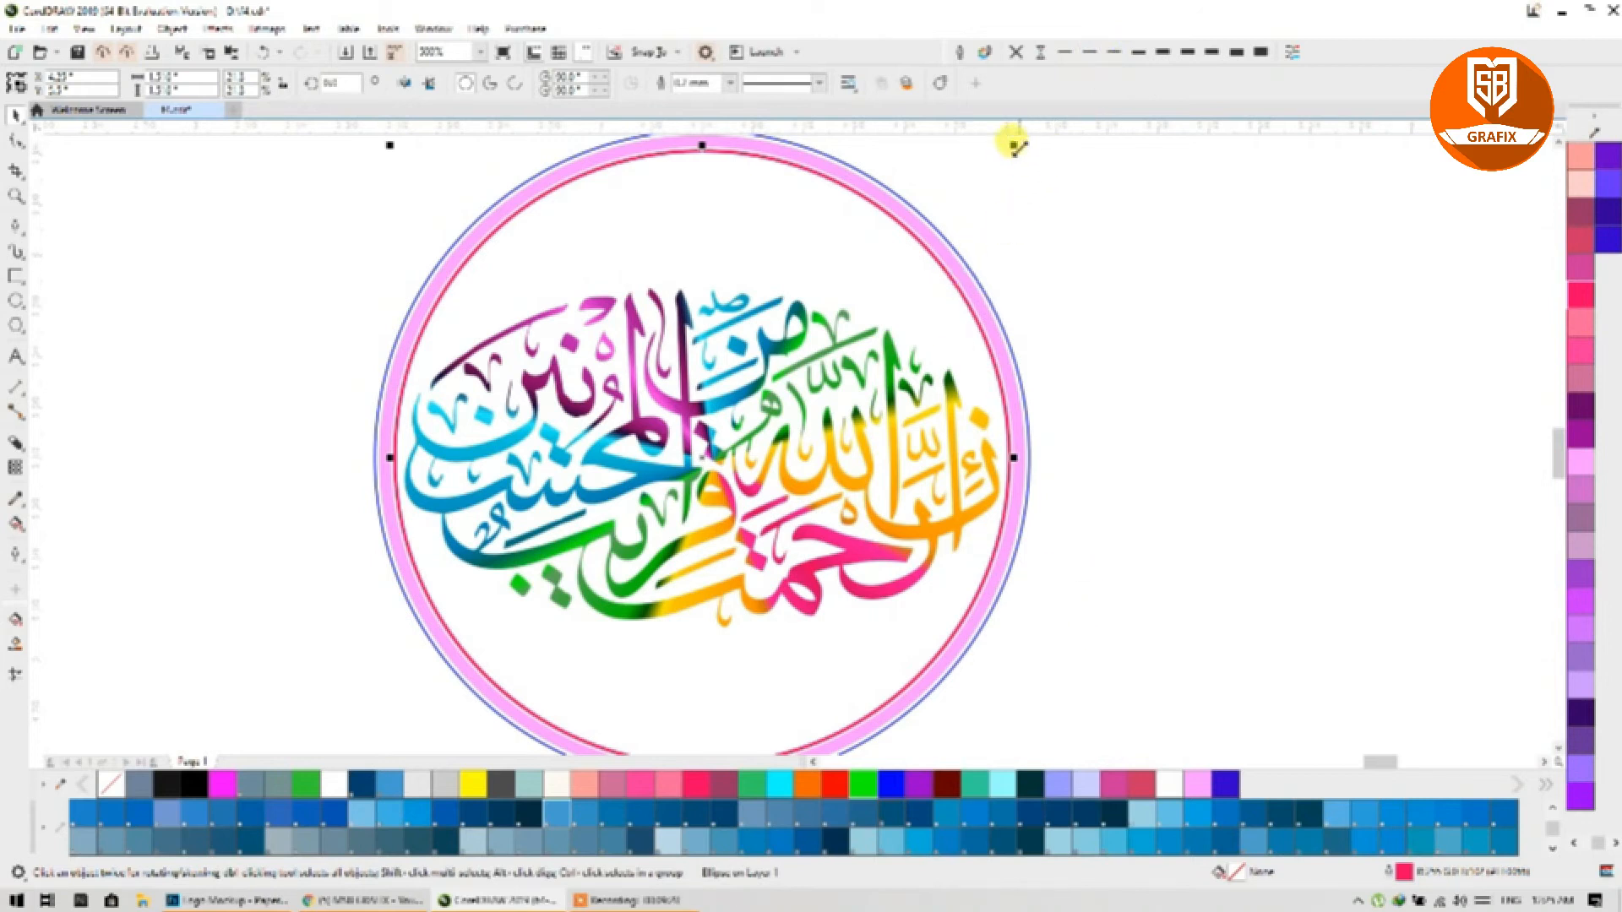
drag(1020, 149, 1017, 147)
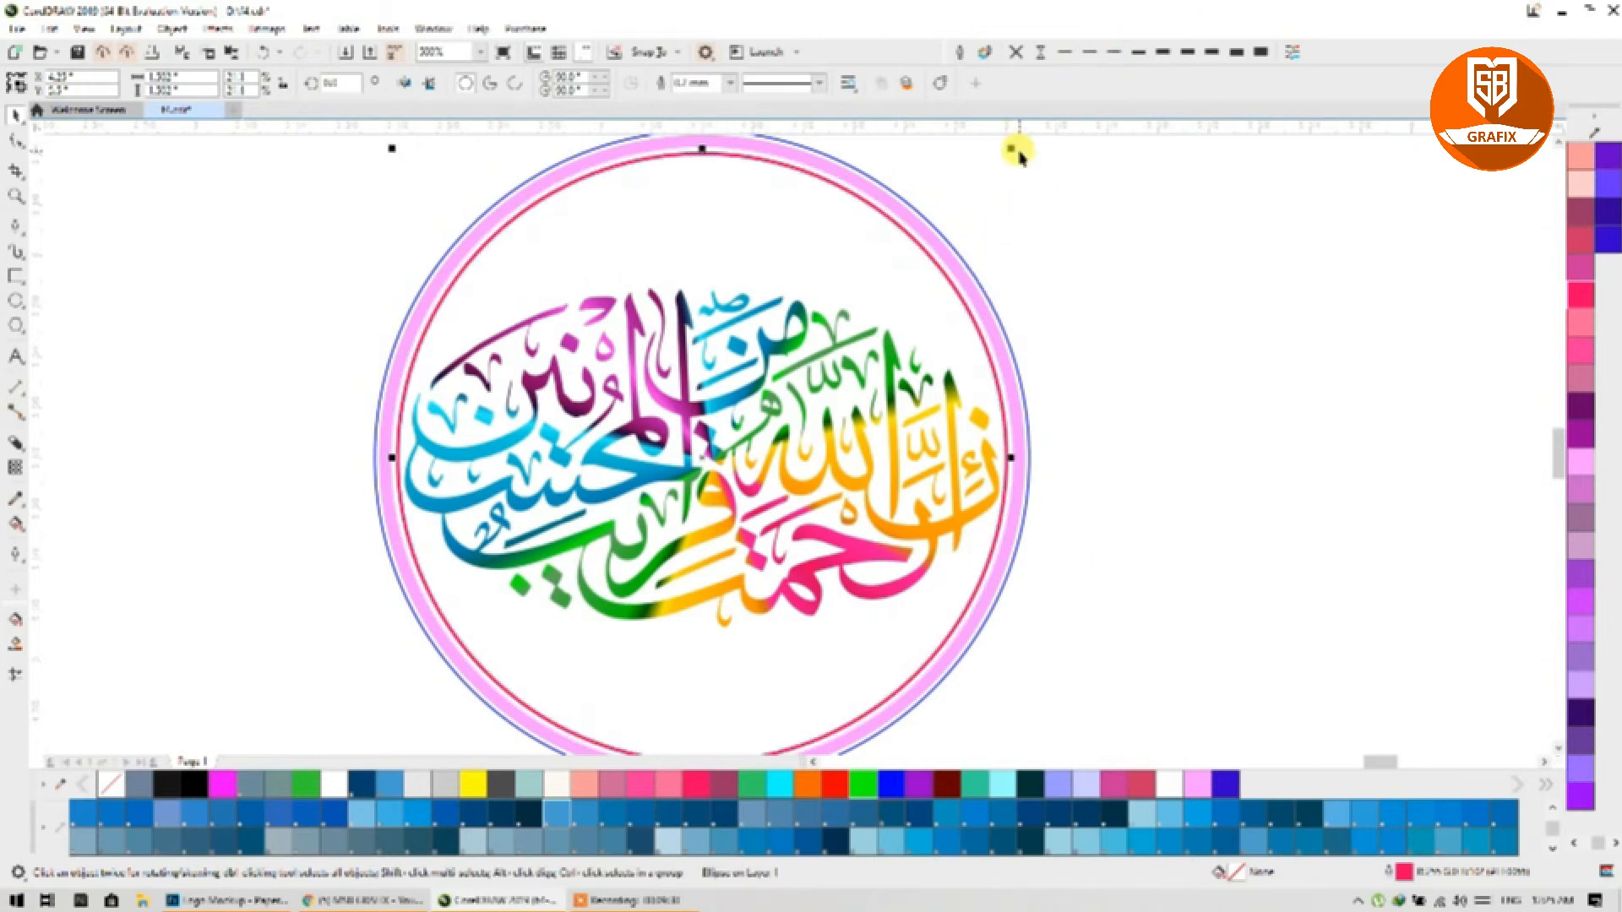
Step: Recolour the inner ring's outline green and select the whole ring logo
right_click(1057, 786)
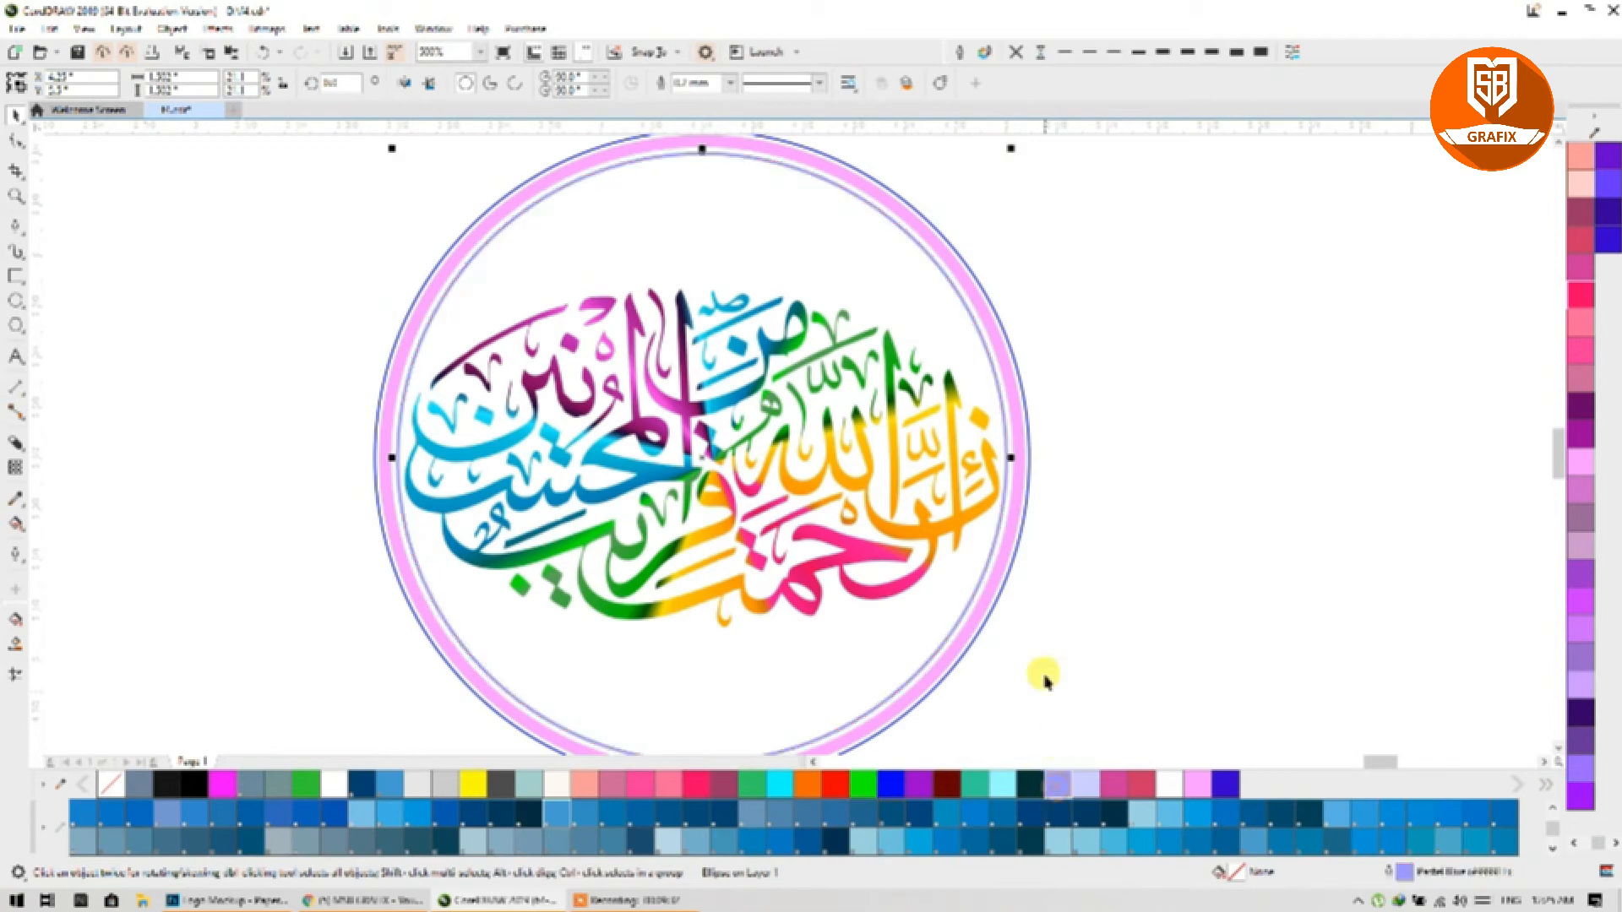
scroll(1578, 565, up, 5)
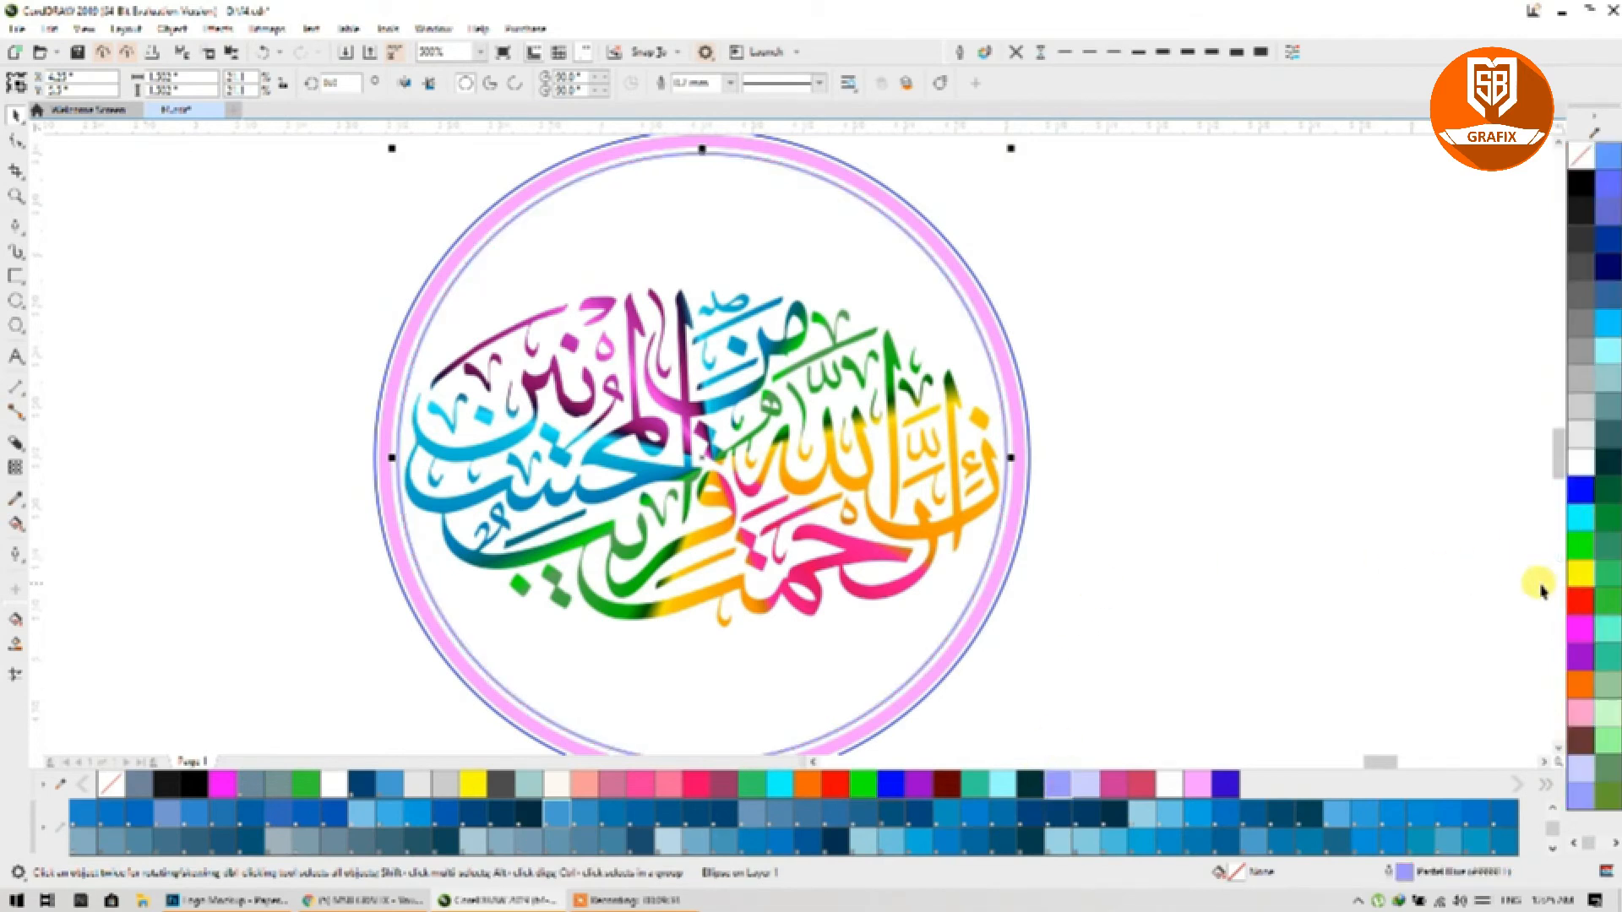
right_click(1578, 581)
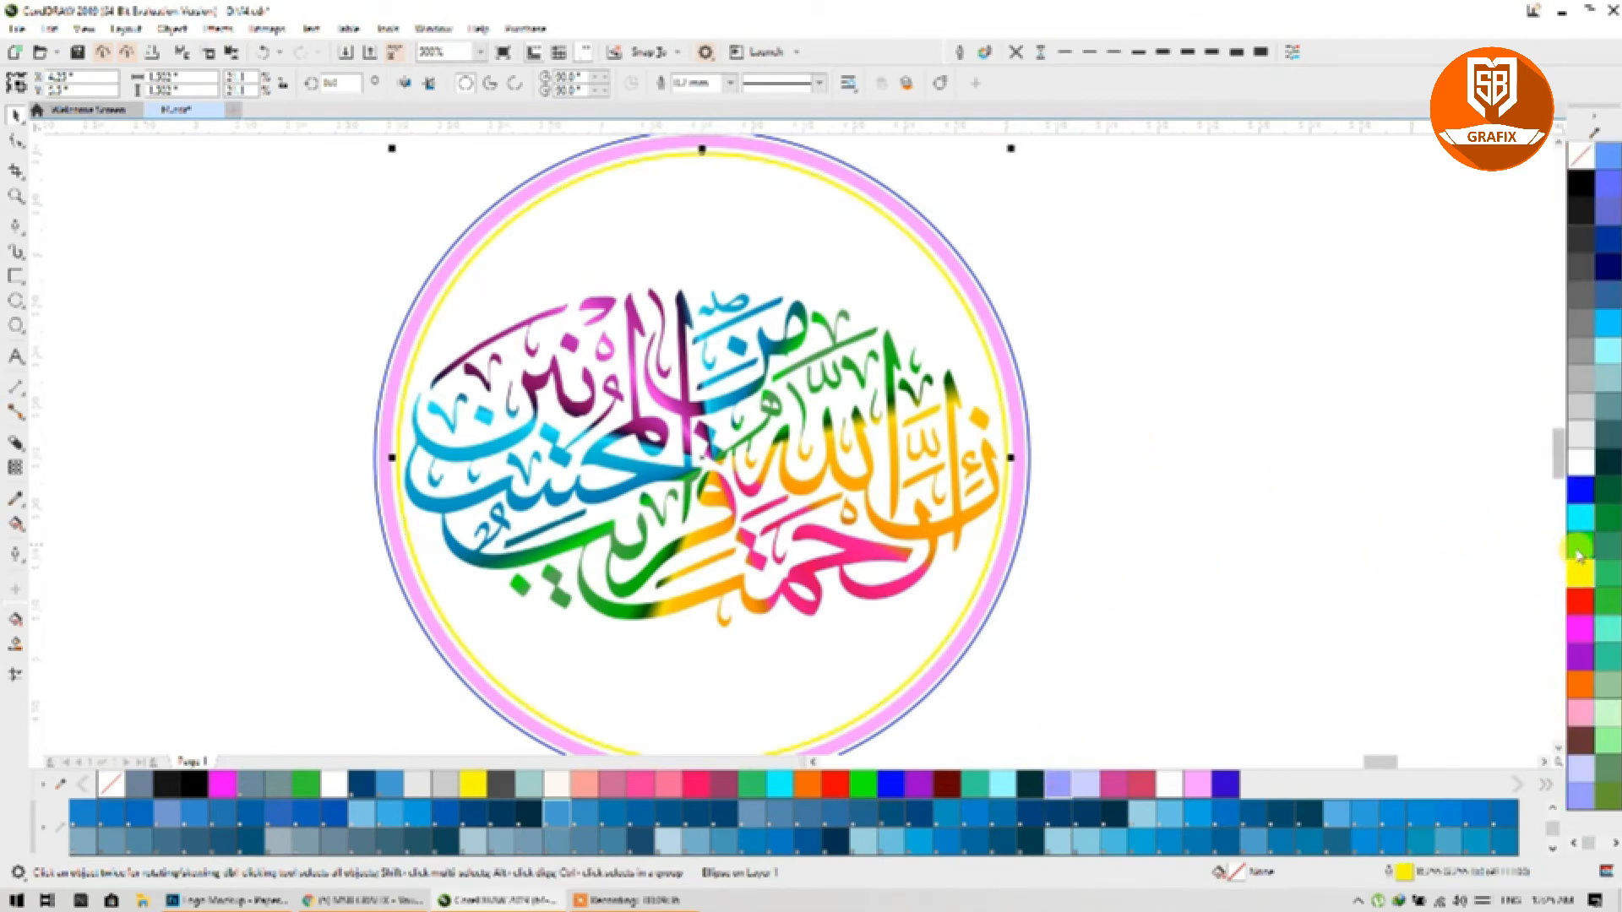
right_click(1576, 548)
scroll(1089, 490, down, 2)
click(1144, 559)
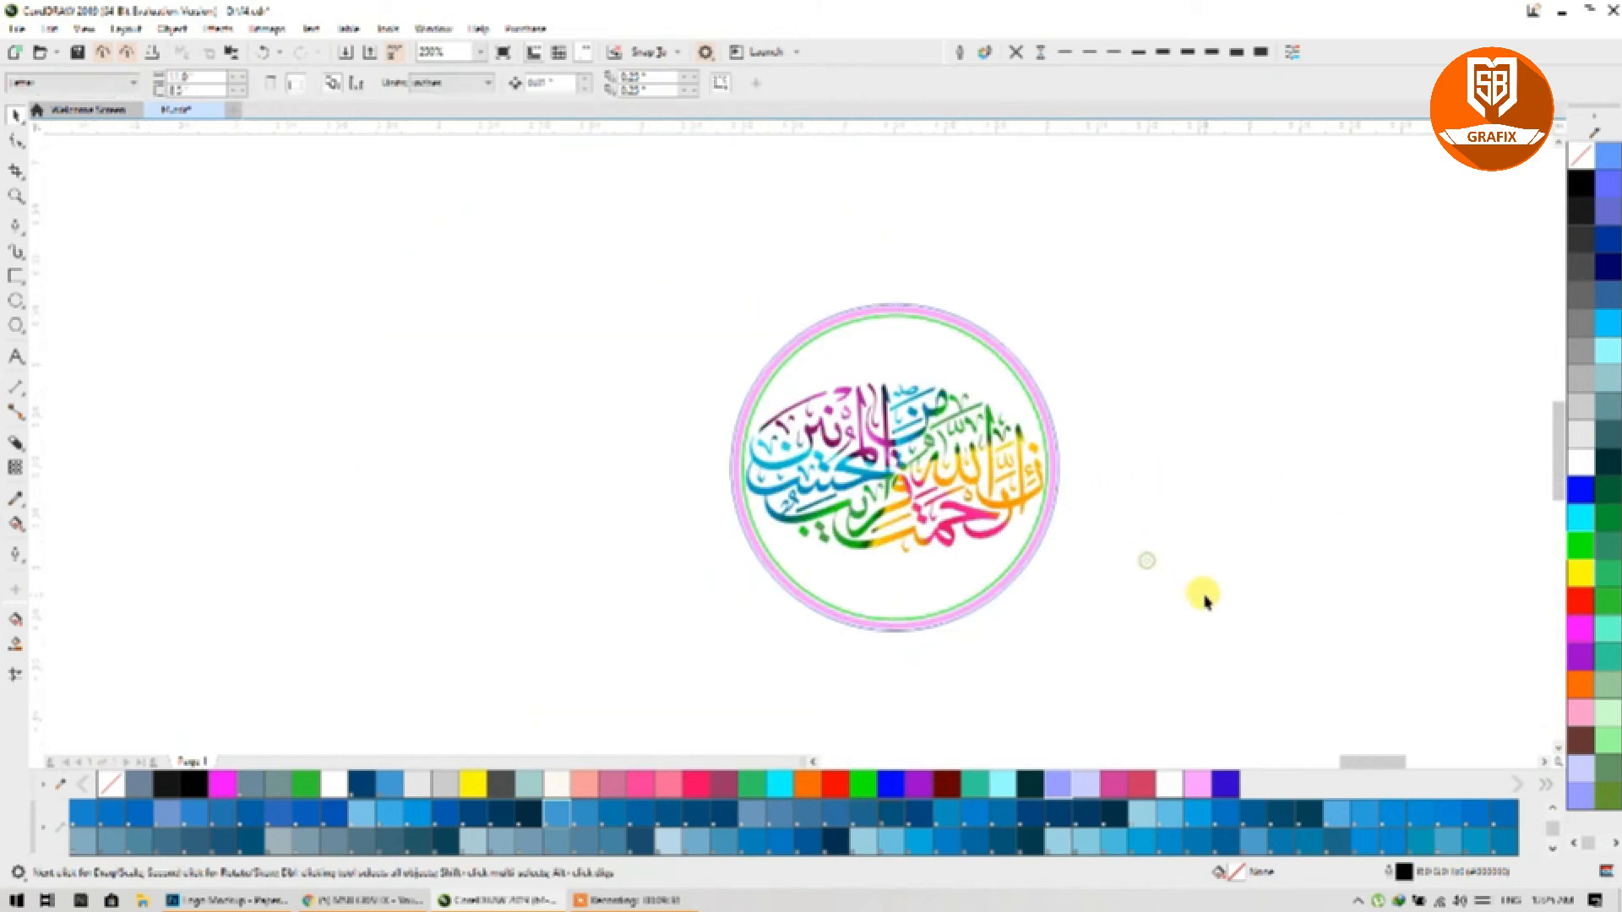
drag(1173, 681, 653, 262)
Step: Export the selected ring logo as 45.psd in Photoshop PSD format, then minimize CorelDRAW
key(ctrl+e)
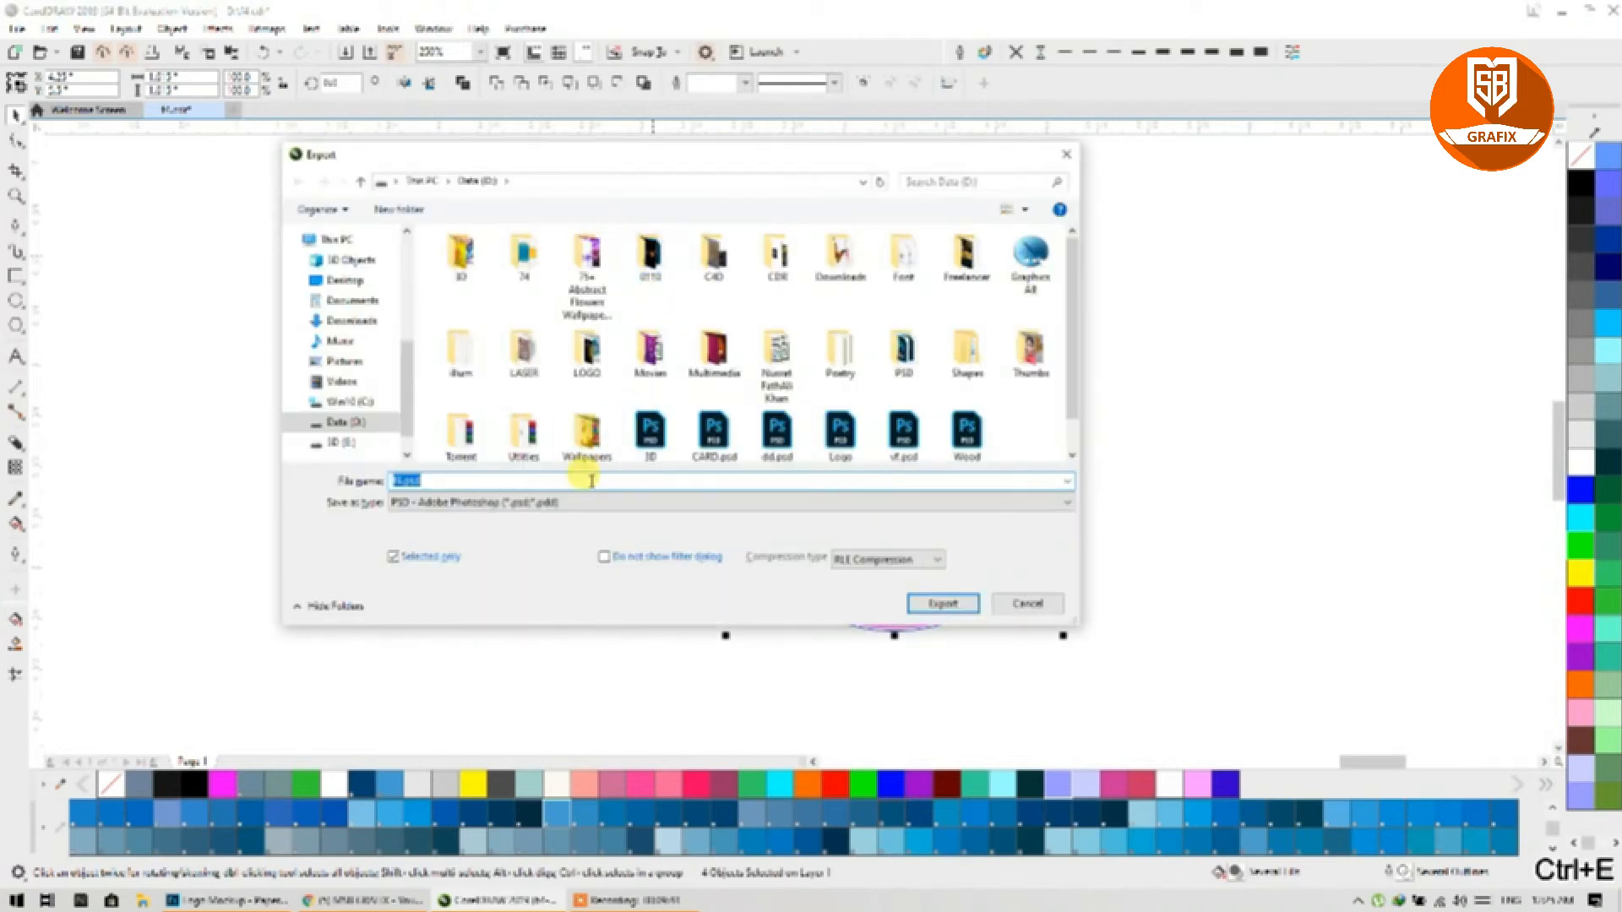
text(45)
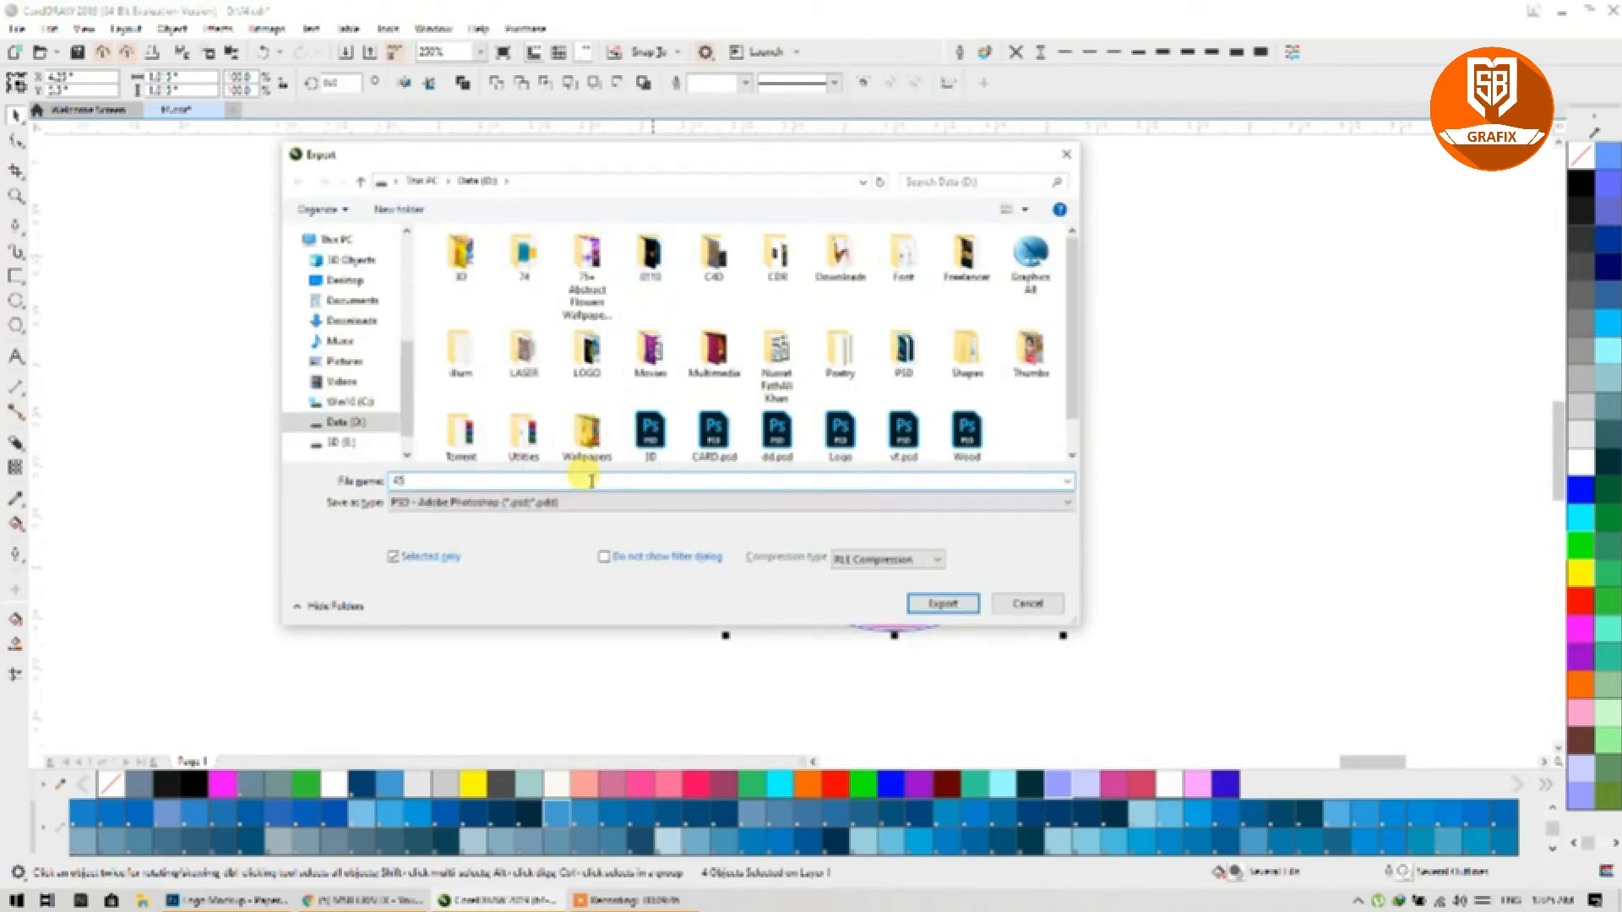
click(502, 503)
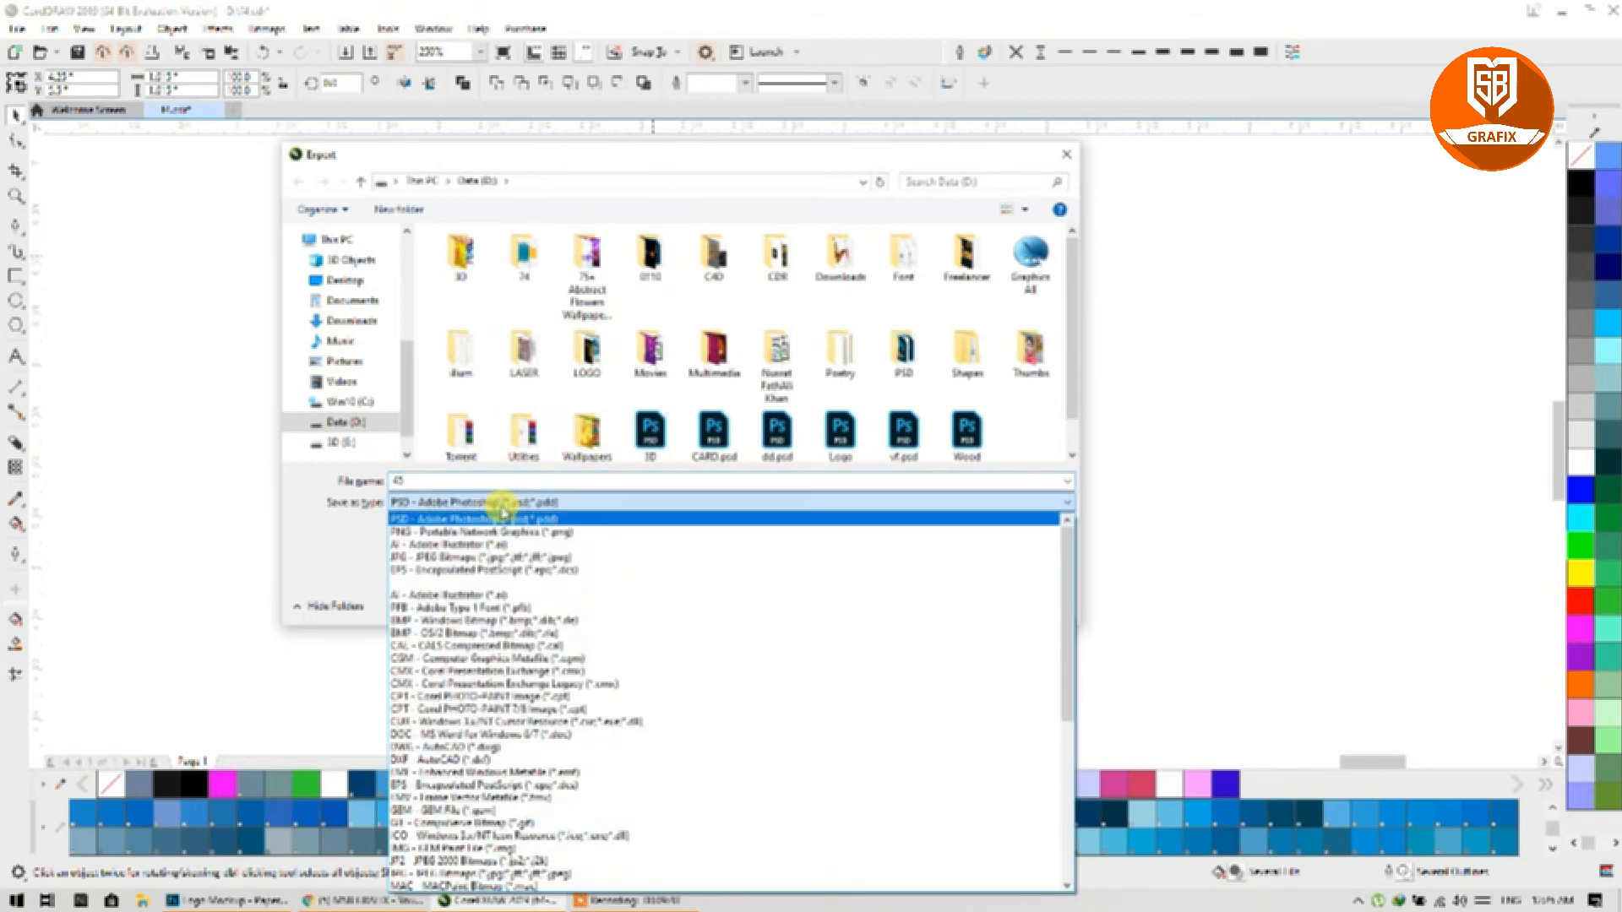
click(420, 520)
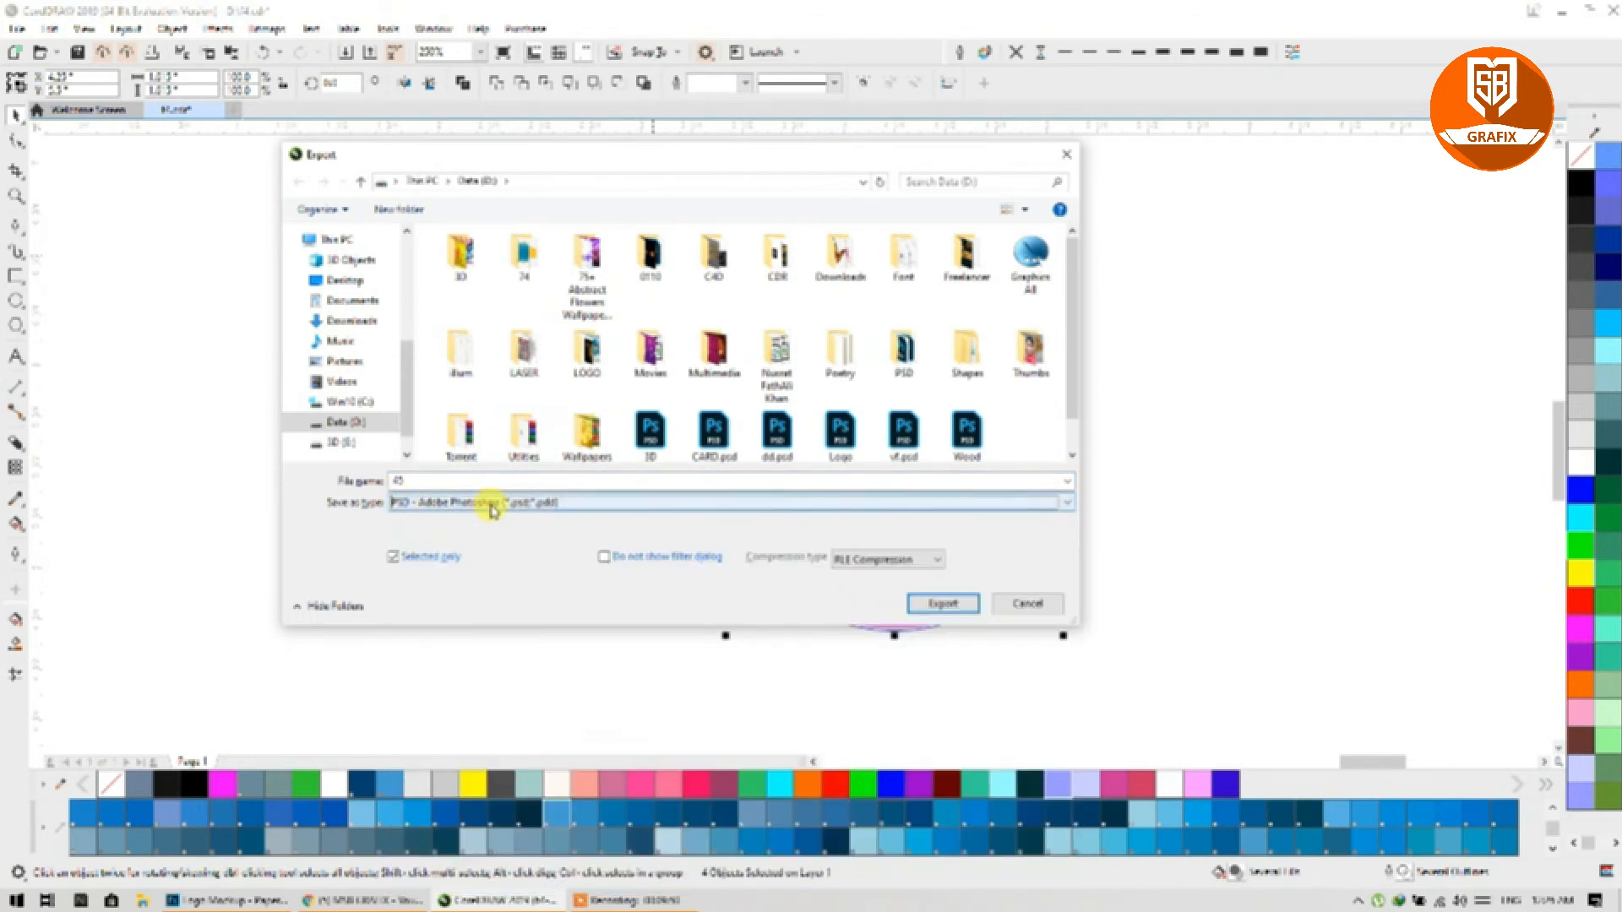
click(953, 610)
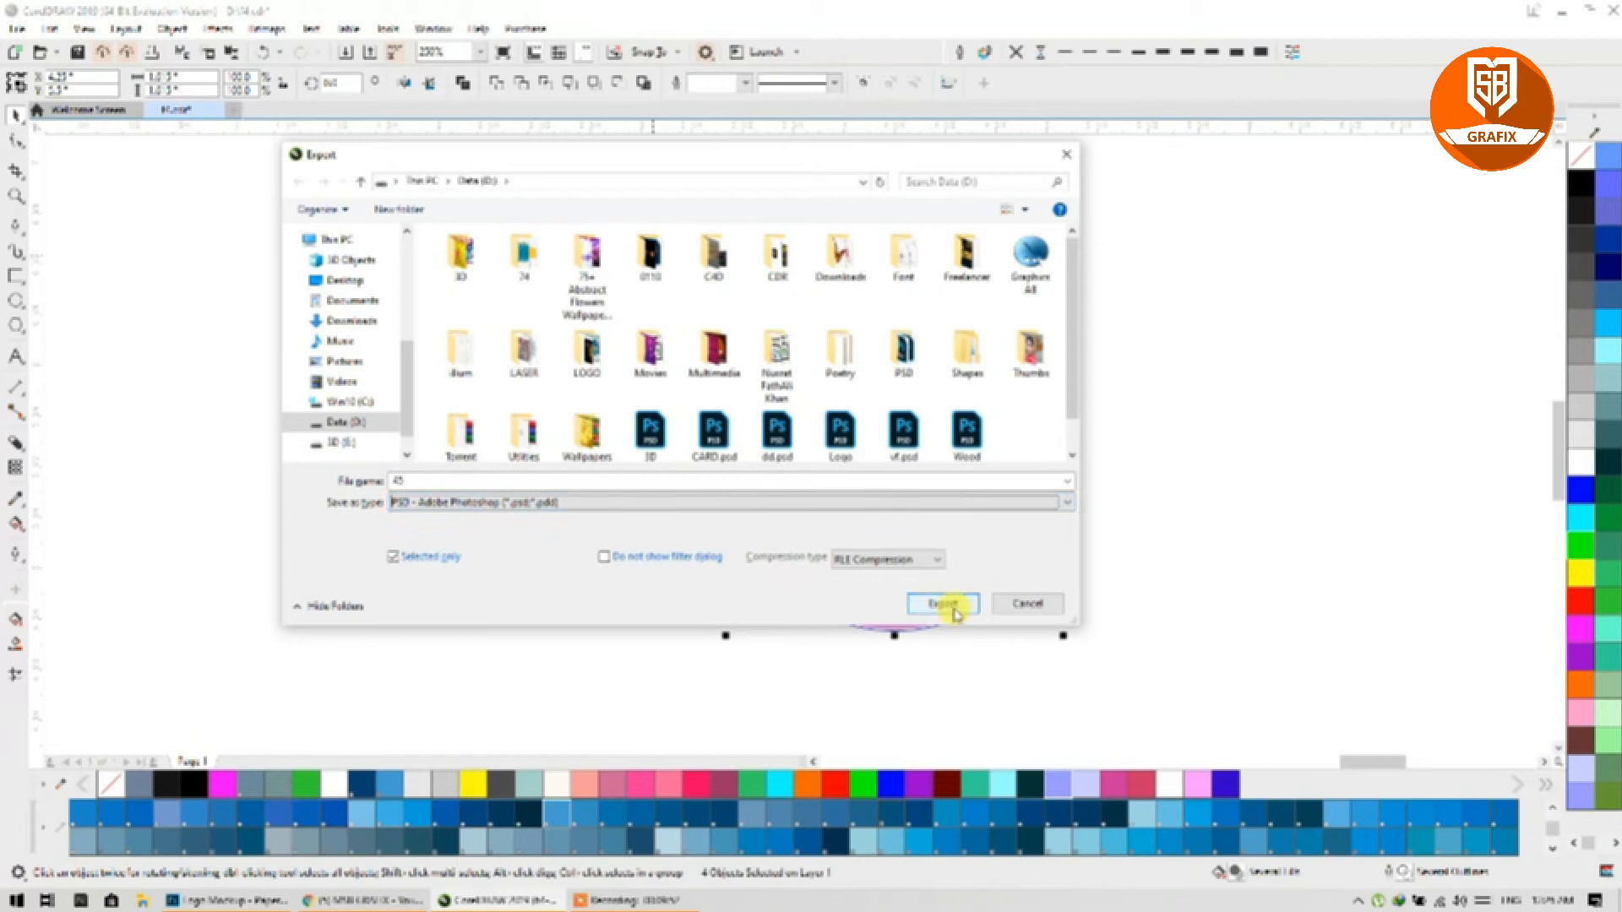
click(944, 604)
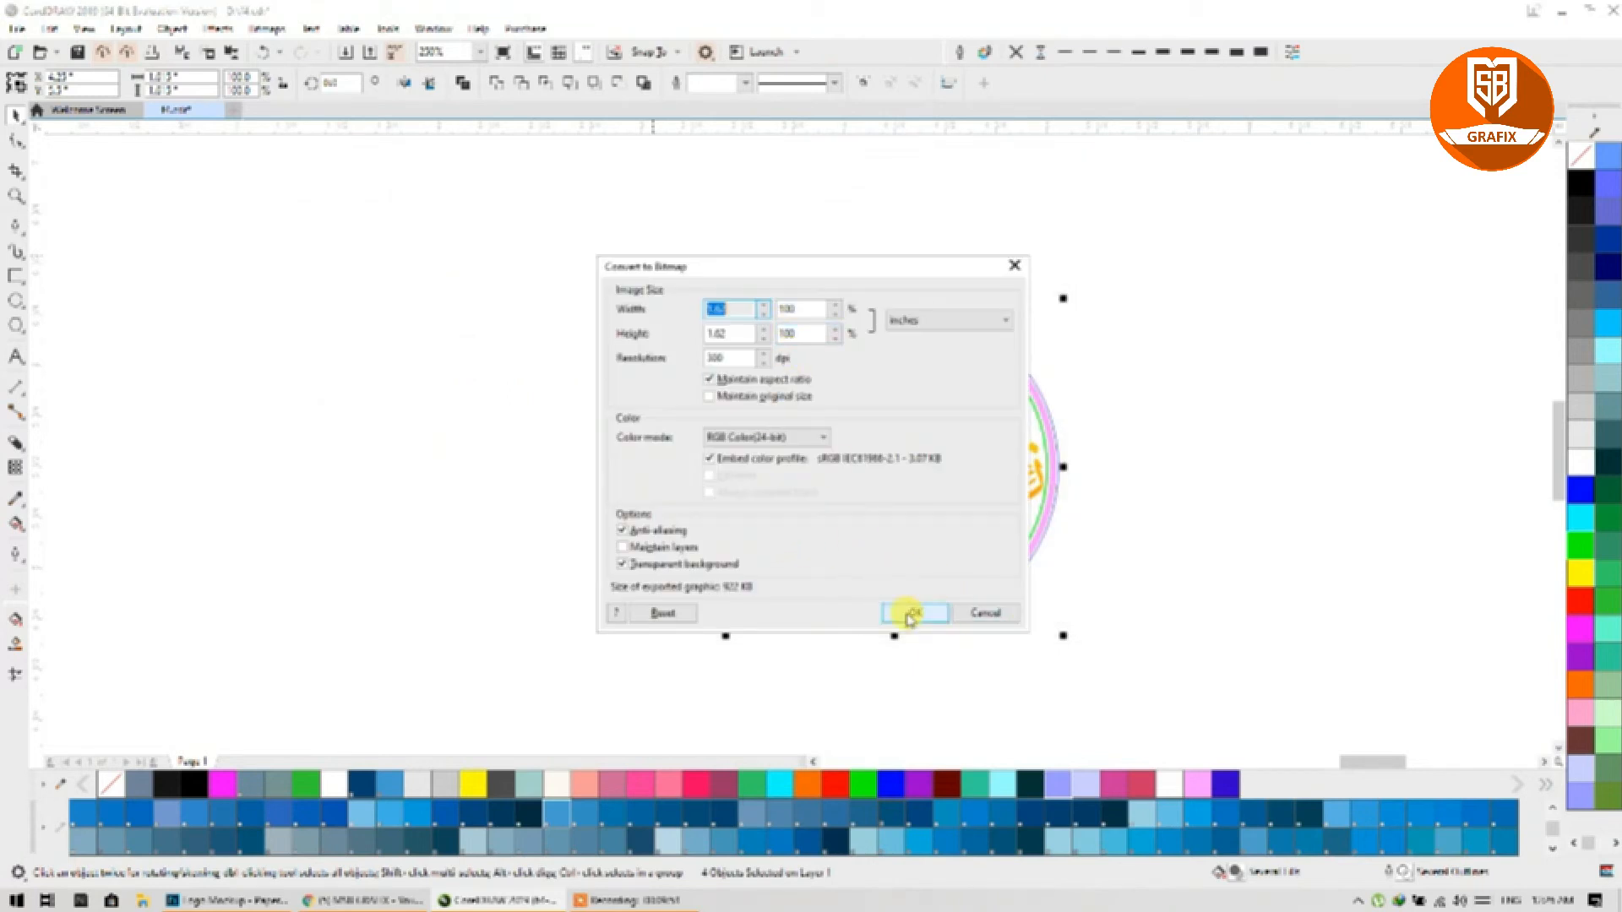
click(909, 614)
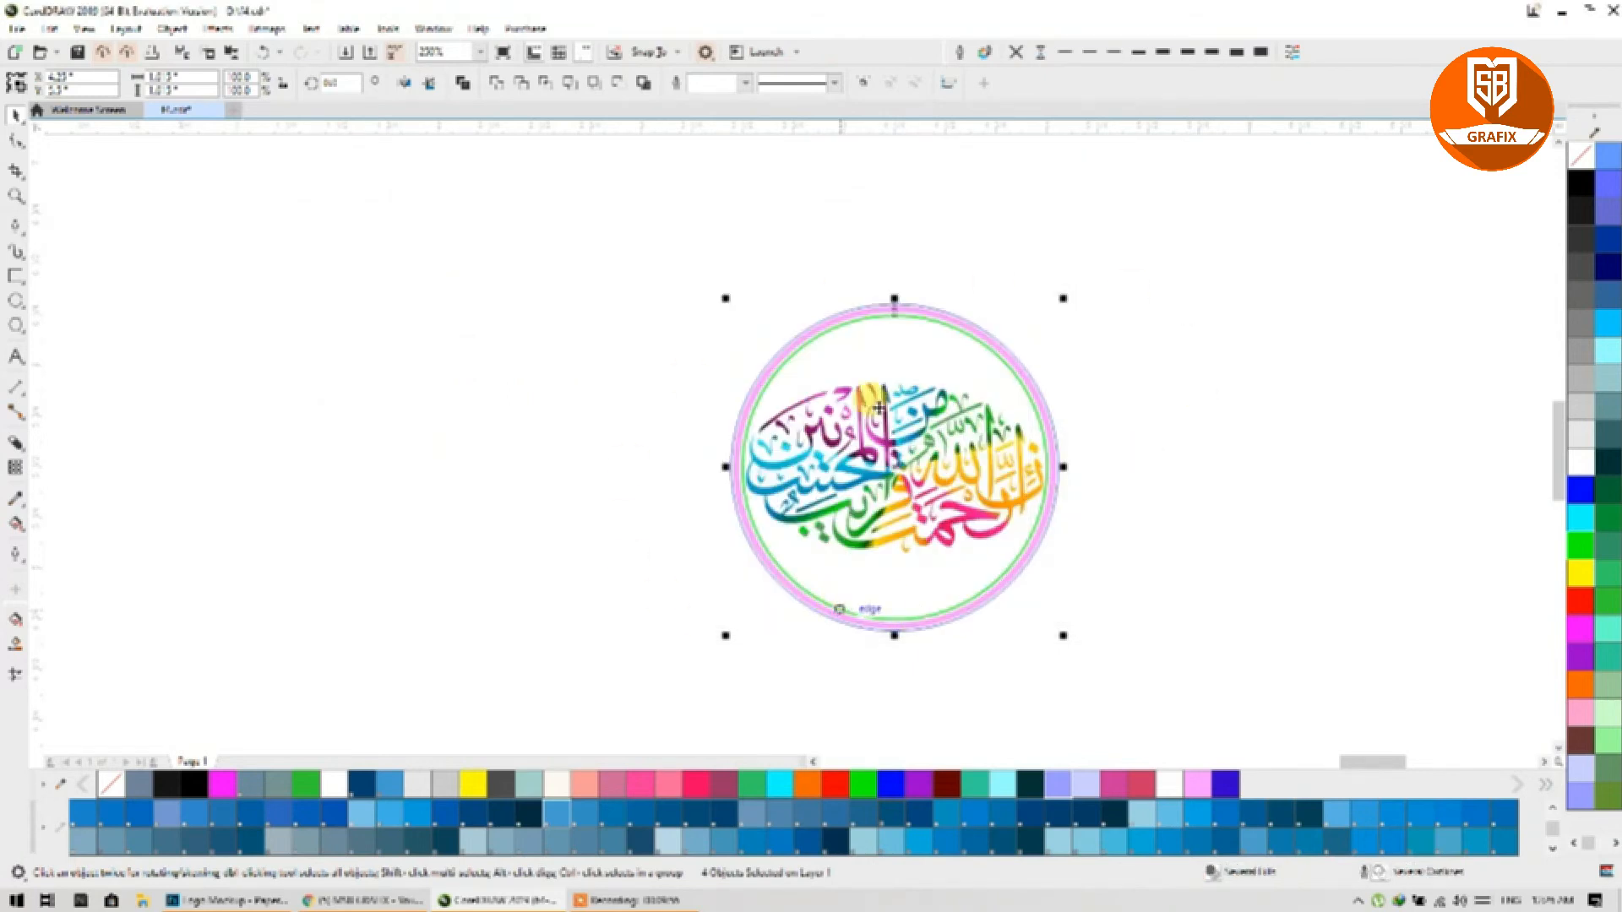
click(1560, 15)
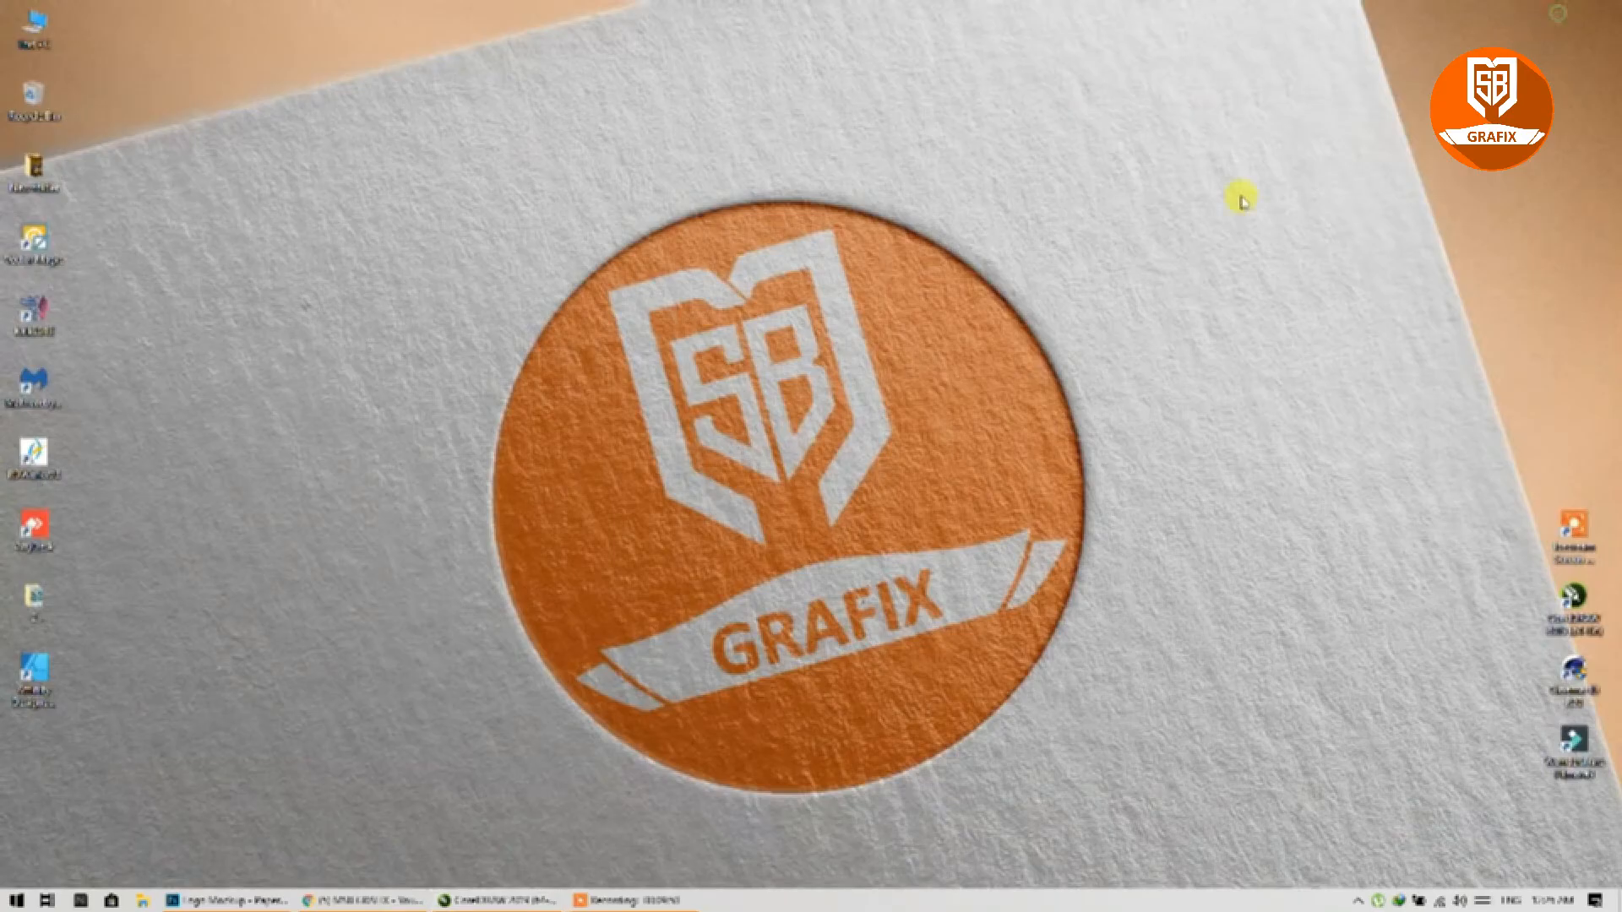
Step: Open the mockup's placeholder smart object and hide the existing orange logo layer
click(228, 900)
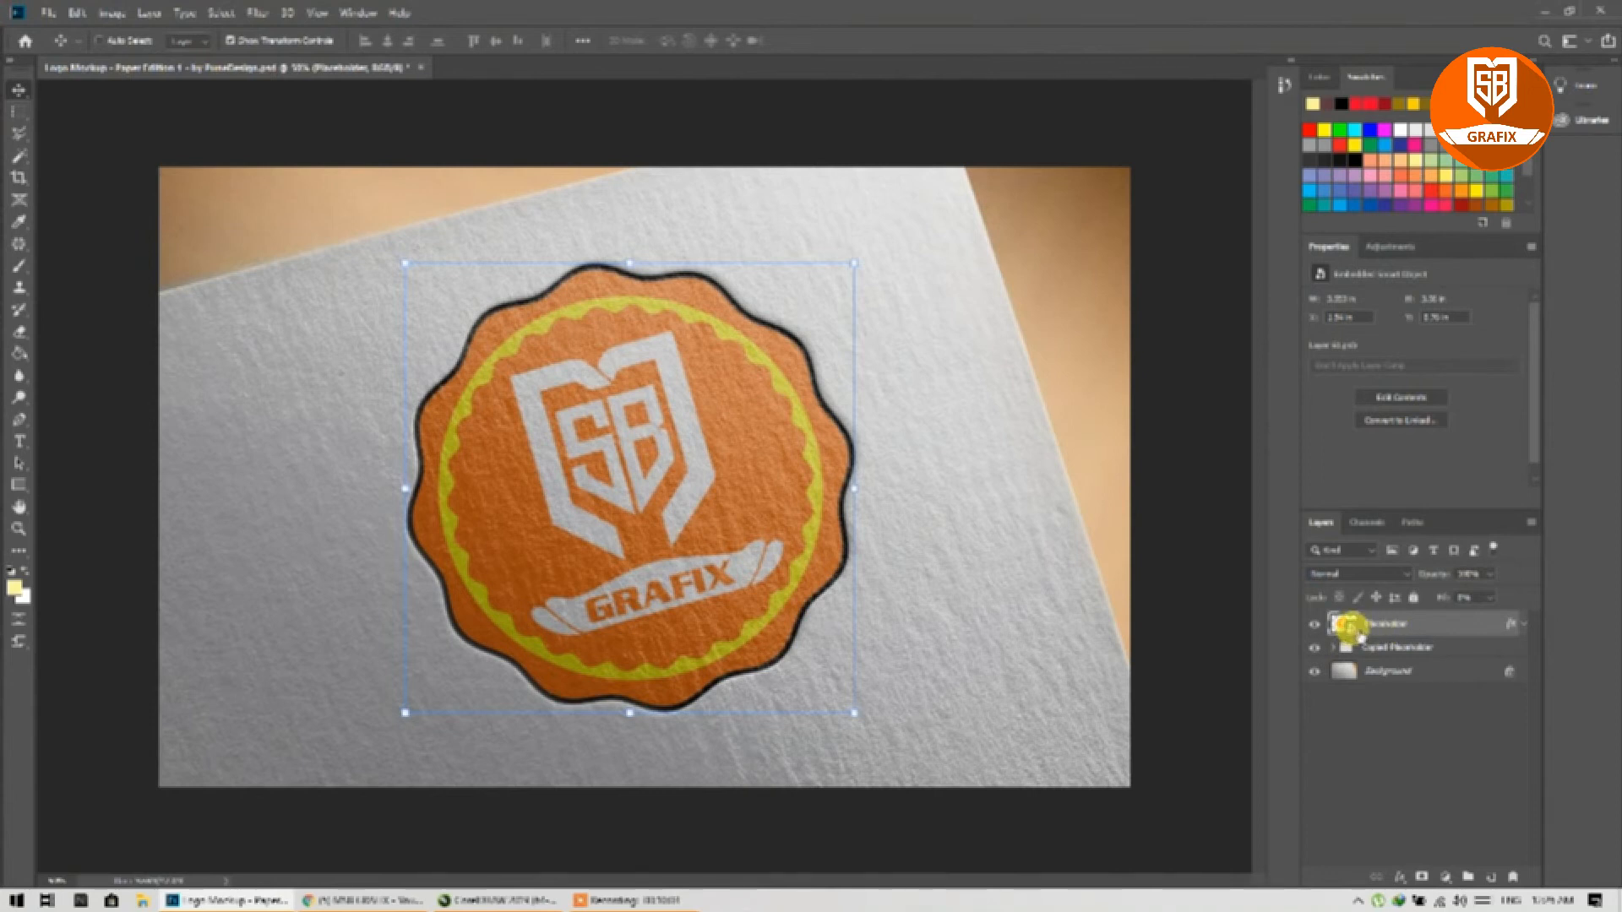
double_click(1348, 626)
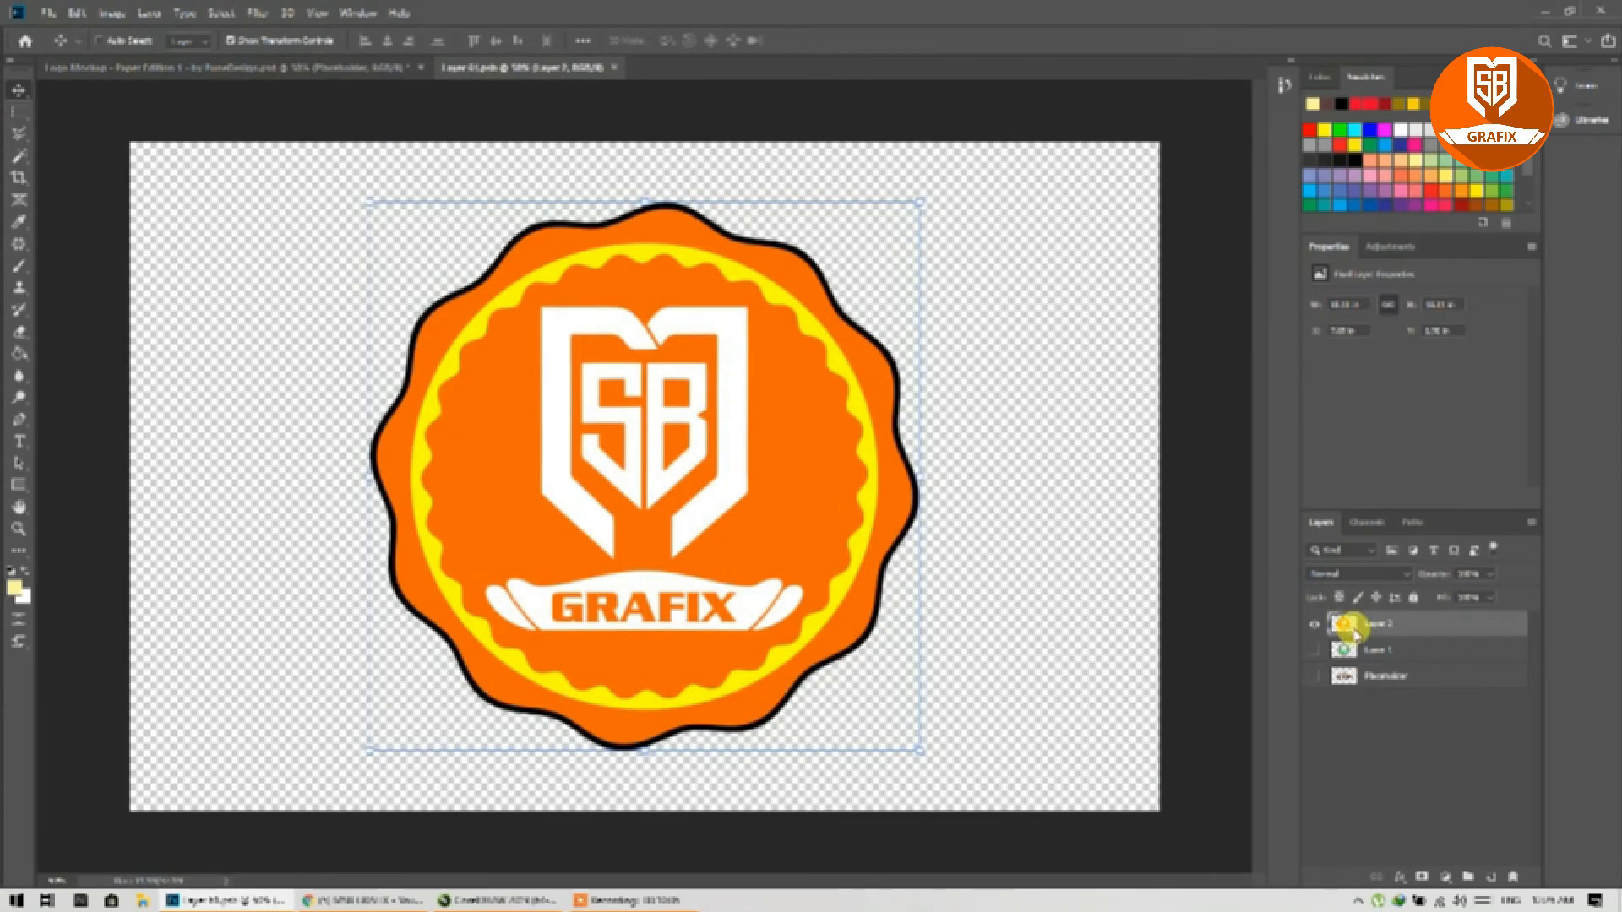
click(1312, 625)
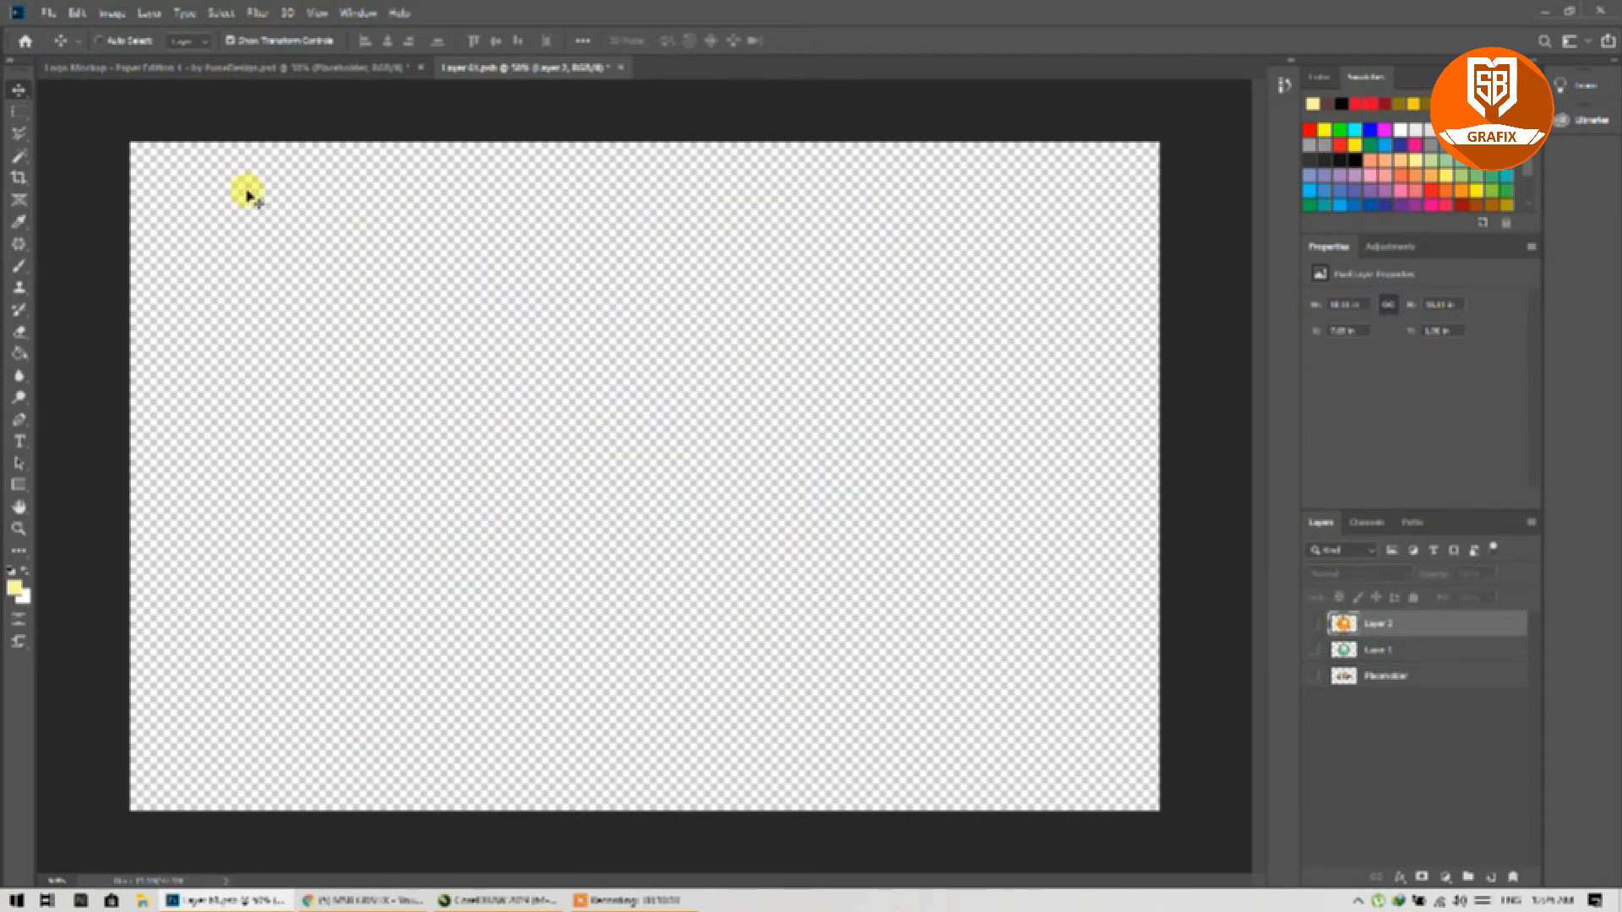
Step: Open the exported 45.psd and copy the whole calligraphy canvas
click(48, 13)
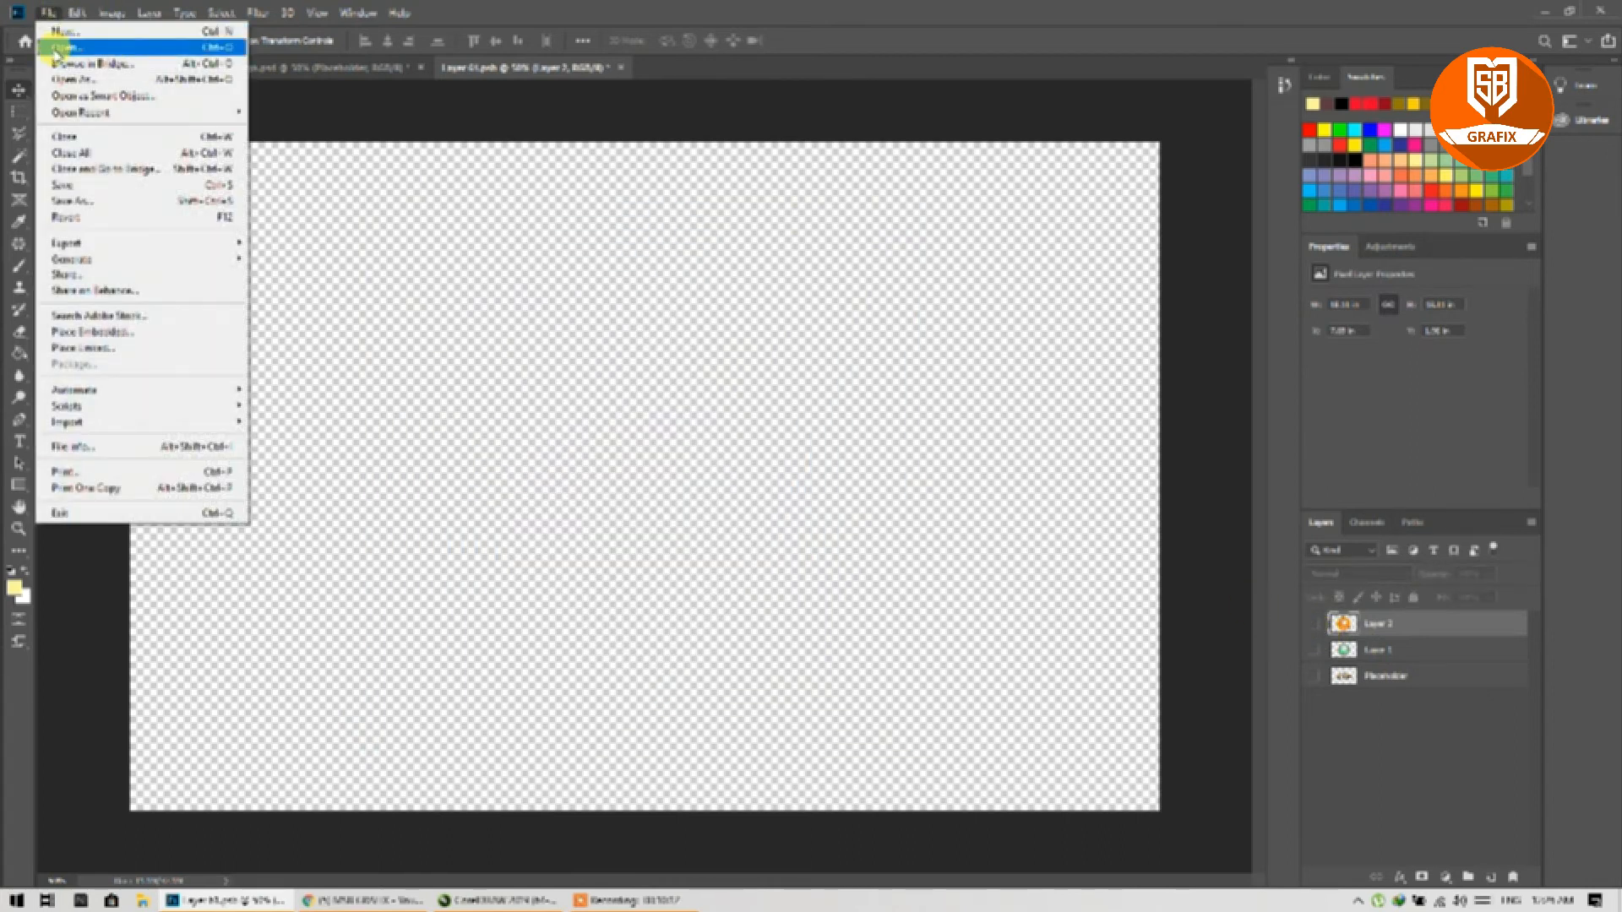
click(55, 48)
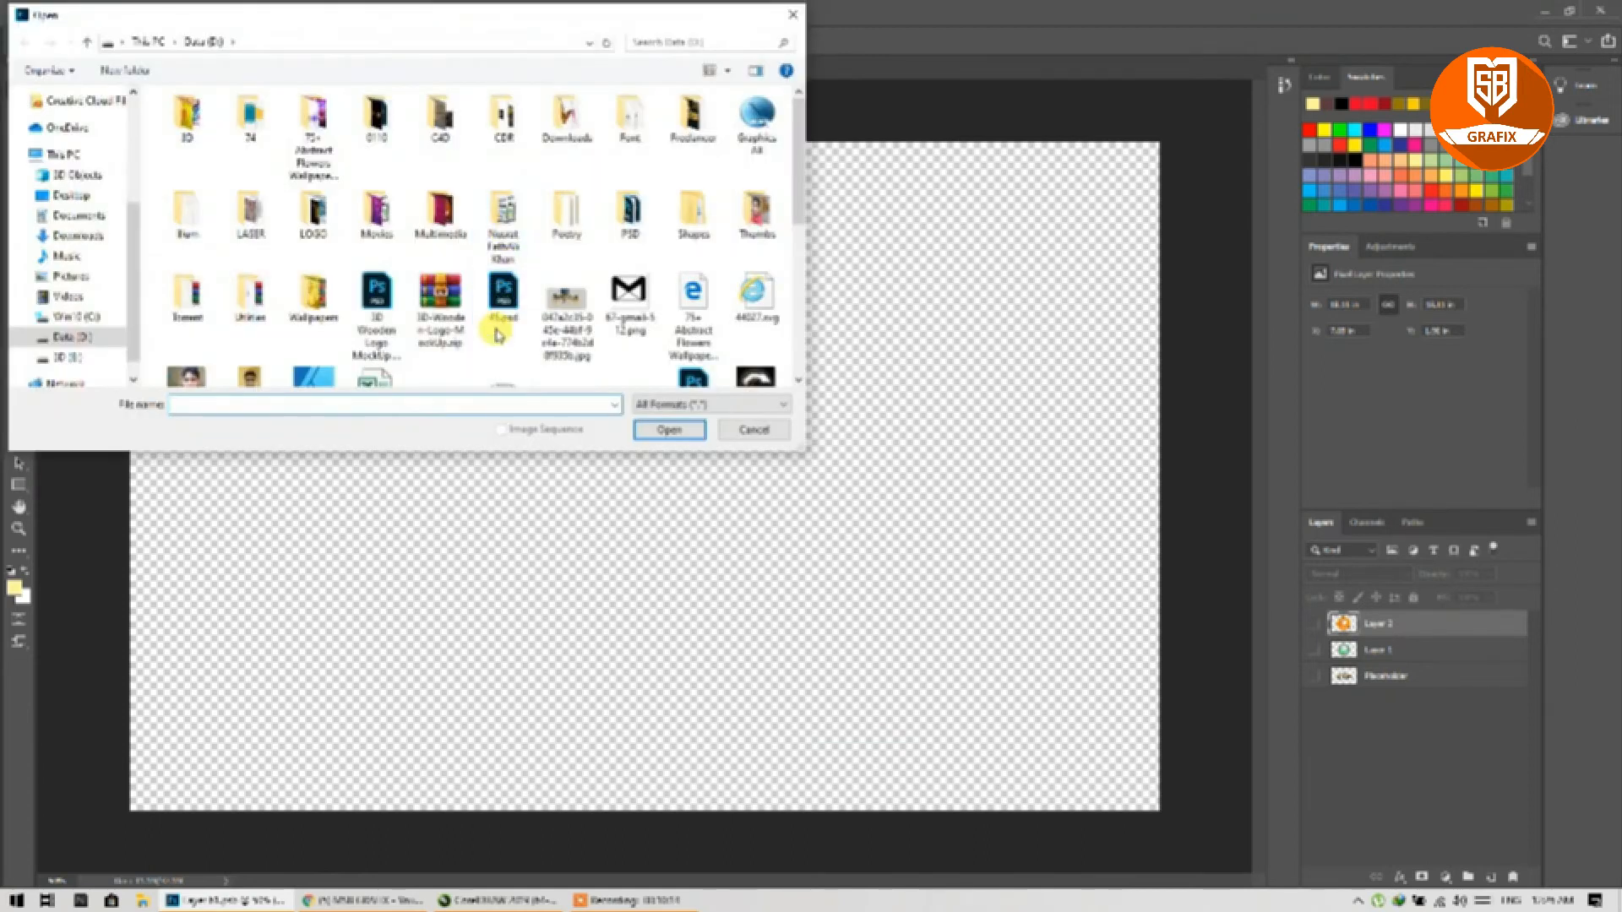
click(497, 336)
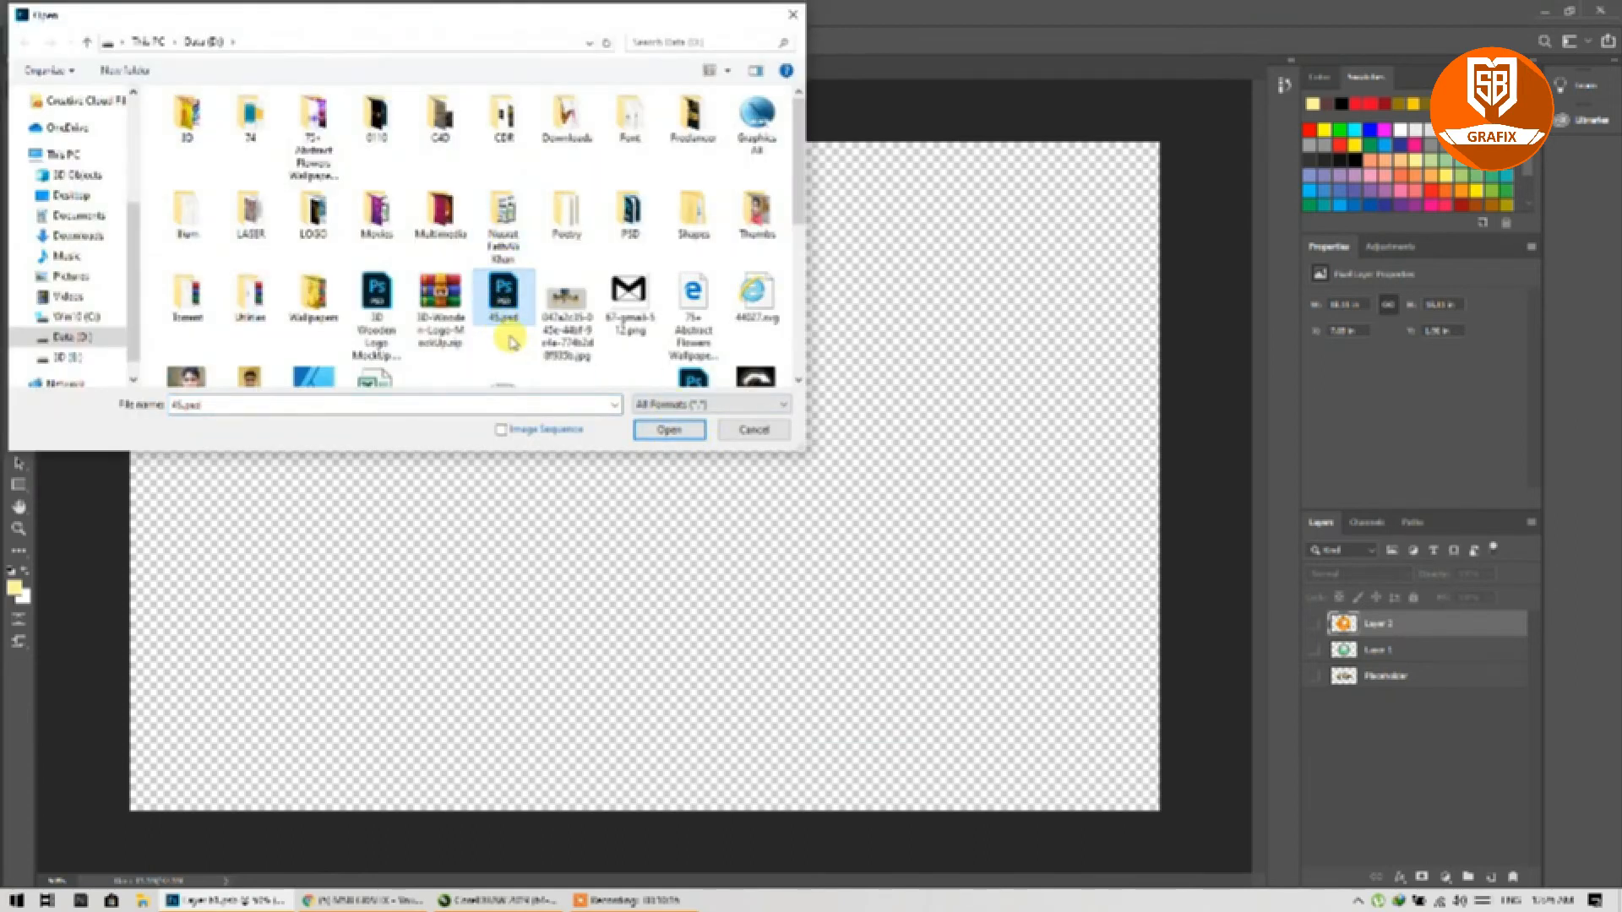
click(670, 431)
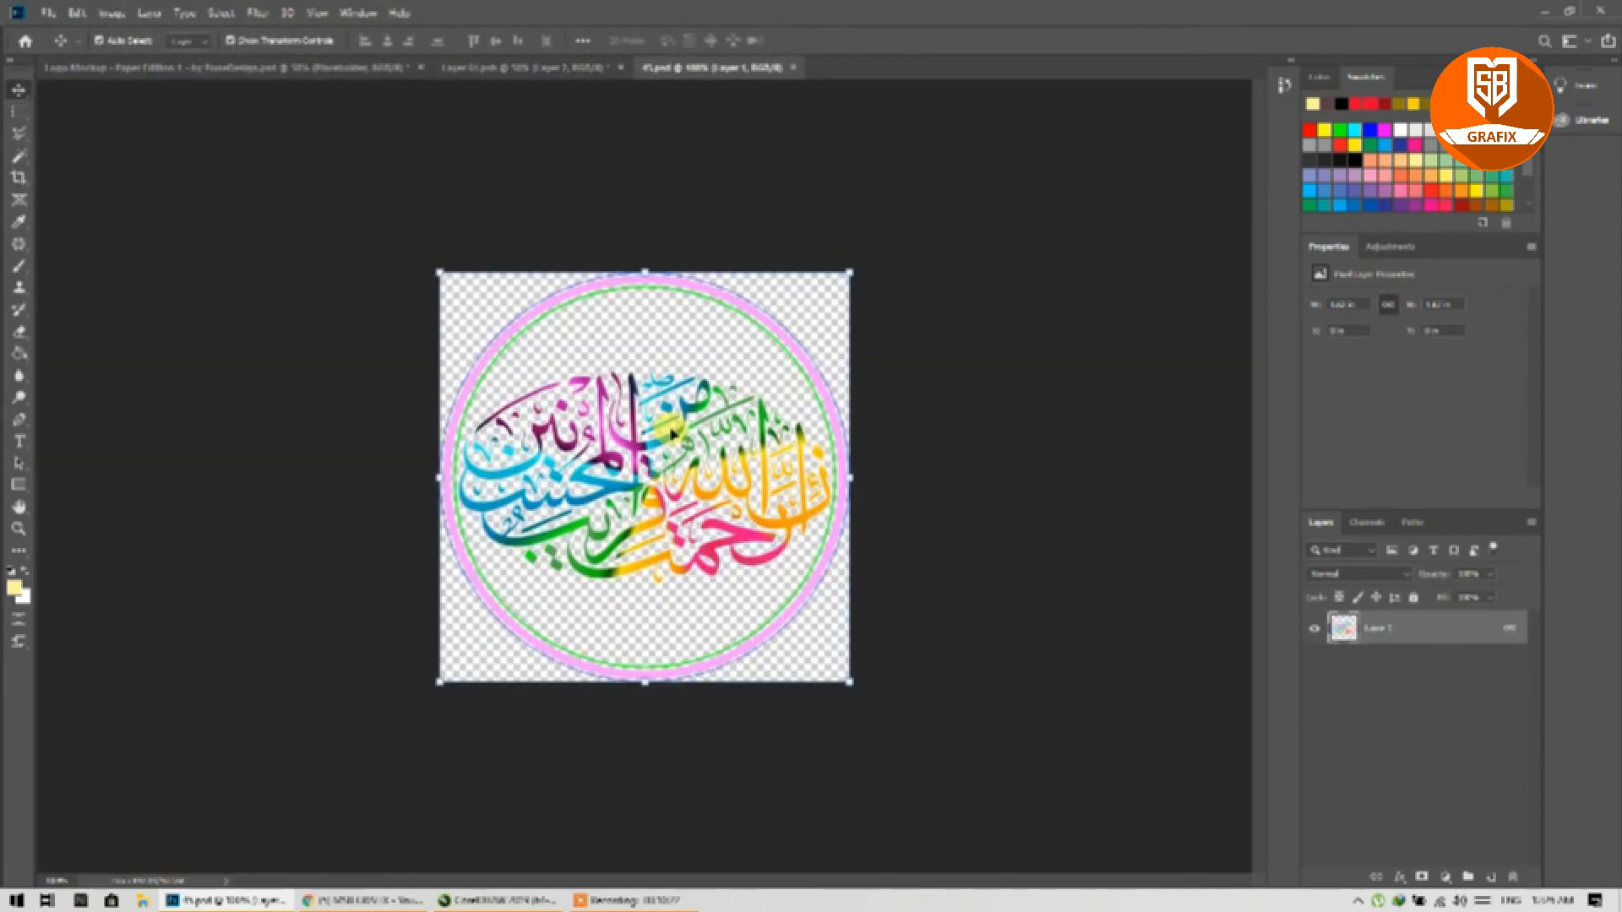
key(ctrl+a)
key(ctrl+c)
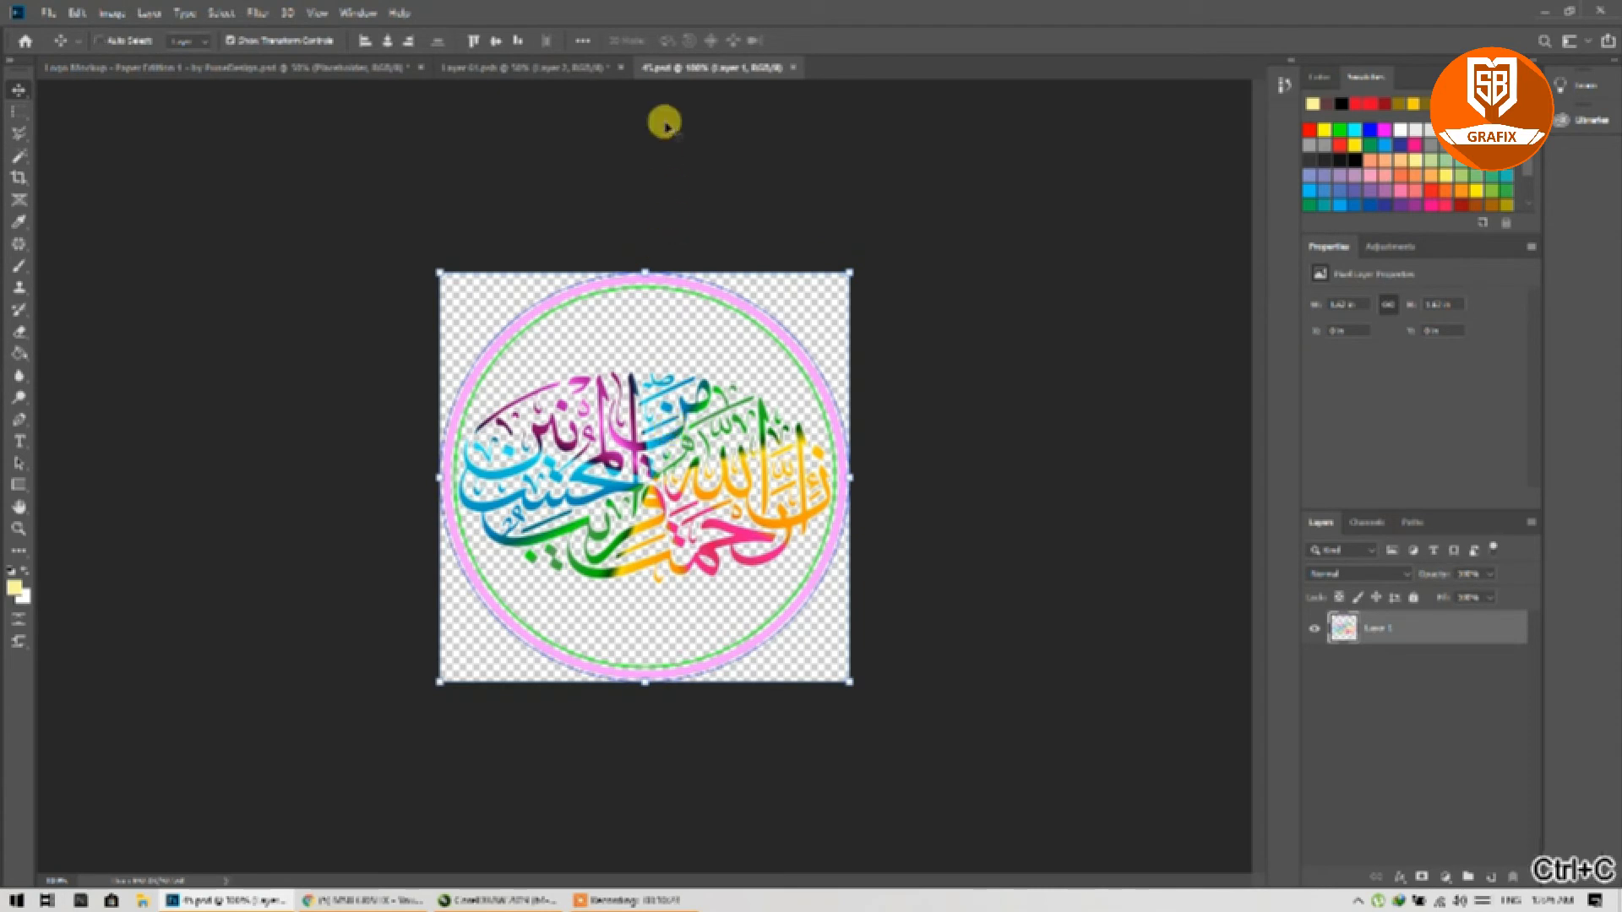
Step: Paste the calligraphy into Layer 01.psb, enlarge it to fill, save, and check the mockup
click(545, 67)
key(ctrl+v)
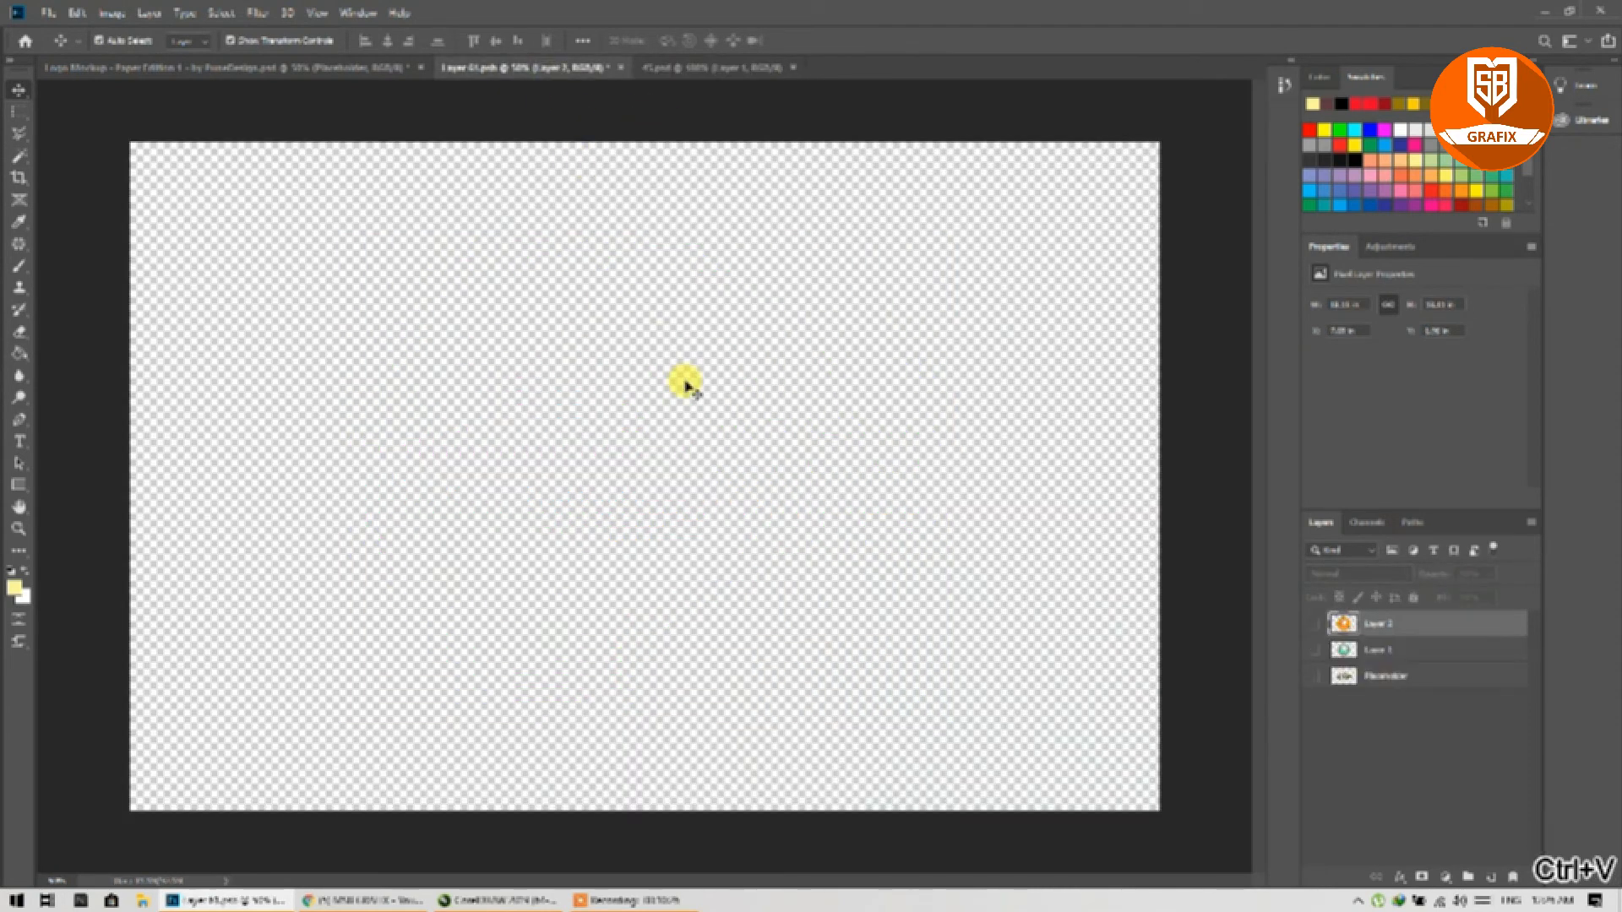
drag(745, 367, 961, 169)
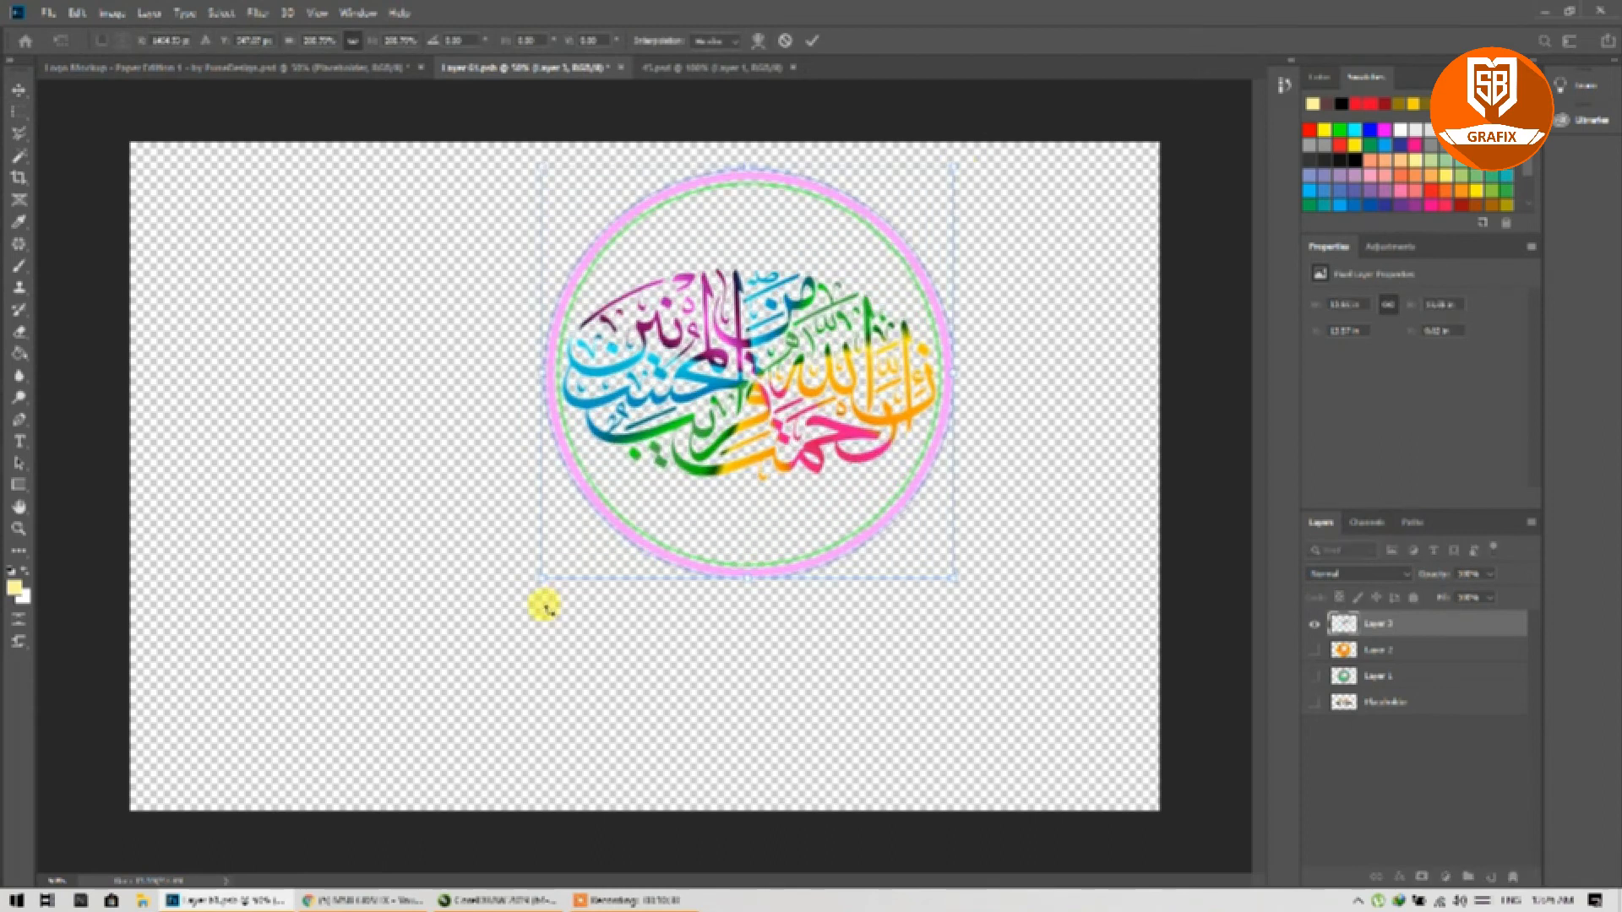
drag(535, 576, 331, 767)
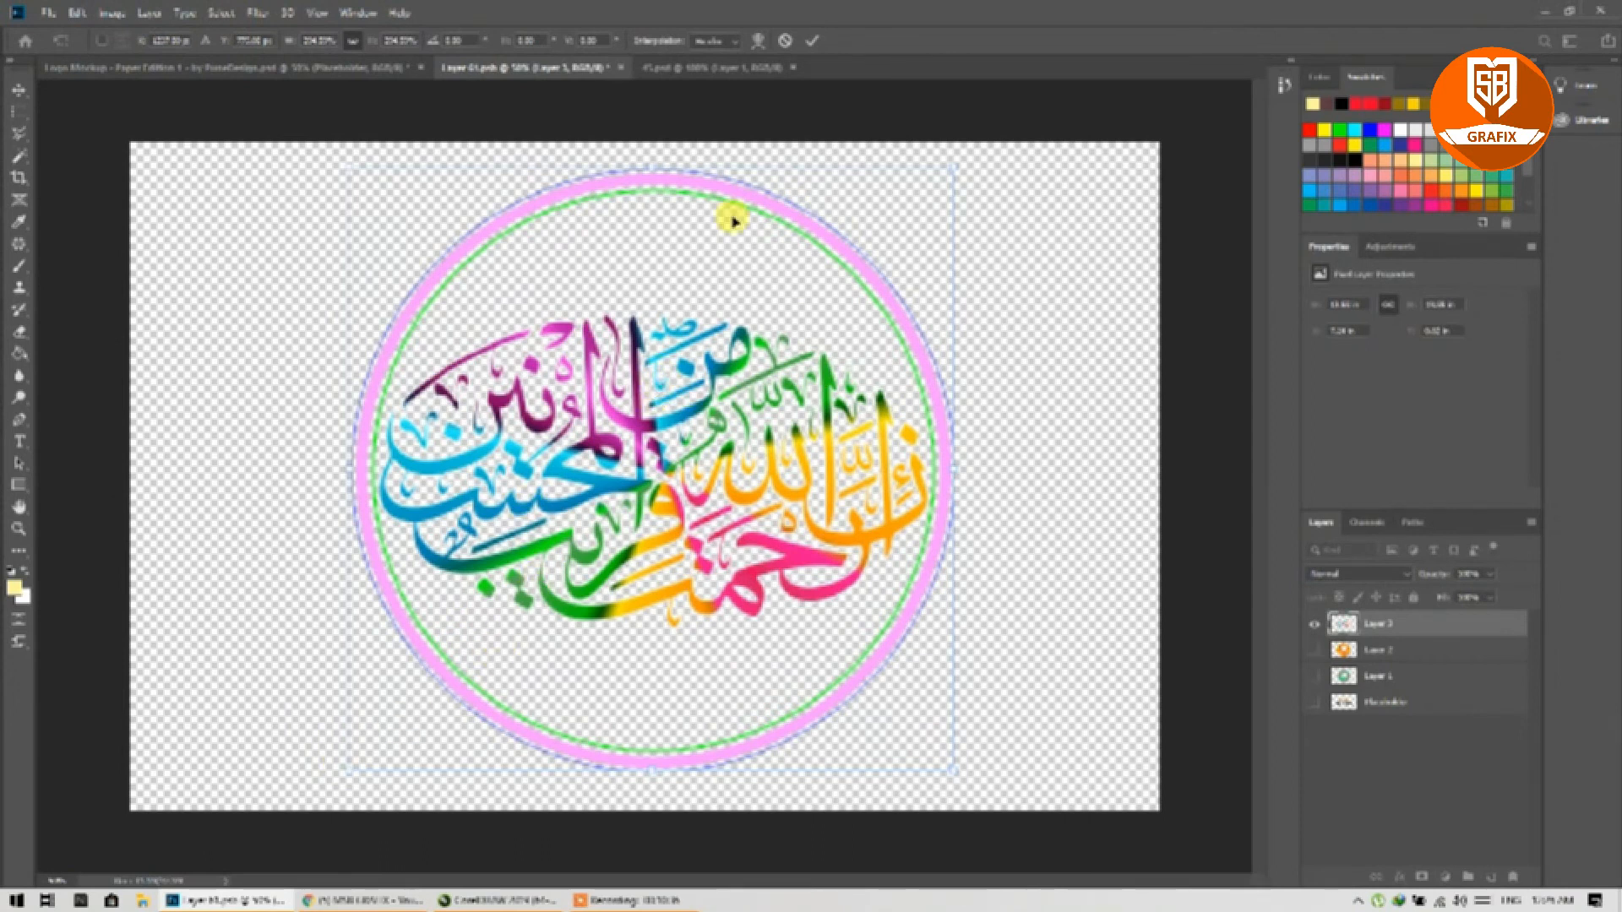
click(812, 43)
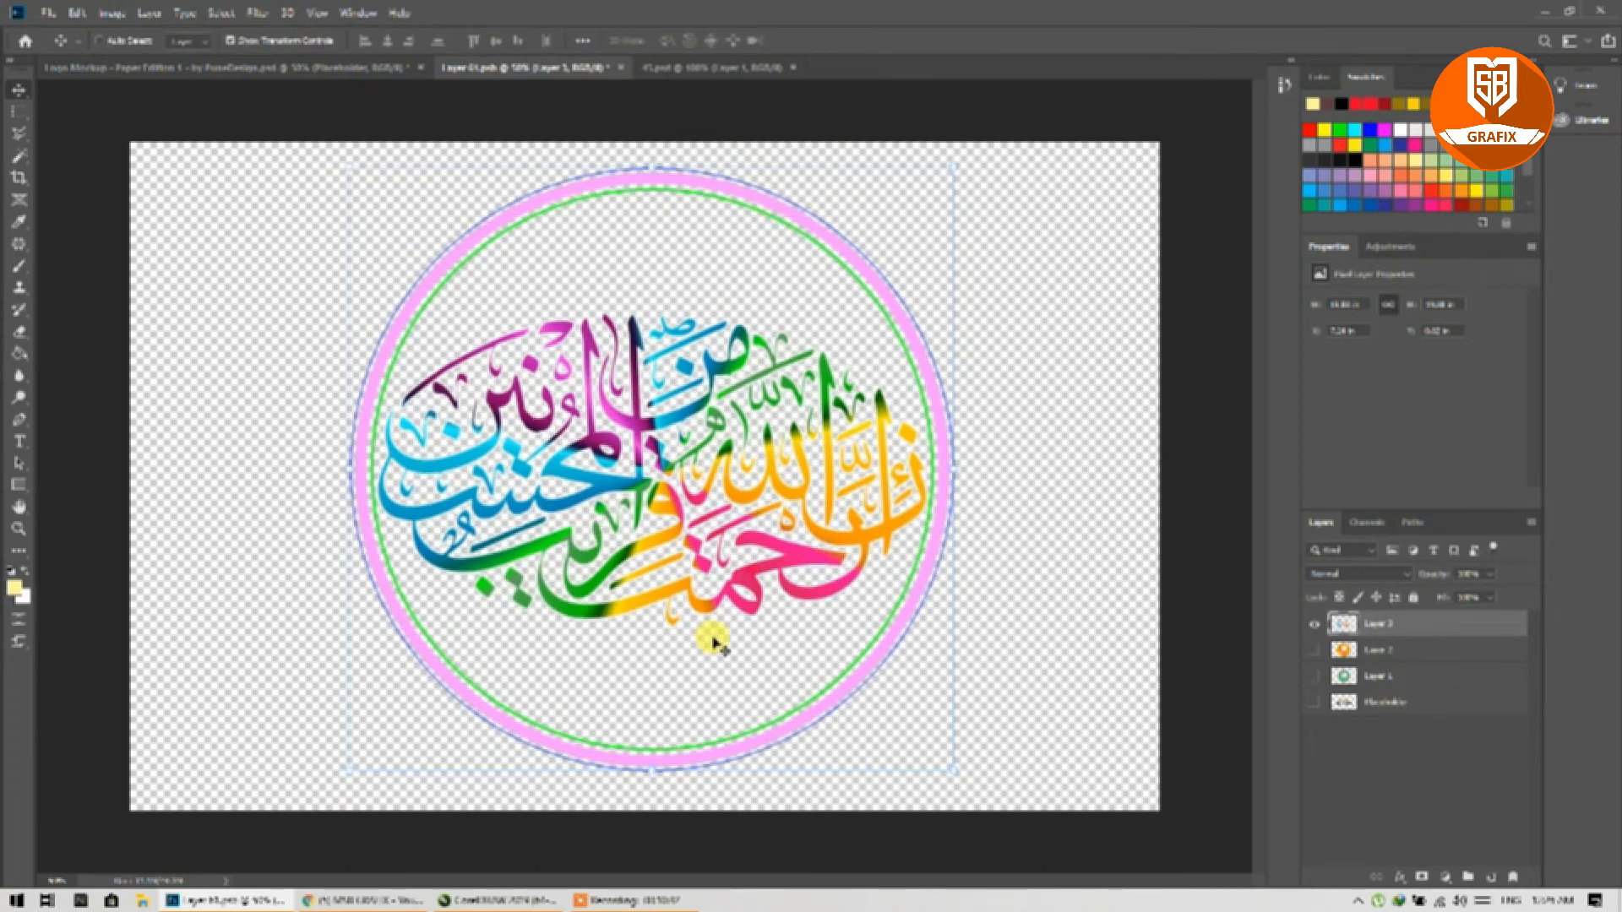
drag(690, 536, 658, 524)
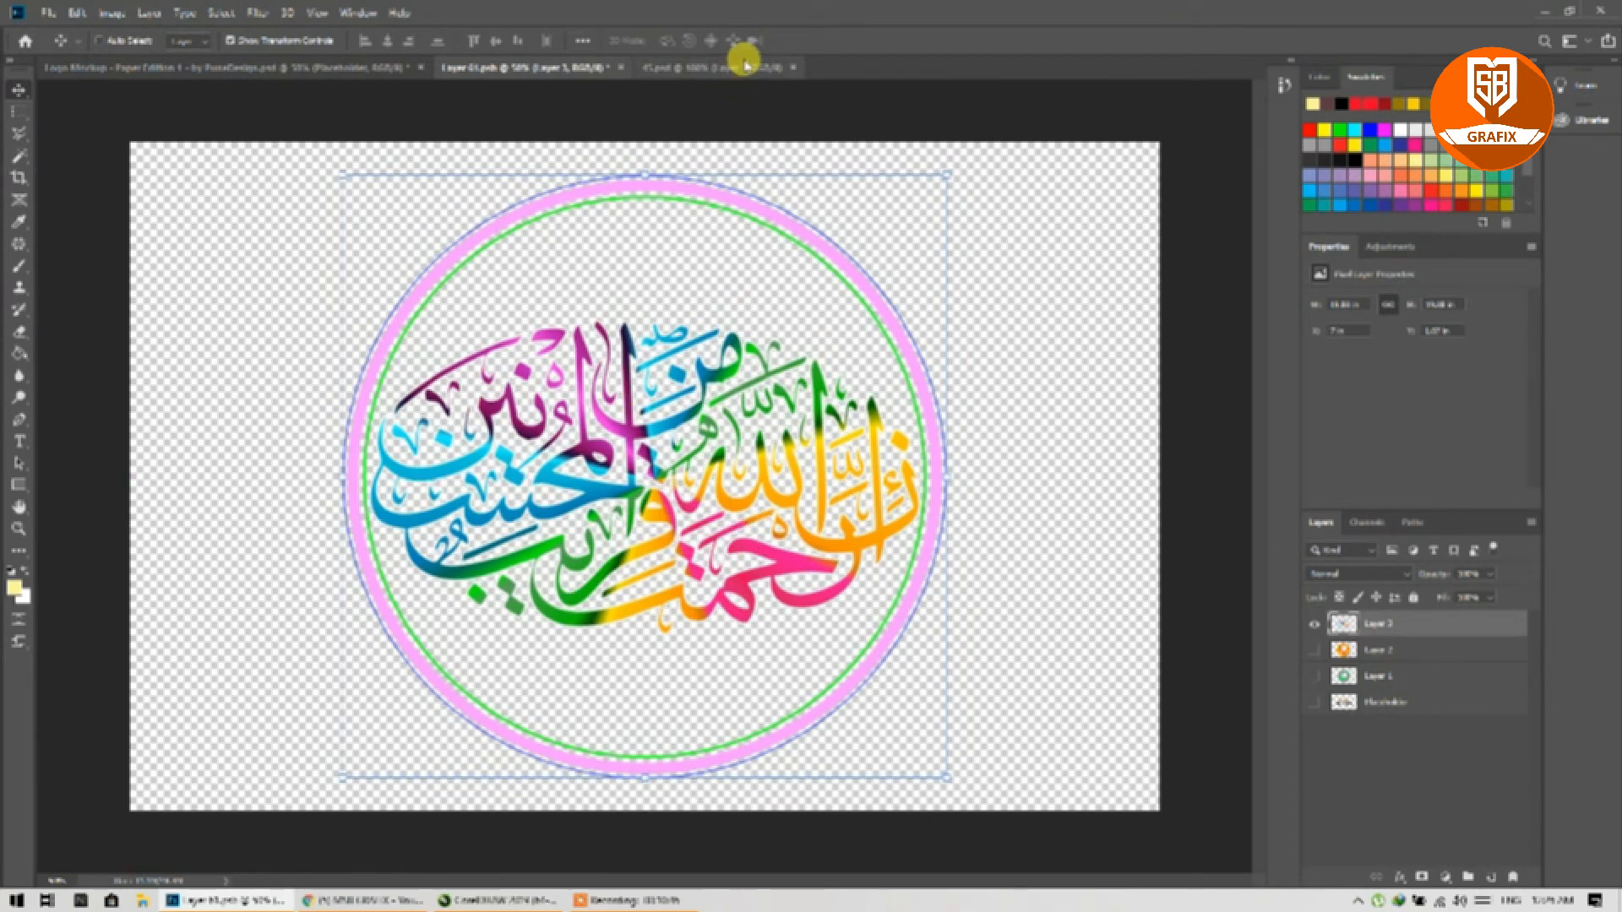
key(ctrl+s)
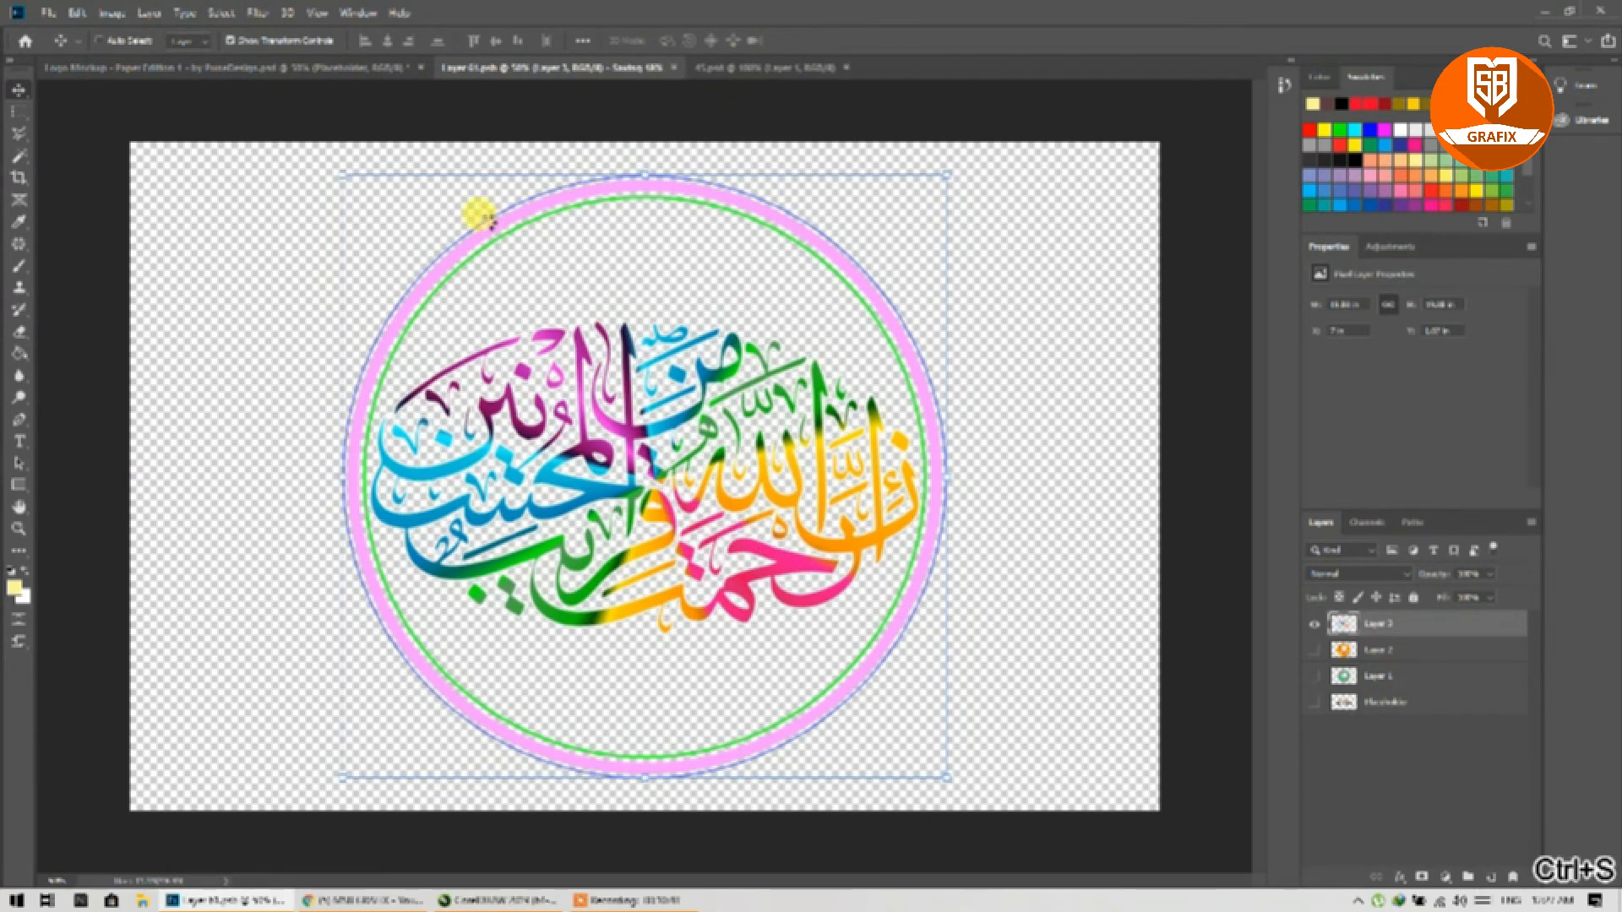
click(301, 67)
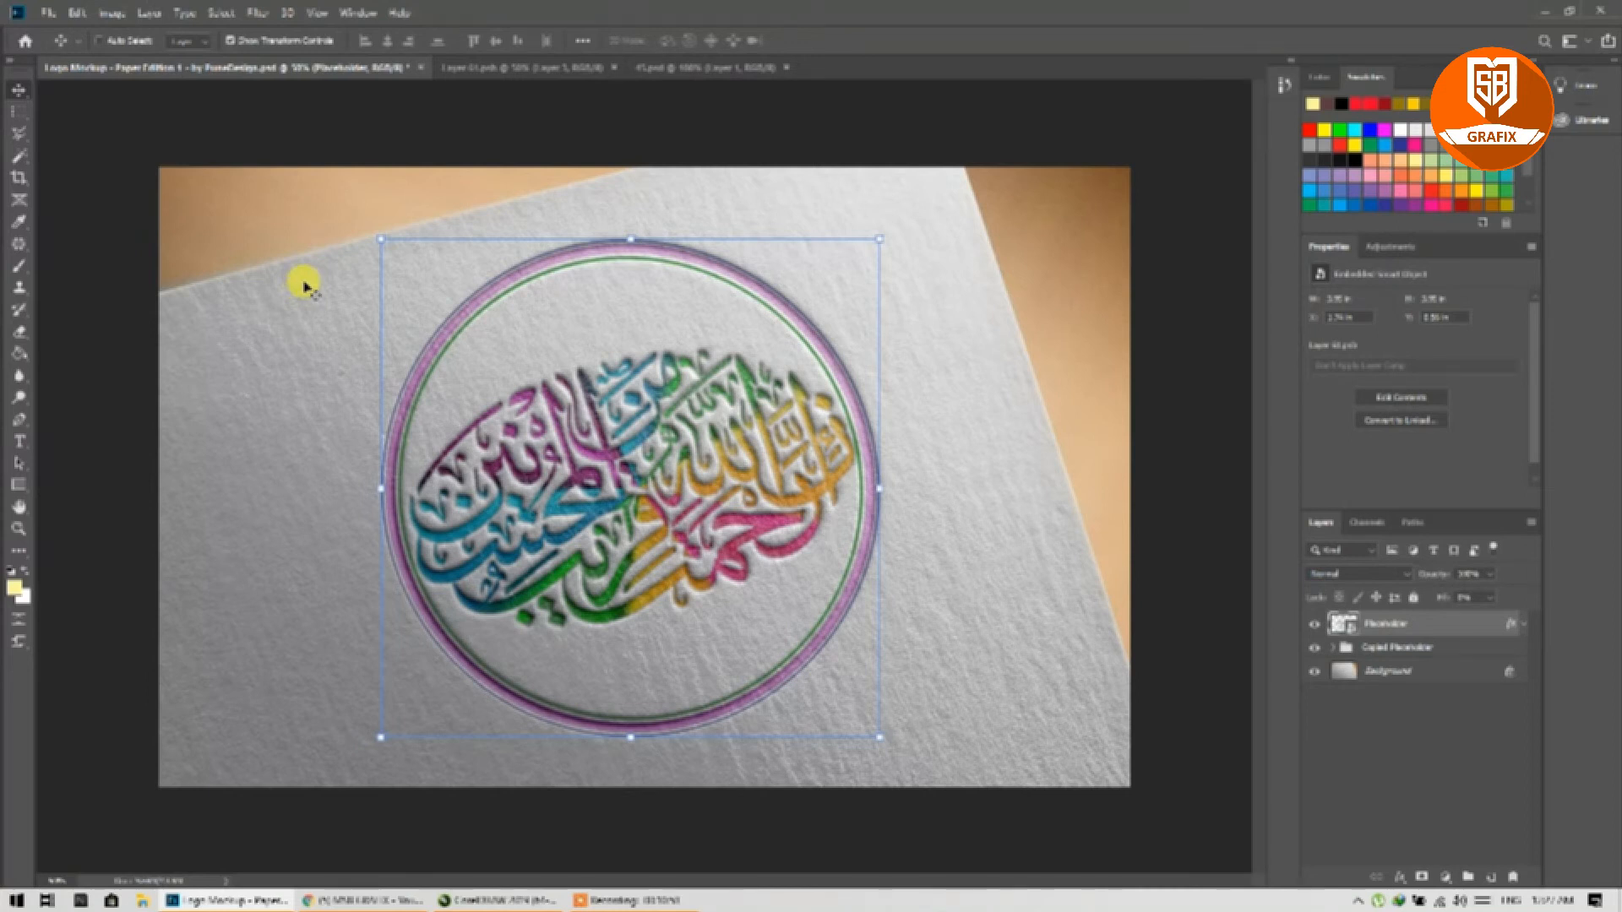
click(663, 68)
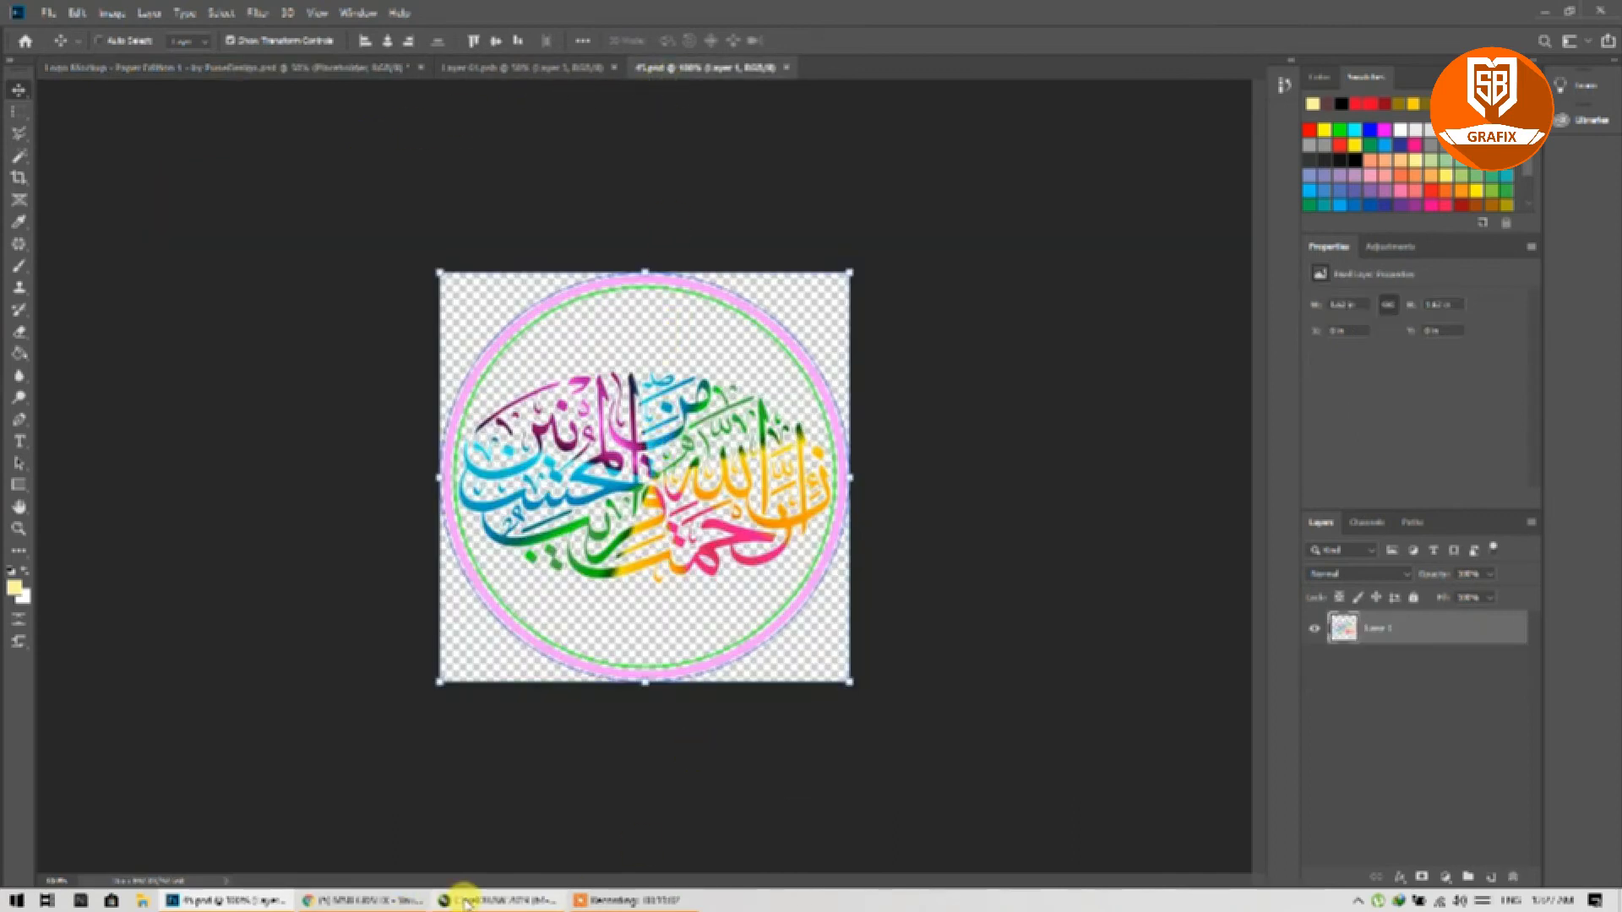
Step: In CorelDRAW, give the calligraphy curve a black Hairline outline
click(498, 901)
click(1021, 522)
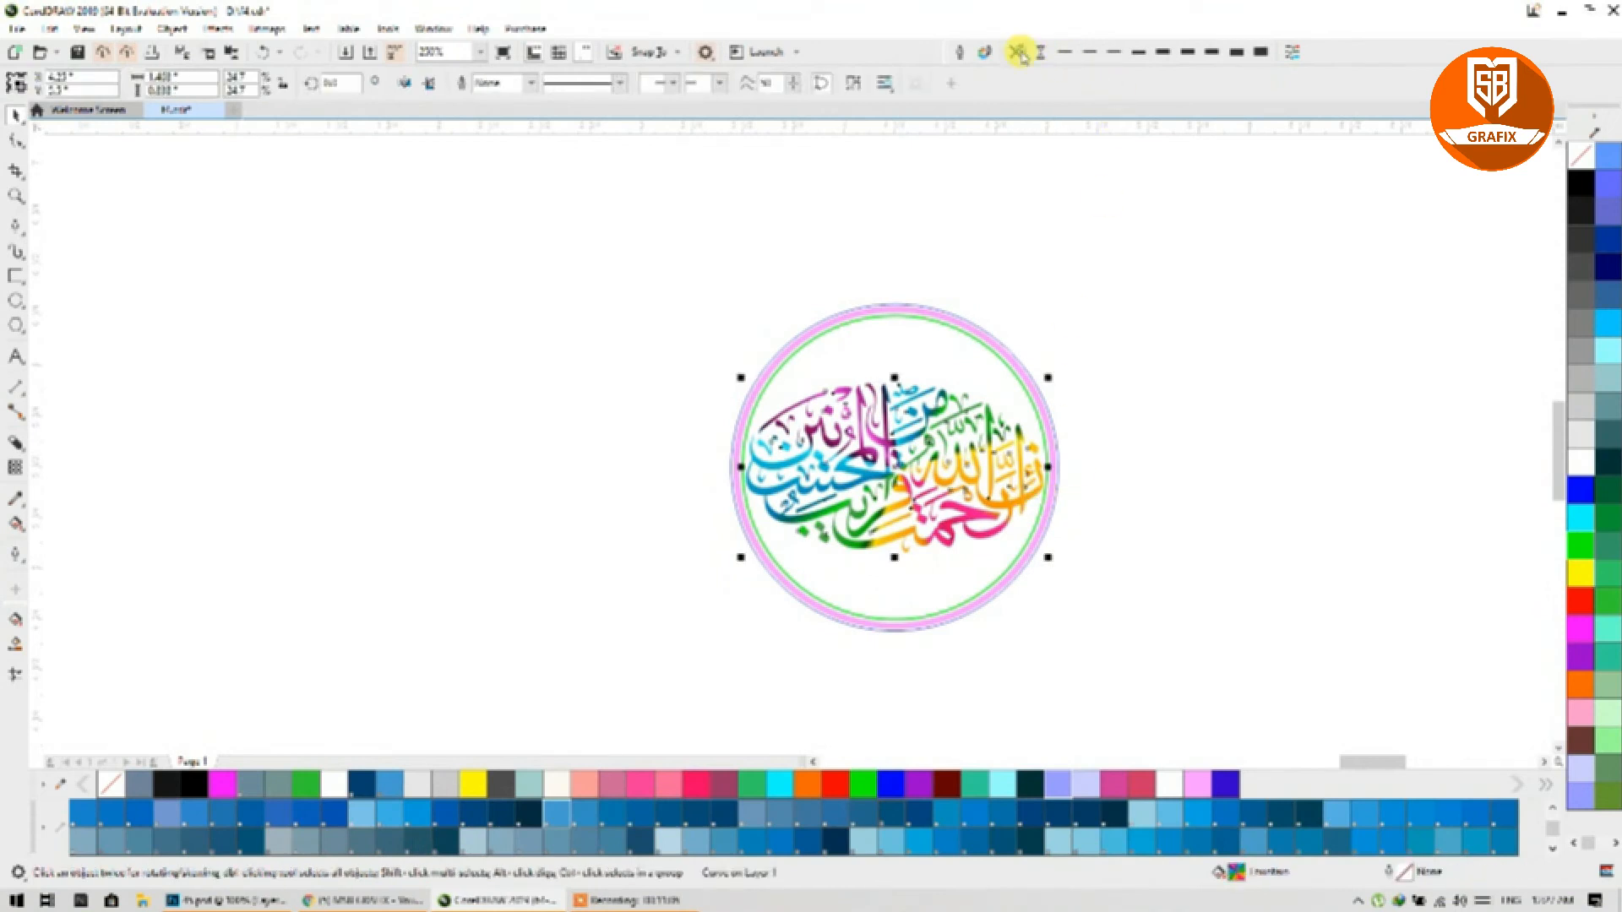
click(1093, 253)
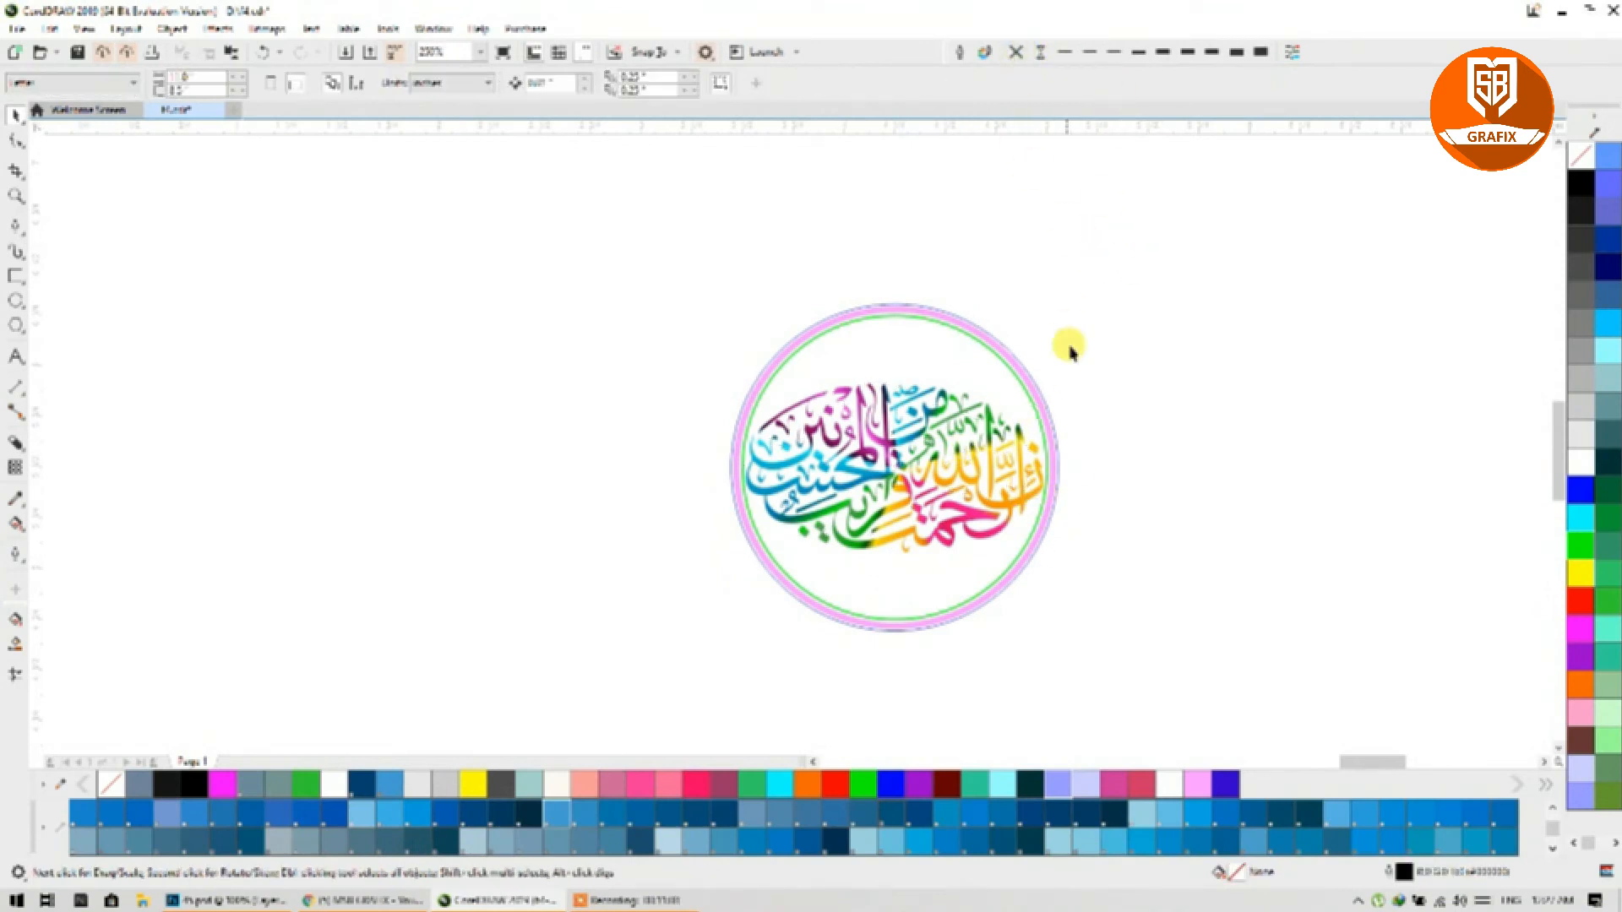
click(1001, 432)
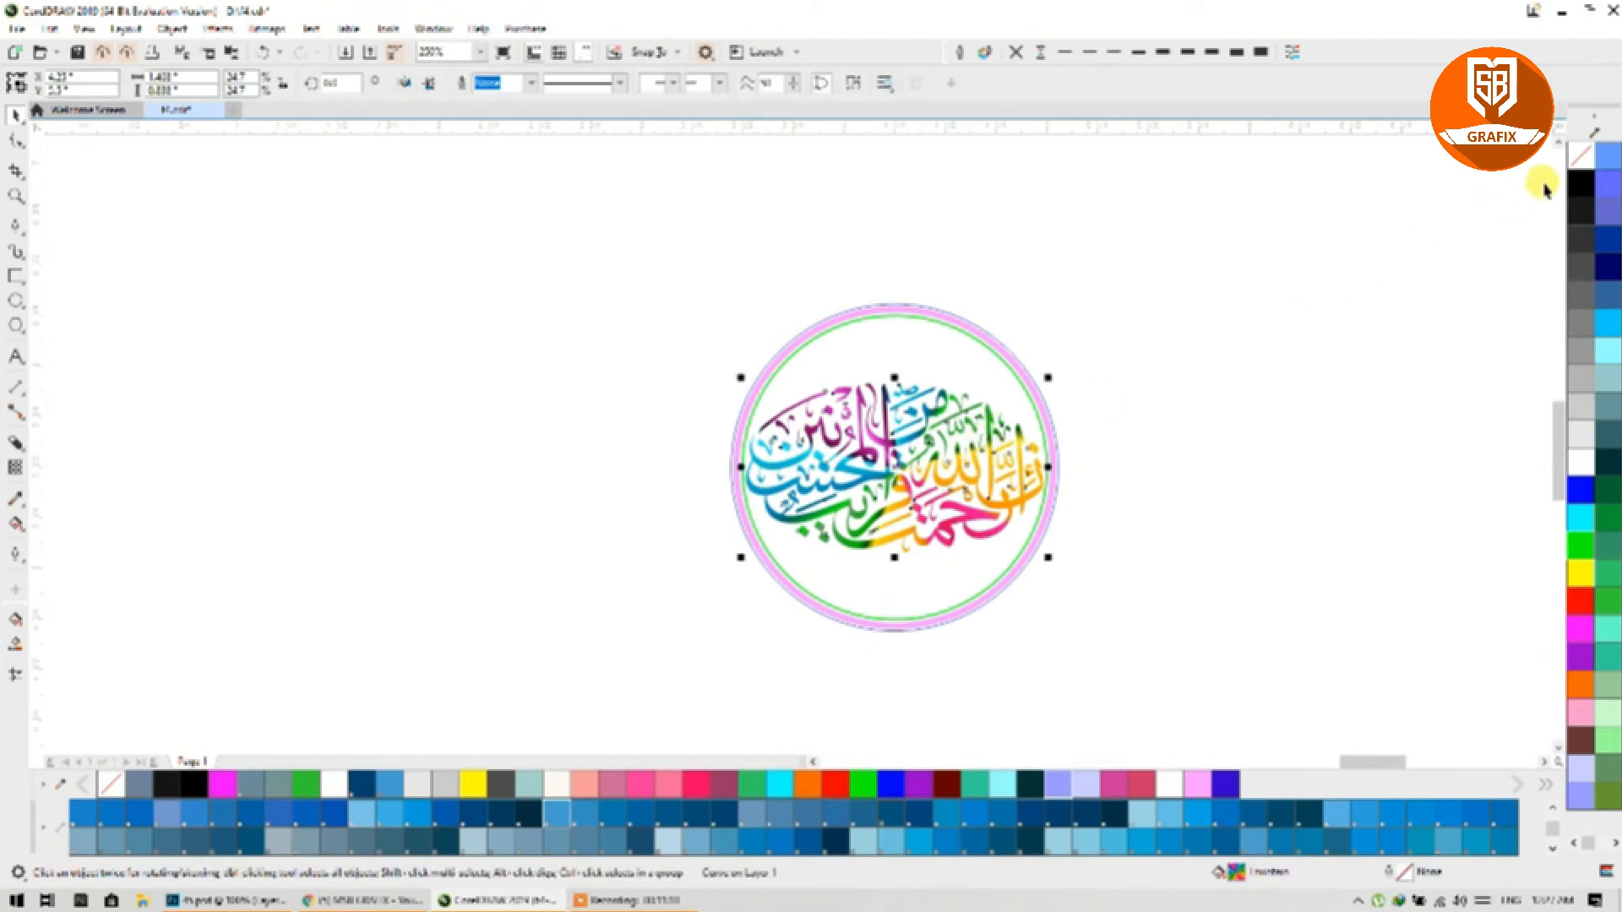
right_click(1580, 181)
scroll(967, 475, up, 2)
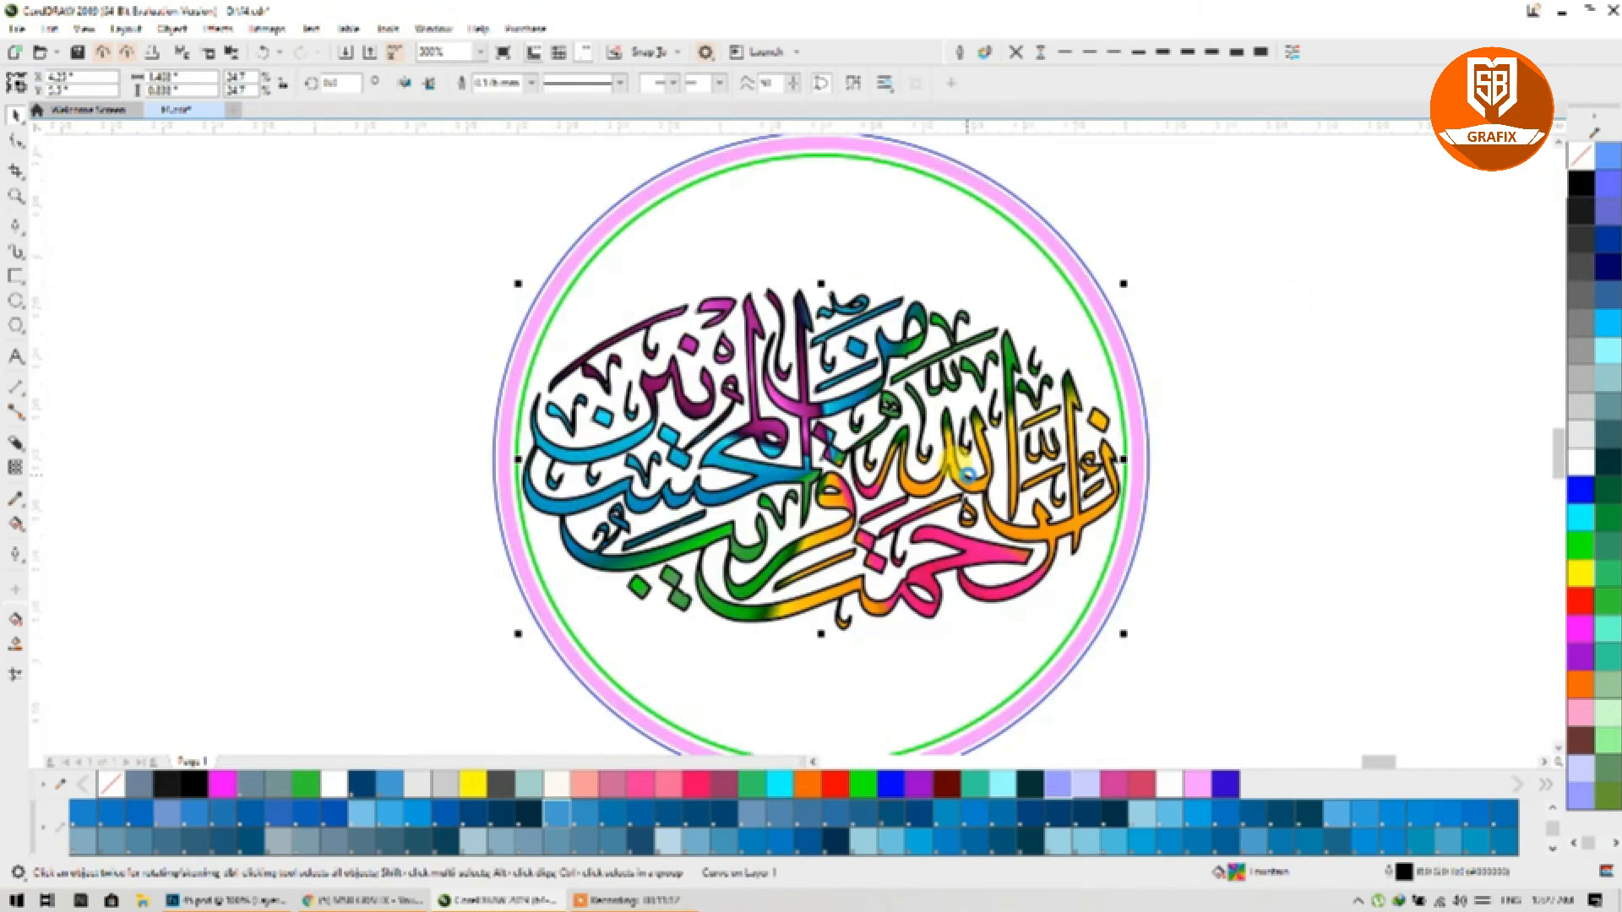
click(960, 53)
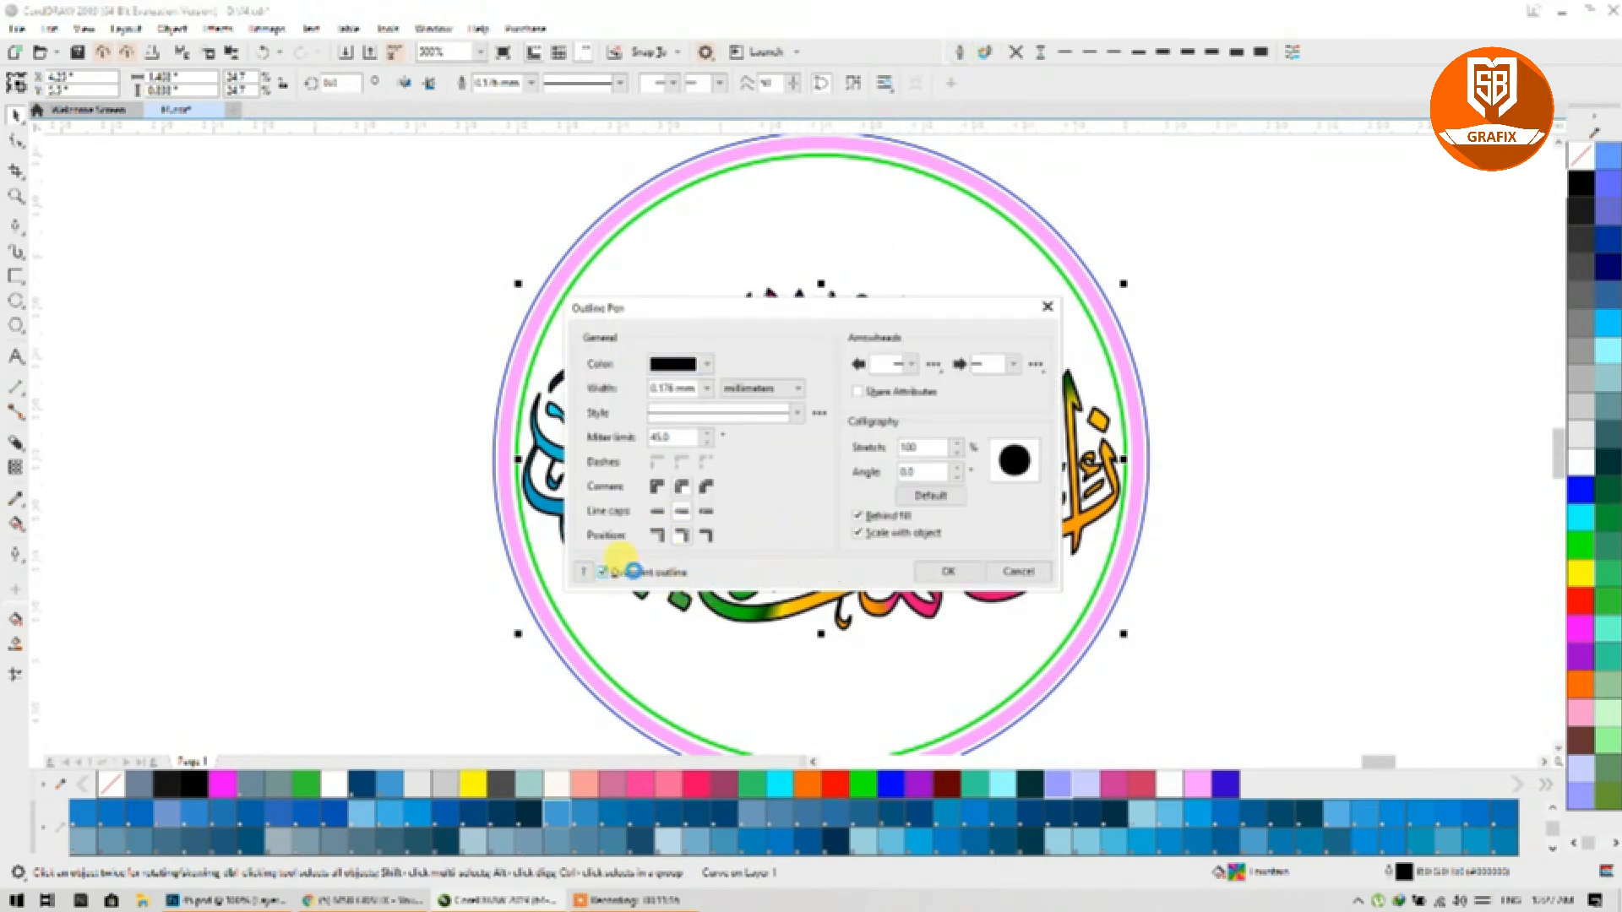
click(944, 572)
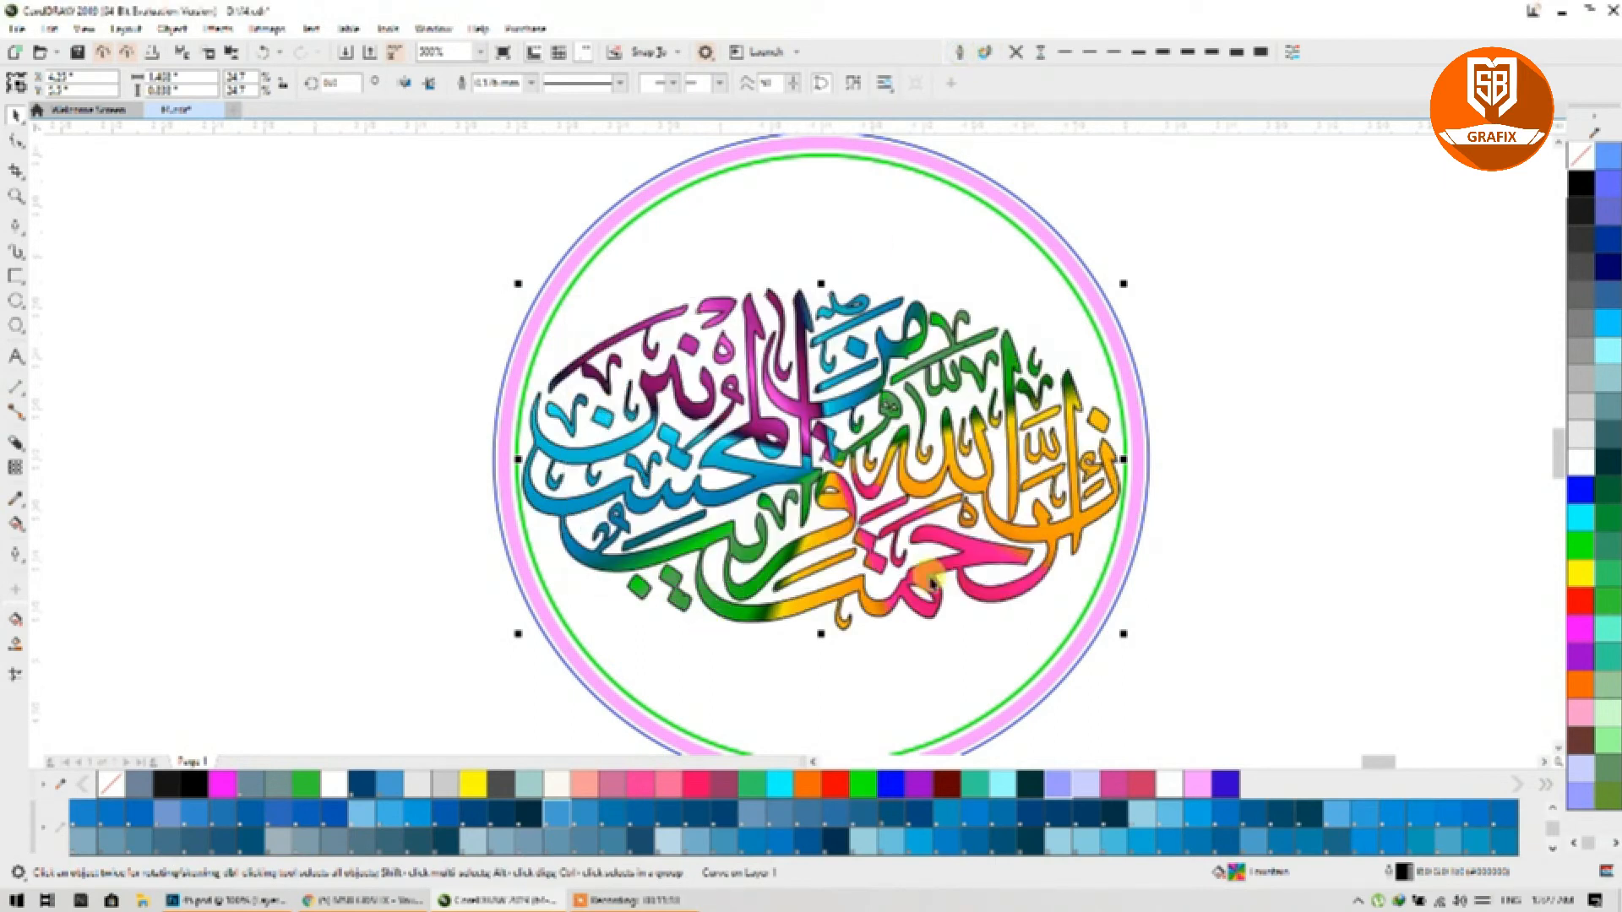
click(1043, 54)
Step: Turn the outer pink ring black
scroll(608, 391, down, 1)
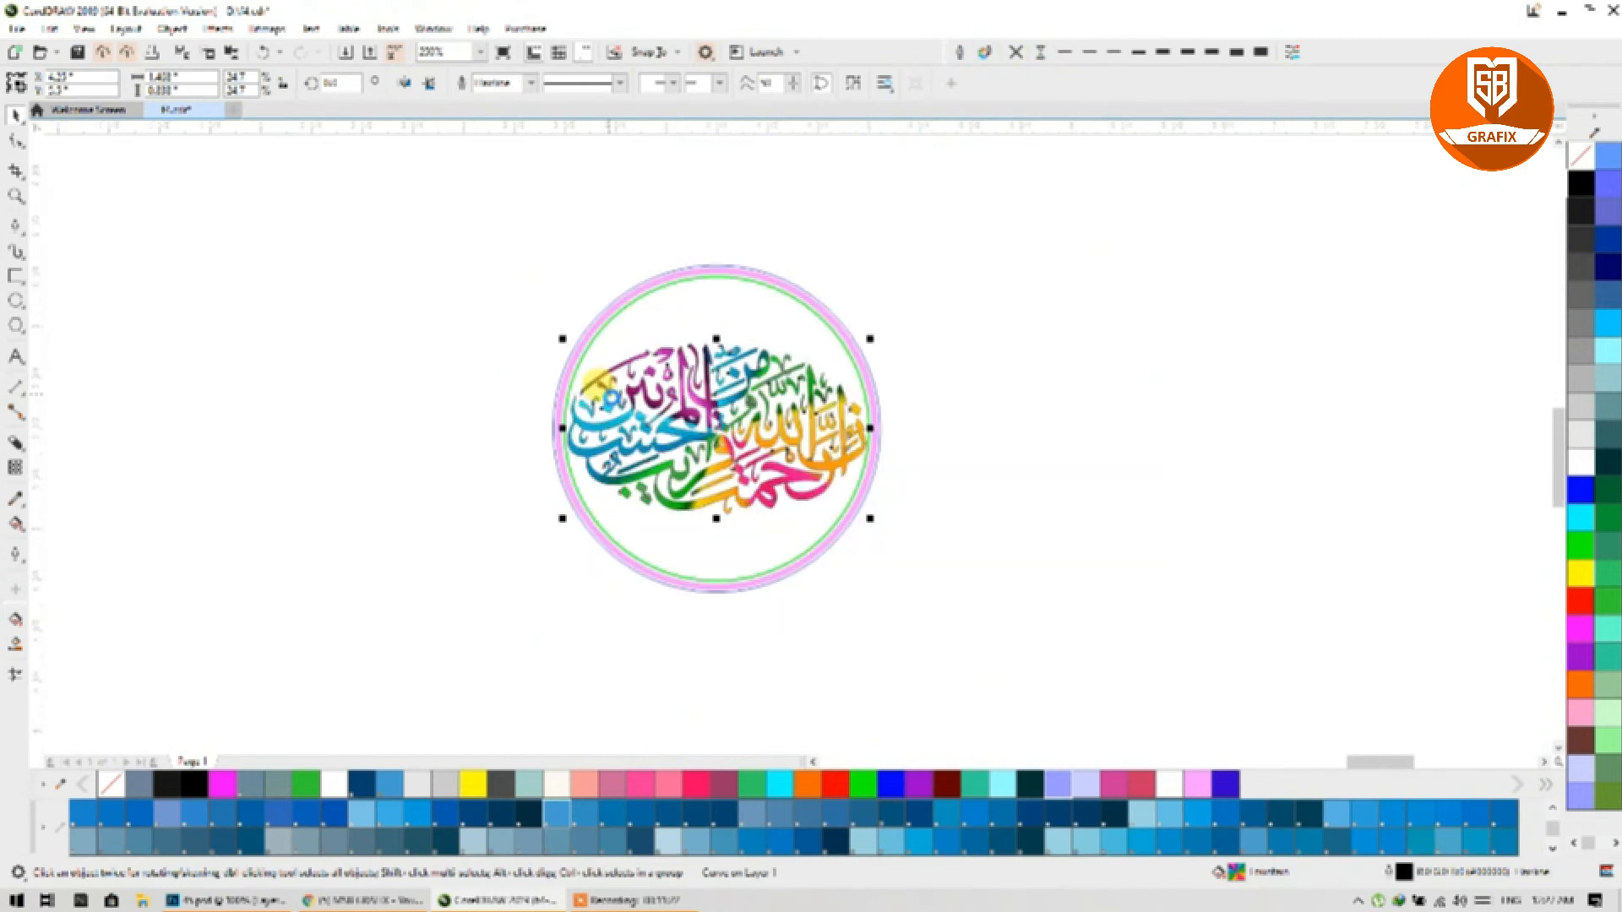
click(603, 305)
scroll(622, 326, up, 5)
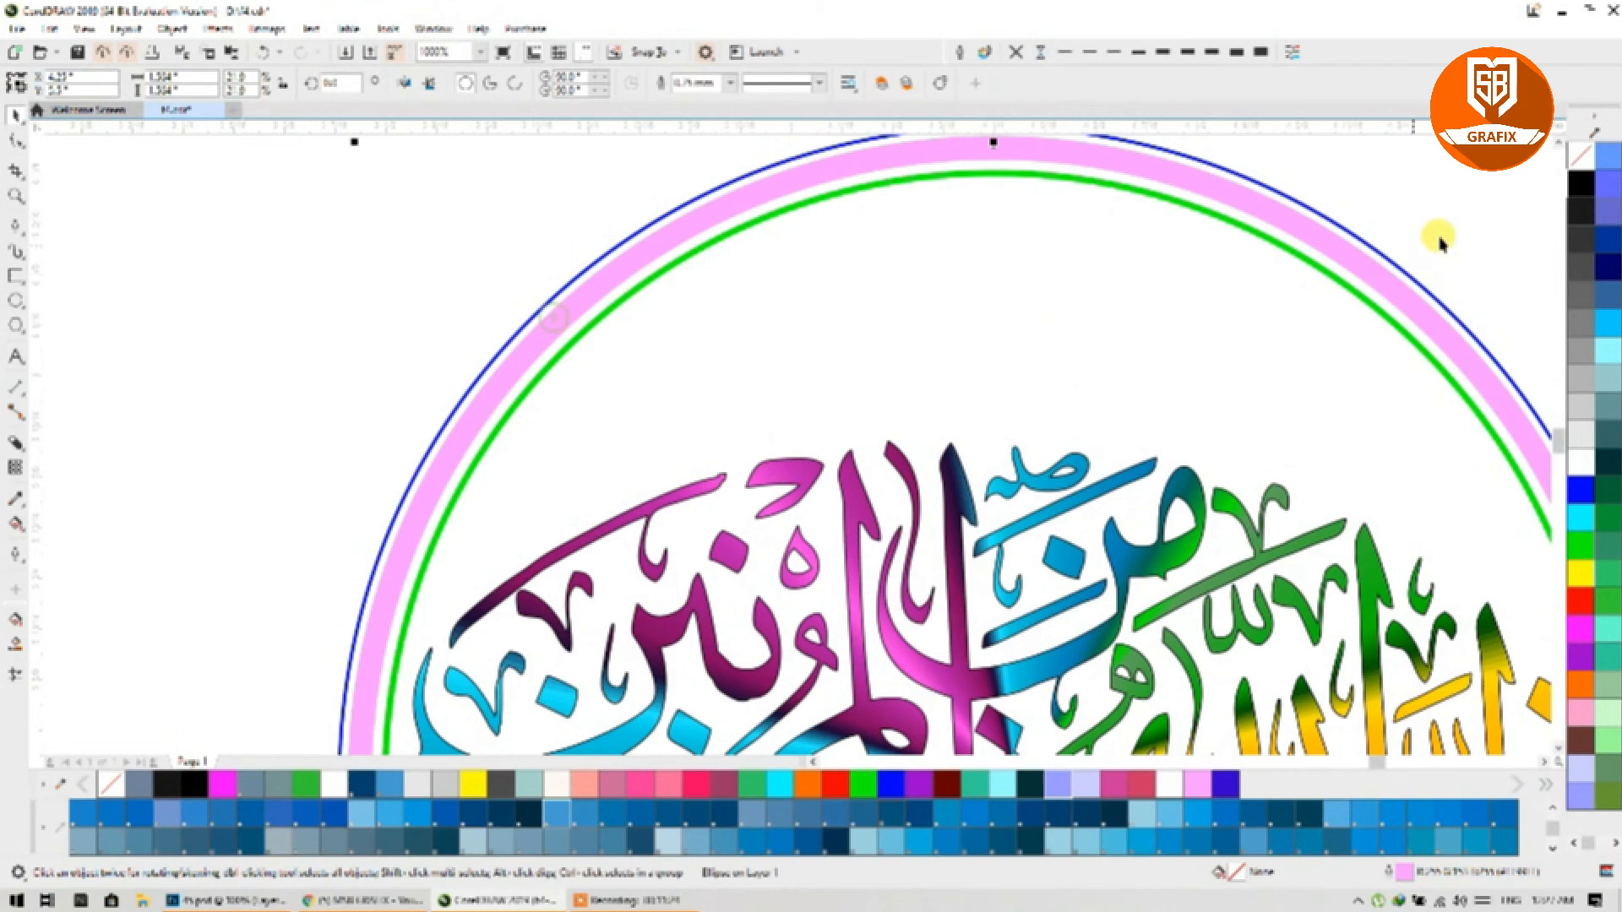
right_click(1580, 183)
scroll(676, 346, down, 5)
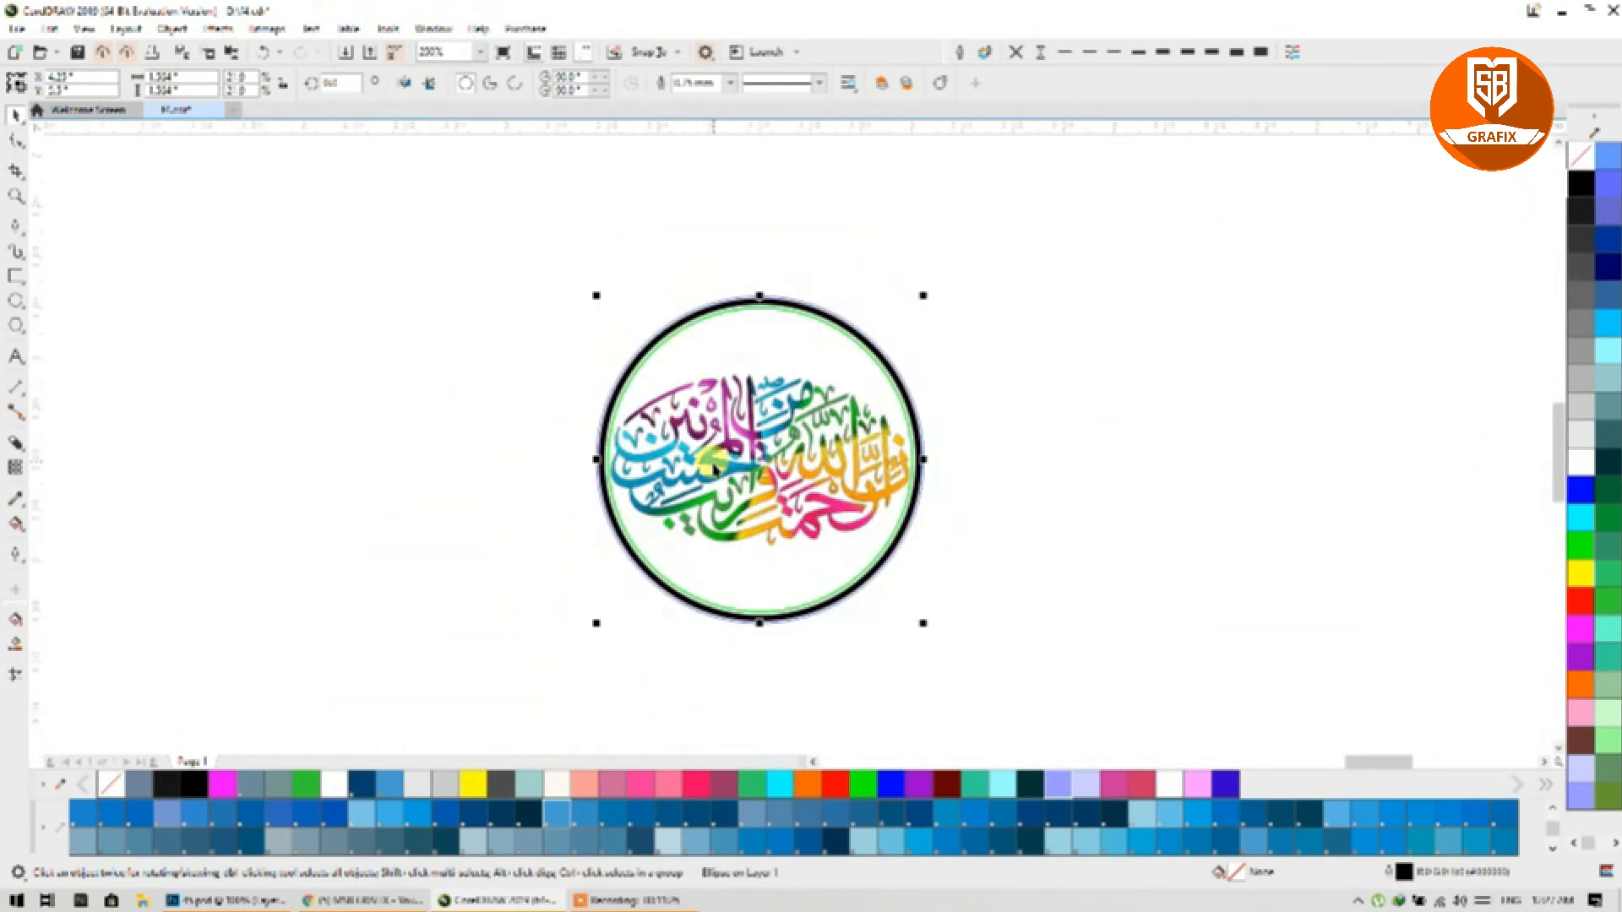
Step: Export all four design parts as 45, replacing the existing 45.psd
drag(528, 245, 993, 642)
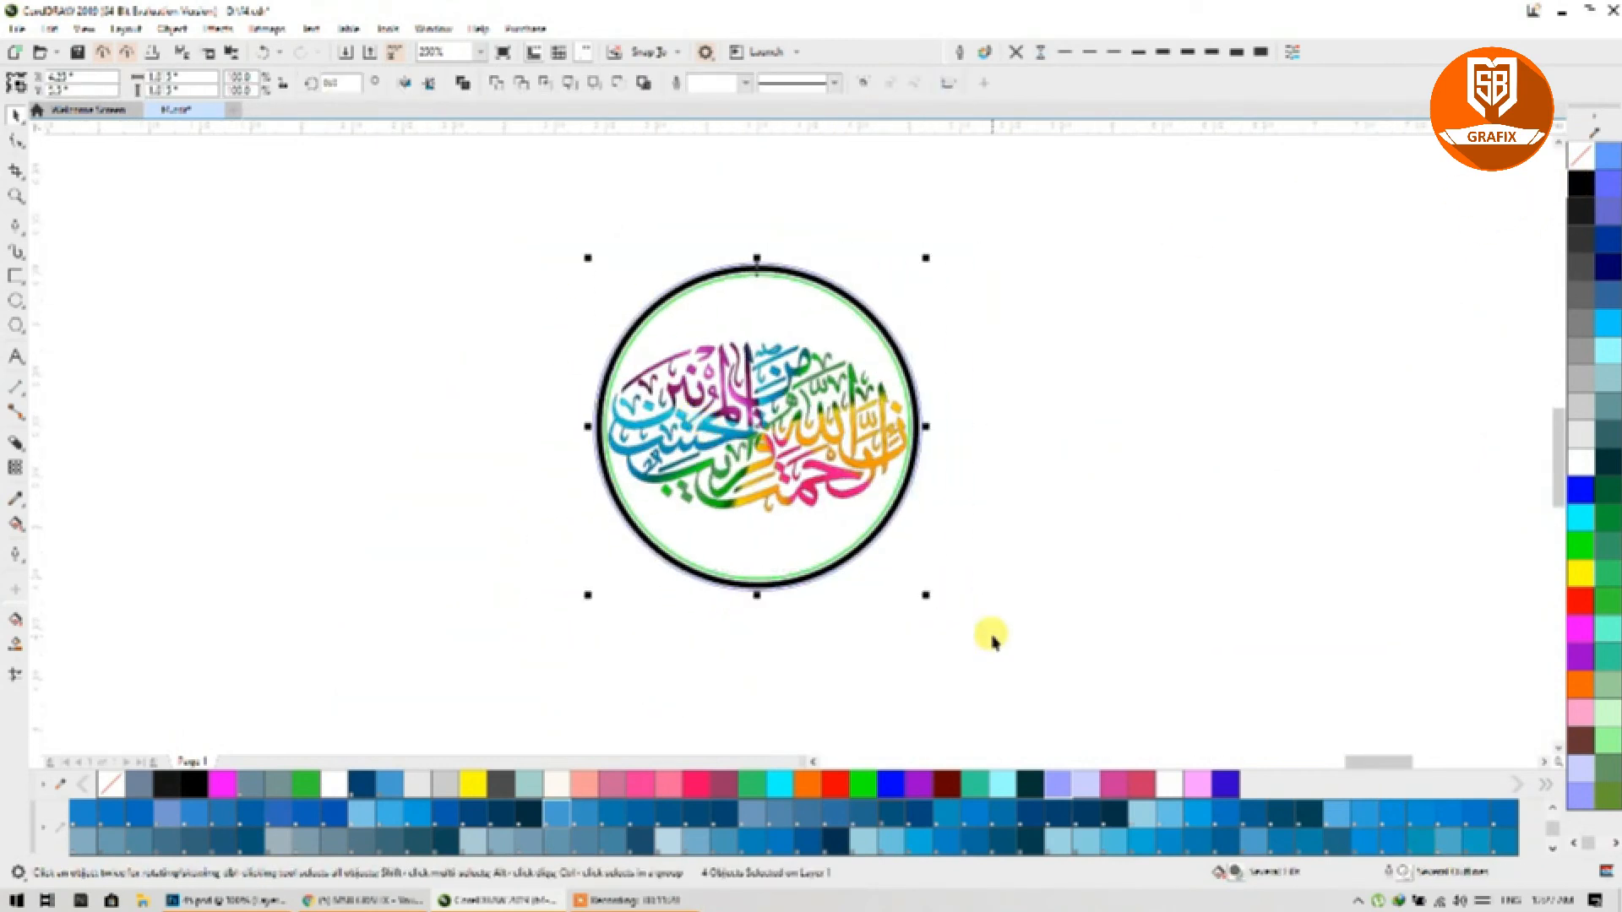
key(ctrl+e)
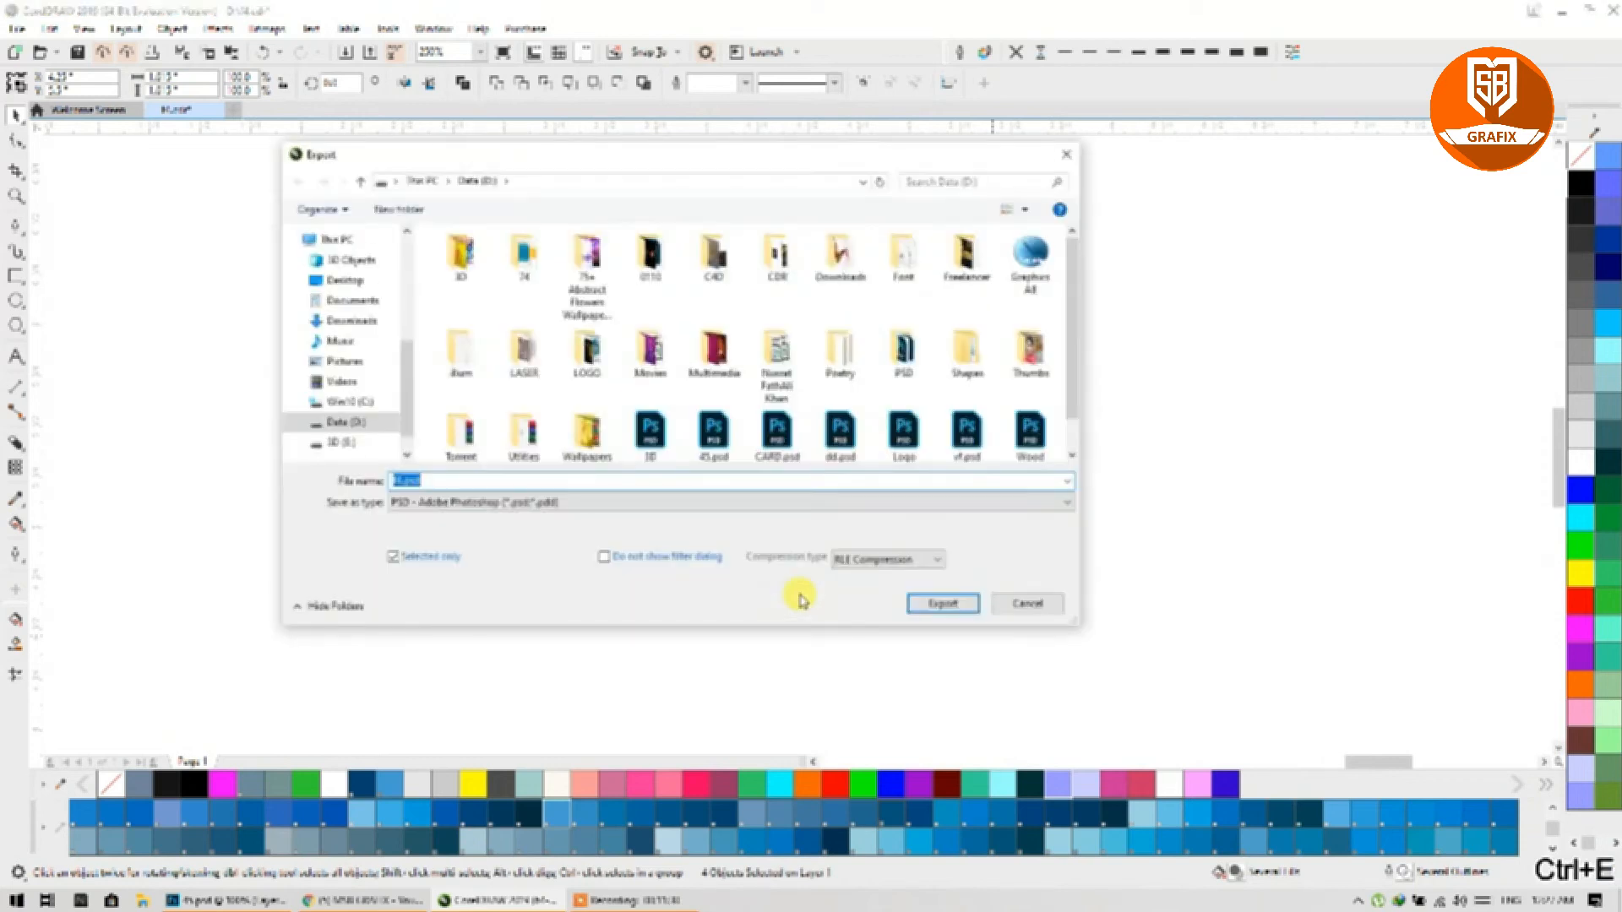
text(45)
key(Return)
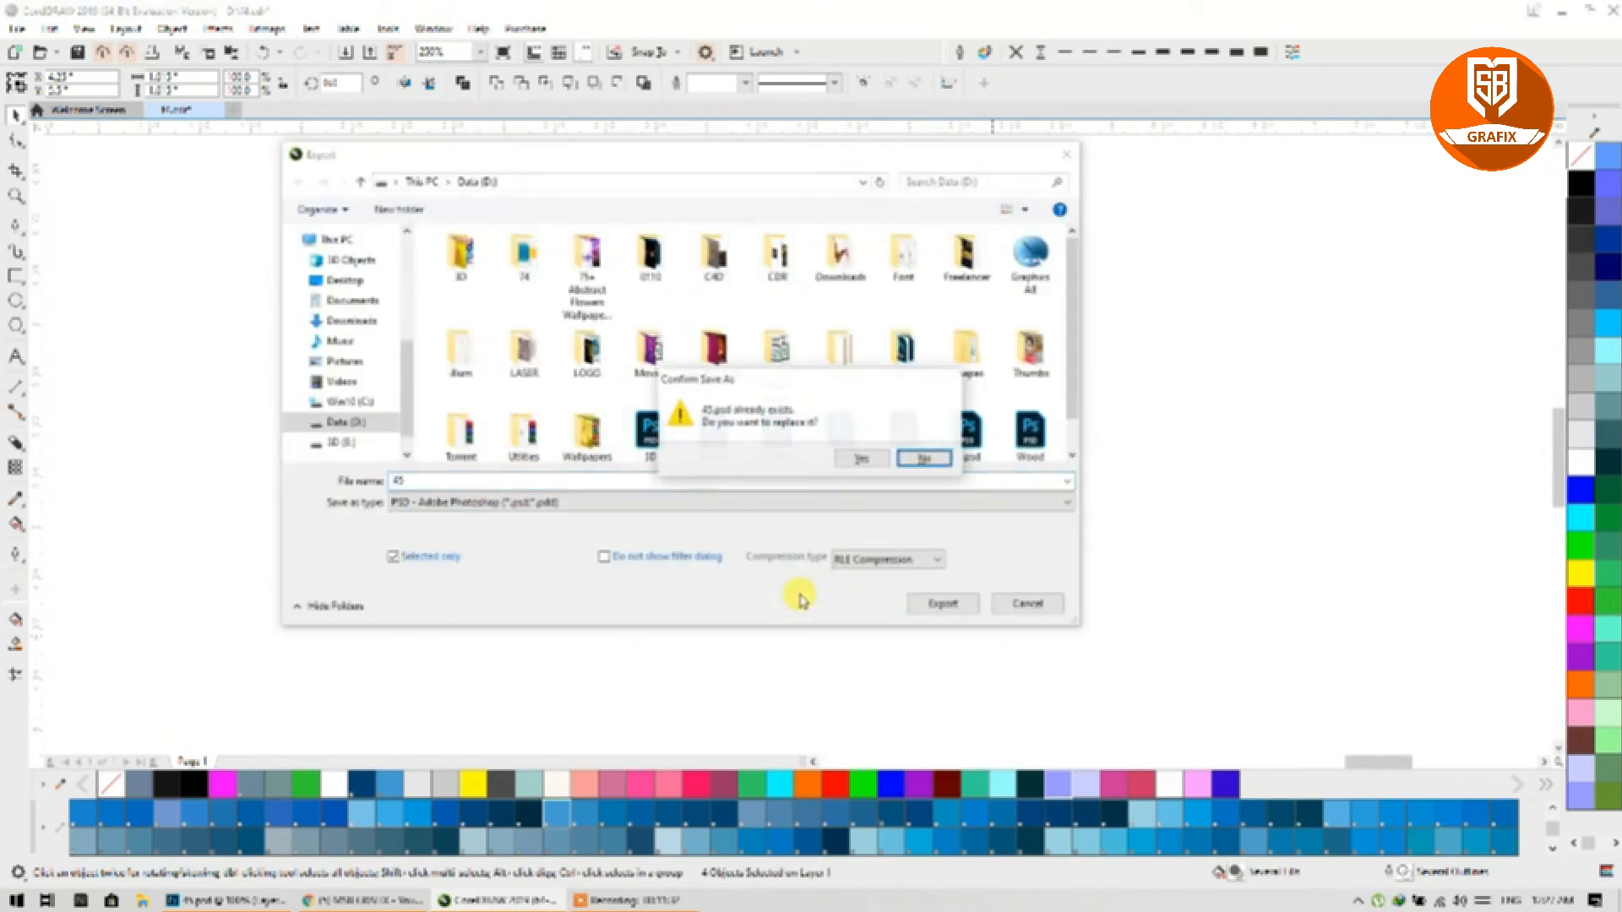
click(843, 462)
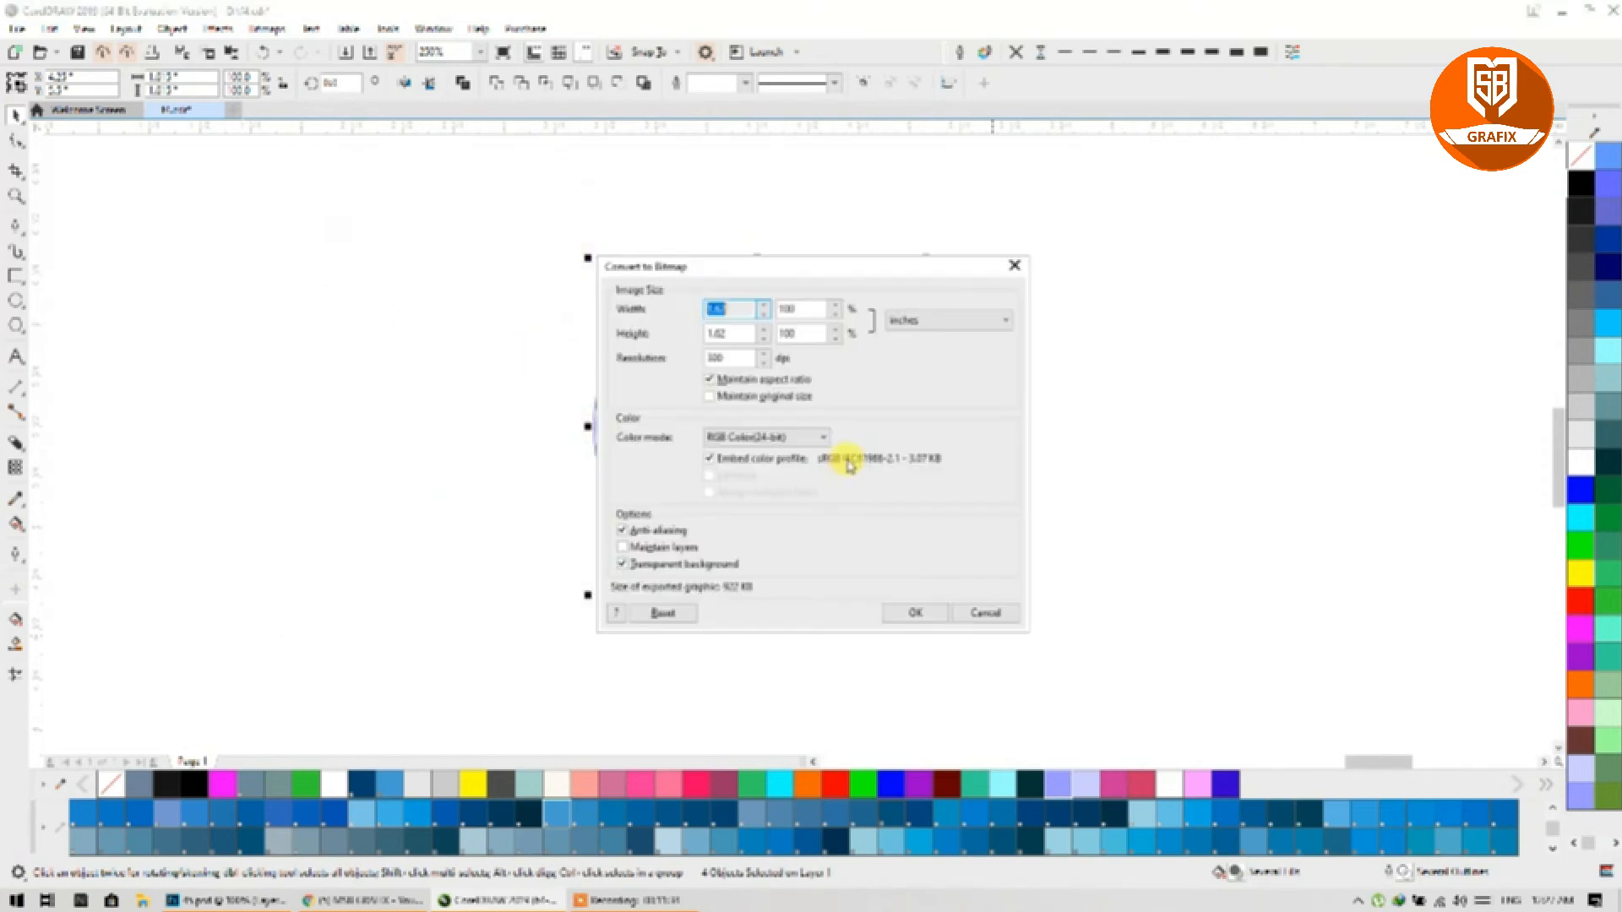
click(915, 612)
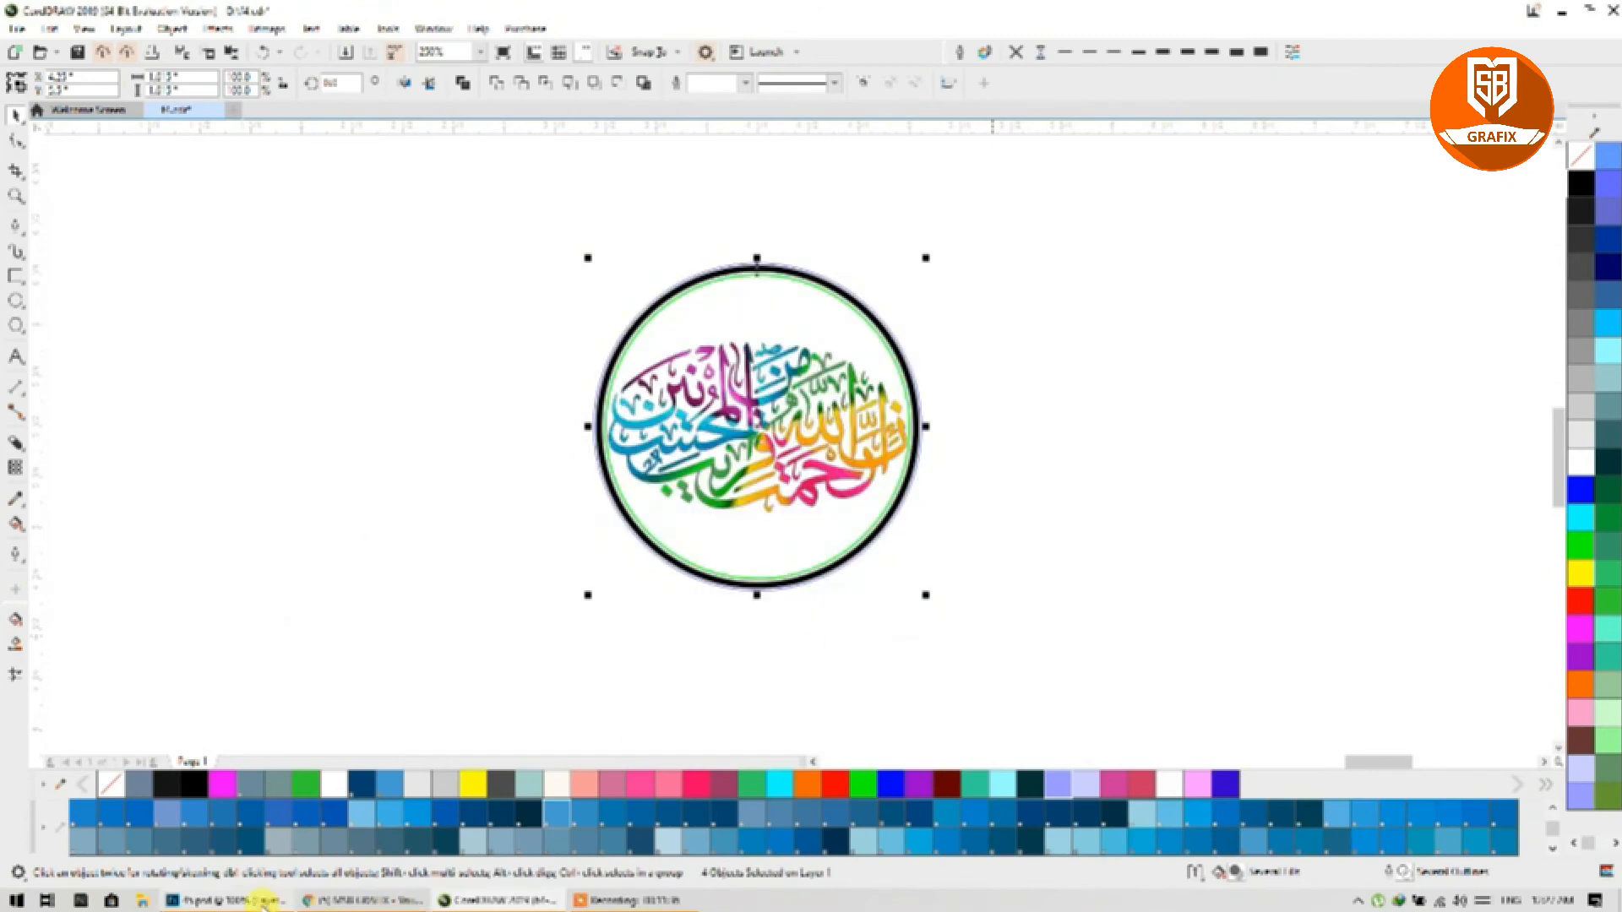
Step: In Photoshop, reopen the updated 45.psd and copy the whole artwork
click(227, 901)
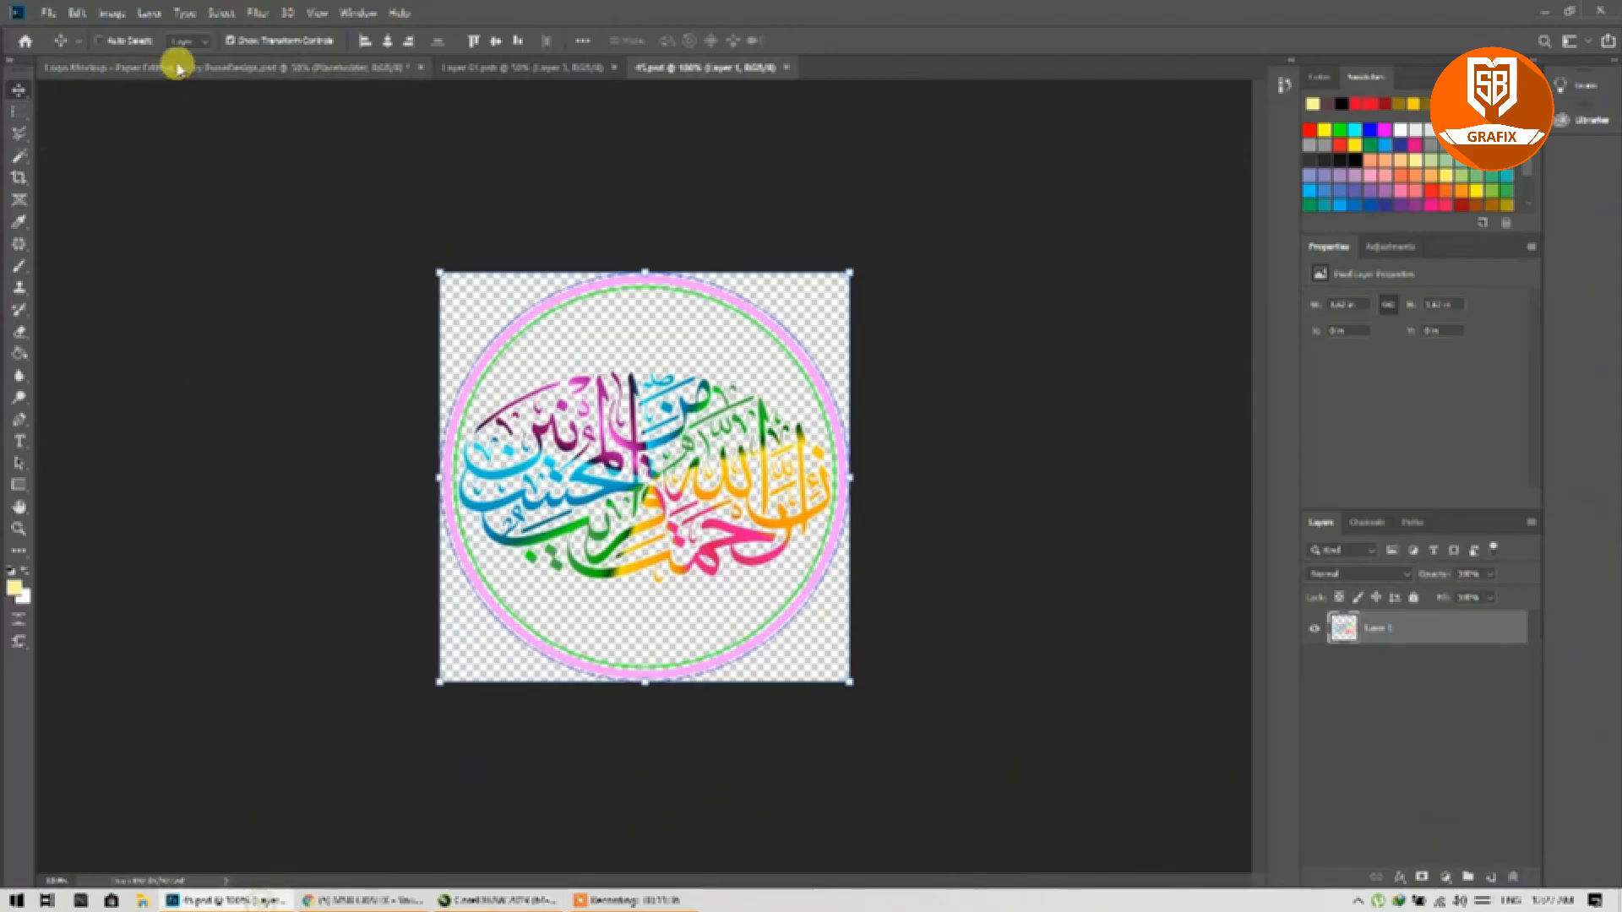
click(785, 67)
click(44, 15)
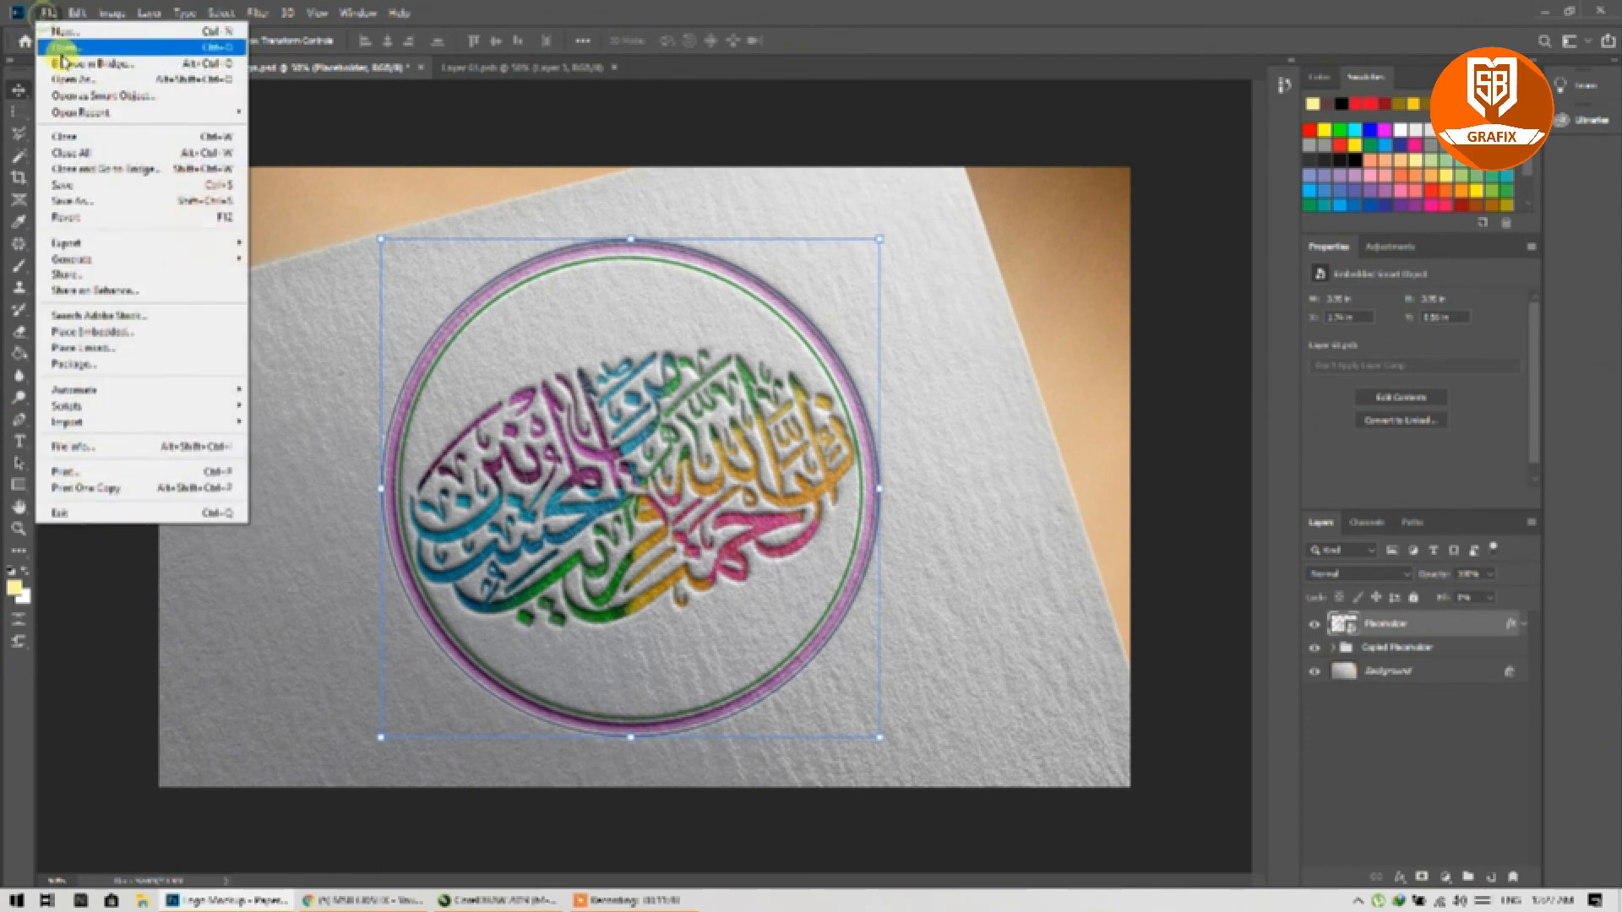
mouse_move(59, 108)
click(338, 112)
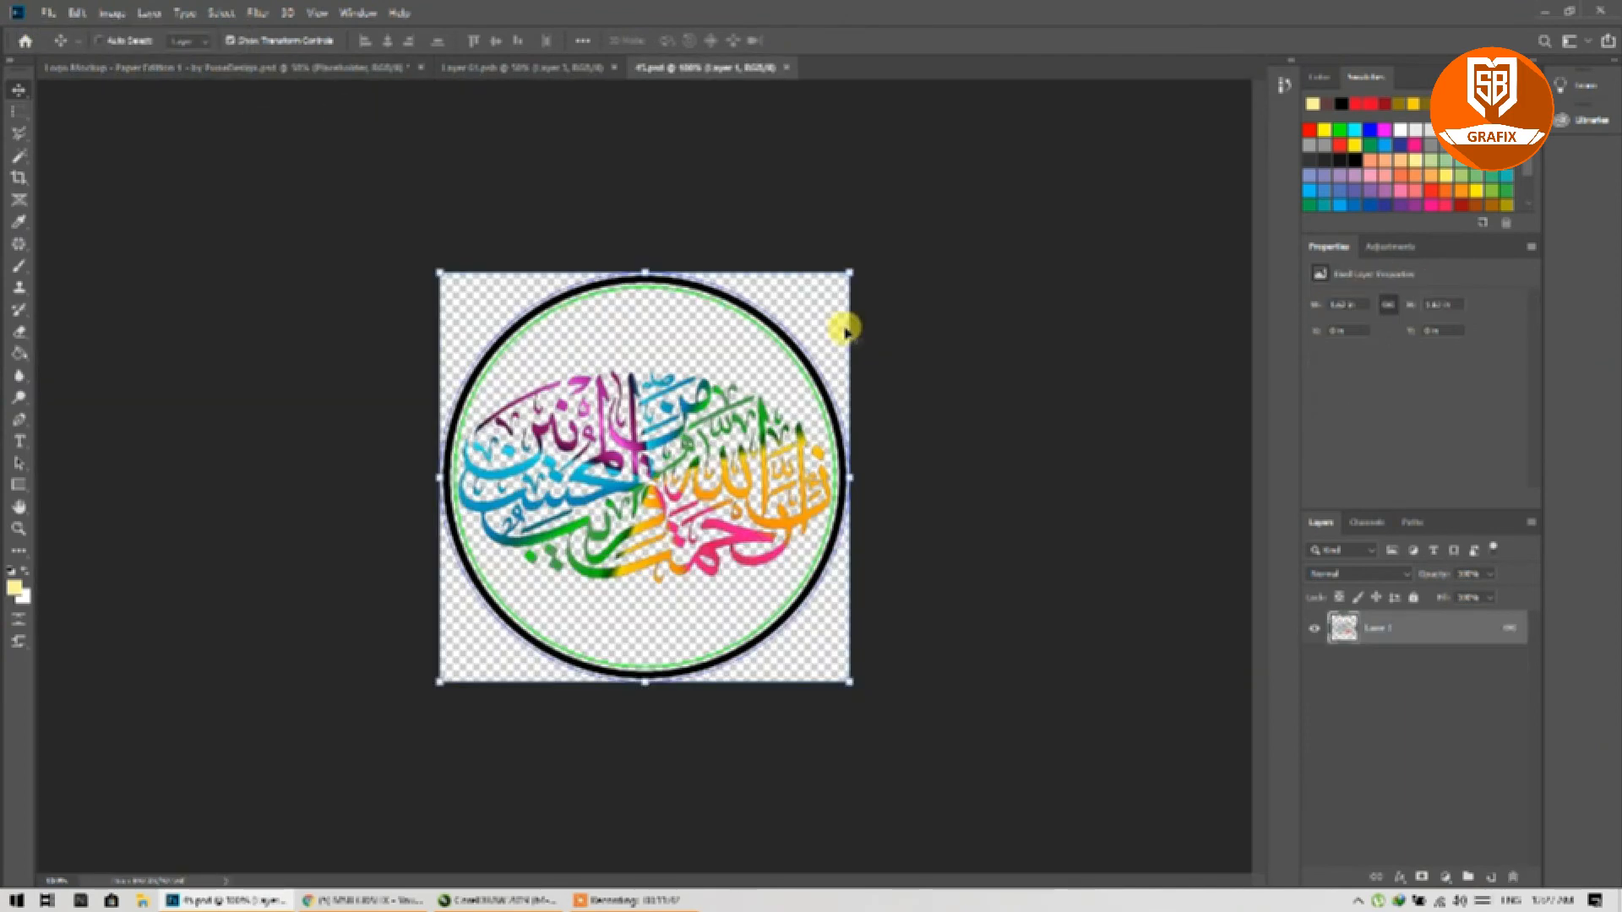
key(ctrl+a)
key(ctrl+c)
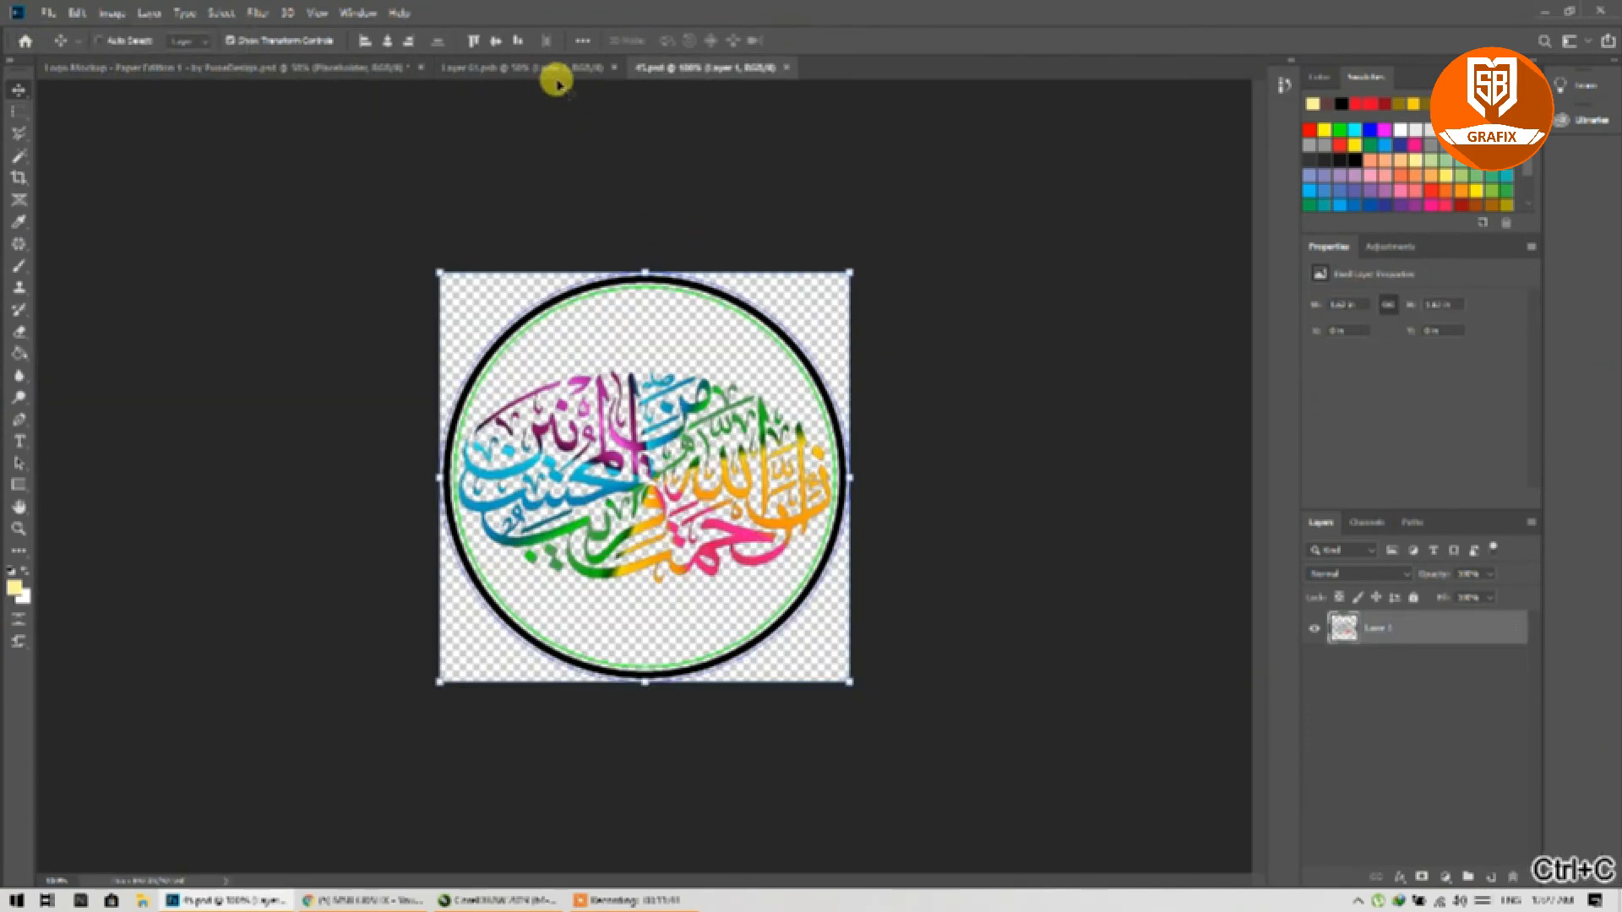
Step: Replace Layer 3 in Layer 01.psb with the pasted, enlarged ring, nudge it, and save
click(553, 76)
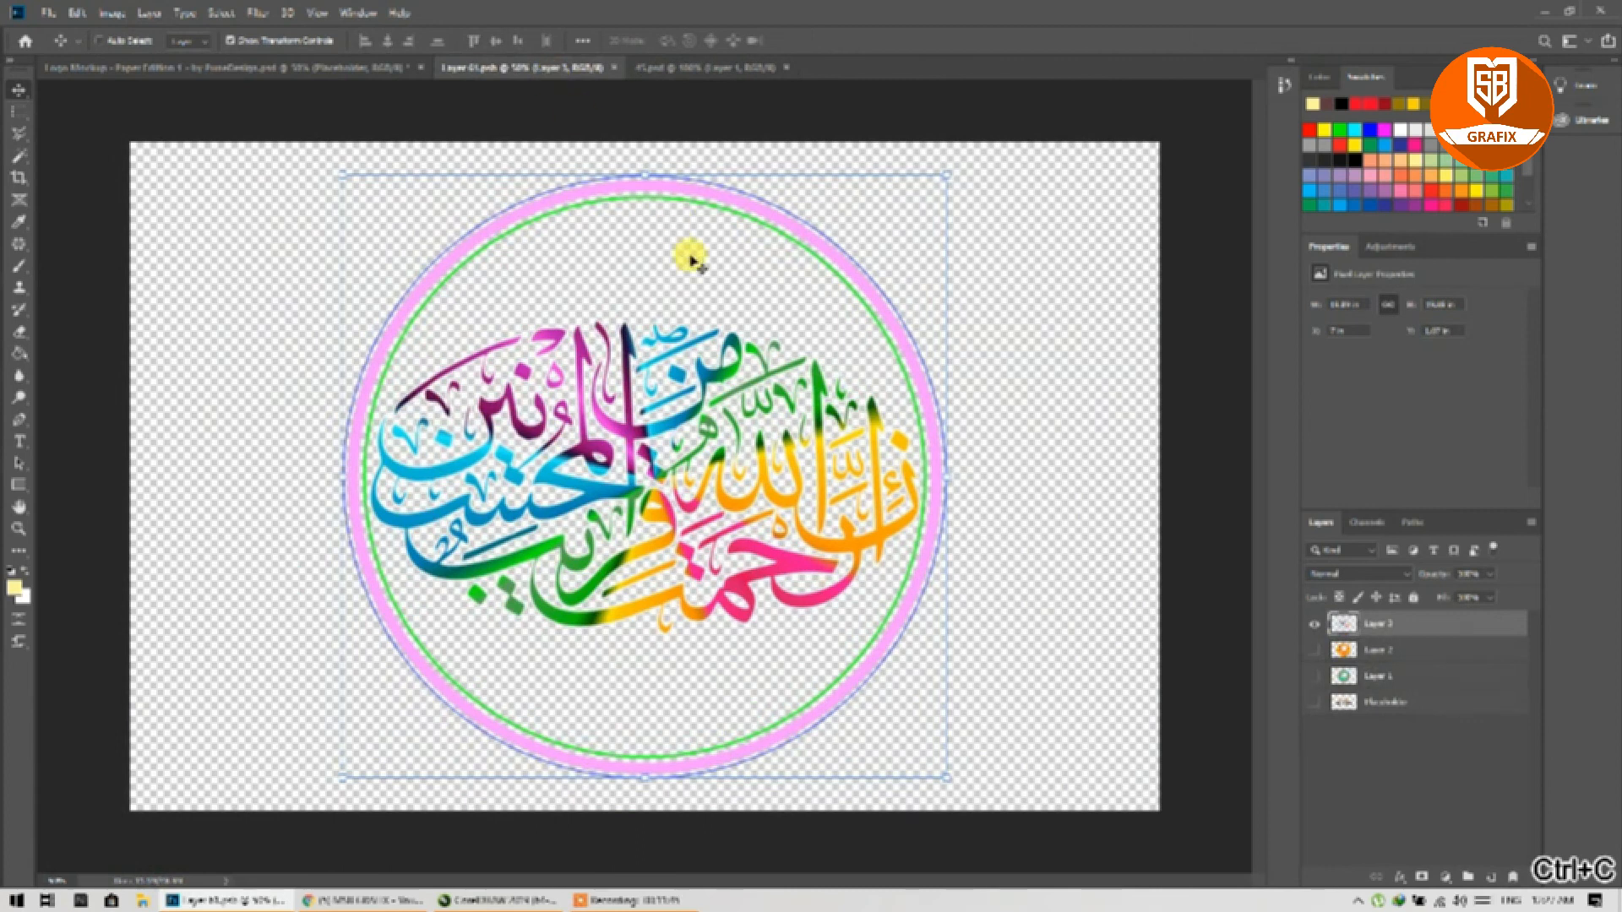
click(1314, 624)
key(ctrl+v)
drag(742, 373, 930, 163)
drag(539, 578, 315, 774)
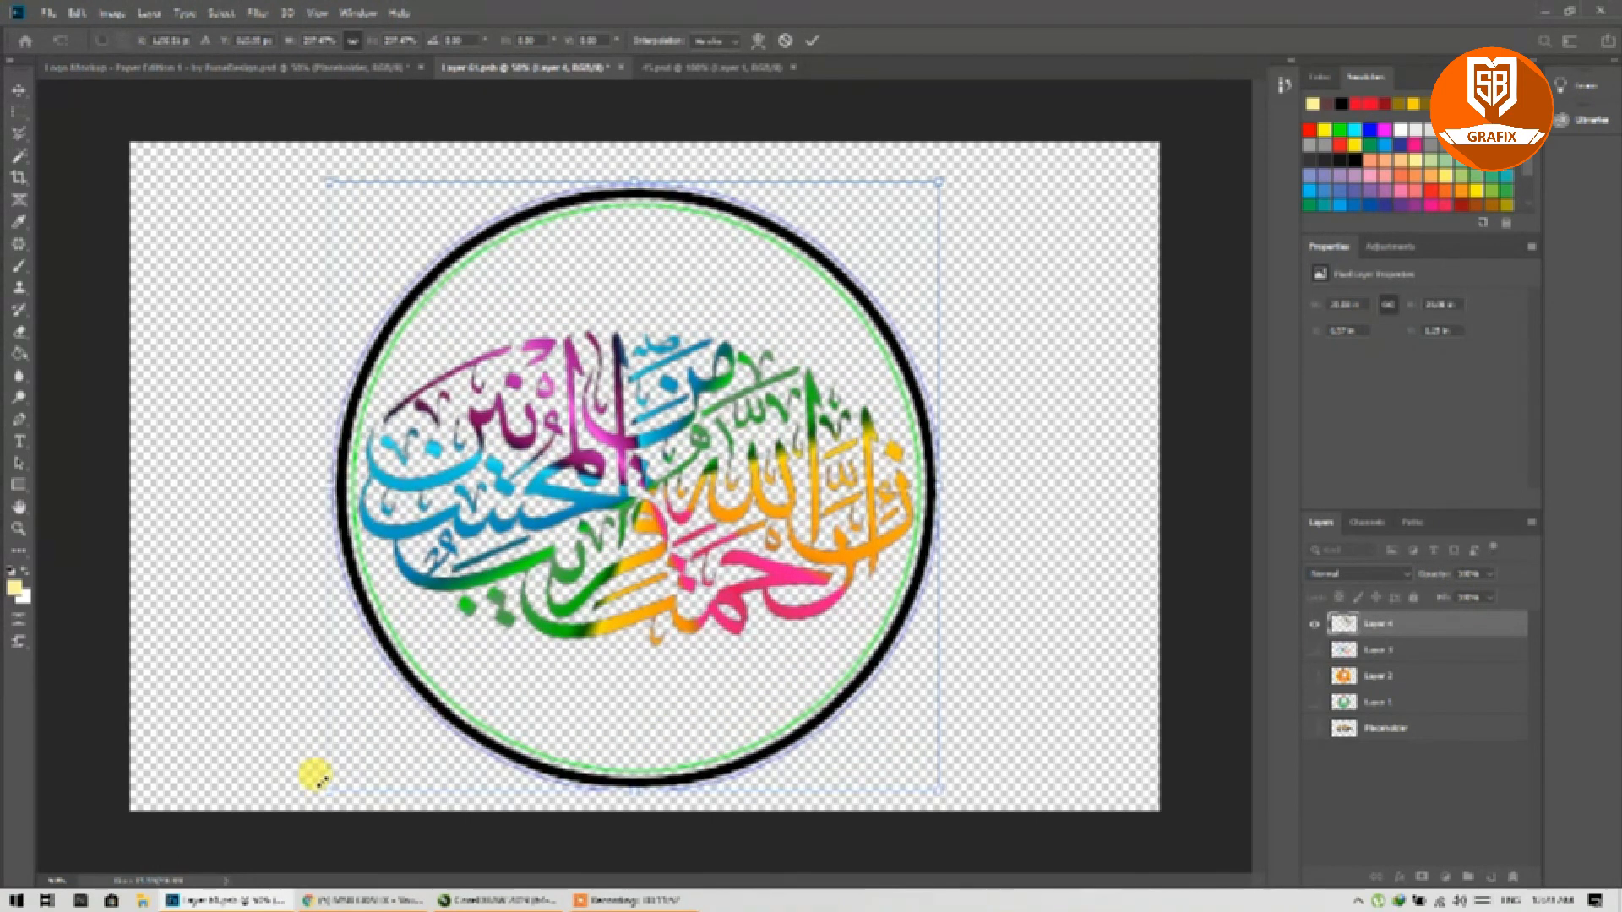
click(812, 40)
mouse_move(626, 498)
mouse_down()
mouse_move(652, 463)
mouse_move(636, 488)
mouse_up()
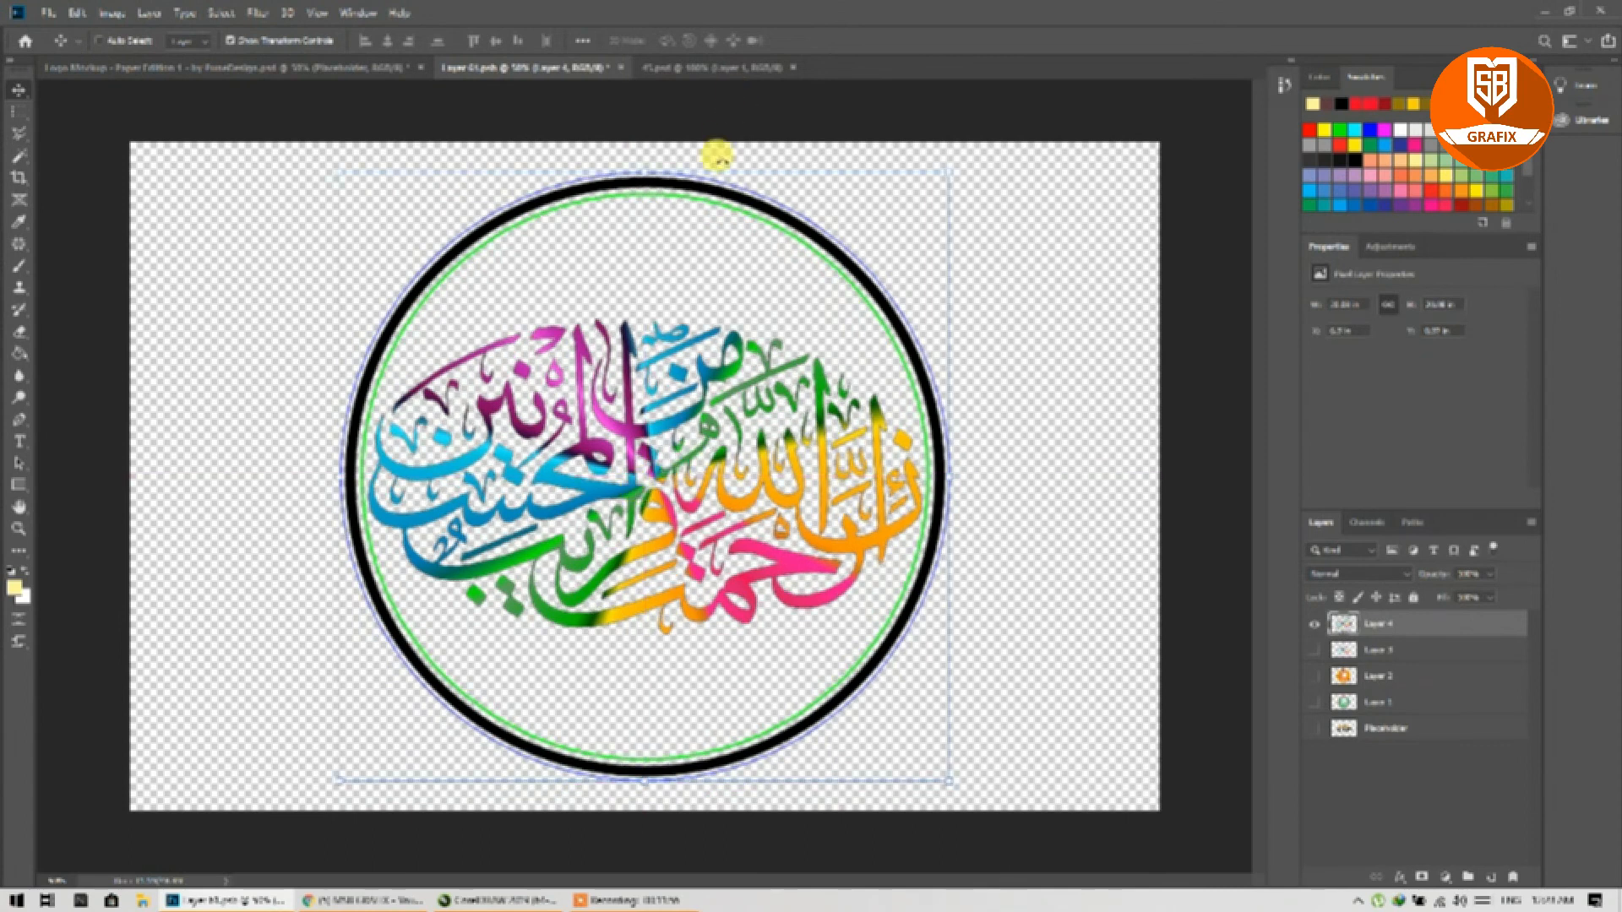
key(ctrl+s)
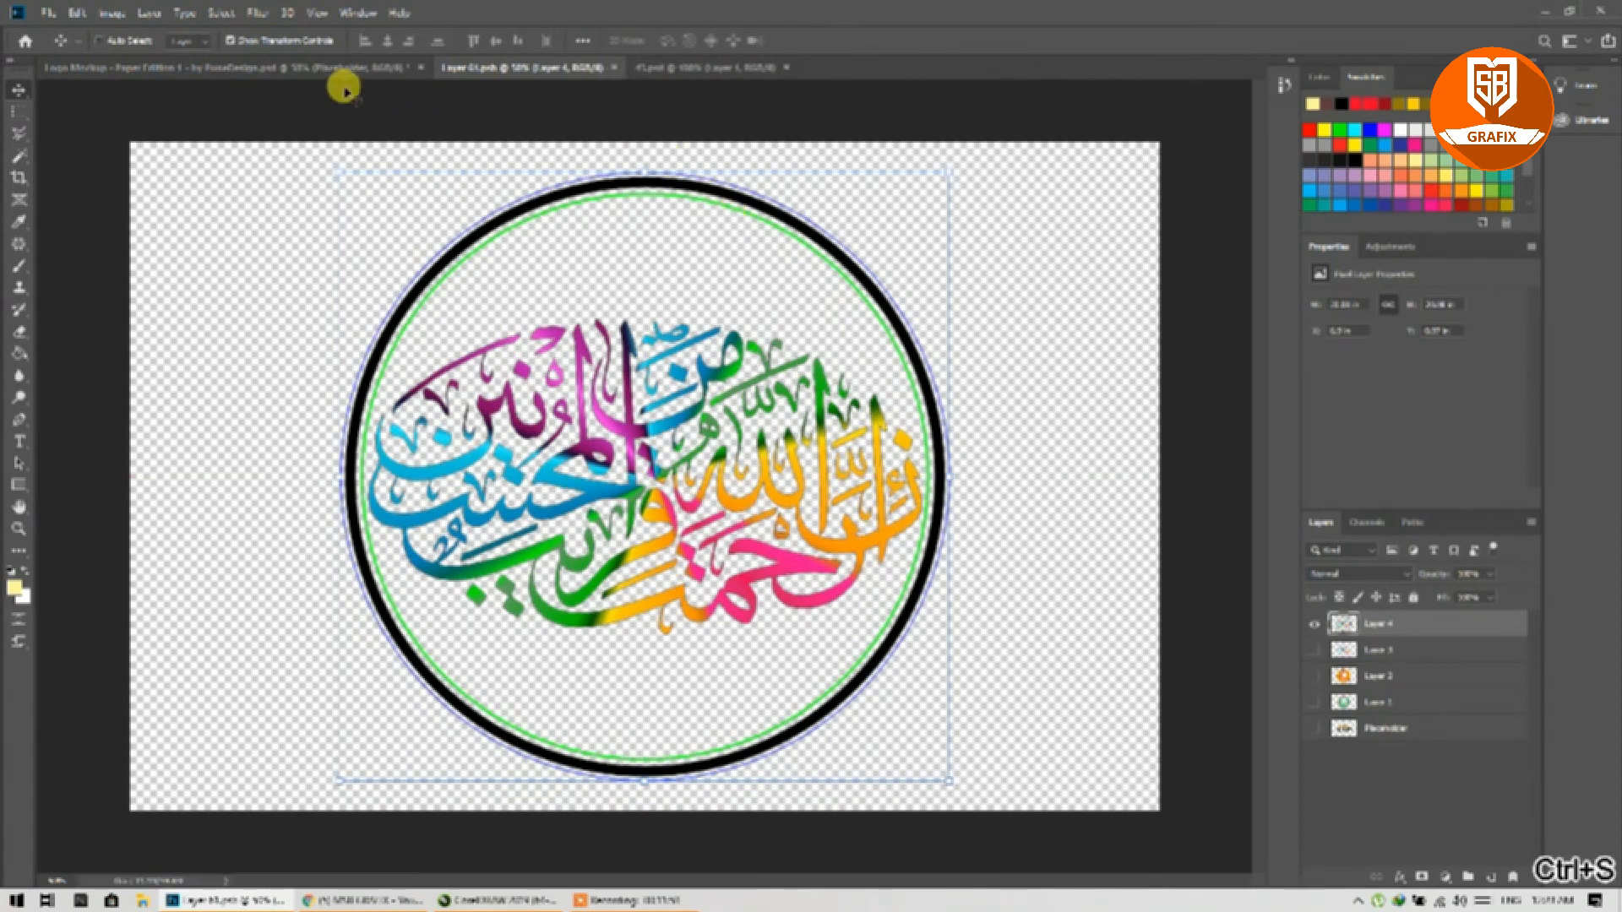
click(347, 76)
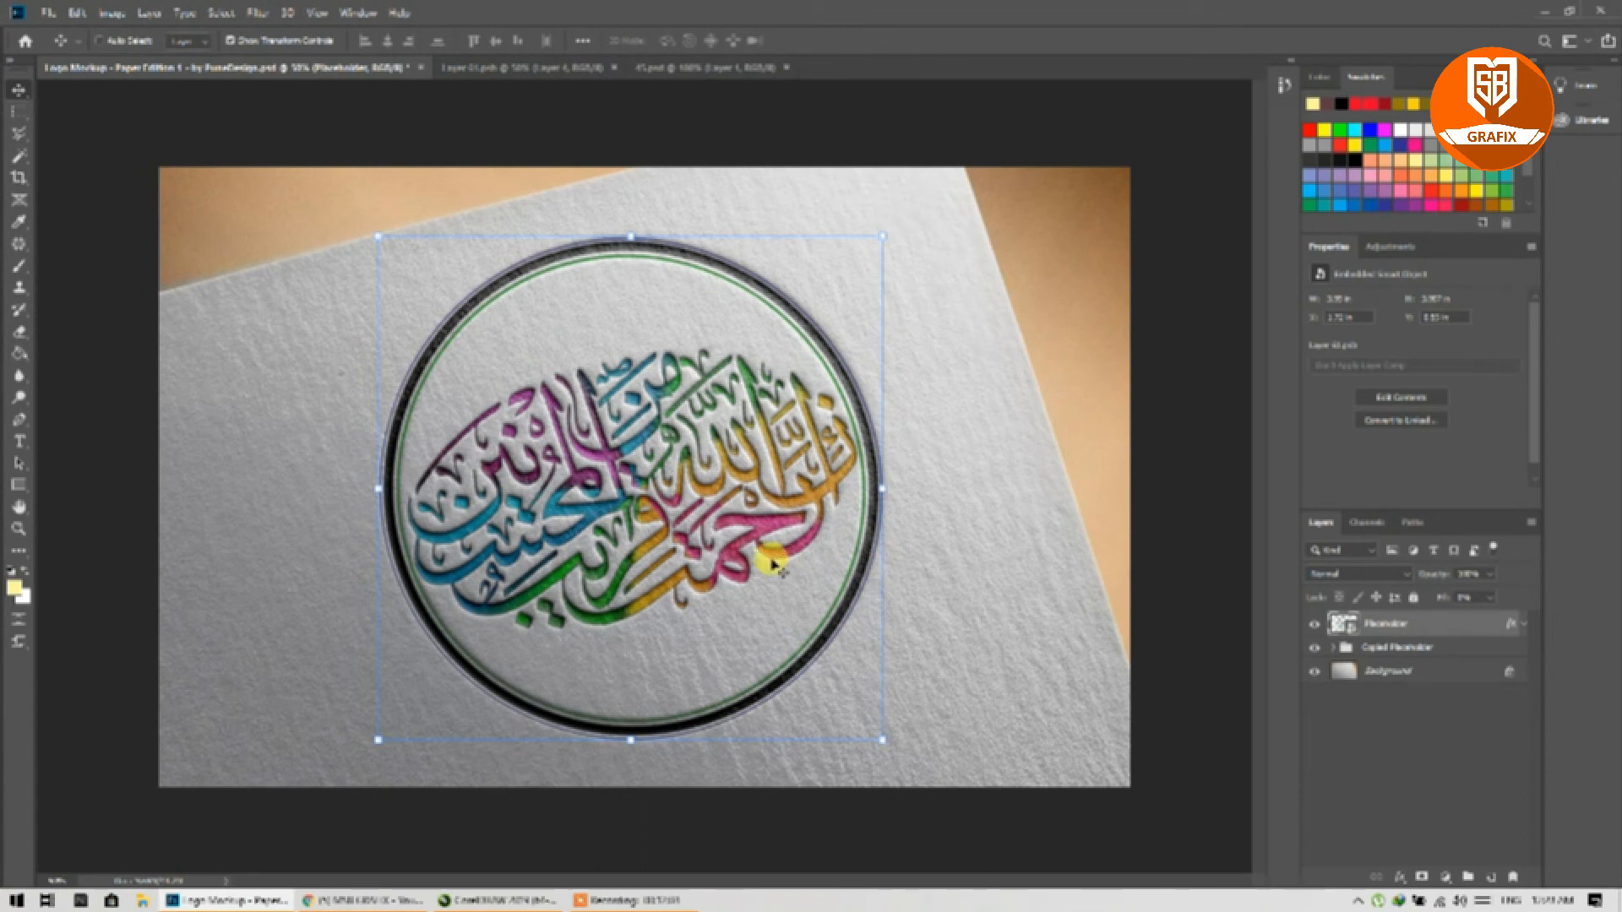
Step: In CorelDRAW, bring the coloured calligraphy variants into view
click(507, 900)
scroll(550, 478, down, 1)
drag(234, 489, 764, 503)
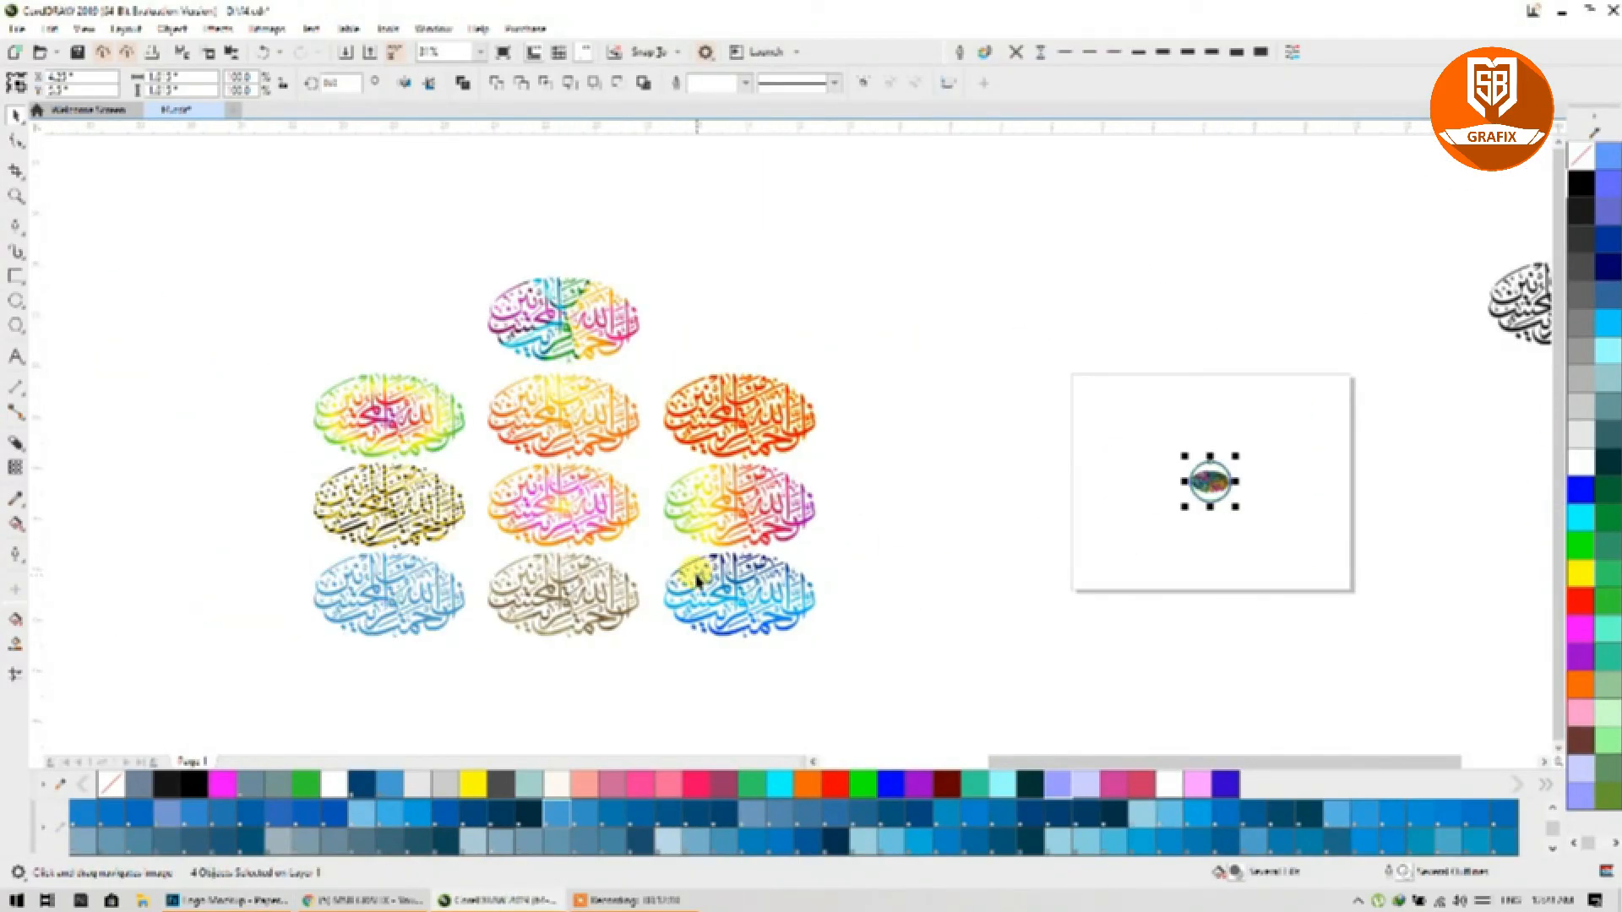
Step: Quick-export the Photoshop mockup as a PNG named 45, then minimize Photoshop and CorelDRAW
mouse_move(601, 902)
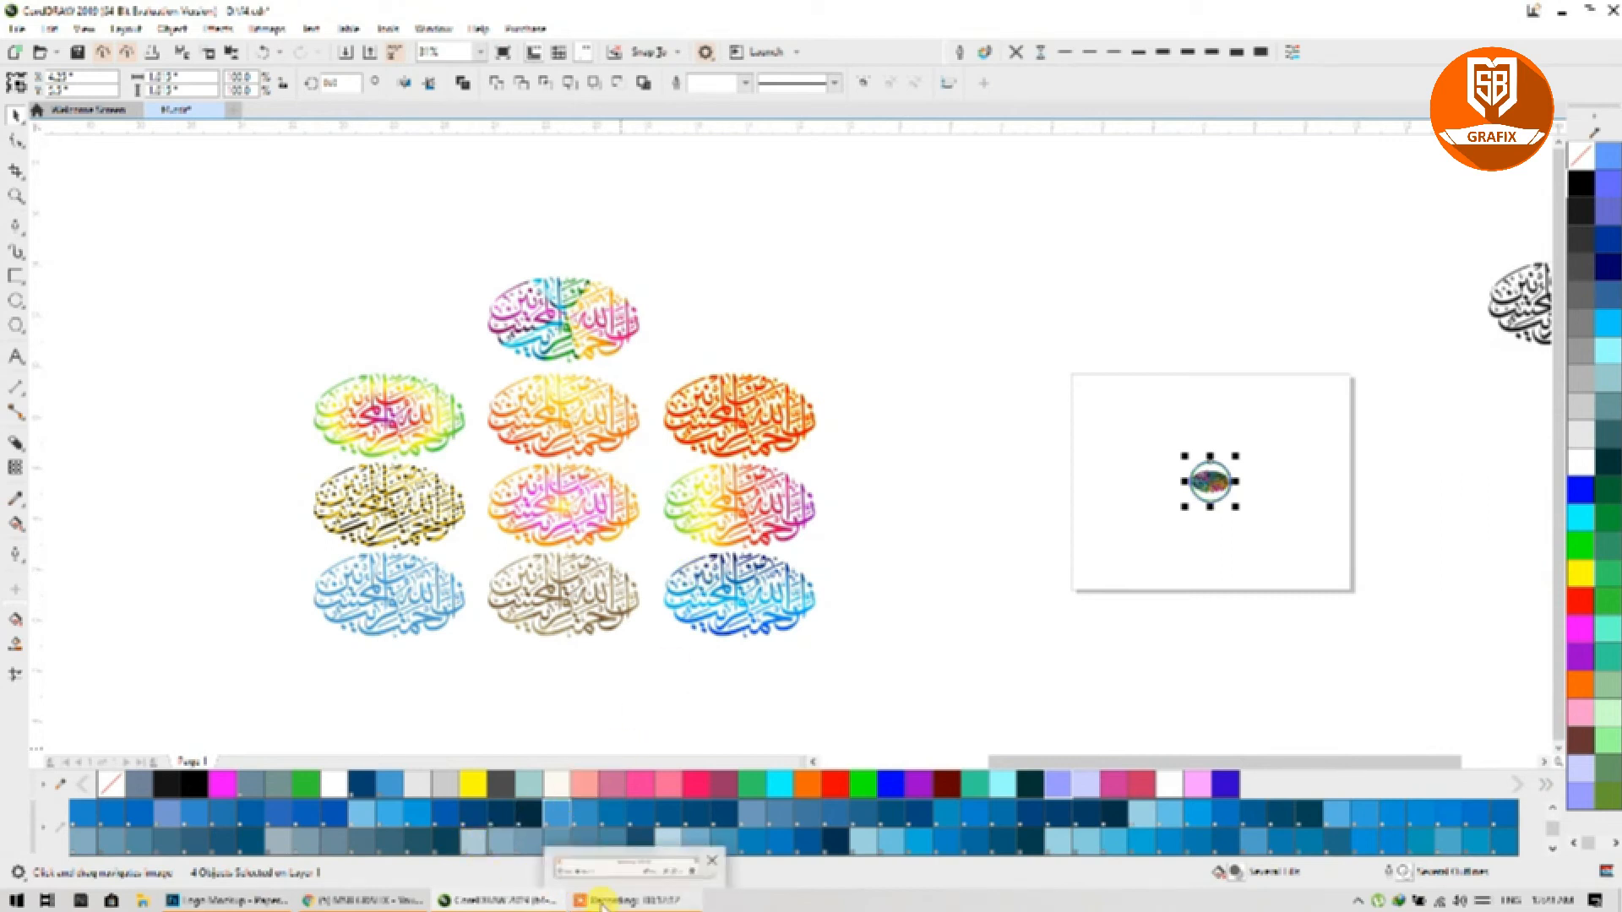
click(254, 900)
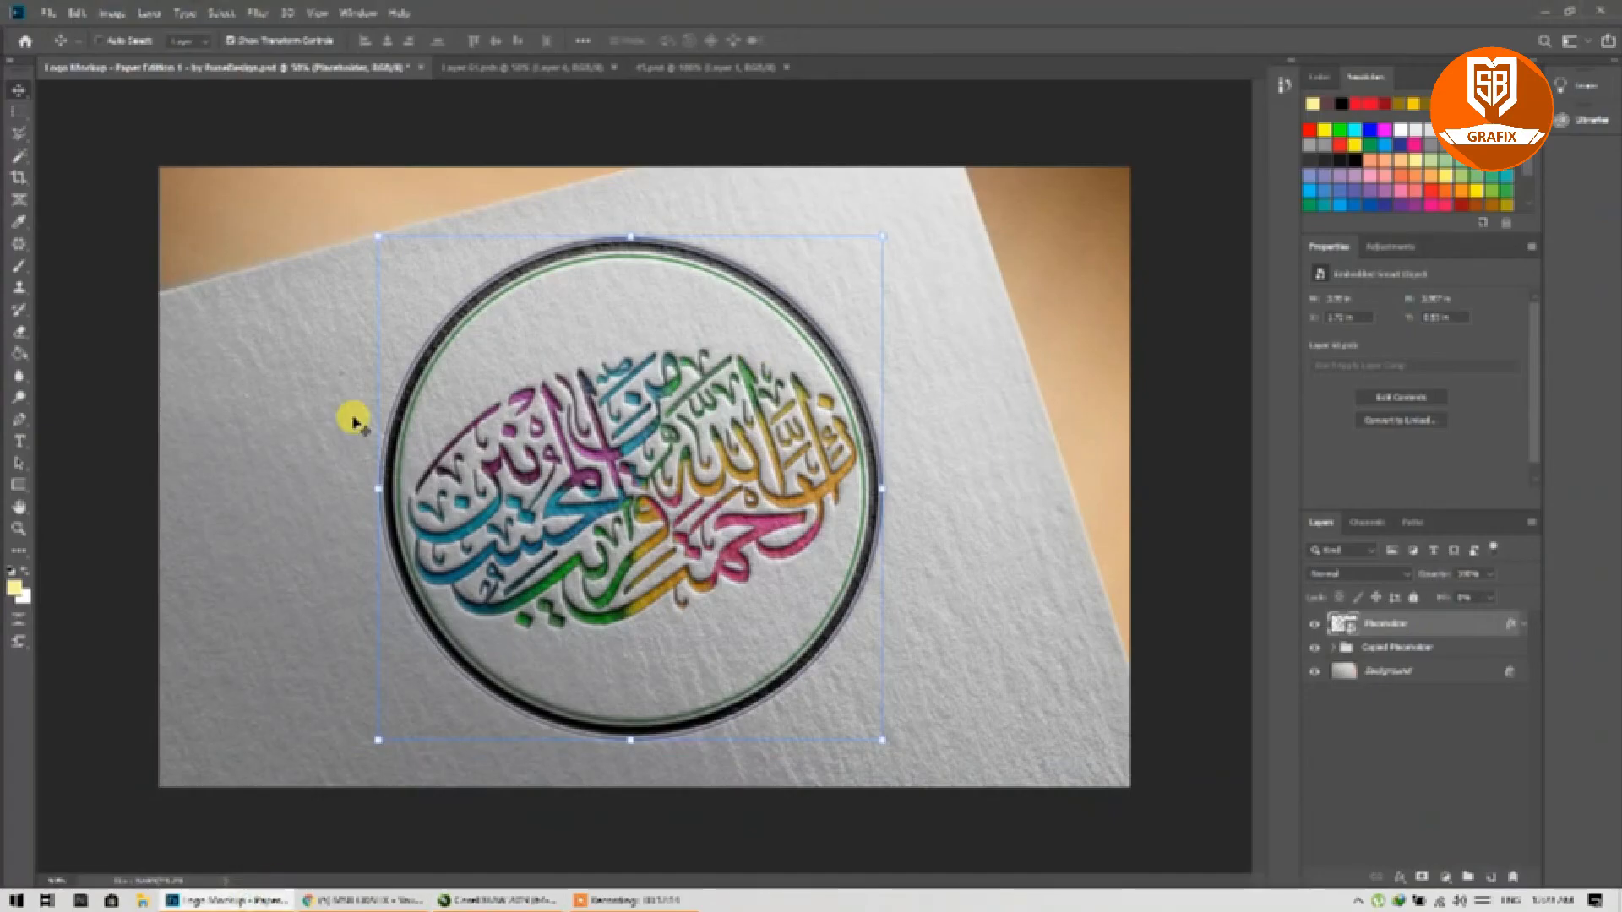
click(42, 15)
mouse_move(66, 242)
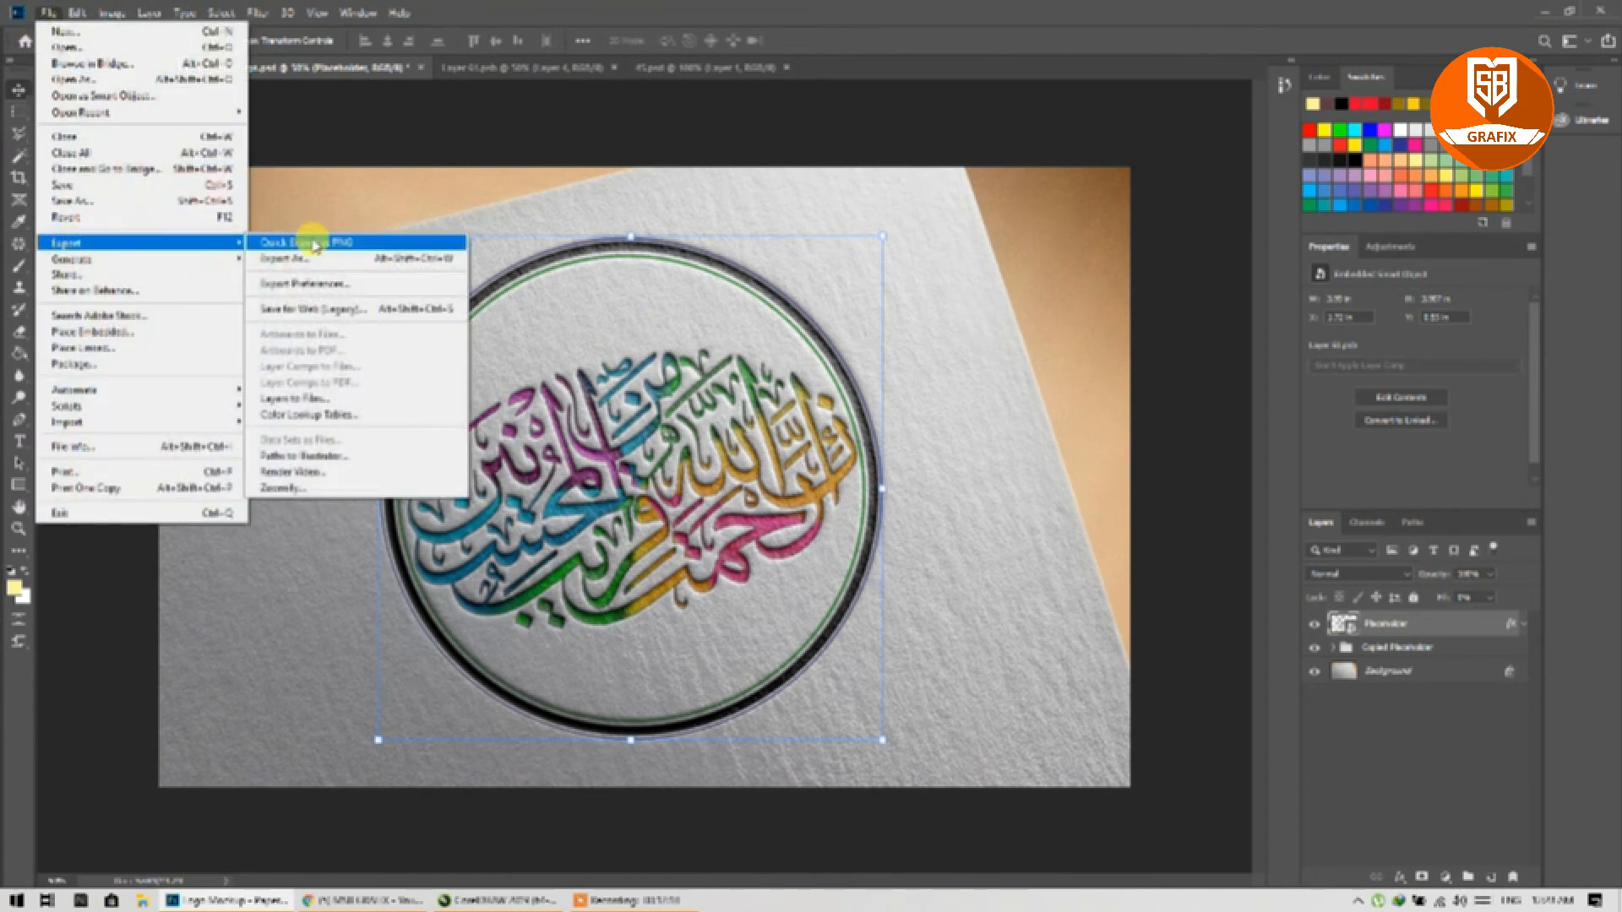
click(397, 243)
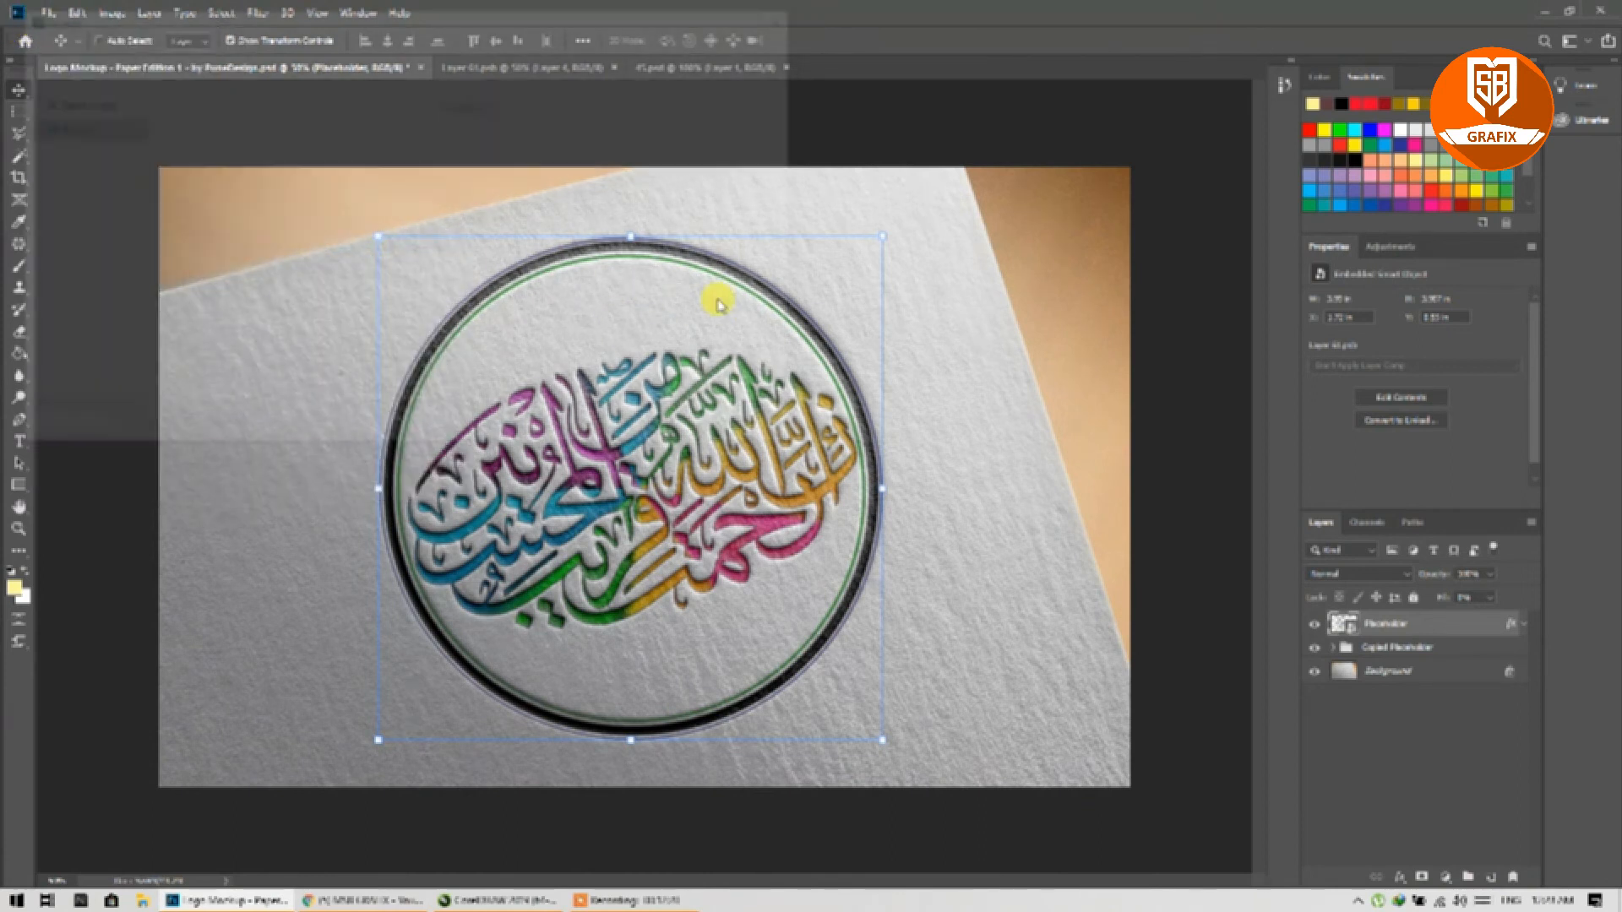
text(45)
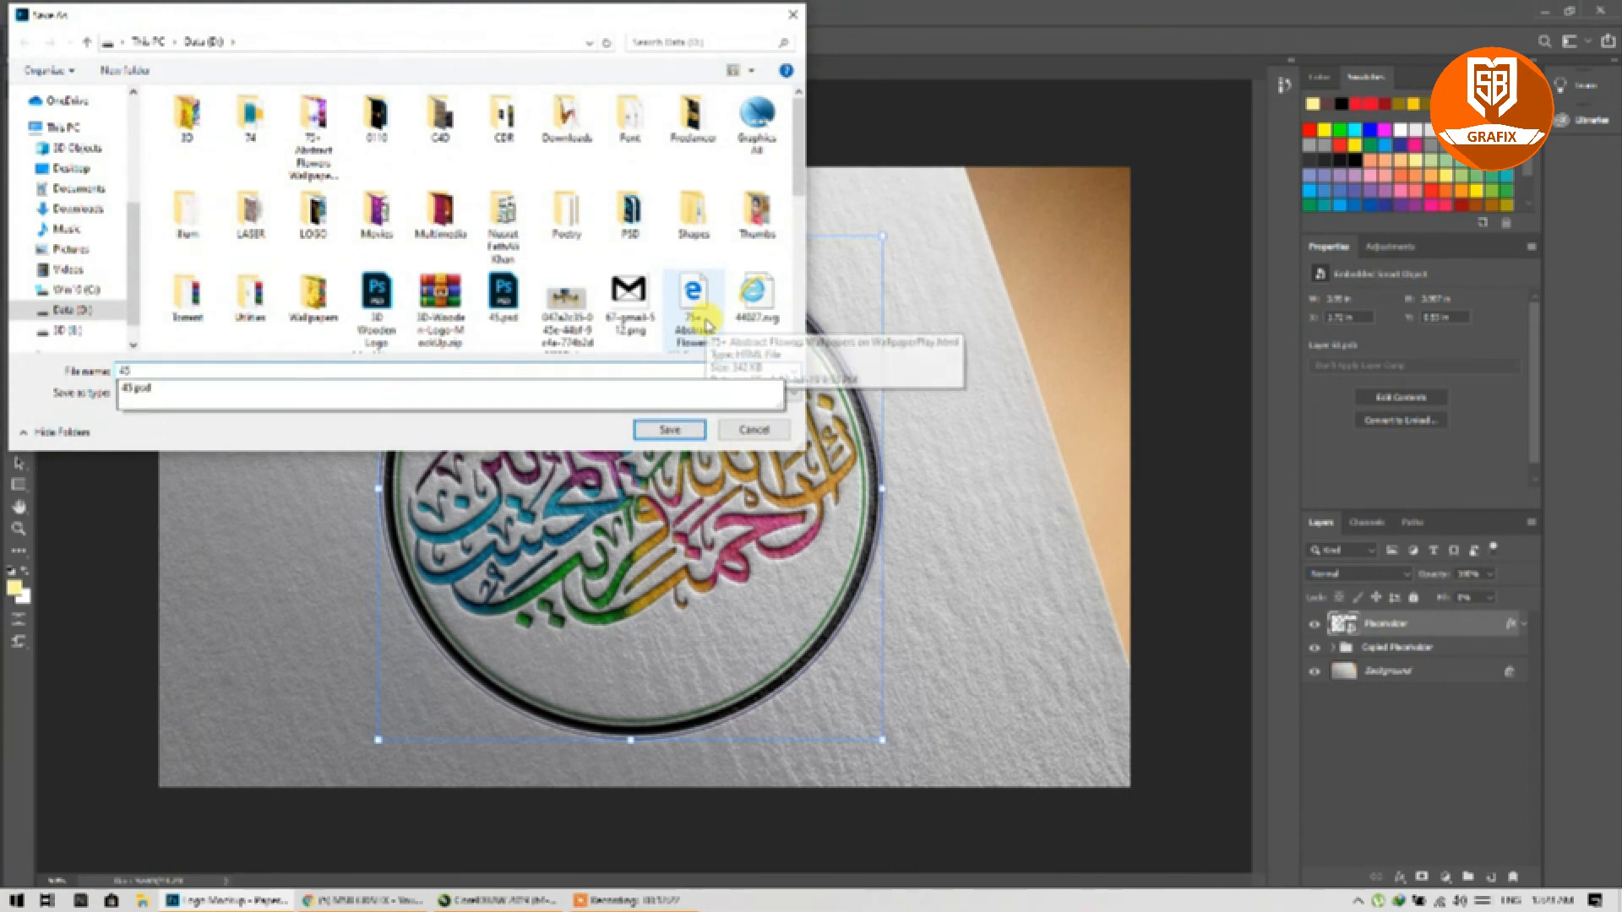
click(580, 426)
click(667, 430)
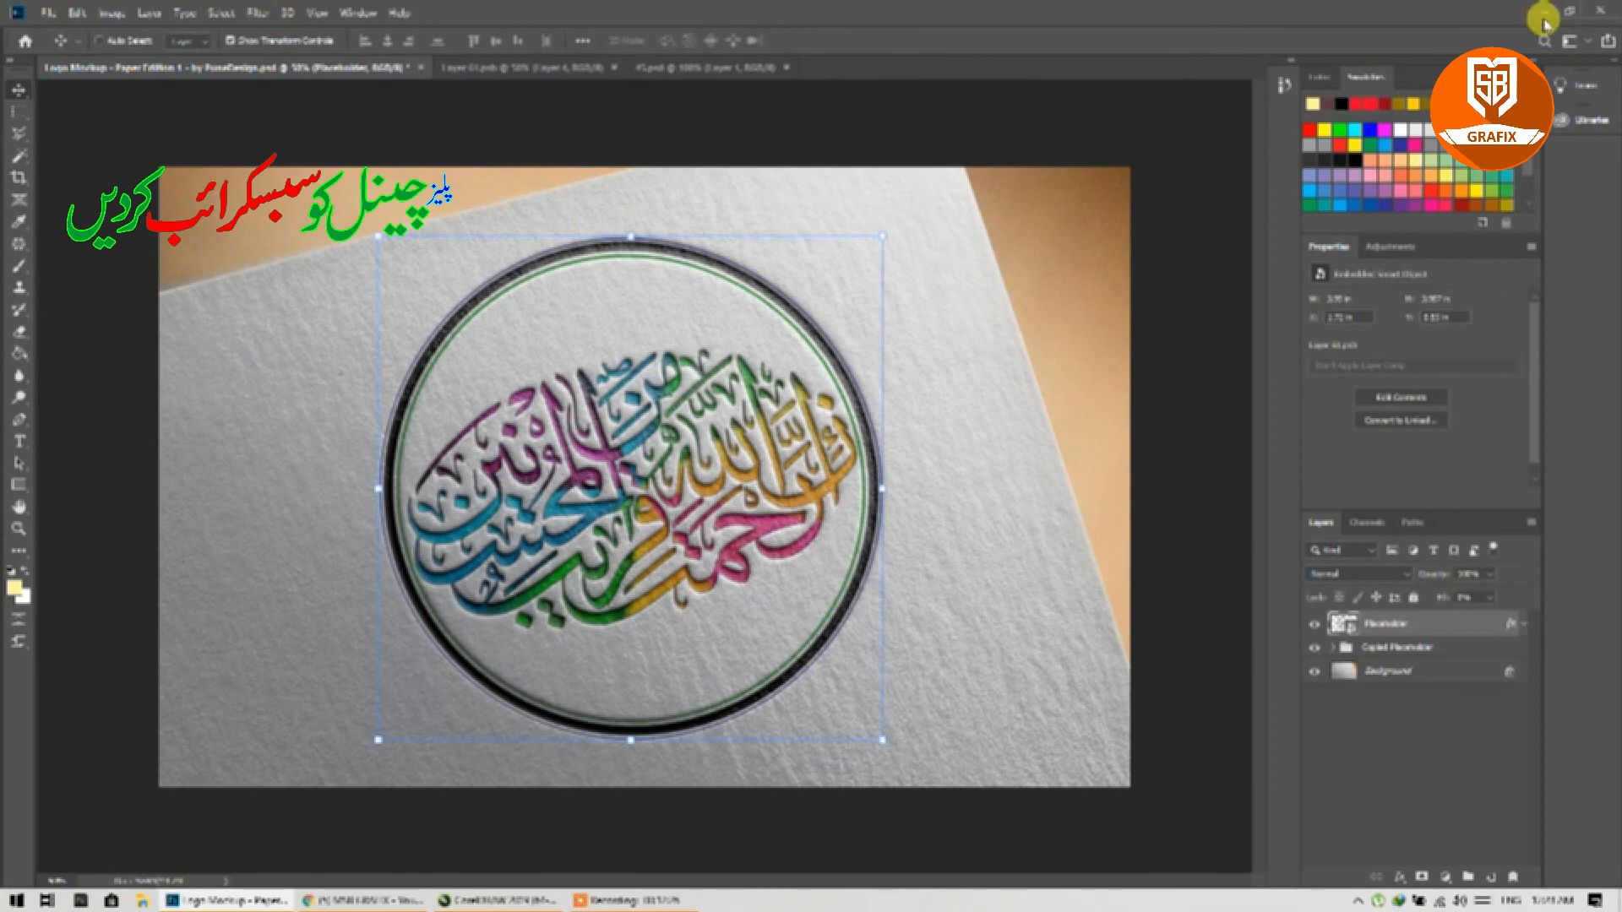
click(1545, 17)
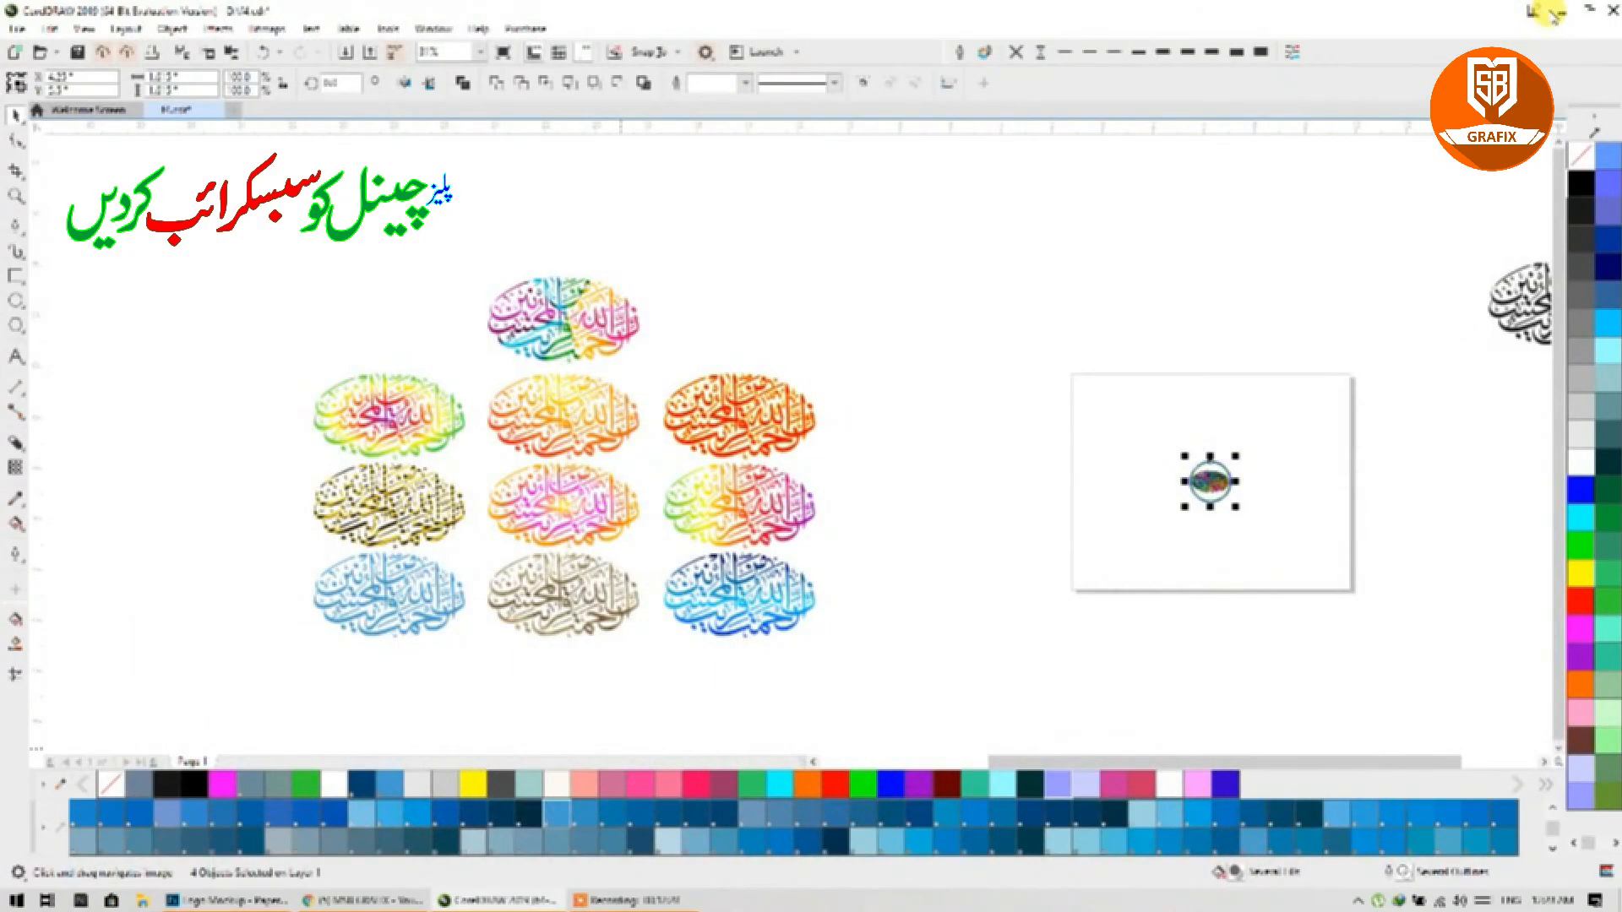
click(1552, 12)
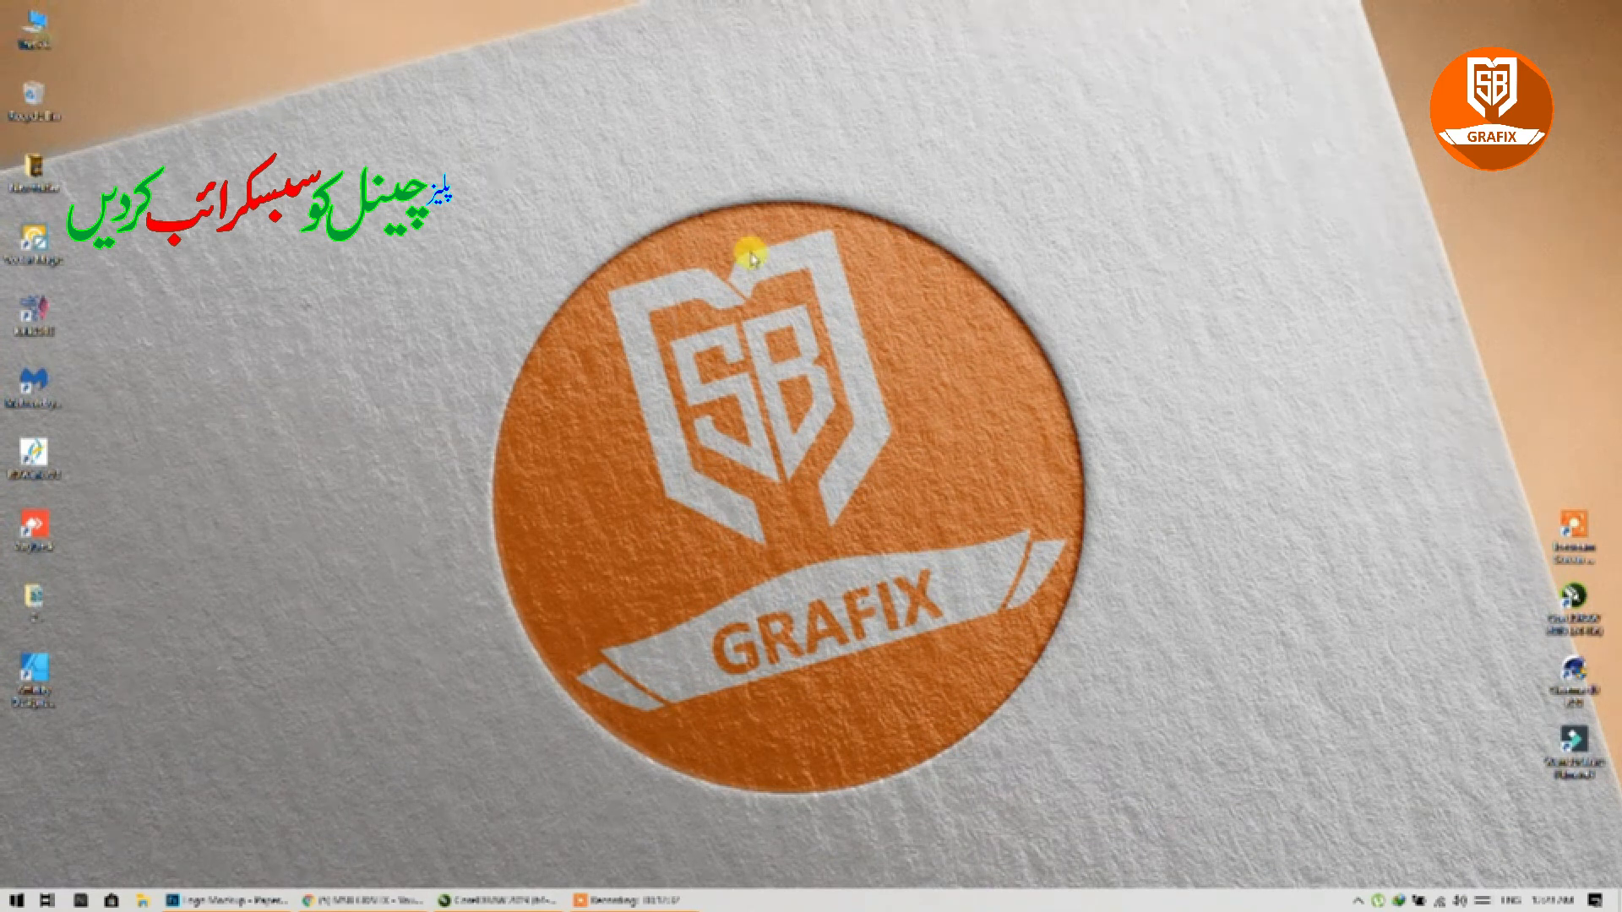
Step: Set 45.png from Data (D:) as the desktop background, view it, then return to Photoshop
key(super+e)
double_click(565, 245)
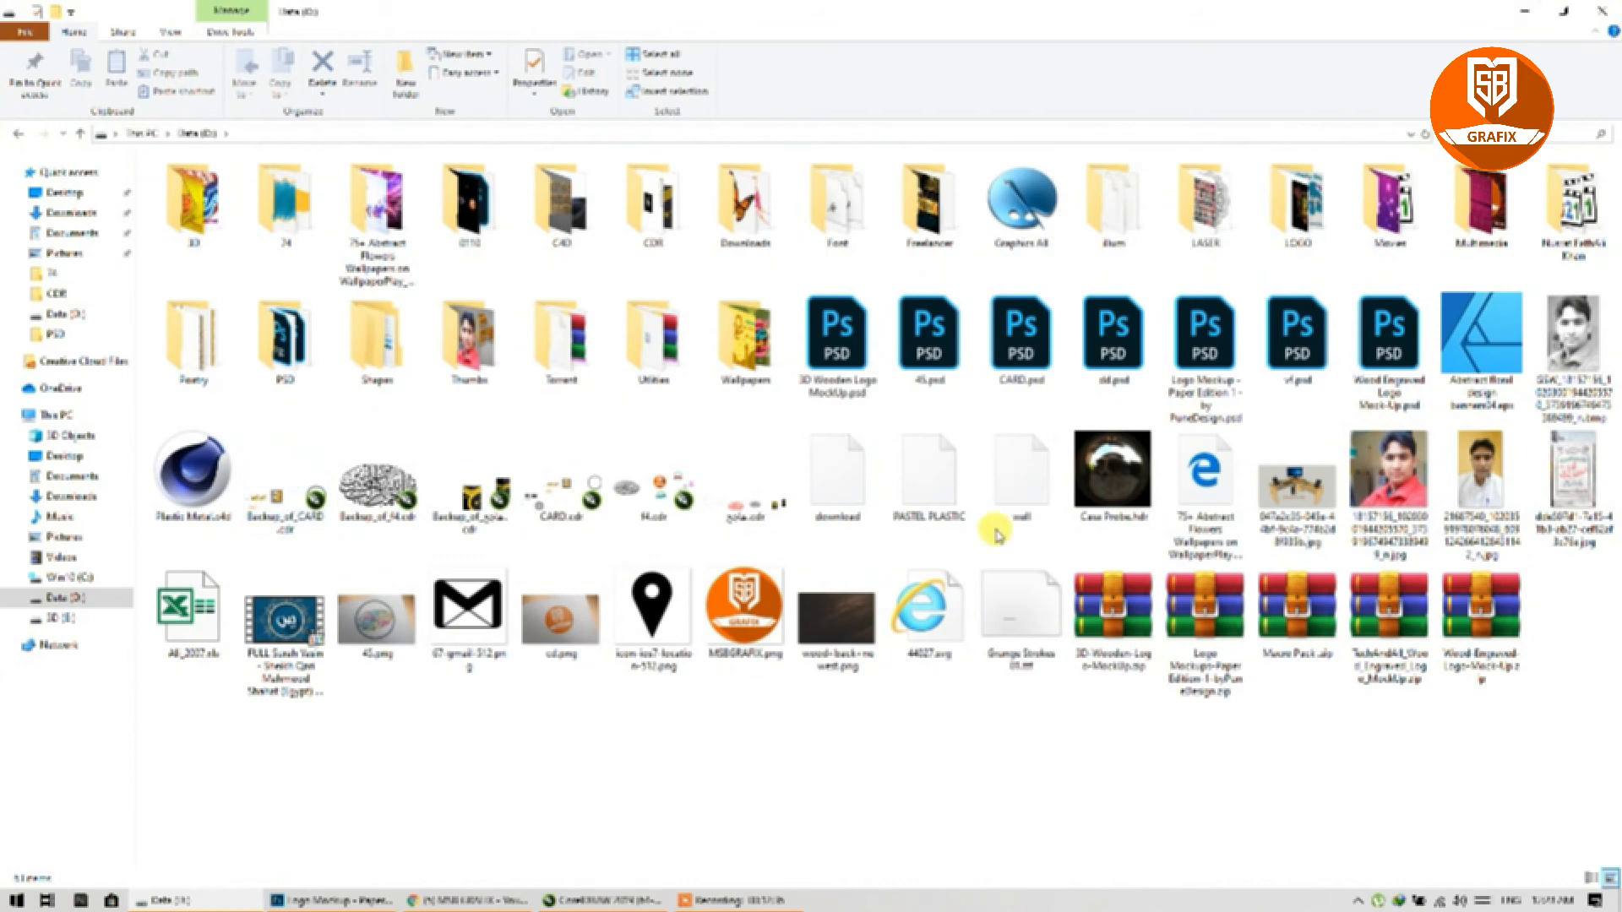
right_click(365, 632)
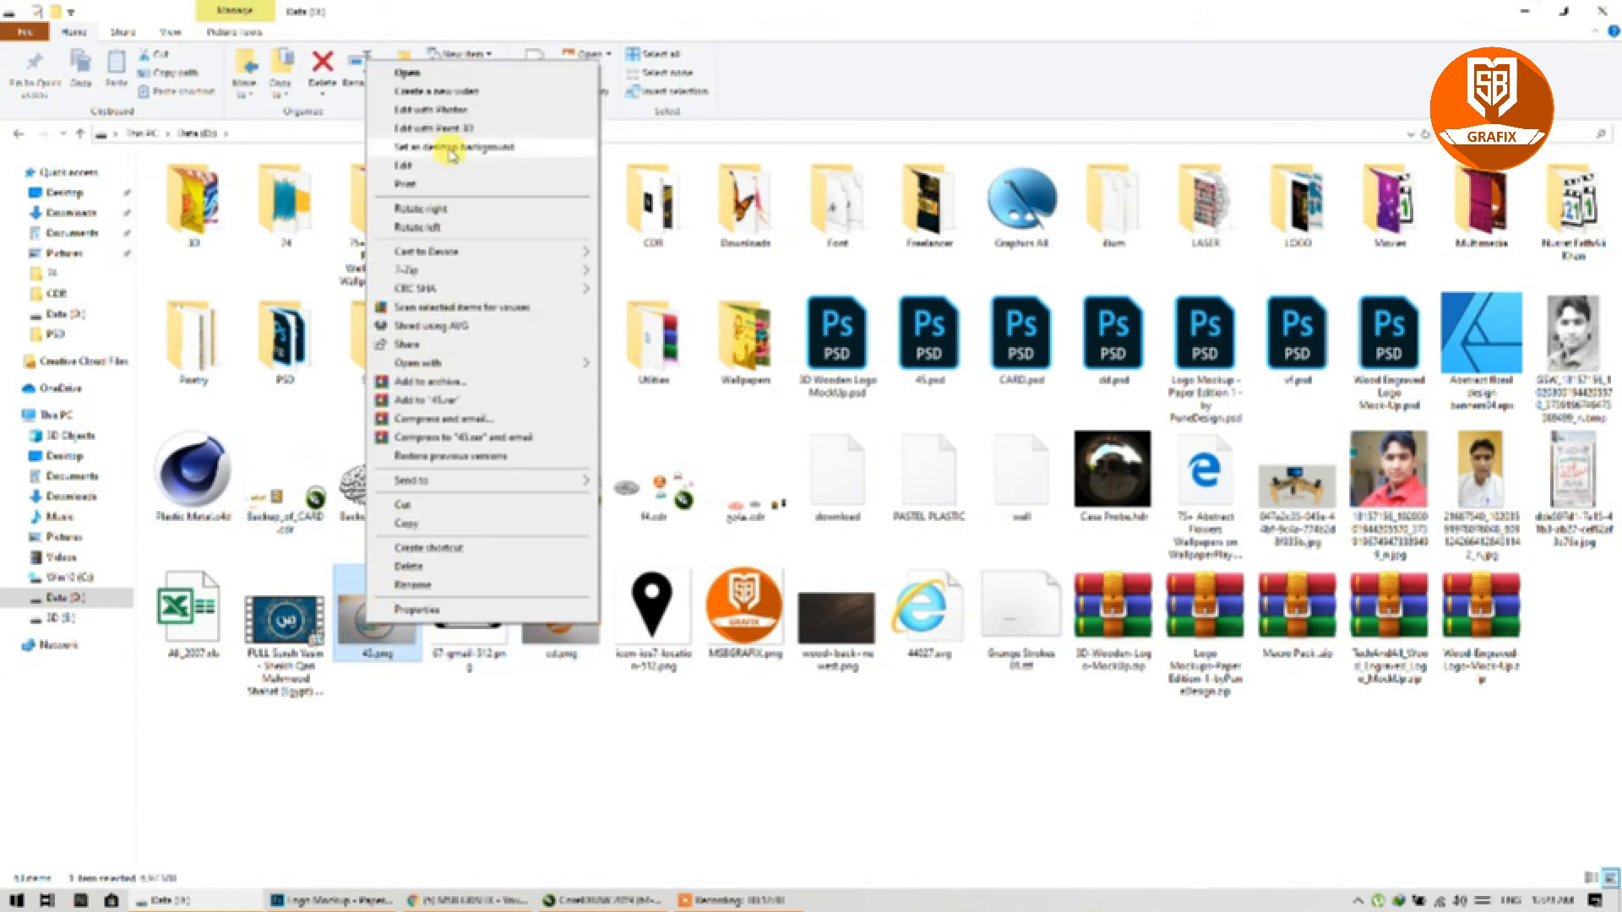
click(450, 148)
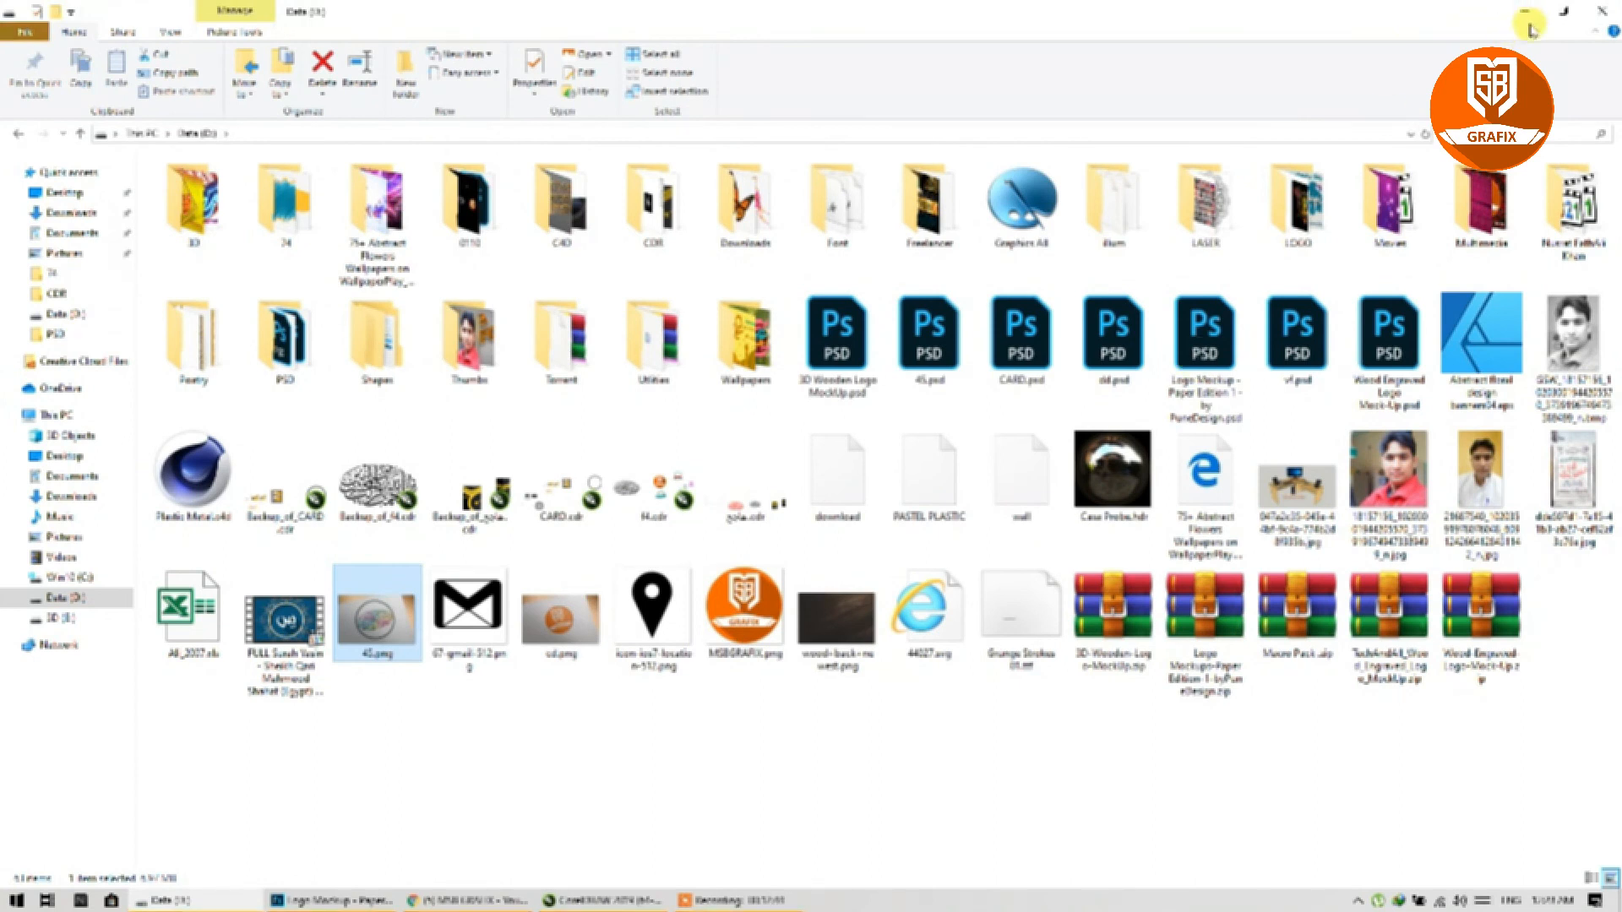
click(1527, 14)
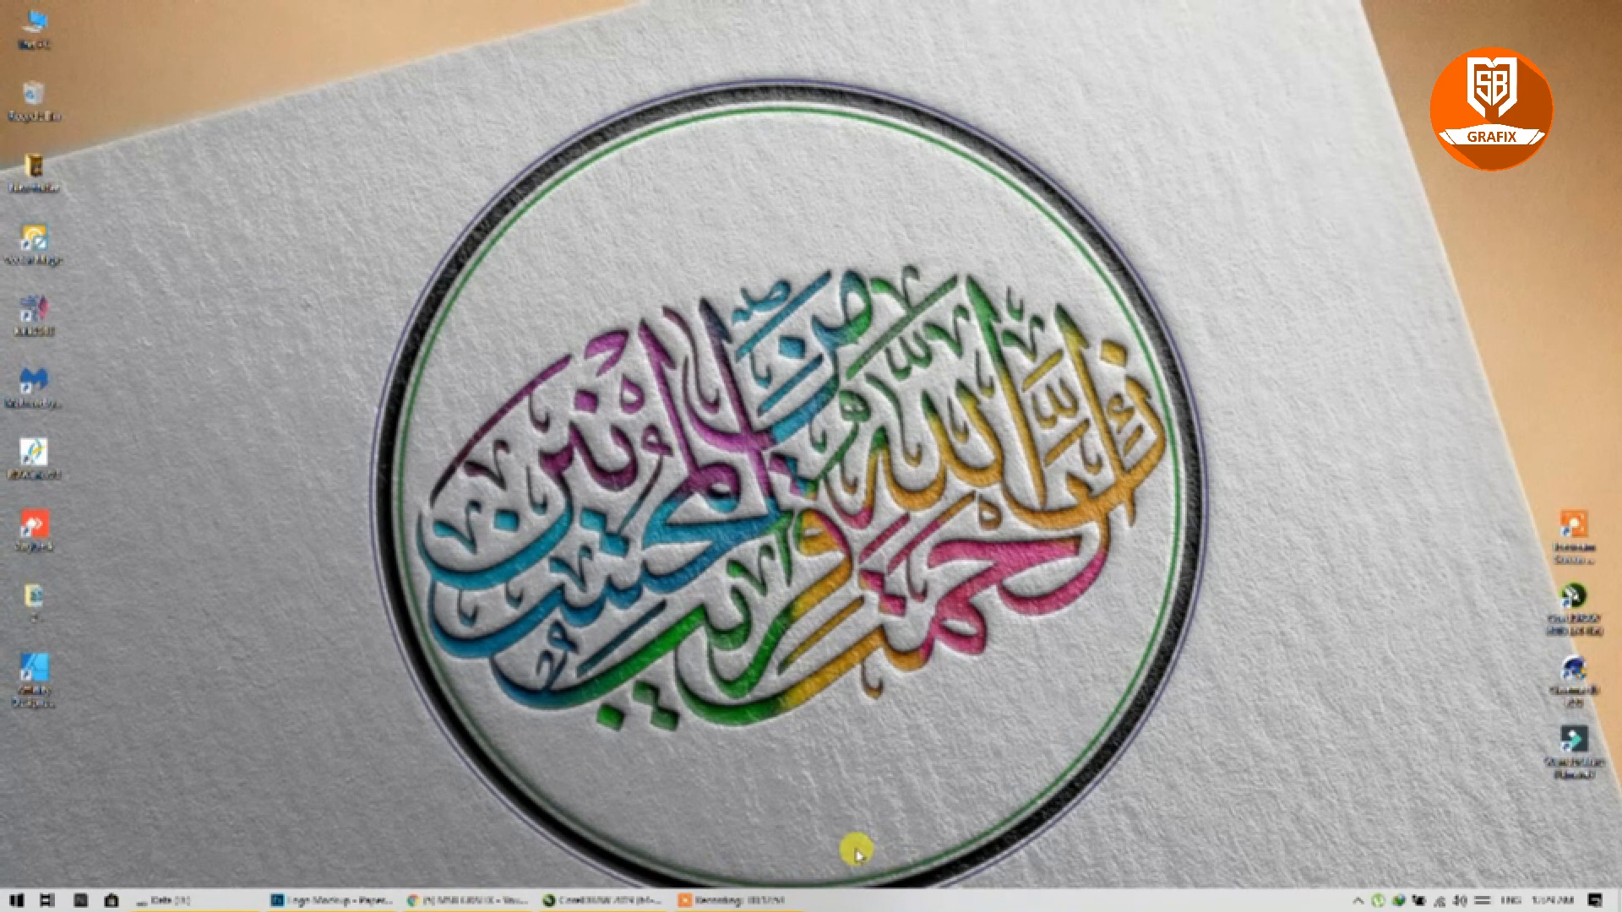
click(378, 899)
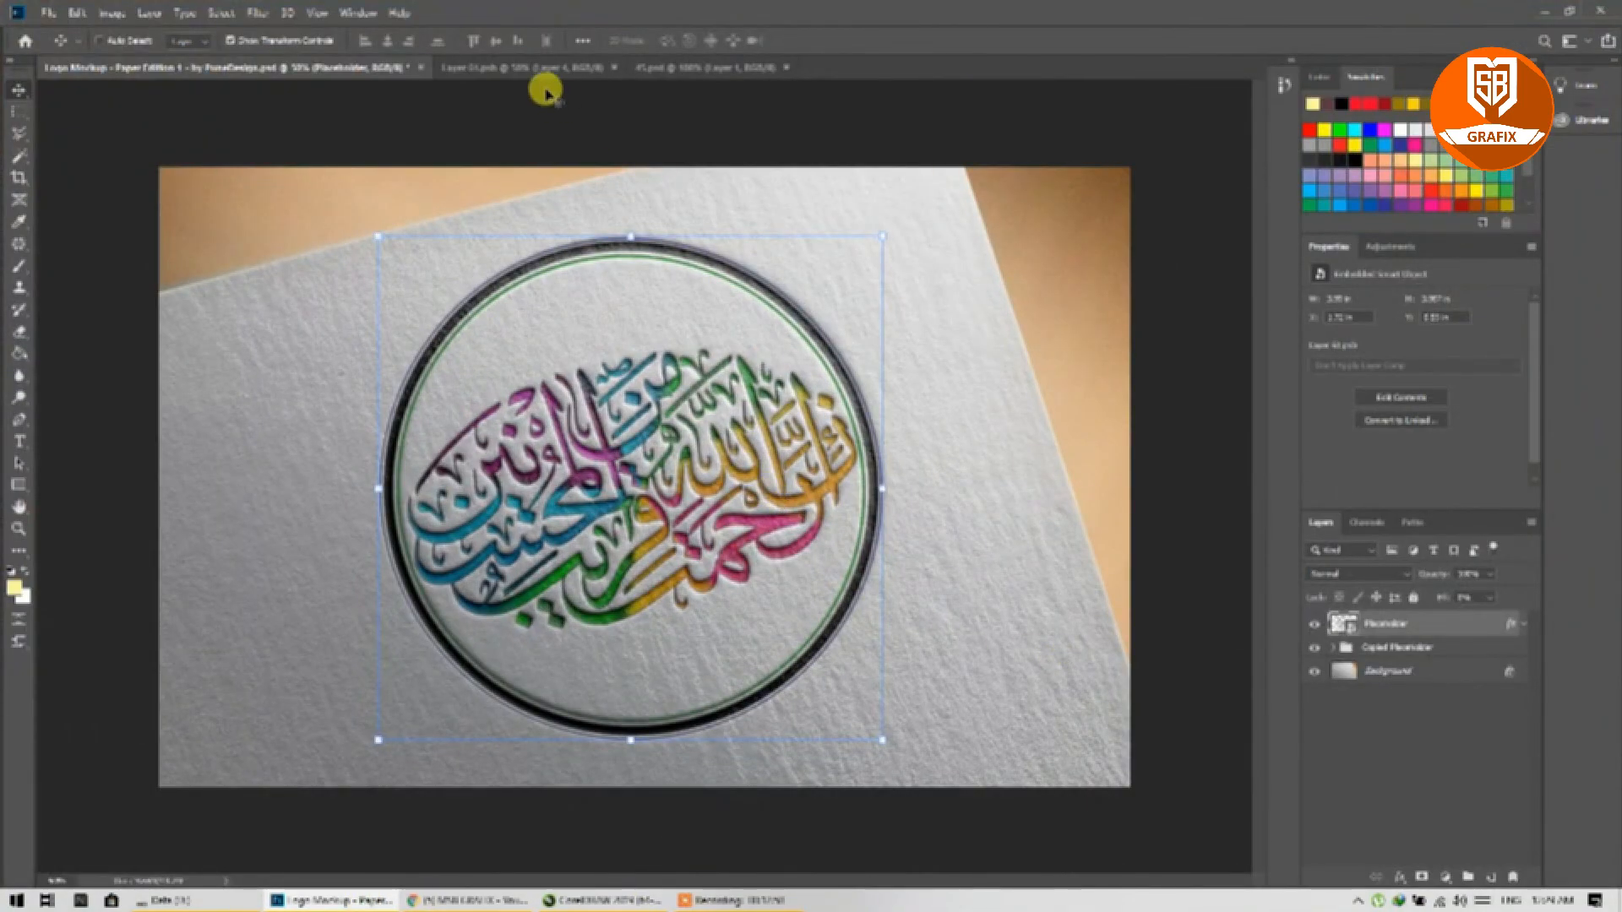
Step: Shrink the calligraphy ring in Layer 01.psb, save, and check the mockup
click(543, 67)
drag(938, 777, 741, 620)
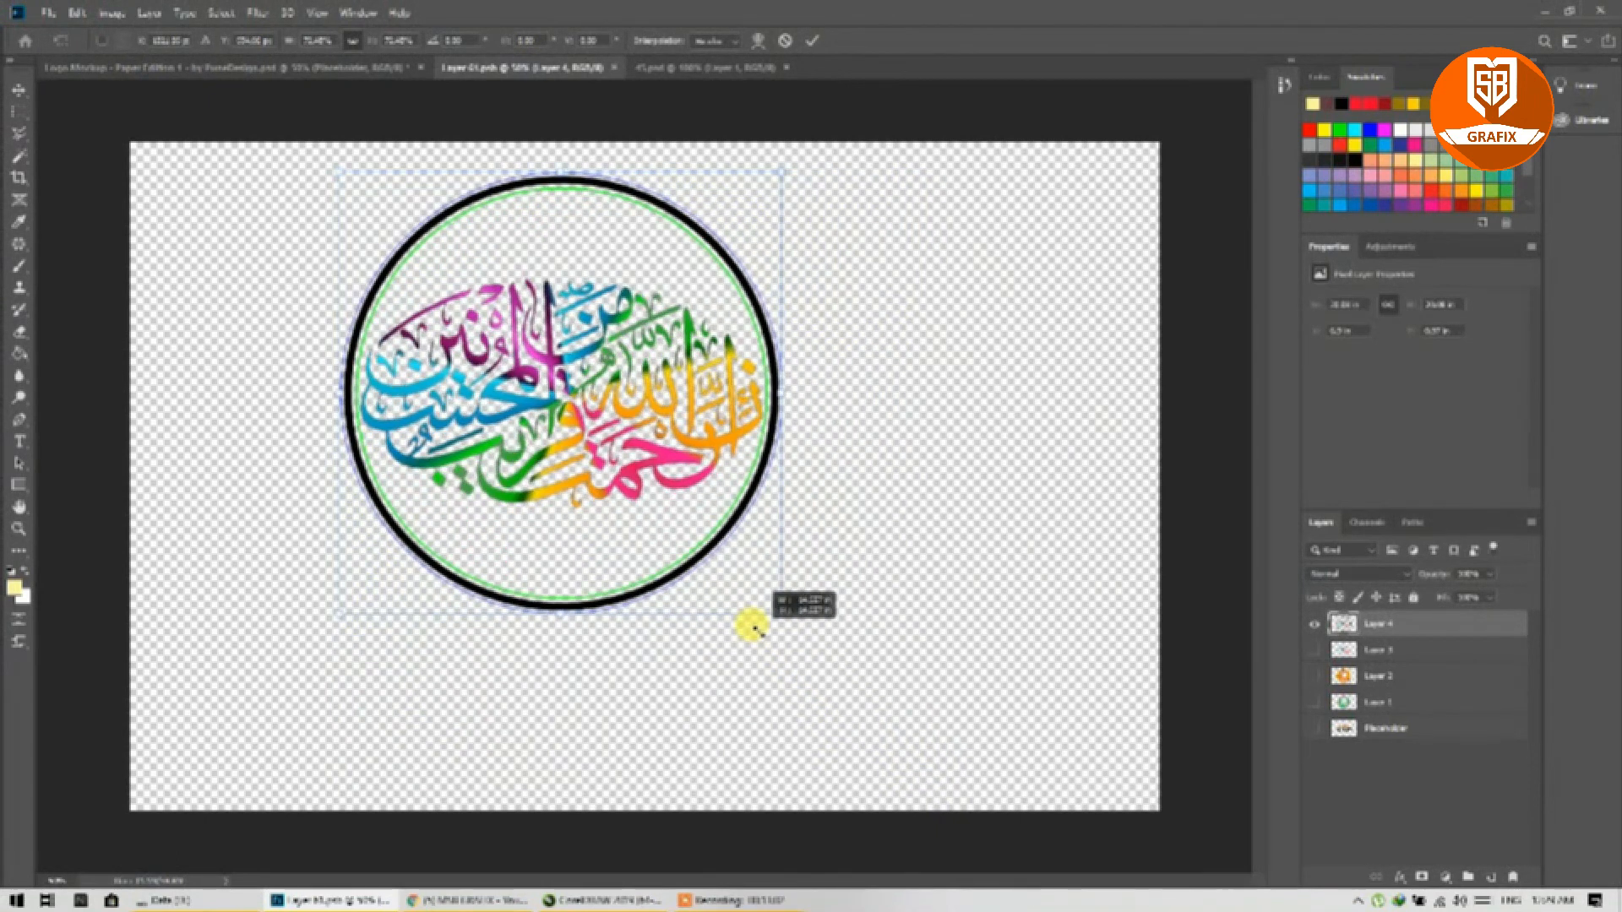
click(816, 41)
key(ctrl+s)
click(326, 71)
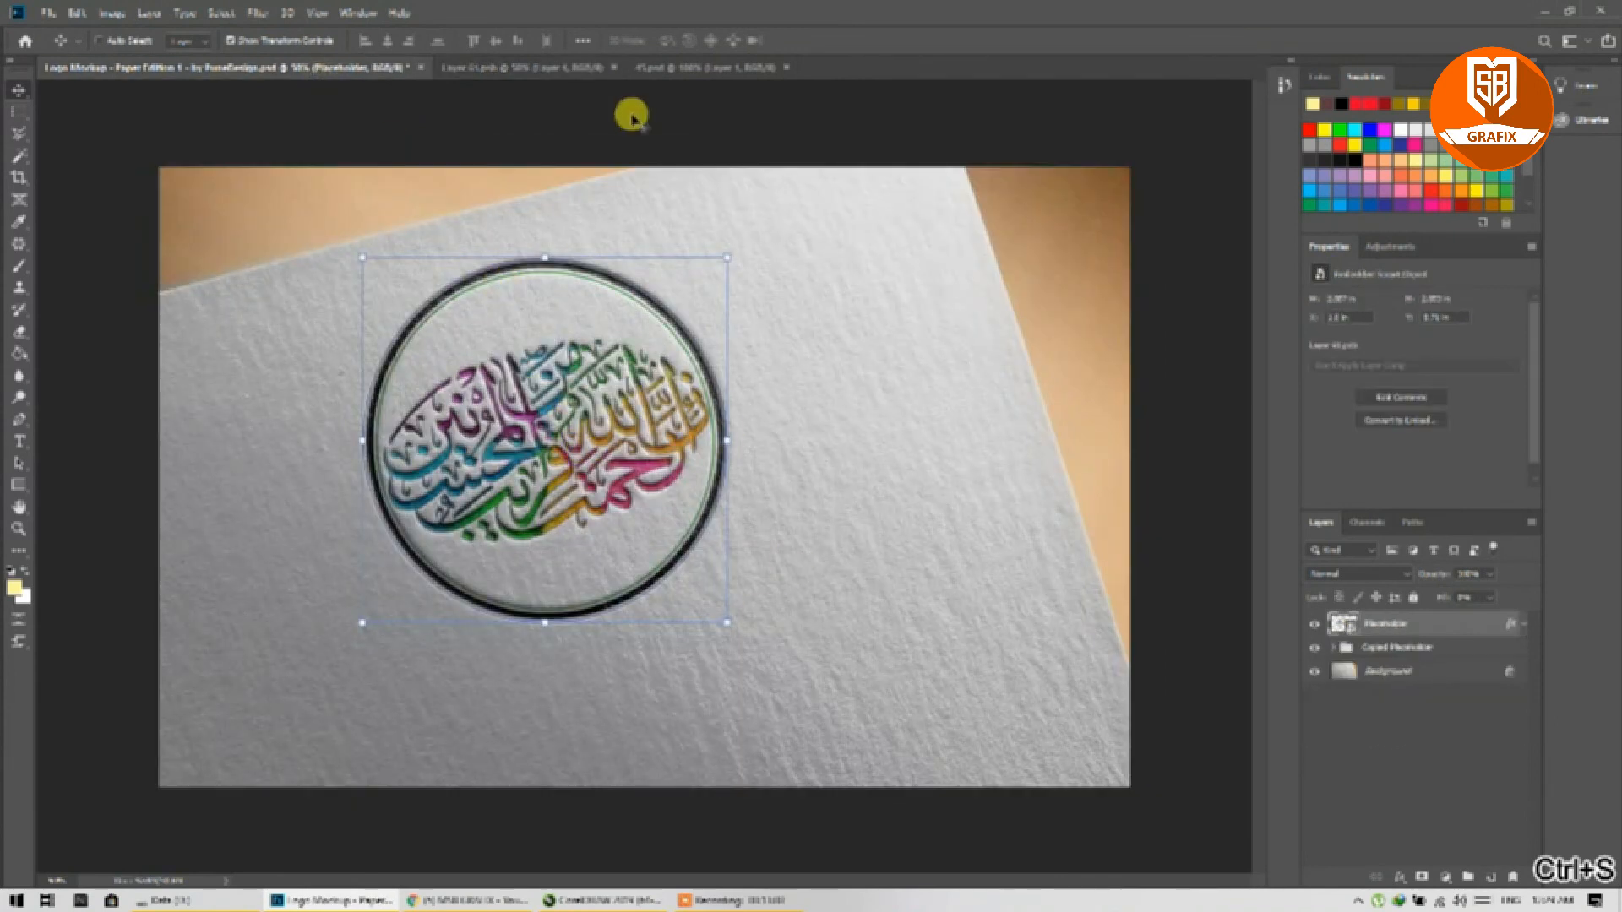
Step: Move the ring about 250 px right, save, and check its new position on the mockup
click(555, 69)
drag(608, 467, 818, 465)
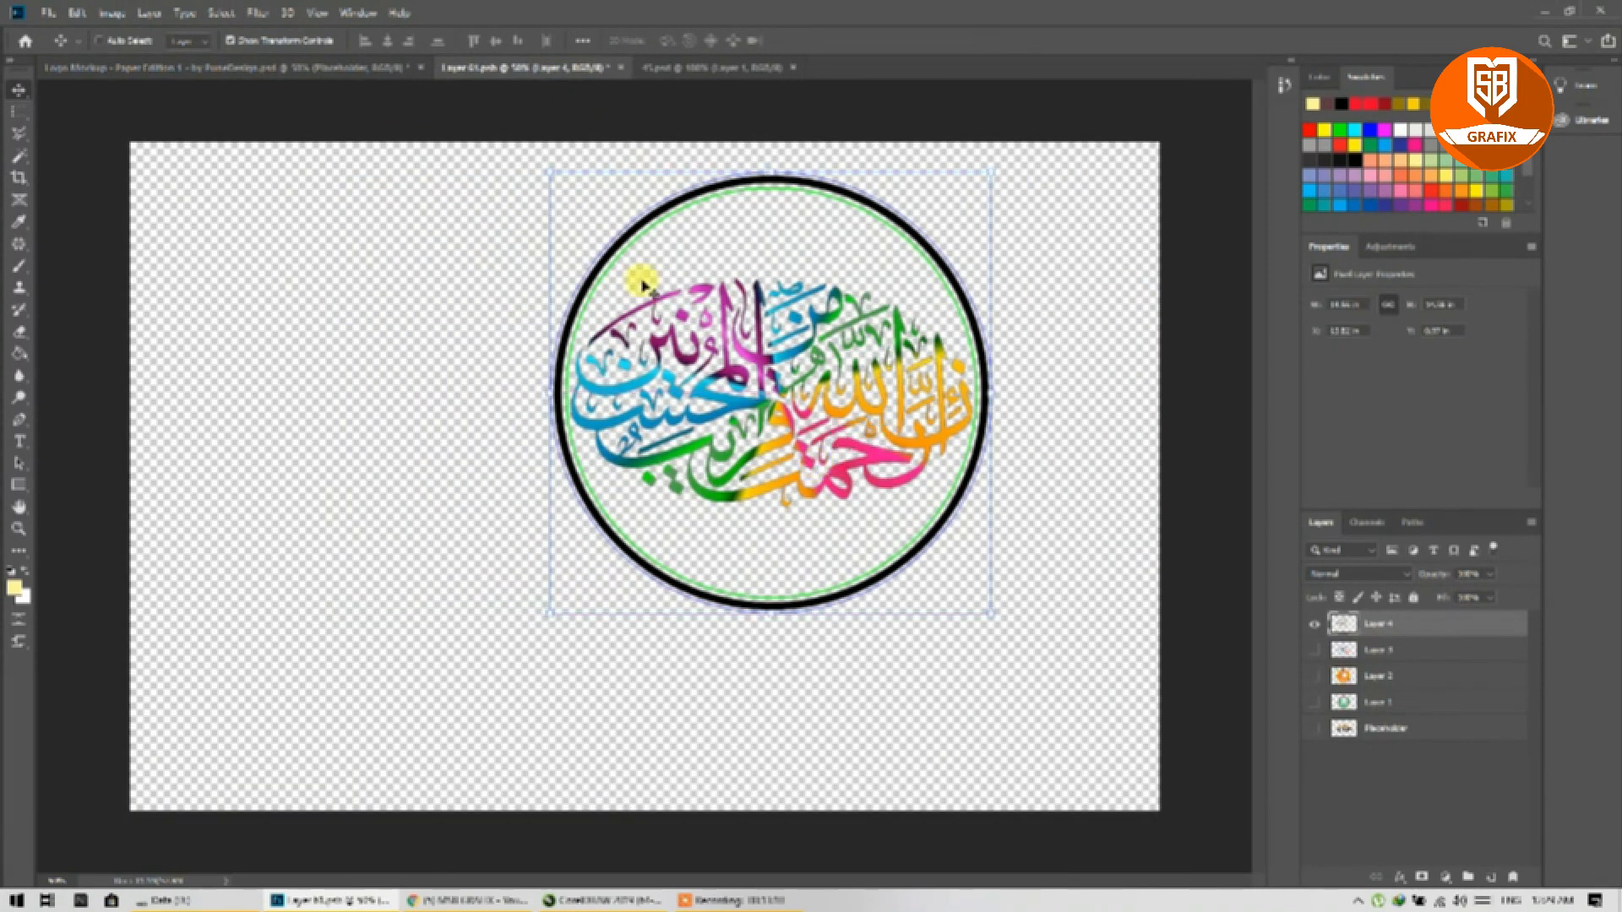
key(ctrl+s)
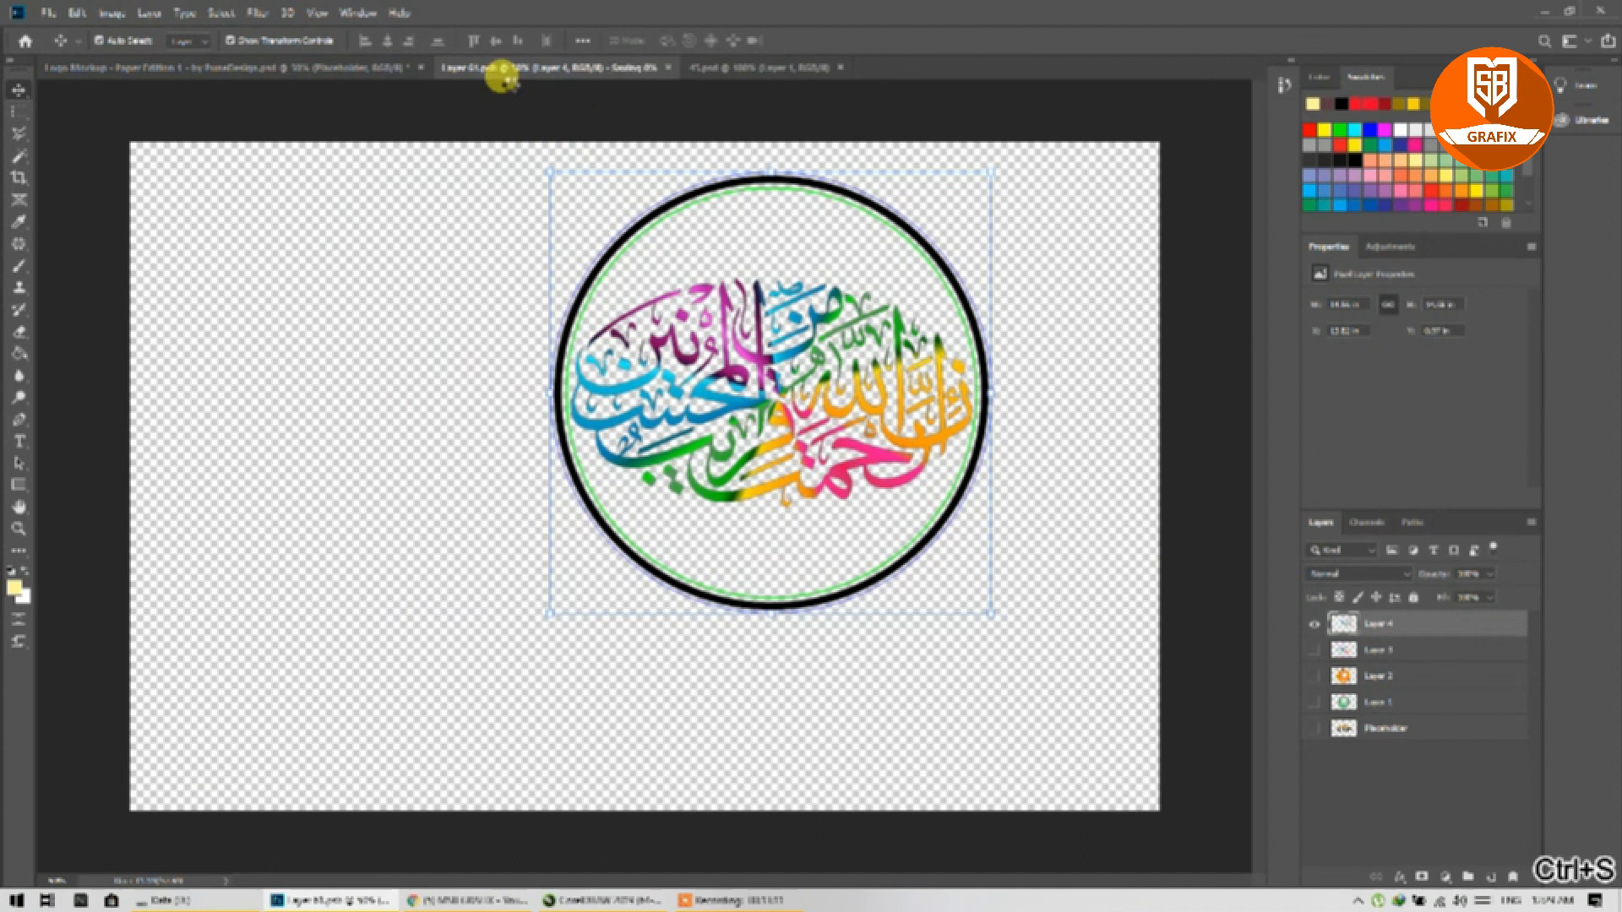
click(303, 68)
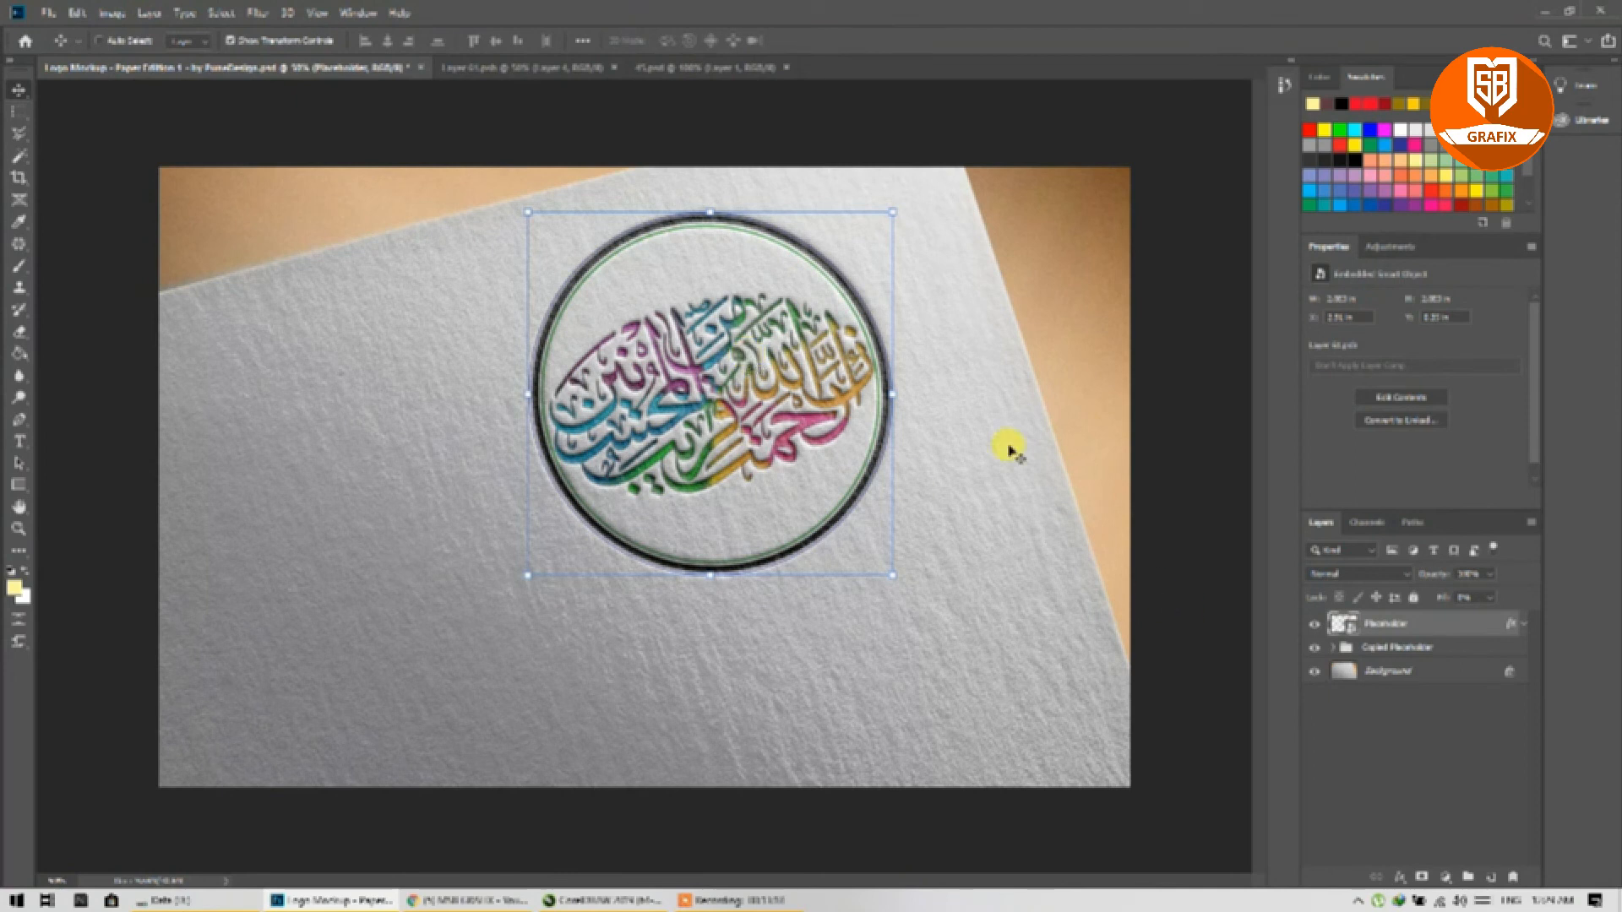
click(488, 68)
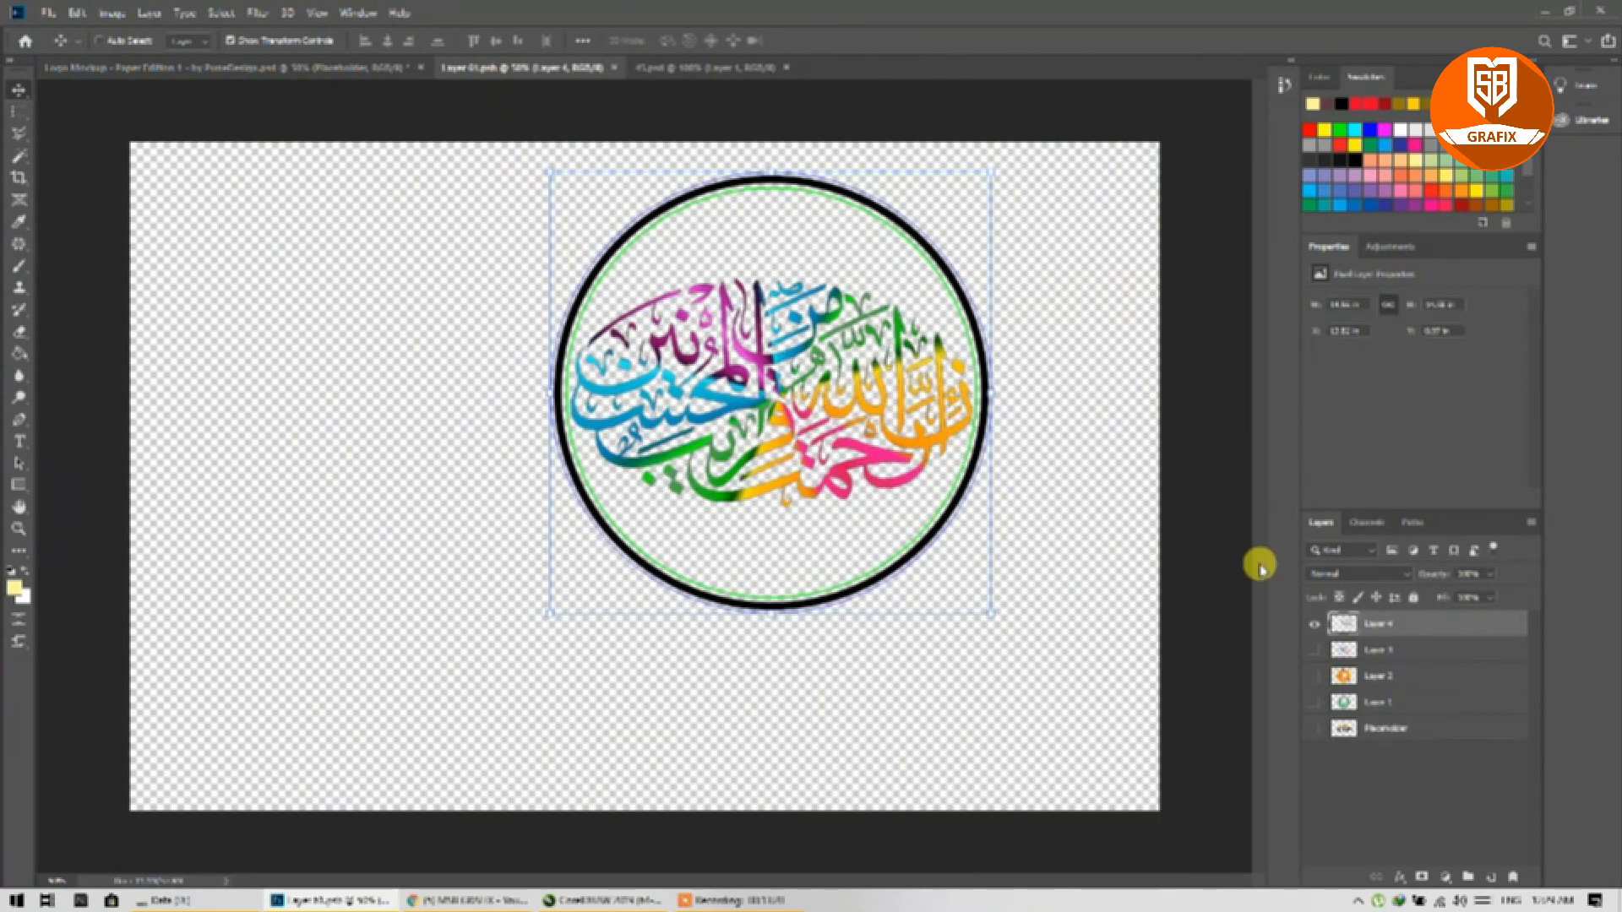
Step: Give Layer 4 a red Color Overlay layer style and save the smart object
right_click(1345, 623)
click(1392, 291)
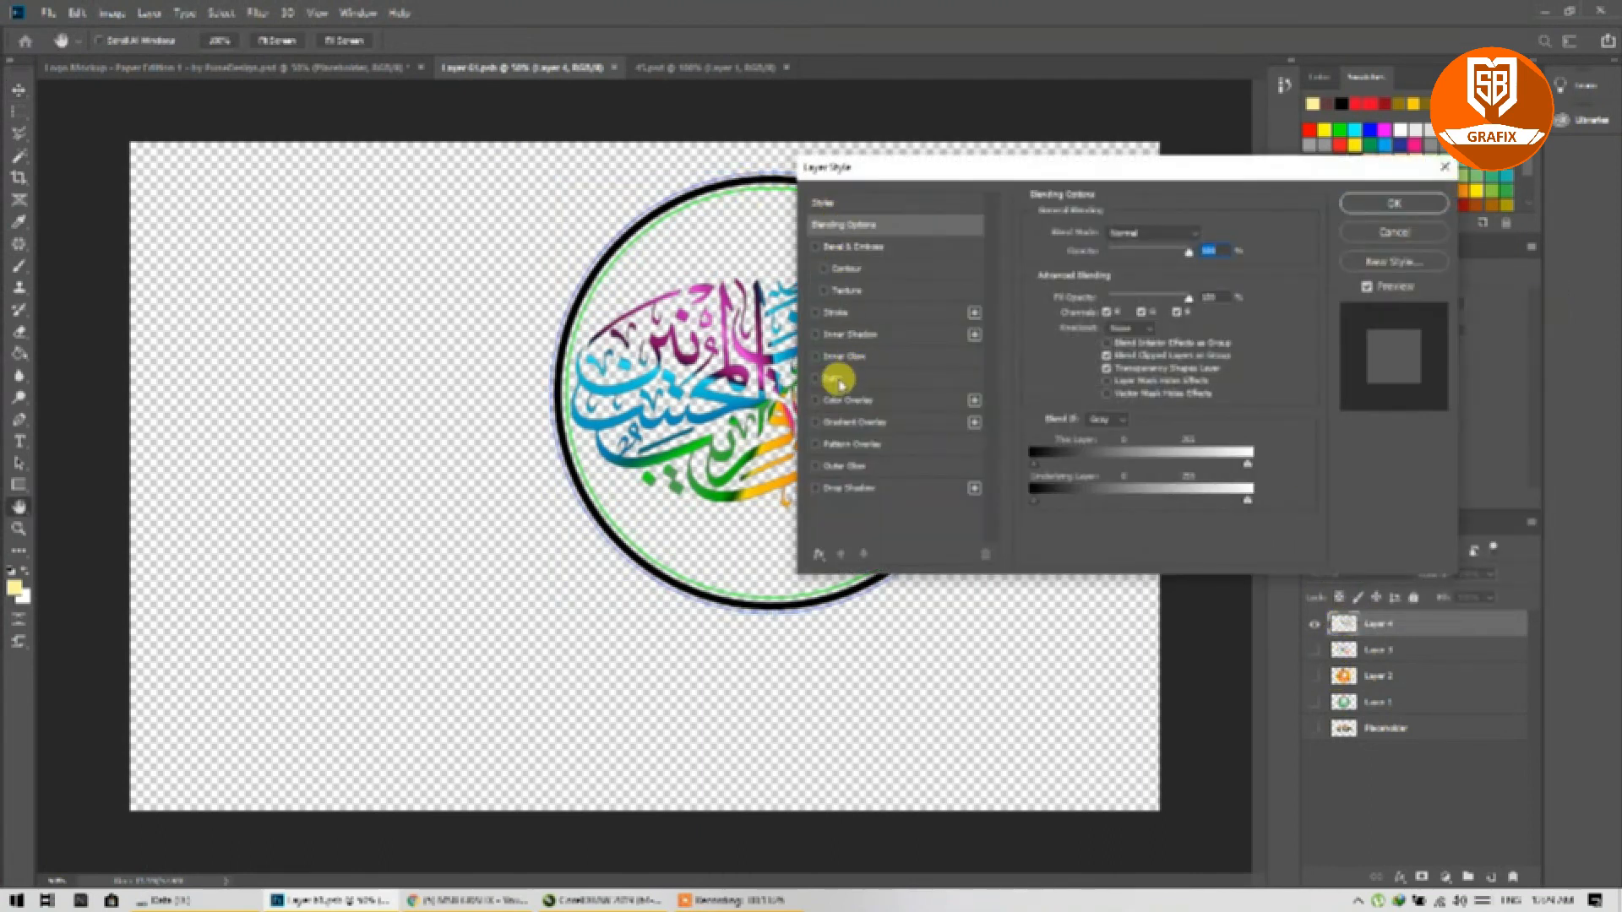
click(815, 401)
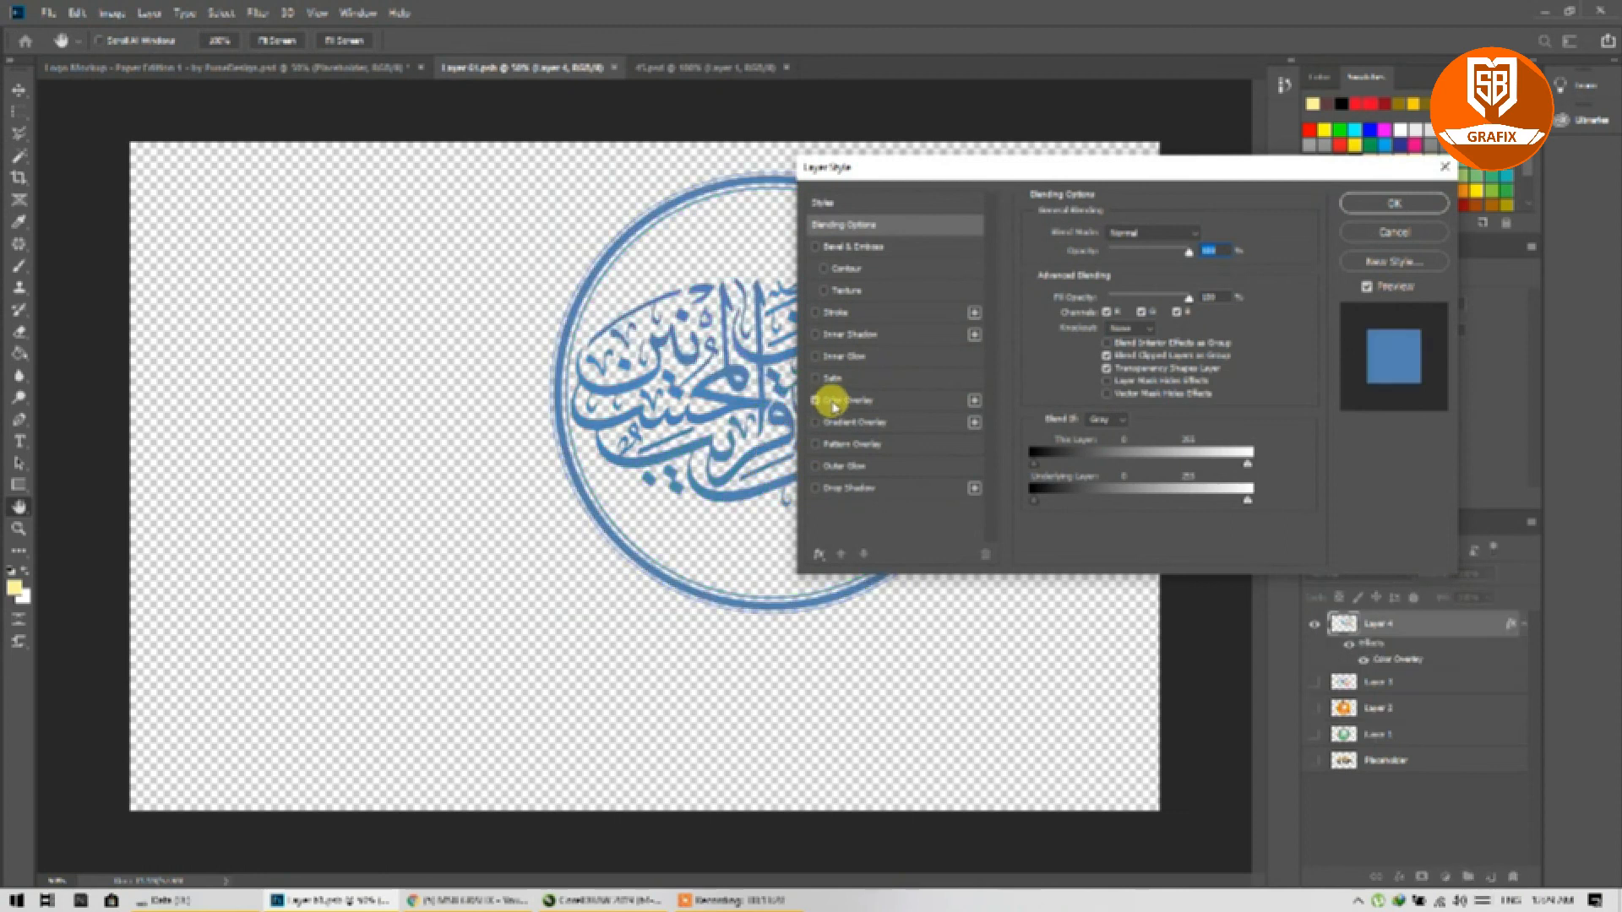
click(836, 402)
click(1194, 233)
drag(1206, 262, 1242, 208)
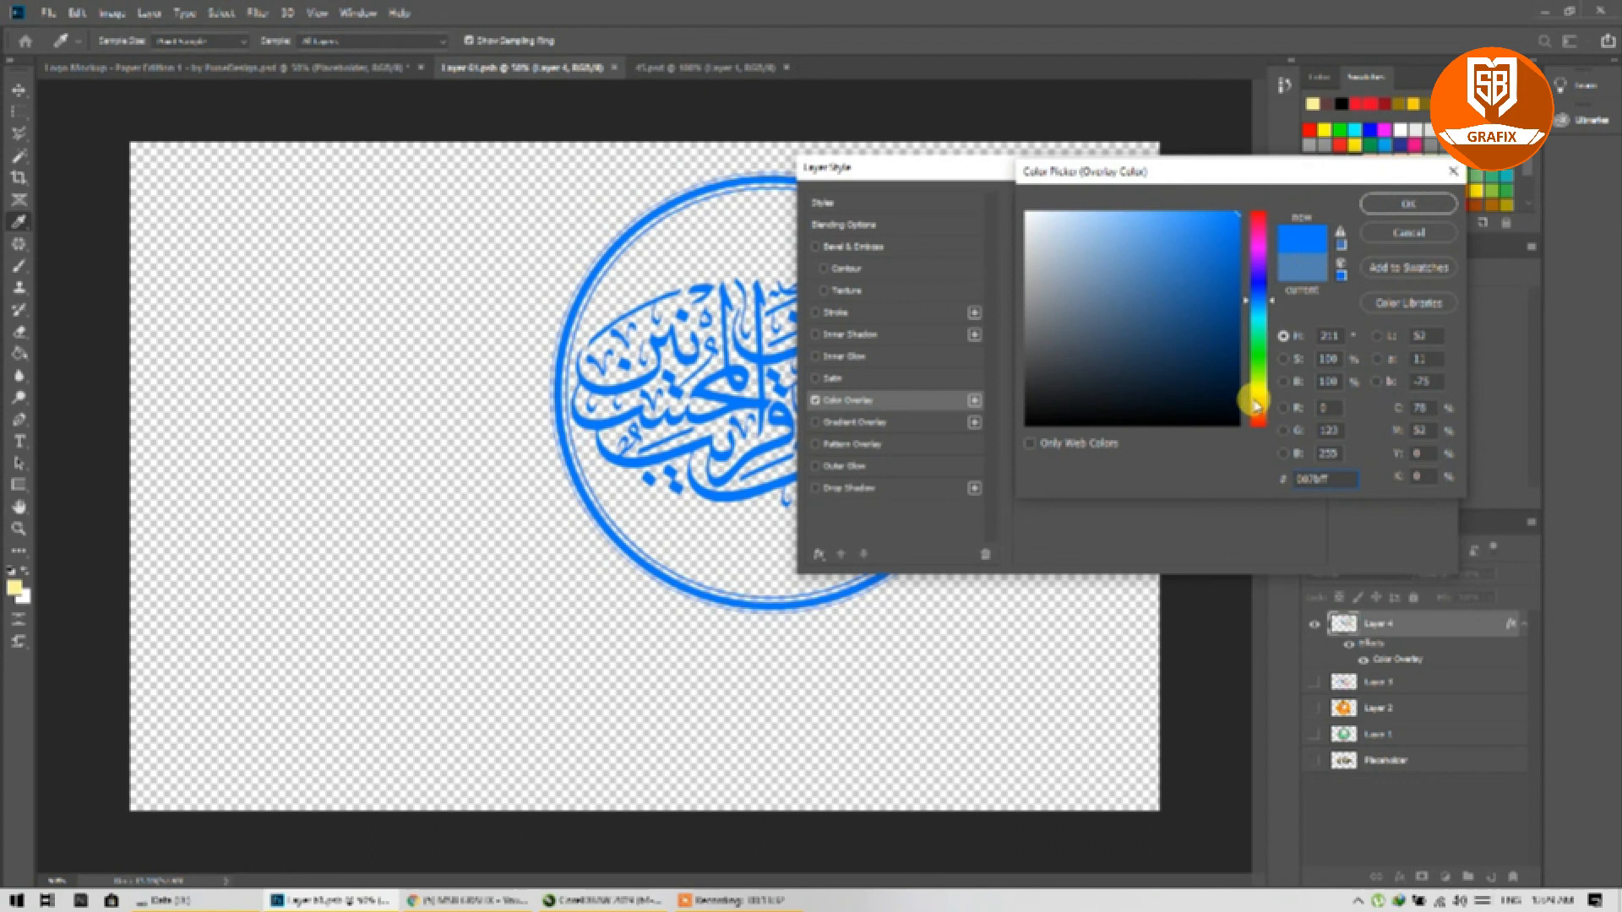
click(1262, 223)
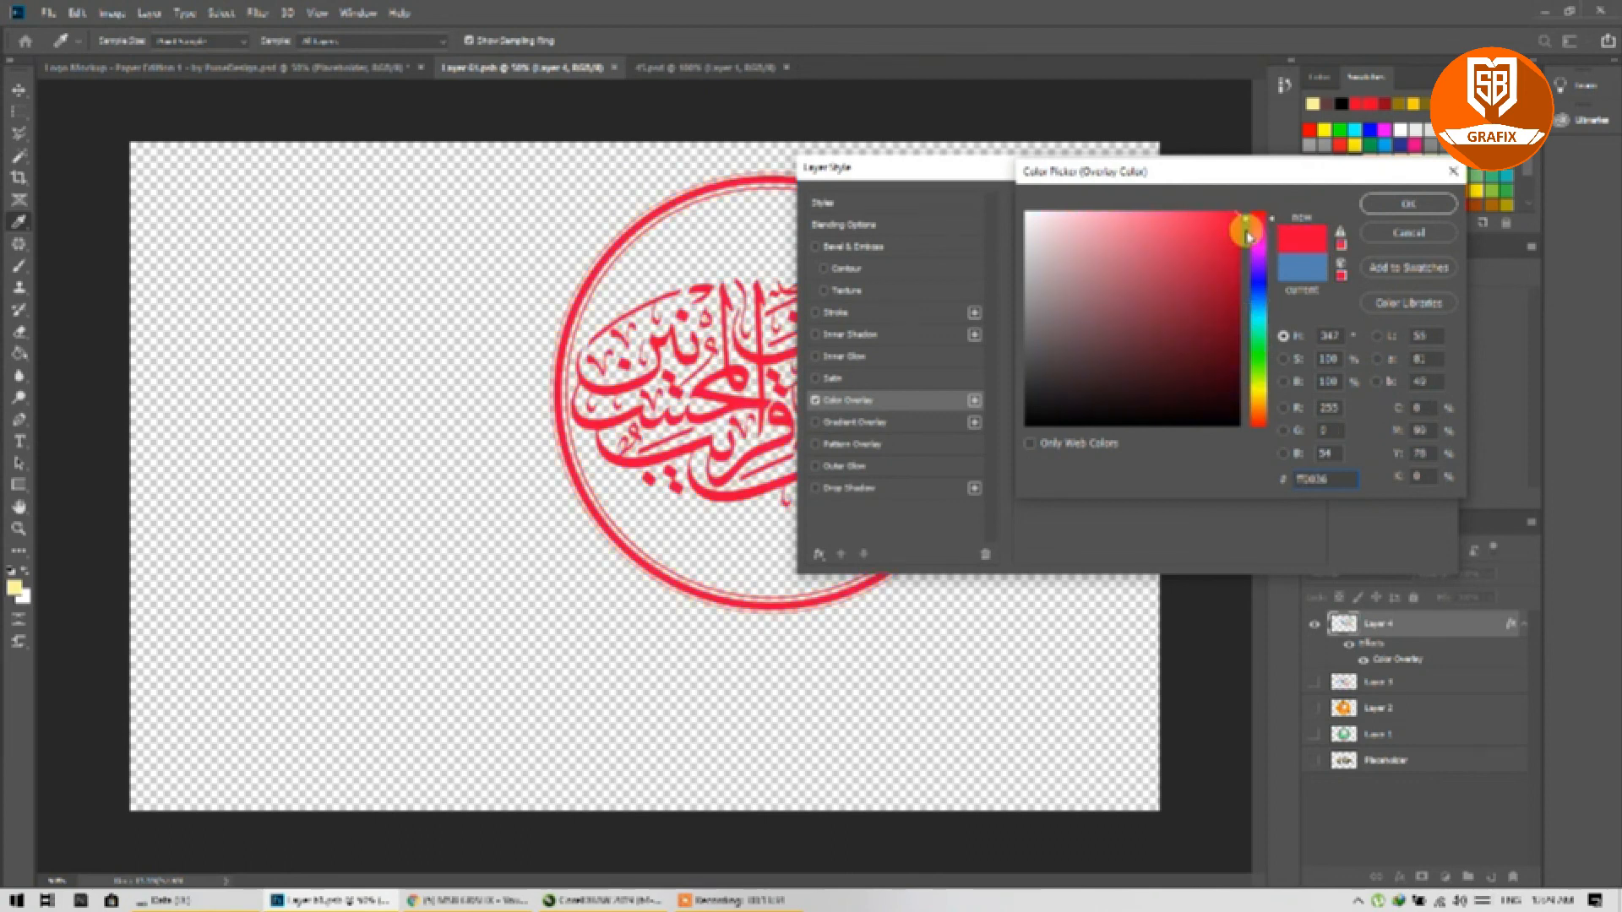
click(1398, 204)
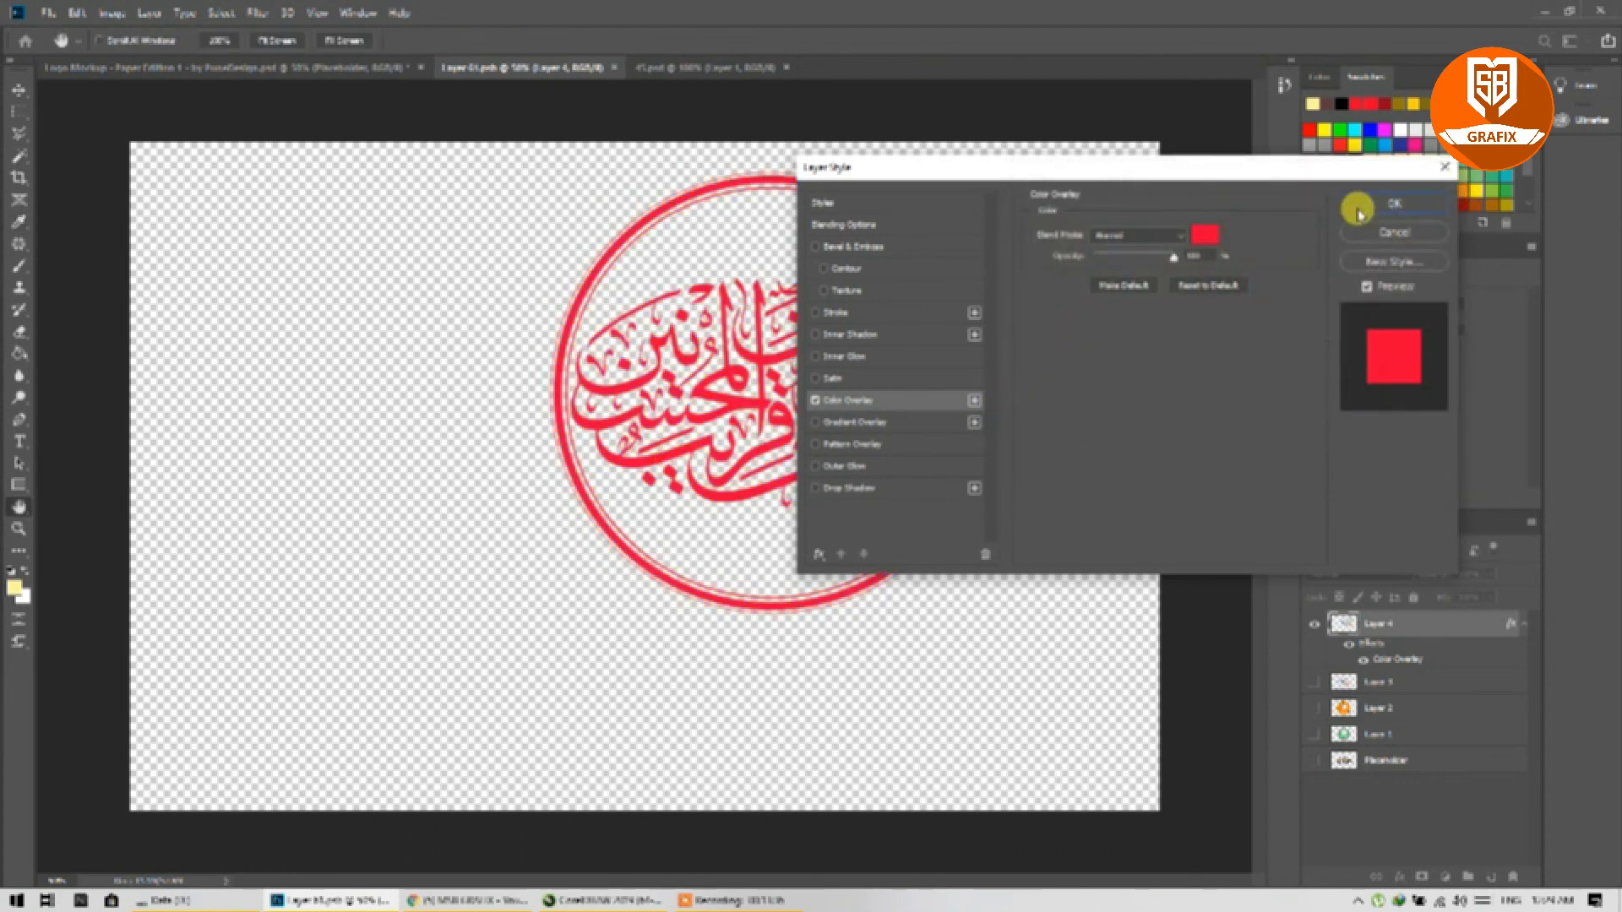
click(1395, 203)
key(v)
key(ctrl+s)
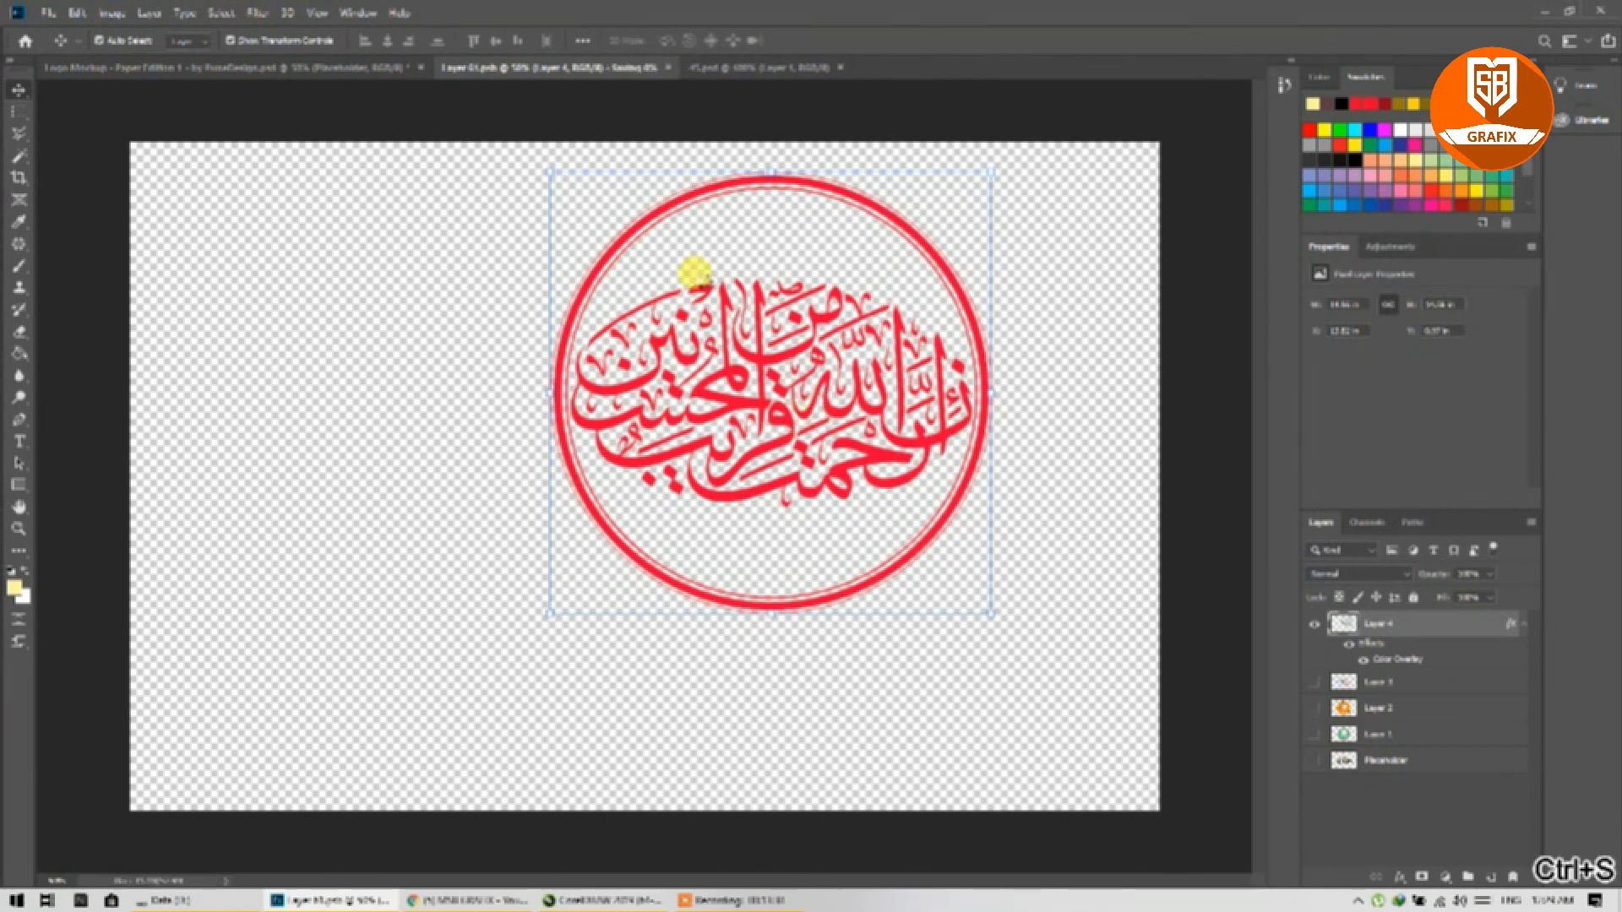
Step: View the red embossed logo on the mockup, then return to Layer 4 in the logo document
click(304, 67)
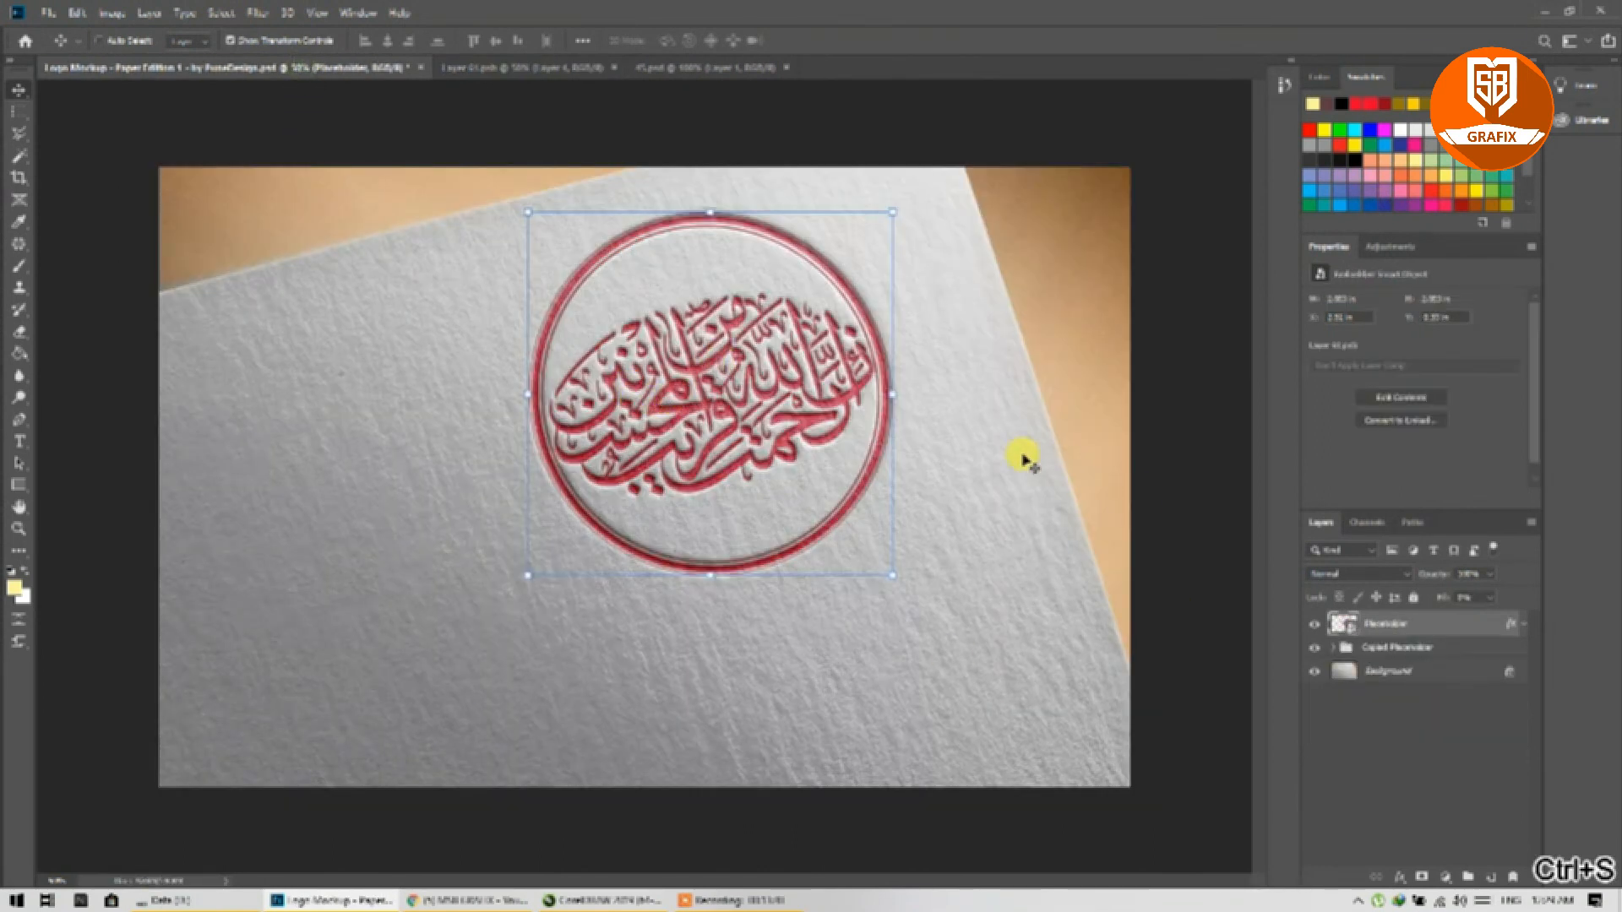
click(519, 69)
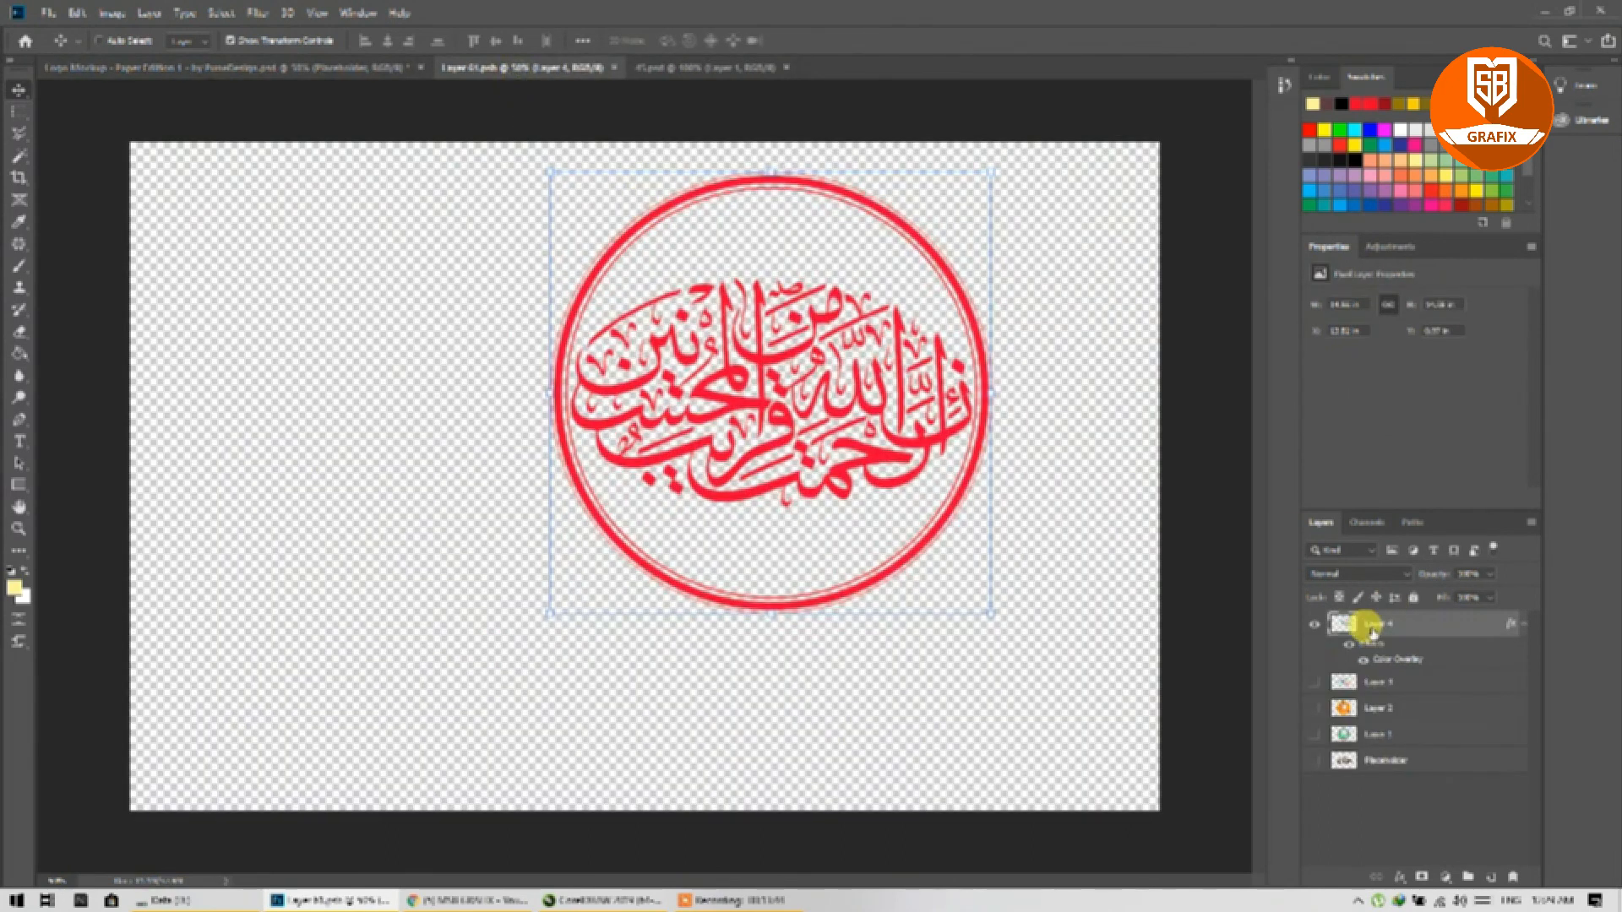
right_click(1372, 627)
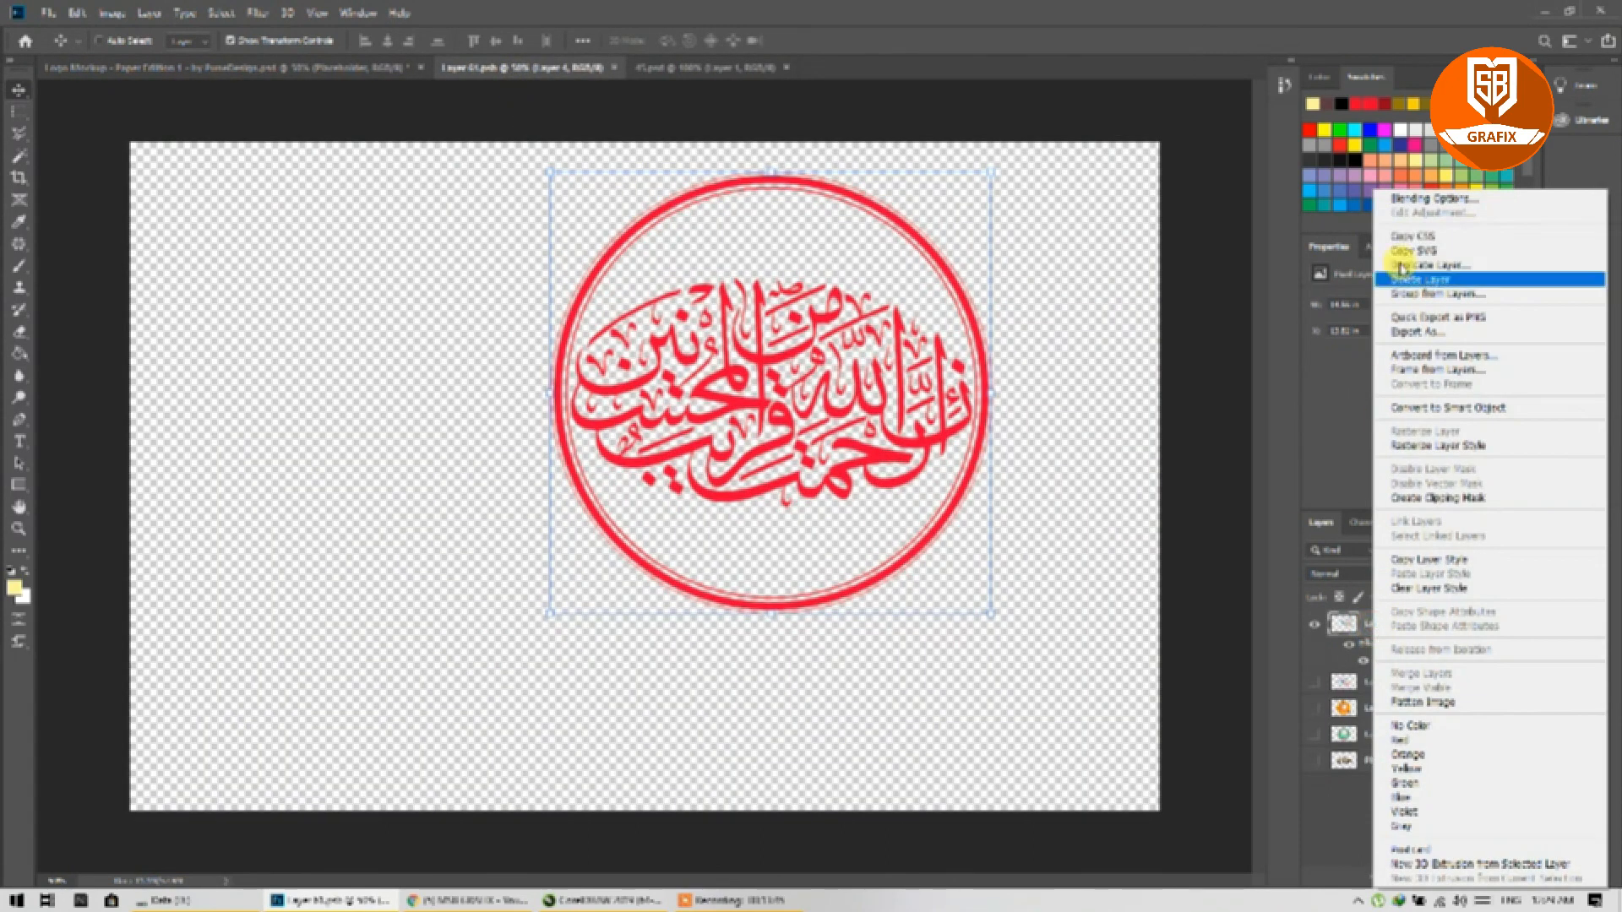
Step: Swap Layer 4's red Color Overlay for a full-opacity rainbow Gradient Overlay
click(1407, 201)
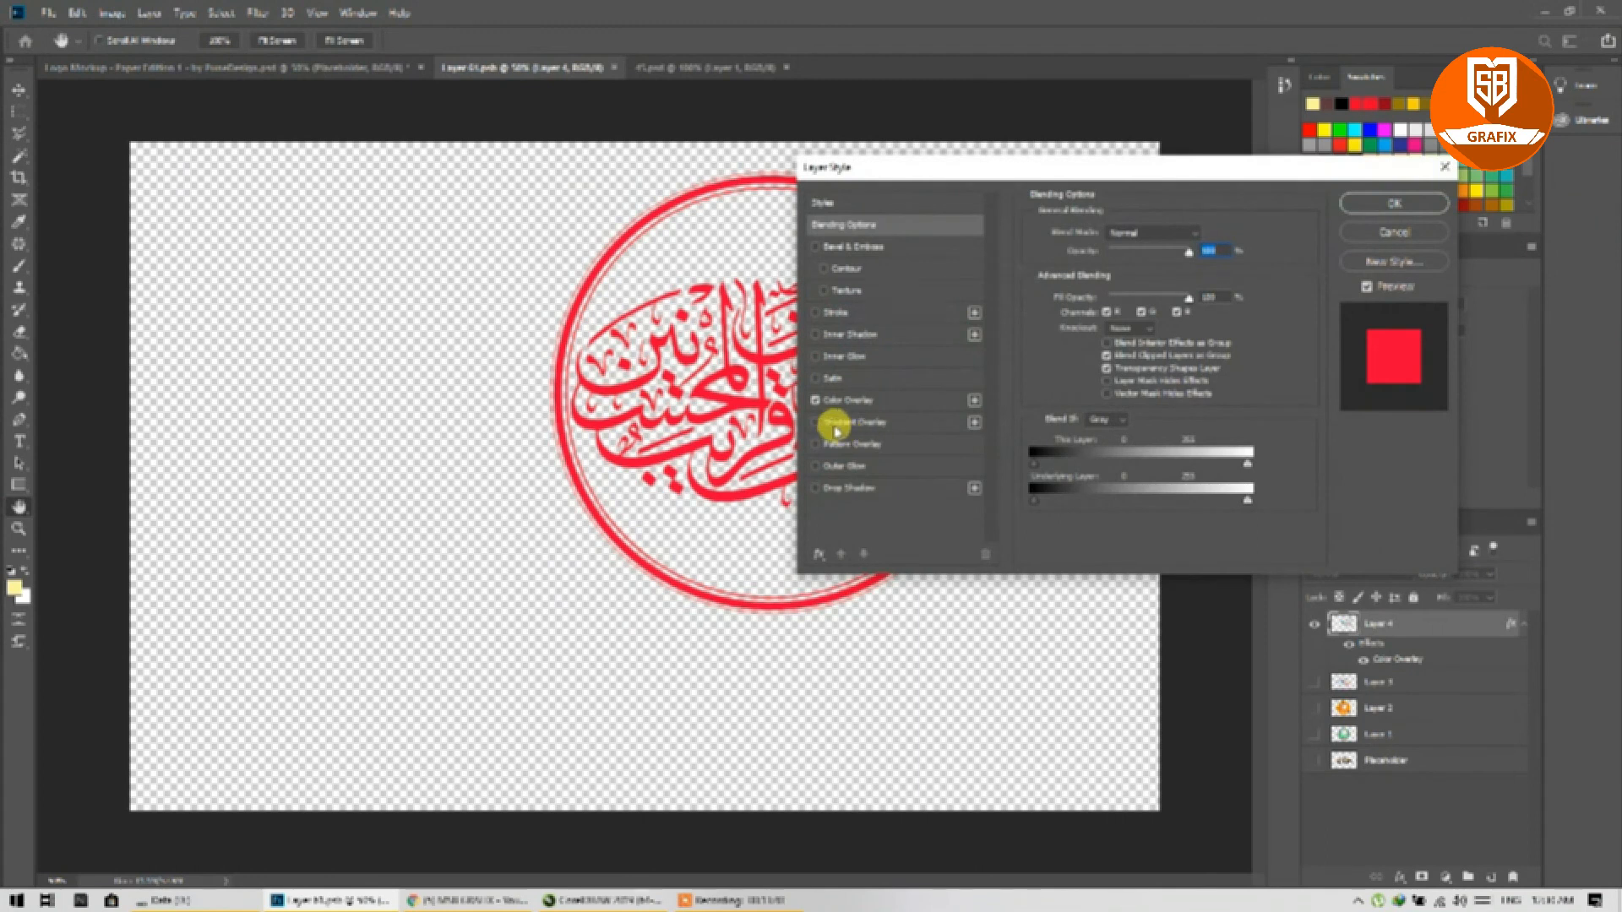
click(814, 424)
click(815, 402)
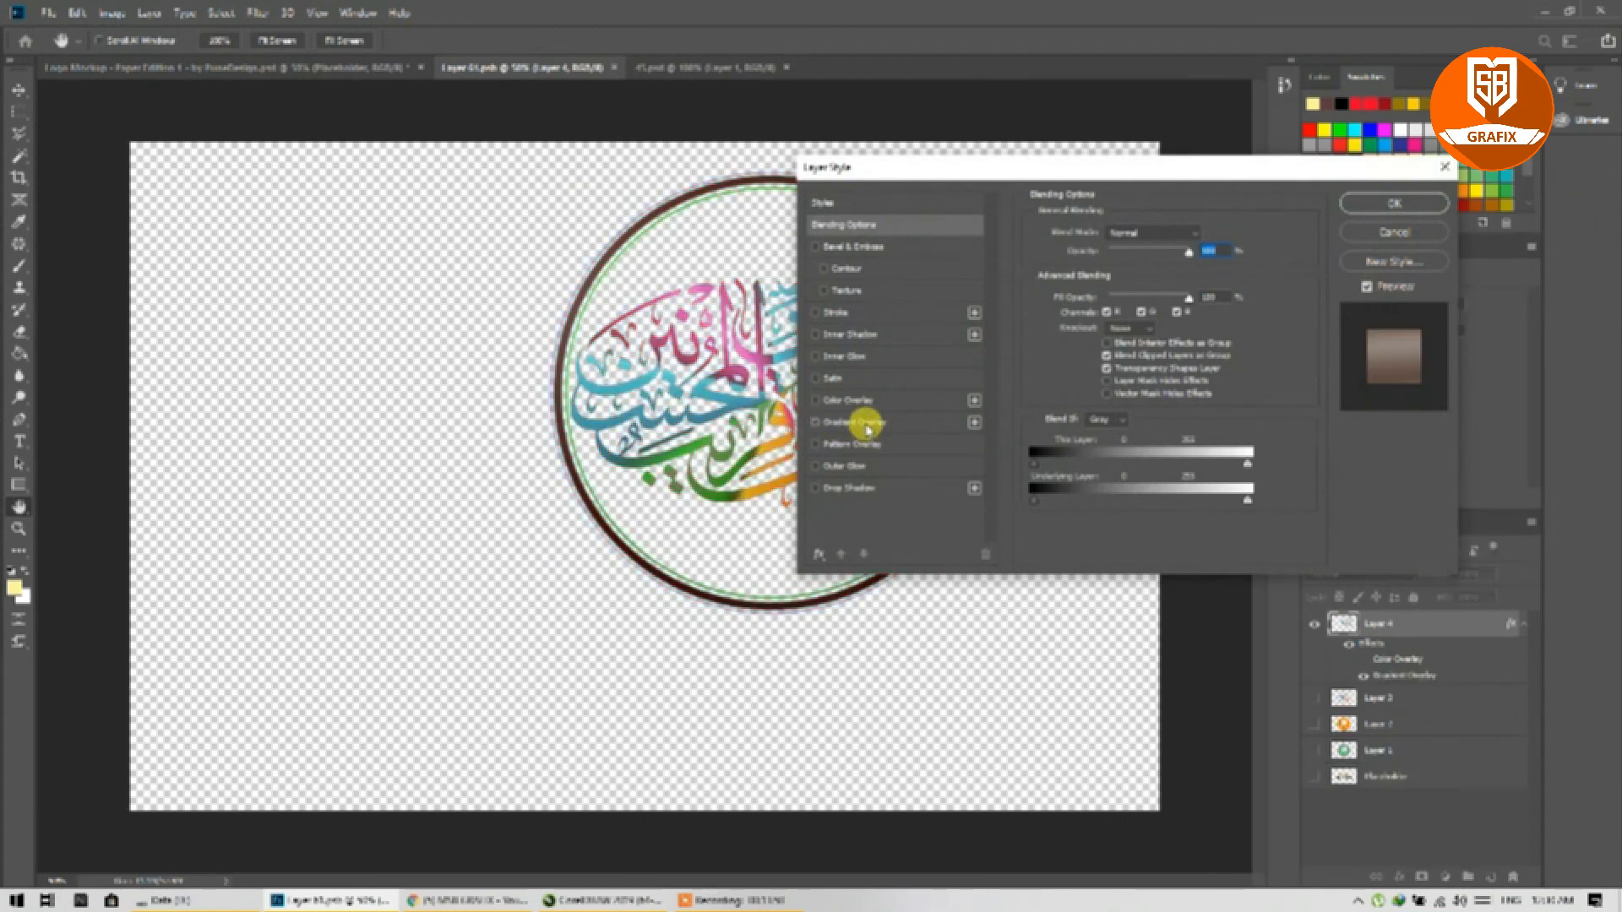
click(866, 424)
click(1138, 275)
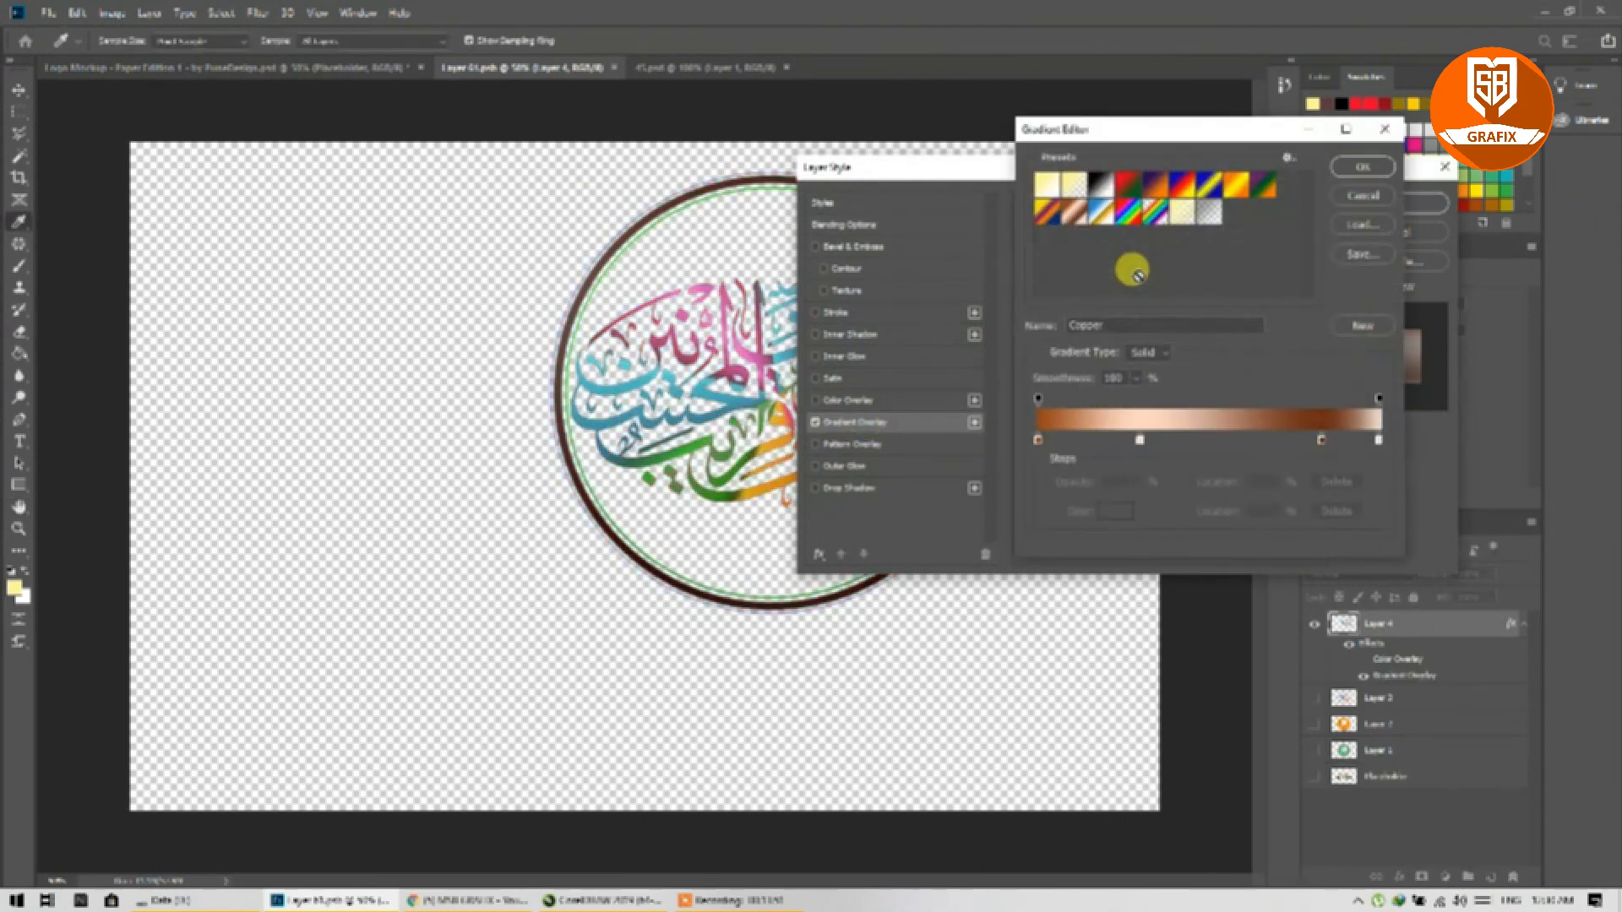
click(1130, 212)
click(1353, 167)
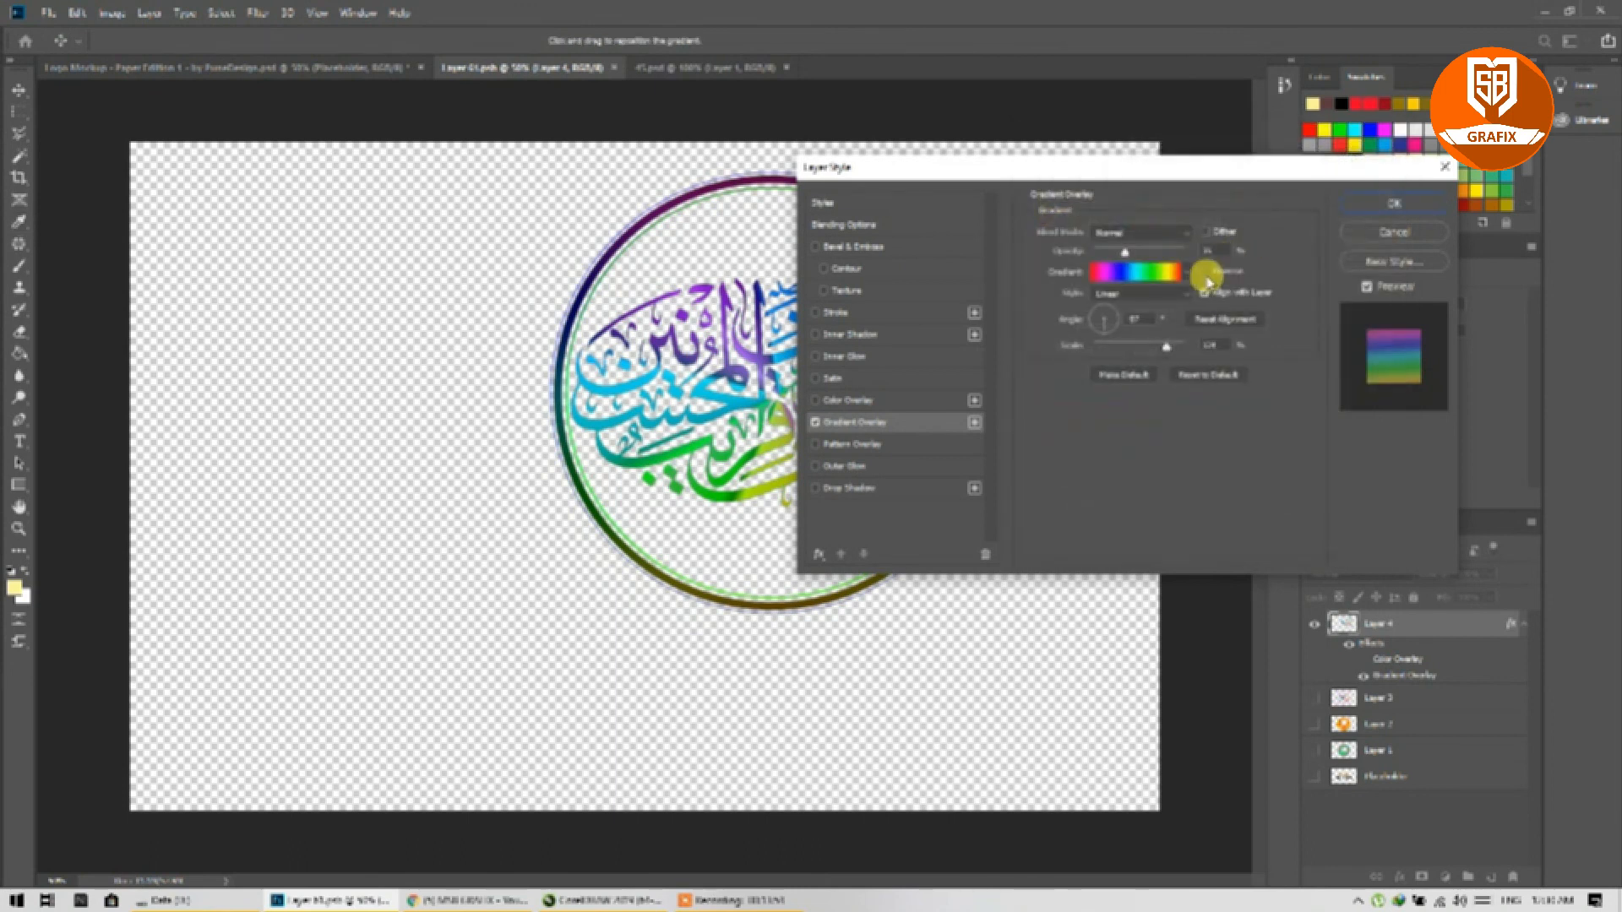
drag(1124, 253, 1208, 253)
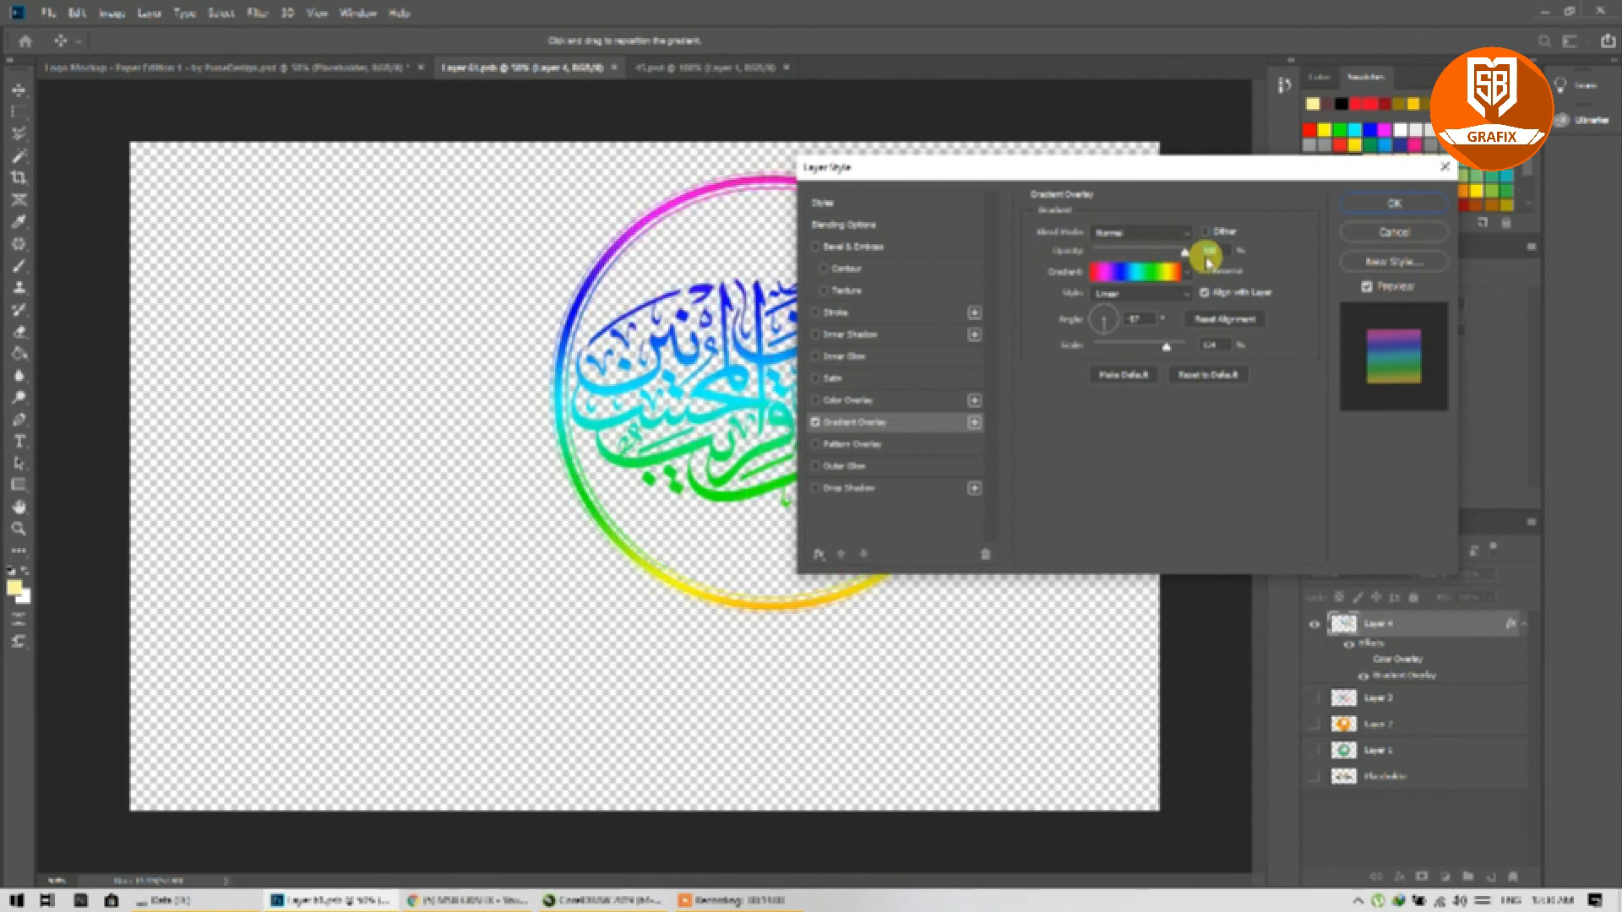
Step: Change the gradient to Orange, Yellow, Orange, adjust its angle, save, and view the gold mockup
click(1158, 272)
click(1234, 185)
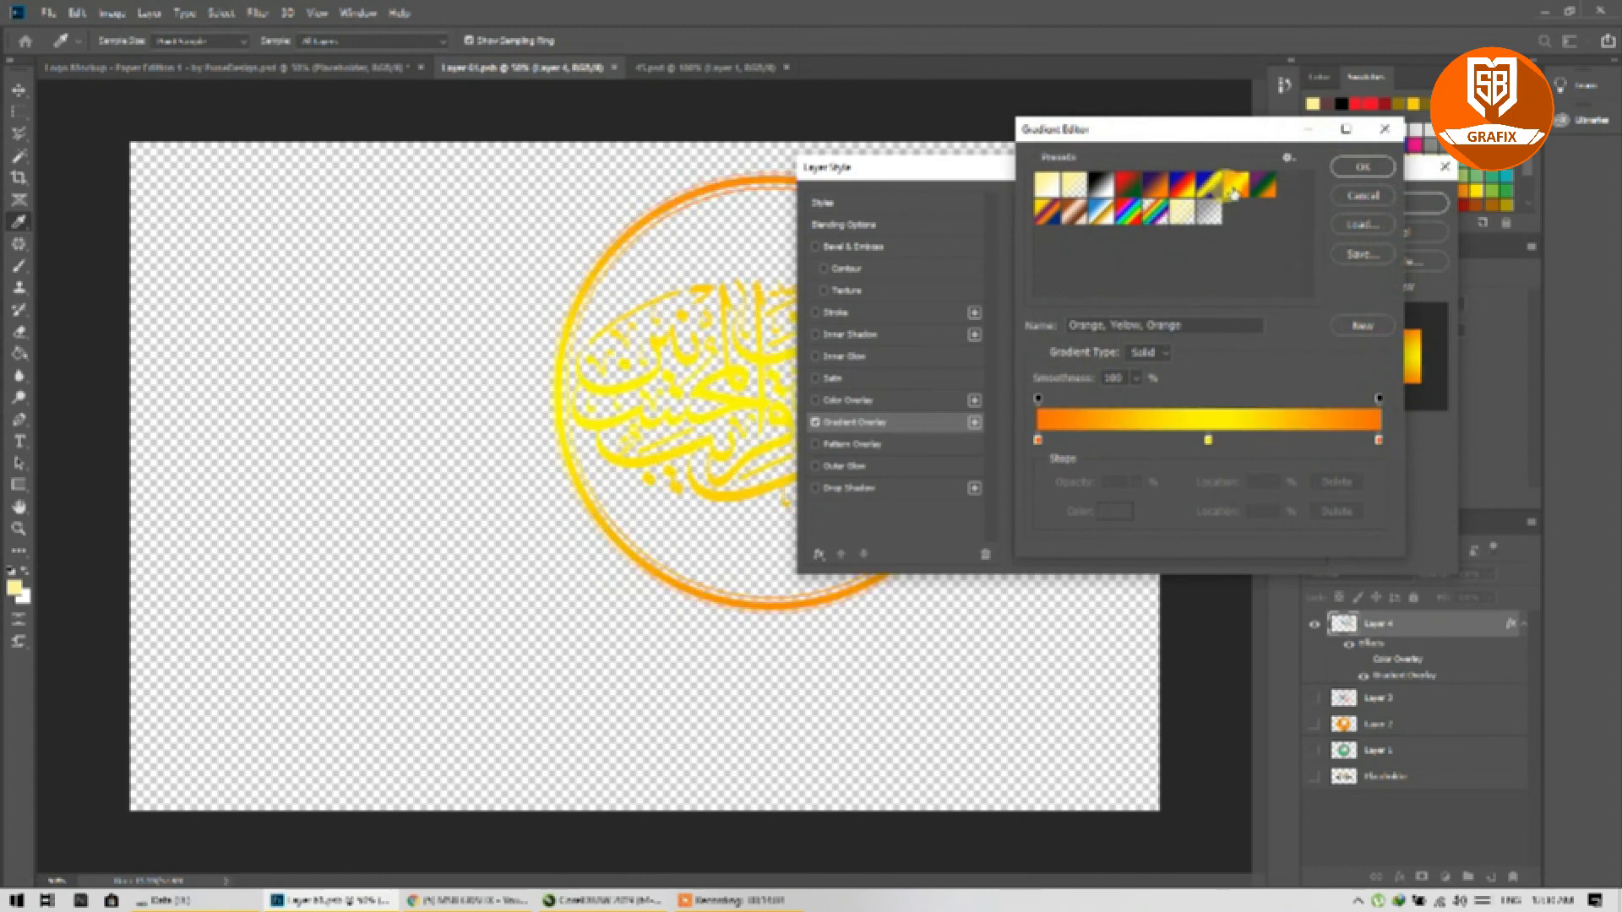
click(1359, 169)
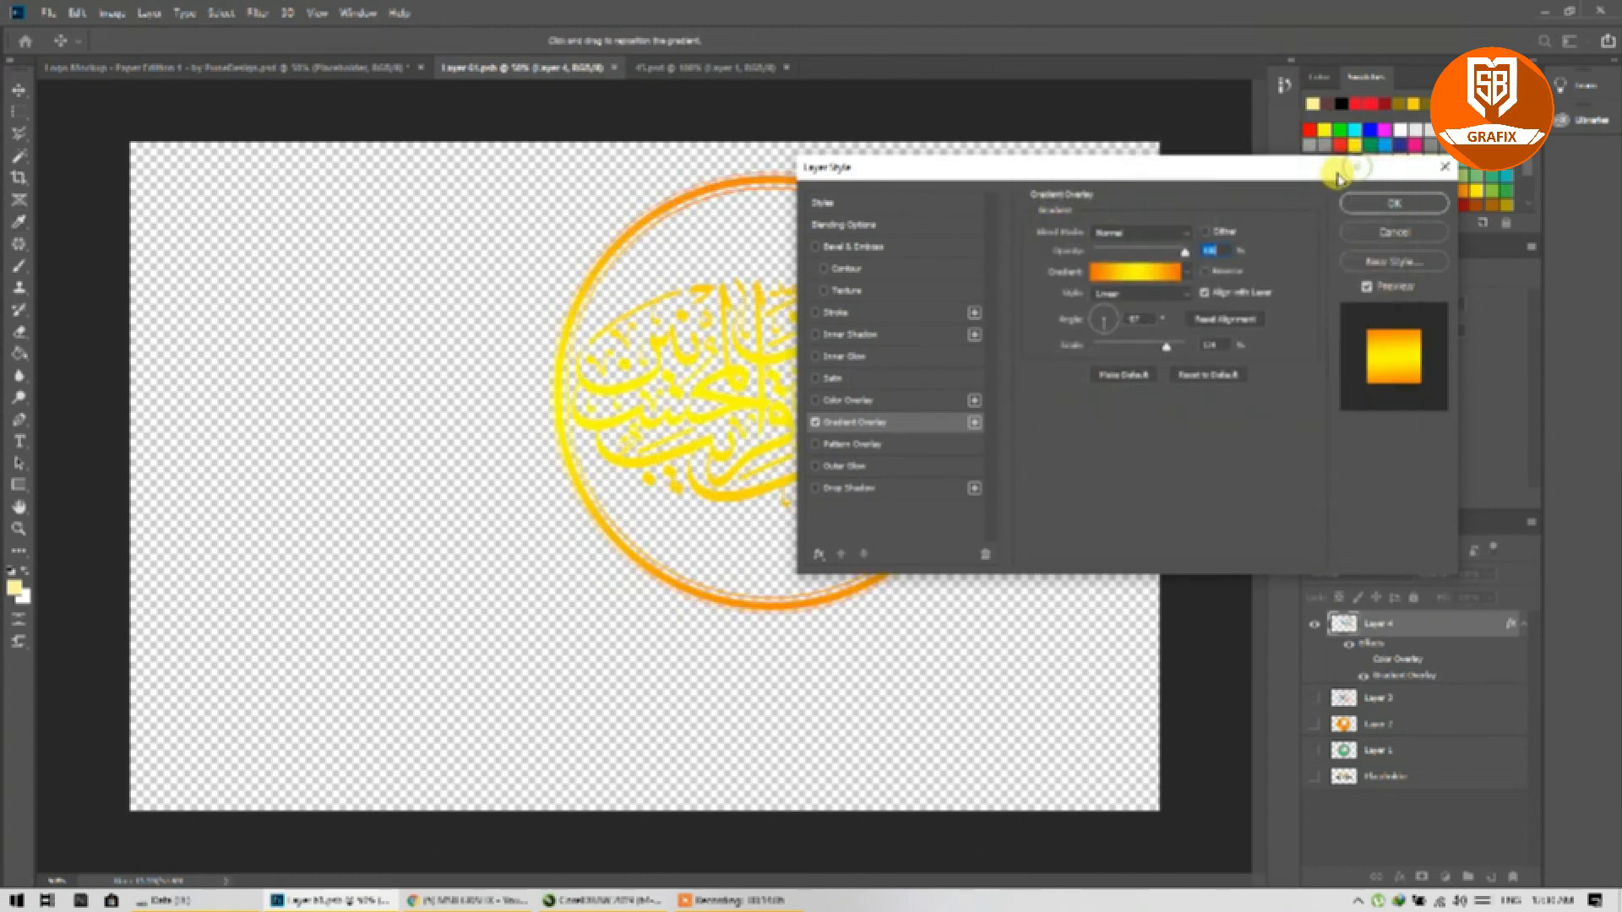
drag(1105, 329, 1096, 331)
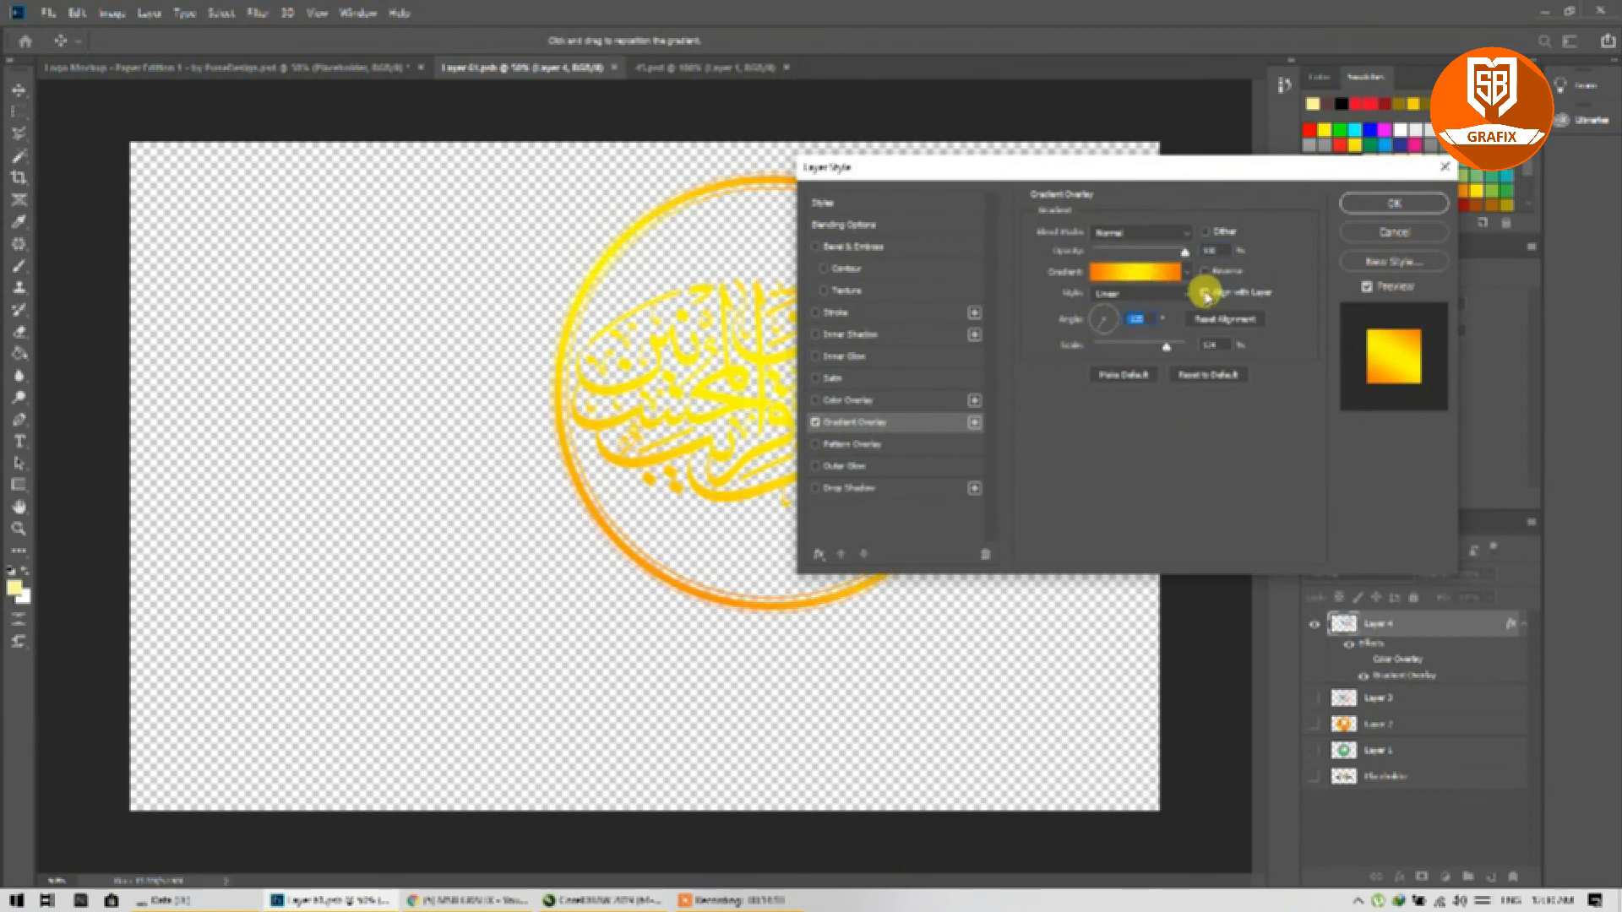
click(1393, 205)
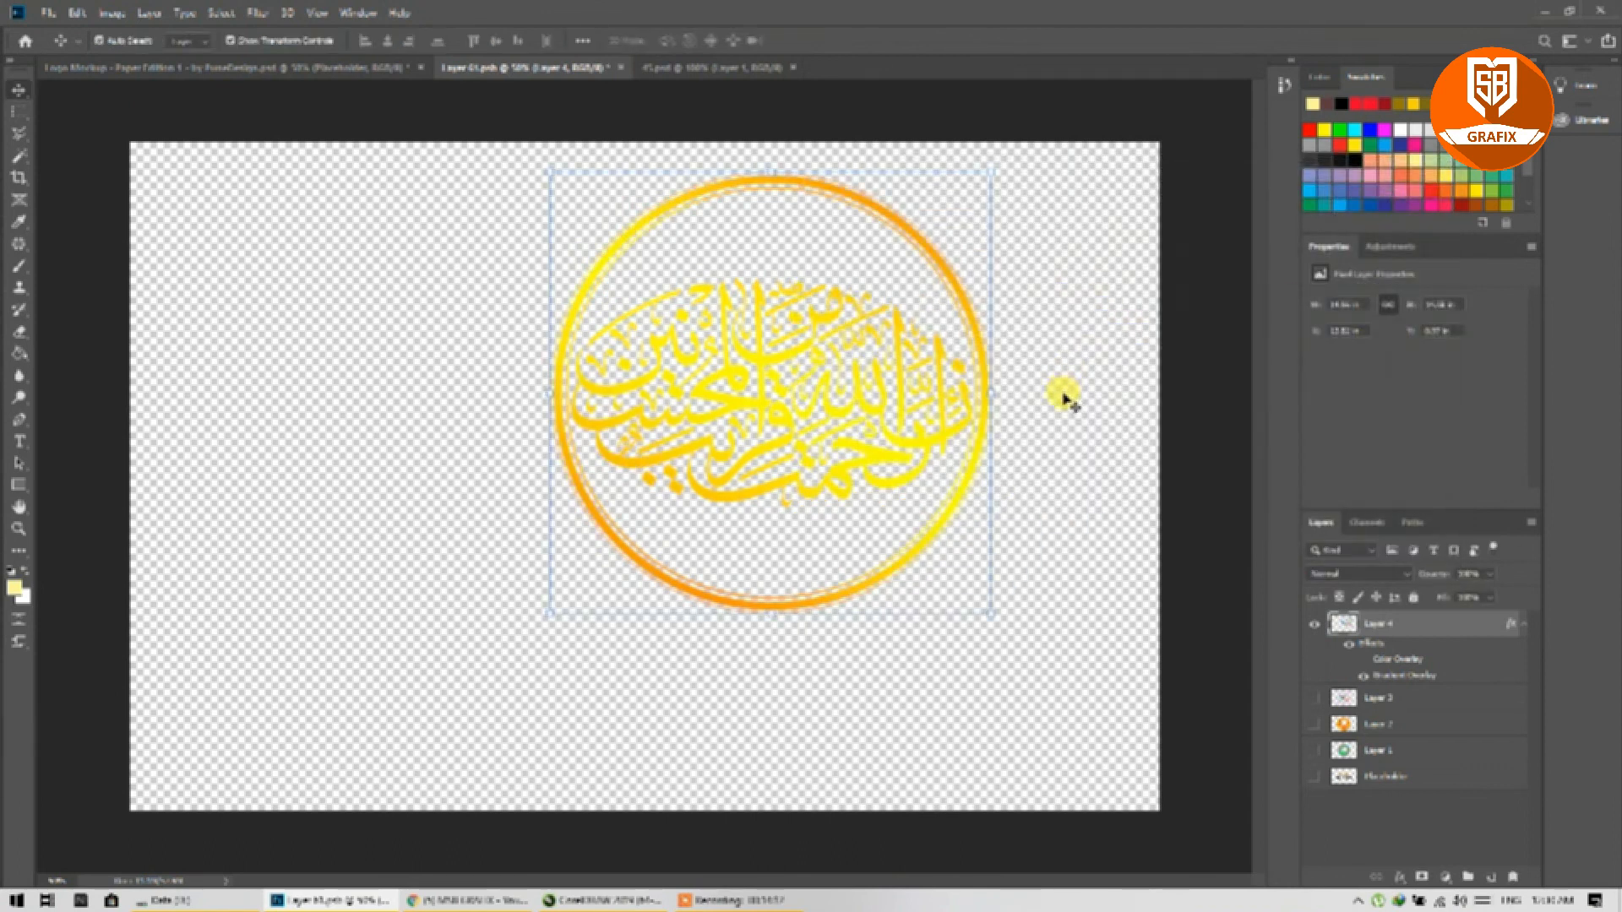
key(ctrl+s)
click(267, 67)
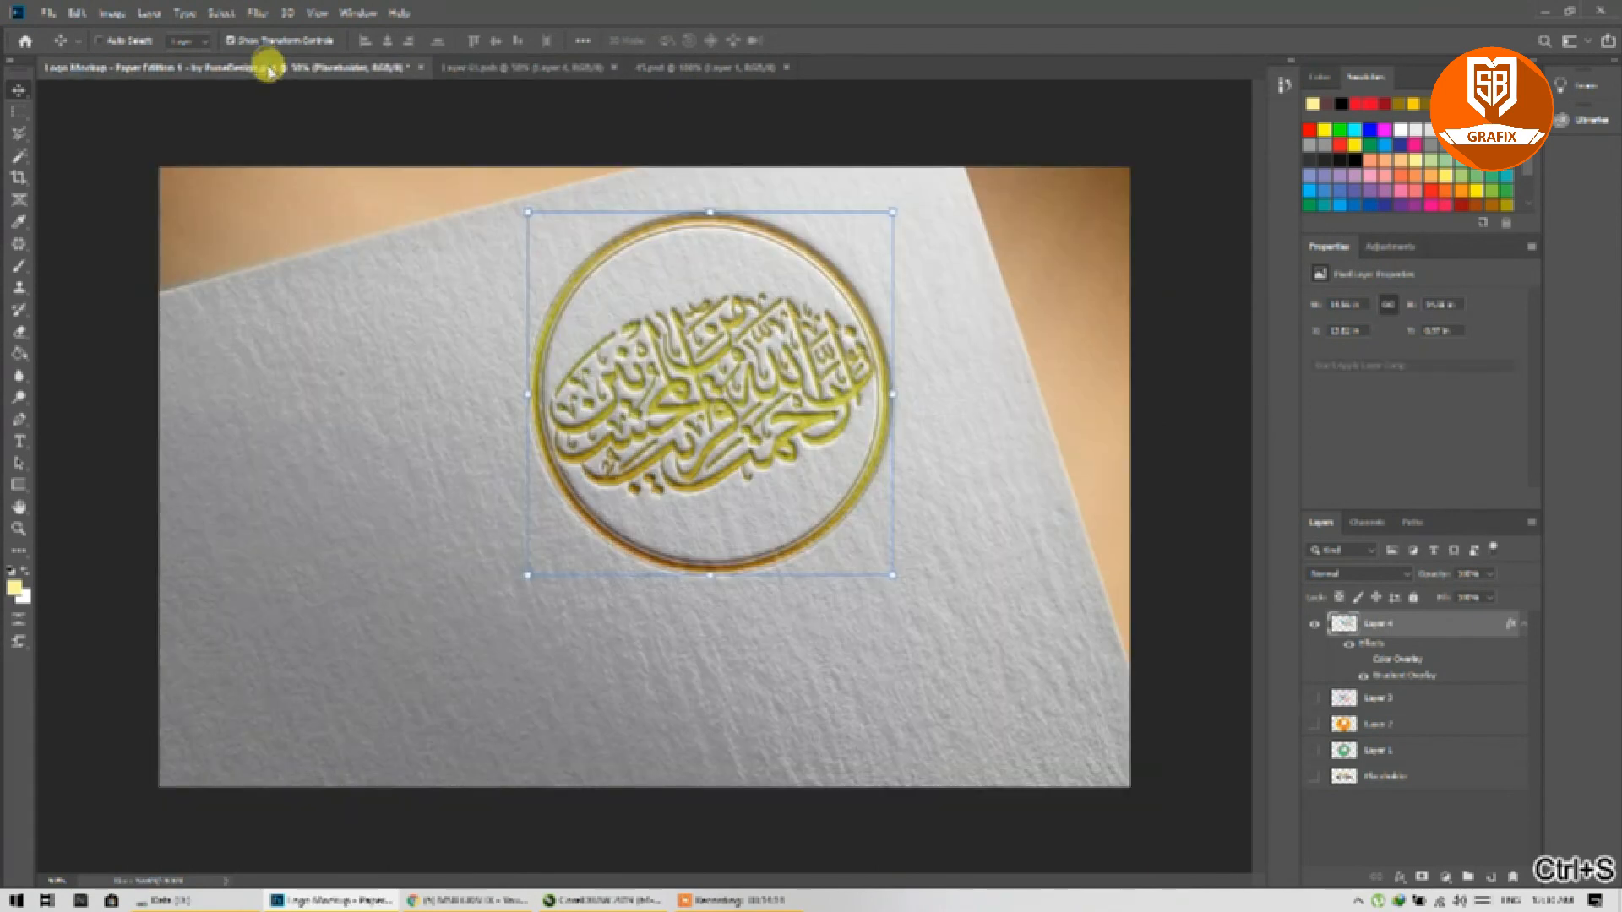
click(507, 66)
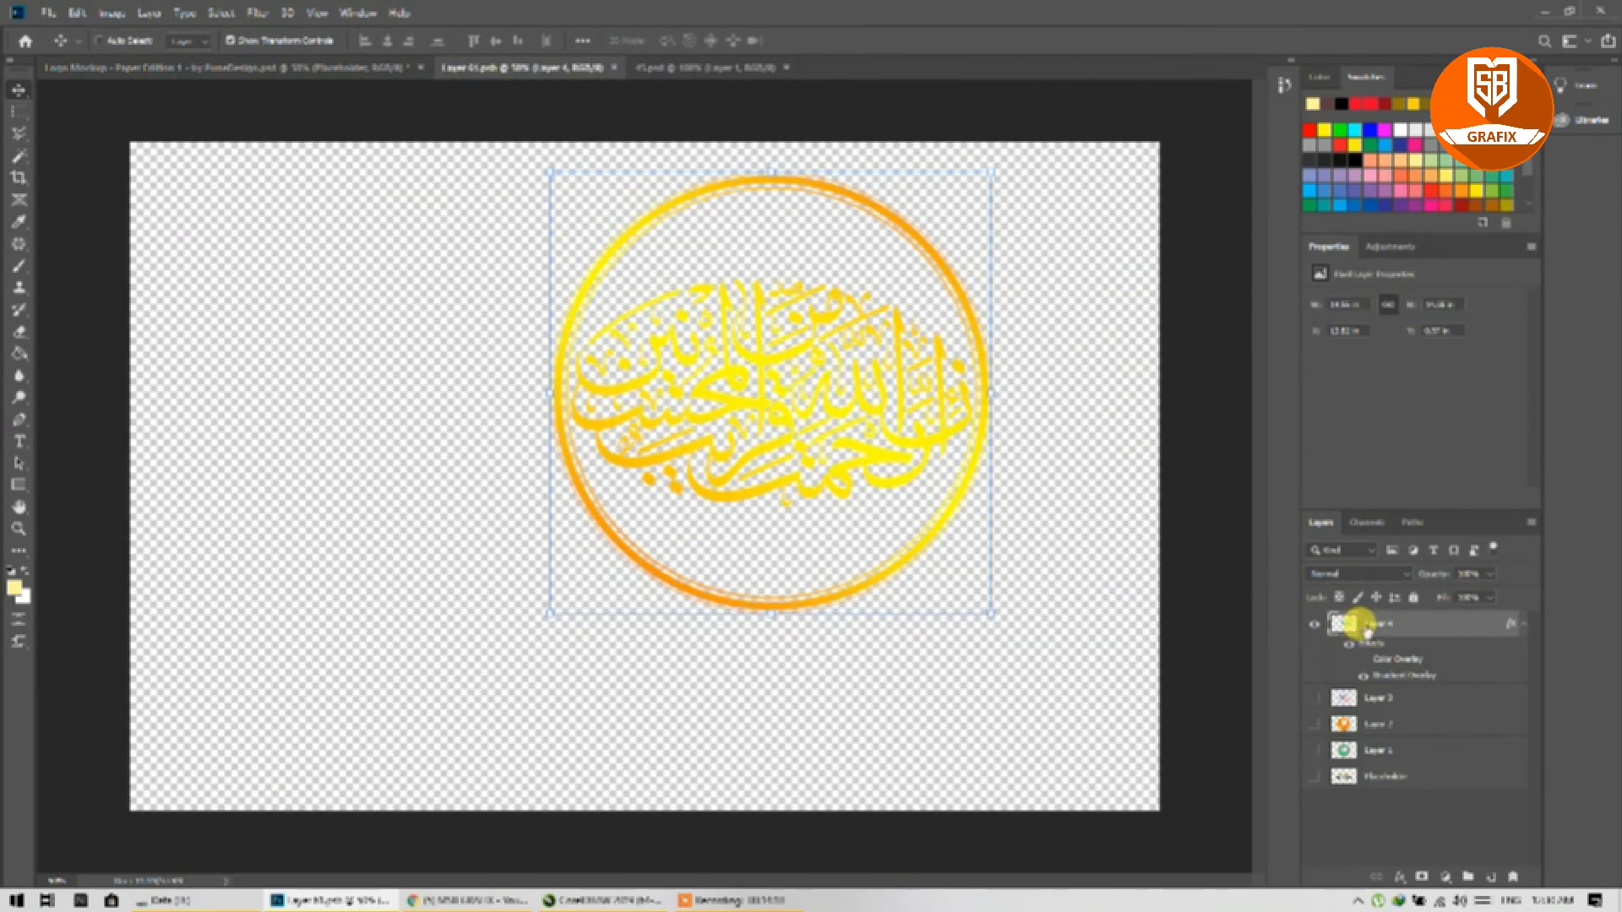
Step: Clear Layer 4's layer style, save, and view the multicolour embossed ring on the mockup
mouse_move(762, 900)
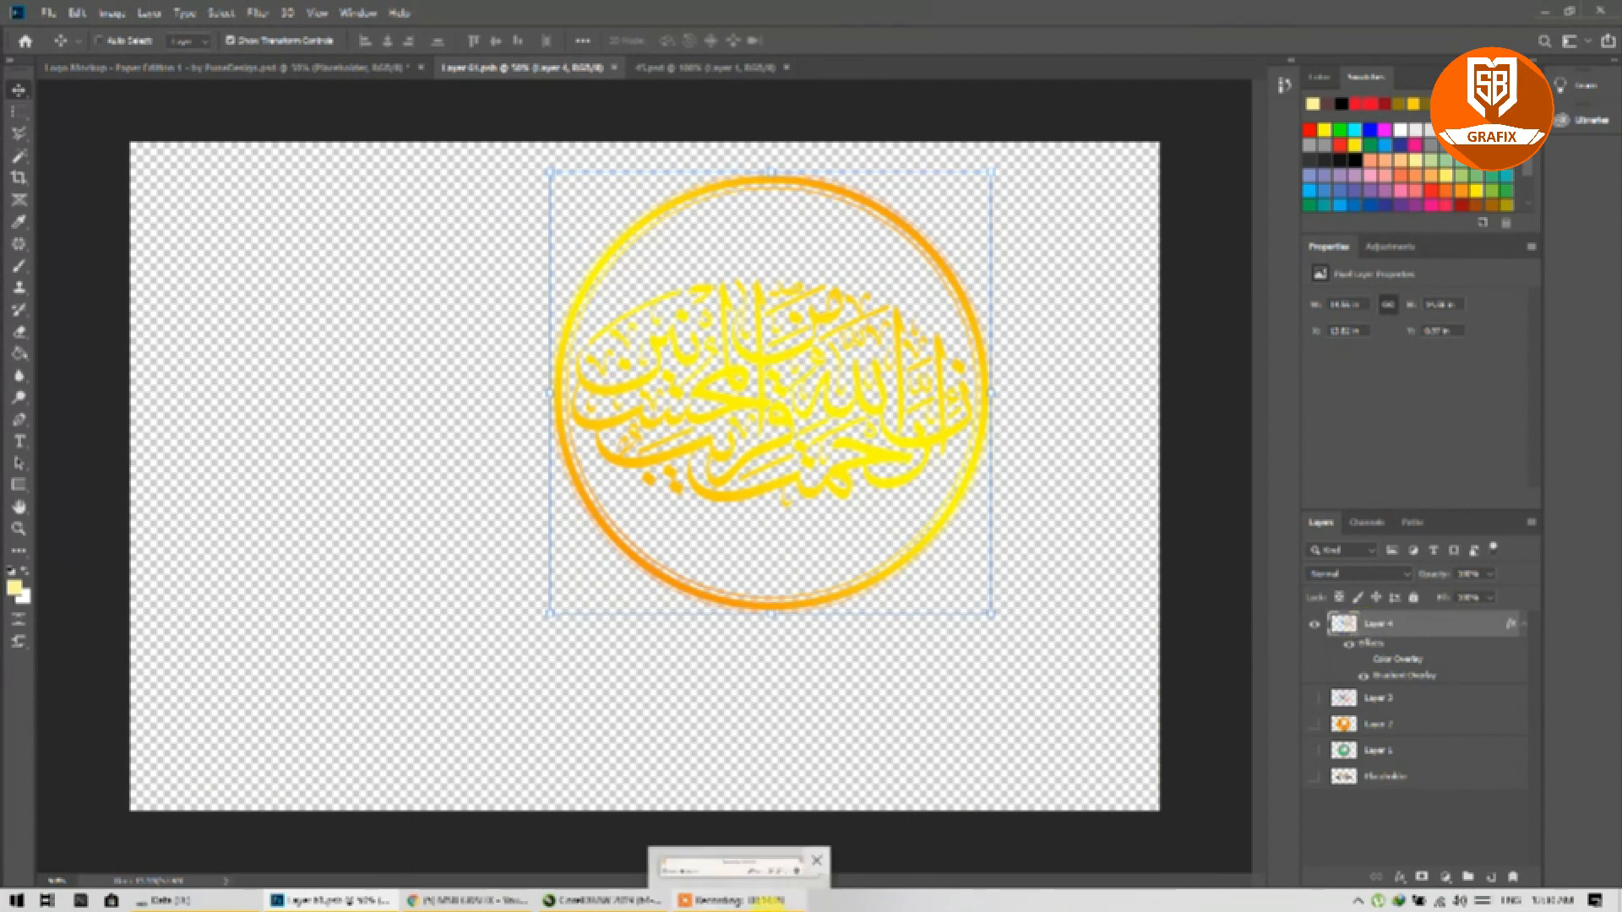
double_click(1377, 625)
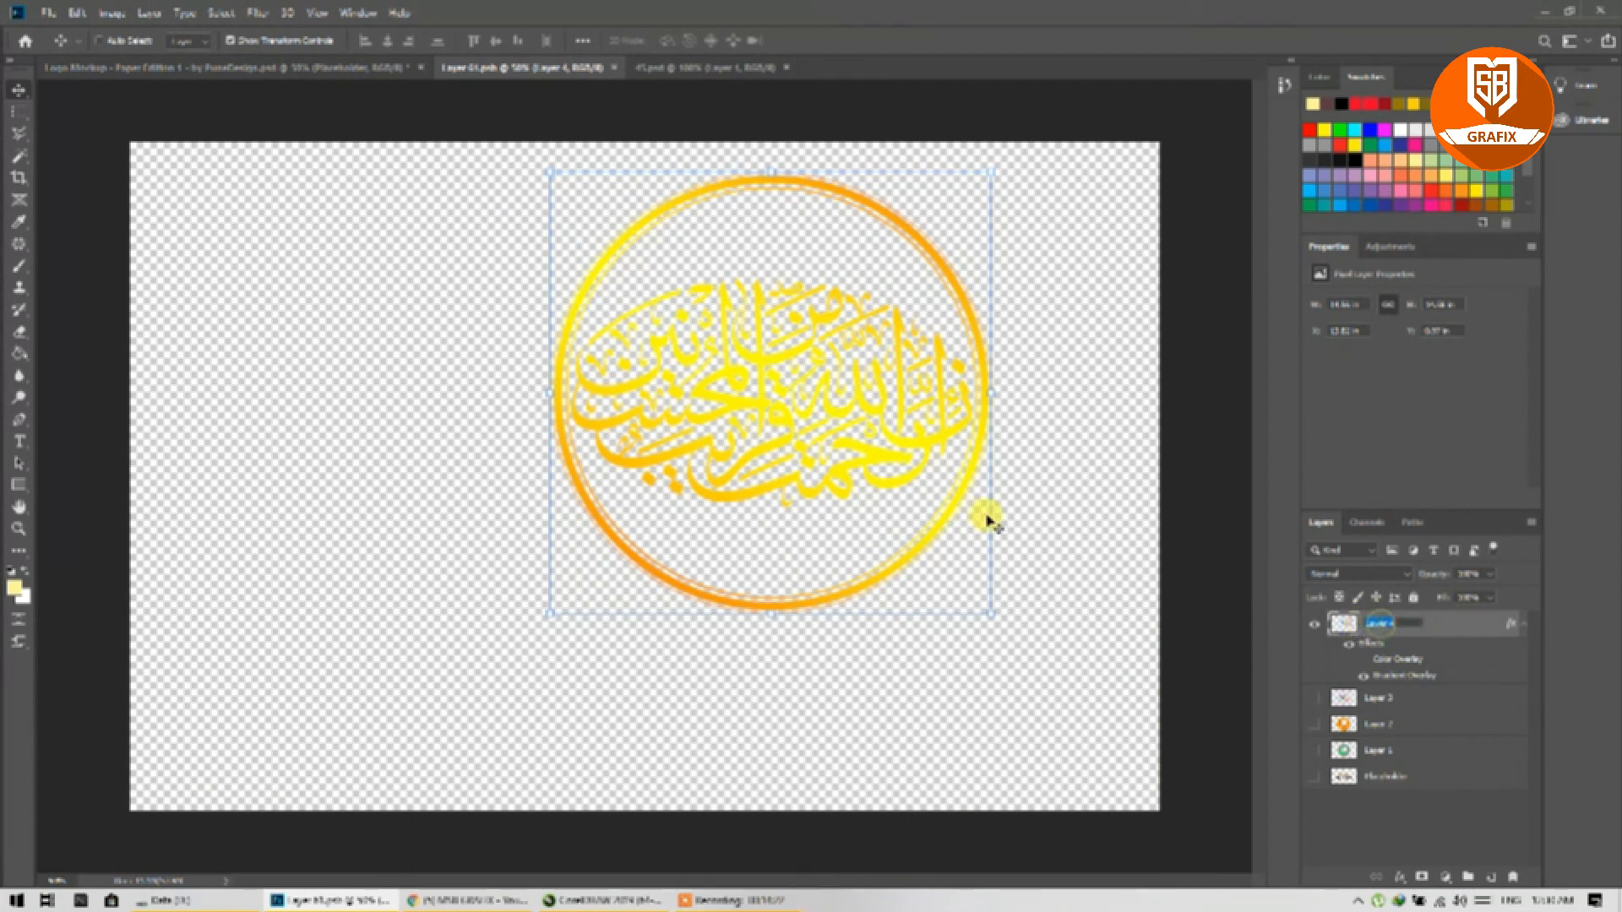
double_click(1340, 623)
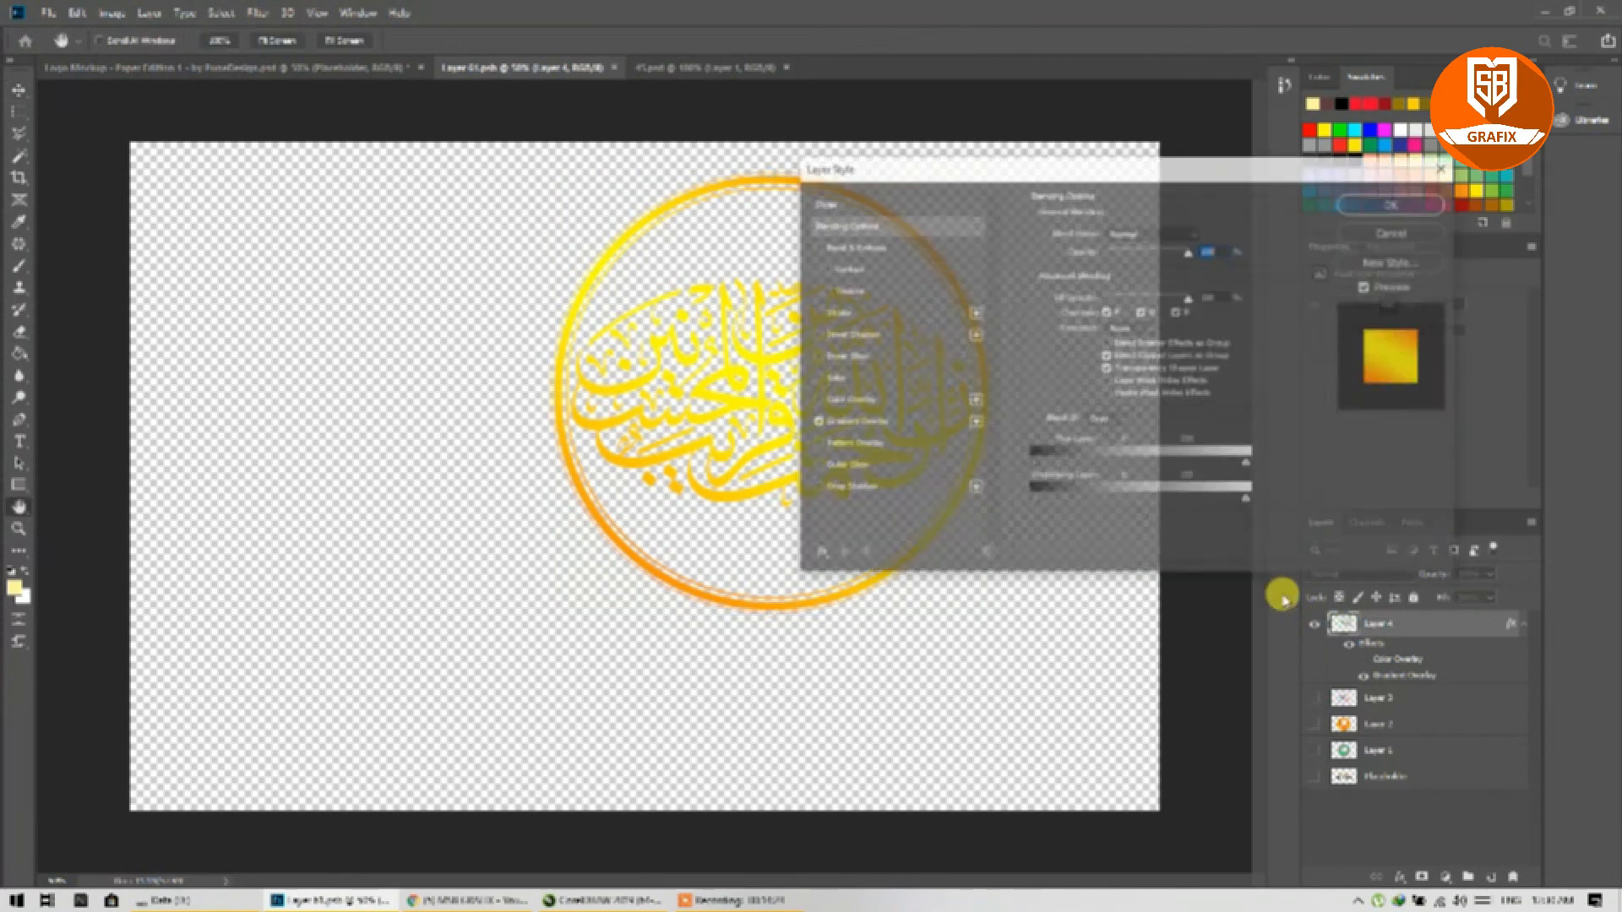
click(1395, 239)
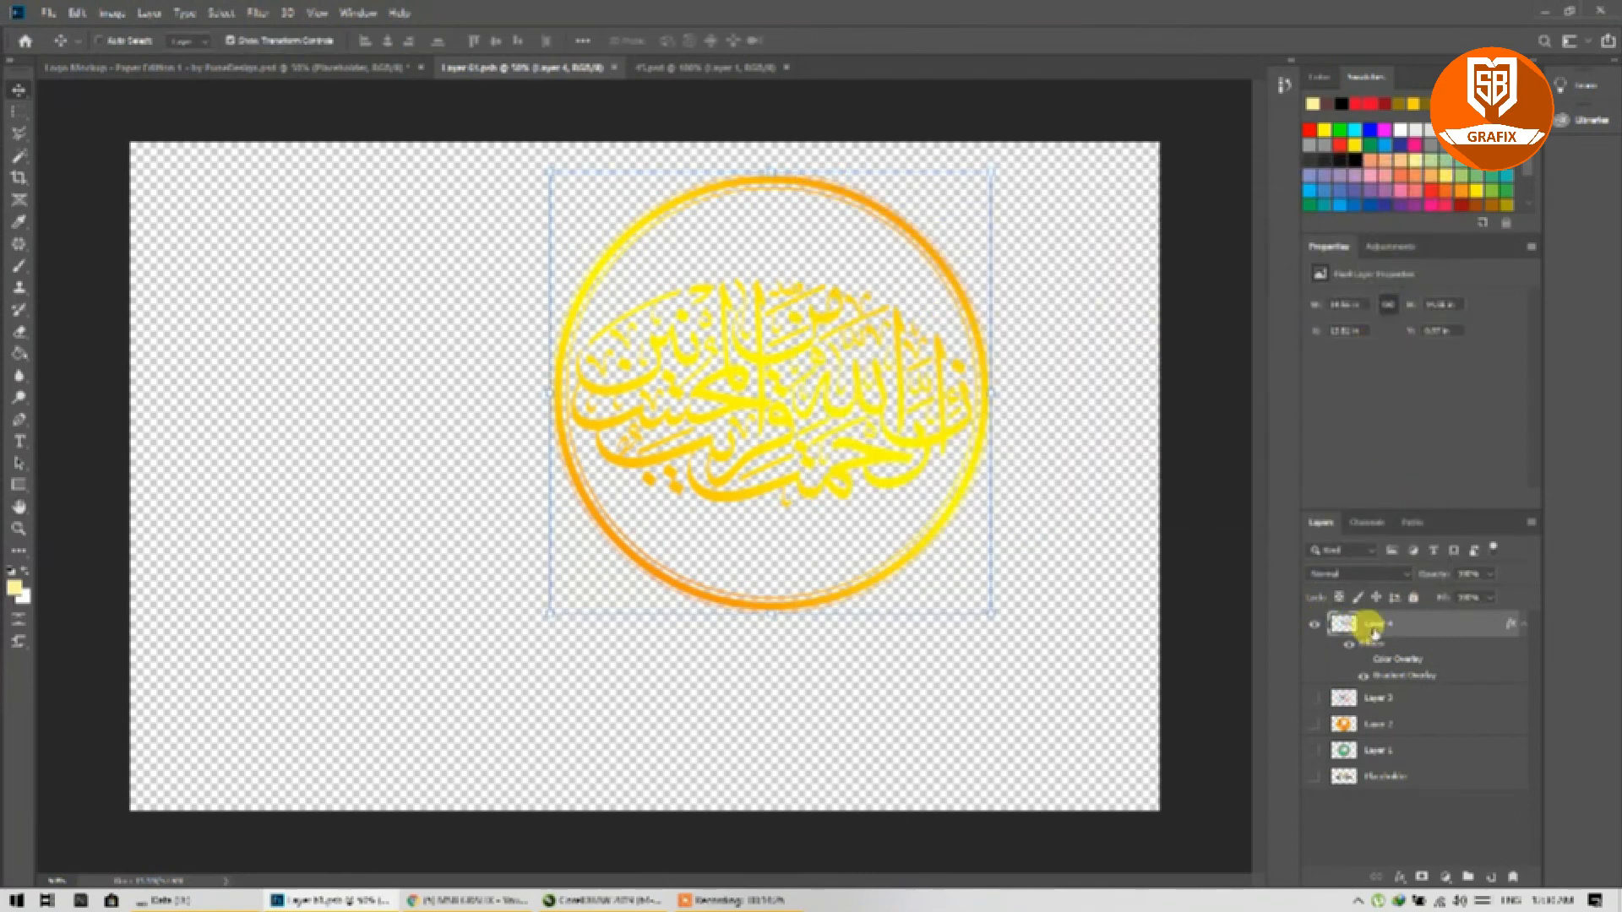
right_click(1376, 624)
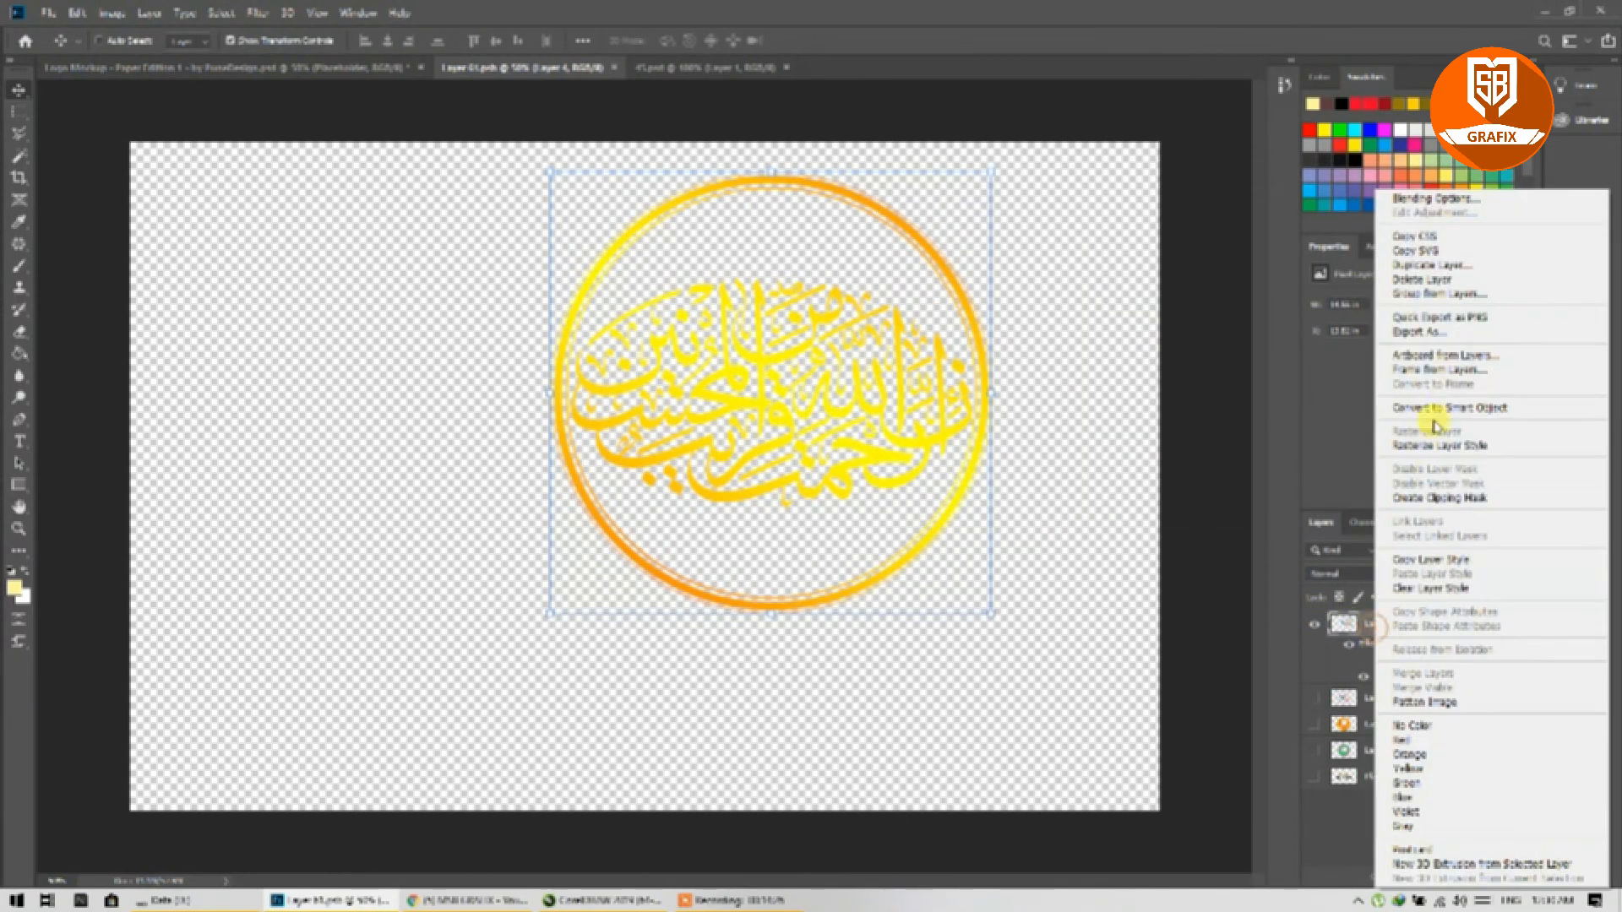
click(1422, 588)
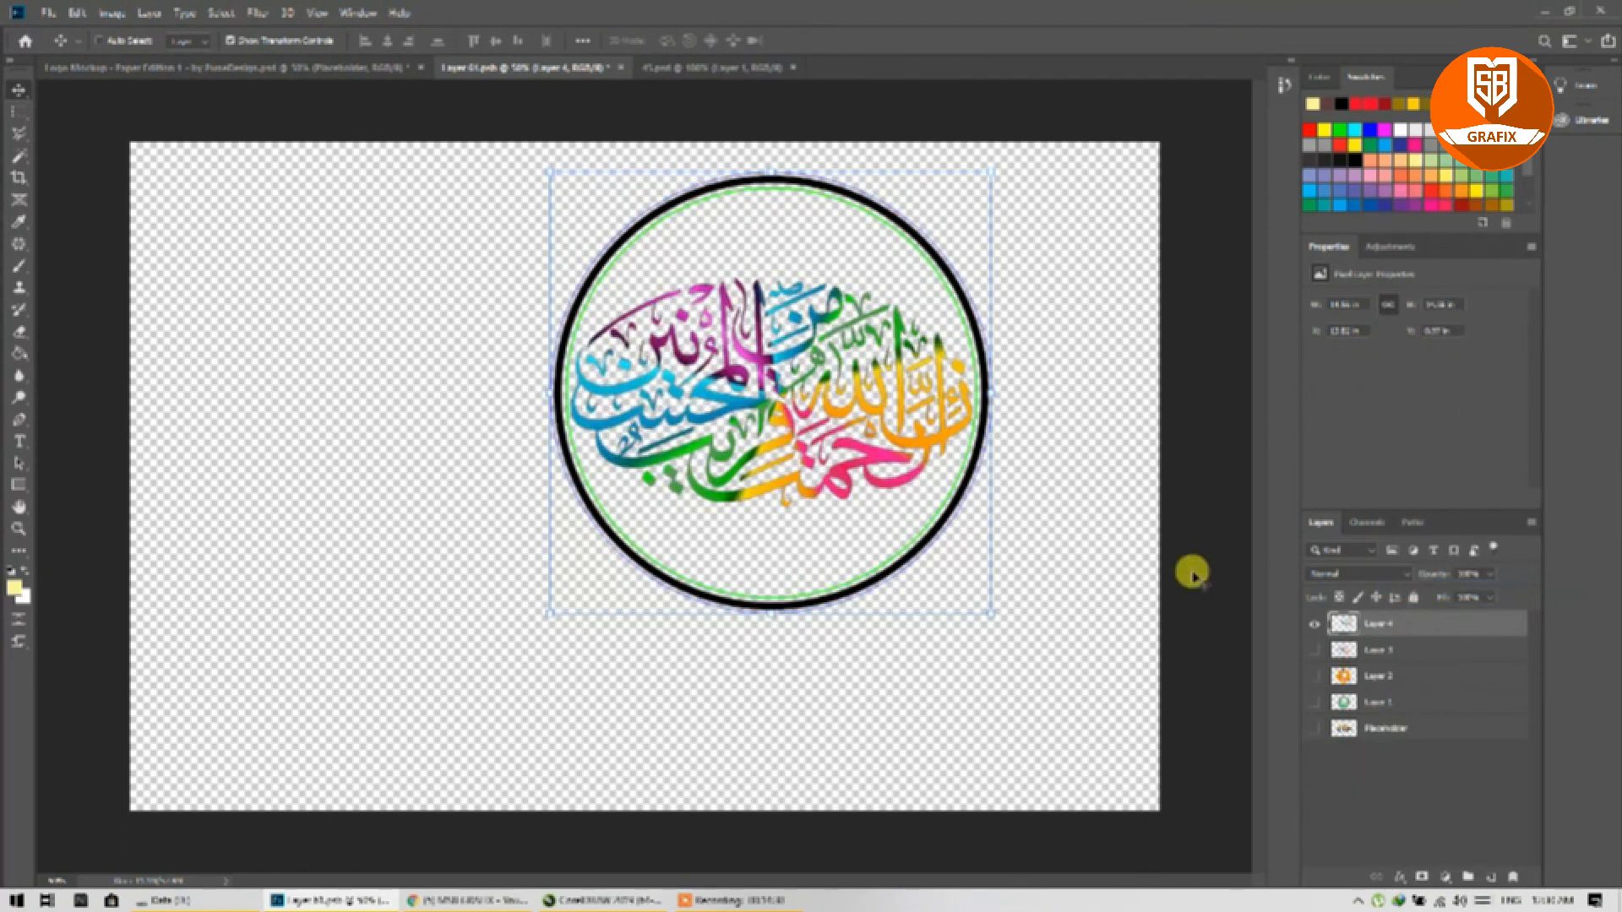
key(ctrl+s)
click(328, 69)
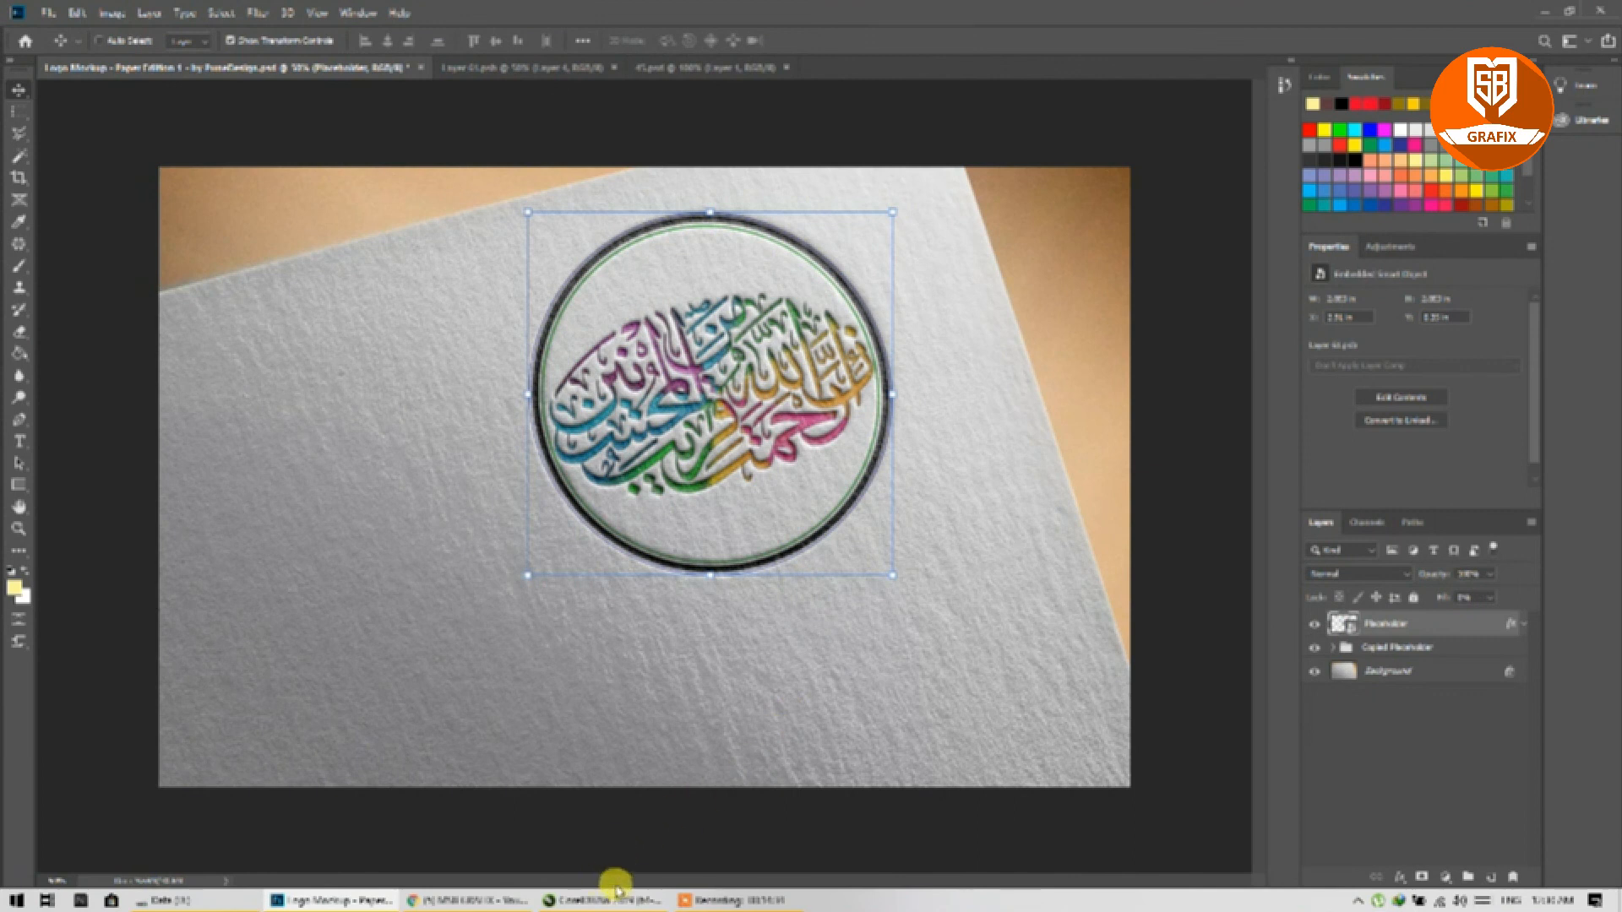
click(716, 902)
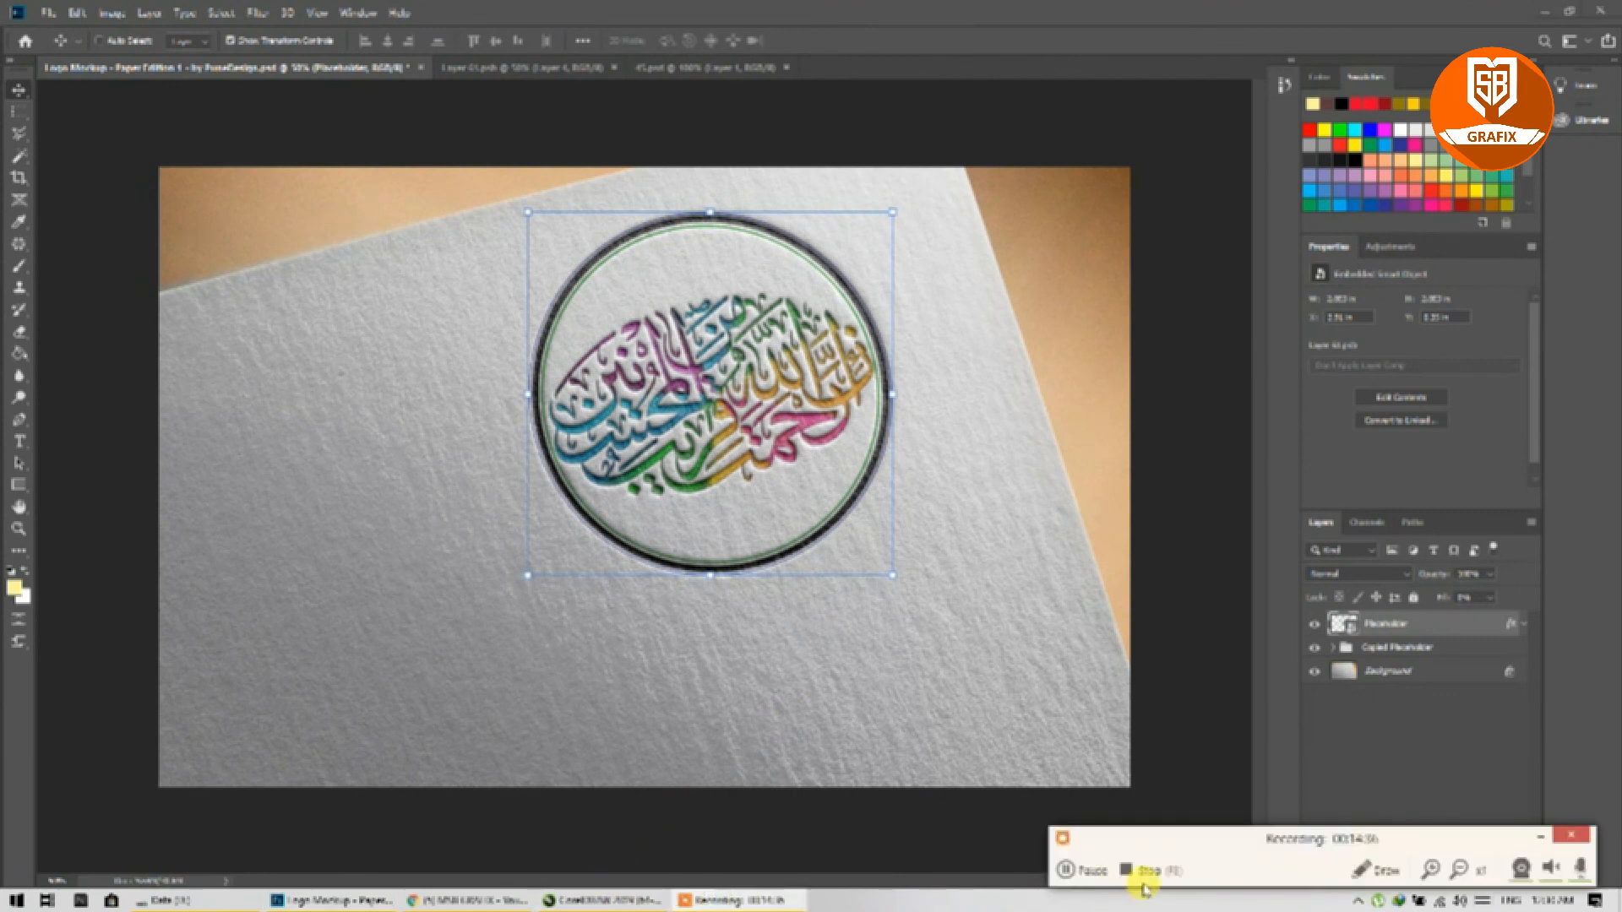